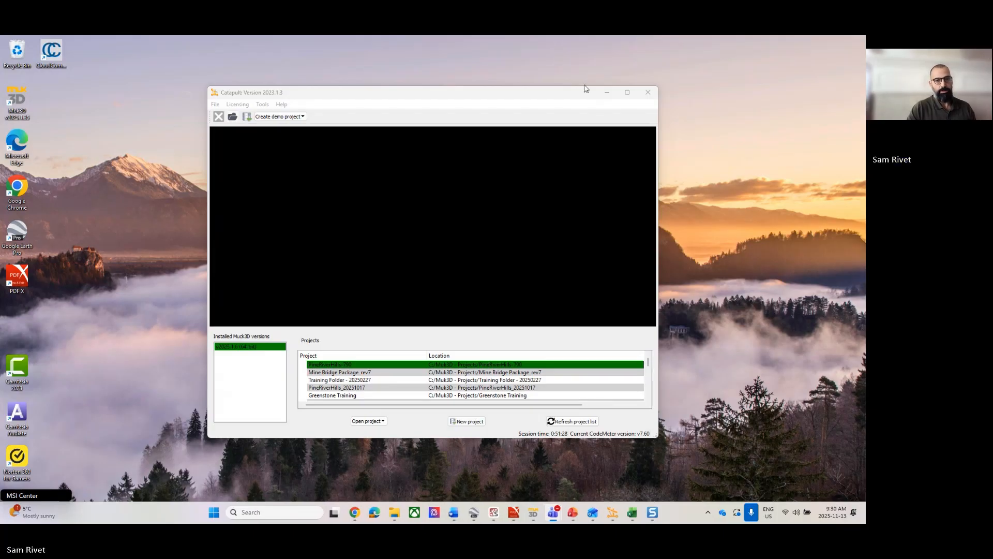
click(364, 106)
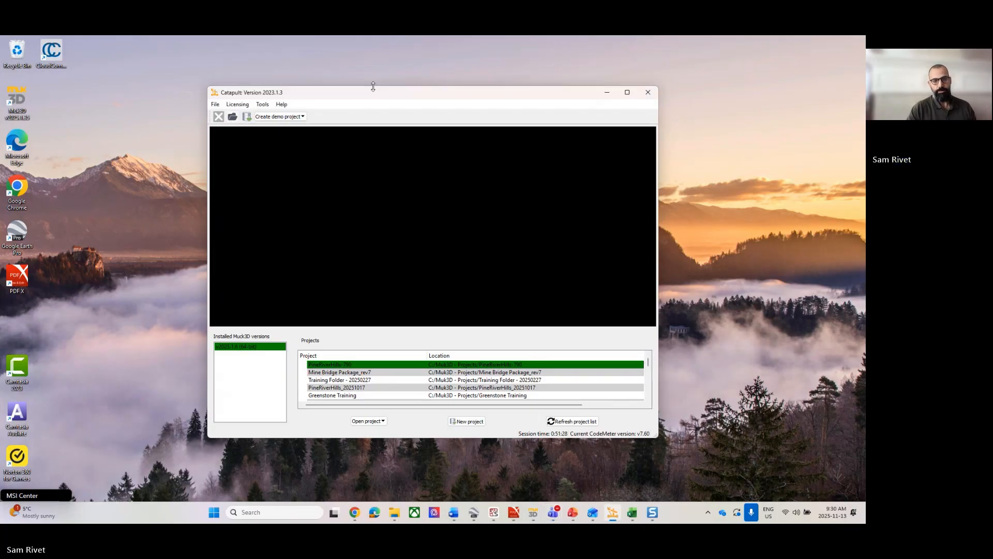
click(301, 118)
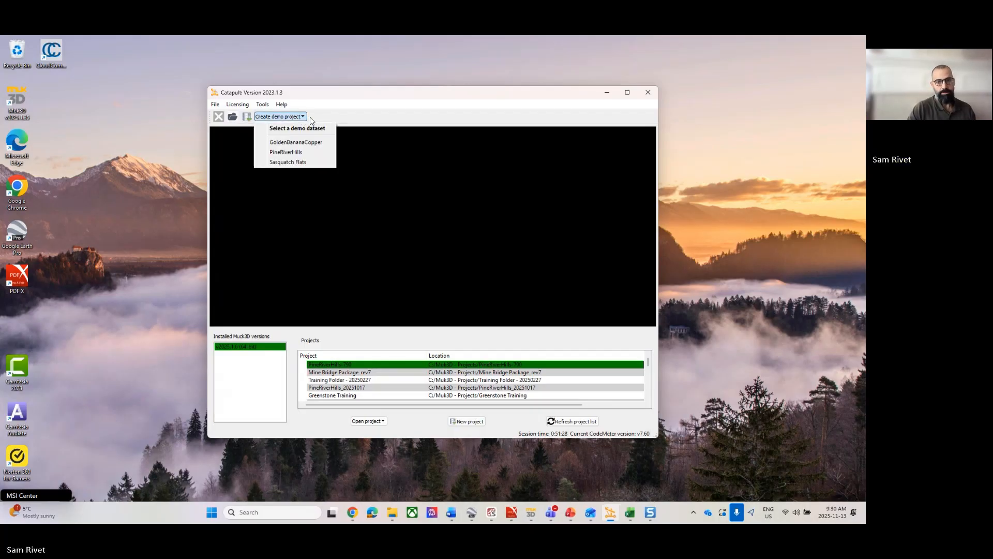
click(472, 106)
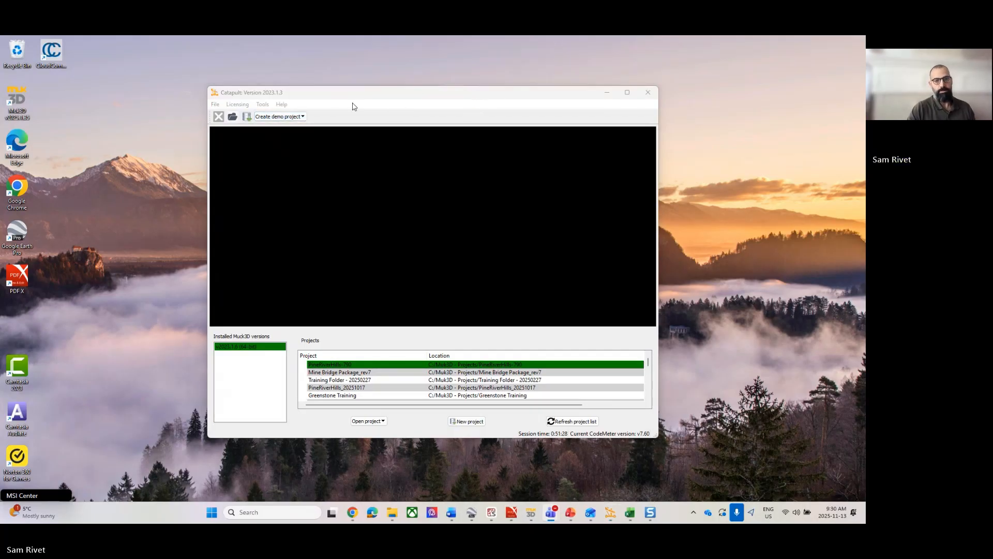
click(310, 113)
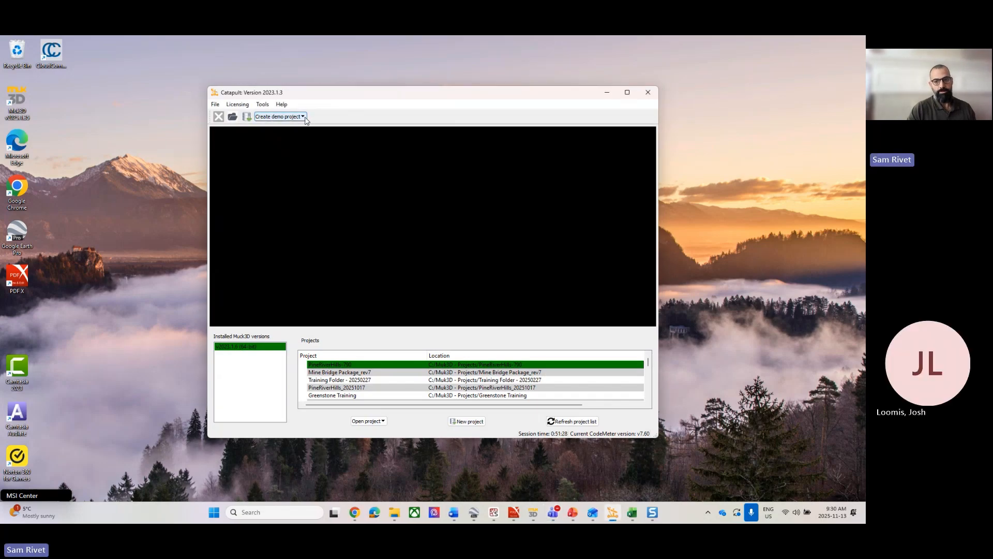
click(304, 117)
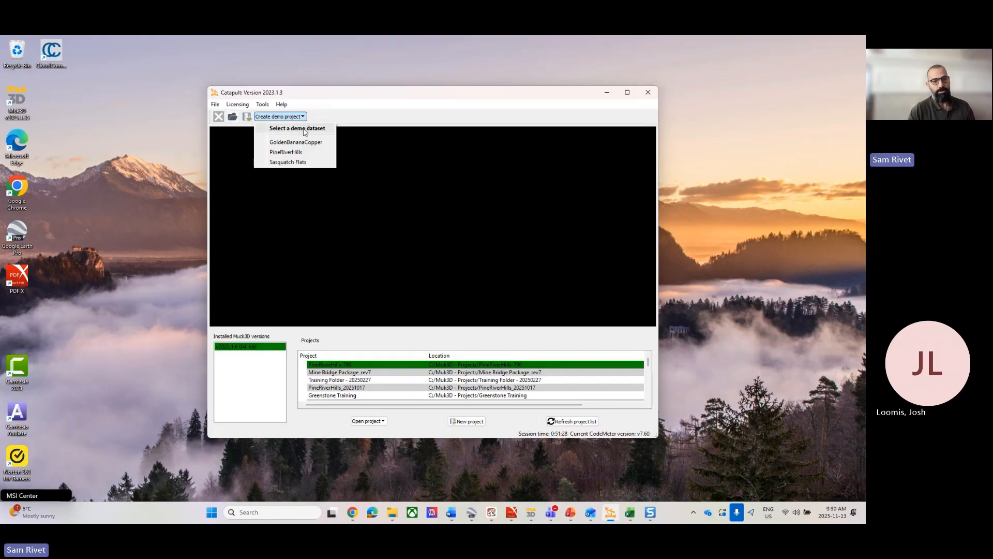
click(288, 152)
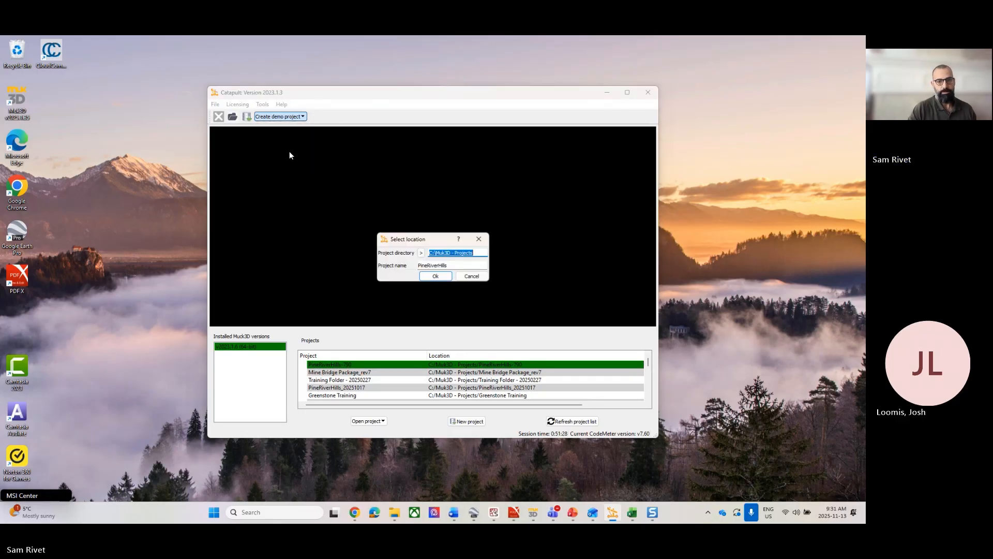
click(453, 265)
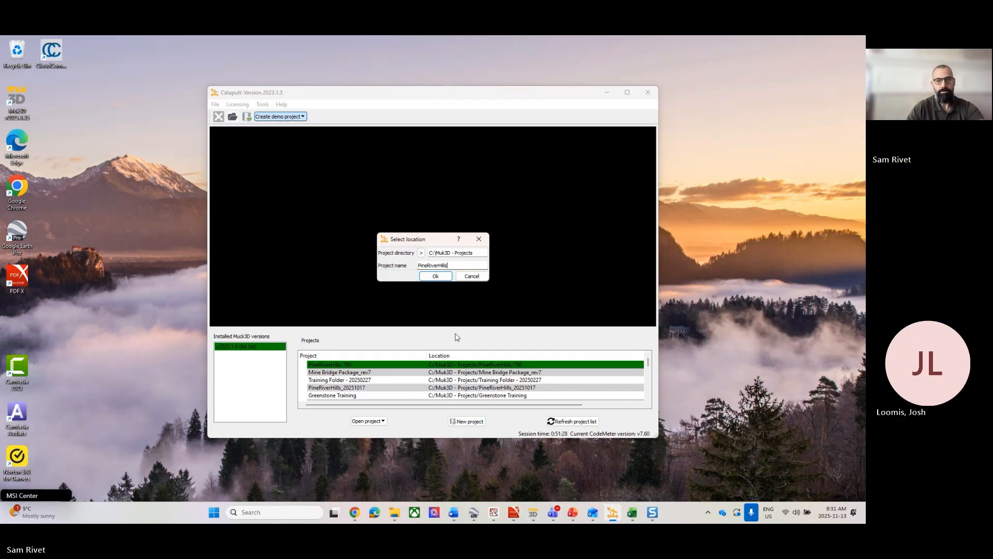
click(488, 222)
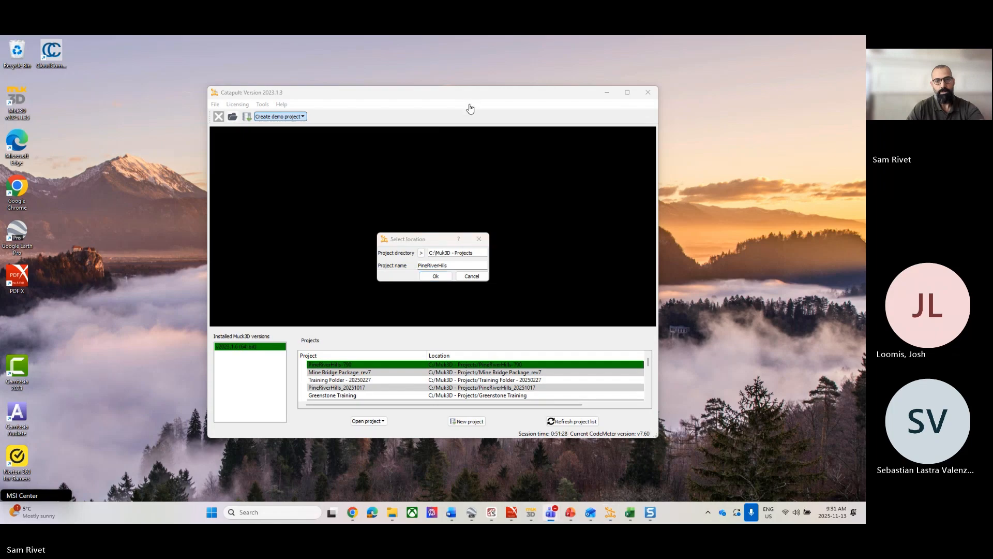
click(466, 140)
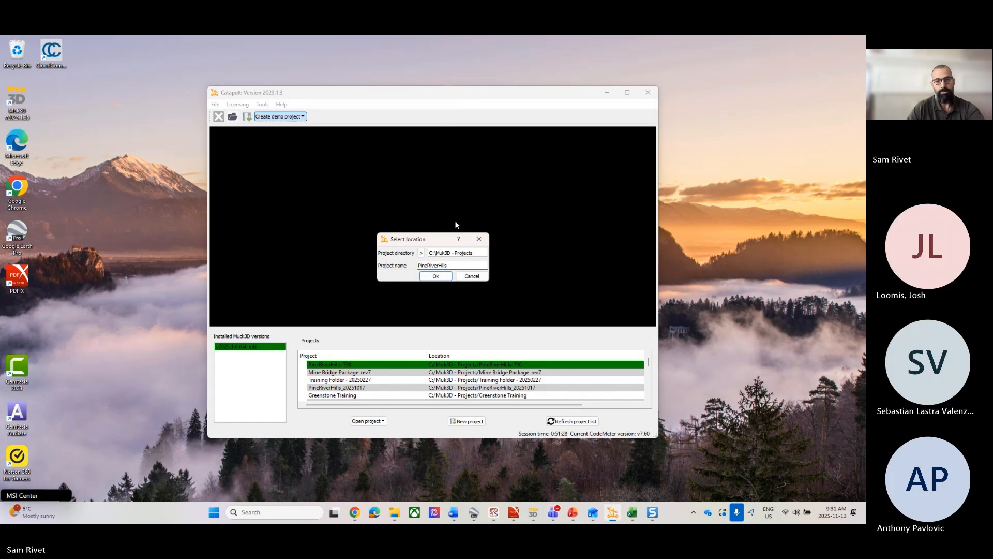
drag(440, 236, 435, 222)
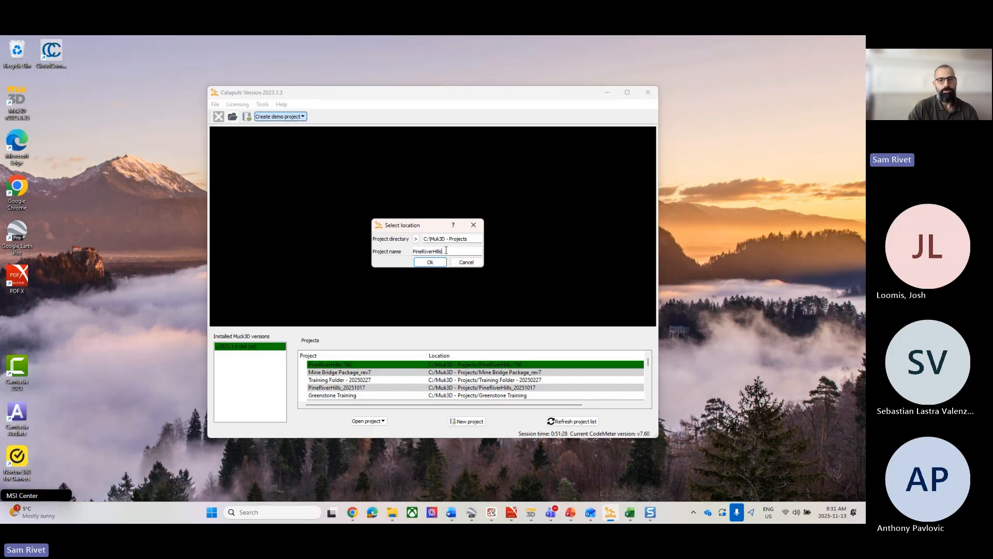
click(460, 262)
Create a PineRiverHills demo project named PineRiverHills-20251113, and open it with the Muk3D temp (local) license.
click(290, 116)
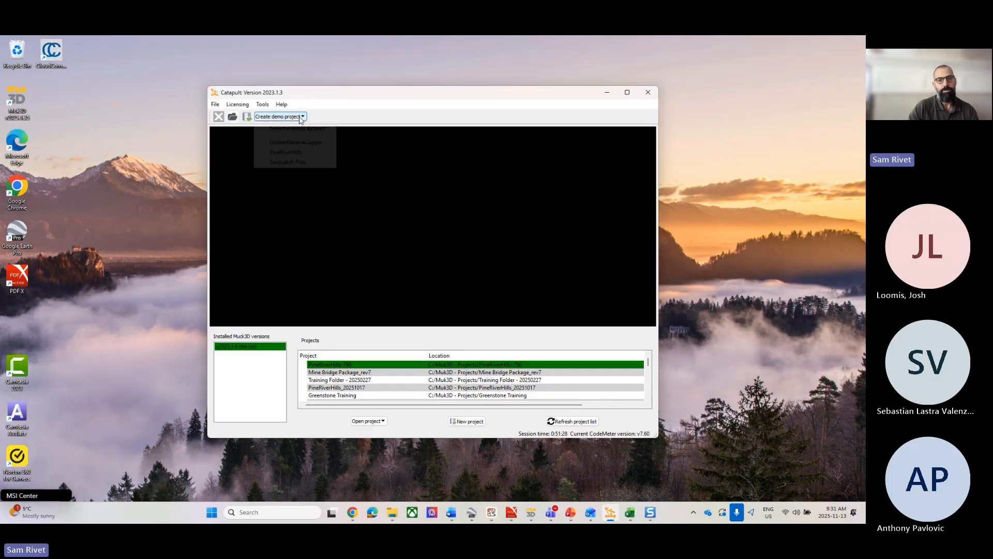
click(298, 153)
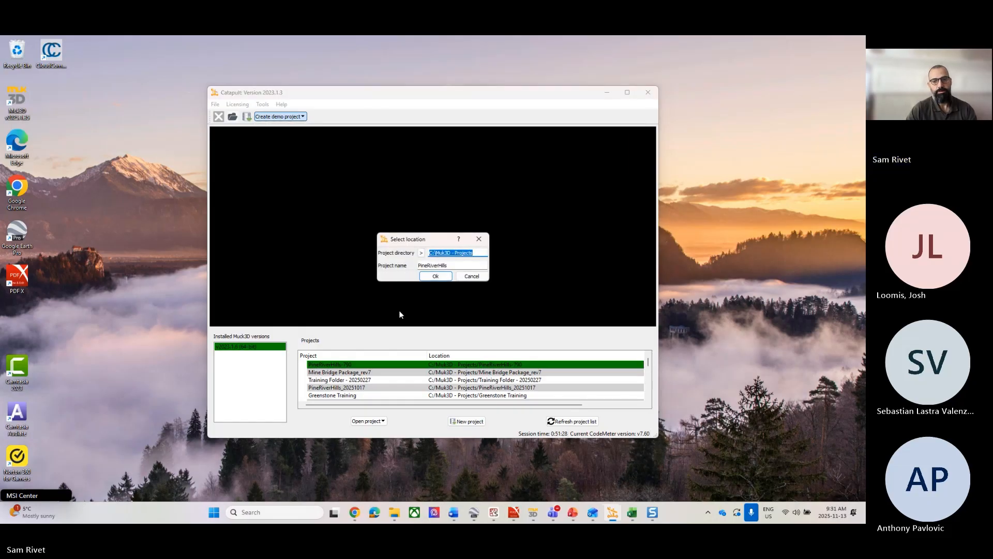
click(456, 266)
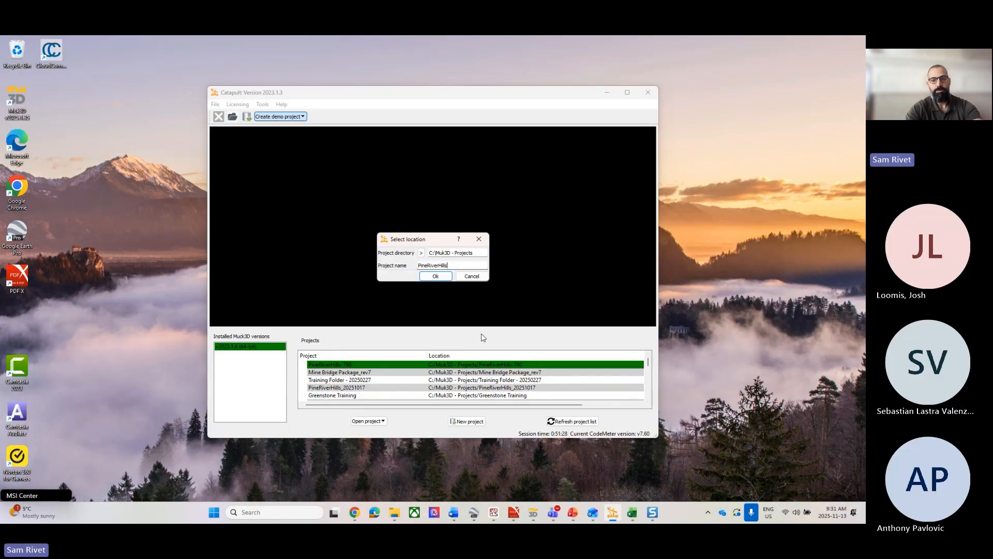
text(-)
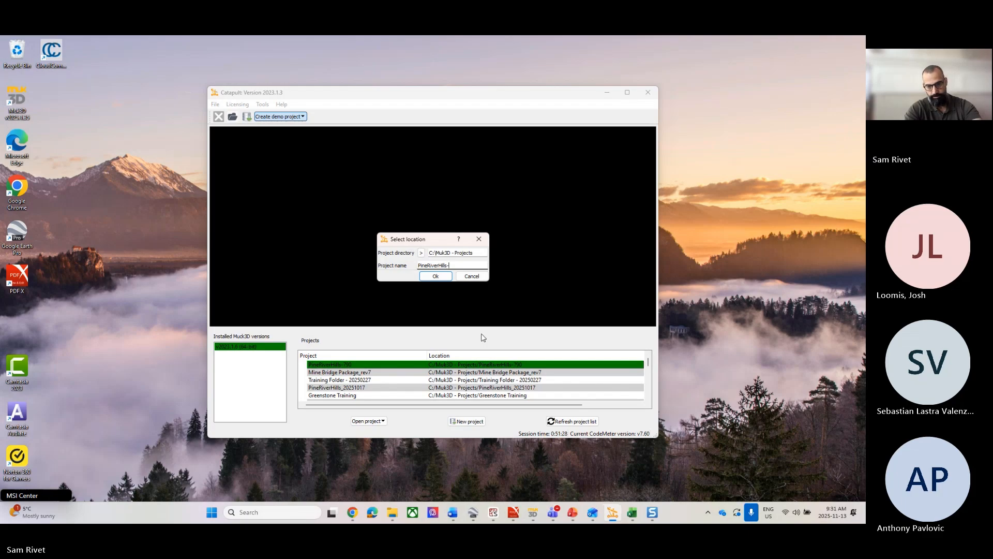
text(2025)
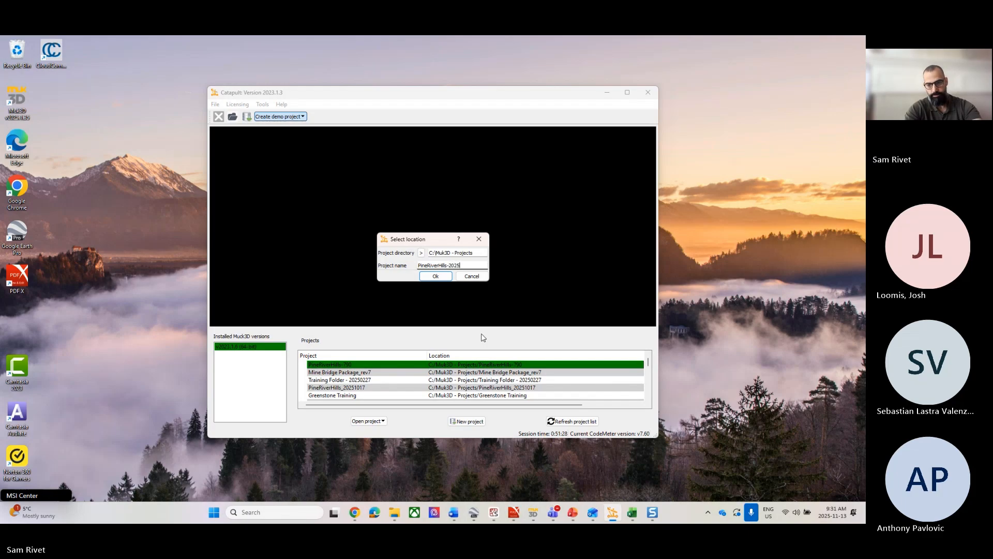
text(1113)
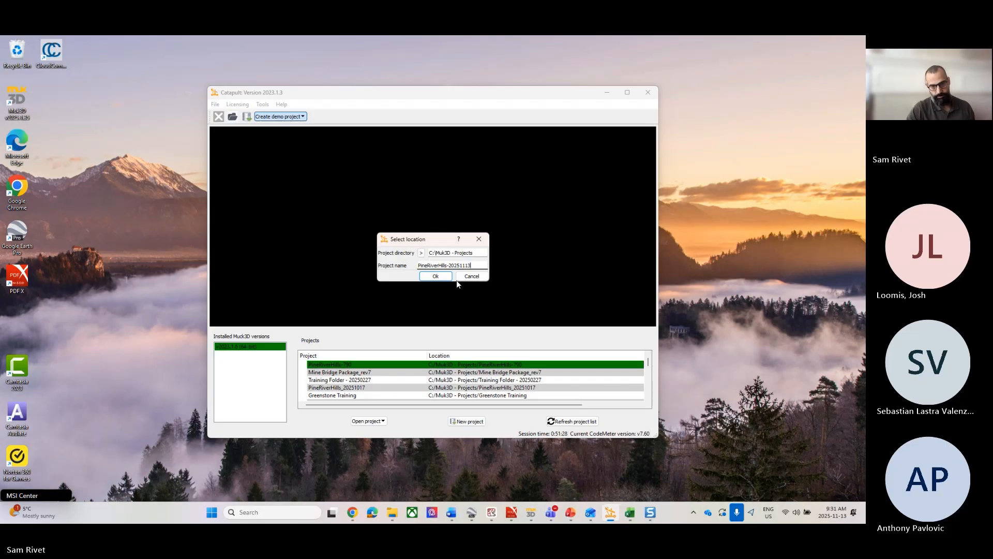
click(436, 275)
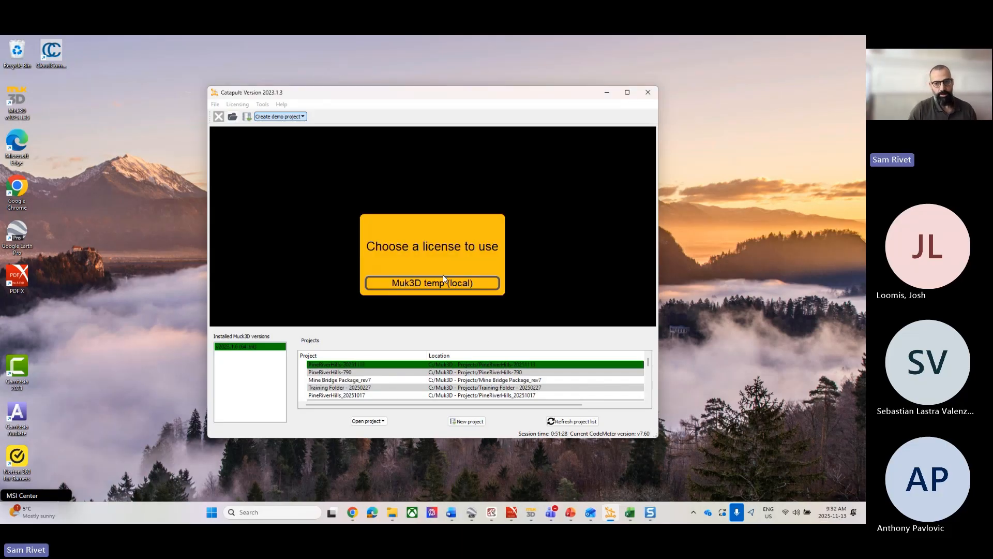
click(442, 279)
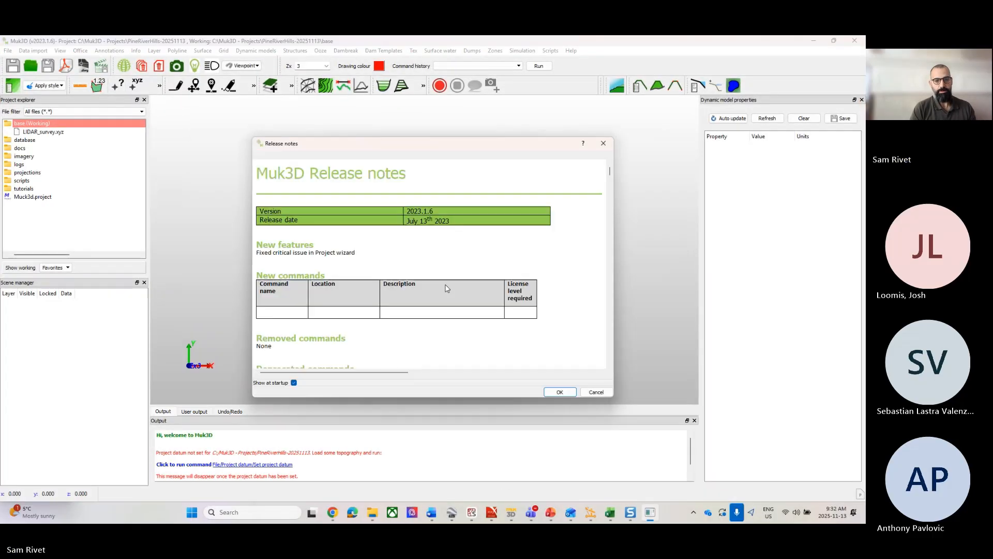
click(552, 393)
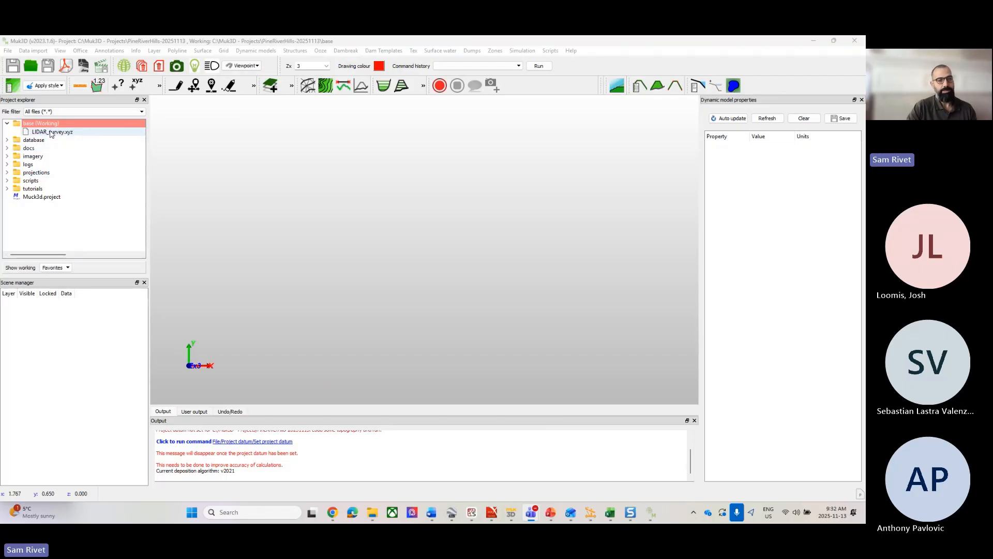
Load LIDAR_survey.xyz and build a surface layer from its points, hiding the points layer.
drag(51, 134, 457, 332)
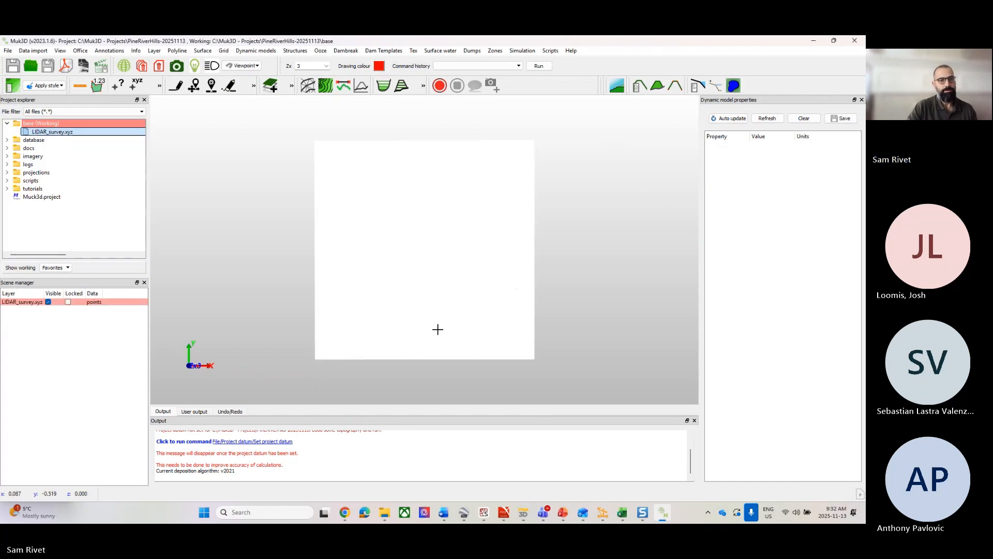
click(307, 89)
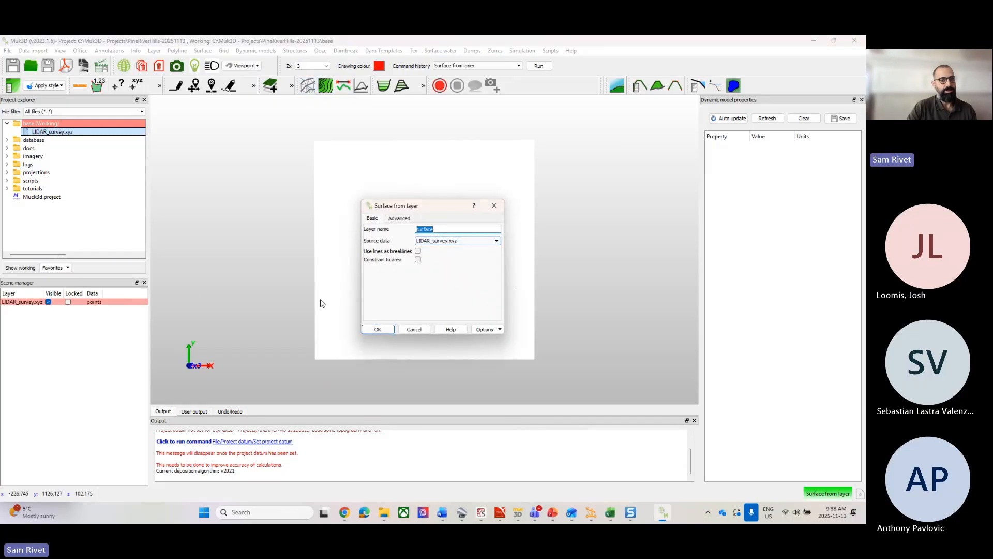
click(378, 330)
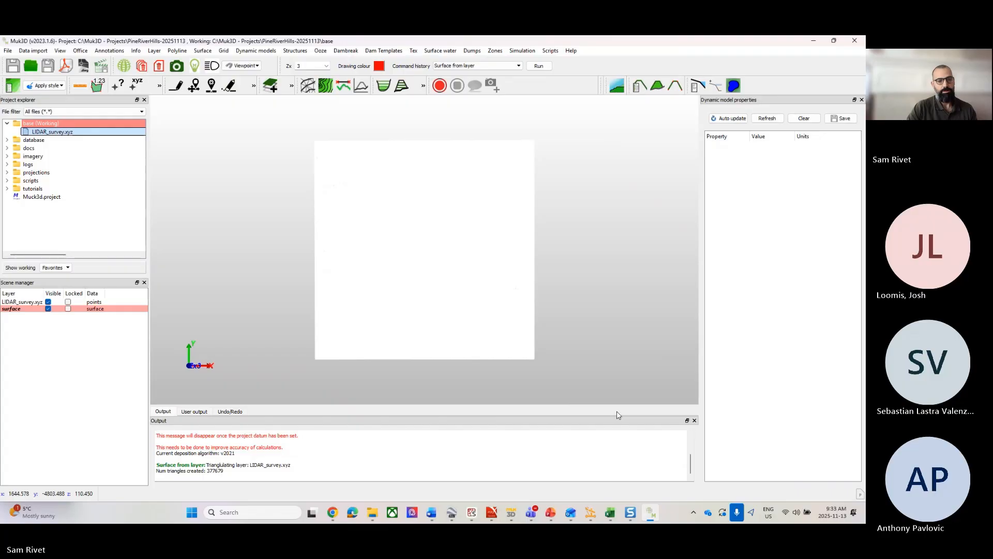
click(48, 302)
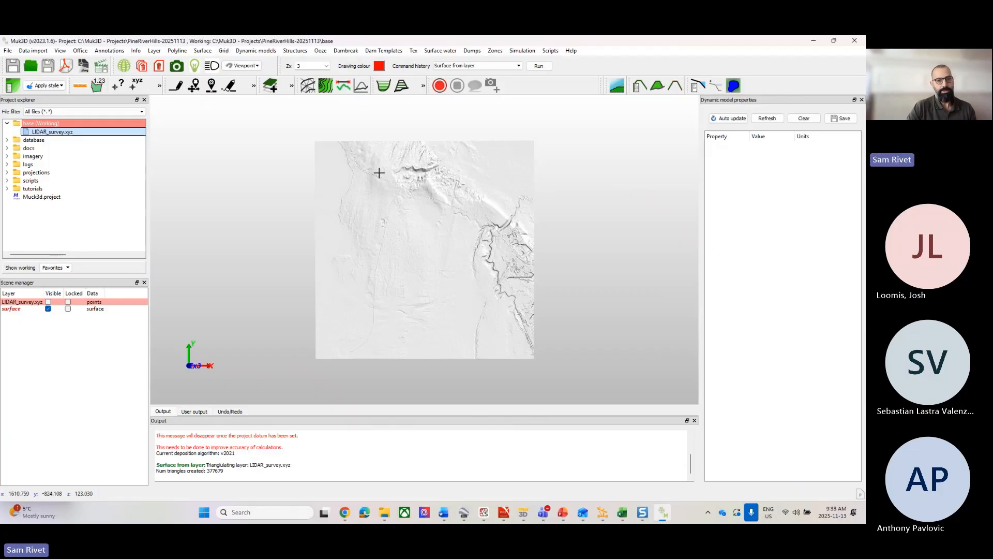
Create a grid from the LiDAR surface with 10 m spacing and the layer name LiDAR_Grid-10m.
click(223, 50)
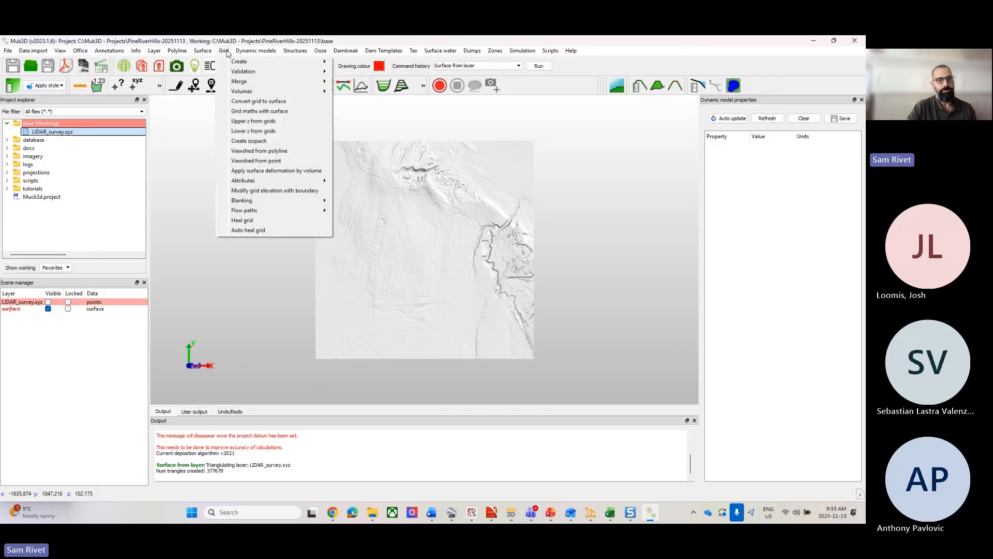
mouse_move(238, 66)
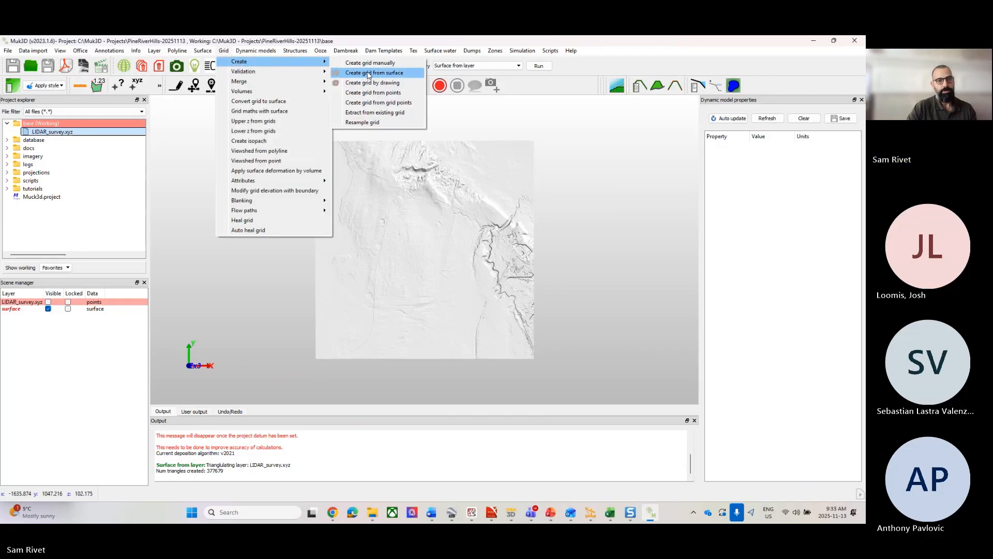
click(385, 77)
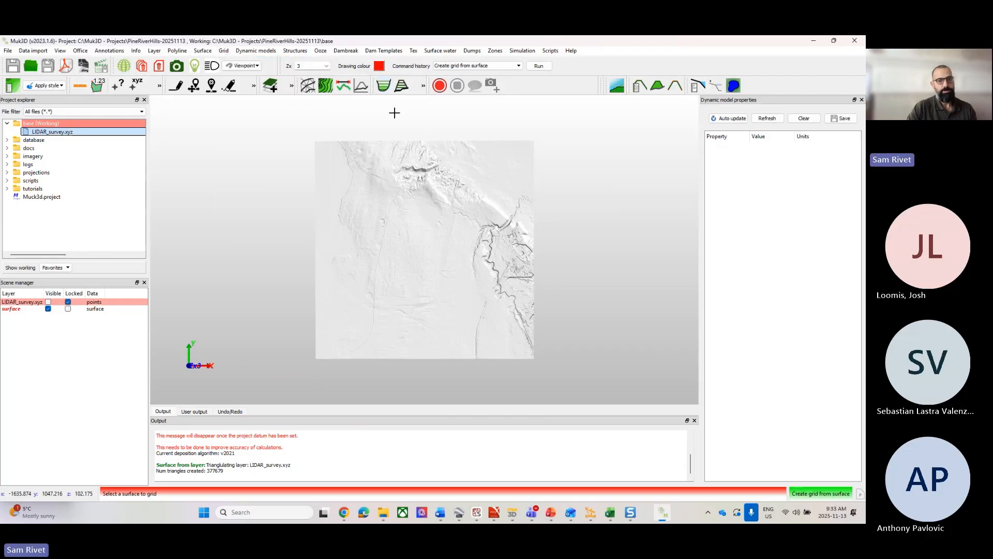
click(445, 273)
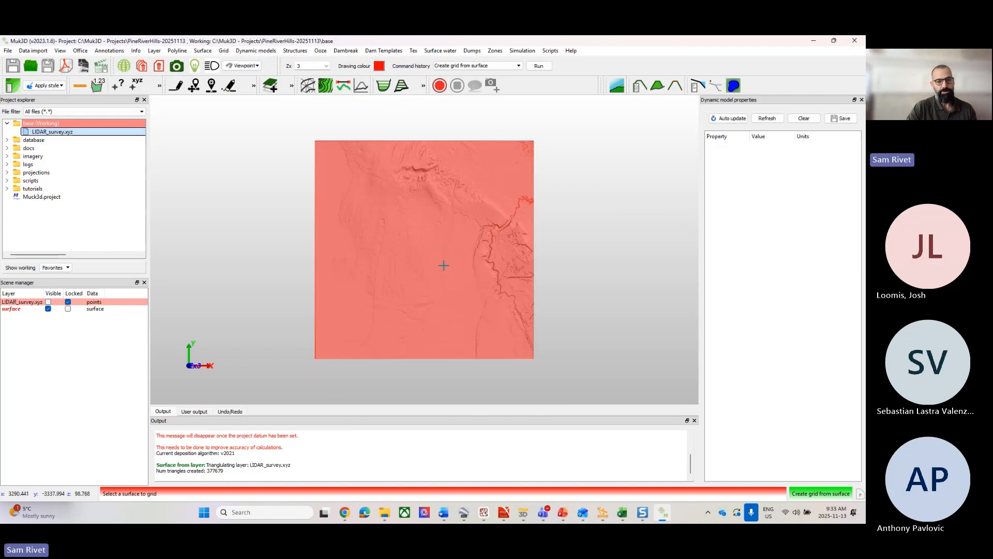
click(424, 258)
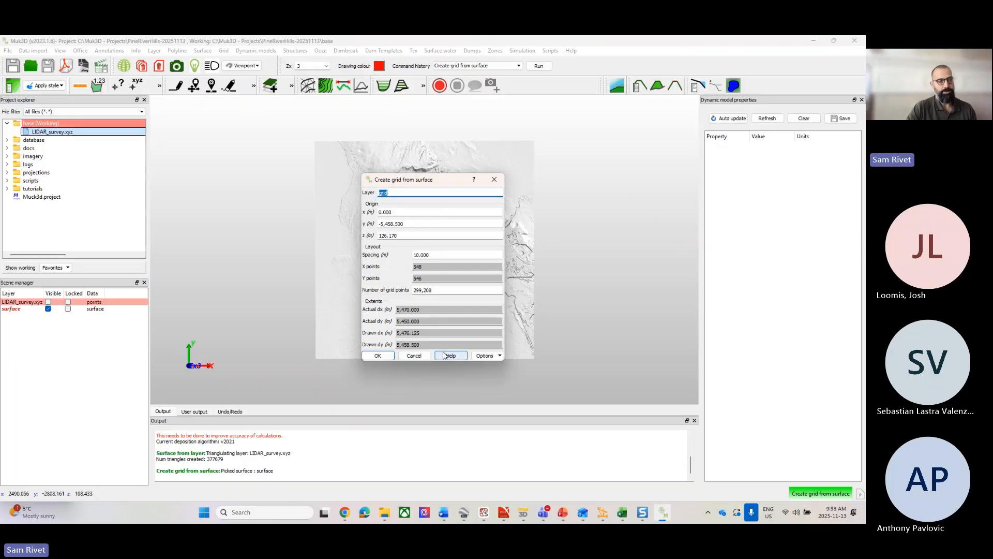
click(383, 359)
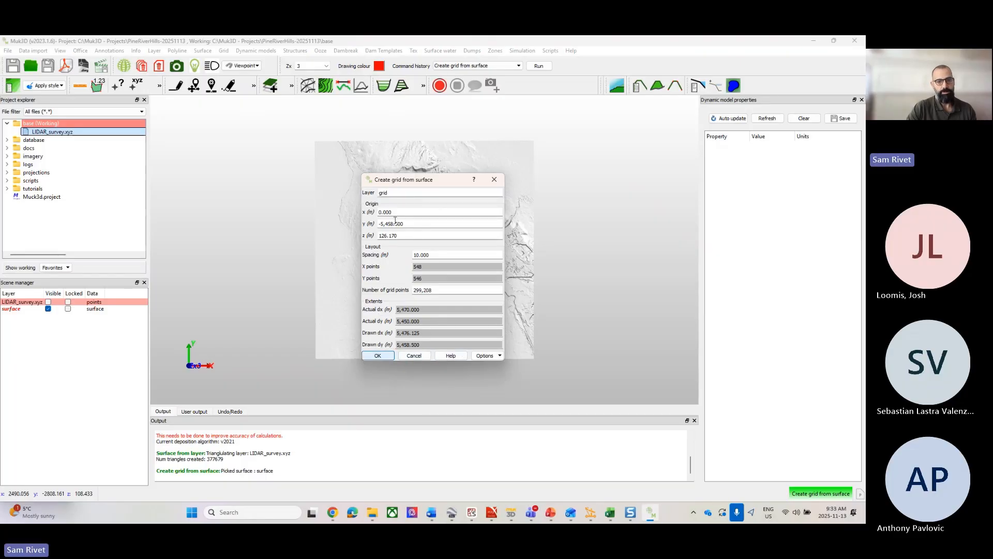
double_click(401, 189)
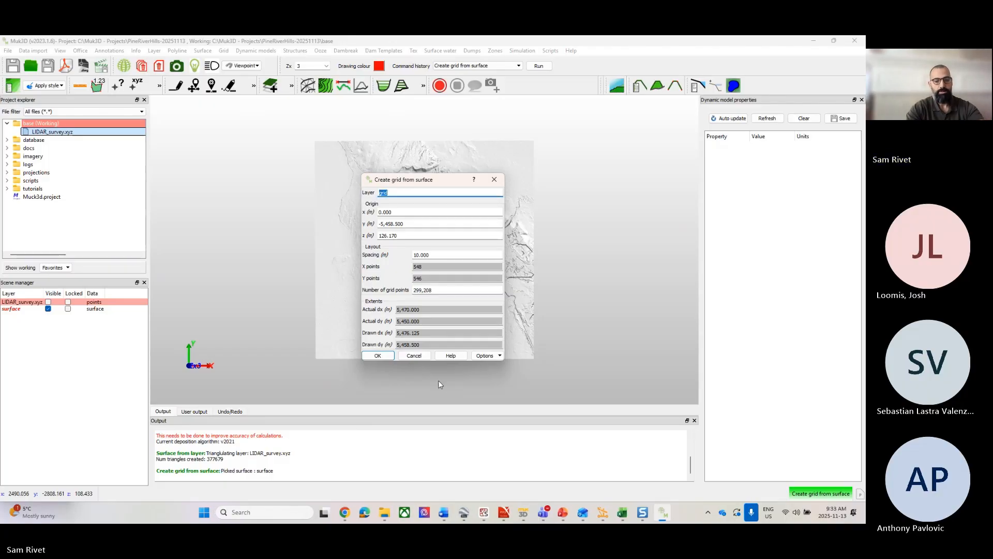
text(LiDAR)
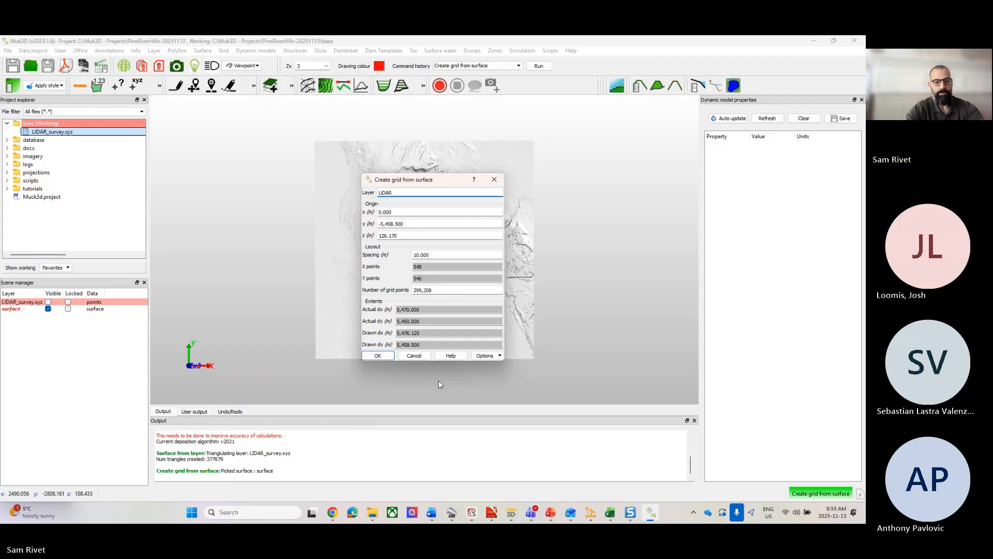
text(_Gr)
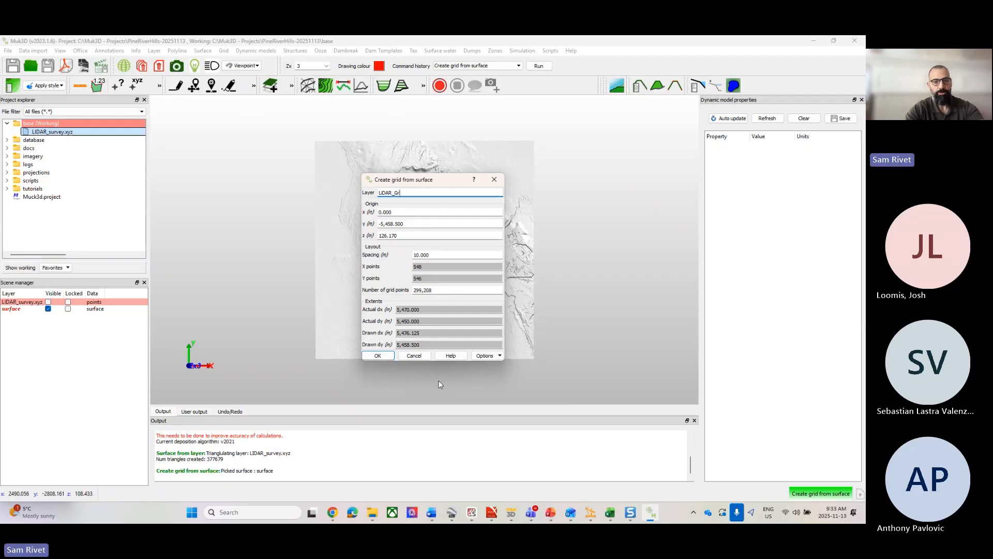
text(id-10m)
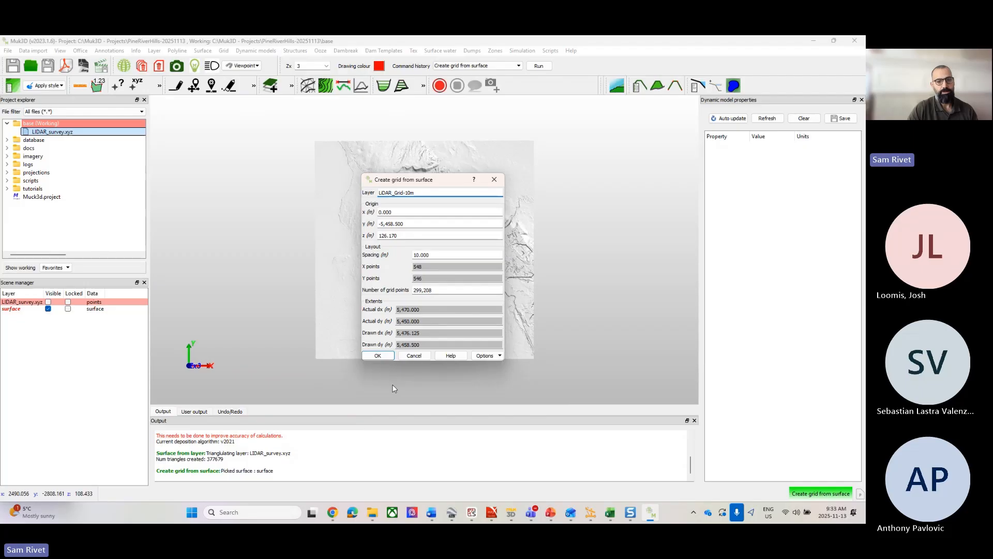
click(385, 357)
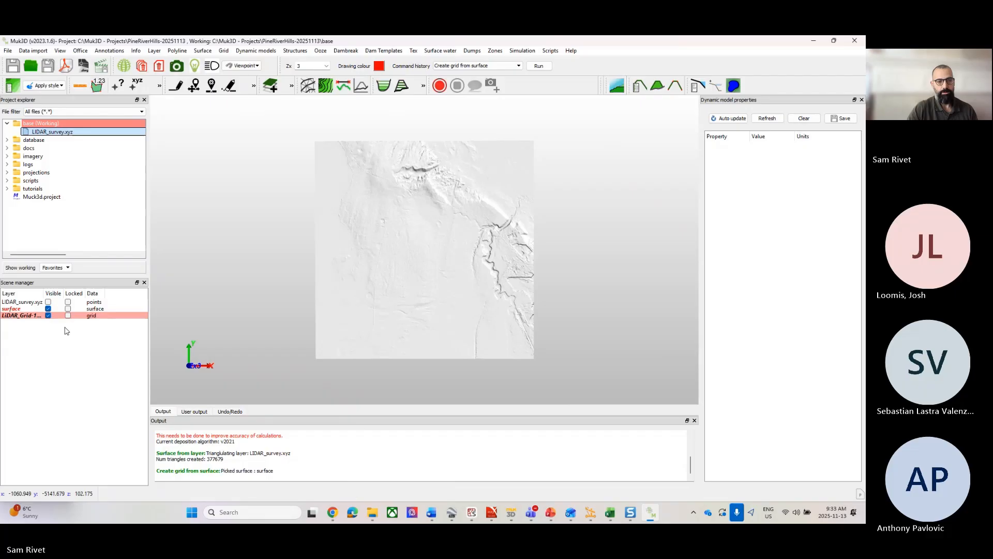
Save the 10 m LiDAR grid layer as LiDAR_Grid-10m in the Muk3d Grid (*.mgrid) format.
click(29, 316)
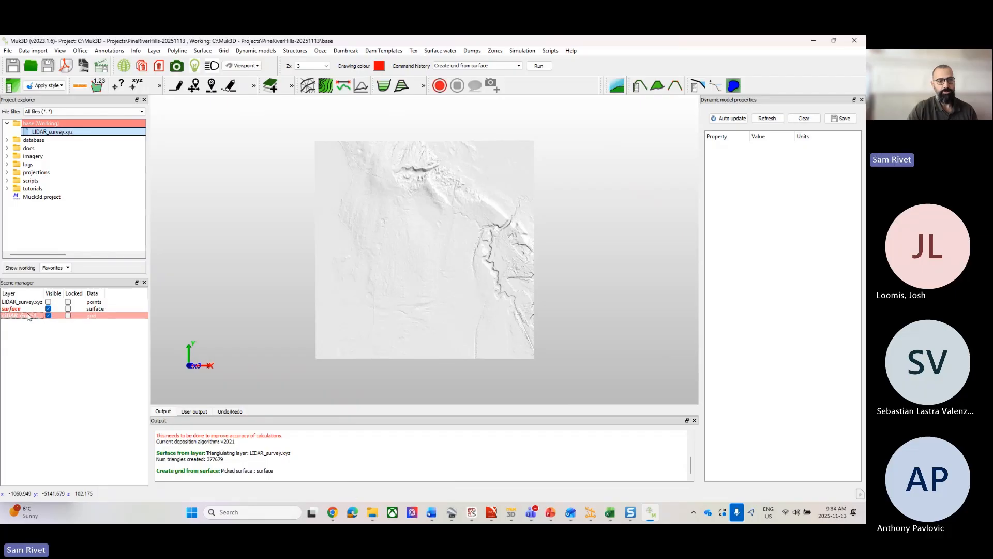
right_click(24, 319)
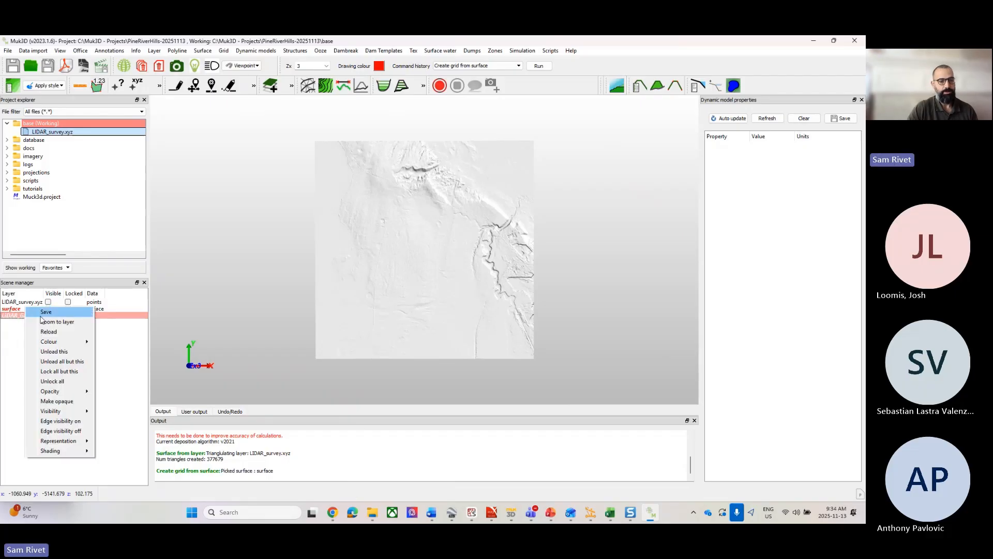
click(49, 313)
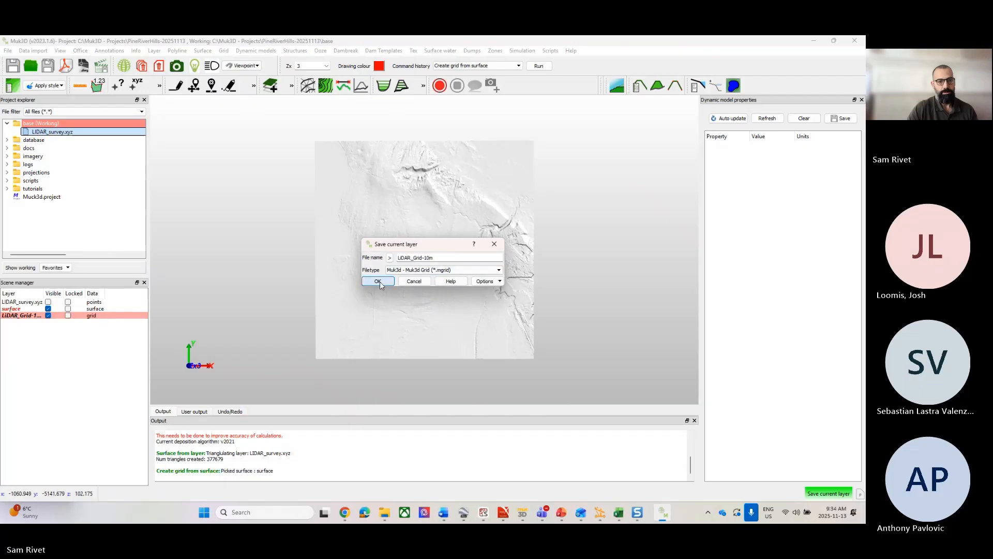
click(379, 281)
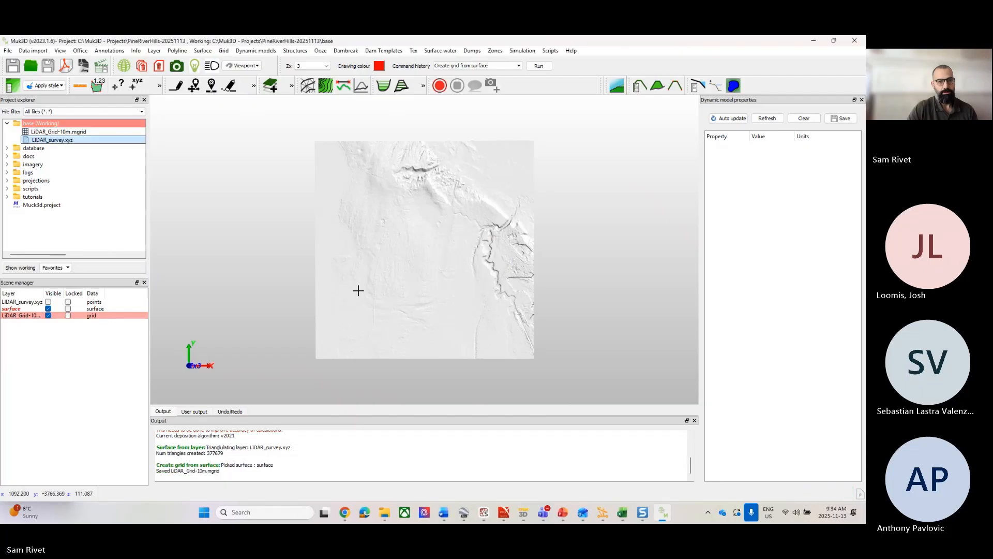
Unload the surface layer and the LIDAR_survey.xyz points layer, leaving only the LiDAR grid in the scene.
right_click(29, 309)
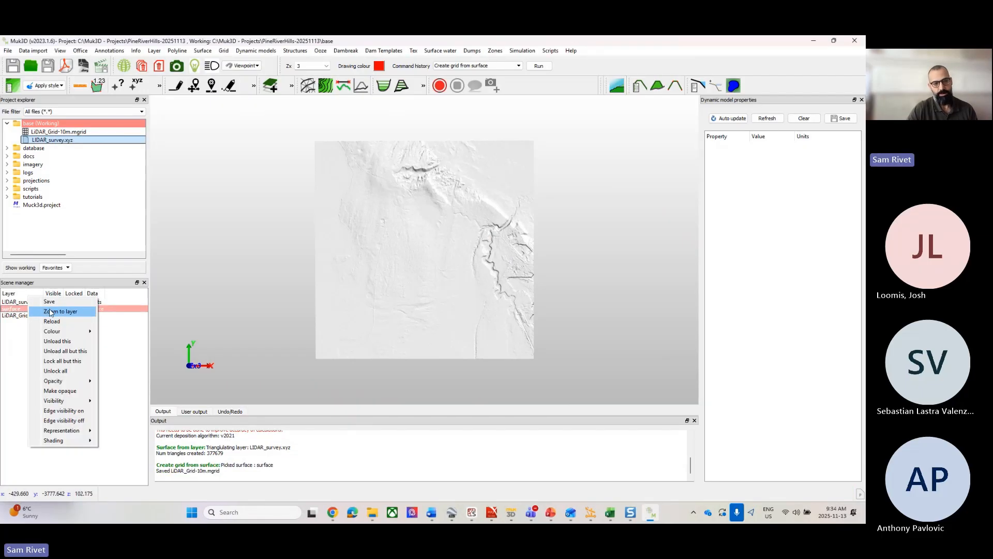
click(56, 342)
click(23, 302)
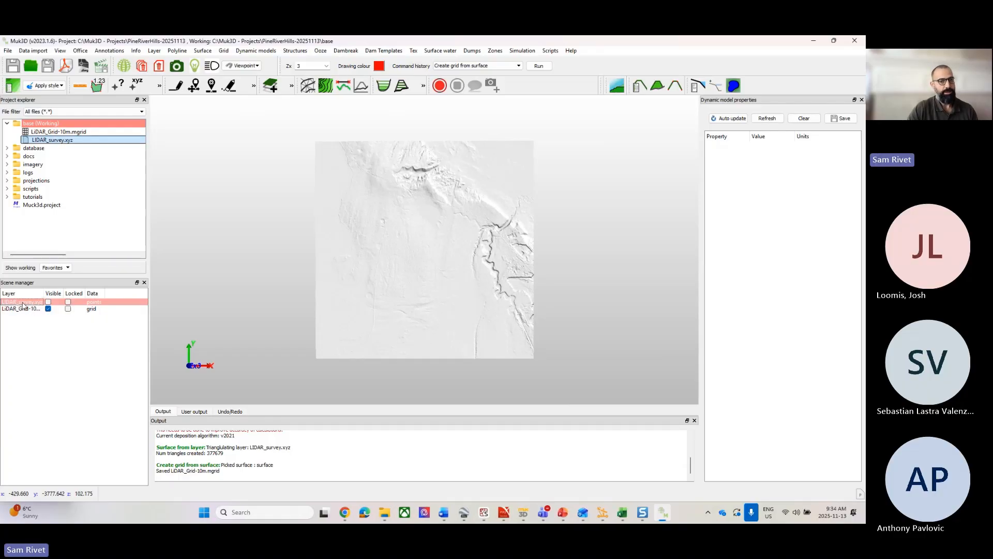
right_click(26, 304)
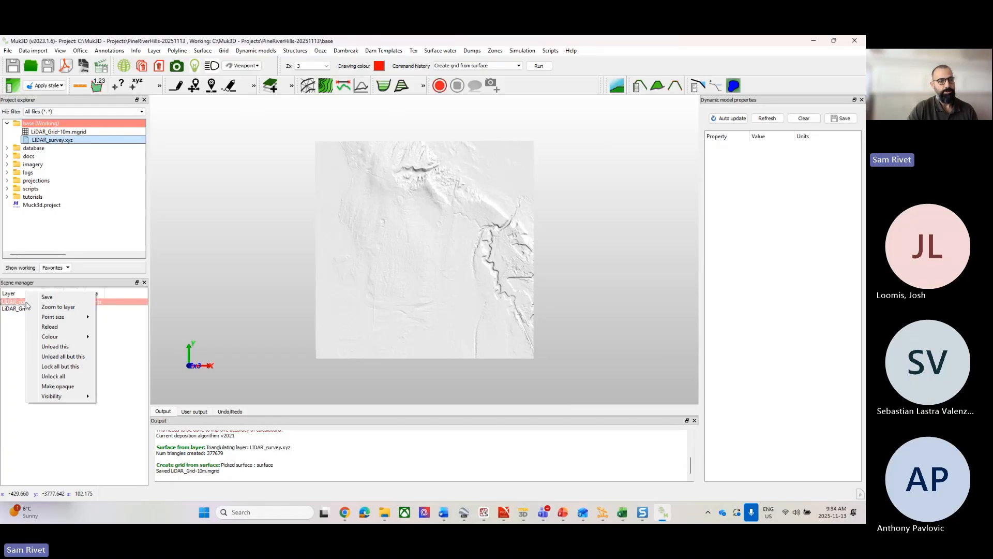
click(61, 347)
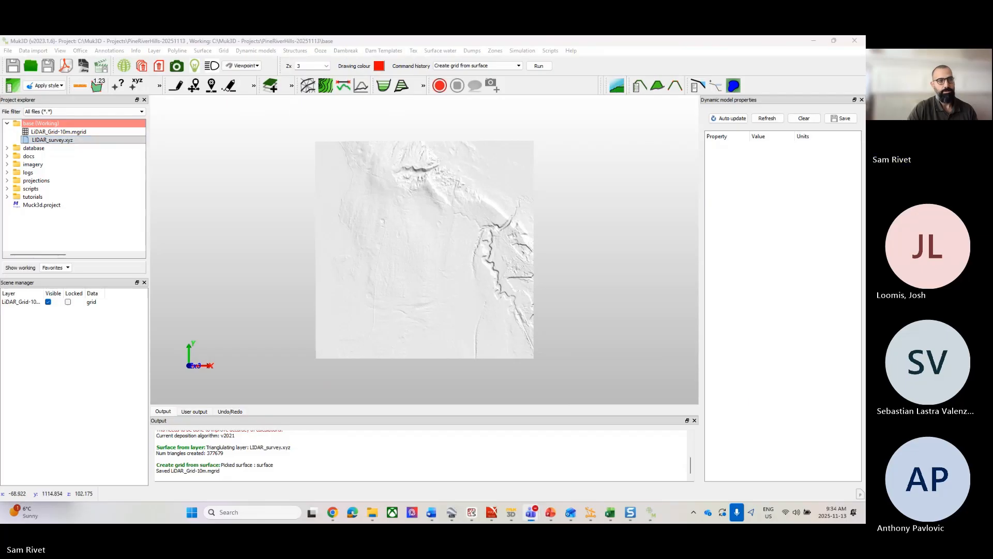
click(304, 41)
click(345, 50)
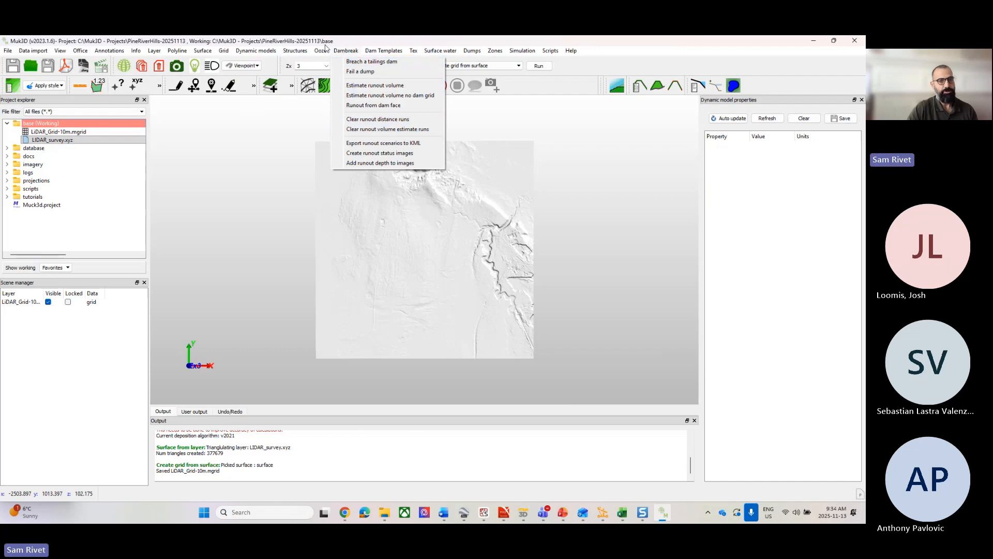
mouse_move(386, 50)
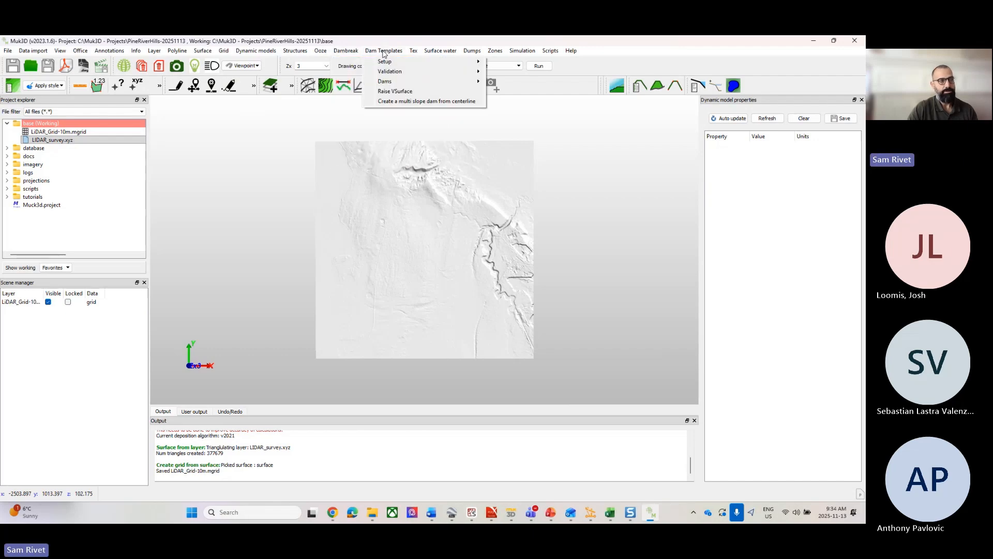
mouse_move(351, 51)
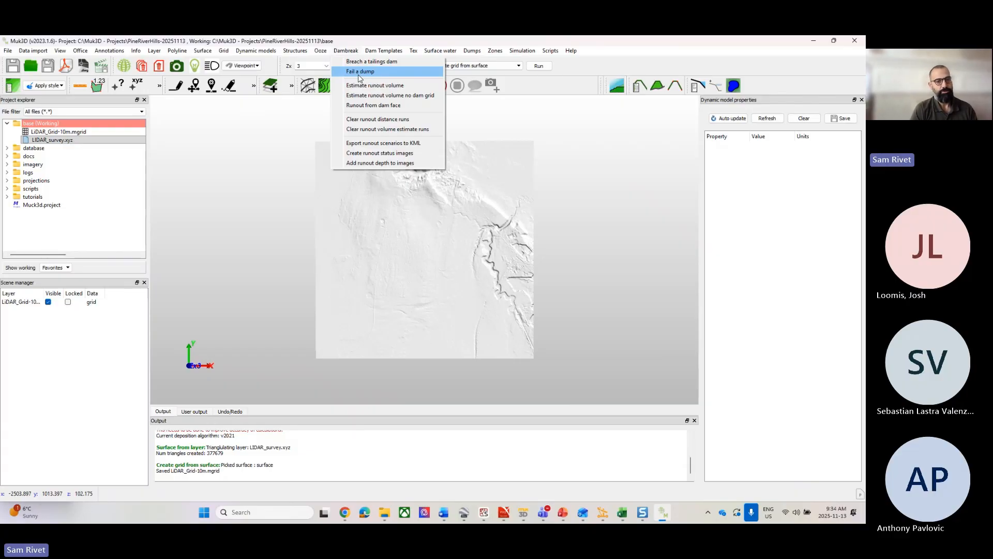
click(416, 218)
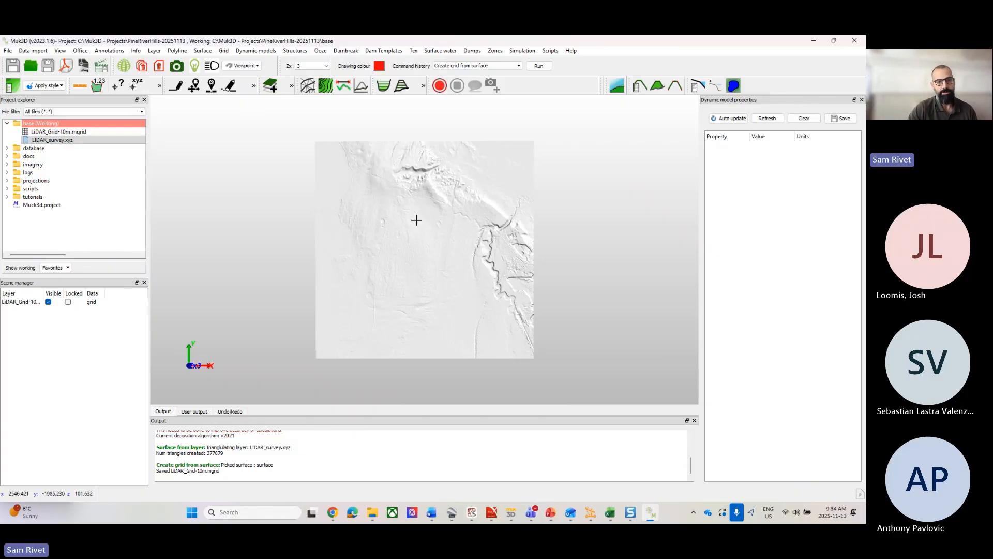
middle_drag(443, 310, 421, 288)
scroll(432, 298, up, 2)
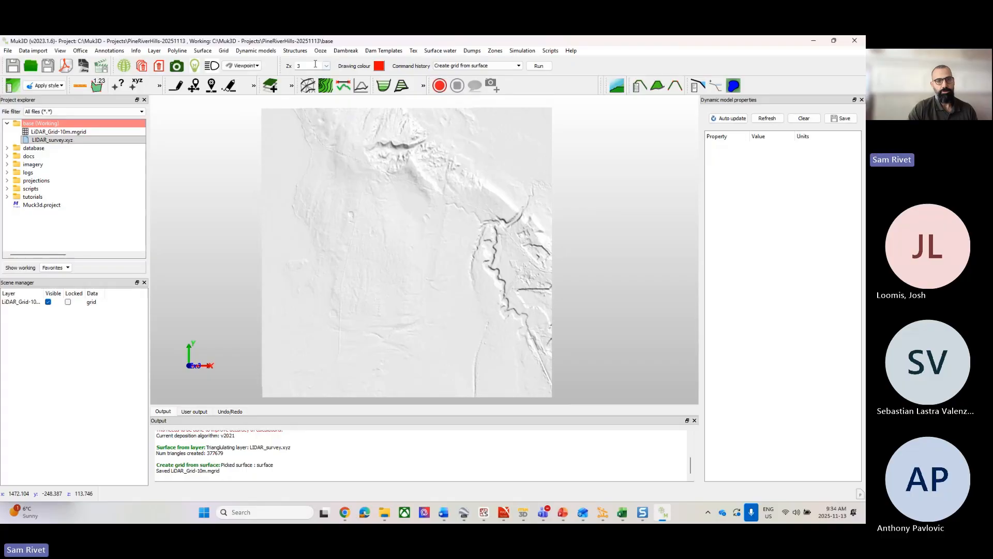
click(302, 52)
mouse_move(313, 124)
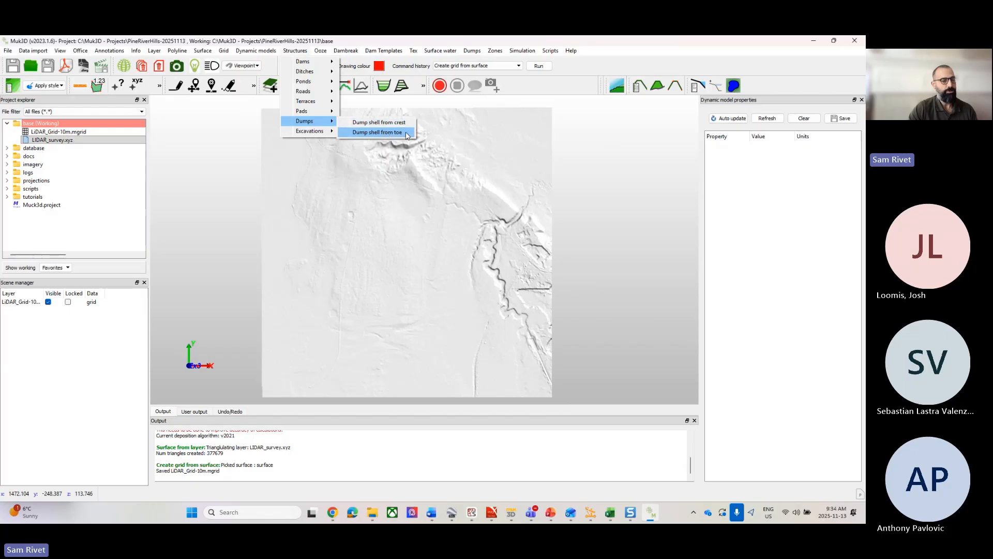
click(355, 133)
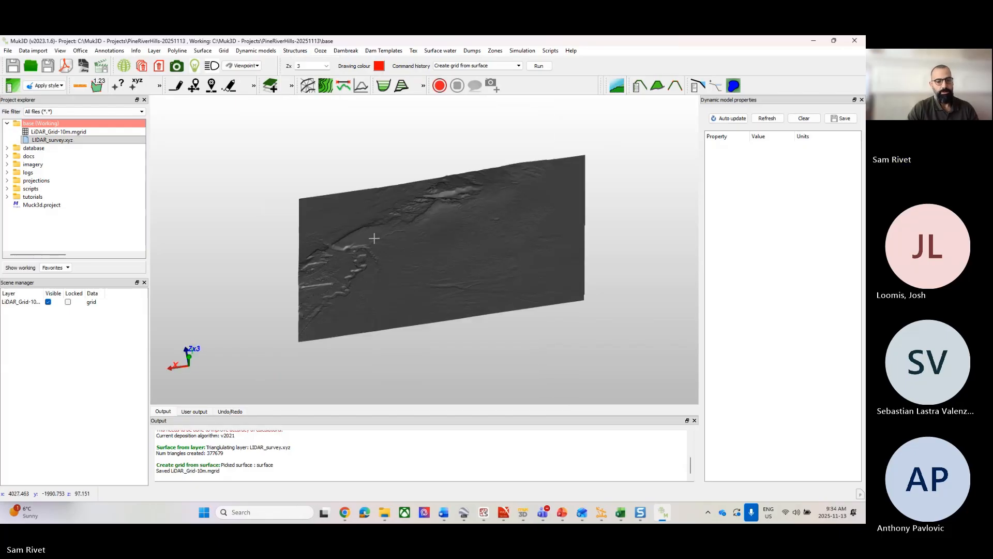
key(r)
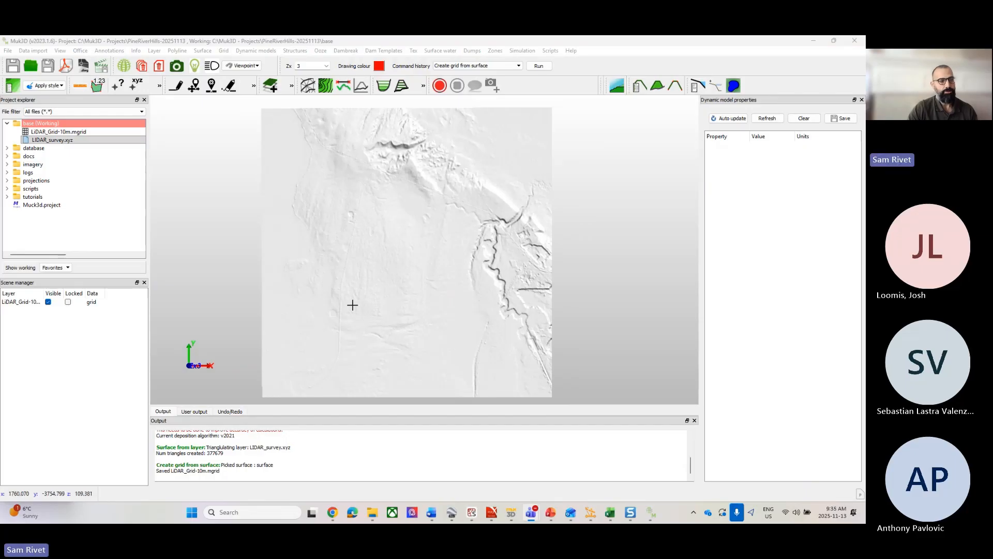
click(375, 193)
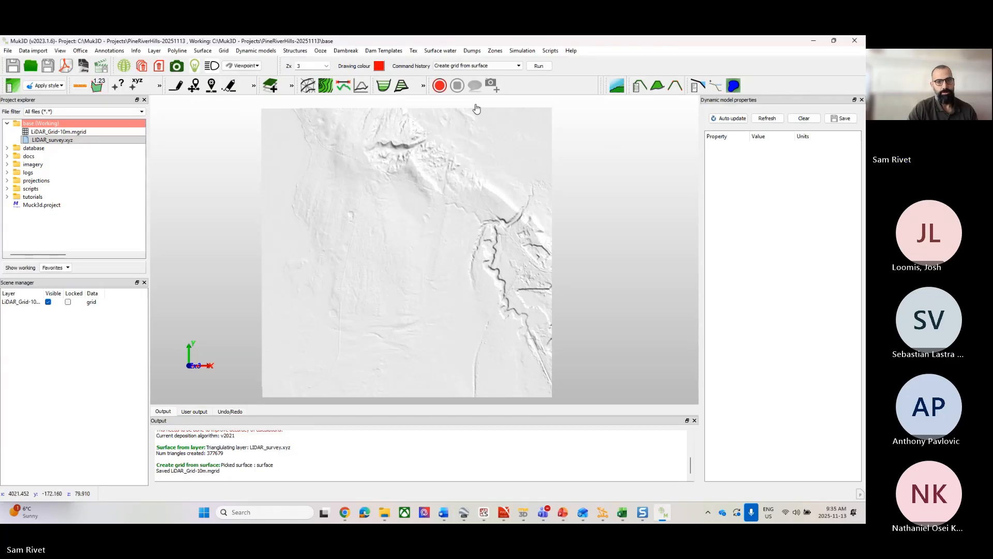
click(439, 233)
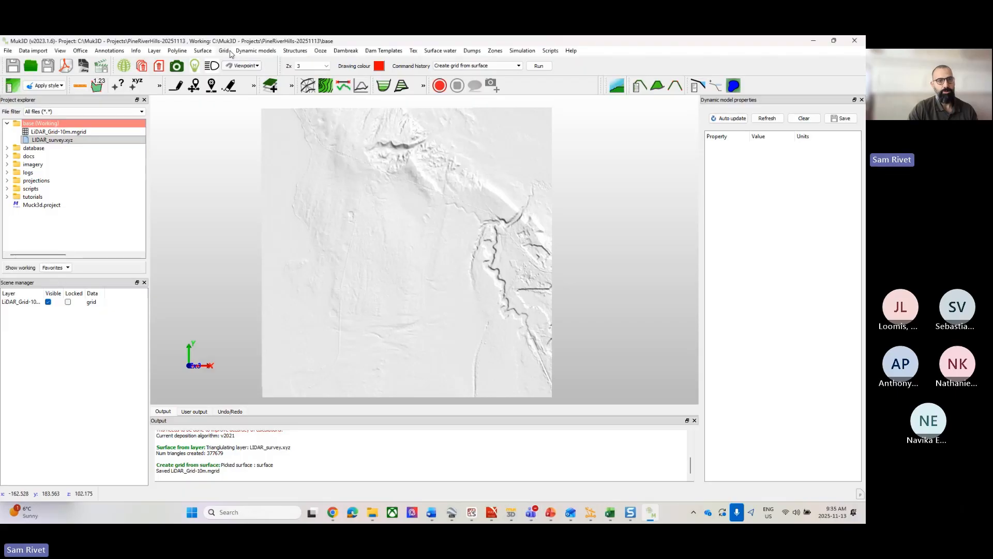
click(177, 50)
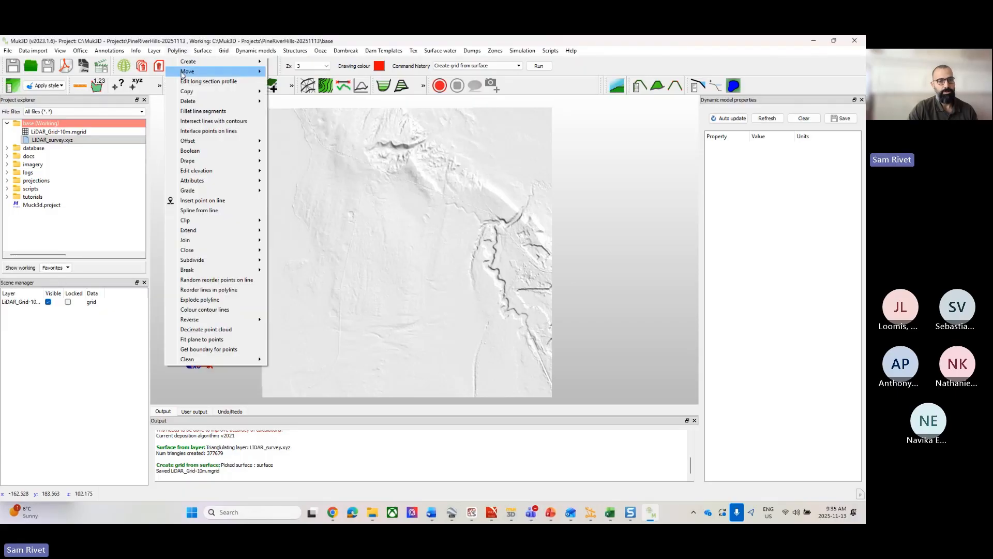
mouse_move(188, 141)
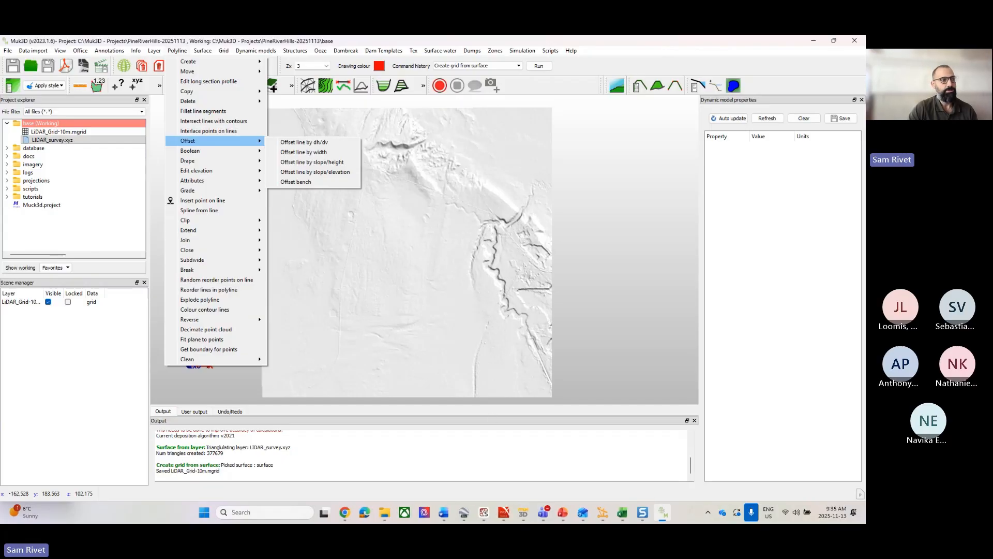
click(561, 511)
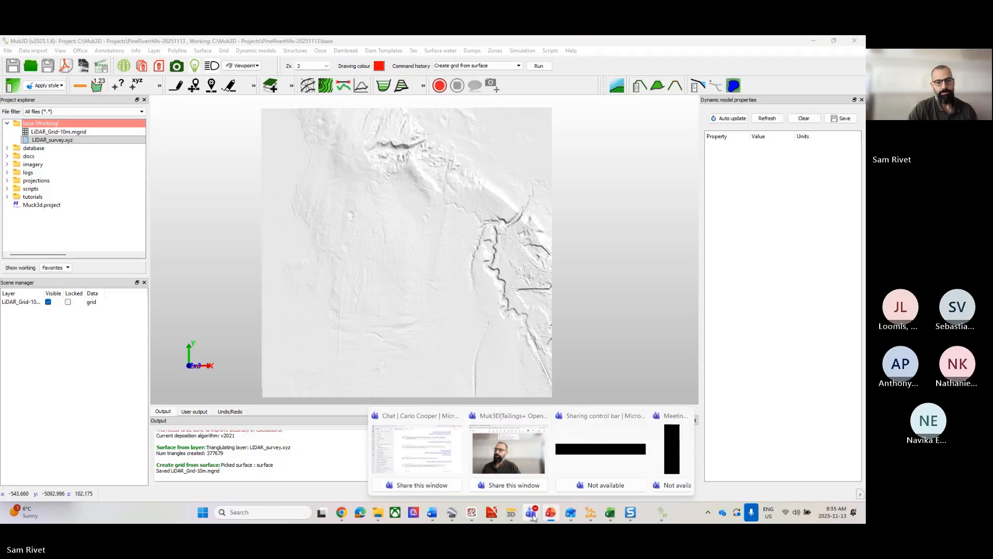
click(591, 456)
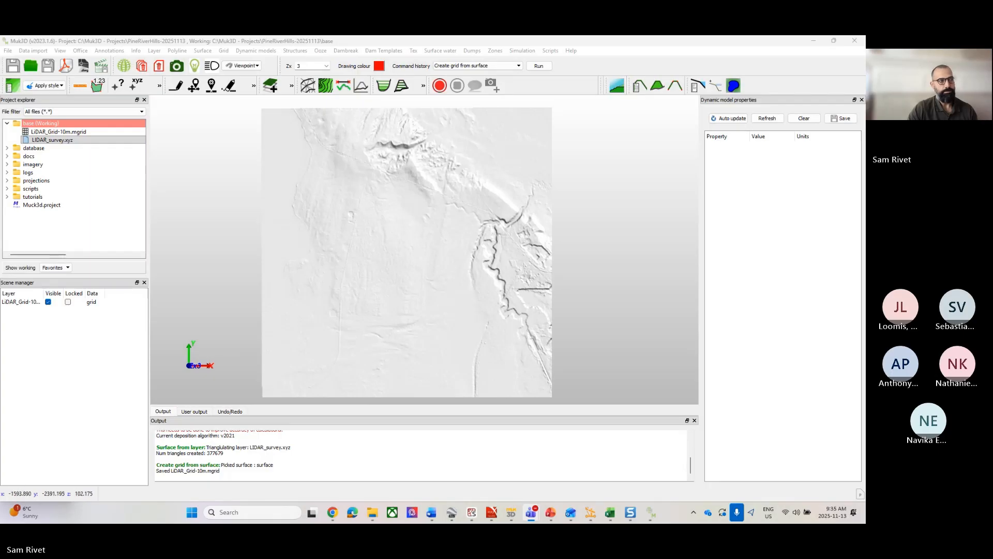
Draw a rectangle polyline near the middle of the terrain, with layer name Dump Crest and elevation 135.
click(260, 46)
click(178, 51)
mouse_move(187, 62)
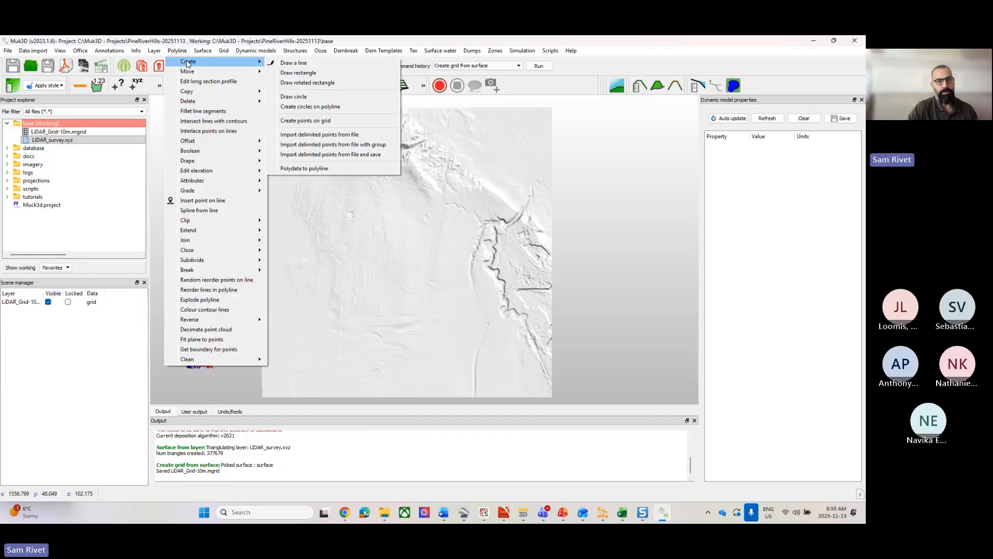
click(344, 74)
click(420, 268)
right_click(420, 268)
click(422, 256)
double_click(422, 256)
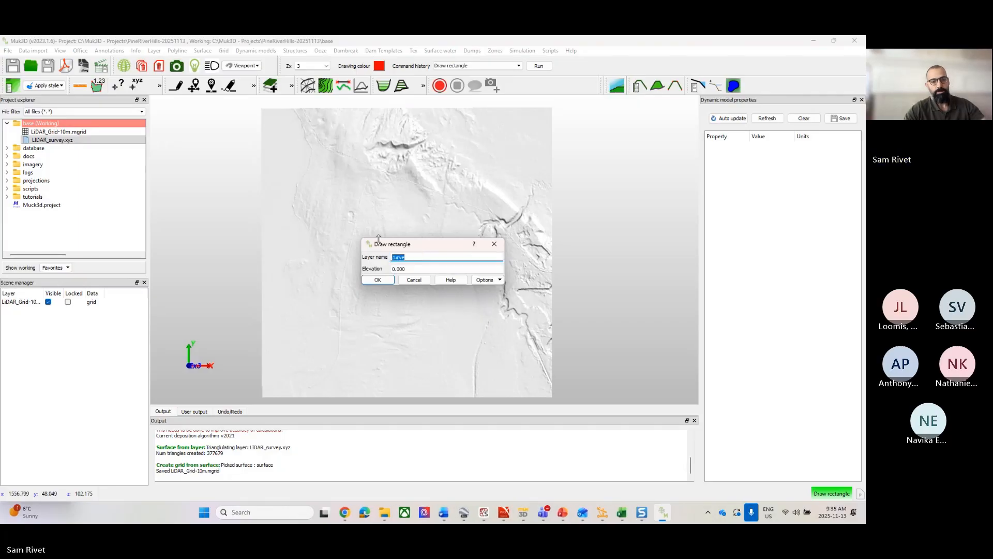
text(Da)
key(BackSpace)
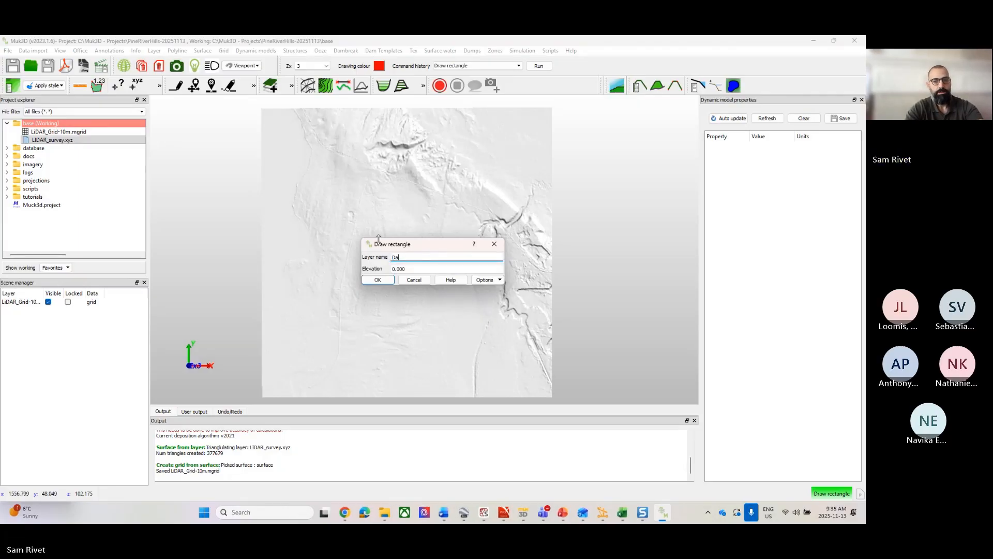
text(ump Crest)
key(Tab)
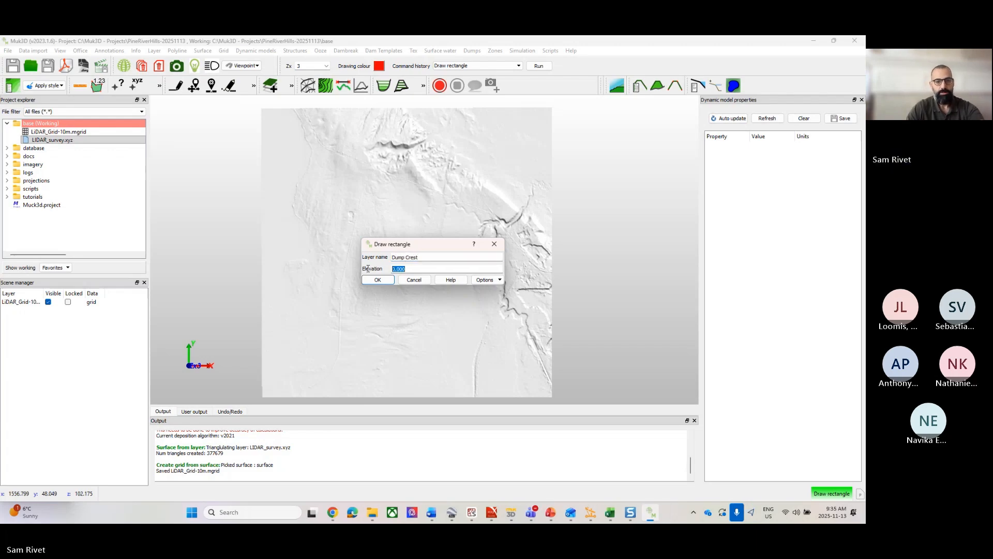
text(135)
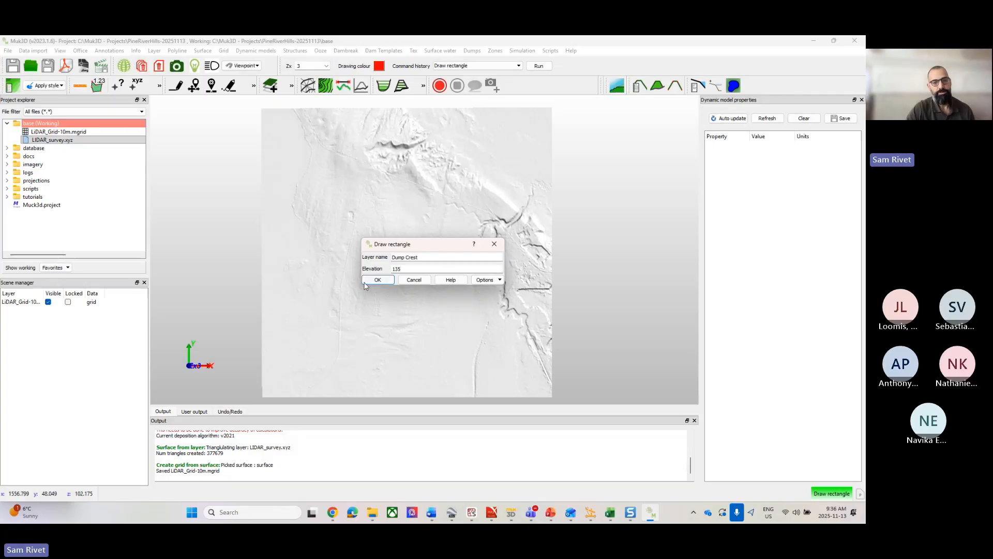
click(377, 280)
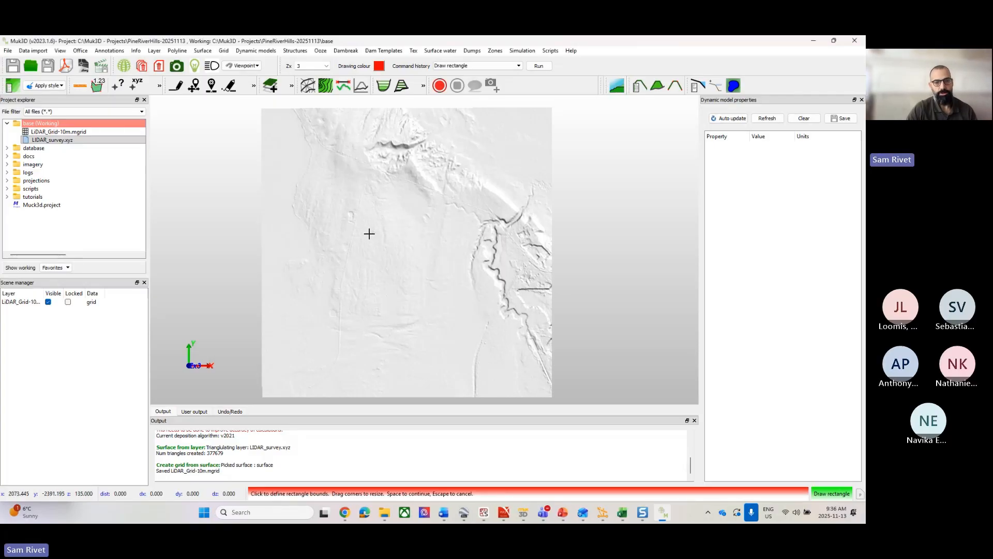
drag(362, 240, 419, 284)
key(space)
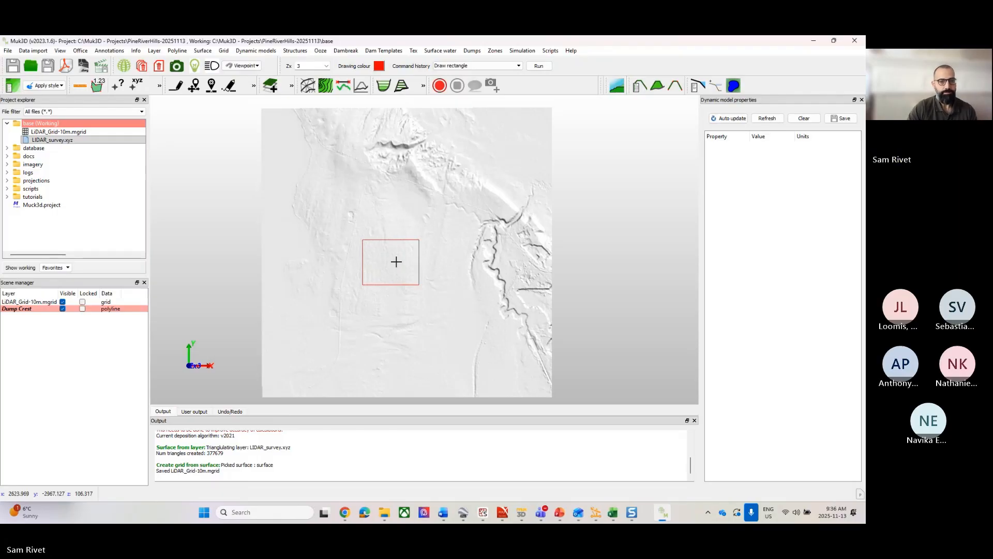
Build a dump shell from the Dump Crest rectangle with slope 3 and automatic height, merged into the LiDAR_Grid-10m grid.
scroll(396, 262, up, 3)
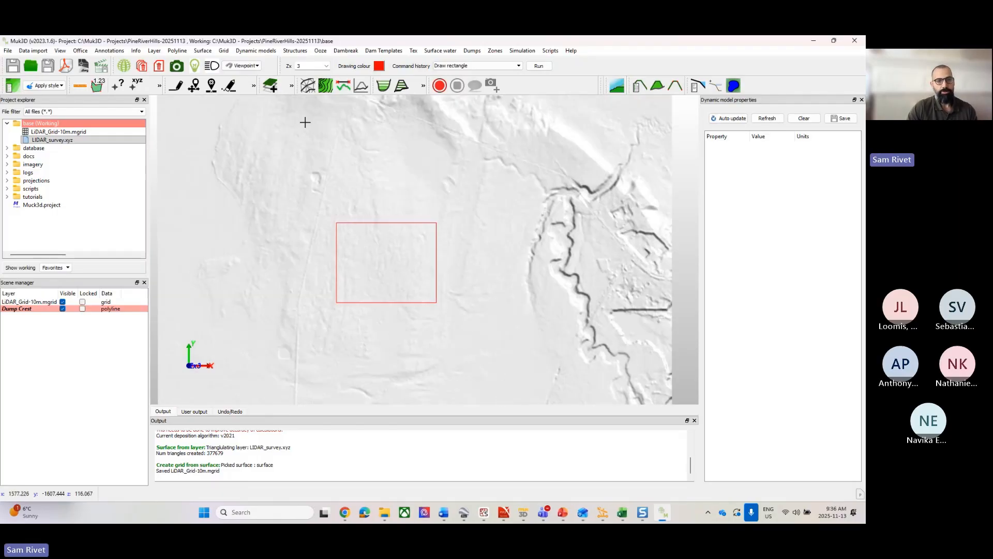
click(295, 50)
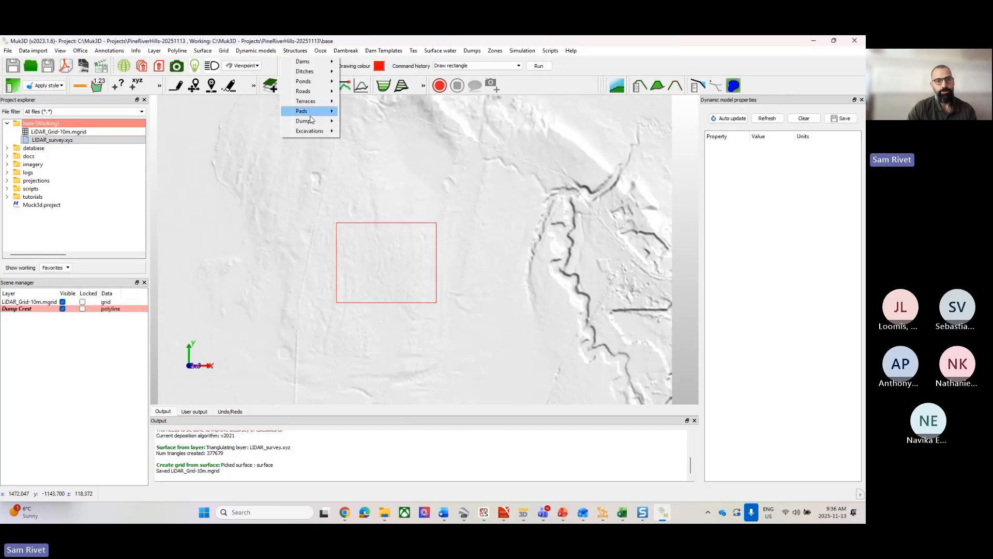
mouse_move(311, 122)
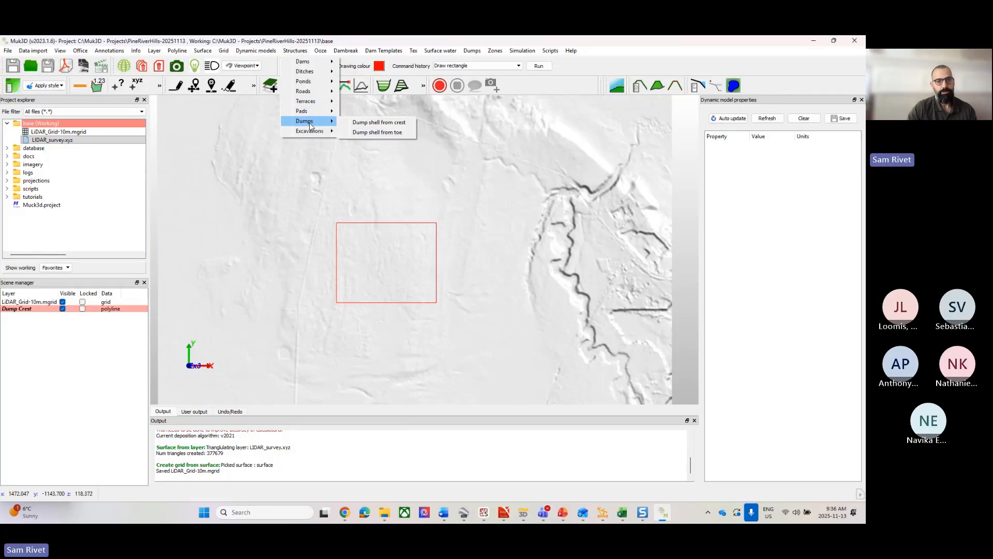
click(382, 123)
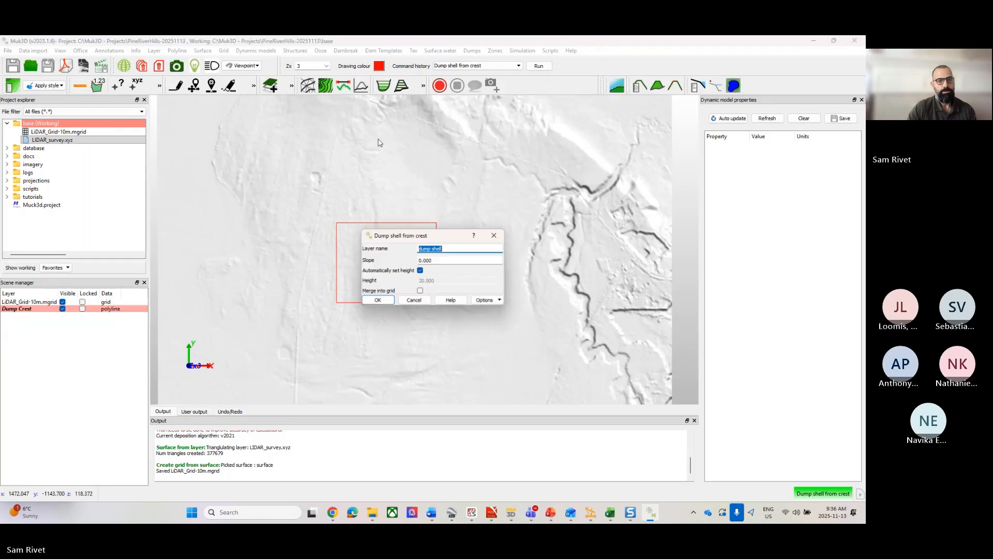
key(Tab)
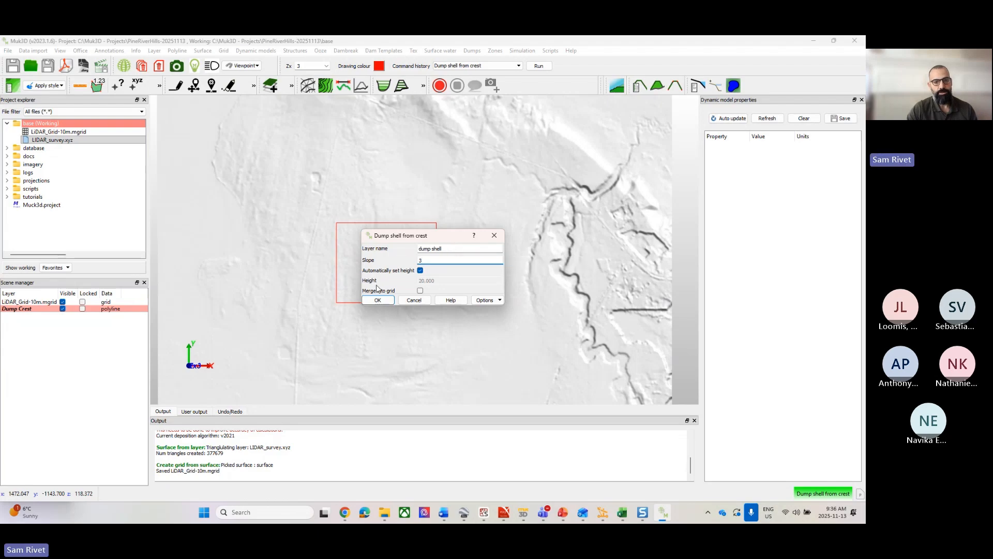
click(420, 293)
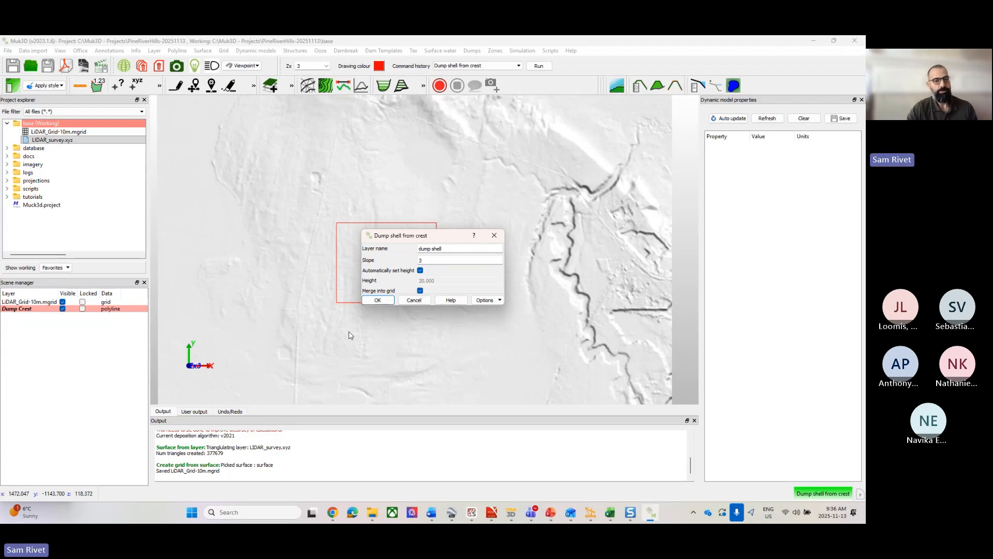
click(378, 299)
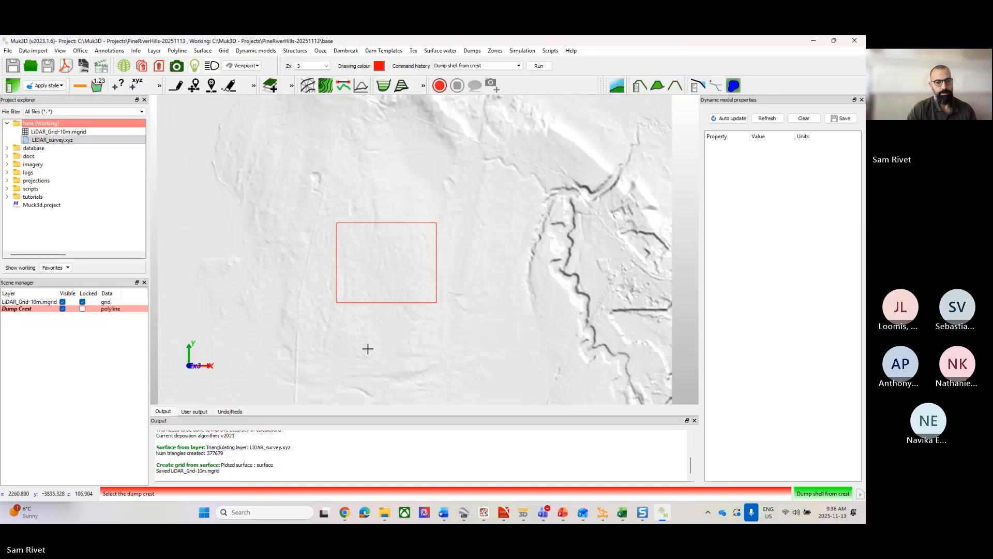
click(373, 302)
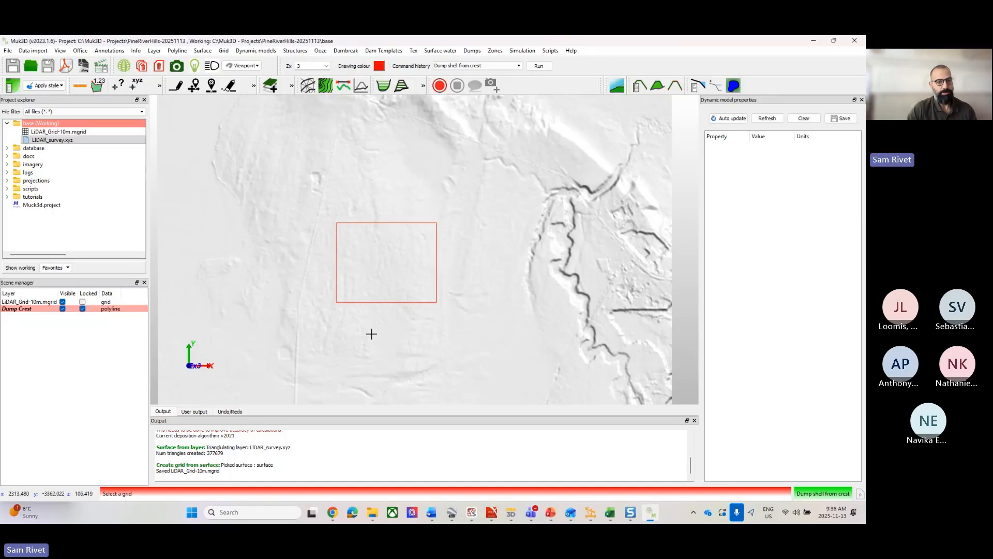
click(339, 337)
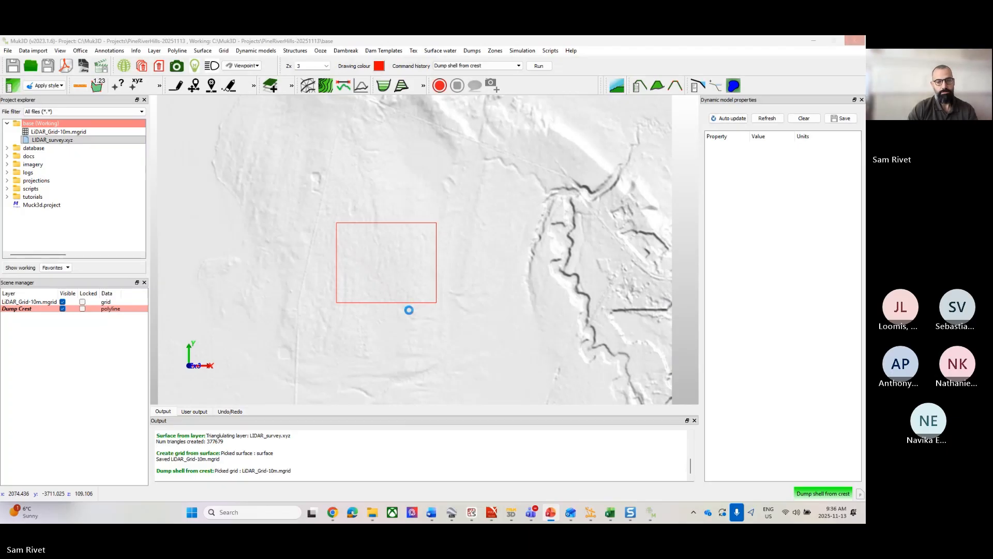
Hide the Dump Crest, dump shell and intersection layers, leaving only the LiDAR grid visible.
scroll(364, 301, up, 3)
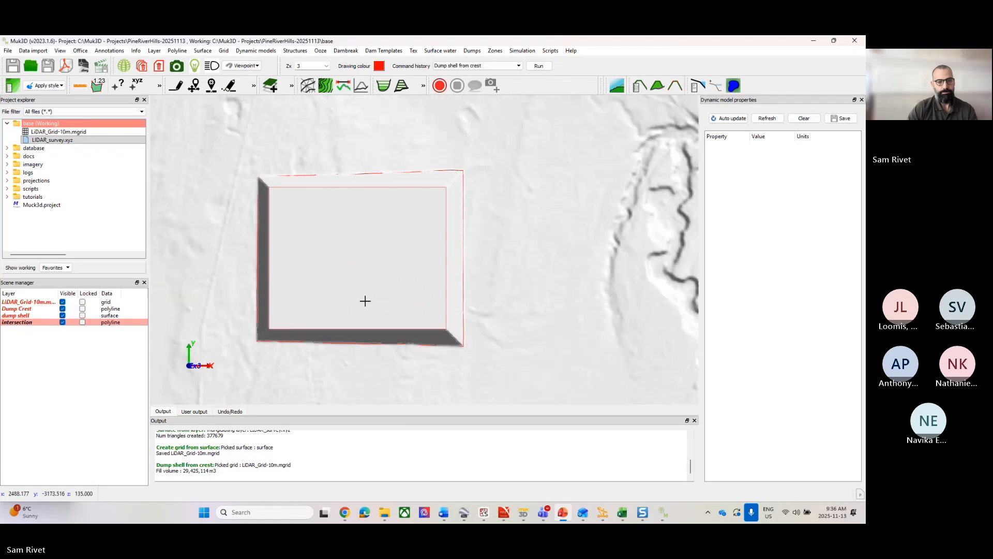
scroll(365, 304, down, 2)
middle_drag(395, 312, 428, 308)
scroll(419, 320, up, 2)
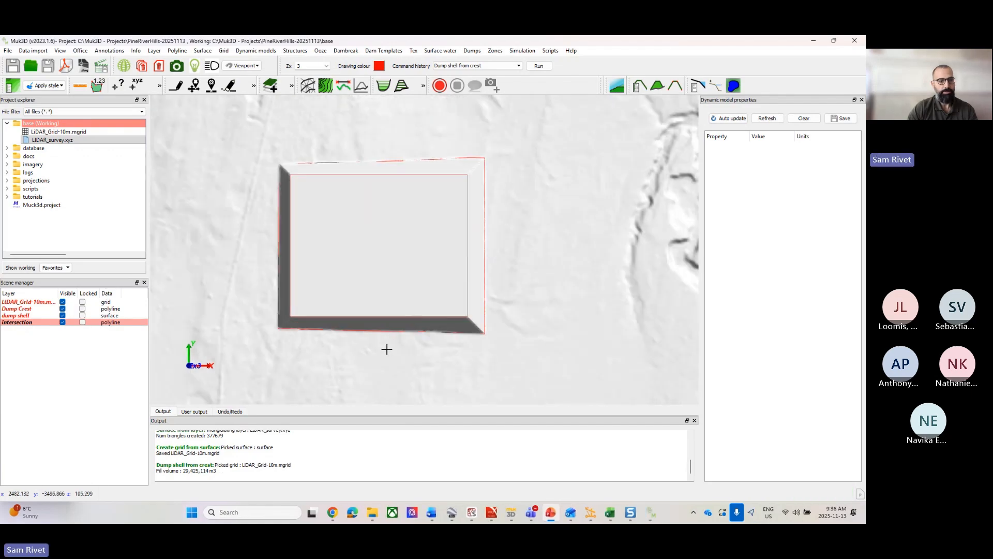
drag(334, 354, 148, 317)
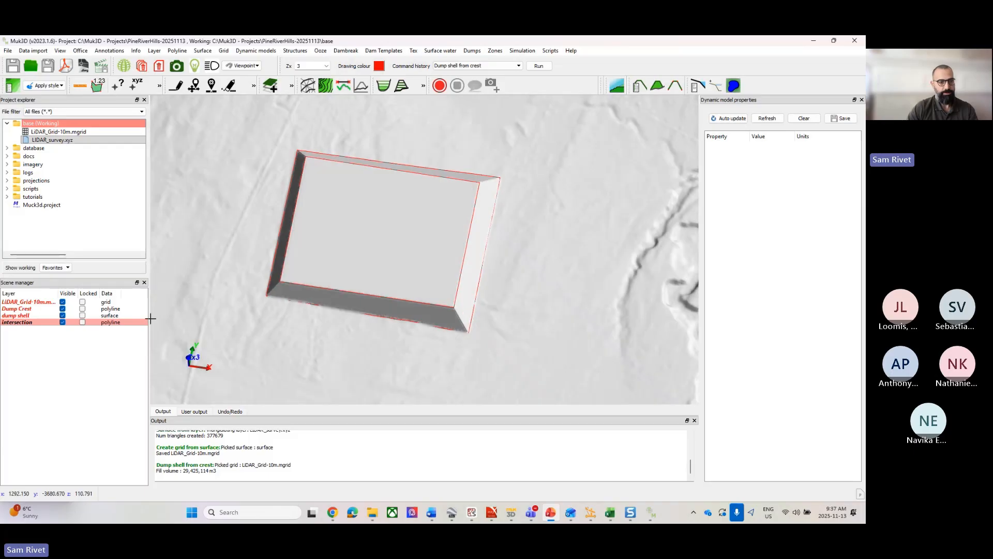
click(62, 302)
click(63, 308)
click(63, 315)
click(62, 322)
click(62, 302)
Examine the dump merged into the LiDAR grid in plan and oblique views, with the full layer name readable.
scroll(437, 243, down, 2)
drag(437, 243, 269, 291)
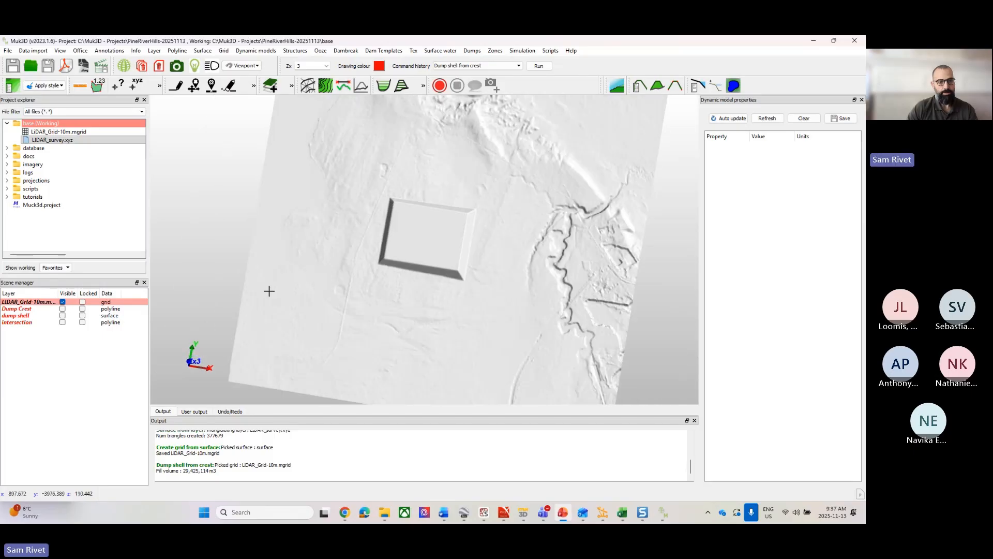
key(p)
scroll(372, 211, up, 3)
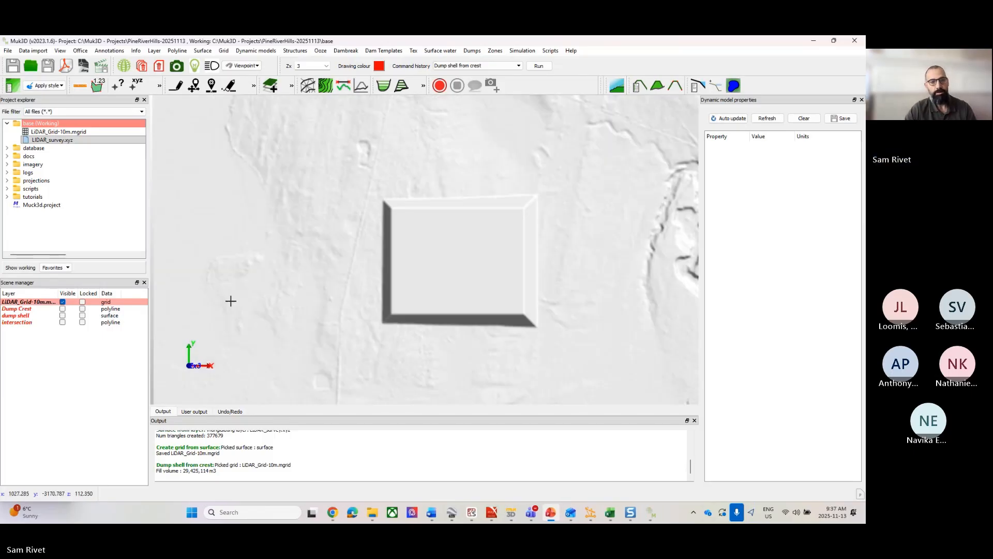
drag(59, 293, 98, 292)
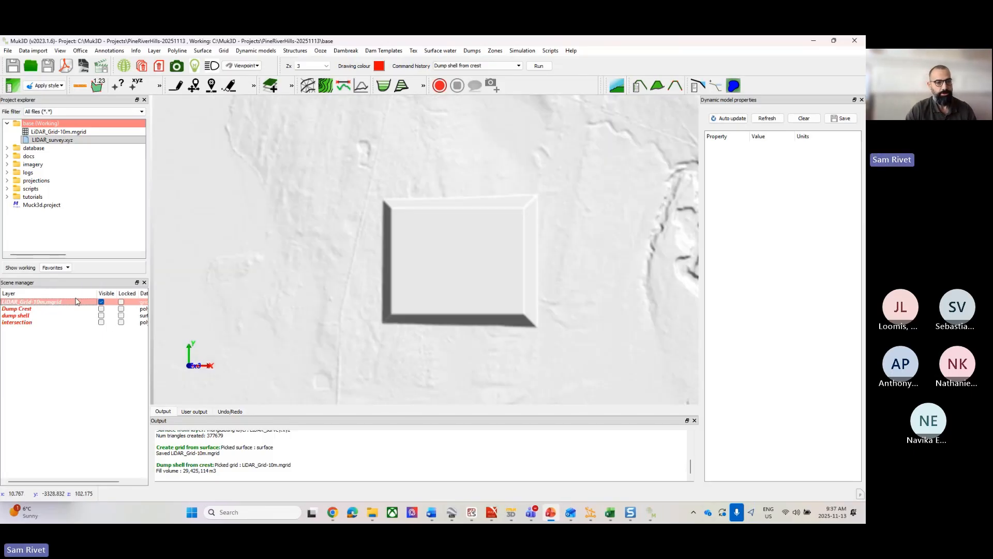
scroll(487, 235, up, 2)
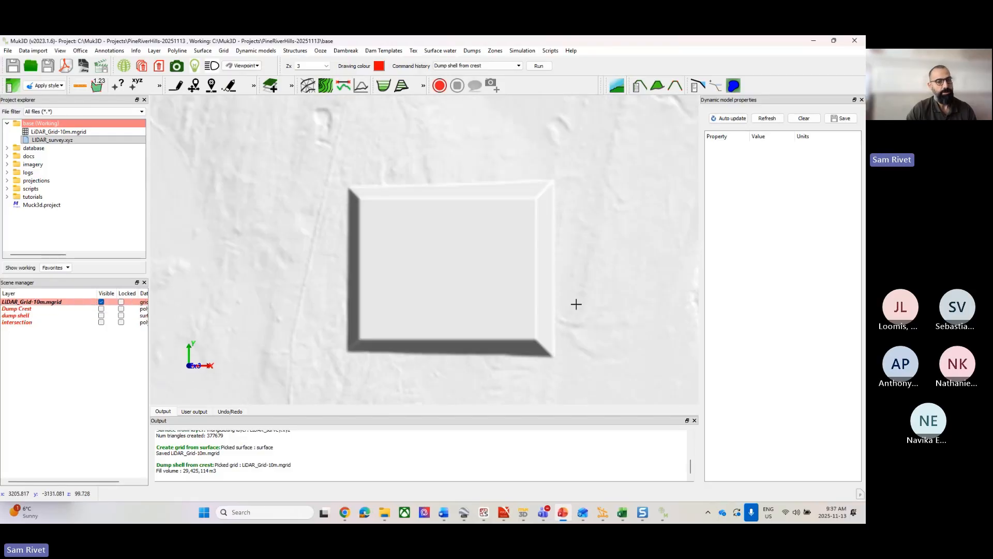
scroll(576, 303, up, 2)
drag(434, 346, 452, 276)
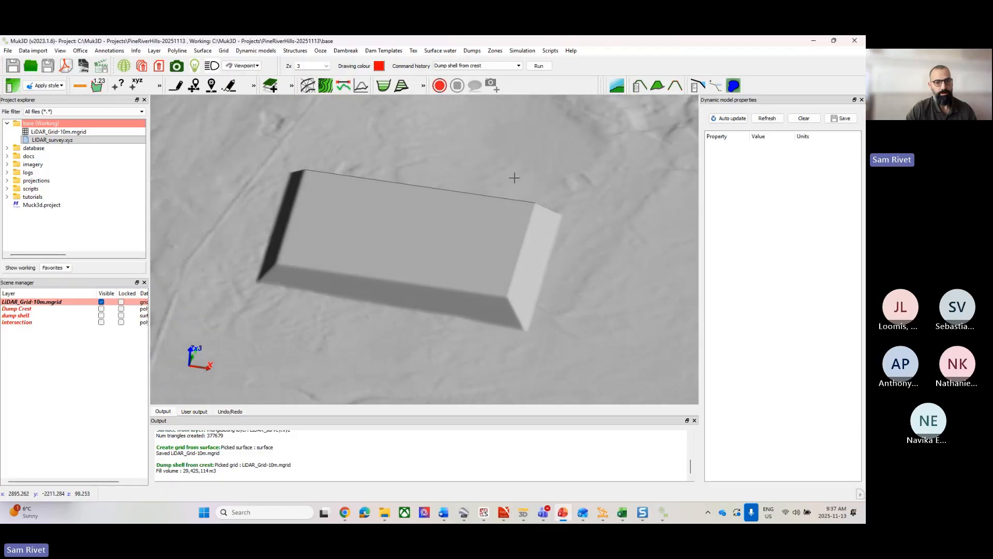
drag(371, 285, 359, 315)
key(r)
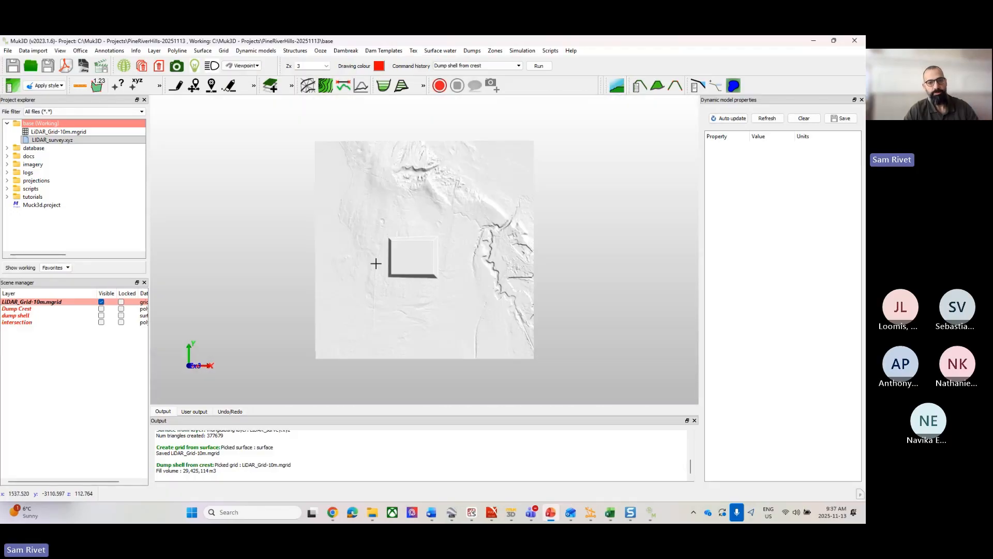
scroll(375, 263, up, 3)
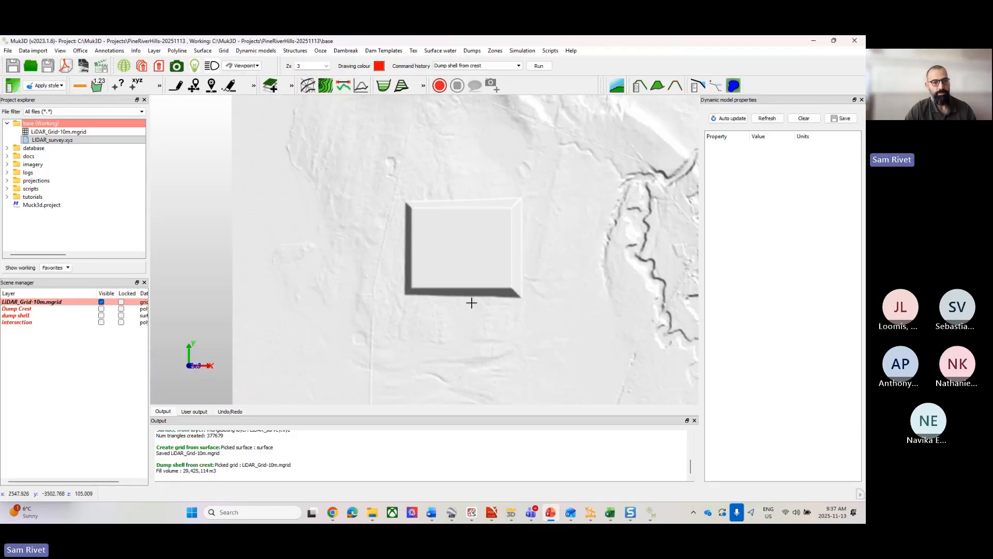
Save the modified grid layer as LiDAR_Grid_Dump in the Muk3d Grid (*.mgrid) format.
right_click(34, 302)
click(52, 293)
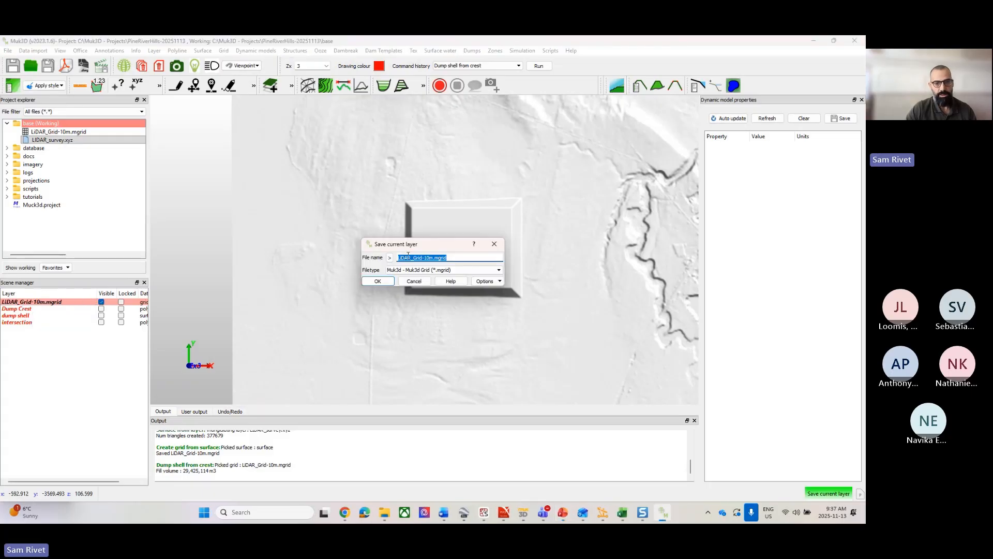
click(435, 258)
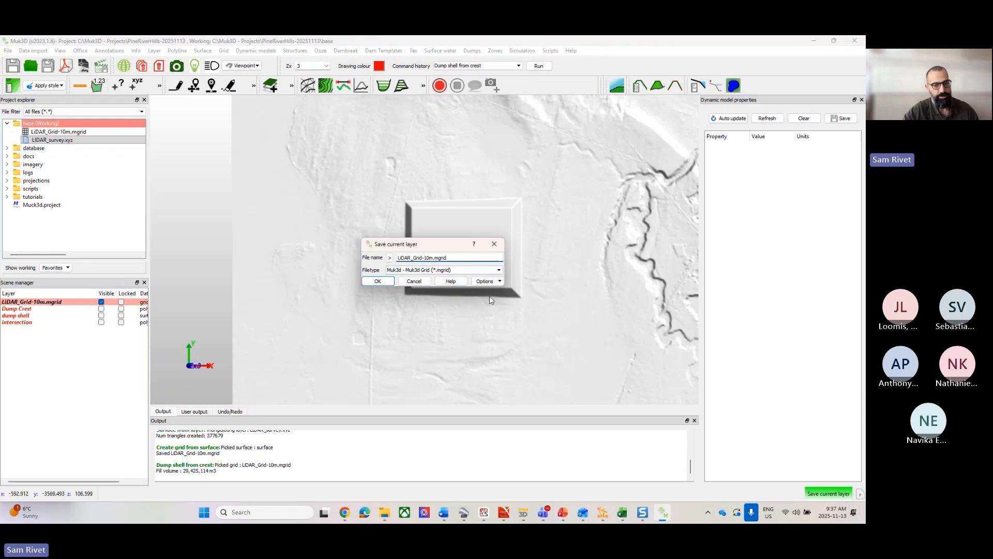
key(BackSpace)
key(BackSpace)
key(BackSpace)
key(BackSpace)
text(_Dump)
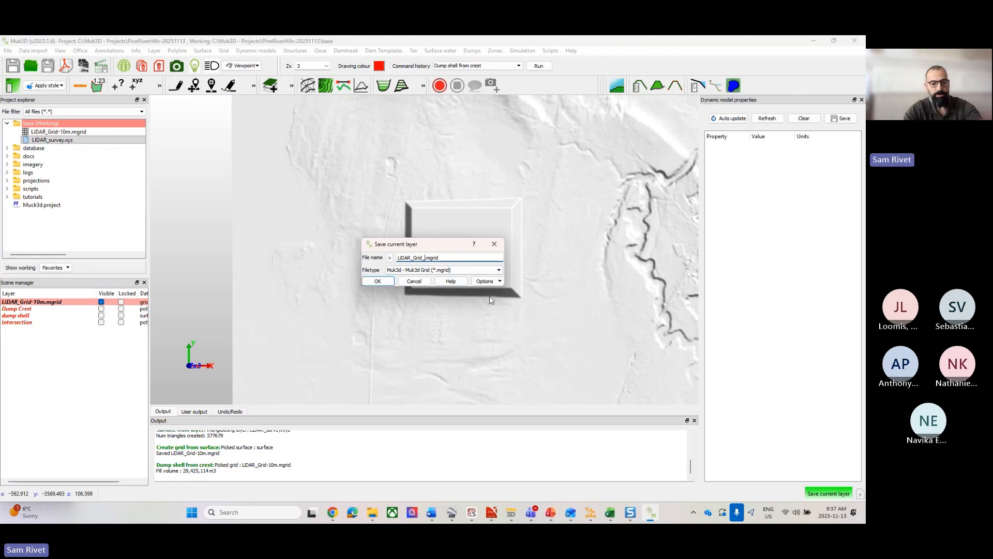
click(371, 282)
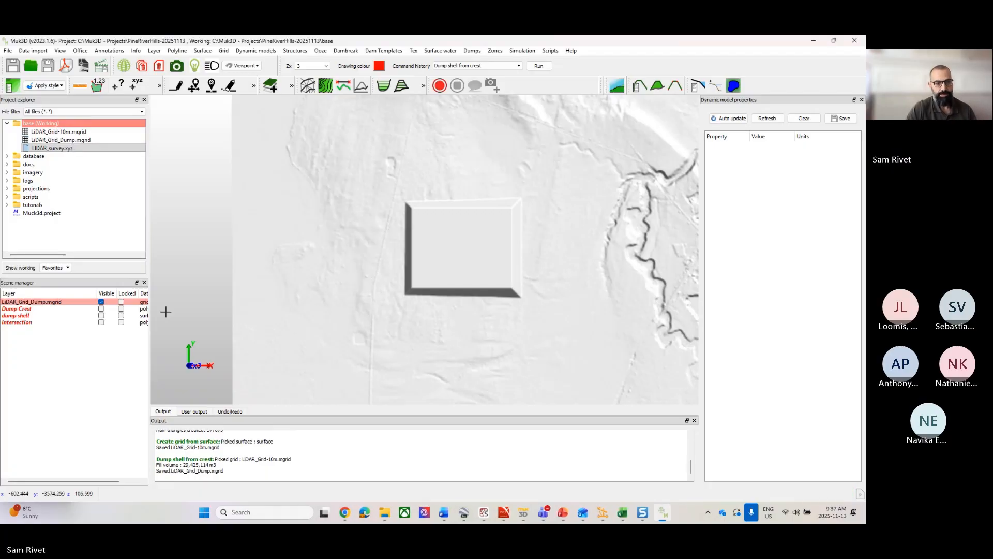
Unload the Dump Crest, dump shell and intersection layers from the scene.
drag(23, 323, 23, 308)
right_click(23, 307)
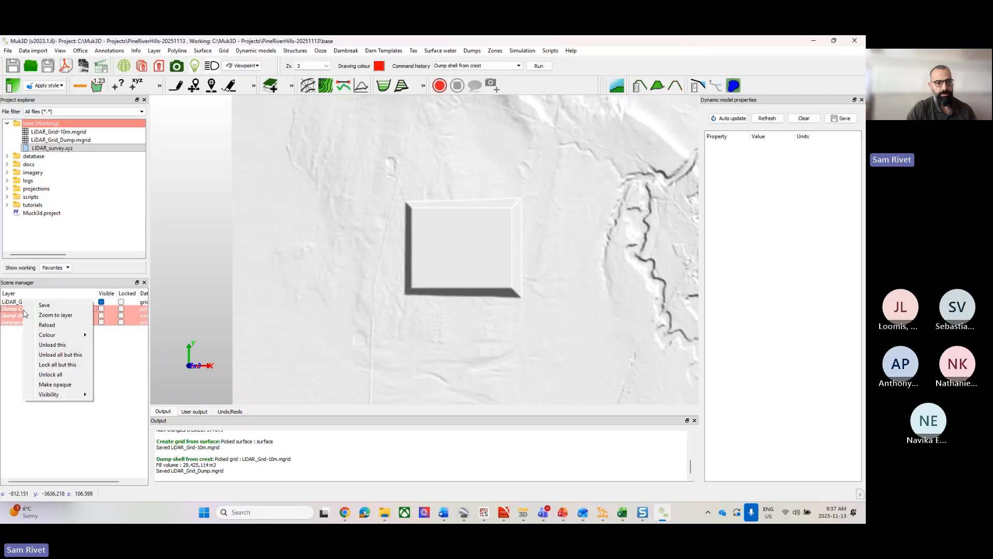
click(61, 345)
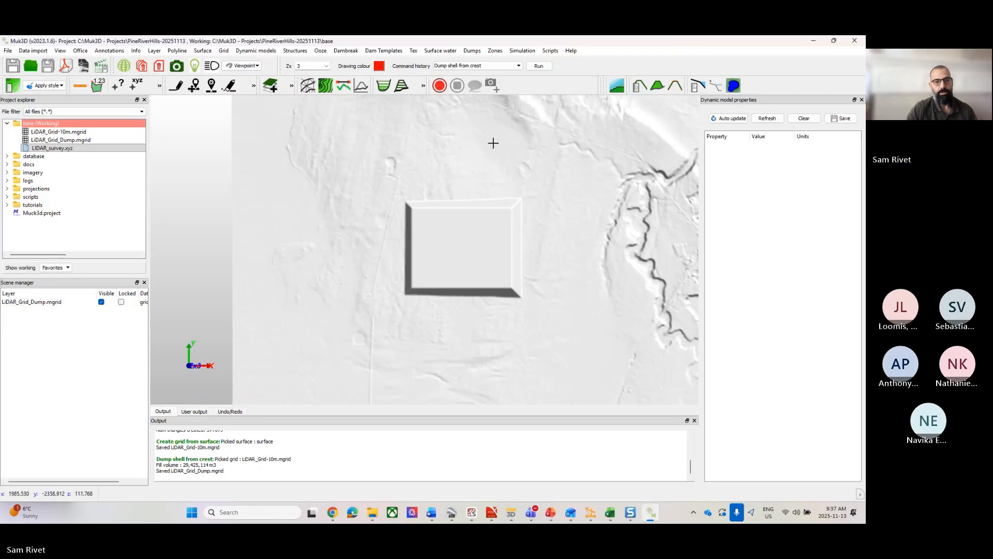
Load the original LiDAR_Grid-10m.mgrid from the project's base folder into the scene alongside the dump grid.
middle_drag(399, 267, 372, 265)
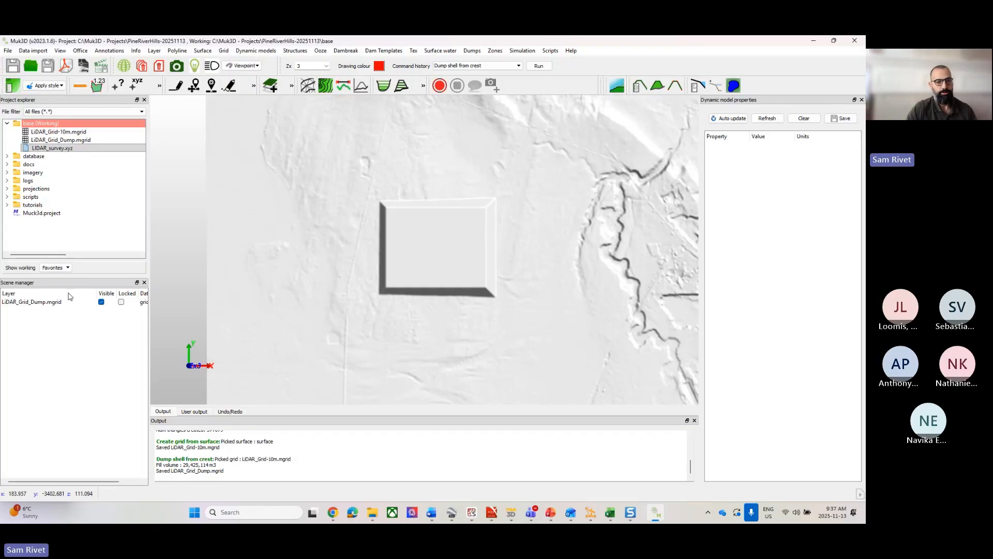
drag(42, 135, 360, 251)
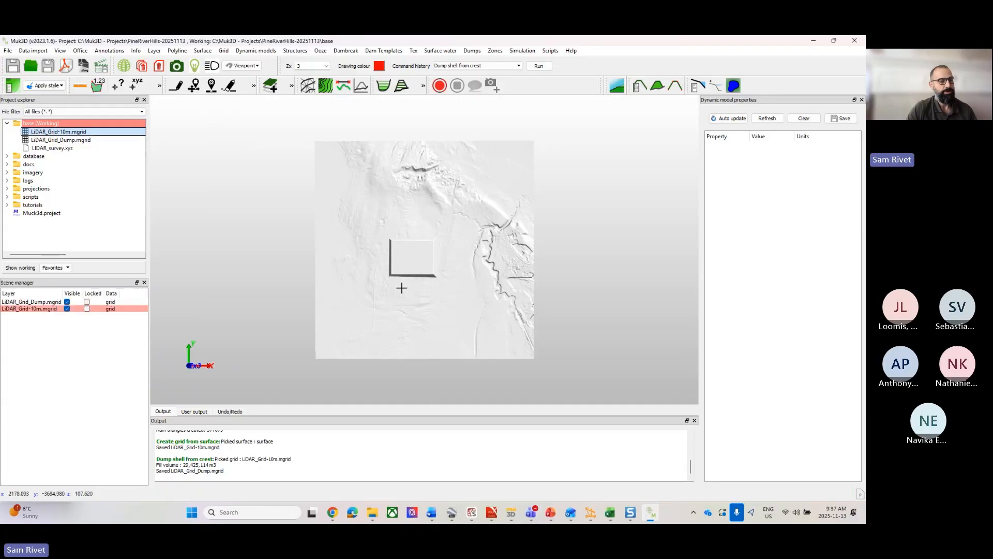
scroll(394, 259, up, 3)
scroll(399, 282, up, 3)
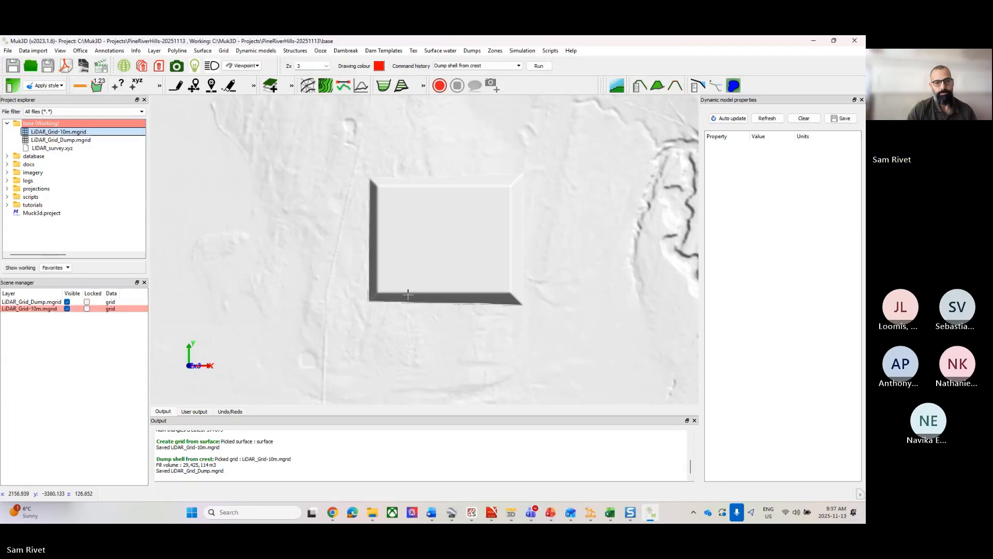
middle_drag(413, 266, 408, 289)
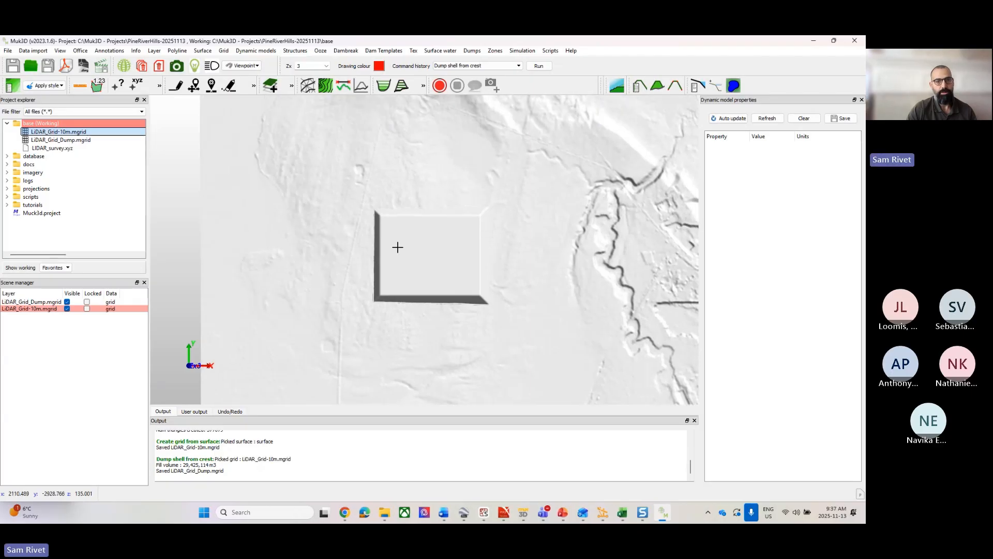
middle_drag(397, 186, 363, 180)
Open the Fail a dump settings from the dambreak tools and place the dialog clear of the dump.
click(348, 50)
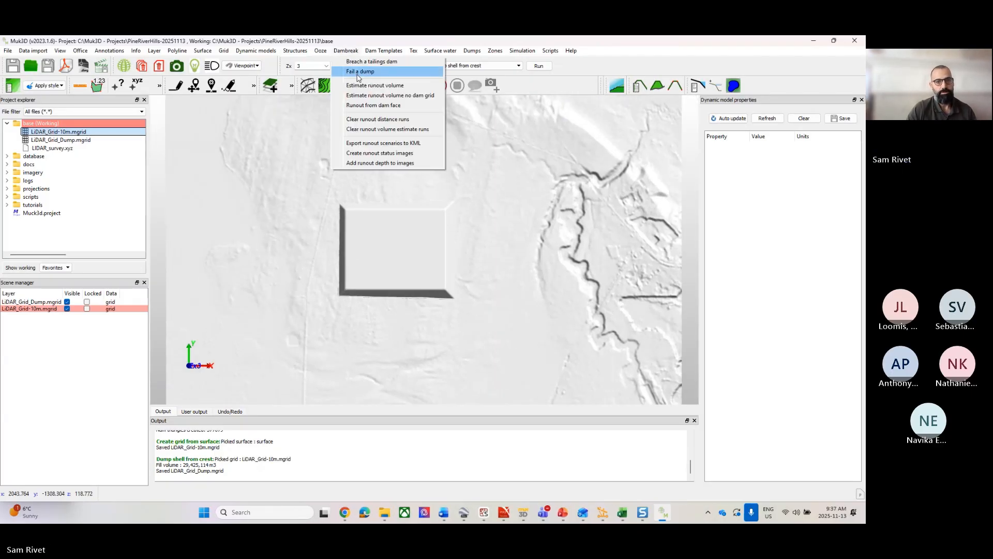
click(359, 74)
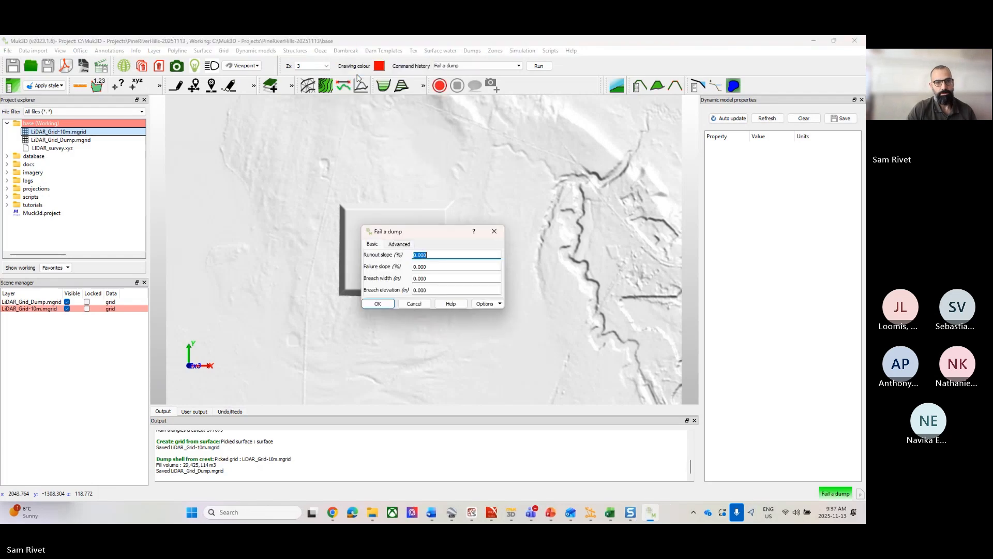
drag(437, 237, 398, 122)
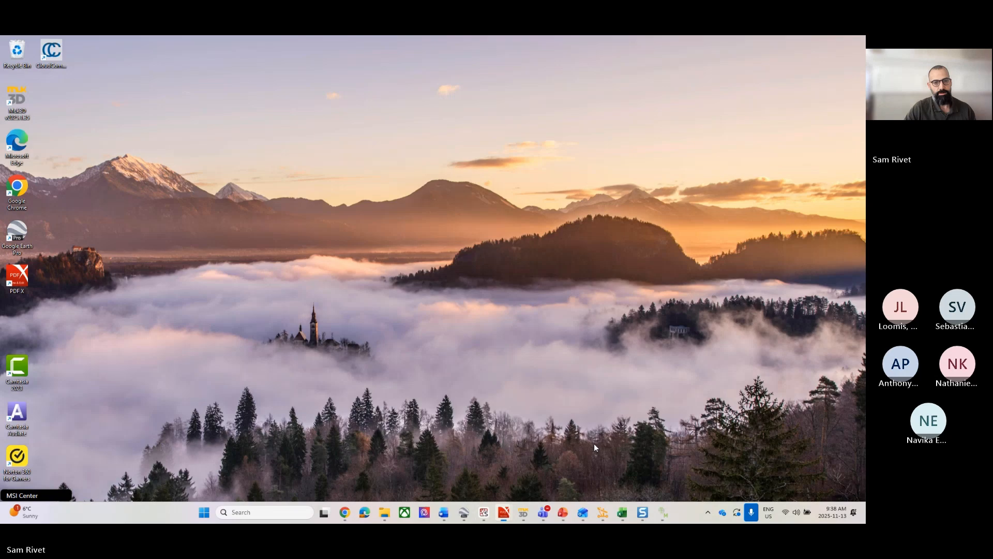
Switch to PDF X and consult the trapezoidal breach diagram in Dambreak modelling in Muk3D.pdf, moving the document out of the way when finished.
click(594, 443)
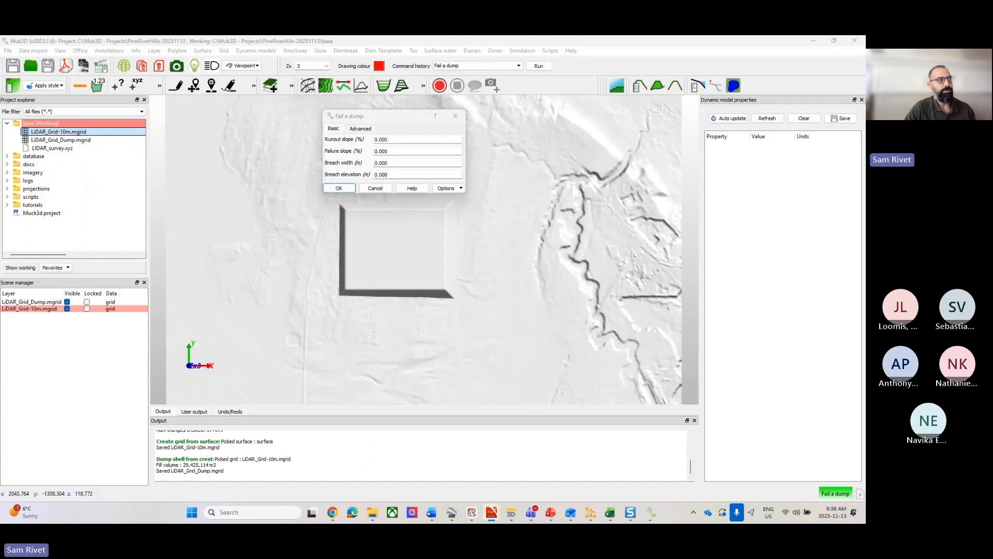
drag(1, 147, 764, 77)
scroll(292, 259, down, 4)
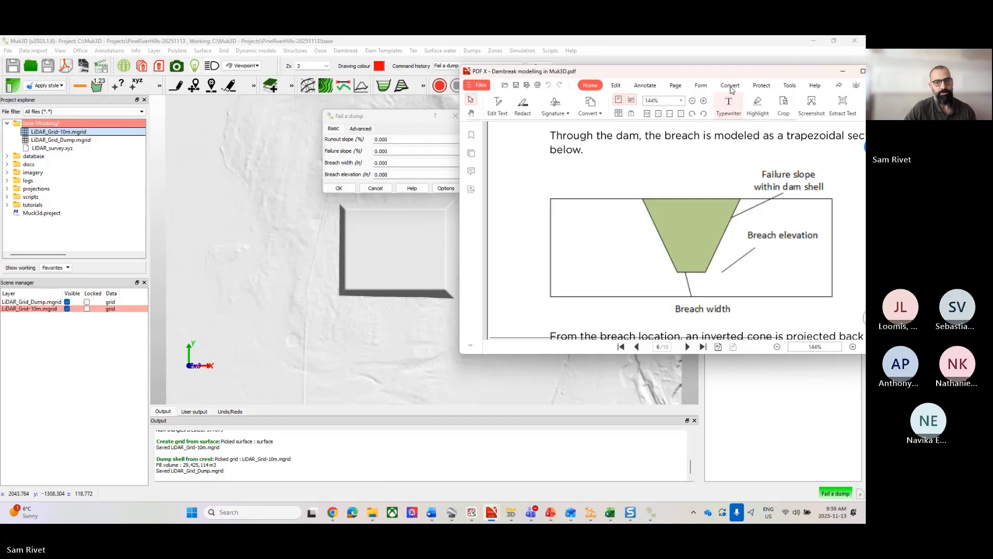
drag(734, 71, 0, 189)
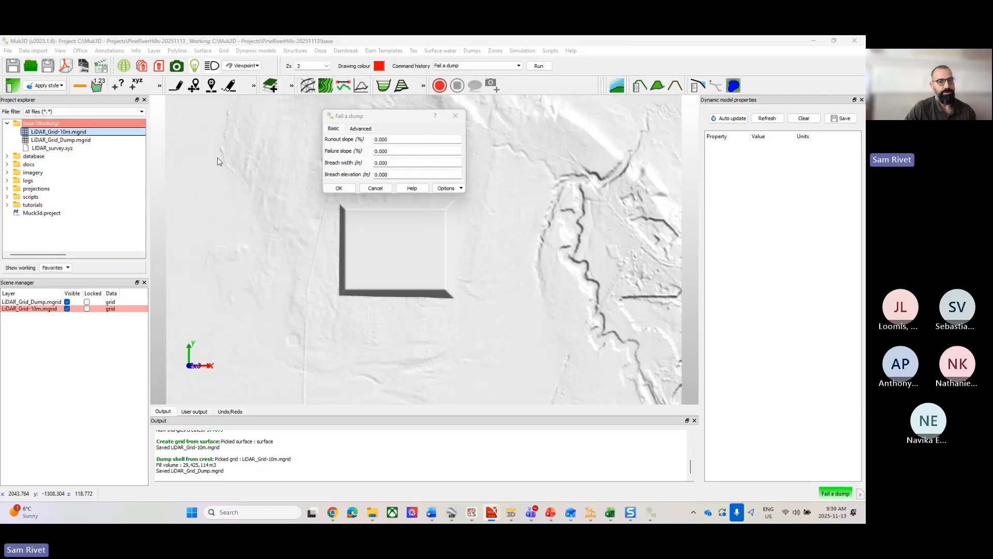
Set the dump failure's runout slope to 4% and its failure slope to 5%.
double_click(396, 139)
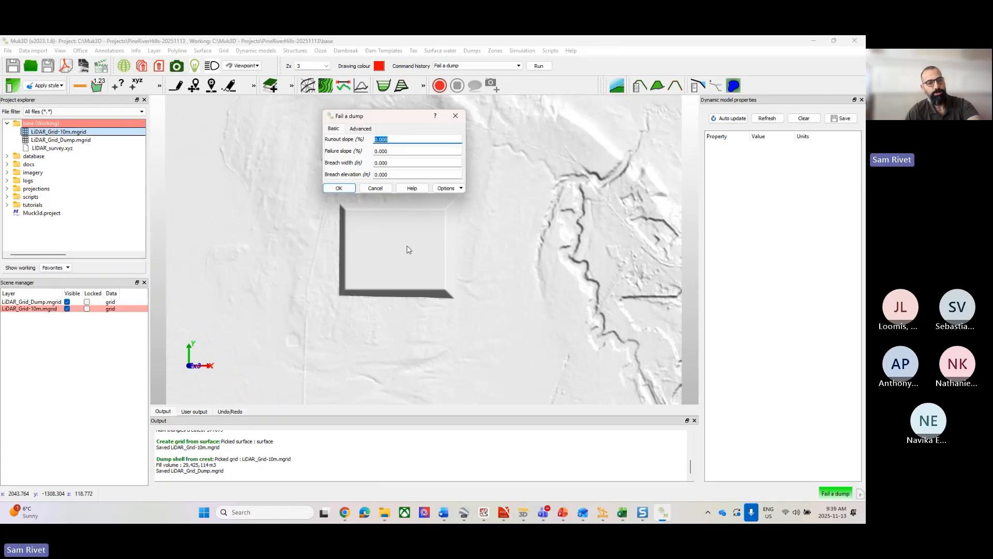
text(4)
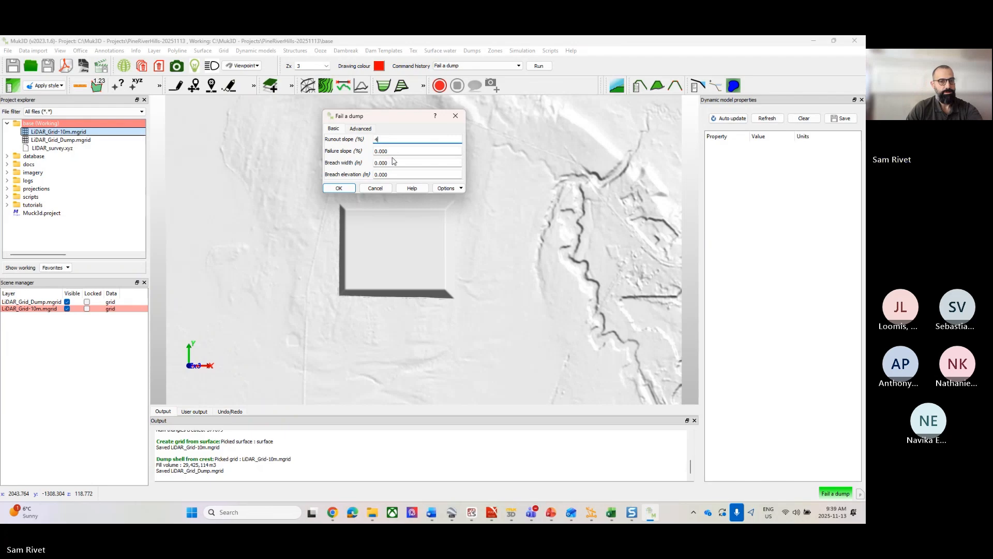
key(Tab)
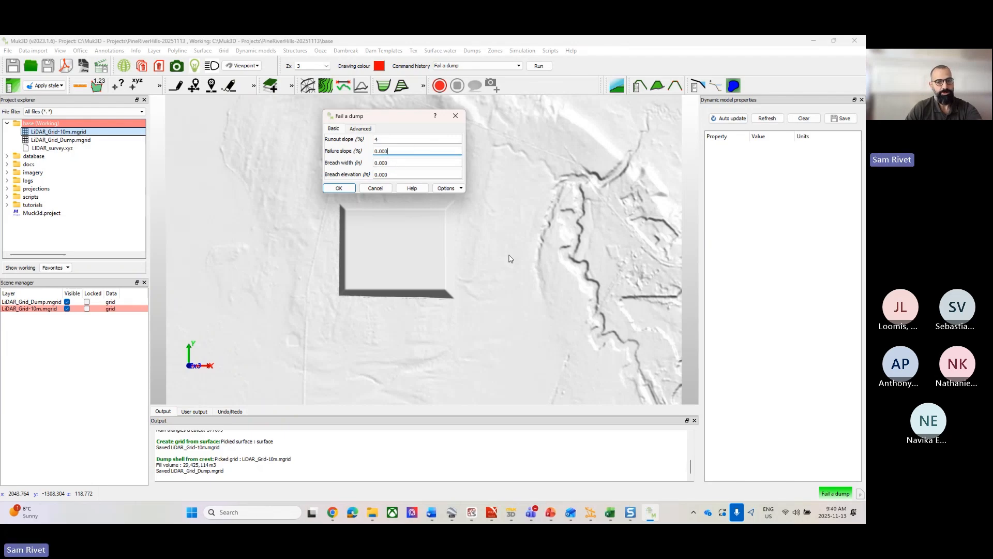
double_click(394, 150)
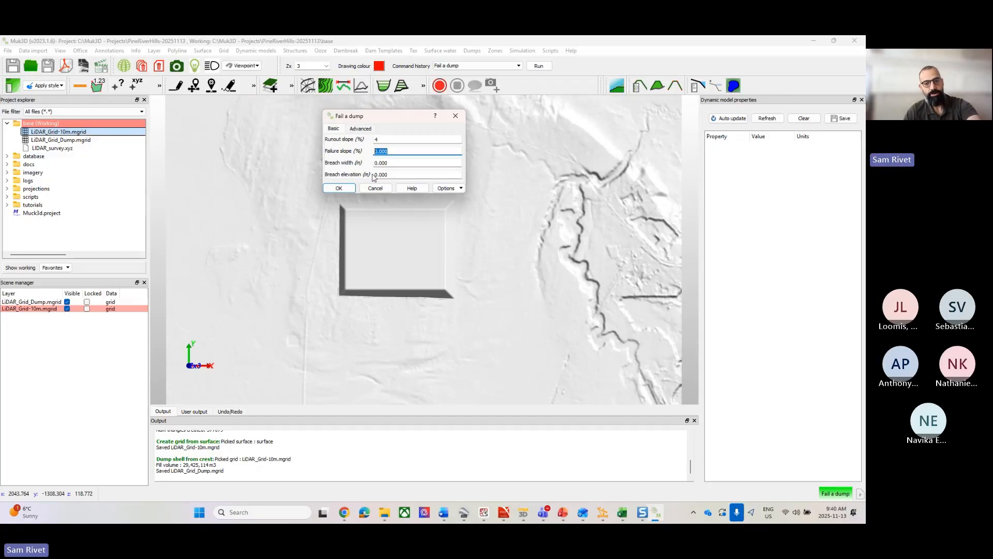
text(5)
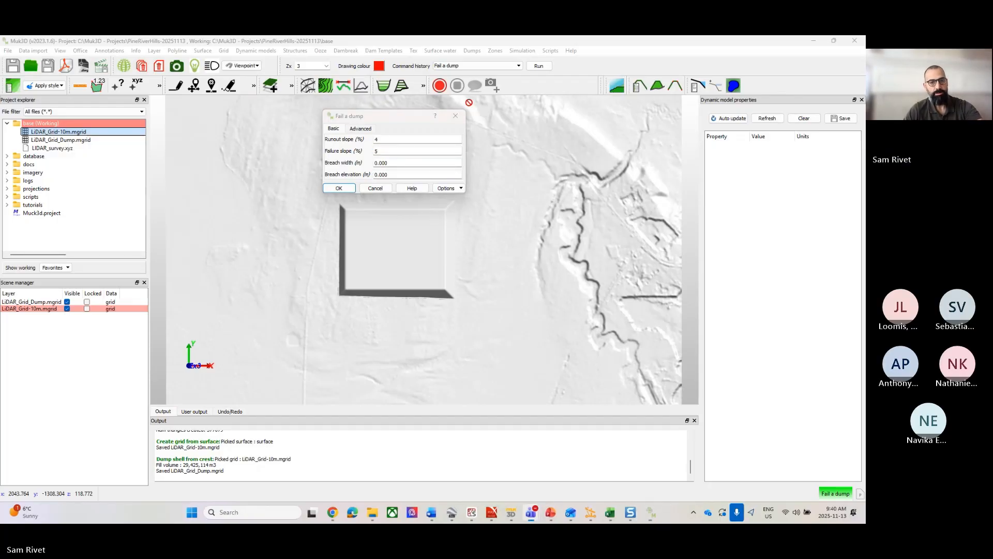
Consult the trapezoidal breach diagram in the dambreak PDF and set the breach width to 50 m.
drag(480, 38, 488, 128)
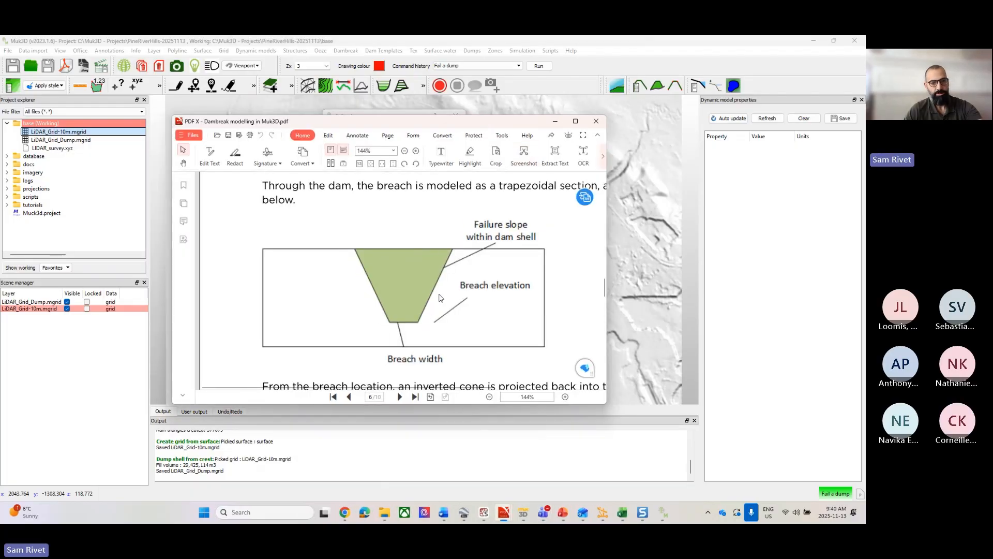
drag(480, 126, 481, 36)
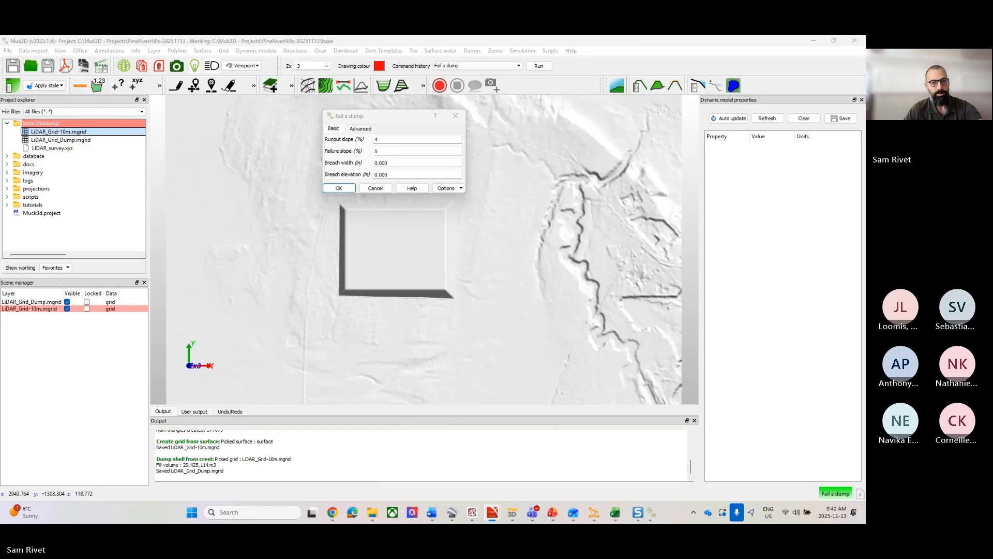
triple_click(416, 163)
text(50)
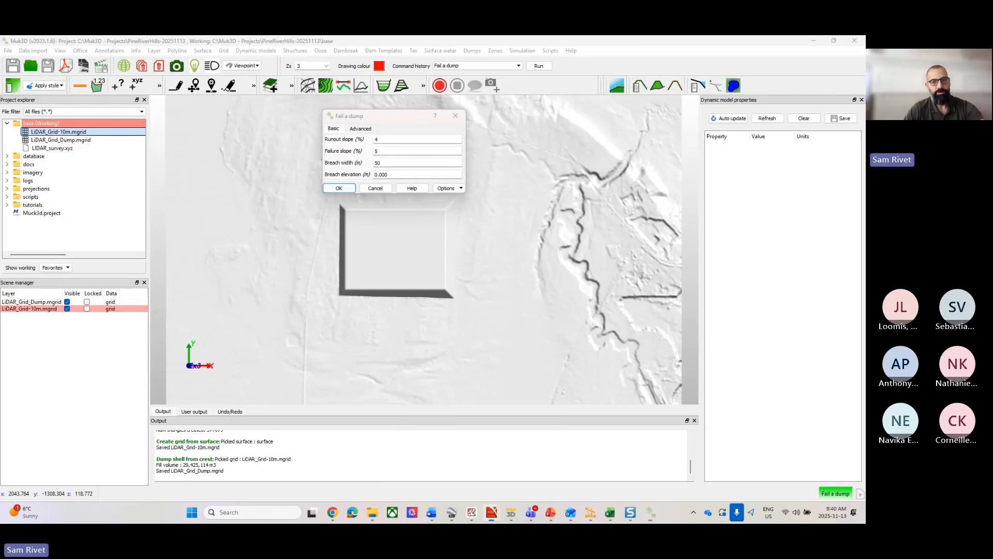
Recheck the PDF's breach diagram, set the breach elevation to 120 m and accept the dump failure settings.
drag(561, 36, 590, 160)
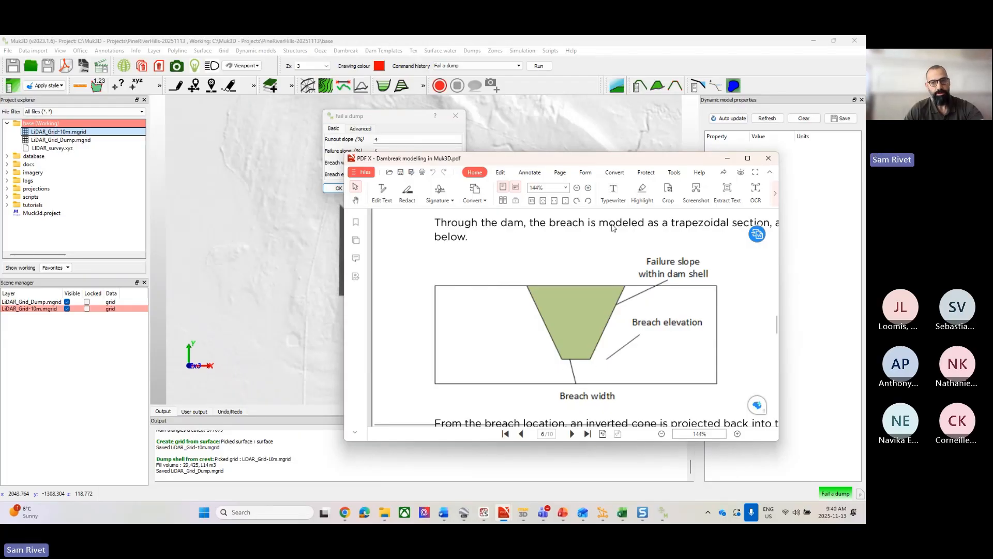
drag(631, 160, 611, 36)
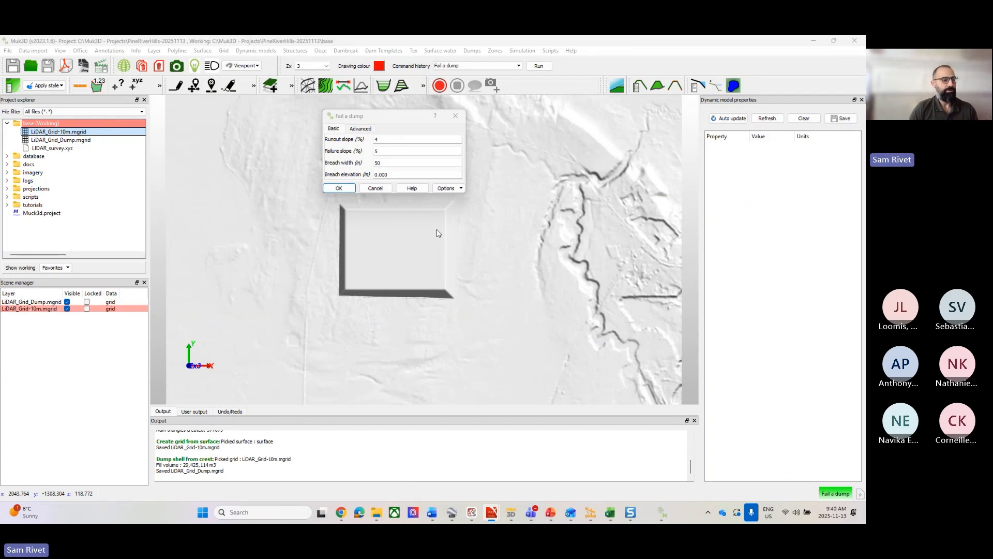
click(409, 172)
text(120)
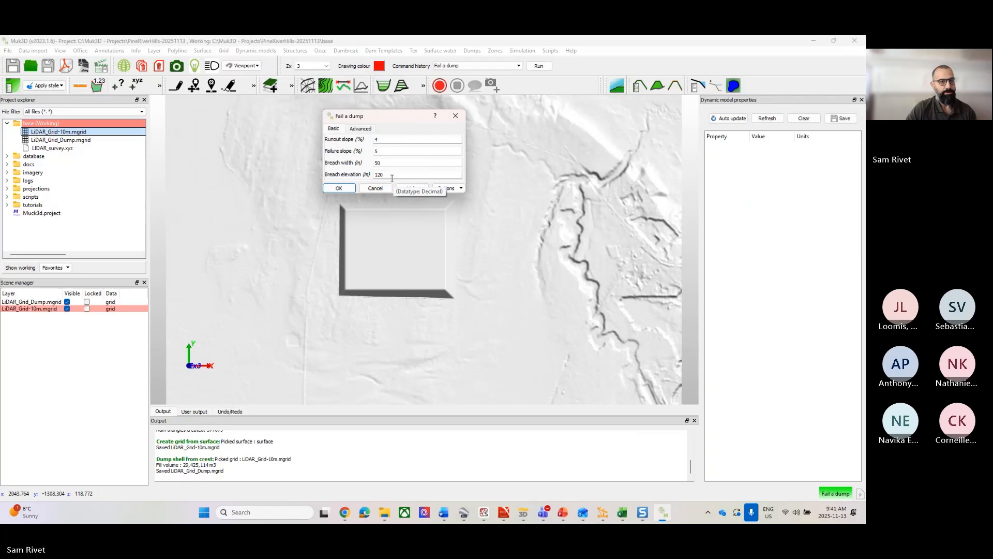
click(345, 190)
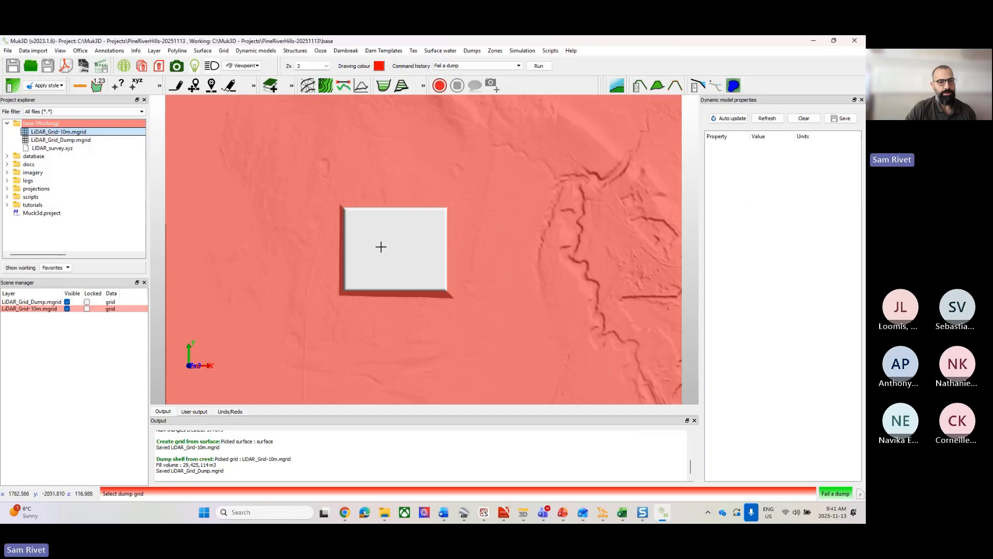
Hide the LiDAR_Grid-10m layer and pick LiDAR_Grid_Dump.mgrid as the dump grid.
click(403, 259)
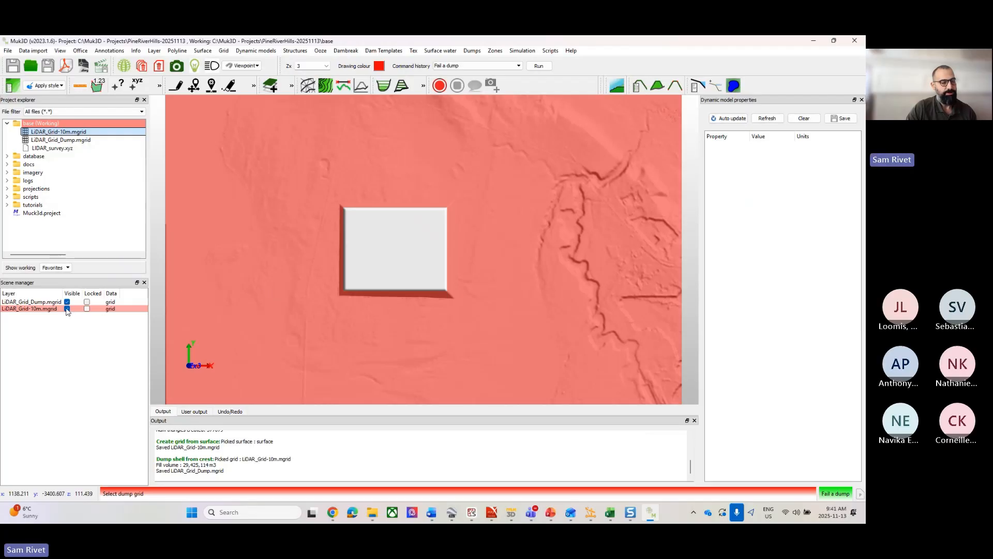
click(66, 309)
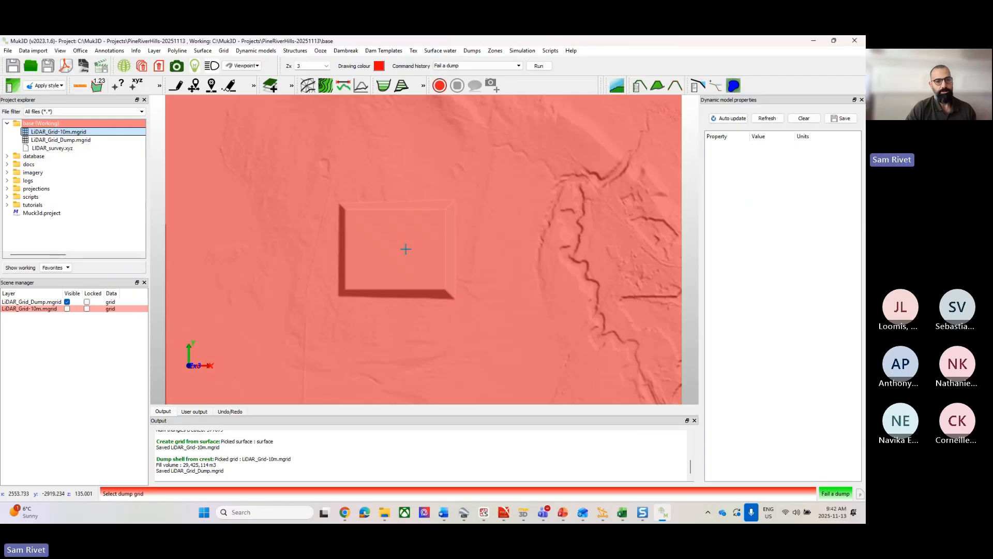
click(405, 249)
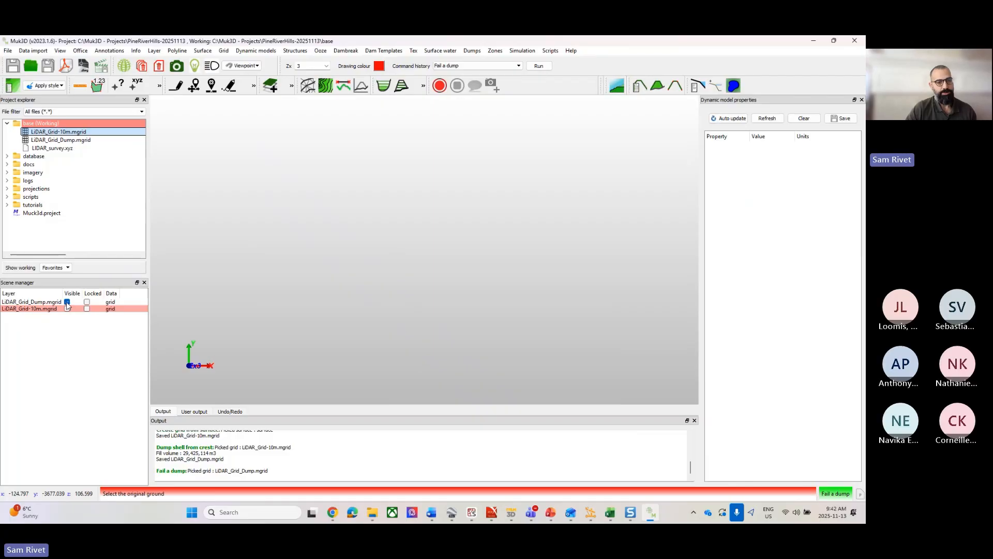
Swap the visible layer to LiDAR_Grid-10m.mgrid and pick it as the original ground.
click(67, 303)
click(67, 309)
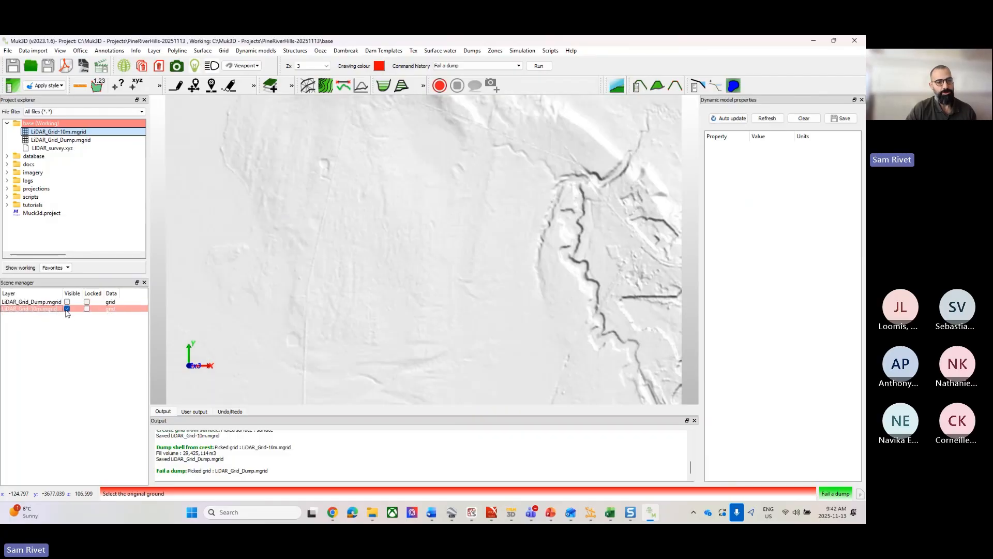
click(383, 217)
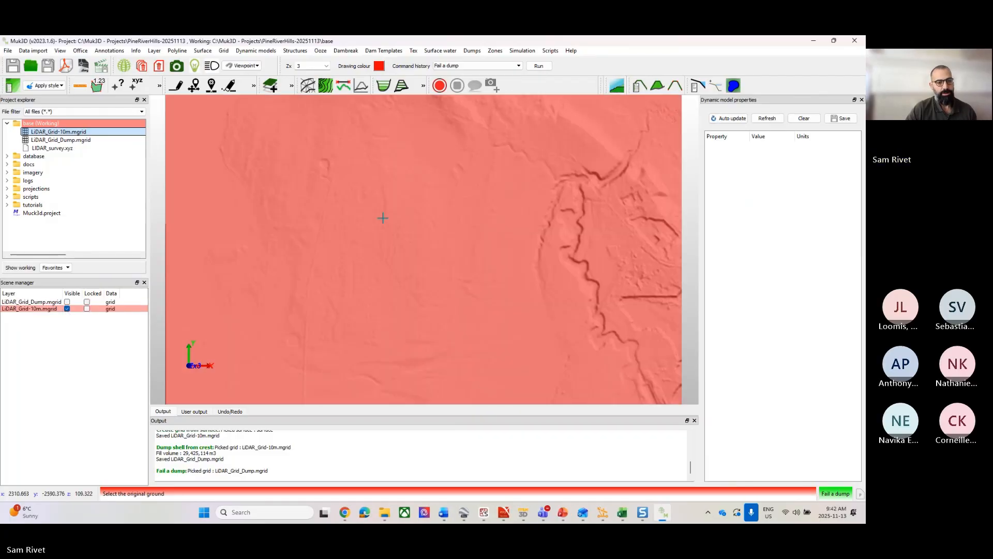
click(396, 245)
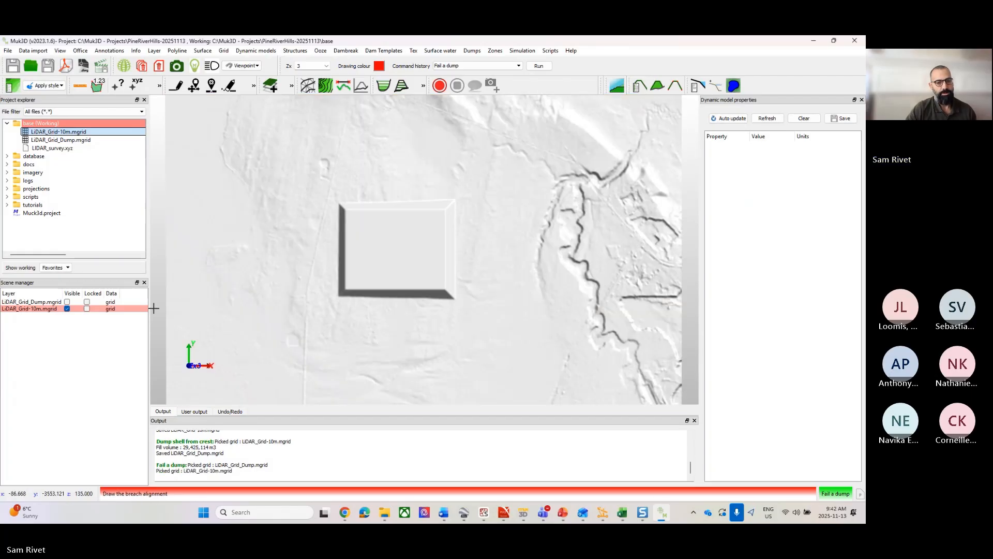
Show the dump grid again and draw a two-point breach alignment from outside the dump's east toe to inside its crest, then run the failure.
click(67, 303)
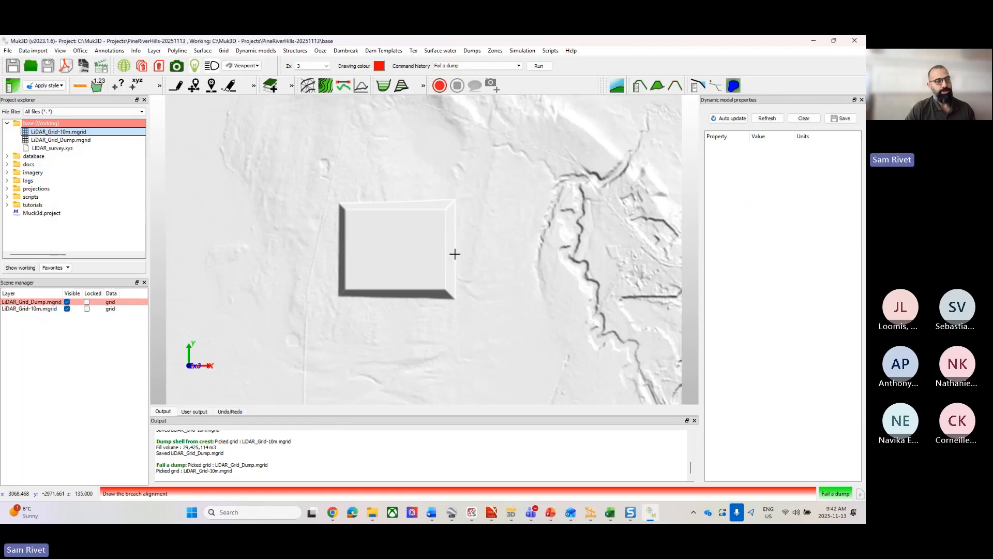
scroll(455, 253, up, 2)
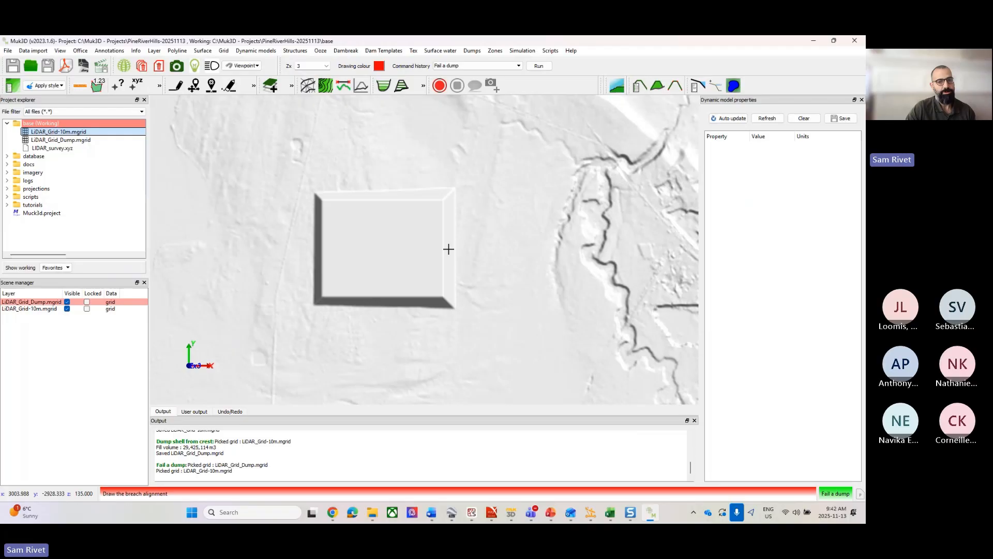
scroll(455, 250, up, 1)
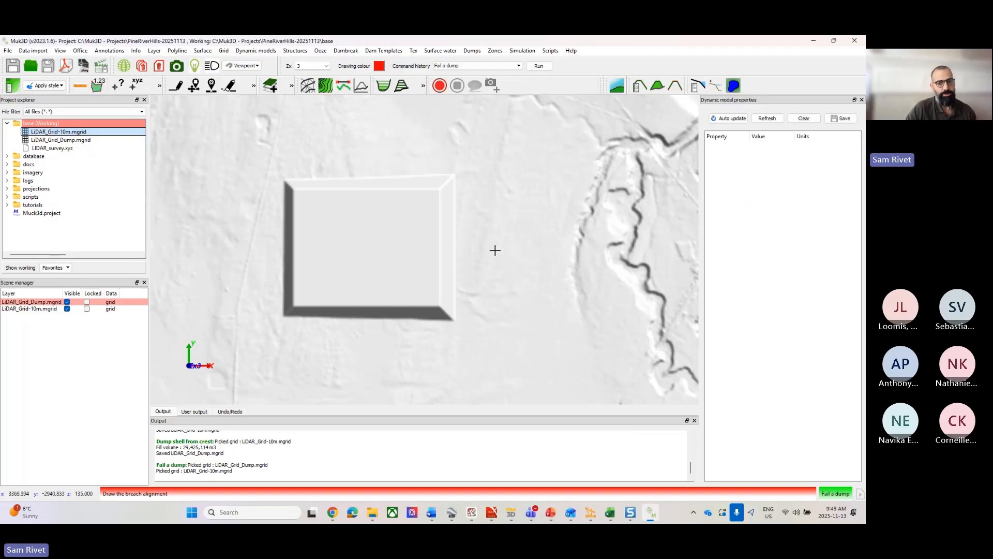
scroll(441, 248, up, 5)
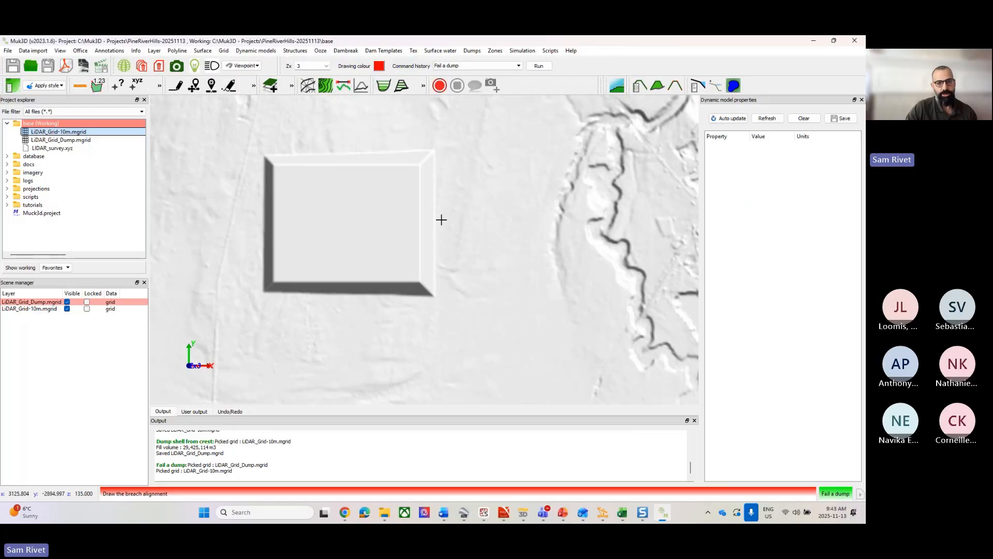
click(445, 221)
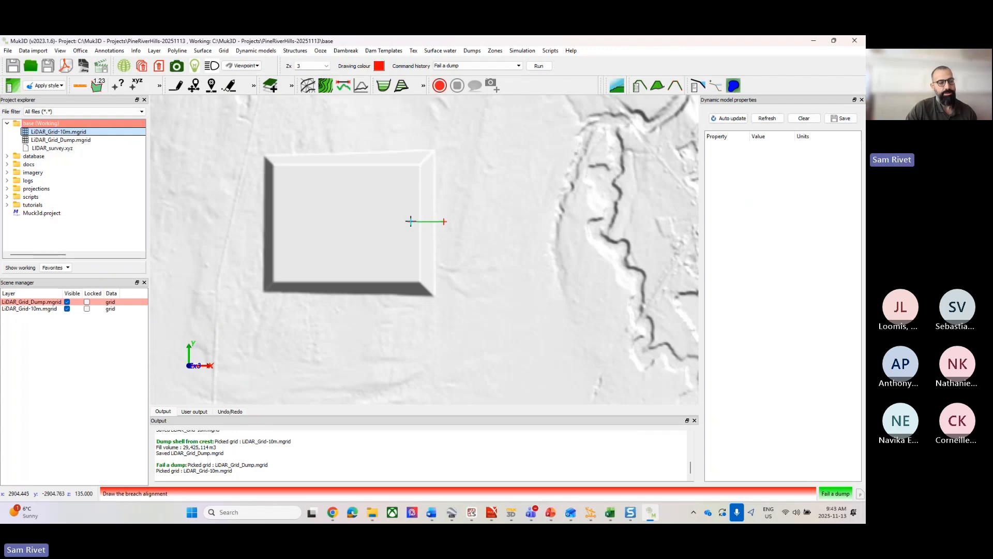
click(410, 222)
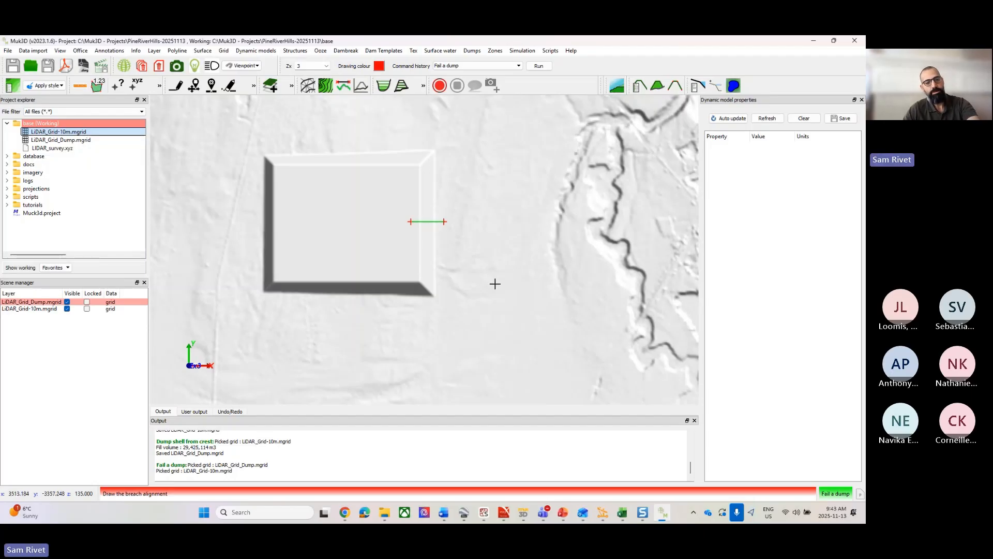
key(Return)
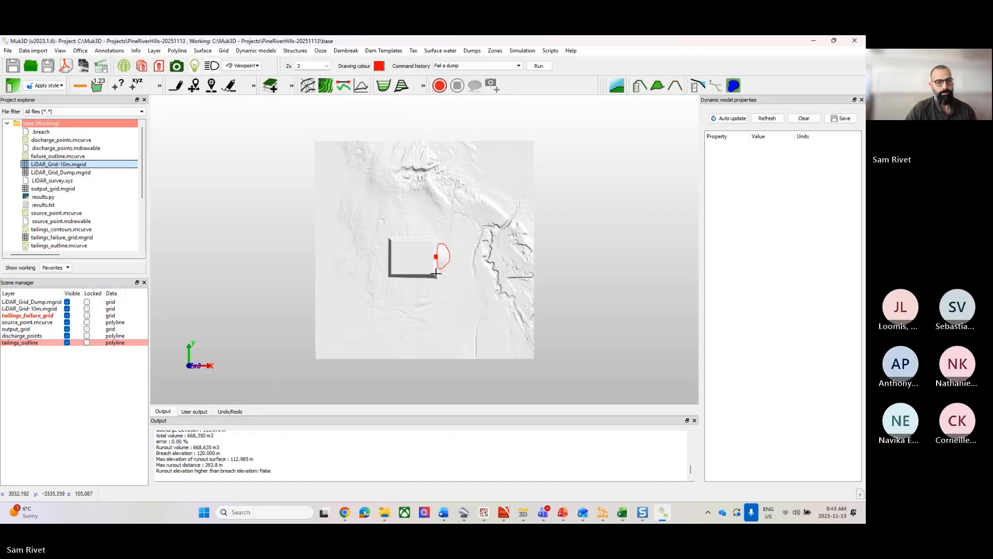
Isolate the tailings_failure_grid layer by hiding the input grids, source point, output grid, discharge points and tailings outline.
scroll(441, 263, up, 5)
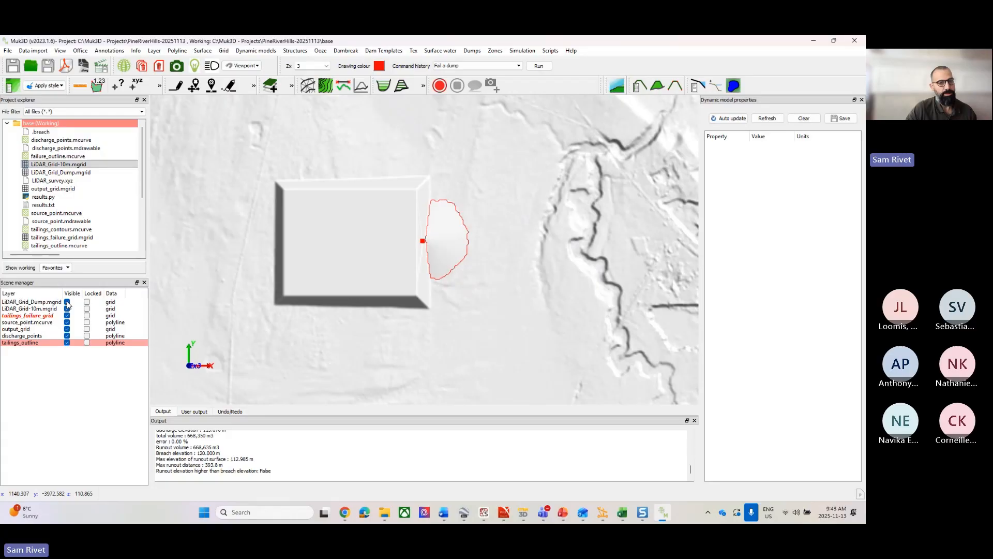
click(67, 302)
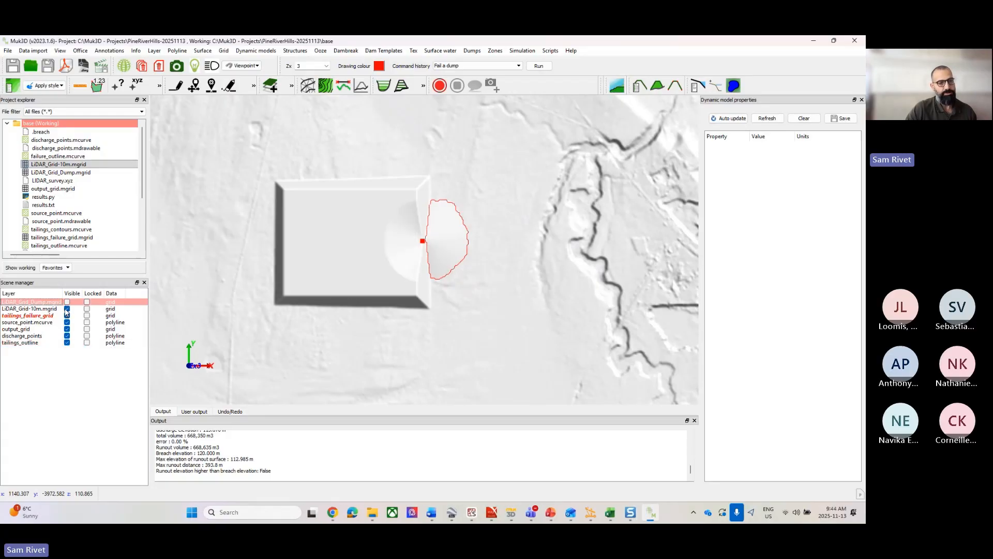
click(67, 309)
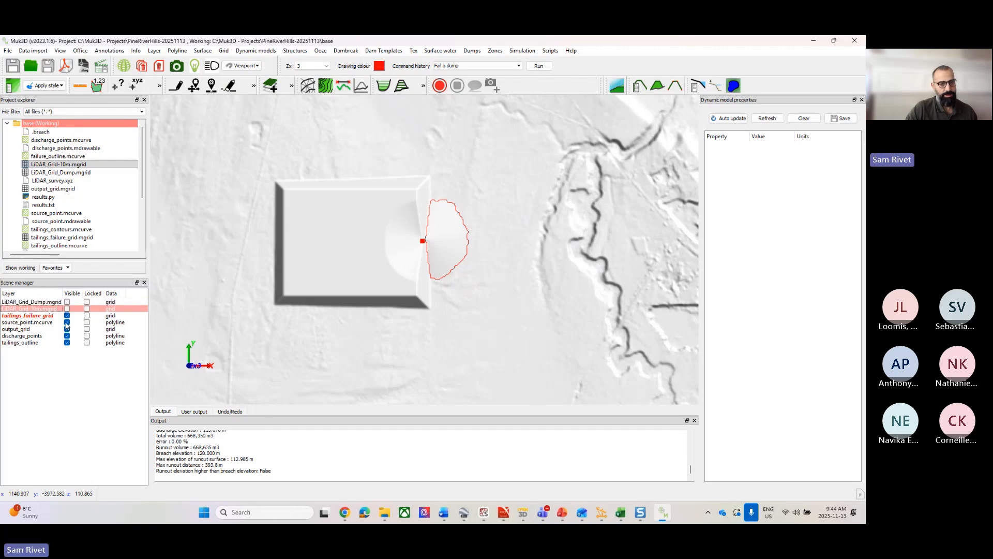
click(67, 316)
click(67, 322)
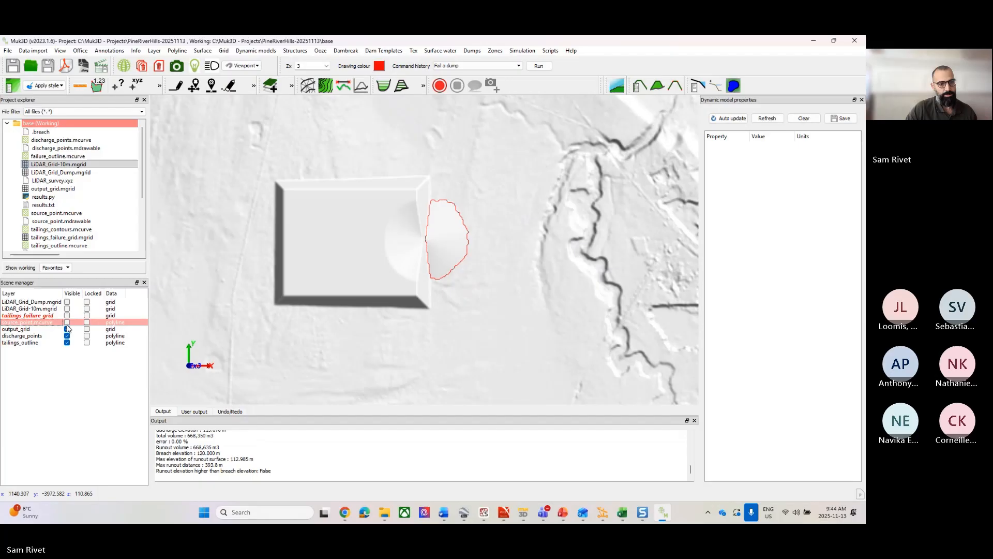
click(67, 336)
click(67, 343)
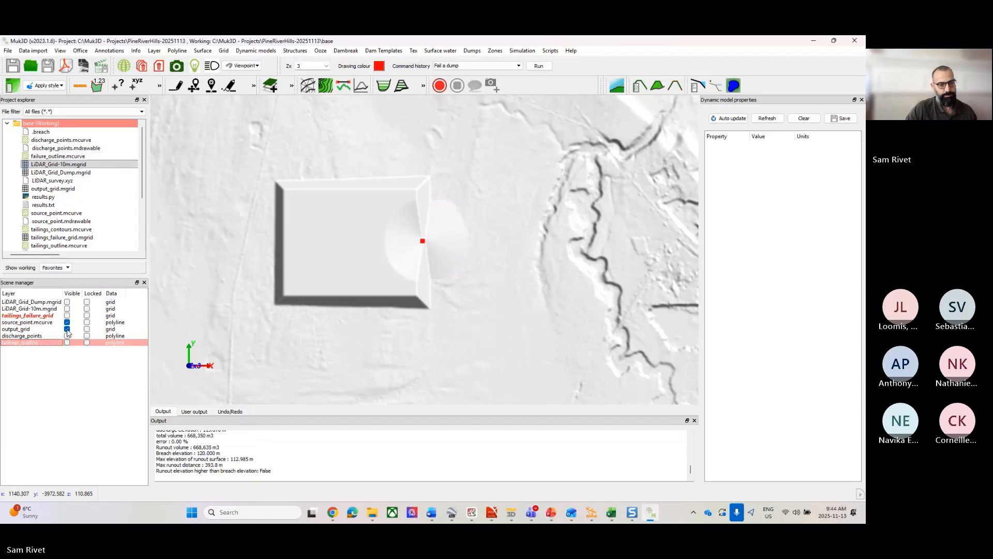
click(67, 329)
click(66, 322)
click(66, 315)
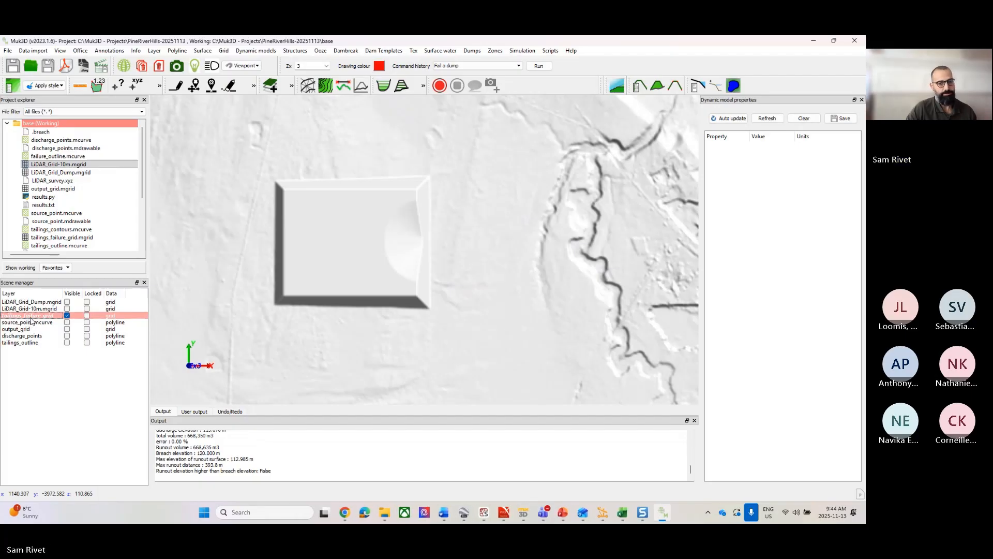
Inspect the failure cone and breach shape on the dump's east side in 3D, and return to the full plan view.
scroll(419, 228, up, 3)
drag(396, 274, 357, 233)
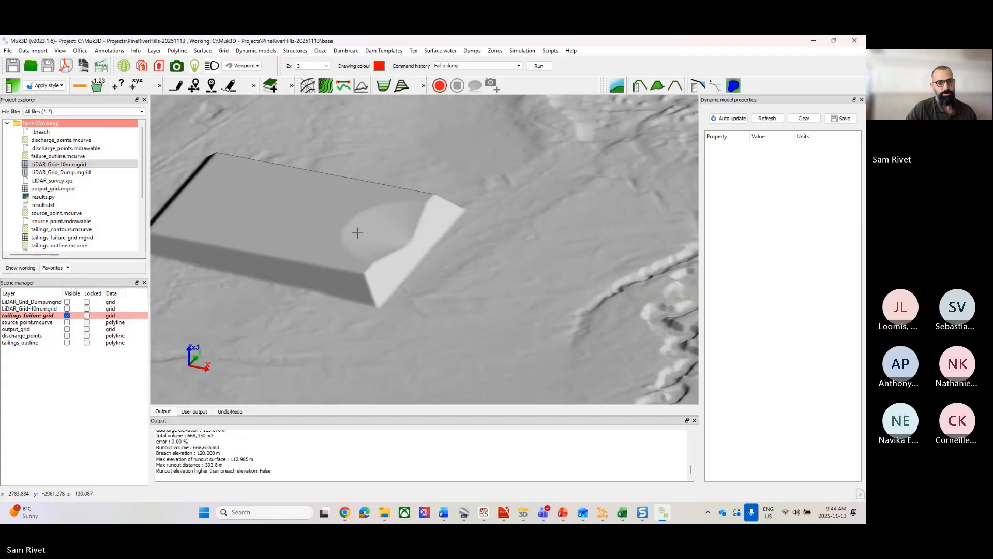
scroll(364, 239, up, 2)
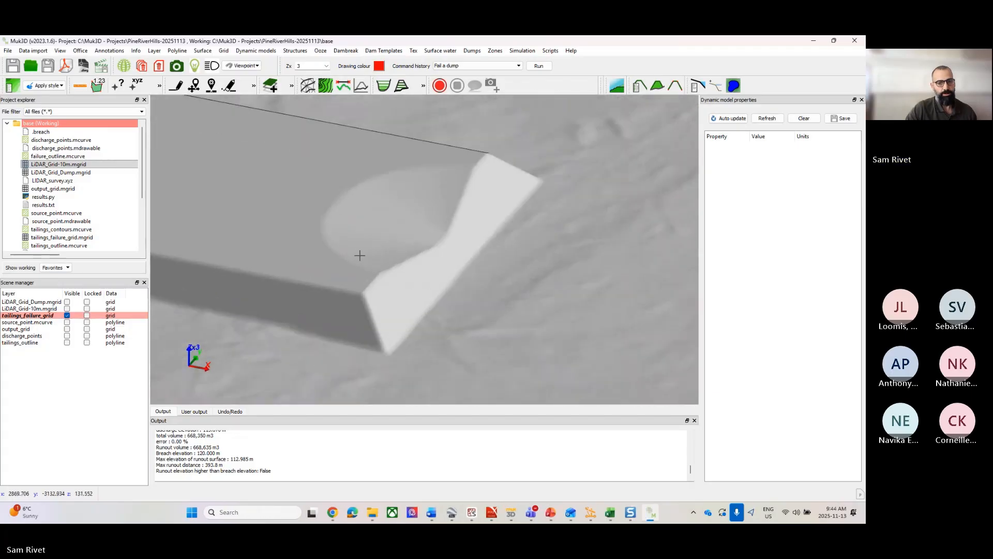
drag(370, 280, 410, 259)
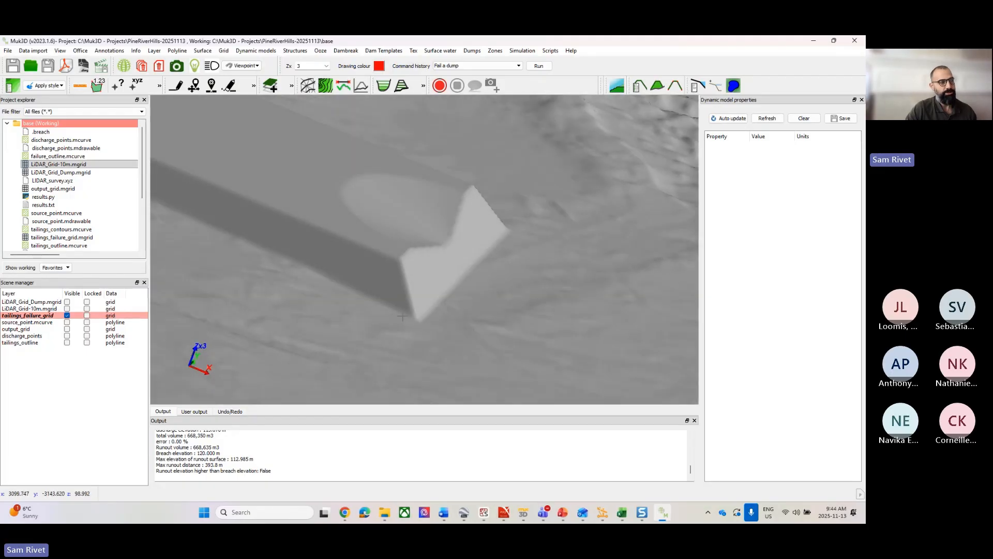
key(r)
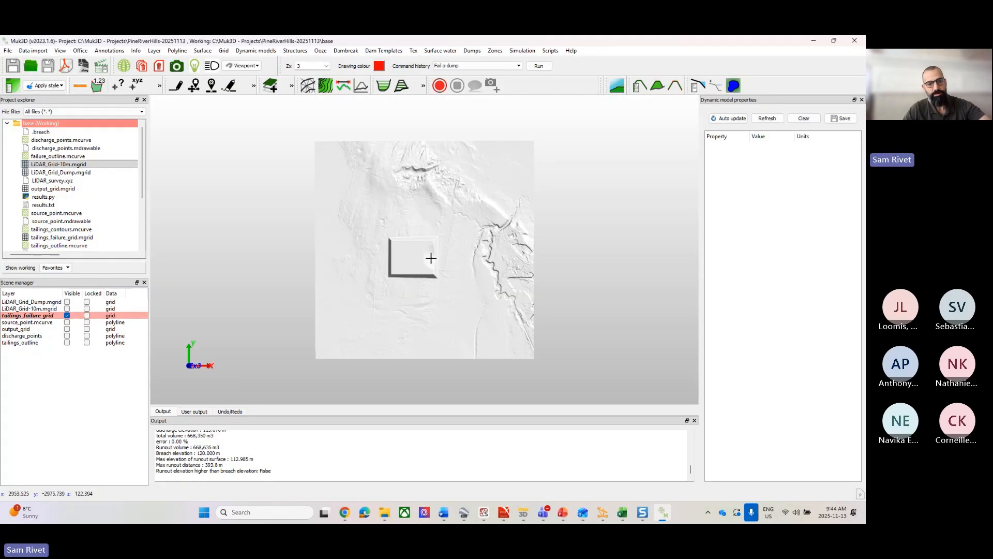
Inspect the breach cut and failure cone on the dump's east face close up in 3D.
scroll(429, 254, up, 5)
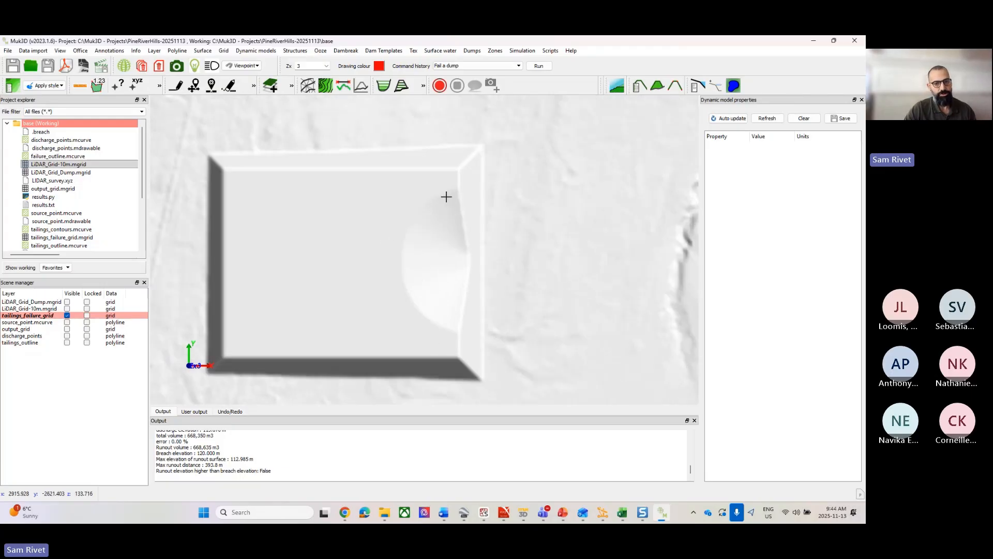
scroll(476, 276, up, 5)
drag(453, 277, 296, 228)
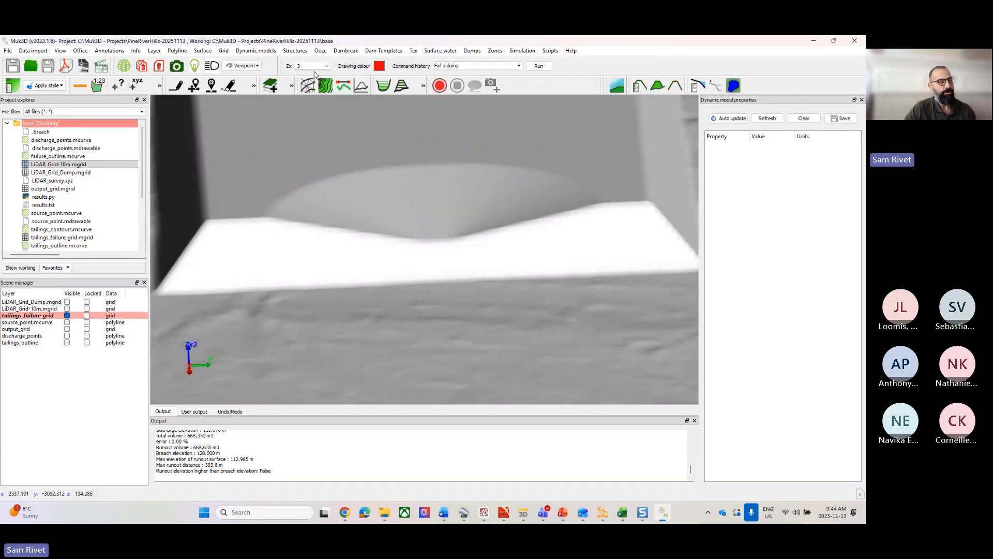
drag(450, 222, 444, 316)
scroll(444, 313, down, 1)
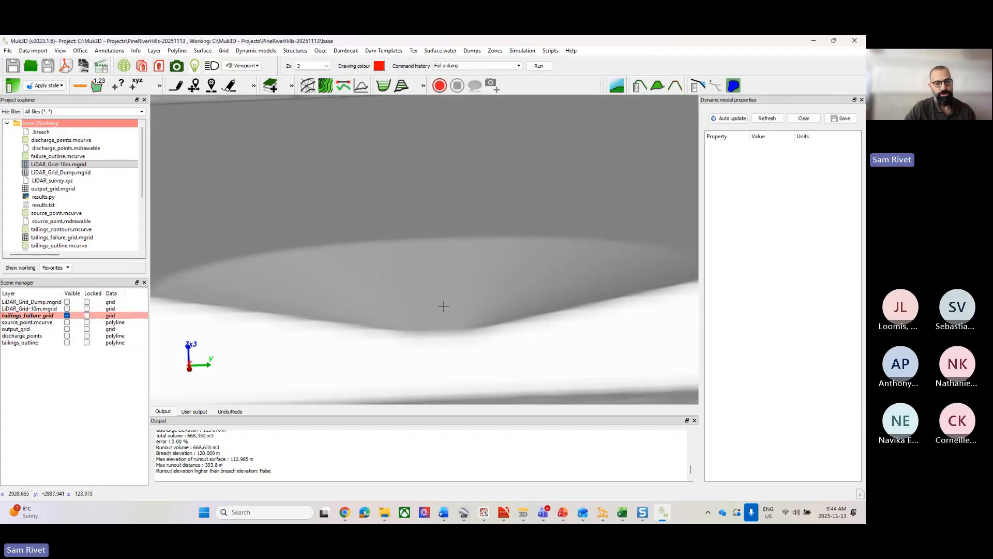
scroll(441, 308, down, 4)
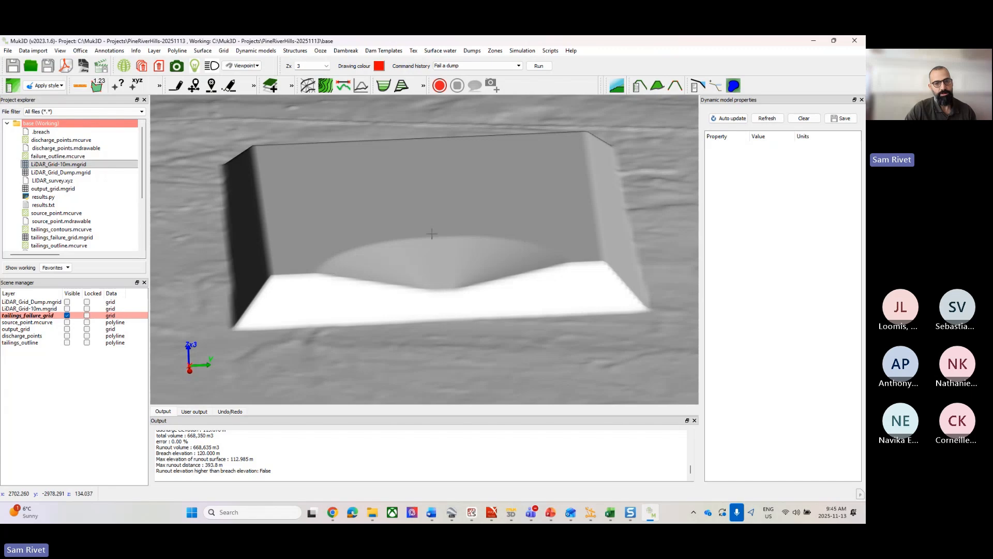
Switch to PDF X to view the trapezoidal breach diagram in Dambreak modelling in Muk3D.pdf, and return to Muk3D in plan view.
drag(0, 169, 464, 151)
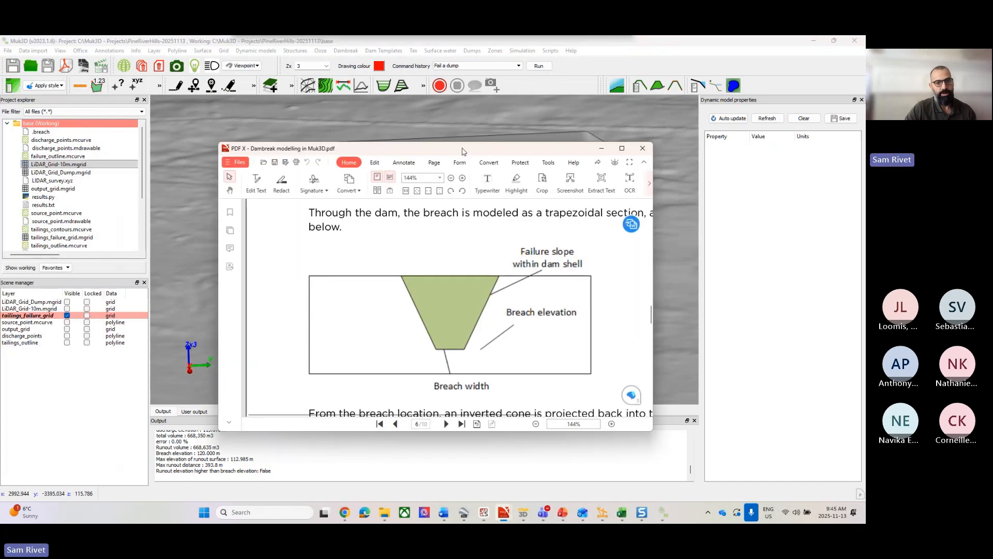
double_click(464, 152)
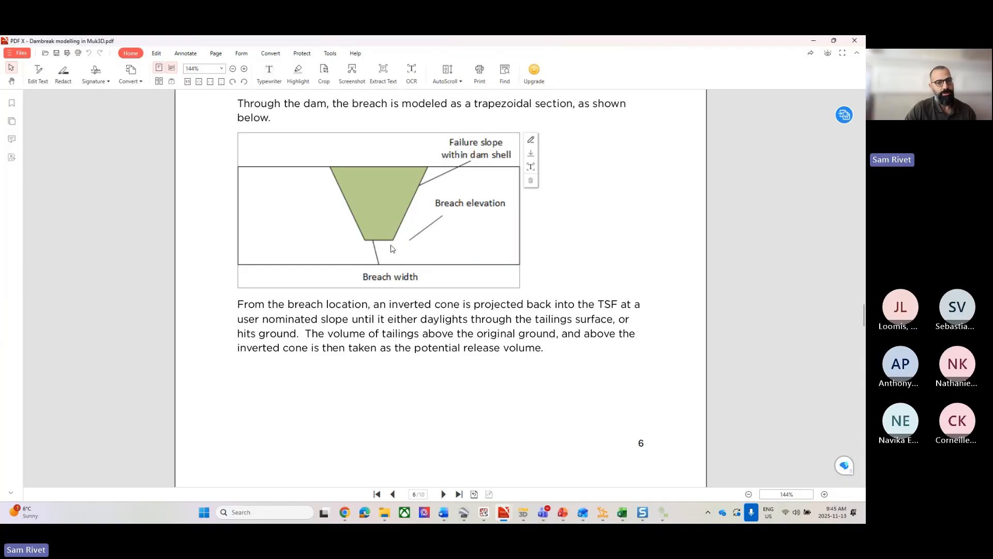
drag(694, 41, 865, 41)
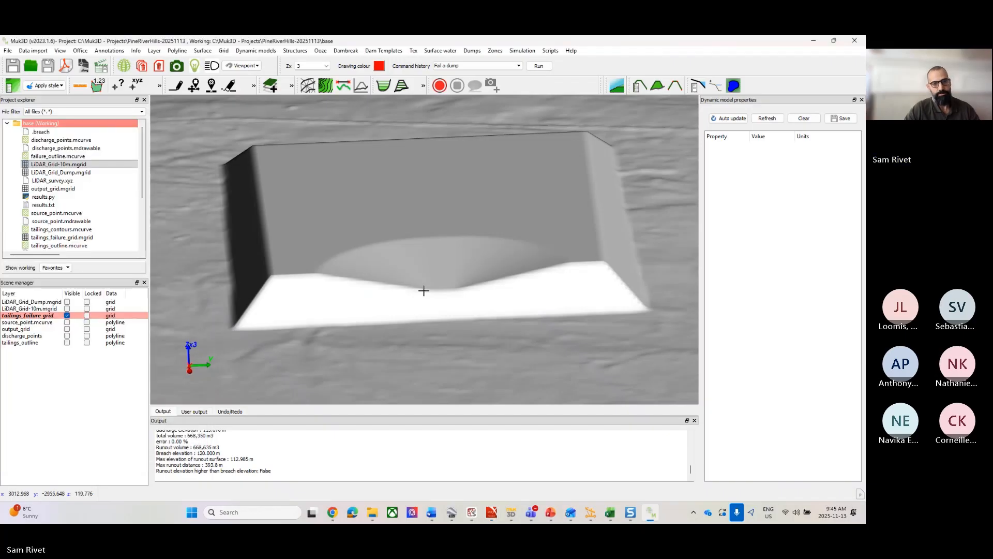
drag(423, 289, 427, 294)
key(p)
scroll(433, 261, down, 4)
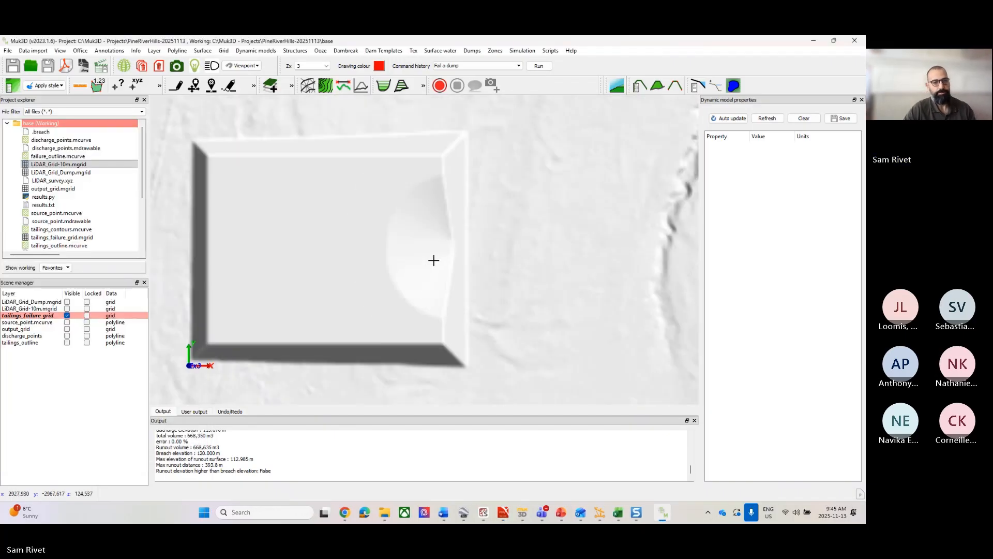
Show source_point.mcurve temporarily to check the source point's position at the breach, and hide it again.
click(67, 321)
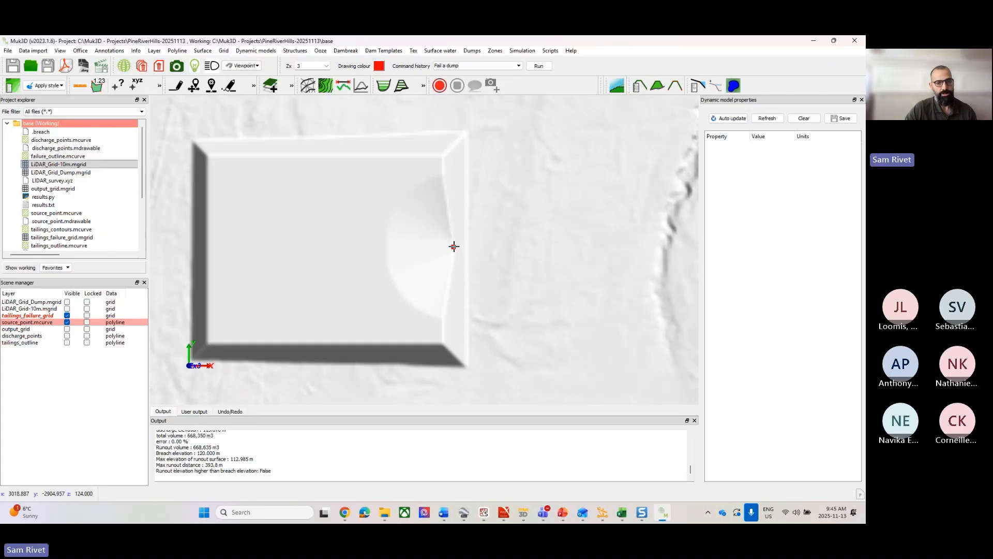
scroll(454, 247, up, 2)
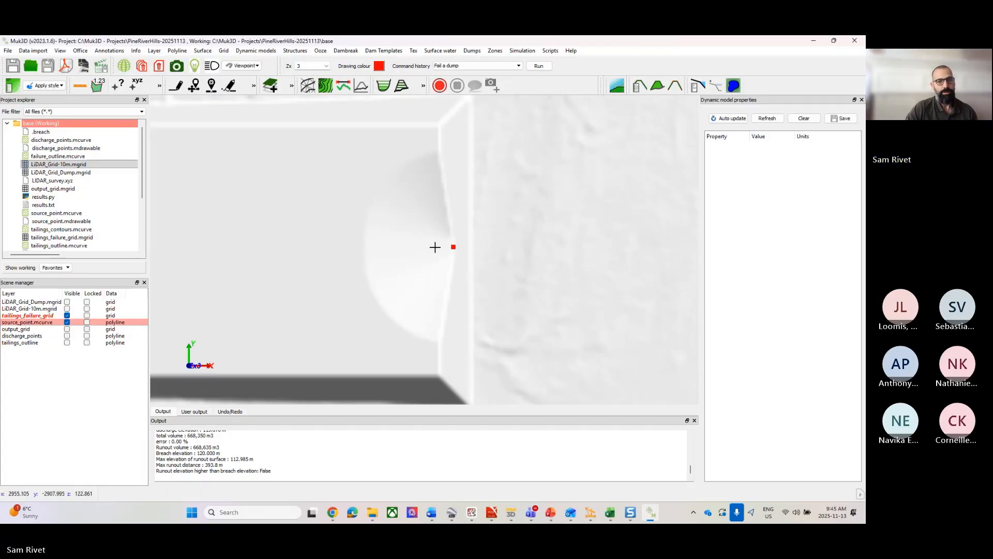
click(67, 322)
Show output_grid in place of tailings_failure_grid, and inspect the deposited runout in 3D before returning to plan view.
click(67, 329)
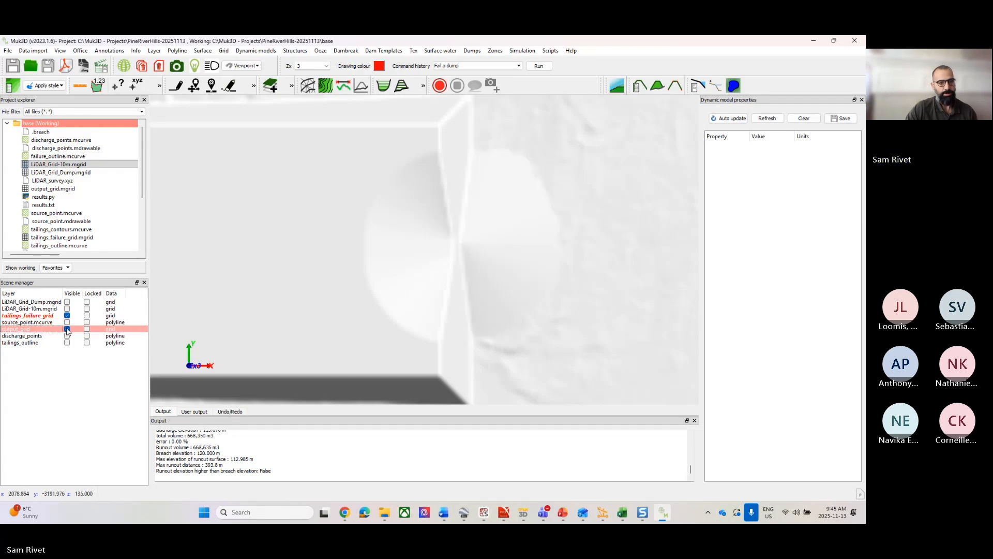
click(68, 316)
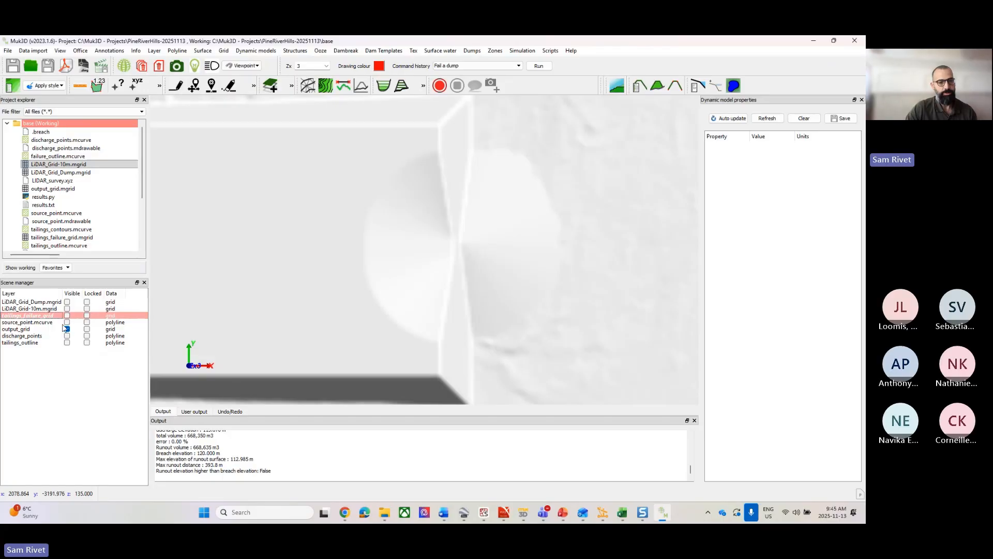
scroll(458, 270, down, 4)
middle_drag(441, 281, 410, 241)
scroll(438, 241, up, 3)
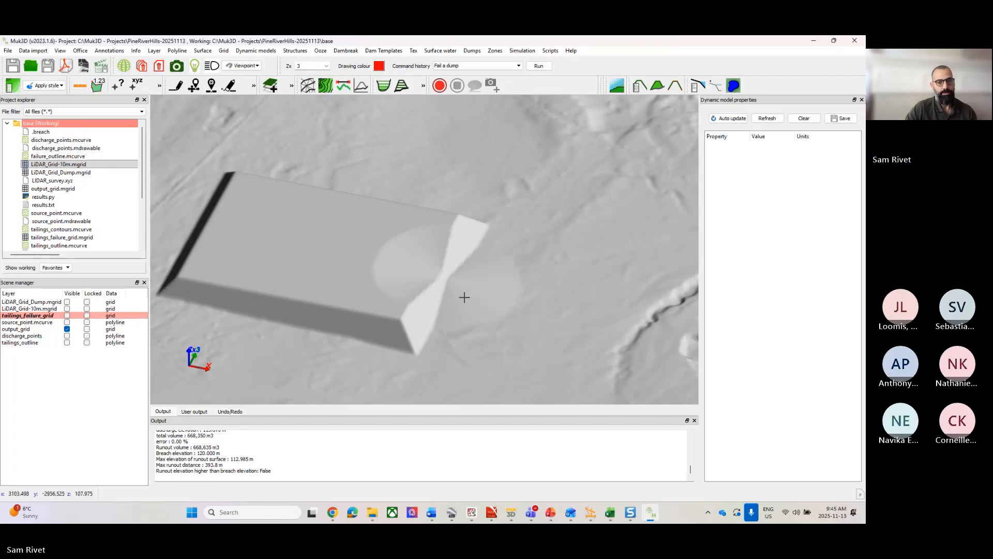
middle_drag(470, 270, 472, 309)
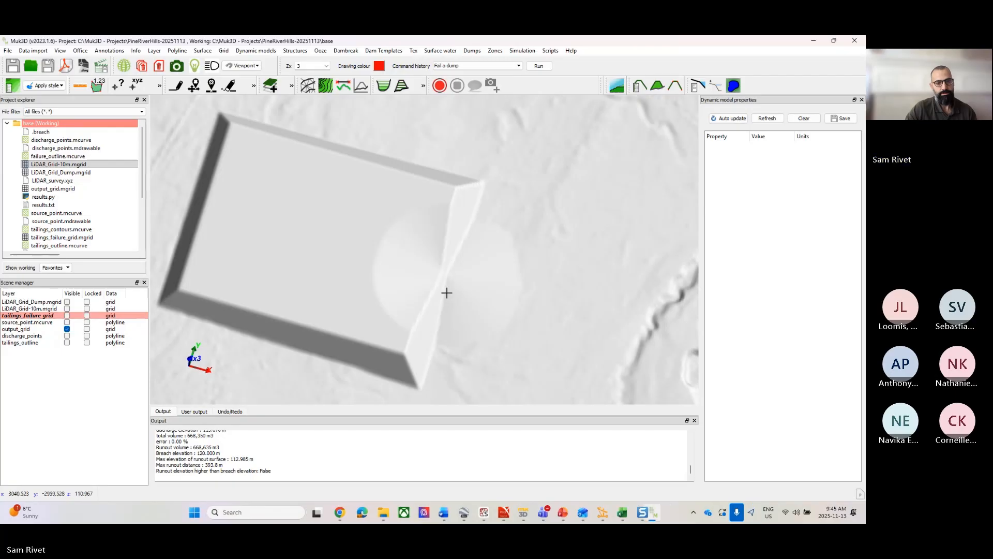
middle_drag(446, 293, 450, 295)
key(p)
scroll(445, 275, up, 8)
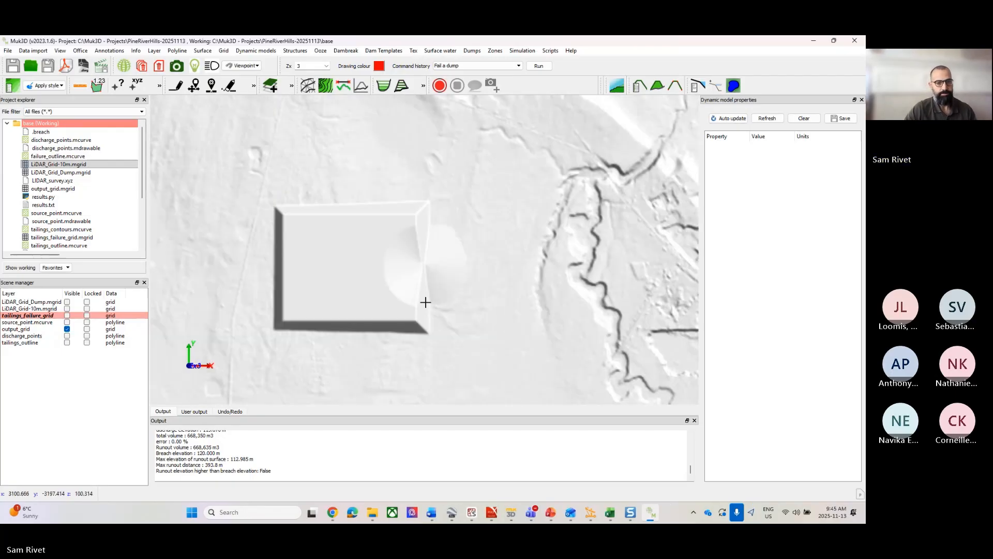
Show the tailings_outline layer around the runout, keeping discharge_points hidden, and reset to the full plan view.
click(68, 337)
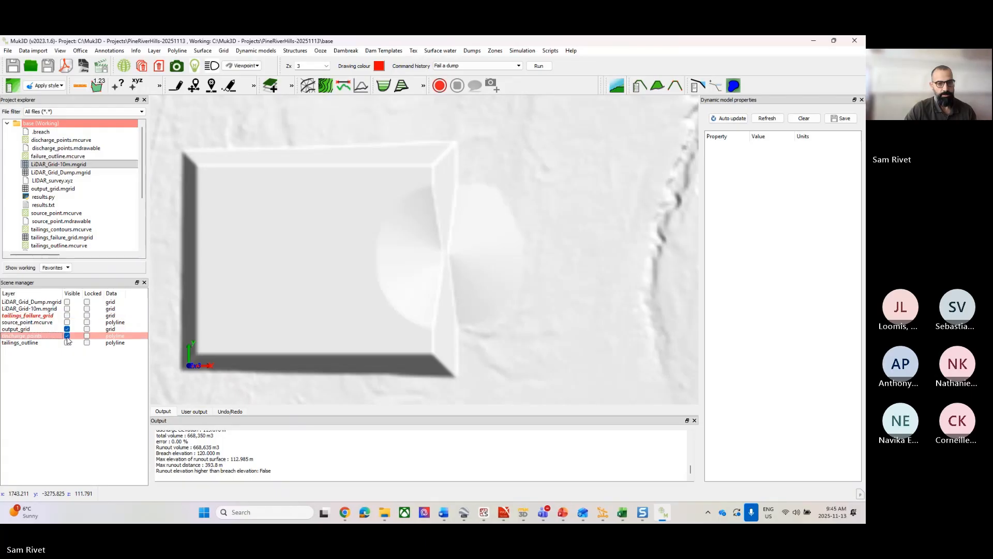
click(67, 342)
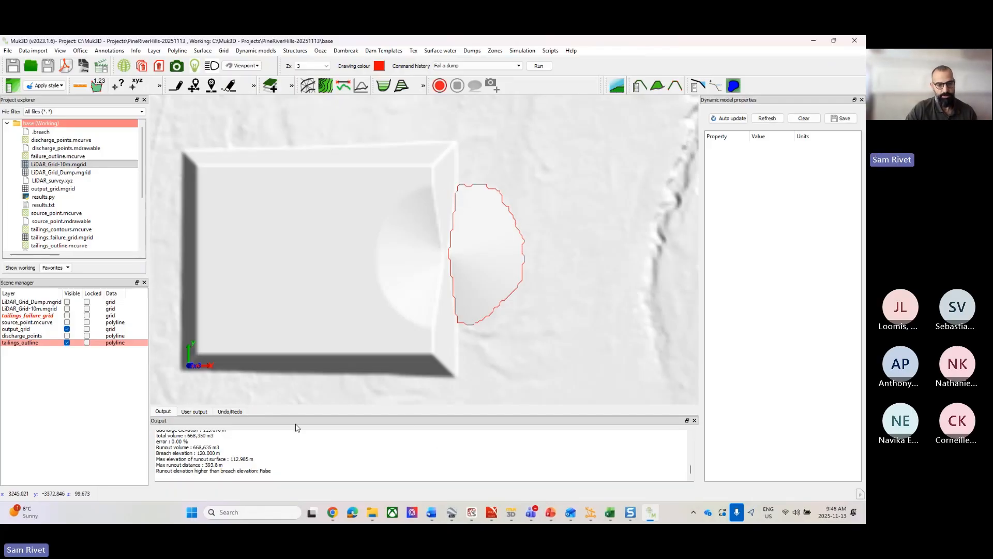
middle_drag(499, 311, 493, 258)
key(r)
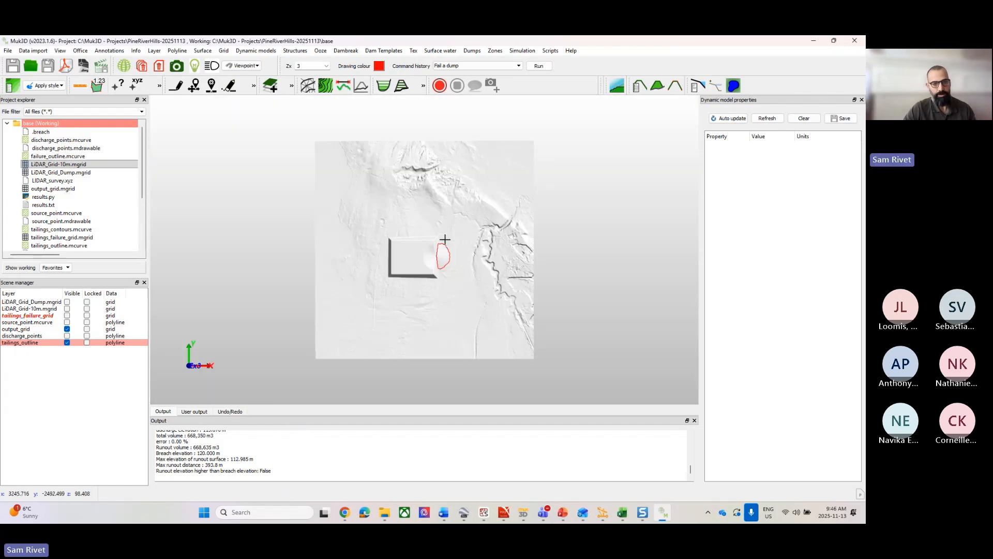
Undock the Output log as a floating window, and move and enlarge it to fit the dump failure results.
drag(202, 420, 497, 224)
drag(805, 263, 401, 263)
drag(341, 290, 337, 510)
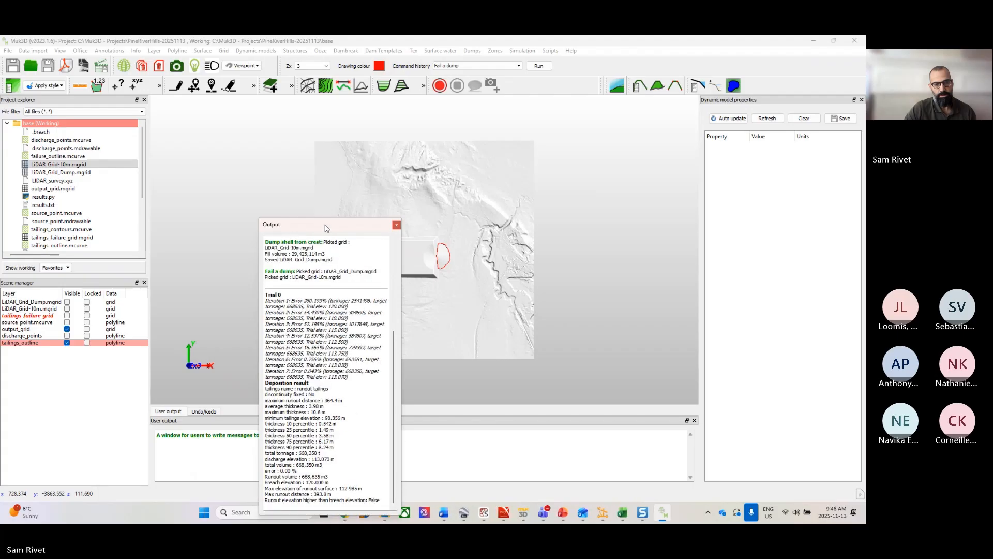
drag(325, 228, 307, 150)
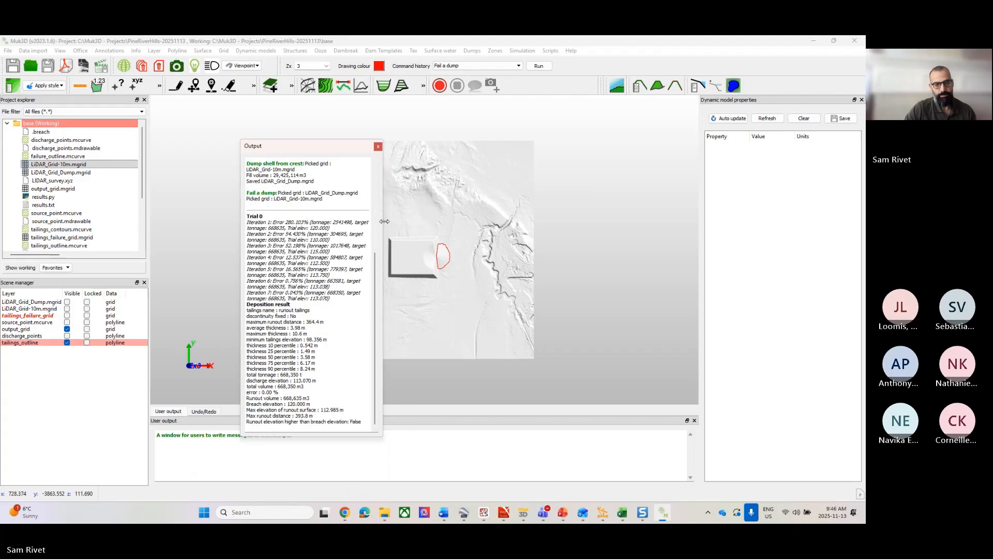
drag(383, 228, 451, 230)
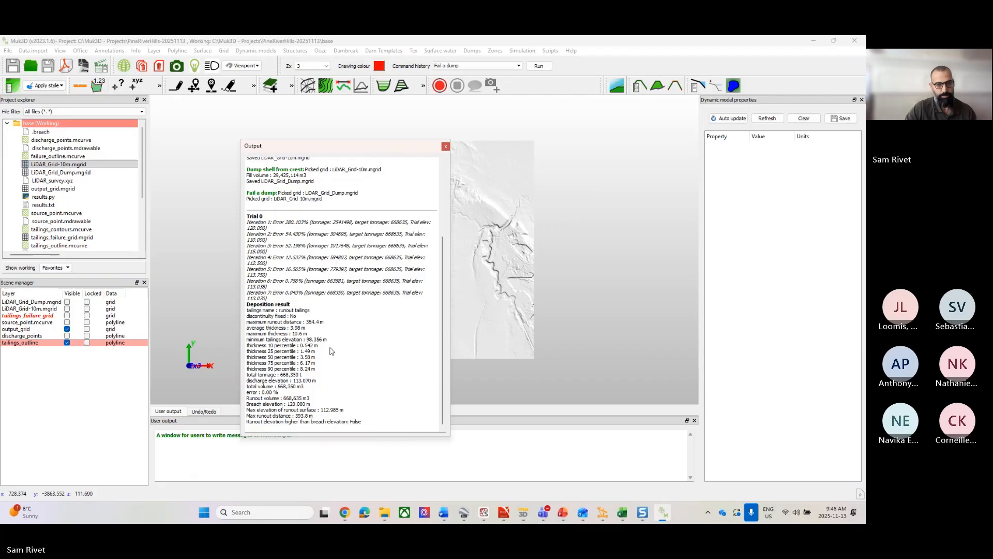
drag(352, 151, 347, 101)
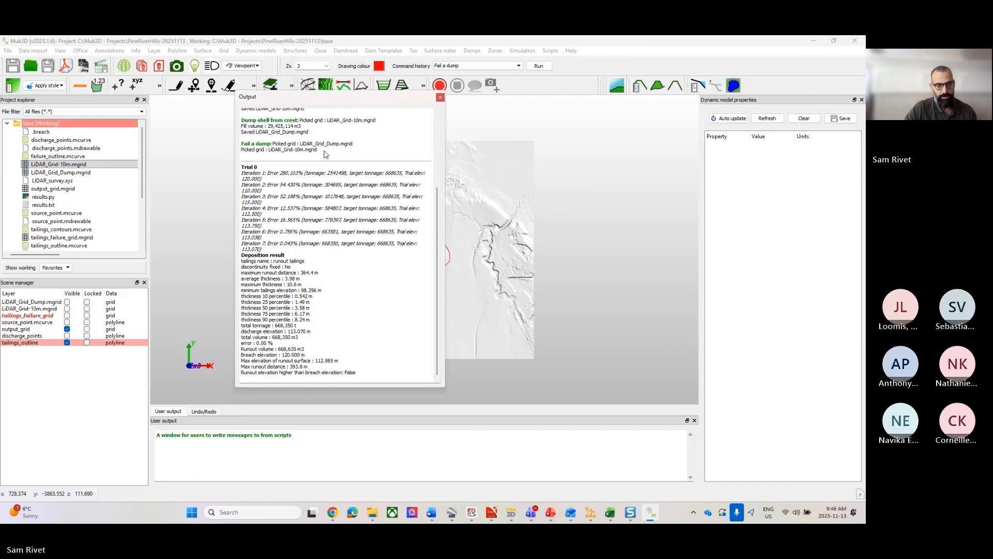
drag(337, 388, 337, 409)
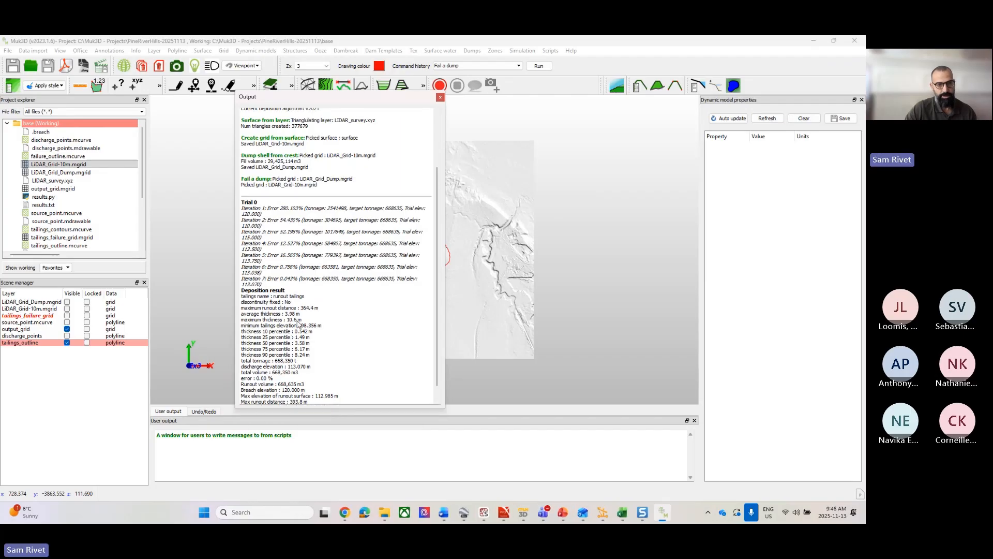
Review the deposition result's maximum runout distance, maximum thickness, total volume and discharge elevation, with the log moved clear of the runout.
drag(315, 308, 241, 308)
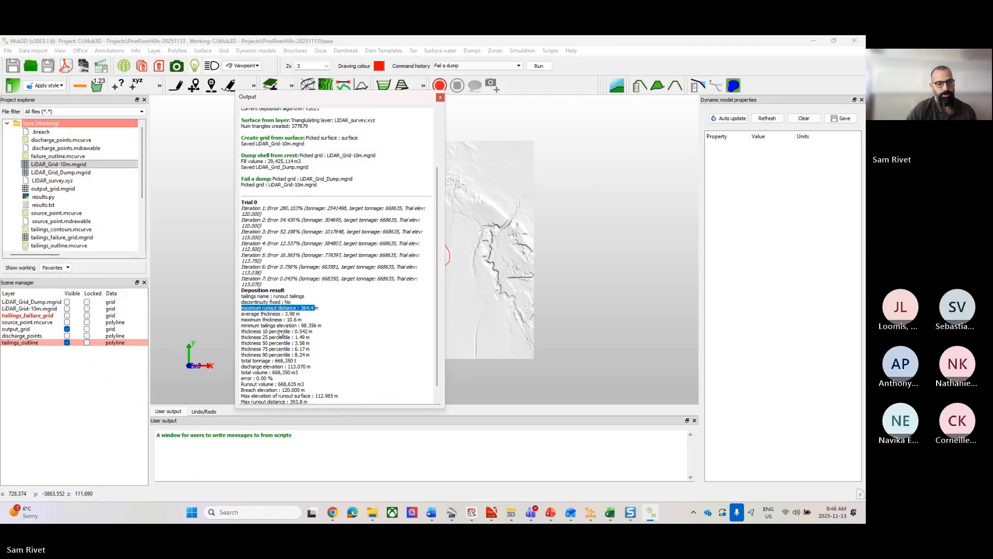
mouse_move(300, 314)
mouse_down()
mouse_move(243, 316)
mouse_move(286, 320)
mouse_up()
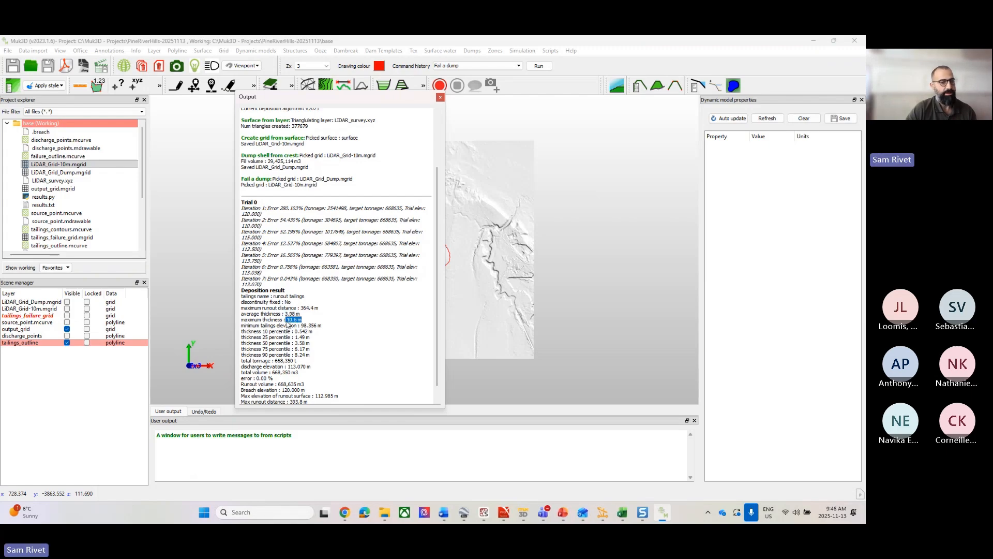
drag(380, 102, 274, 100)
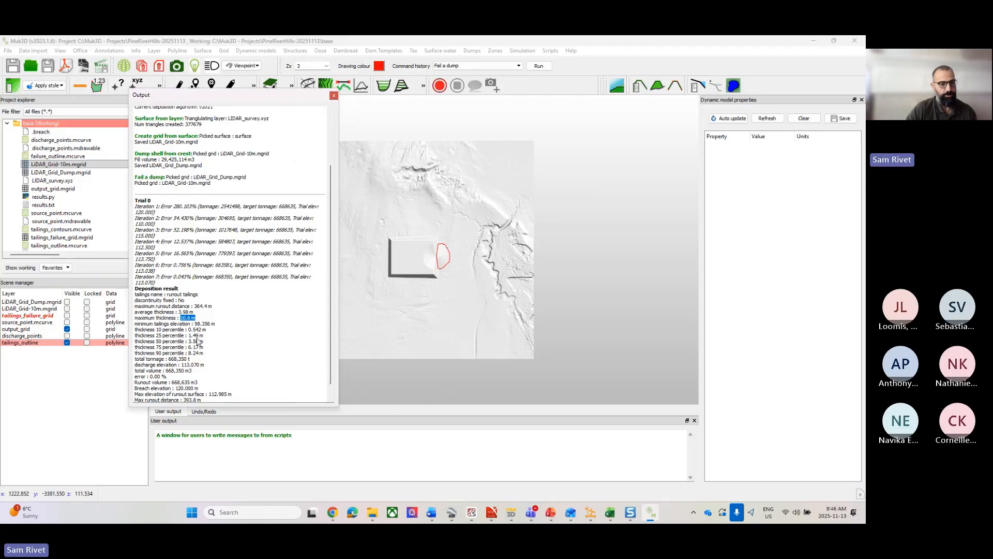
drag(166, 371, 185, 371)
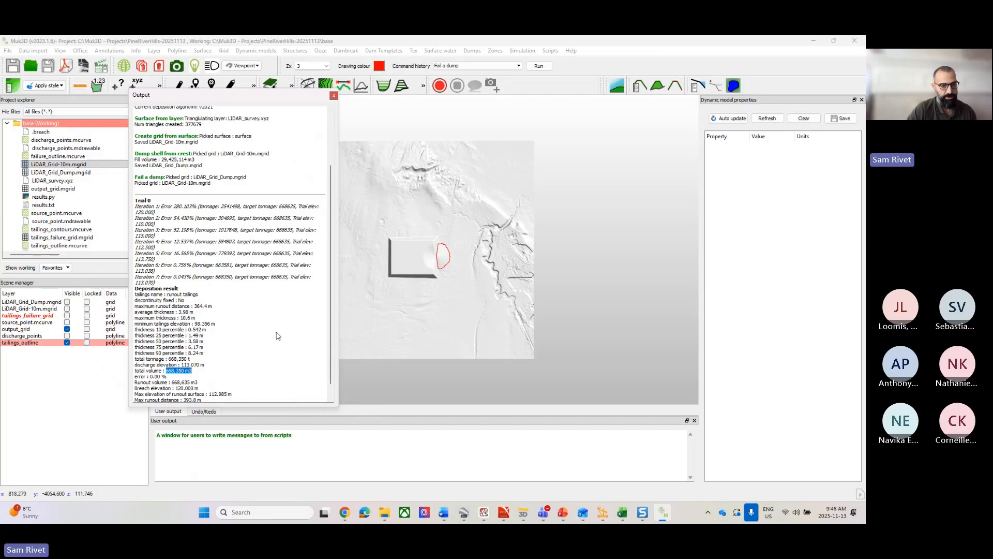
drag(181, 364, 200, 366)
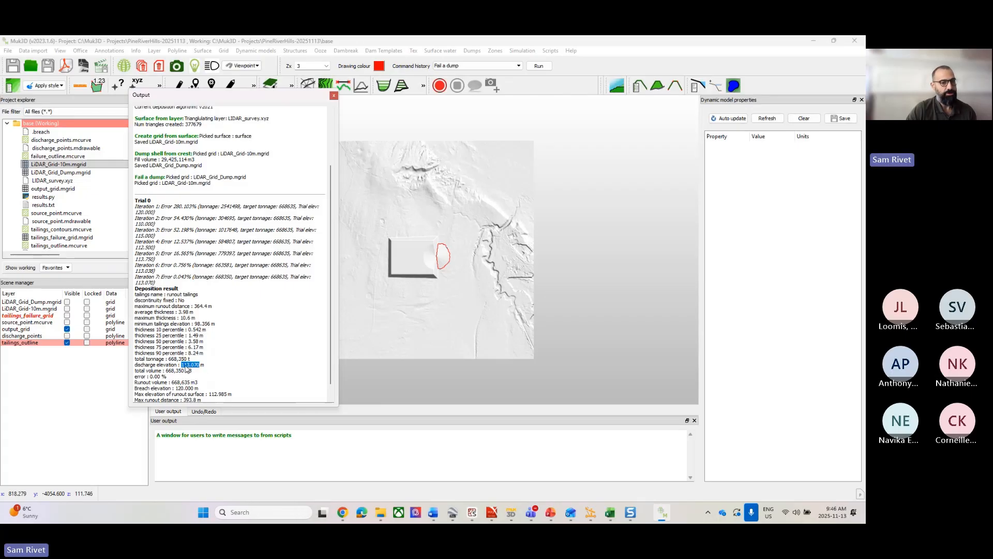
Compare the runout outline on the model with the logged discharge elevation, breach elevation and max runout distance.
scroll(401, 257, up, 5)
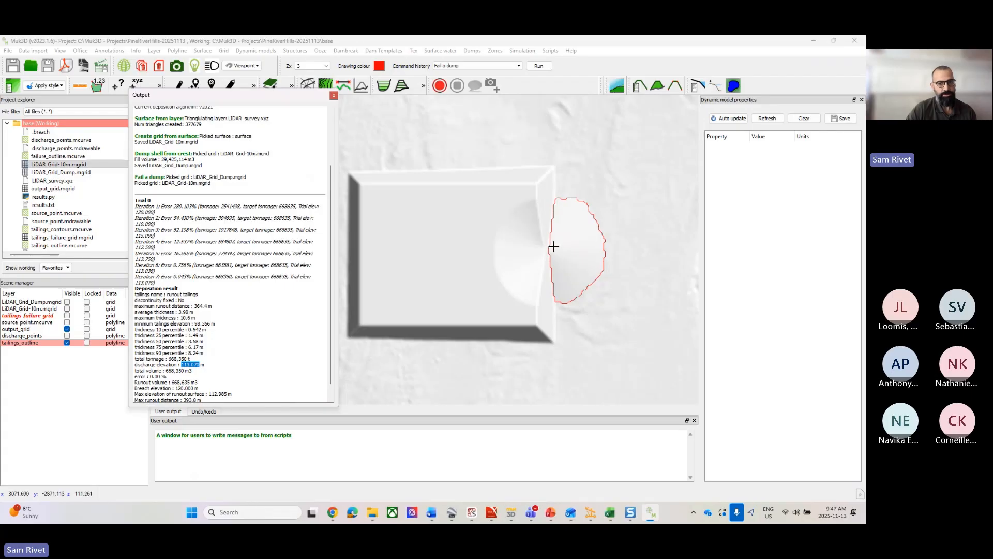
scroll(549, 243, up, 5)
scroll(547, 237, down, 3)
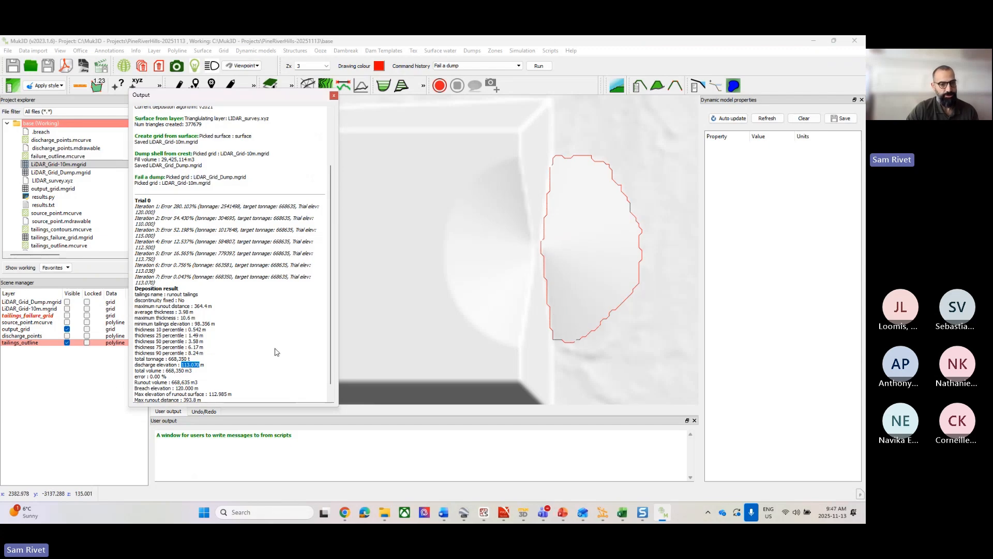
scroll(192, 376, down, 1)
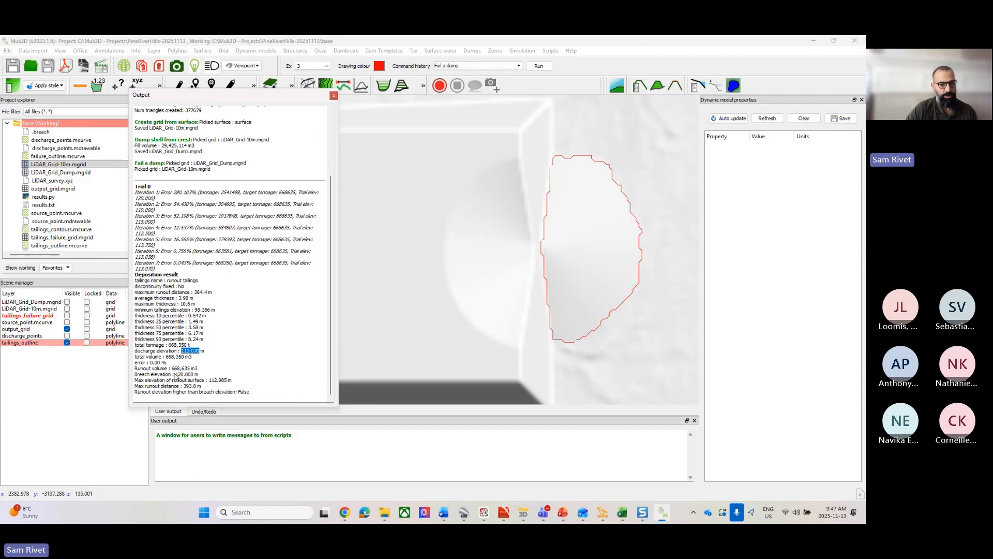
drag(172, 374, 200, 375)
click(197, 374)
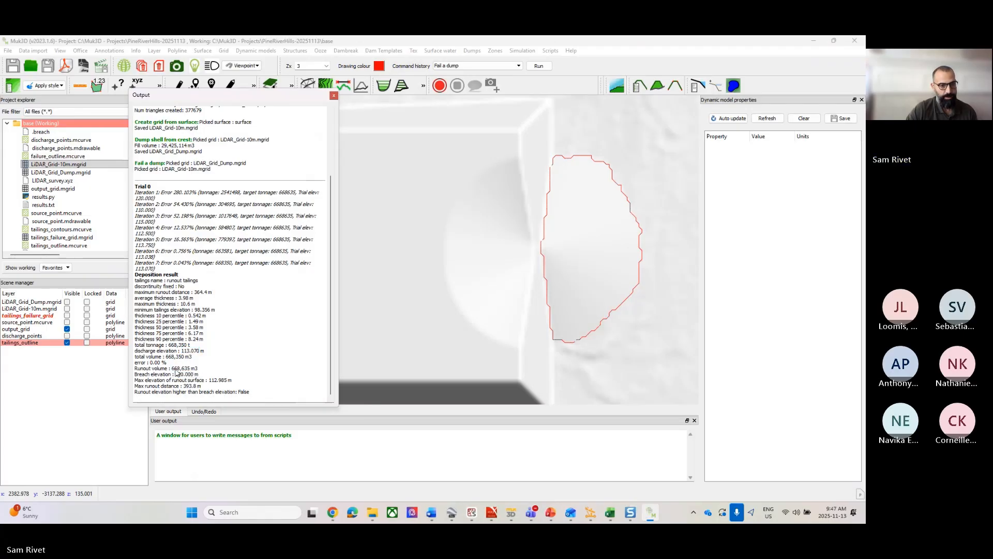
drag(174, 375, 177, 379)
click(177, 376)
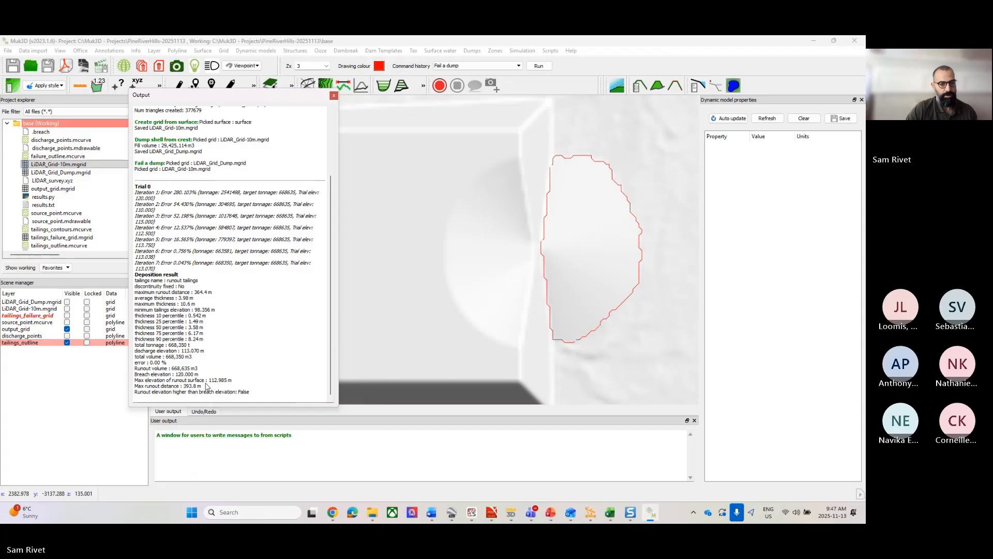
drag(186, 389, 201, 387)
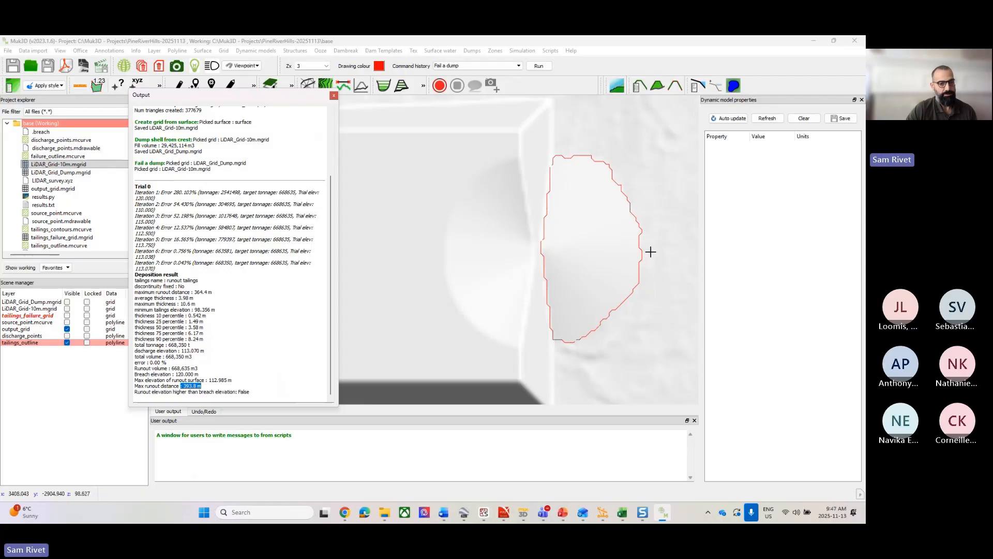
scroll(636, 256, down, 5)
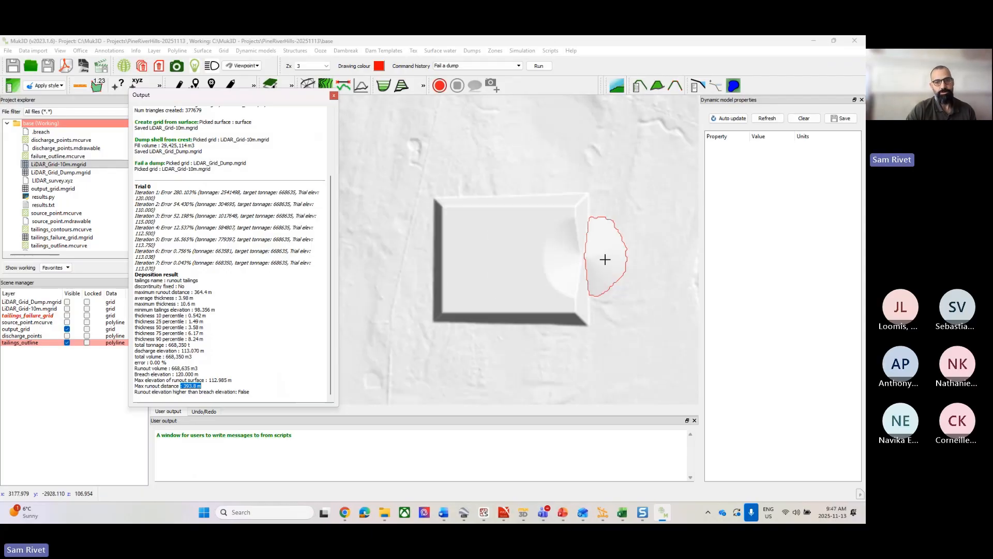
Close the floating Output log and clear all layers from the scene, discarding every unsaved layer.
click(334, 96)
scroll(337, 290, down, 3)
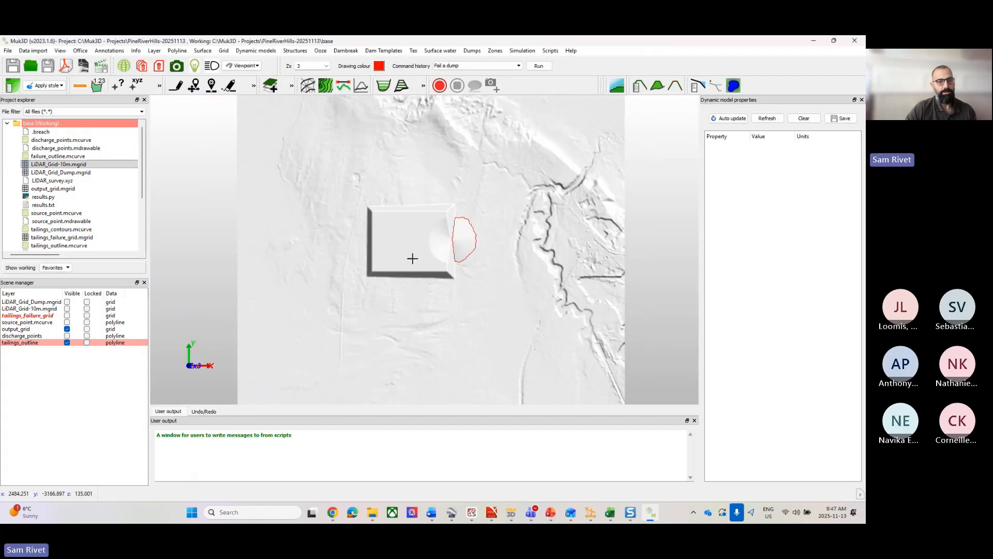
scroll(412, 257, up, 3)
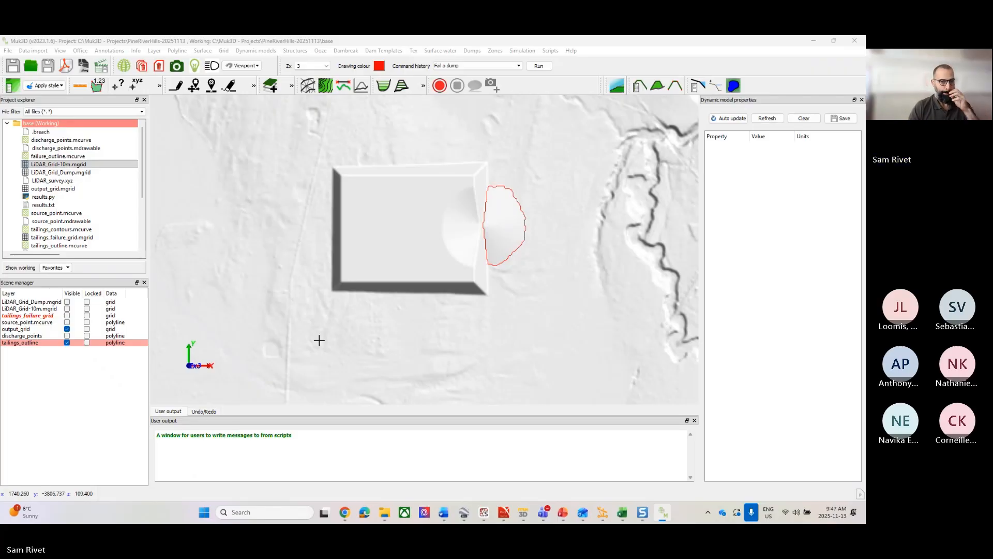
scroll(360, 248, down, 3)
mouse_move(360, 248)
middle_down()
mouse_move(379, 257)
mouse_move(364, 253)
middle_up()
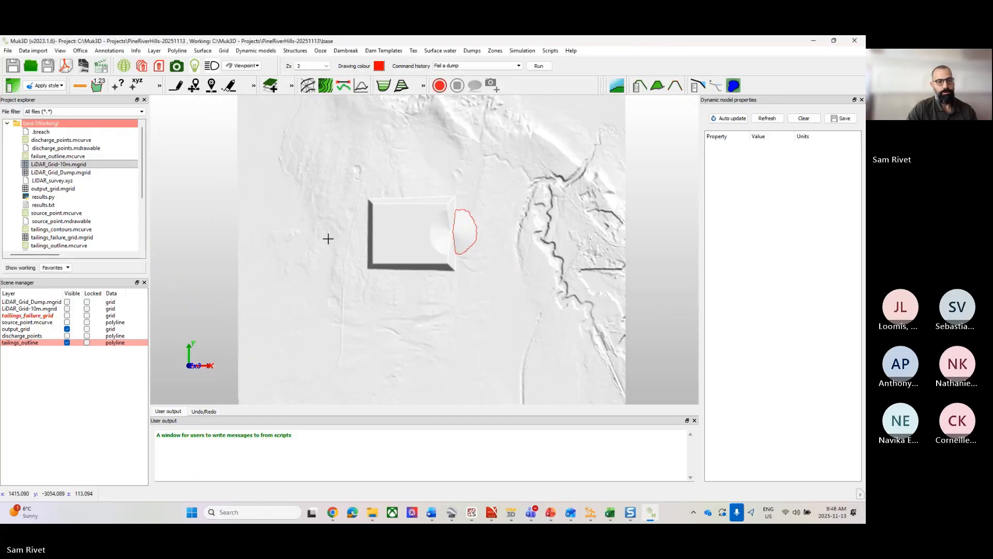
right_click(217, 206)
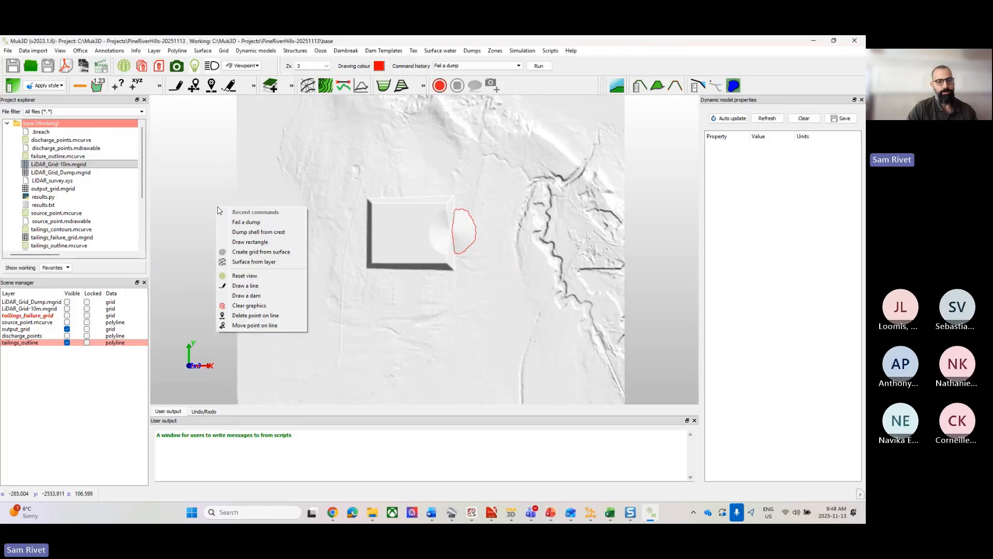
click(265, 308)
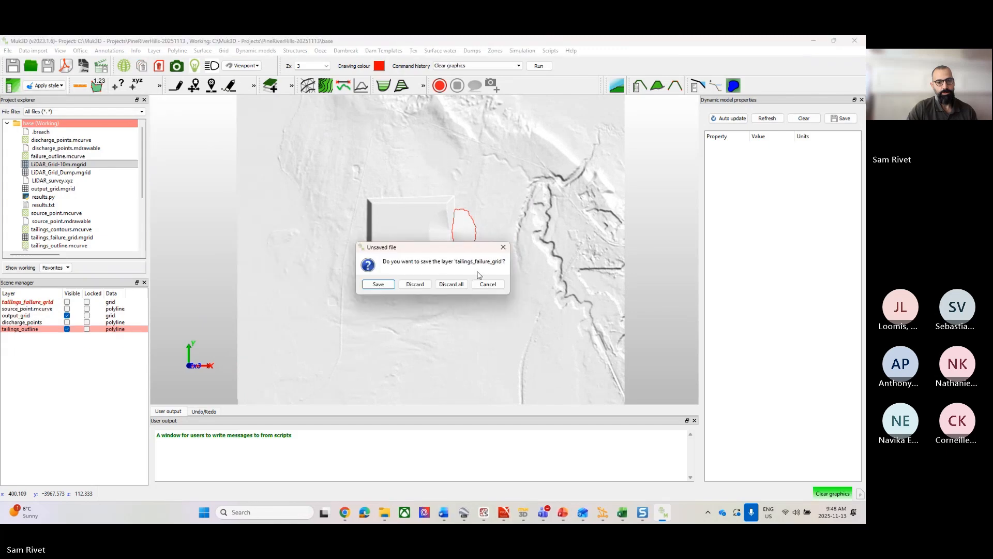
click(448, 284)
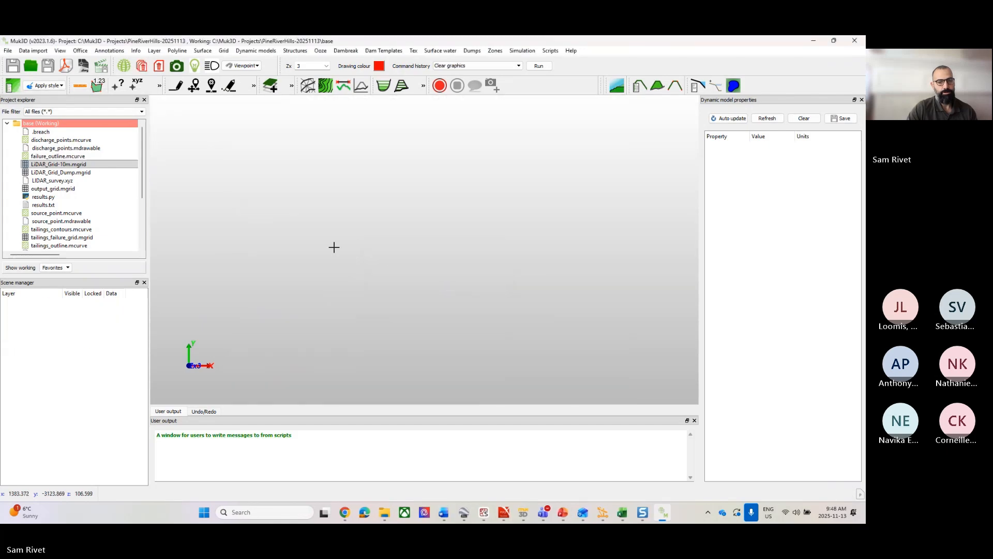
Load LiDAR_Grid-10m.mgrid into the empty scene and show the terrain in plan view.
double_click(52, 164)
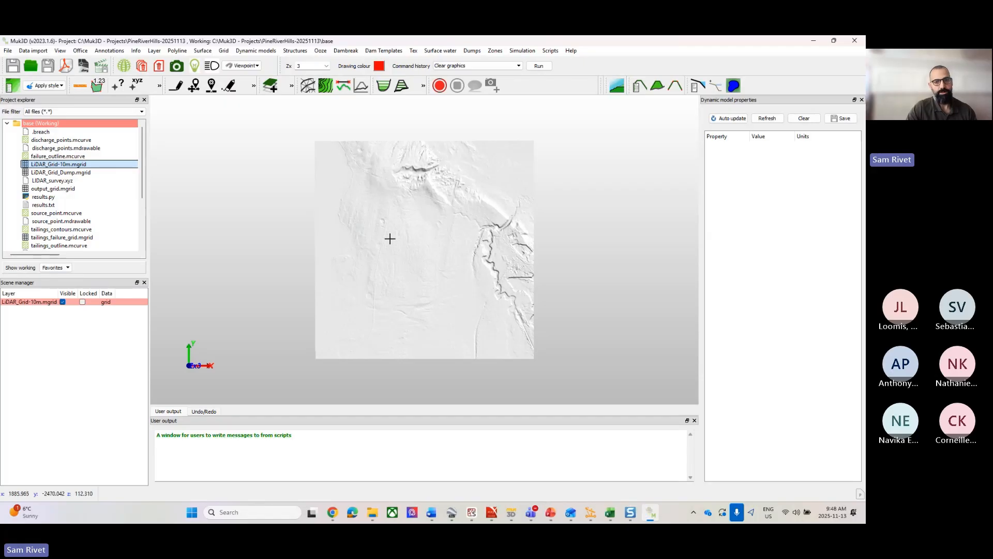
scroll(425, 204, up, 3)
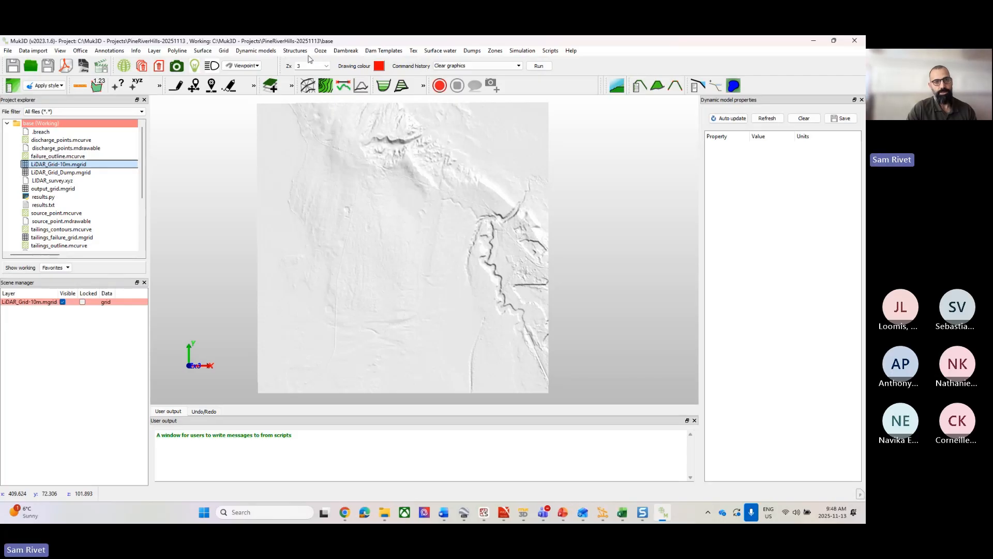
click(344, 51)
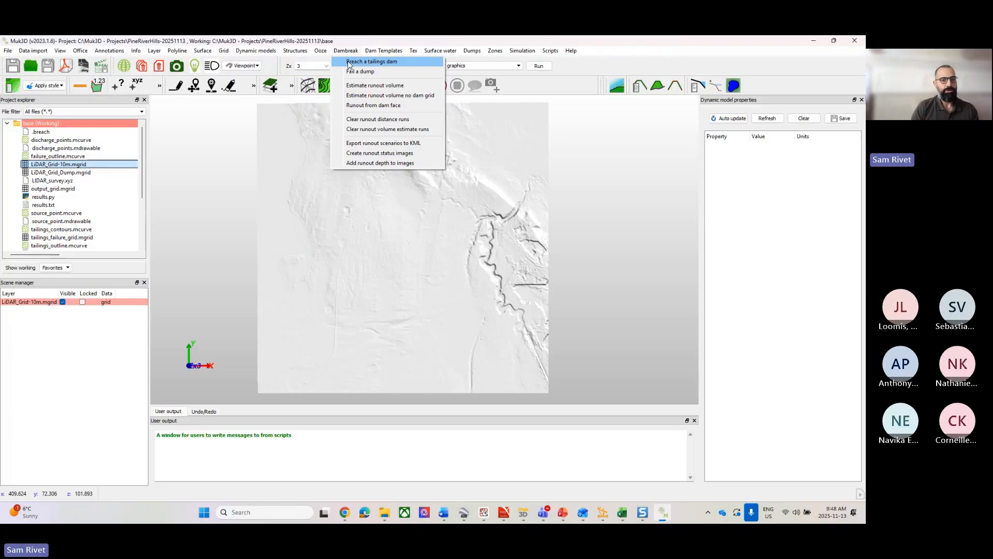
drag(379, 233, 379, 247)
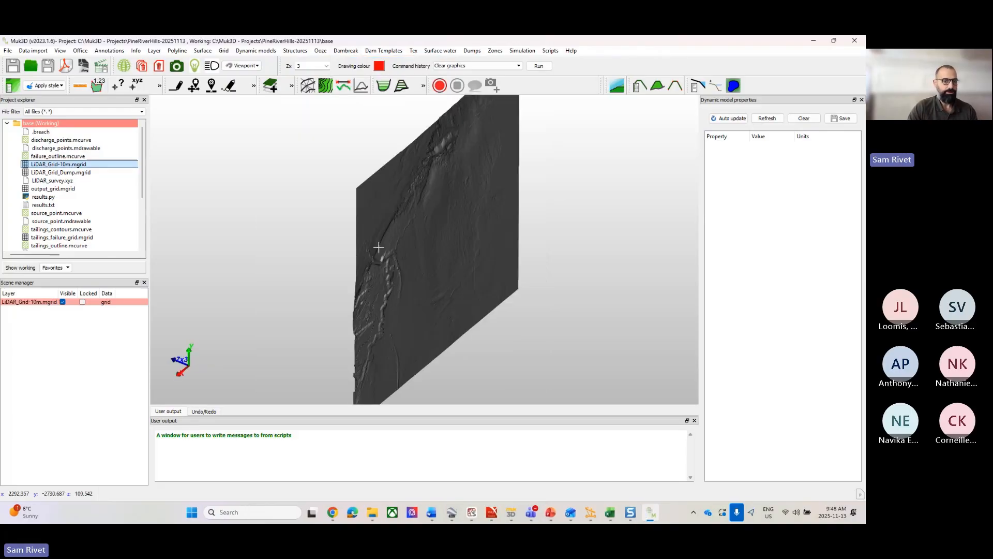
key(r)
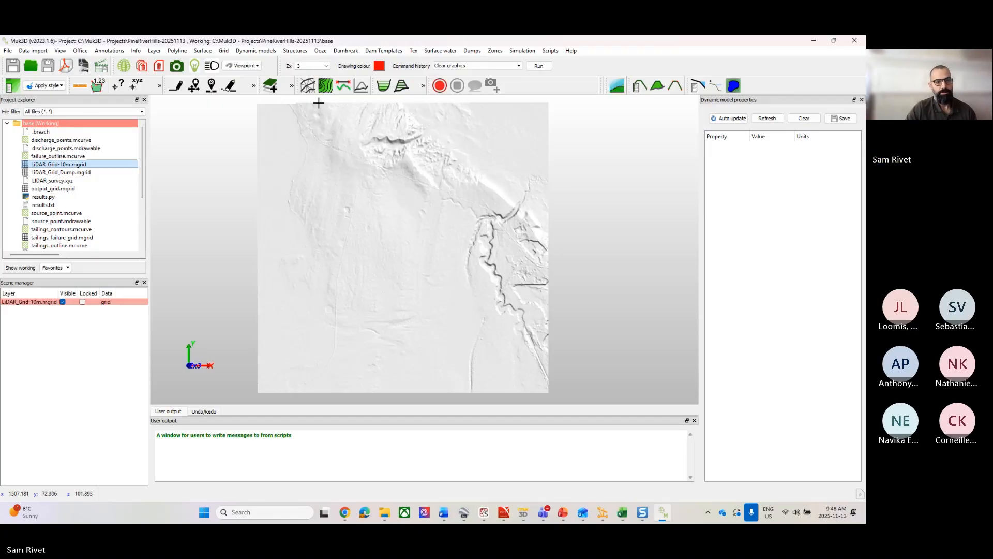
click(399, 257)
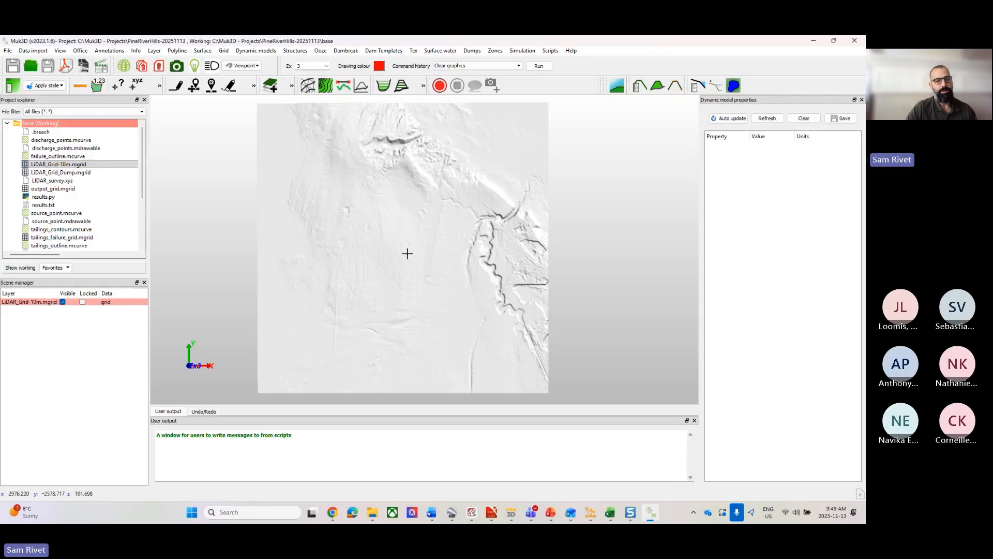
Set up a centerline dam with Draw a dam, using crest elevation 125 m, left slope 4 and a dynamic model.
click(295, 50)
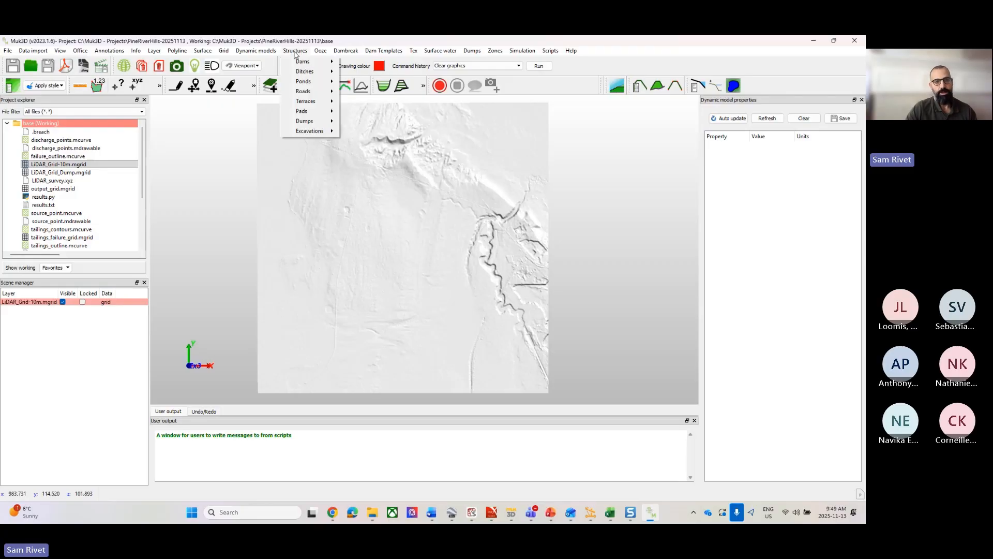
mouse_move(301, 63)
click(357, 63)
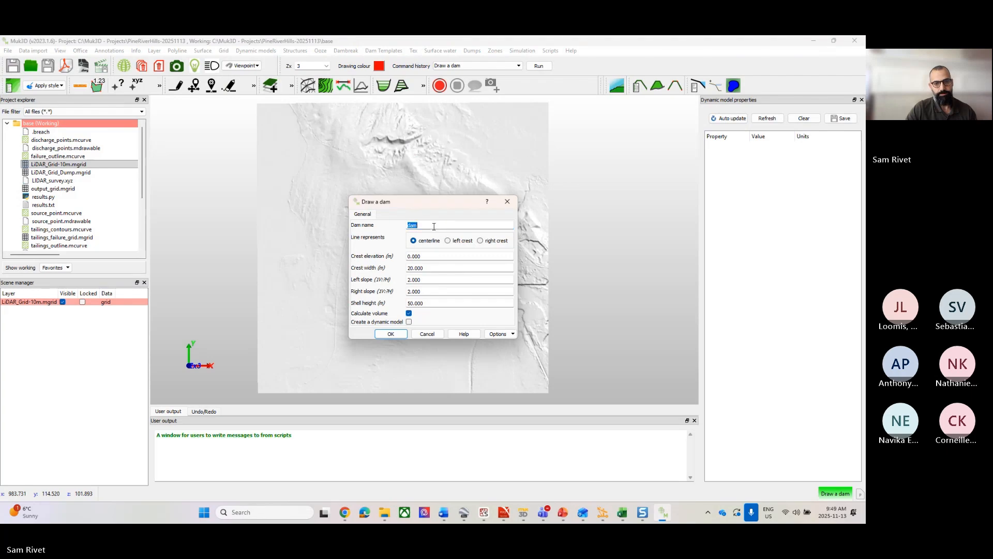
key(Tab)
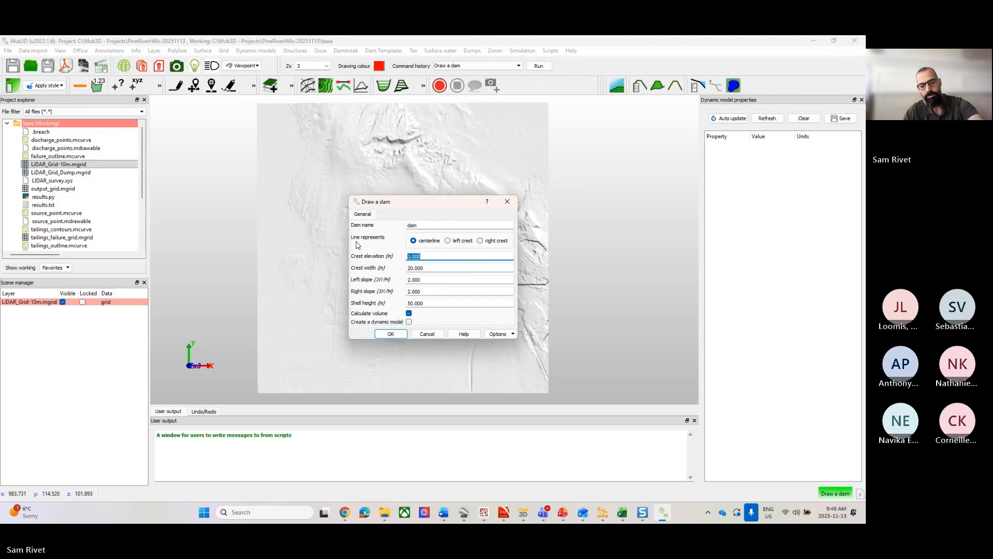
text(135)
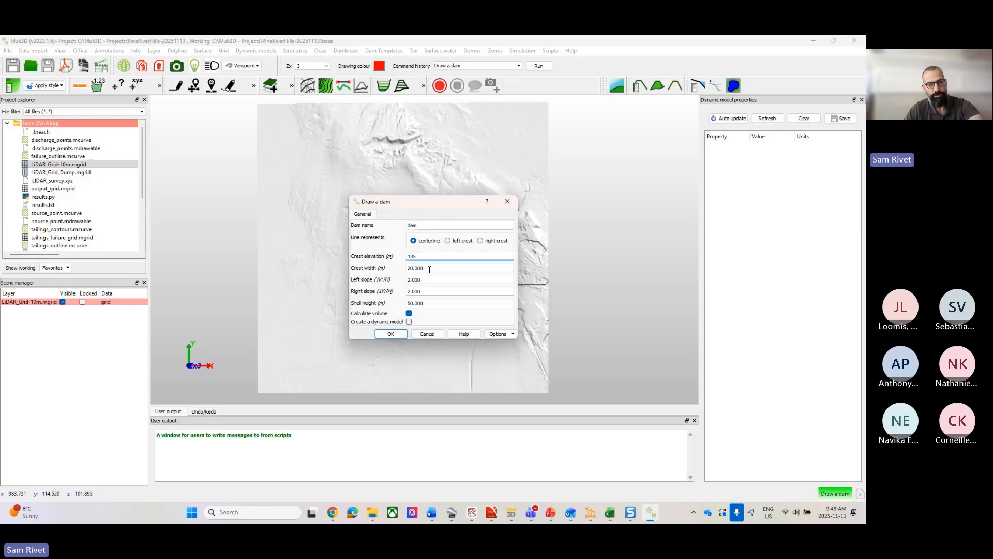
key(Tab)
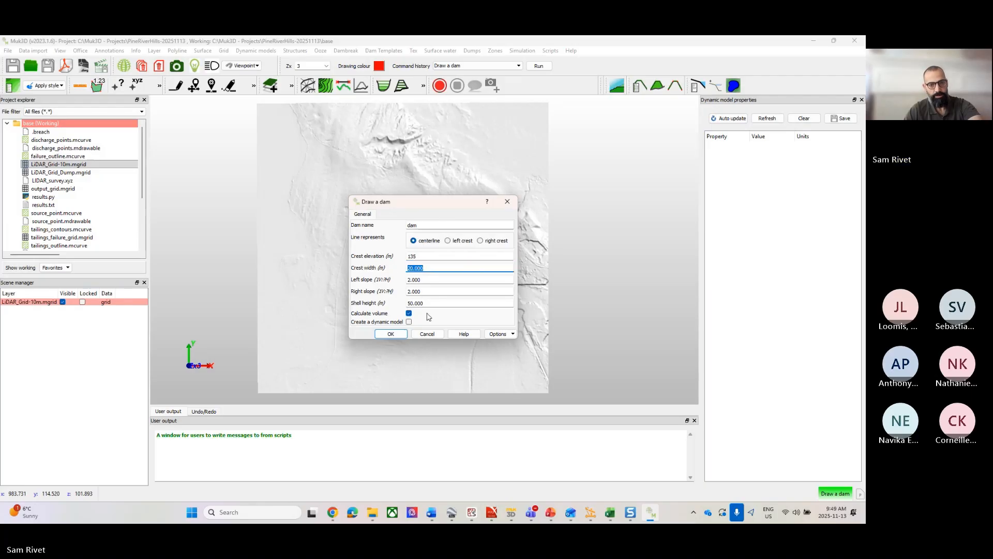
double_click(430, 257)
text(12)
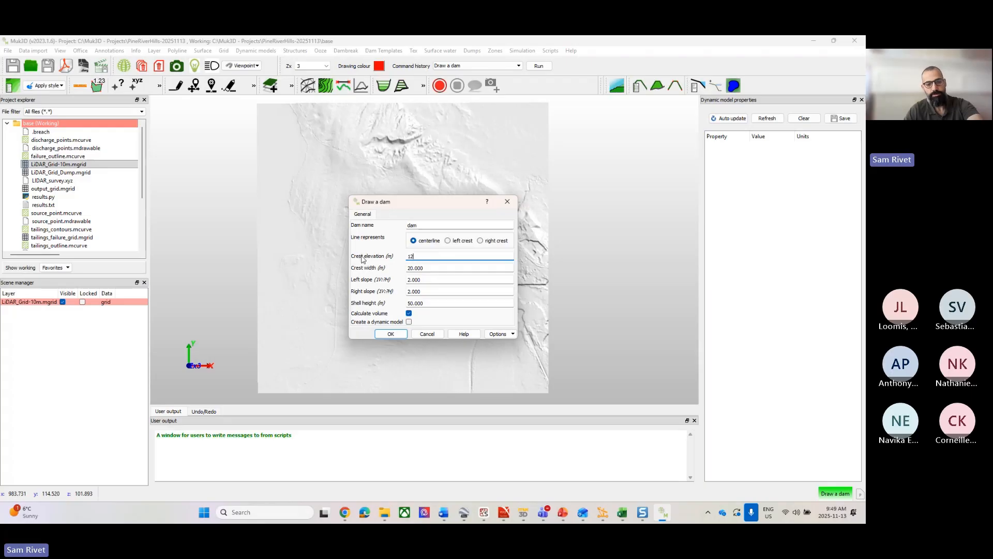
double_click(428, 279)
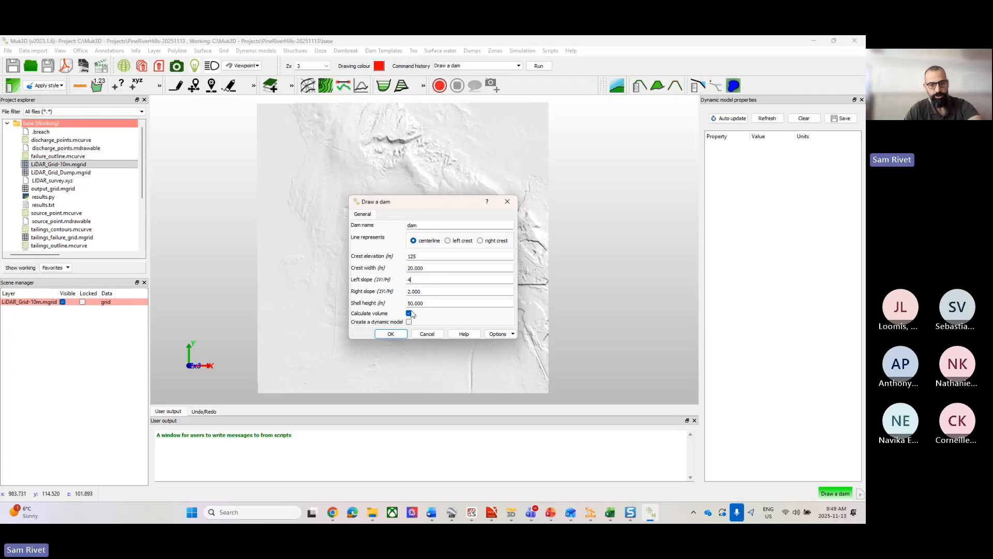
click(408, 322)
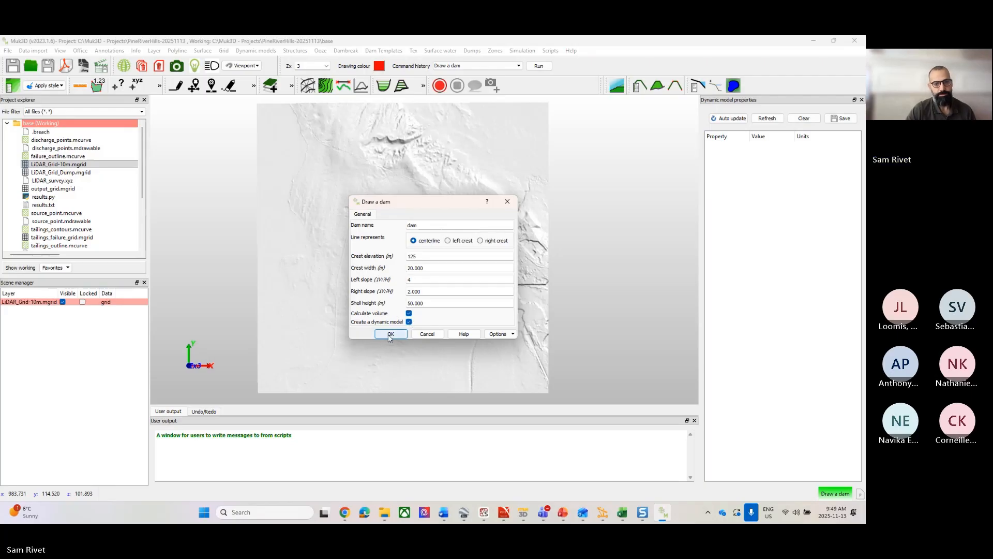
click(390, 334)
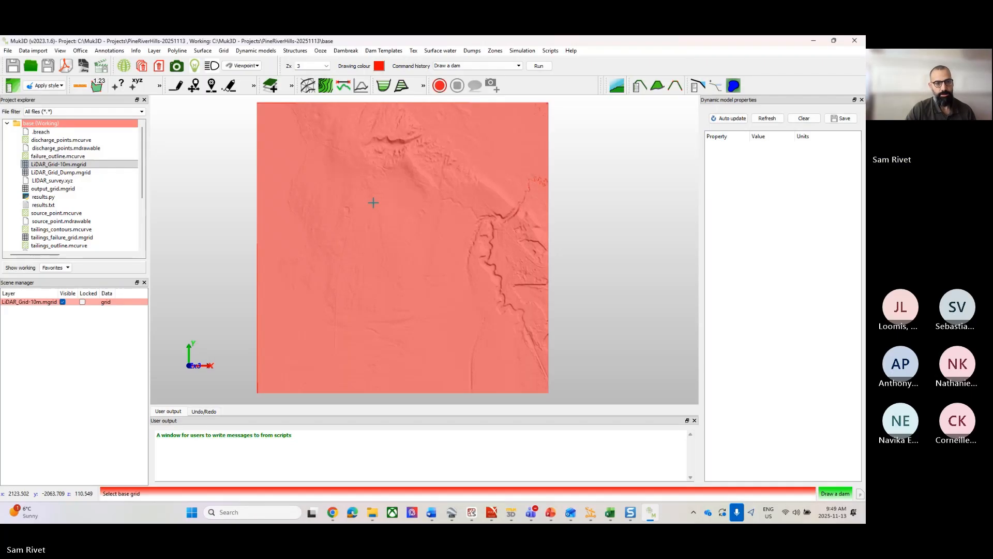
Pick the LiDAR grid as base and draw a closed seven-point dam centerline west of the river channel.
click(366, 216)
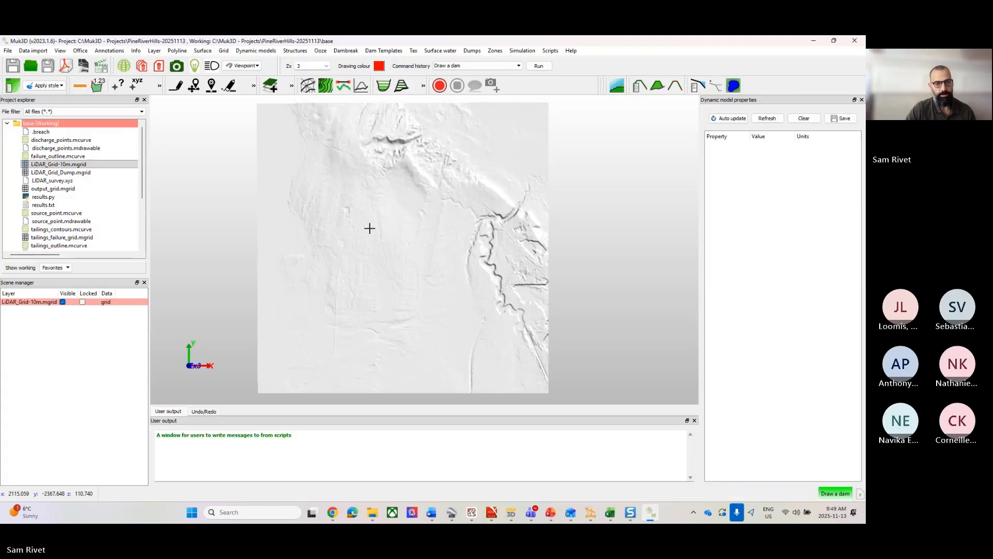
scroll(375, 211, up, 1)
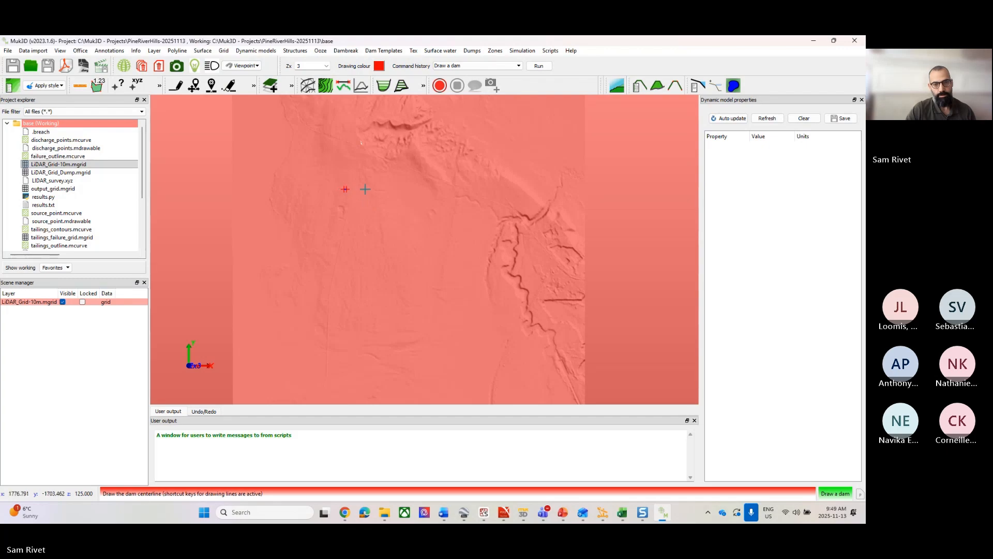
click(442, 187)
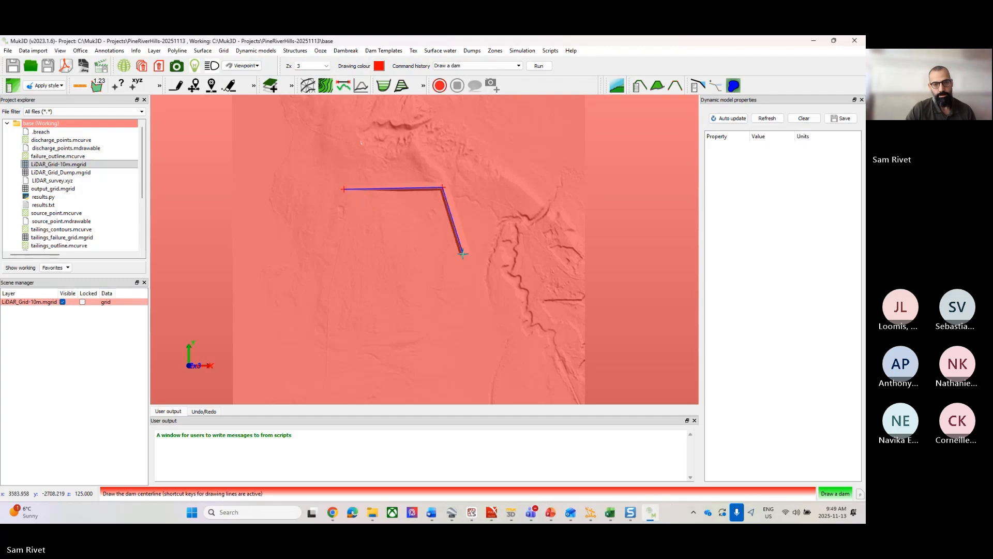
click(463, 325)
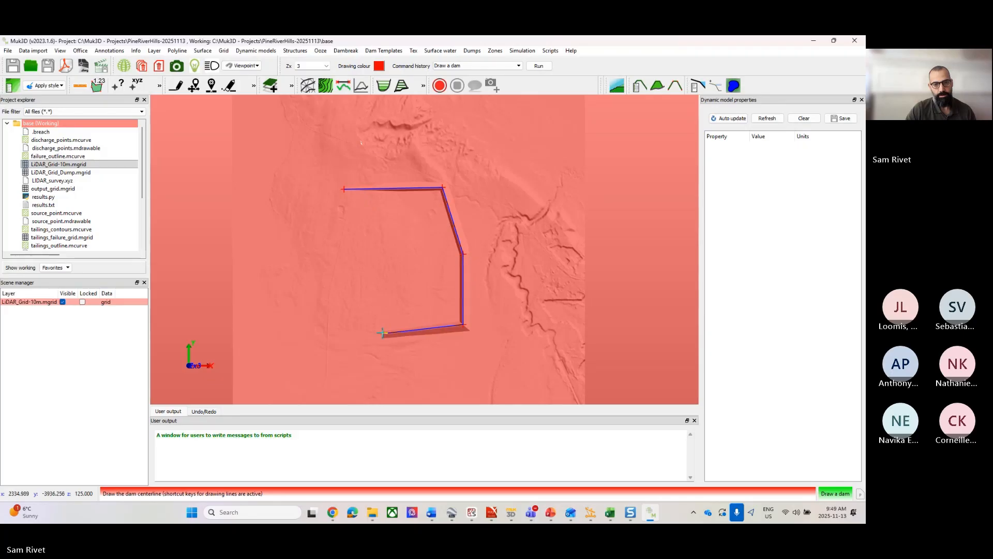
click(387, 337)
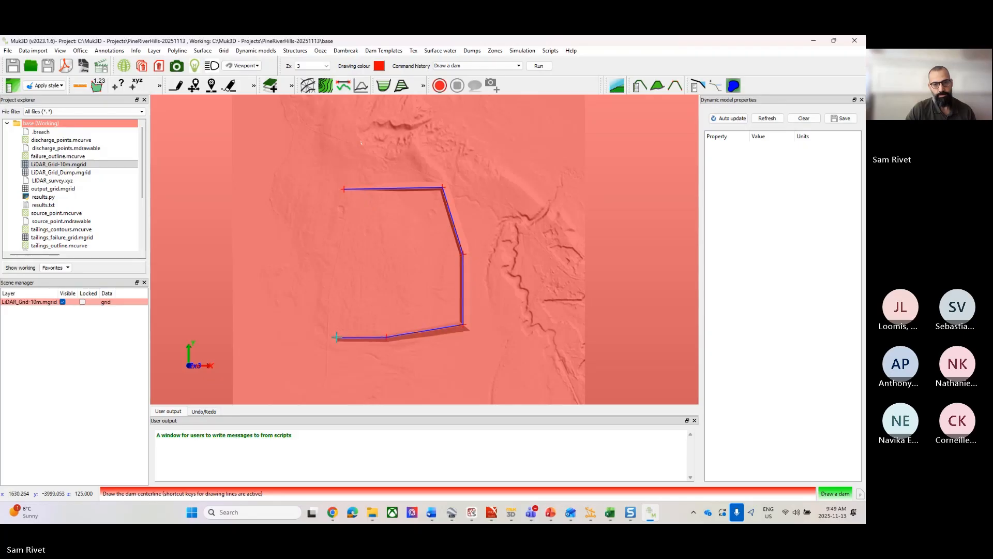
click(336, 337)
click(310, 272)
key(c)
right_click(310, 273)
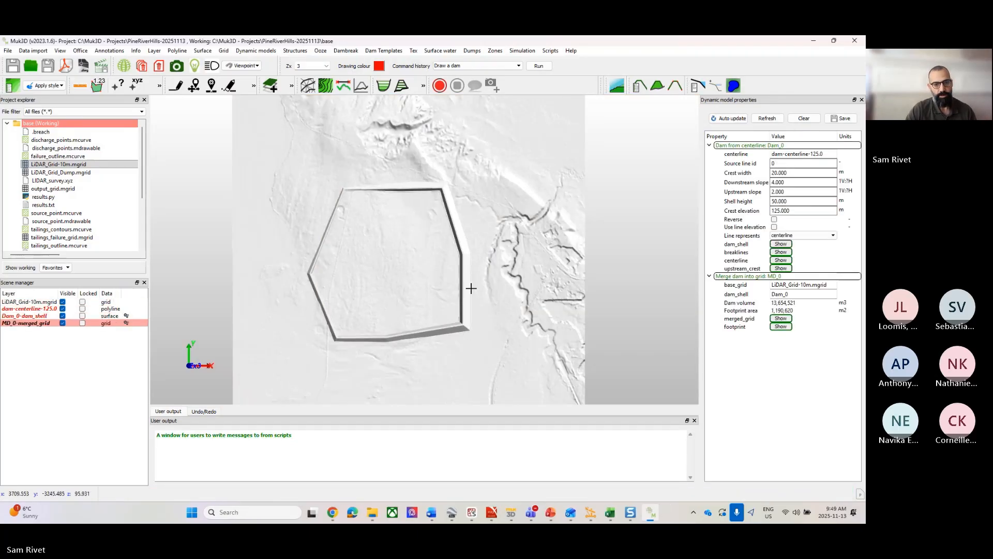
scroll(450, 288, up, 2)
scroll(449, 288, down, 3)
middle_drag(494, 293, 529, 285)
scroll(517, 290, up, 3)
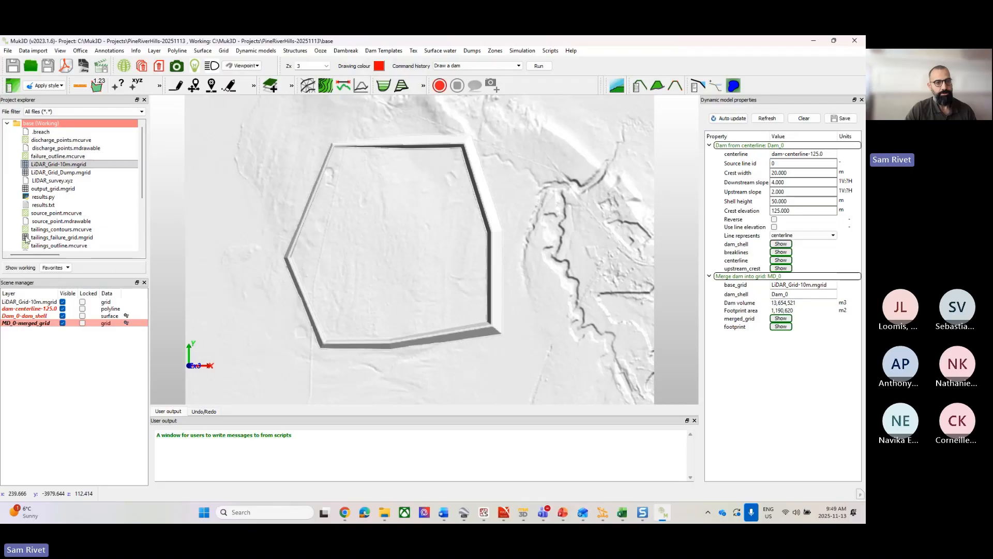
Create a directory named Breach a Dam inside the base folder and set it as the working directory.
click(7, 123)
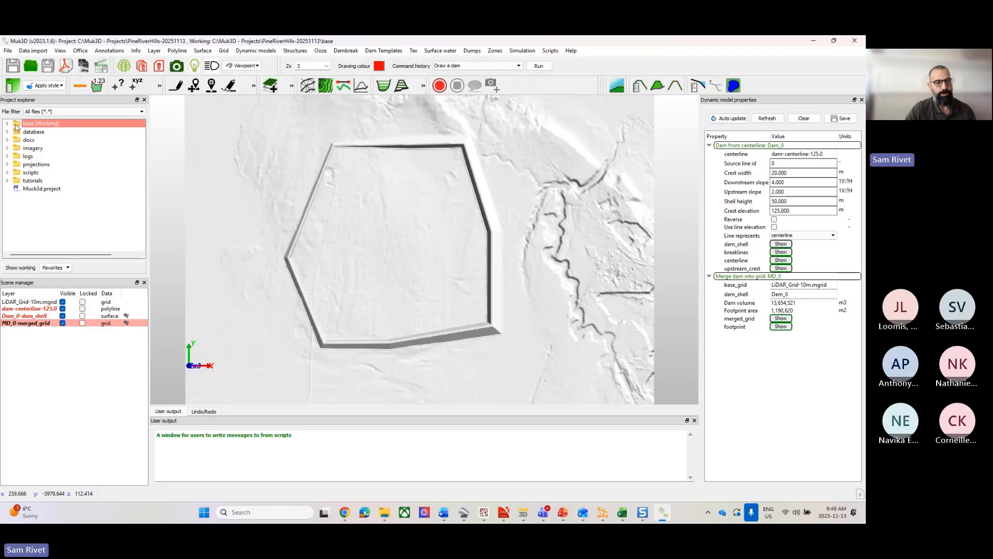
right_click(19, 126)
click(57, 138)
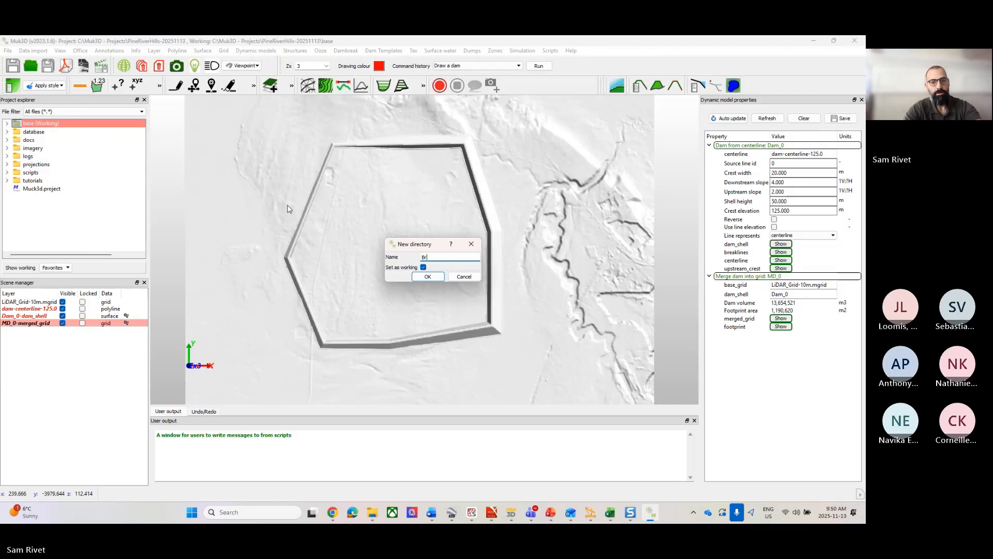
text(Breach a Dam)
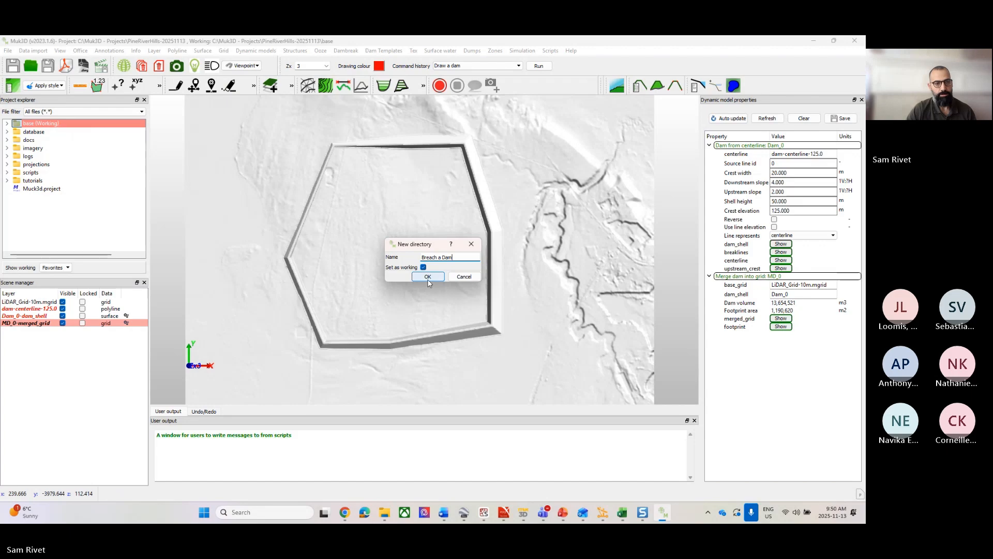
click(427, 277)
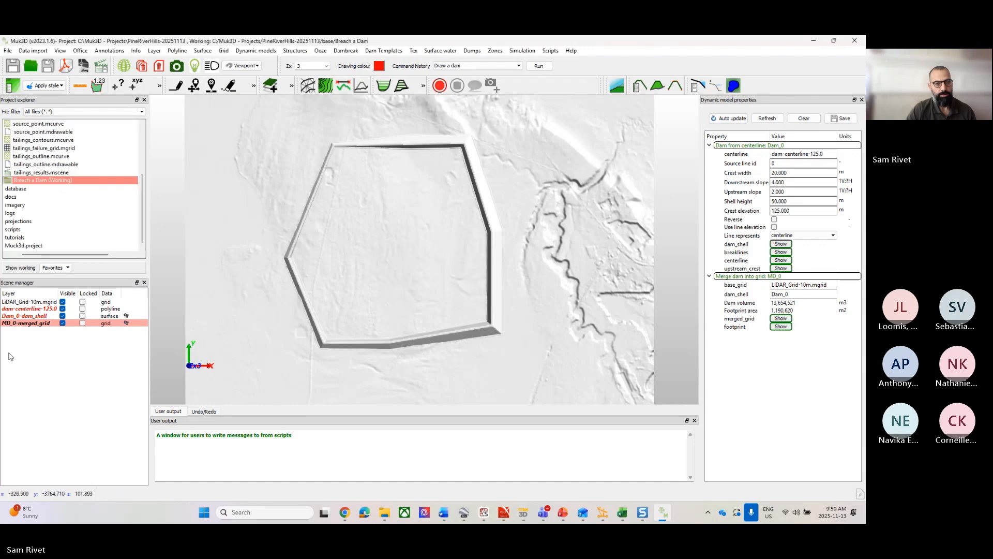
Save the merged dam grid layer as a Muk3D grid named Grid+Dam.
right_click(29, 324)
click(44, 318)
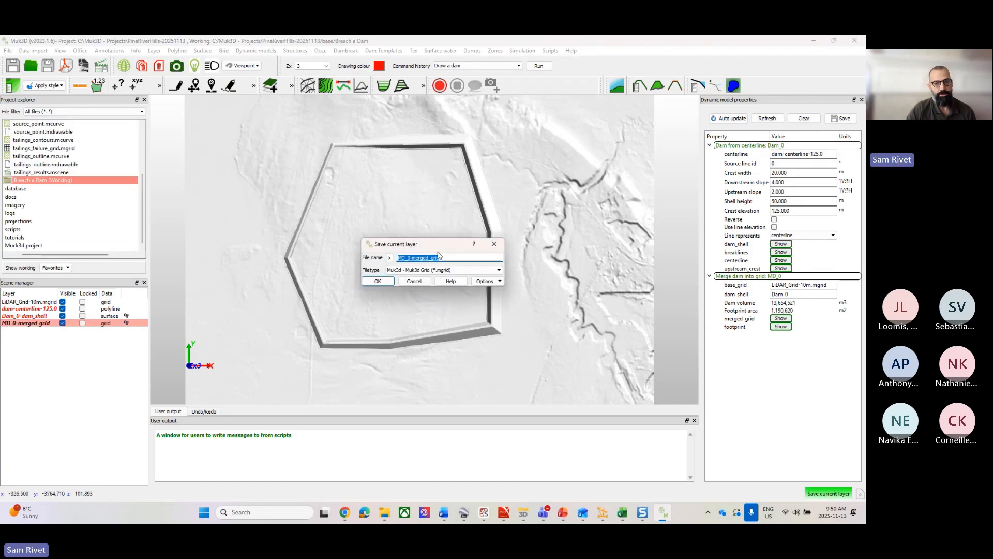
text(Gr)
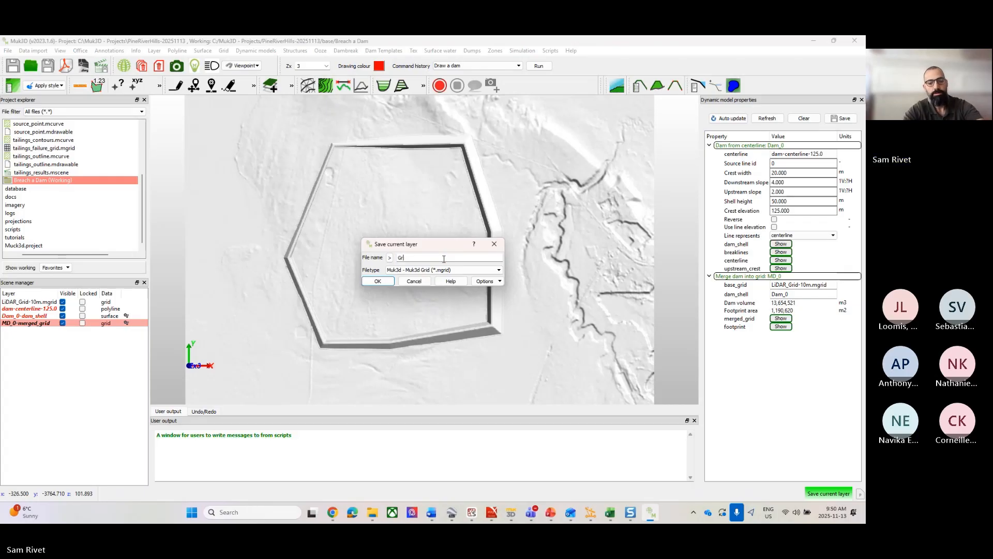
text(id+Dam)
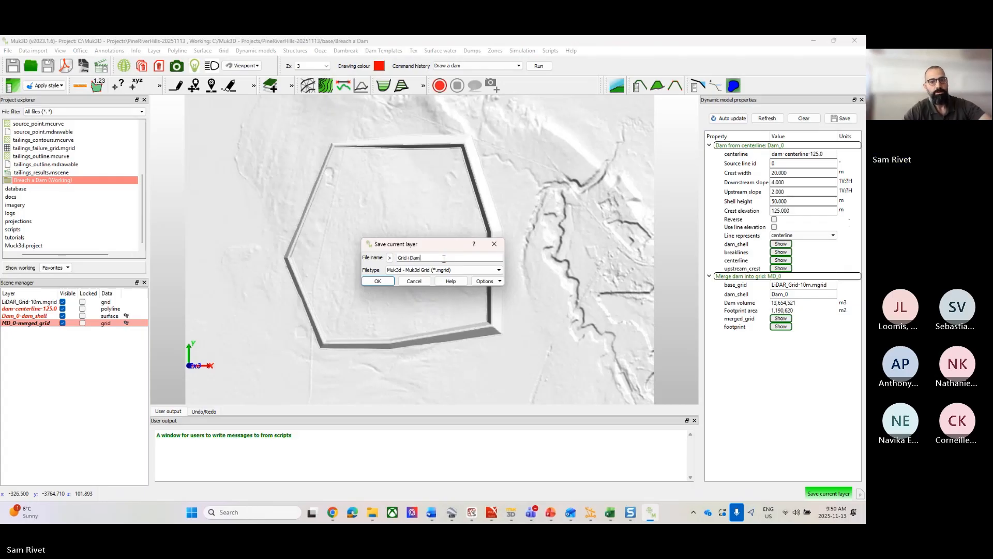
click(378, 282)
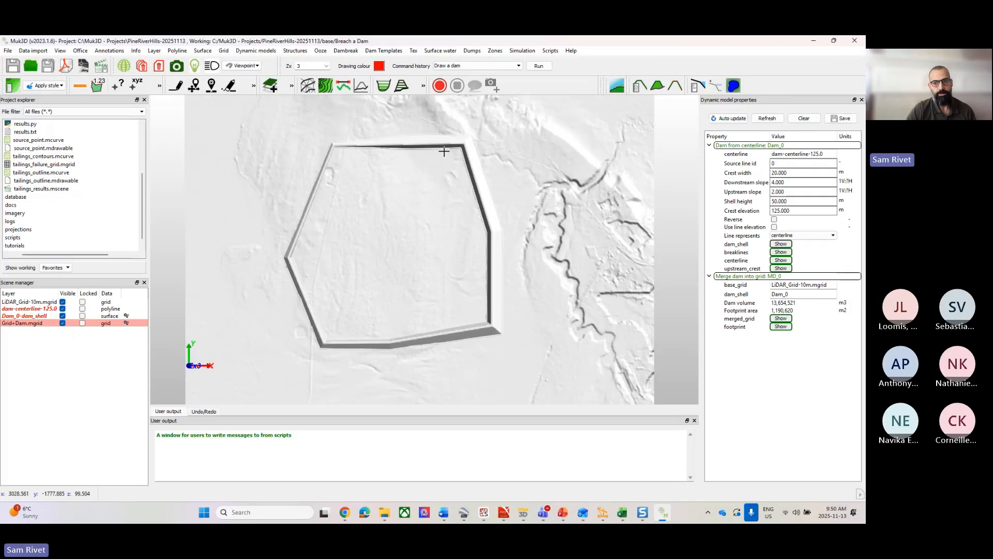
Set up regularly spaced discharge points on layer discharge with elevation 122 m and point spacing 100 m.
scroll(421, 126, up, 3)
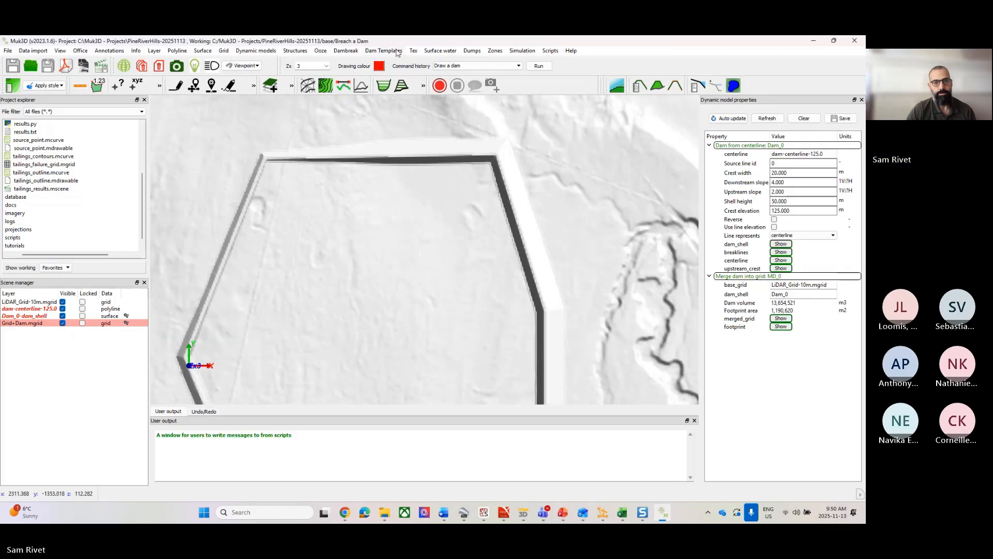
click(320, 51)
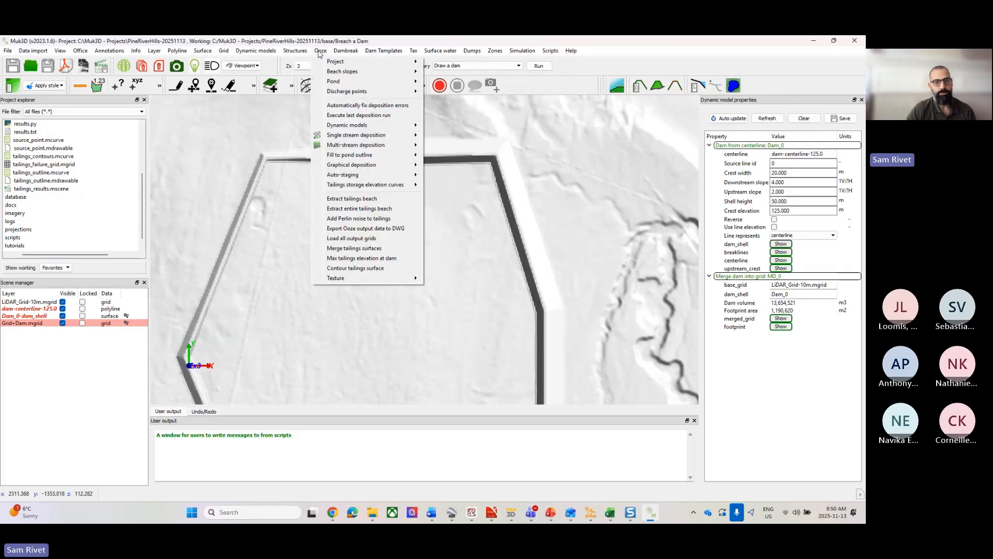
mouse_move(347, 91)
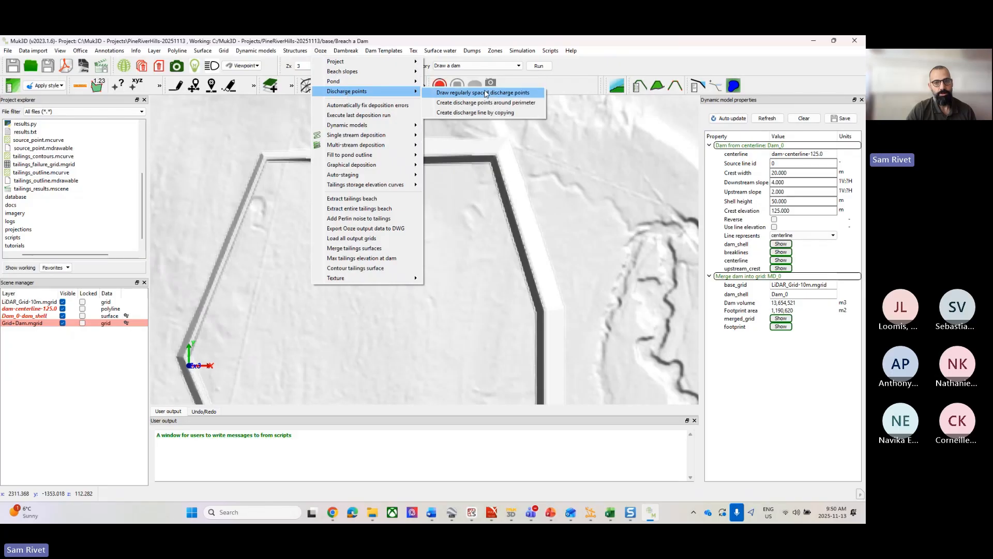
click(488, 94)
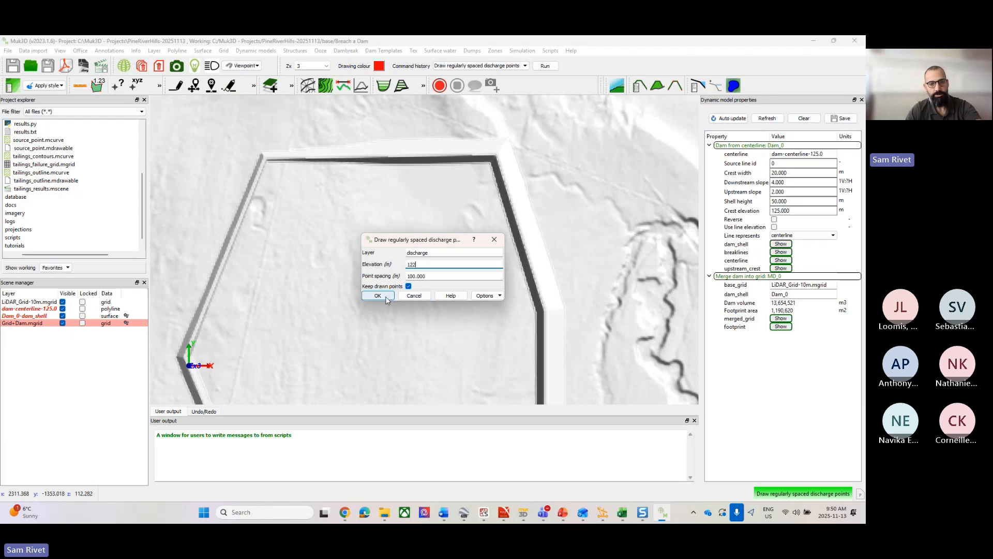
double_click(413, 266)
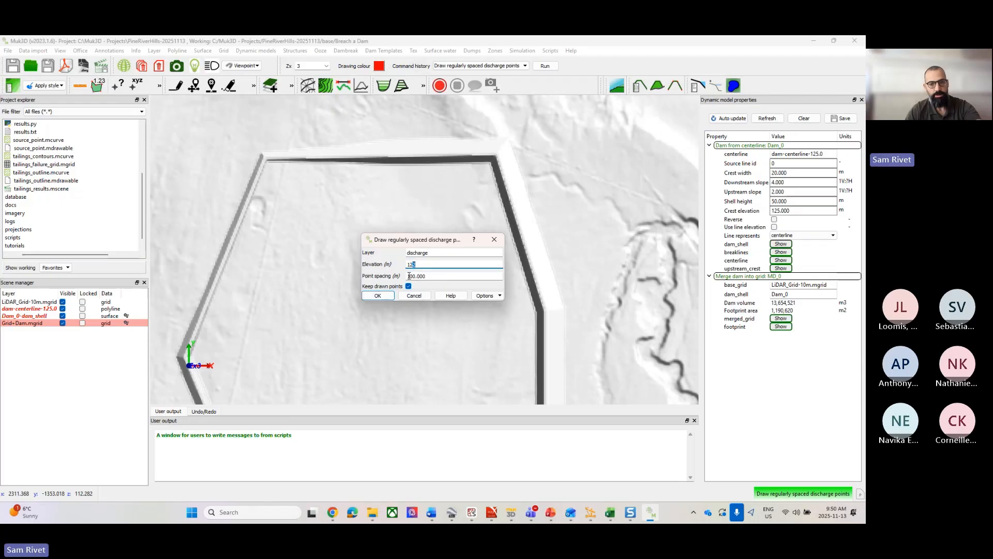
click(386, 296)
Start the discharge line at the dam's inner northwest corner and draw it along the north and northeast inner faces.
scroll(230, 181, up, 5)
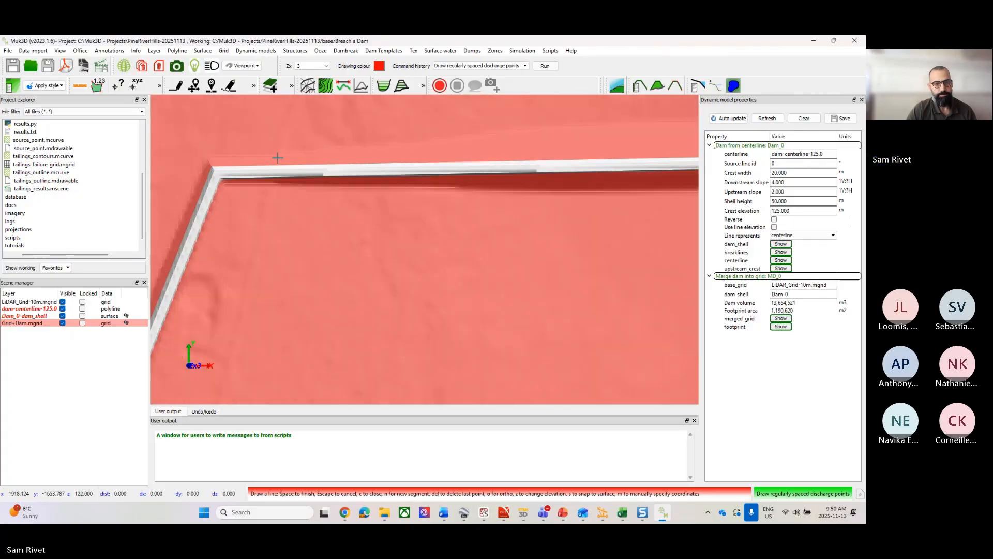
scroll(230, 181, up, 1)
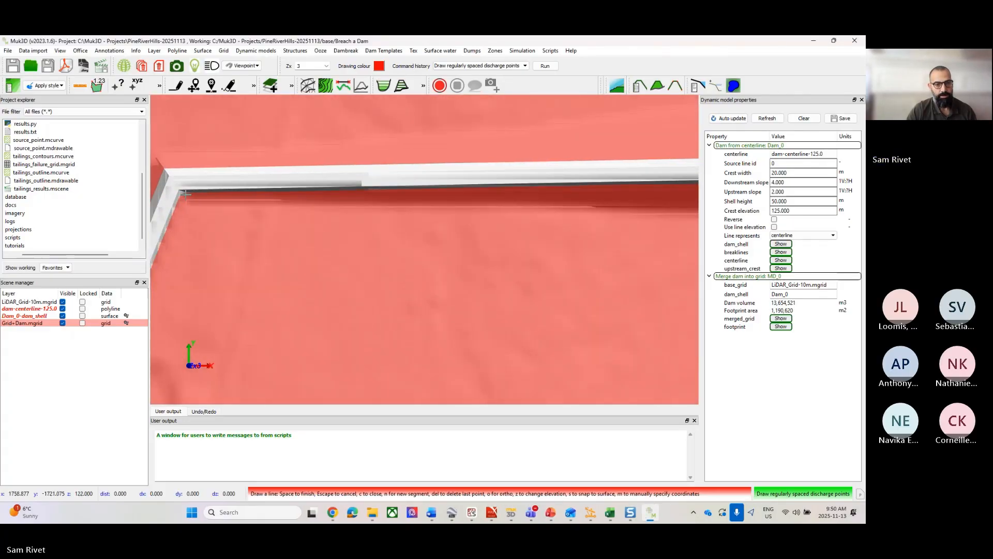
click(187, 194)
scroll(259, 195, down, 4)
scroll(613, 197, up, 3)
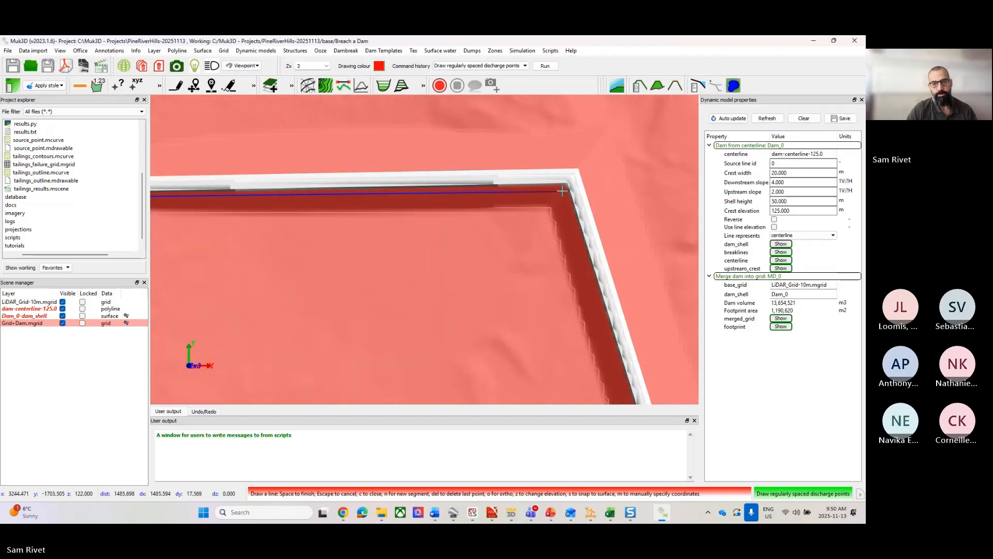
click(561, 192)
scroll(560, 207, down, 4)
scroll(563, 302, up, 5)
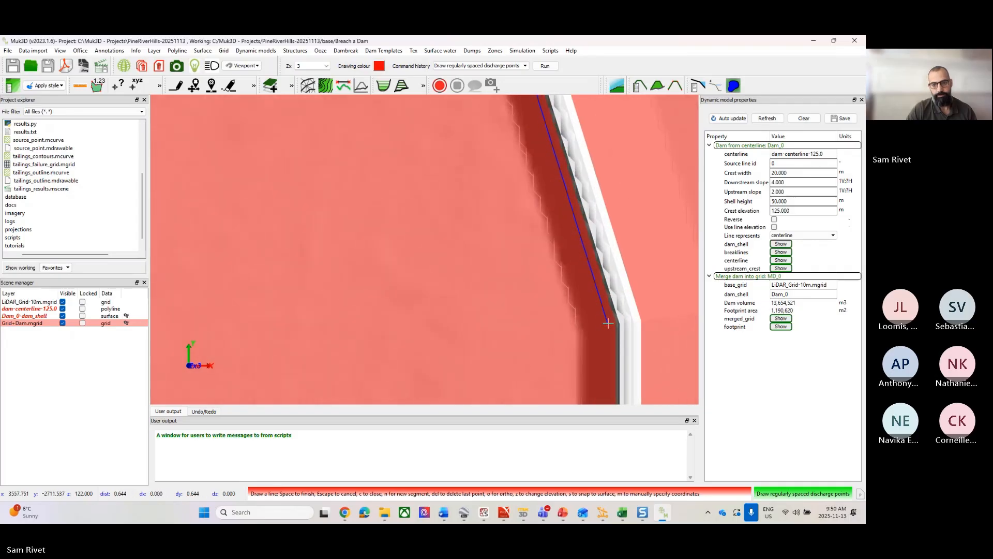
click(607, 324)
scroll(606, 321, down, 5)
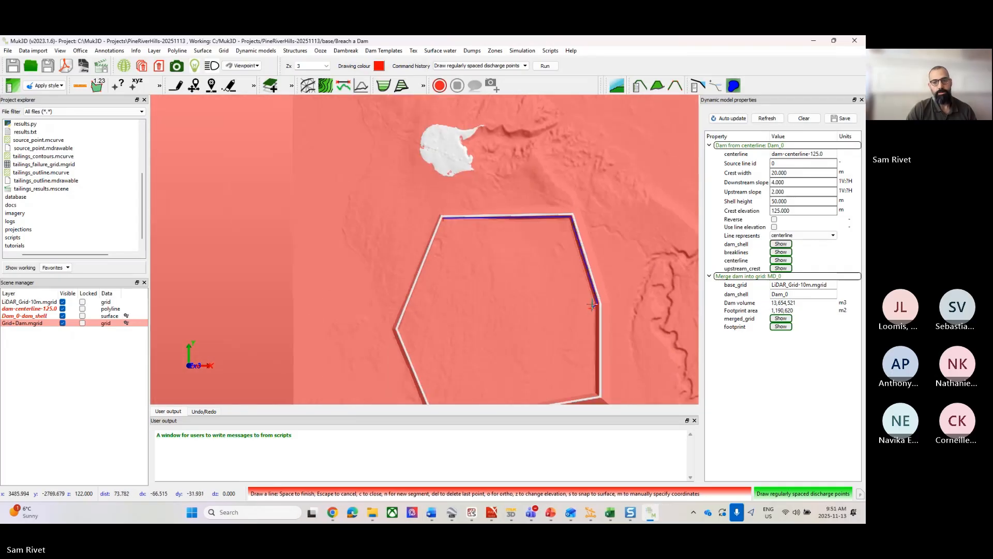
Continue the discharge line down the east inner face, around the southeast corner and to the bend in the south wall.
scroll(590, 362, up, 6)
scroll(588, 363, up, 1)
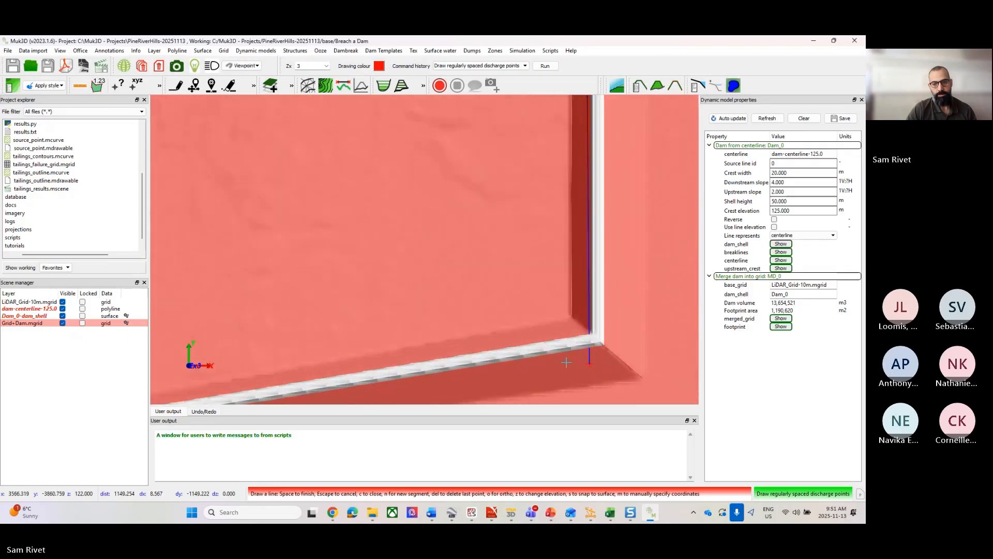
scroll(583, 326, down, 5)
scroll(366, 351, up, 4)
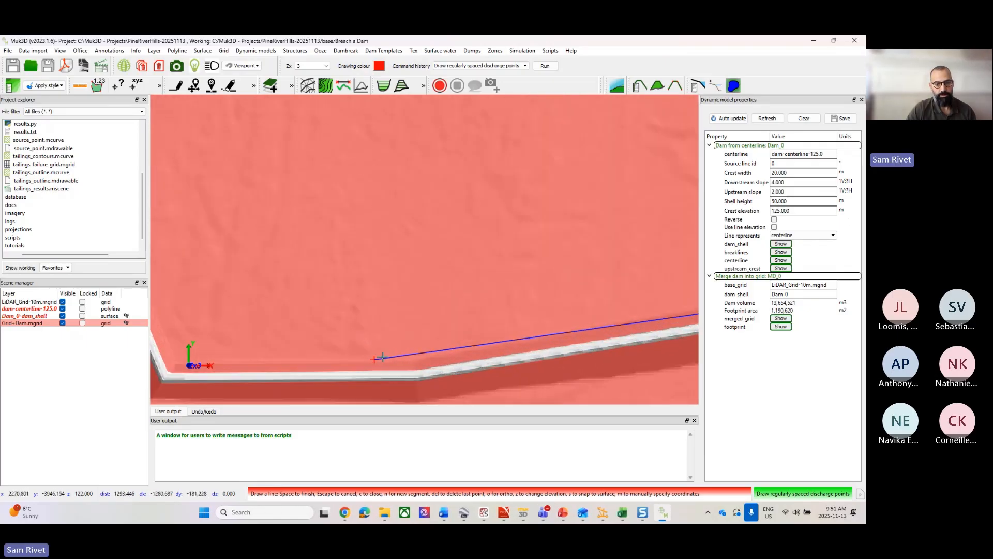
click(423, 368)
scroll(393, 364, down, 3)
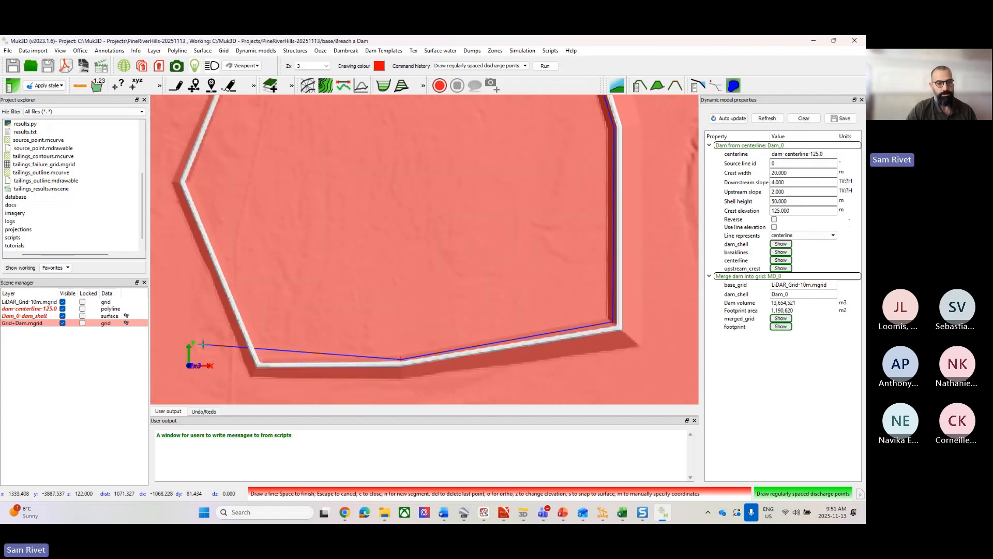
Draw the discharge line through the southwest and west inner corners, then close it at its start and finish the line.
scroll(197, 349, up, 3)
scroll(315, 386, up, 3)
click(303, 363)
scroll(362, 366, down, 2)
scroll(274, 239, down, 6)
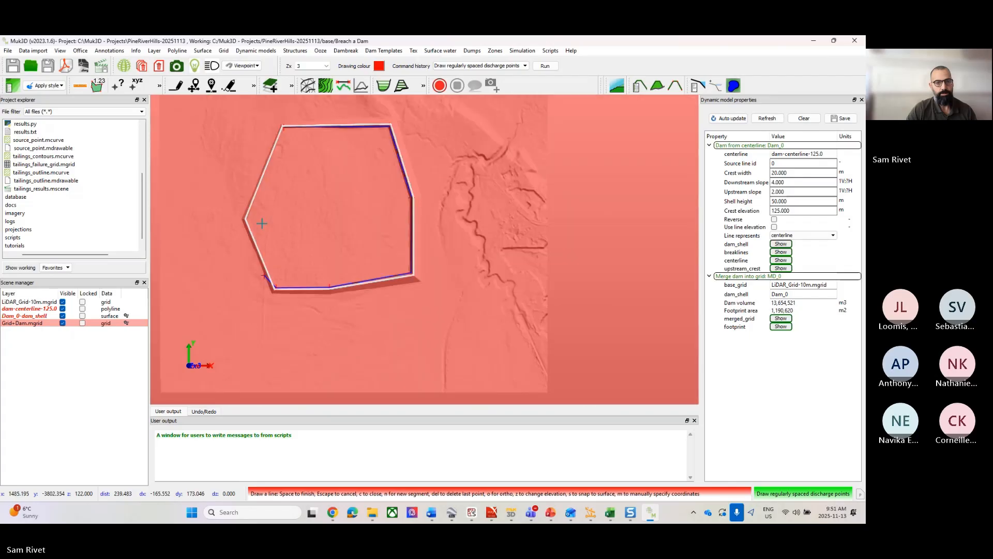
scroll(233, 165, up, 2)
scroll(262, 243, up, 5)
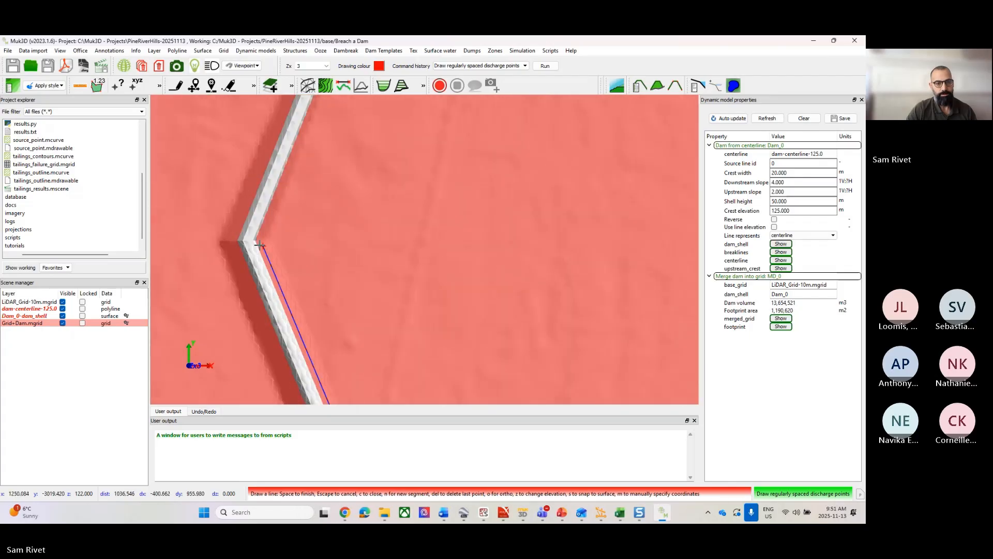
scroll(263, 232, down, 8)
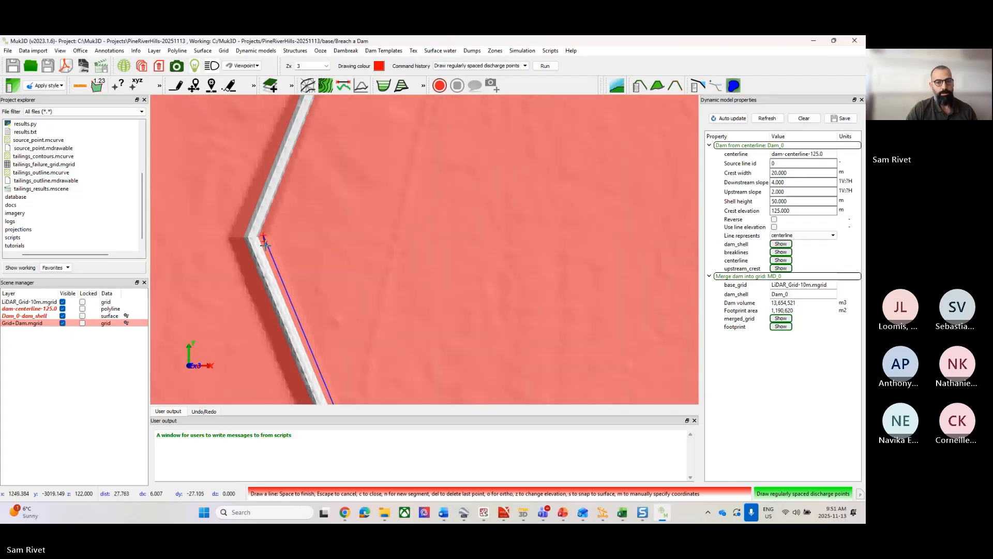
scroll(309, 209, up, 6)
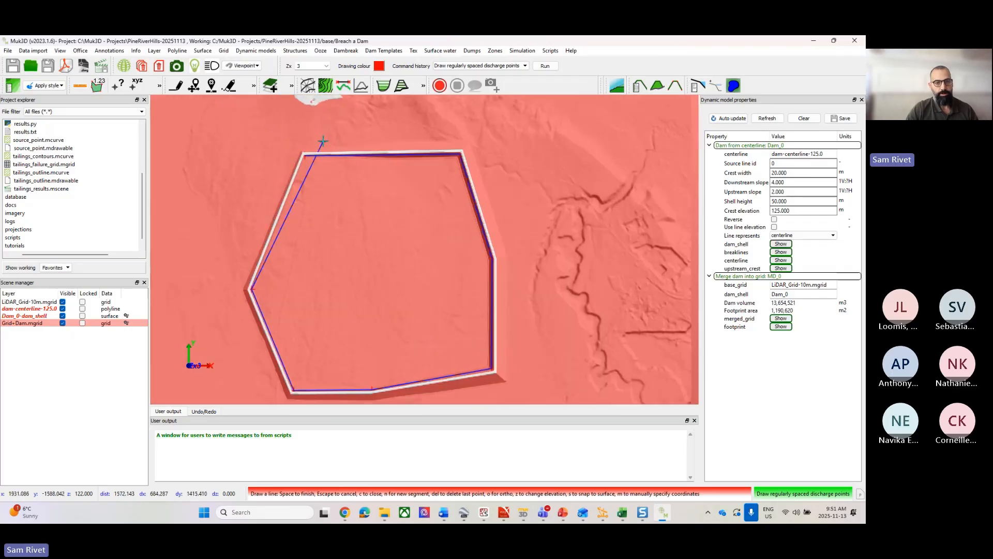
key(space)
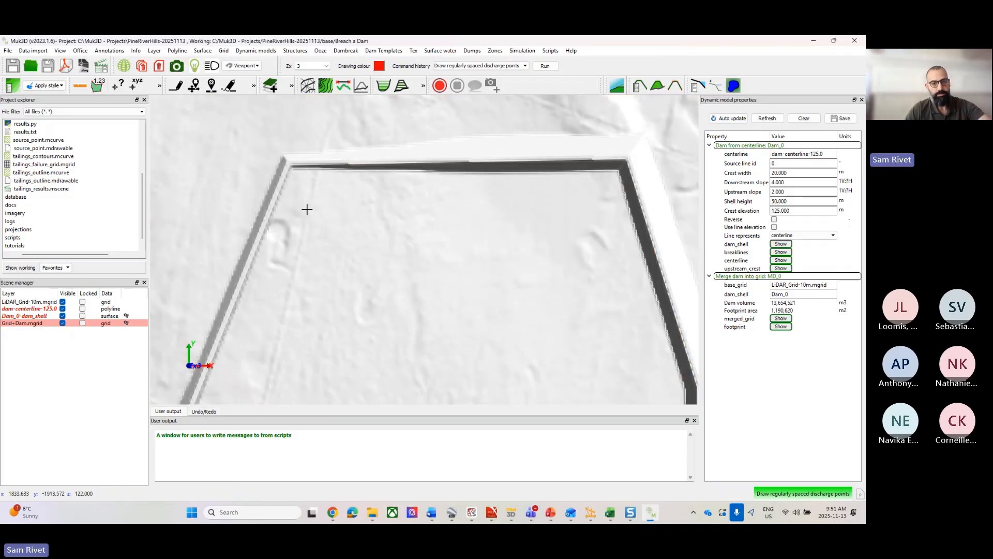
Save the discharge layer as a Muk3D curve named discharge and close the dynamic model properties.
right_click(37, 330)
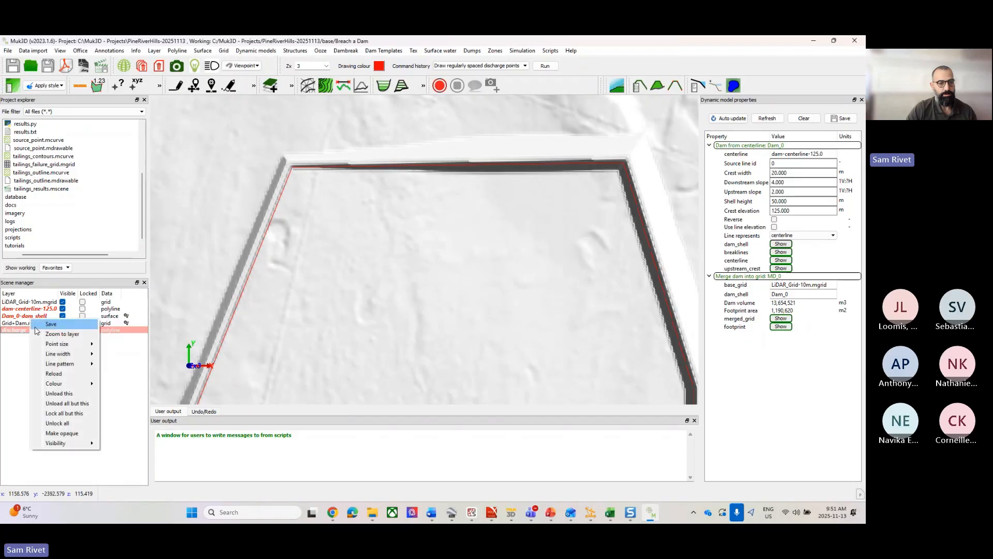
click(51, 323)
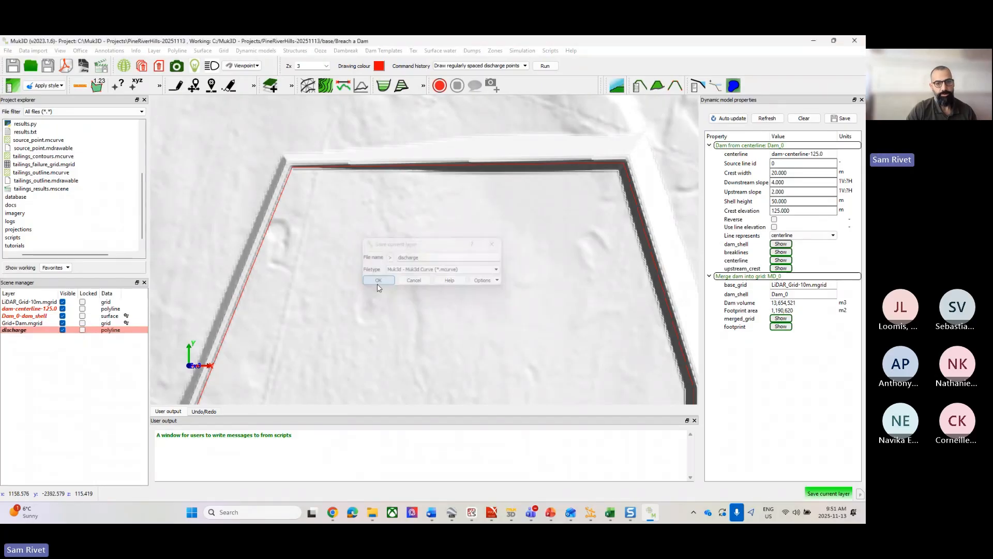
scroll(399, 271, down, 5)
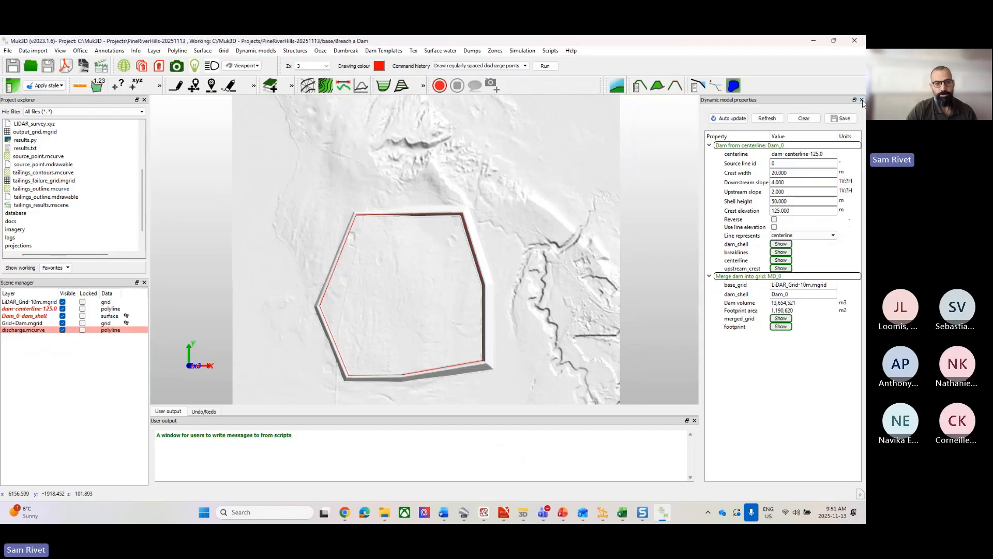
click(863, 103)
scroll(452, 282, up, 2)
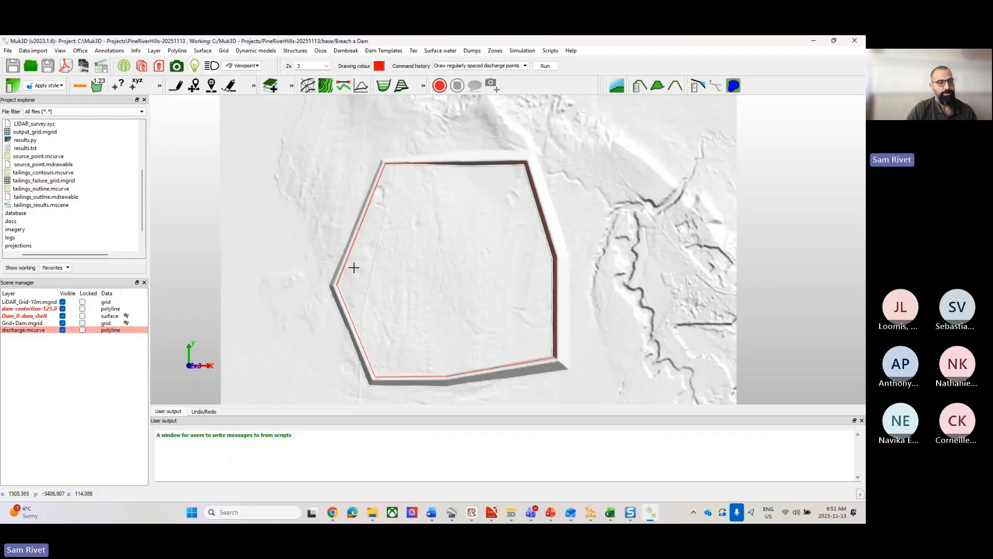
Add a new tailings entry named Tailings to the tailings database.
click(321, 51)
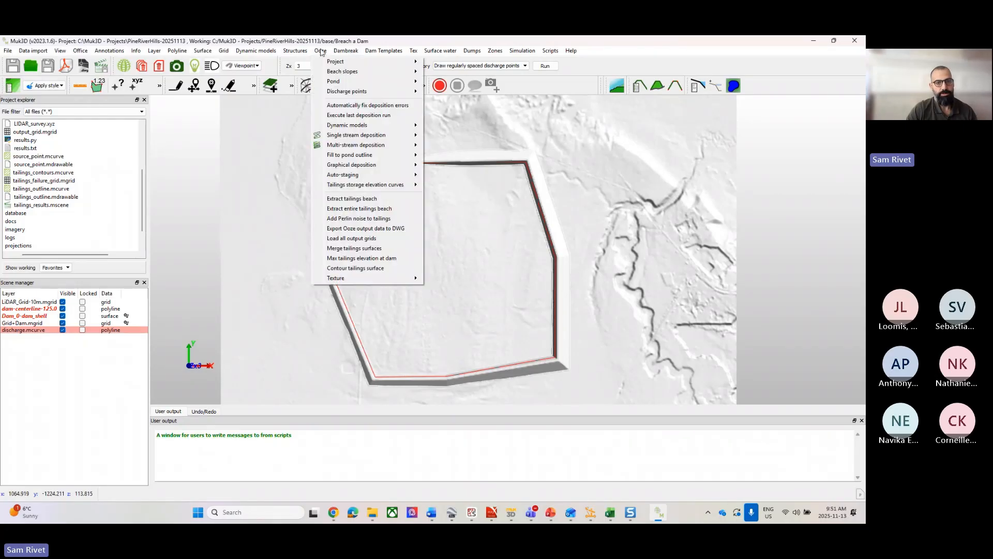
mouse_move(335, 62)
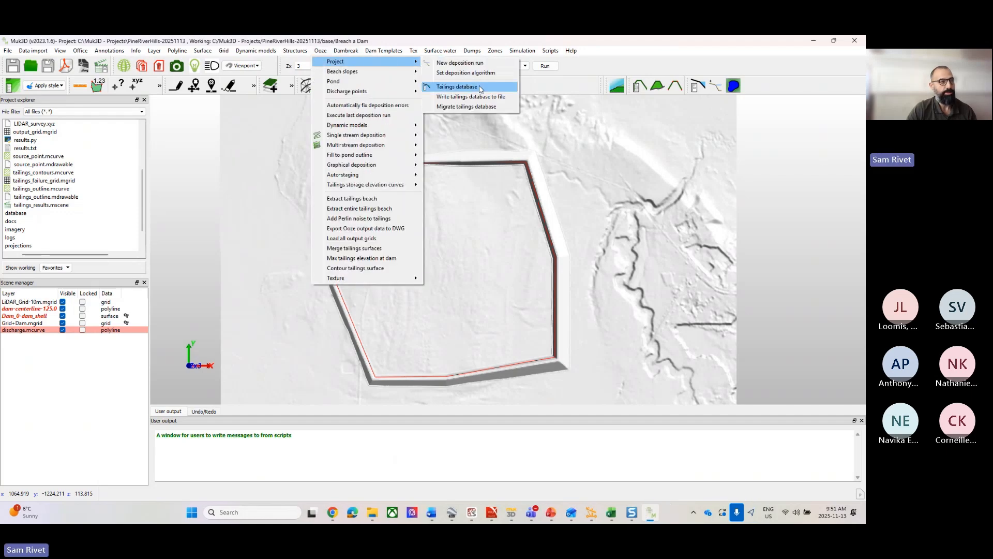
click(456, 87)
right_click(375, 211)
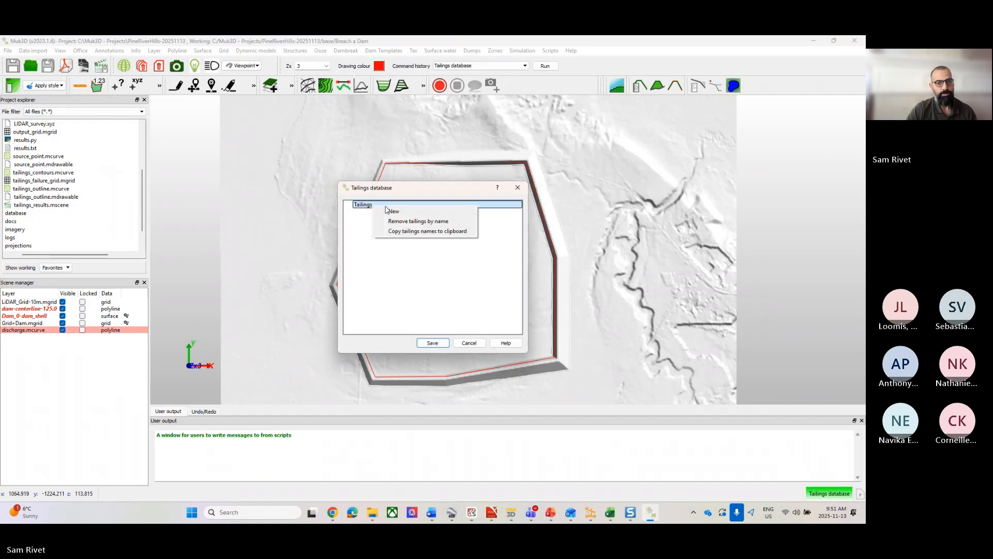
click(395, 214)
text(Tailings)
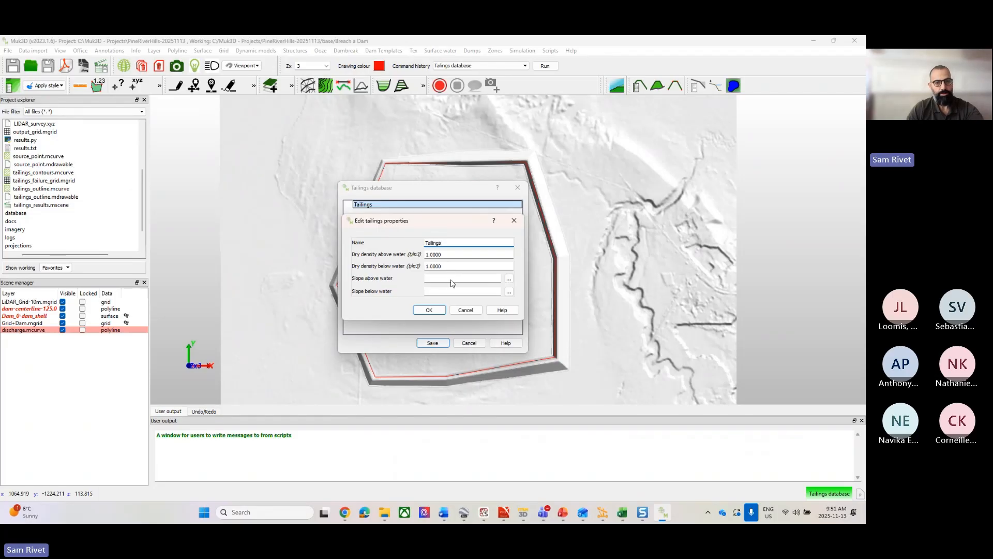
Set the new tailings' slope above water to a linear slope of 0.02.
click(509, 278)
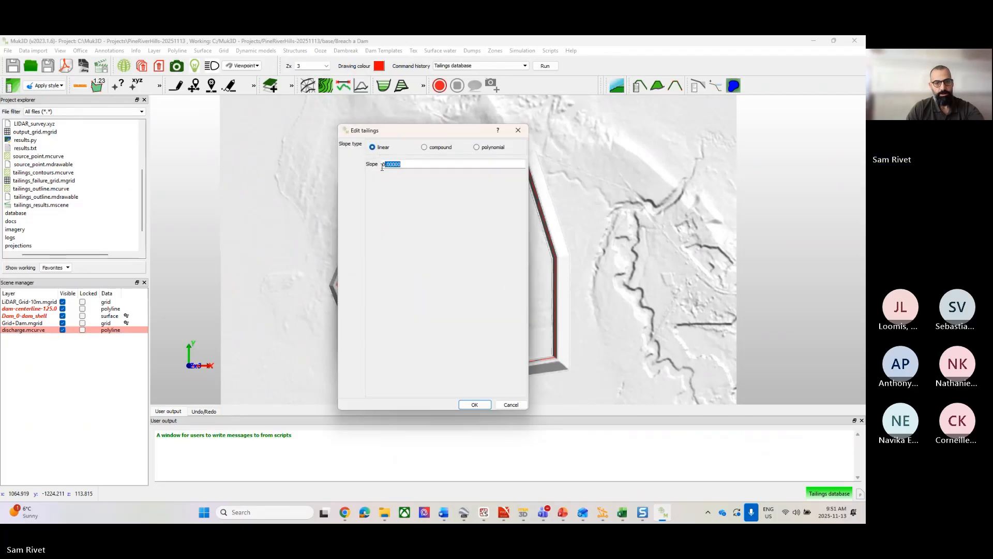
text(0.0)
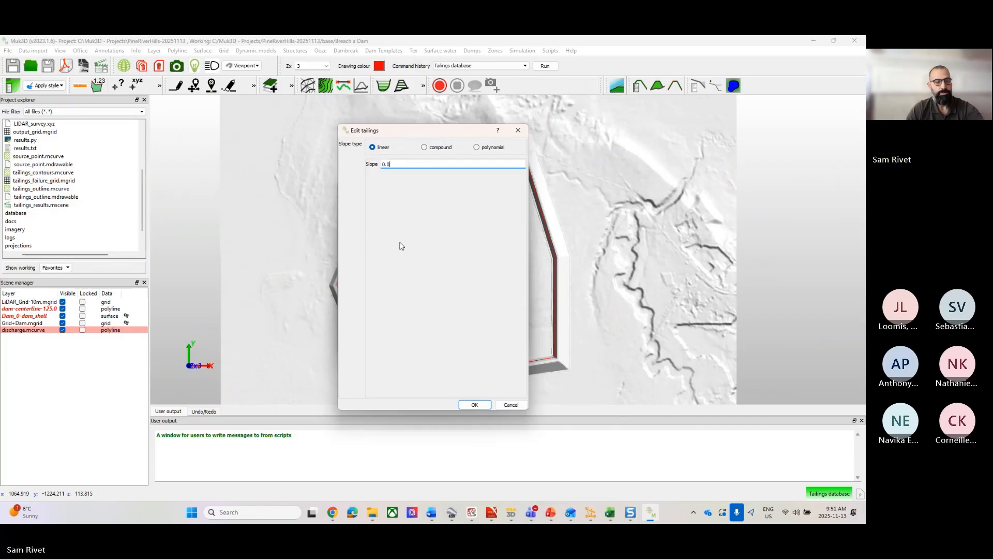
text(2)
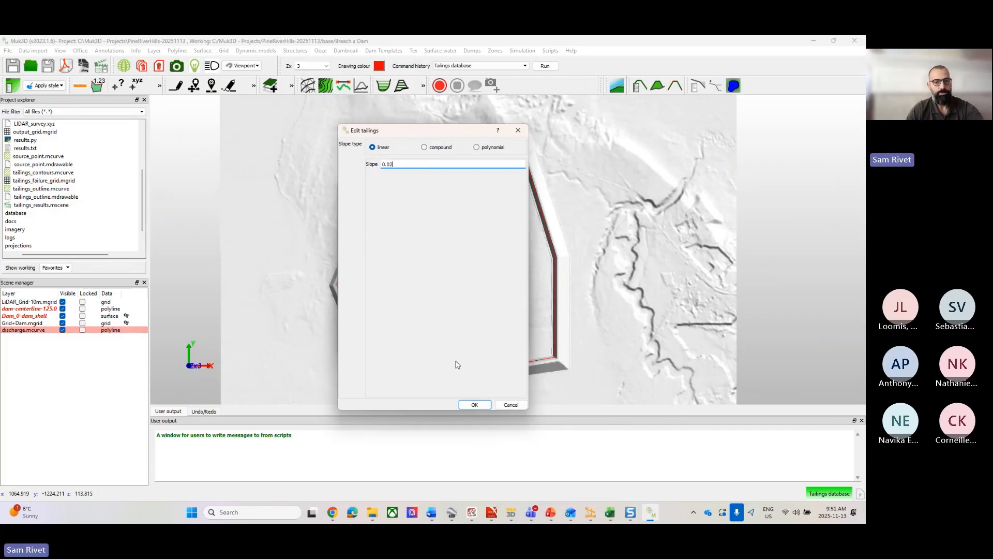
click(475, 405)
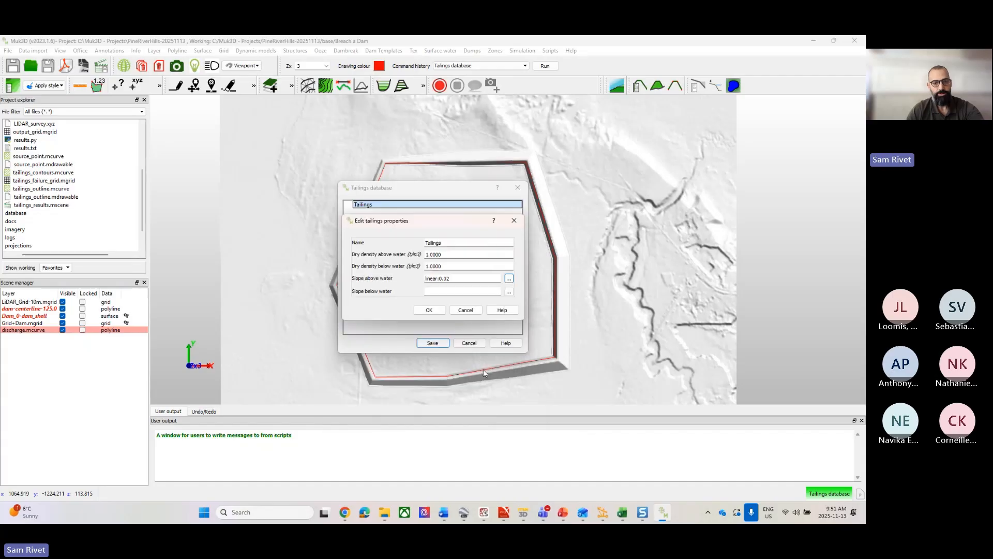
Set the tailings' slope below water to a linear slope of 0.03 and save the tailings database.
click(509, 292)
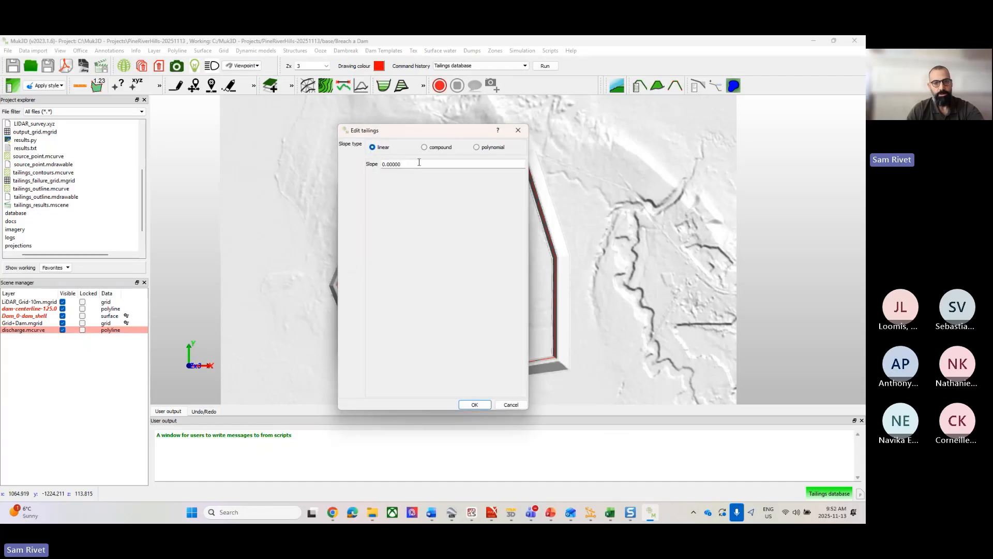
text(0.03)
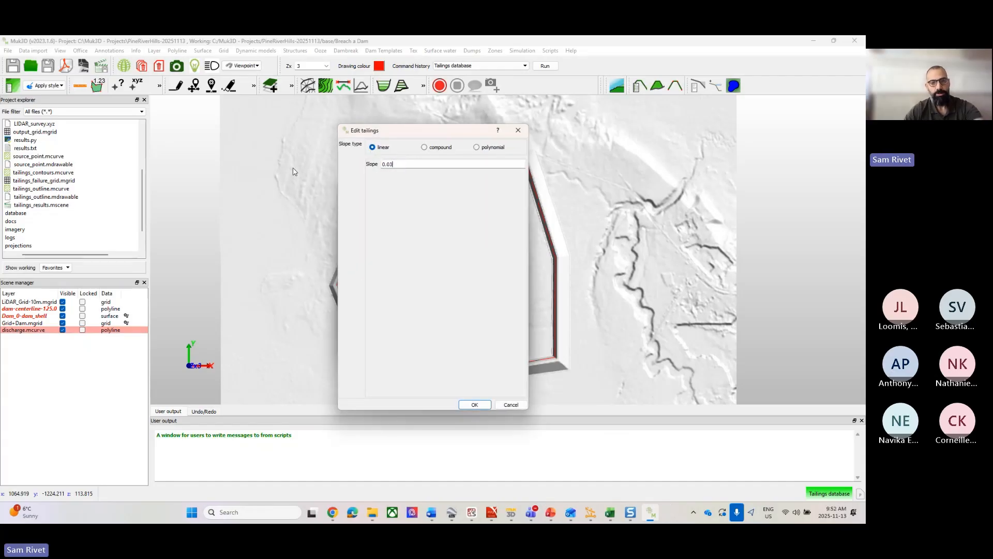
click(467, 407)
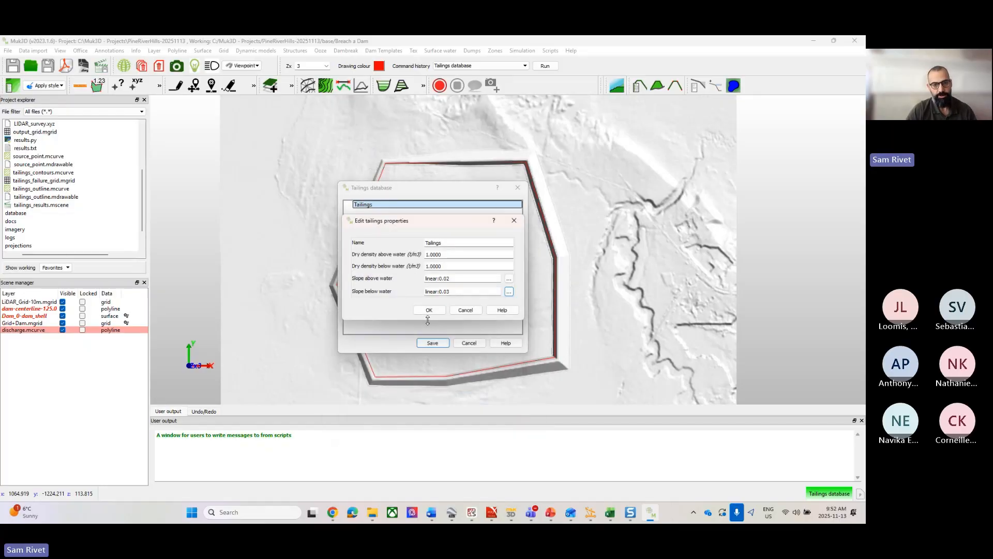
click(430, 311)
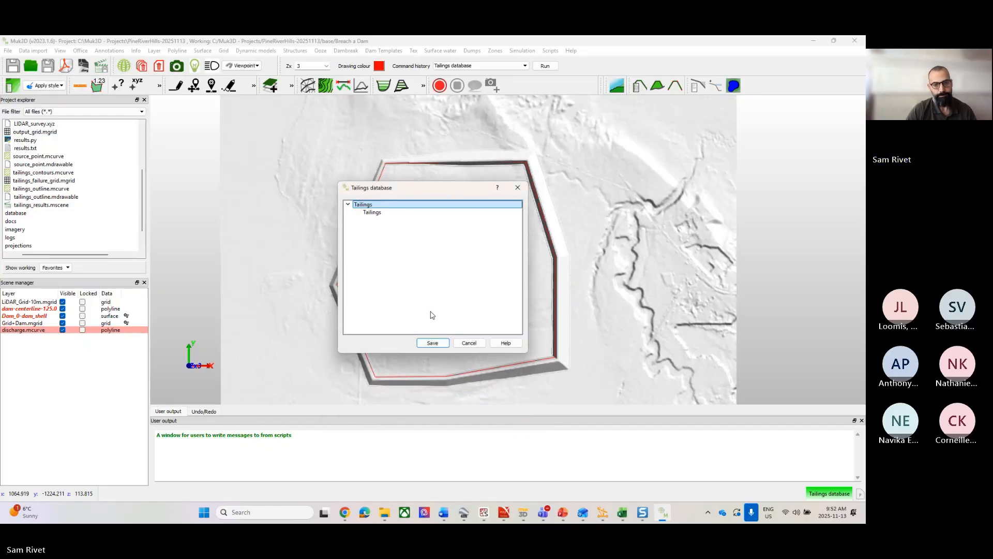
click(433, 343)
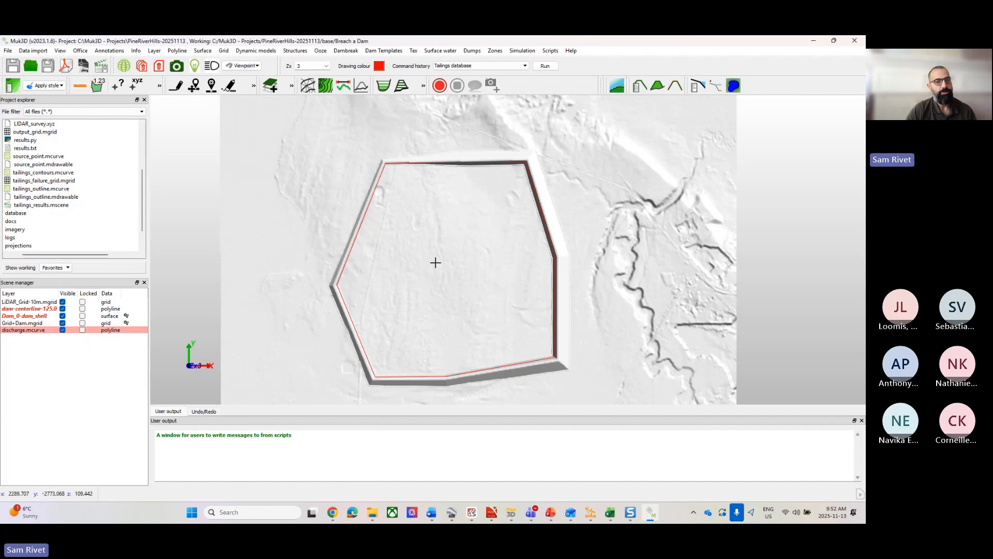
click(320, 51)
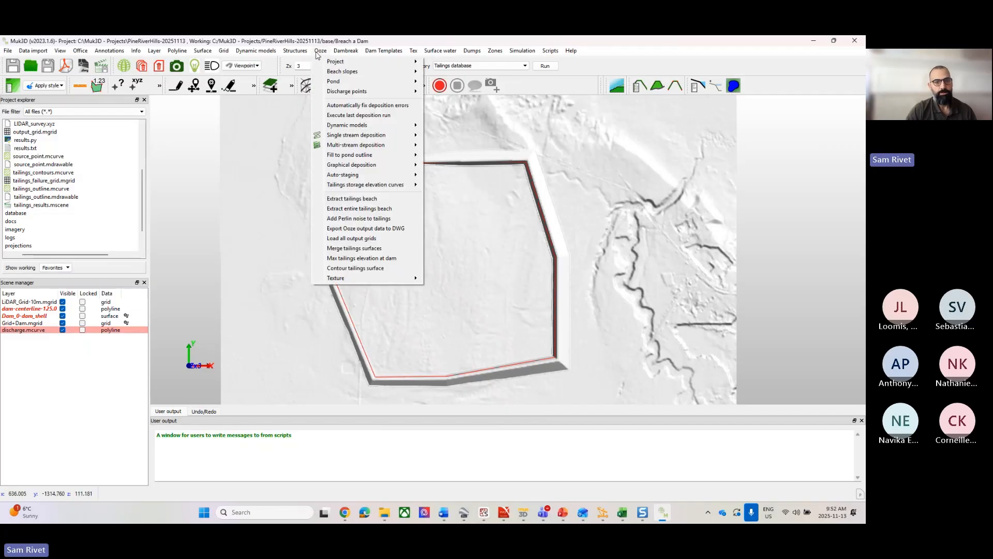
mouse_move(366, 136)
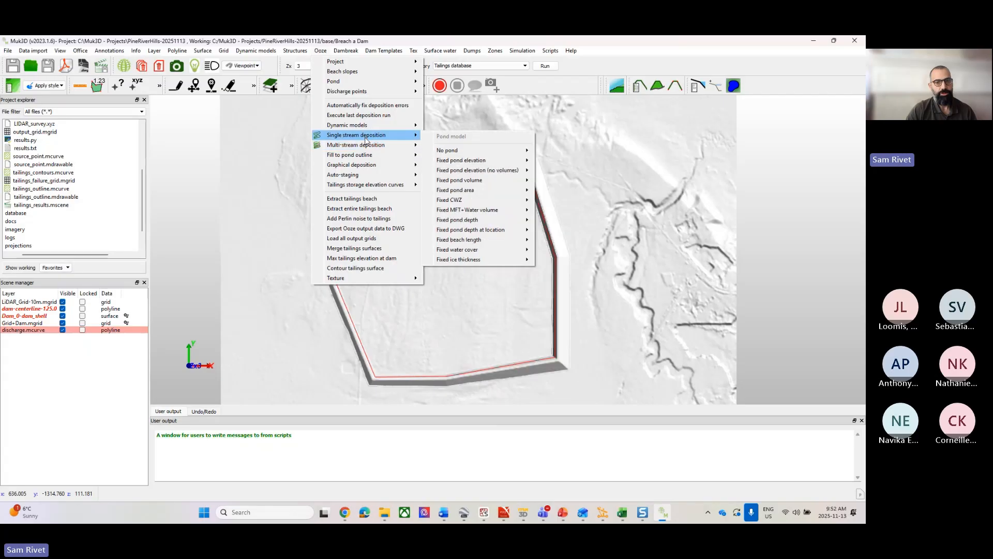
mouse_move(464, 152)
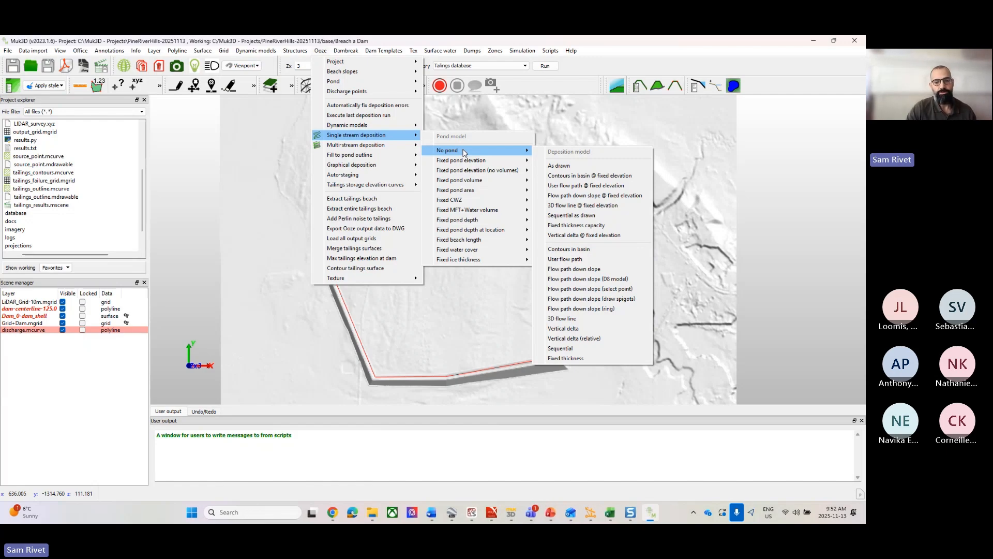
click(535, 520)
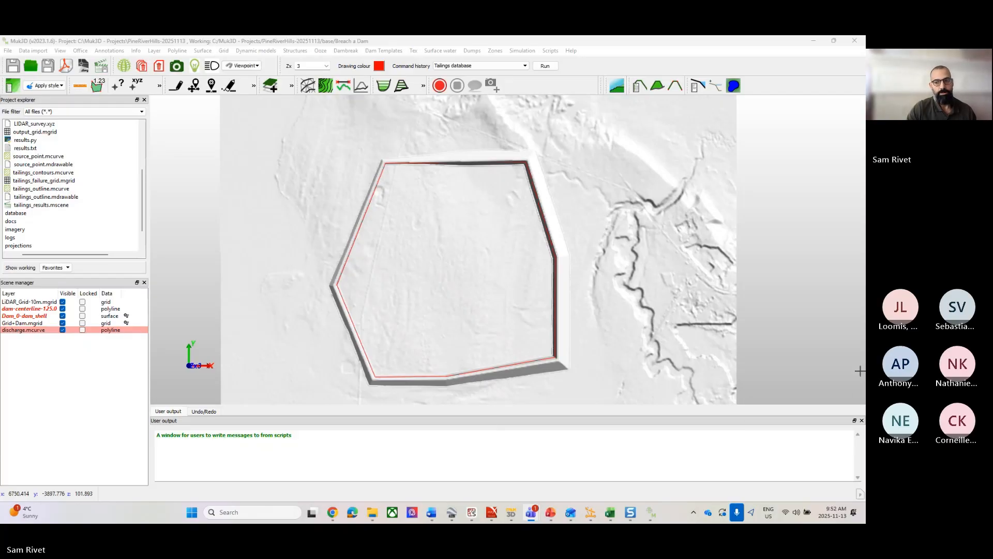
Run a single stream, no pond, as drawn deposition on Grid+Dam.mgrid with discharge.mcurve as discharge points and the Tailings material.
click(321, 51)
mouse_move(400, 138)
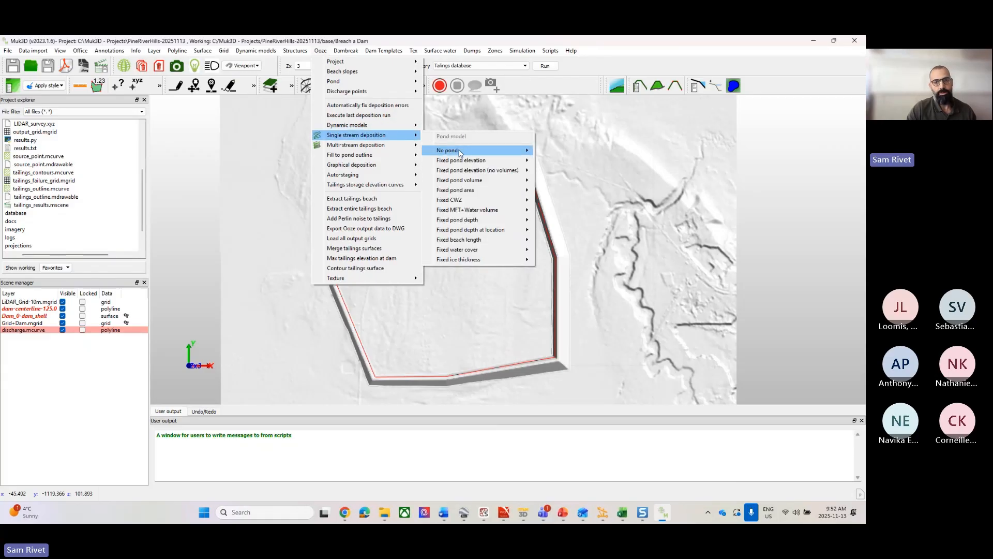
click(592, 171)
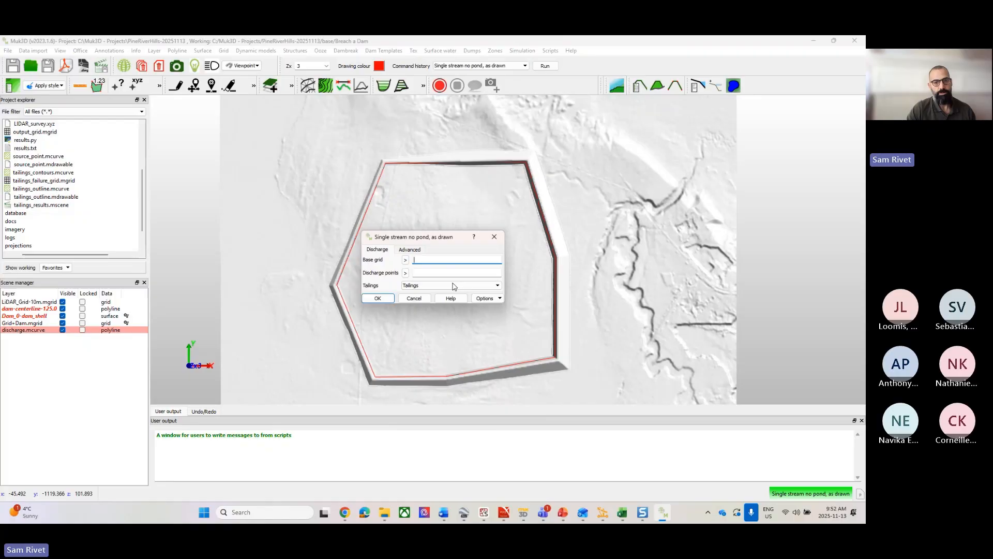
click(405, 260)
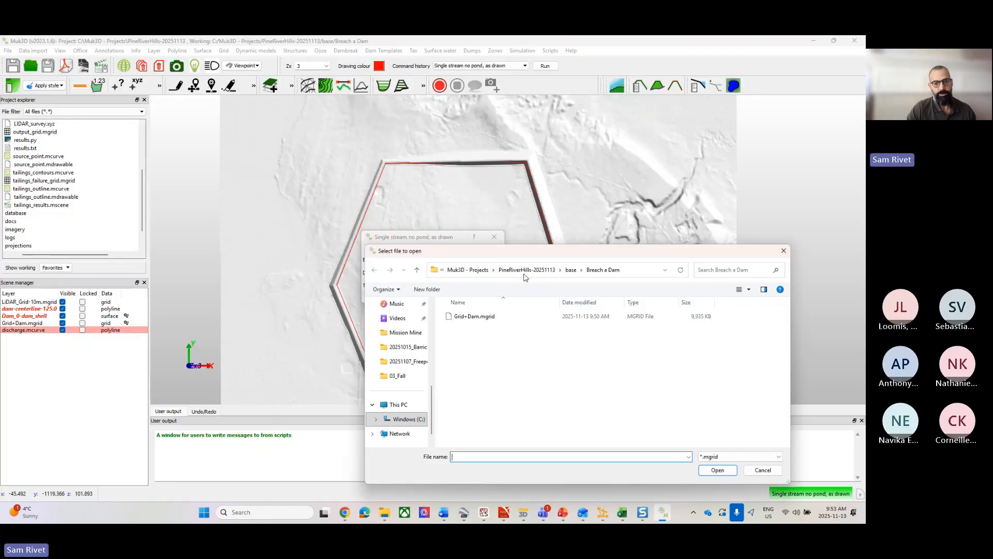
double_click(479, 319)
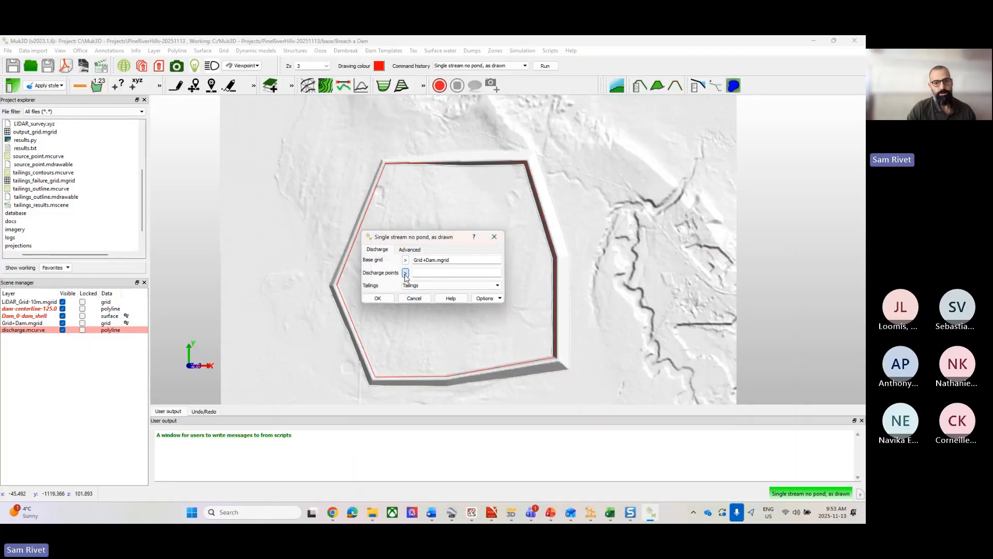
click(405, 273)
double_click(462, 317)
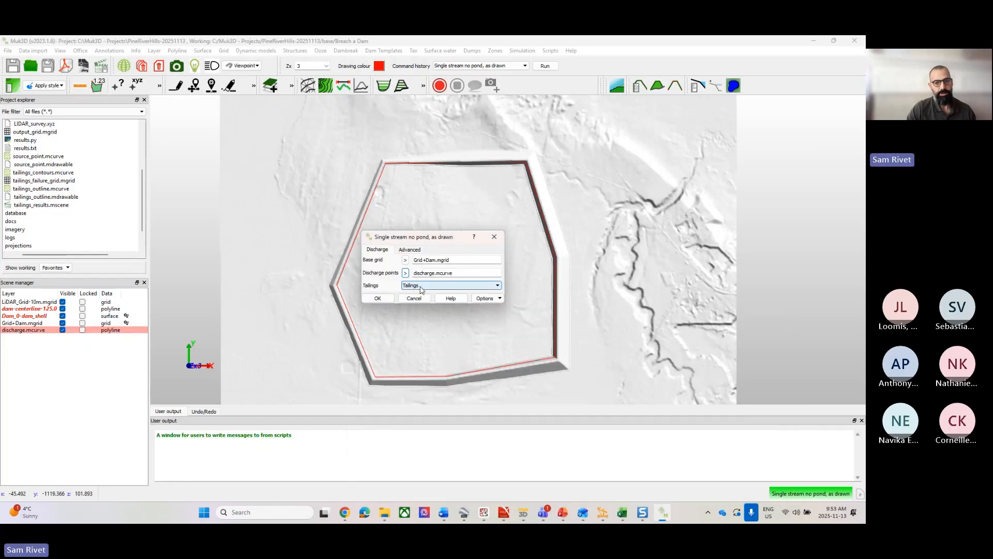
click(412, 287)
click(411, 294)
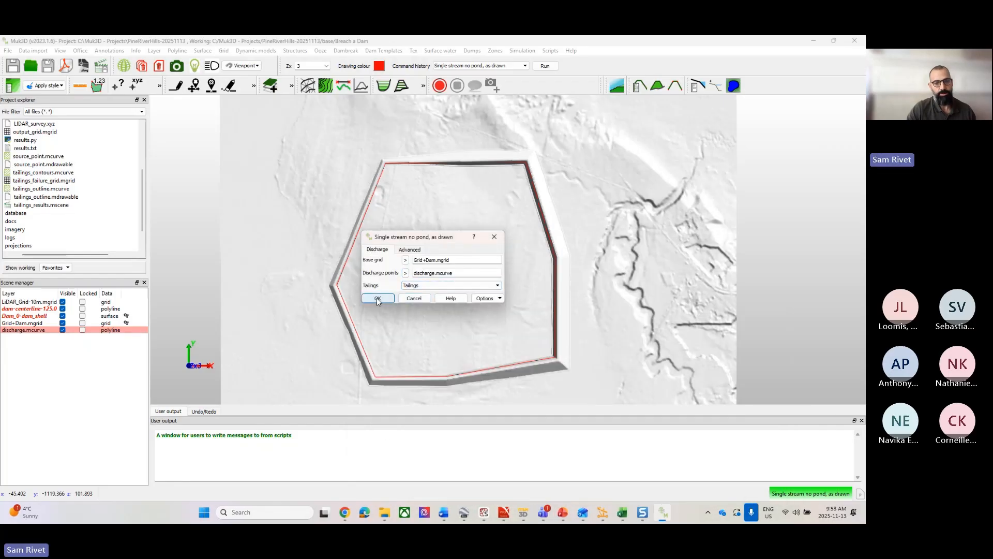
click(380, 298)
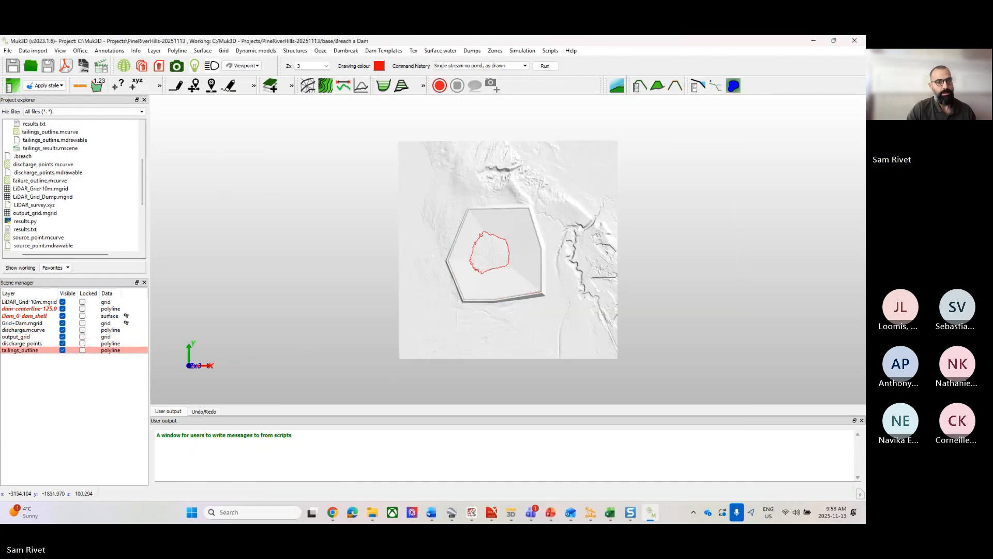
Review the deposition output text and examine the tailings surface inside the dam, then close the output window.
drag(484, 155, 298, 84)
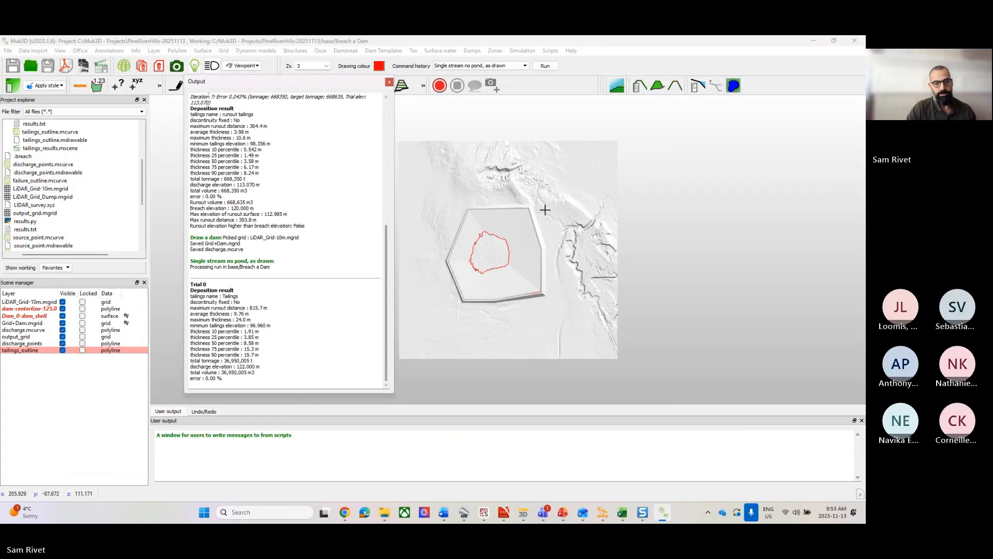
scroll(545, 210, up, 5)
middle_drag(580, 224, 495, 172)
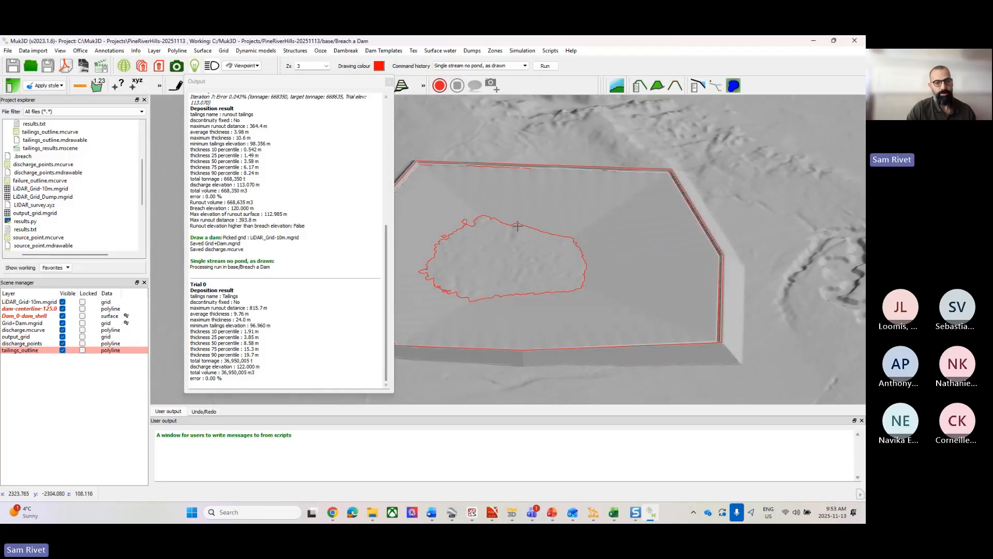
middle_drag(506, 214, 535, 259)
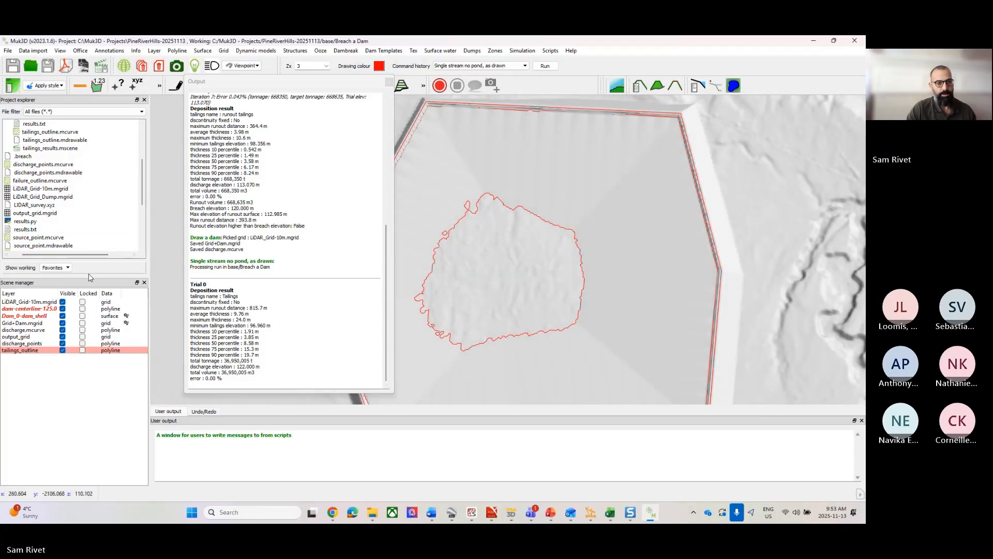
scroll(52, 196, up, 4)
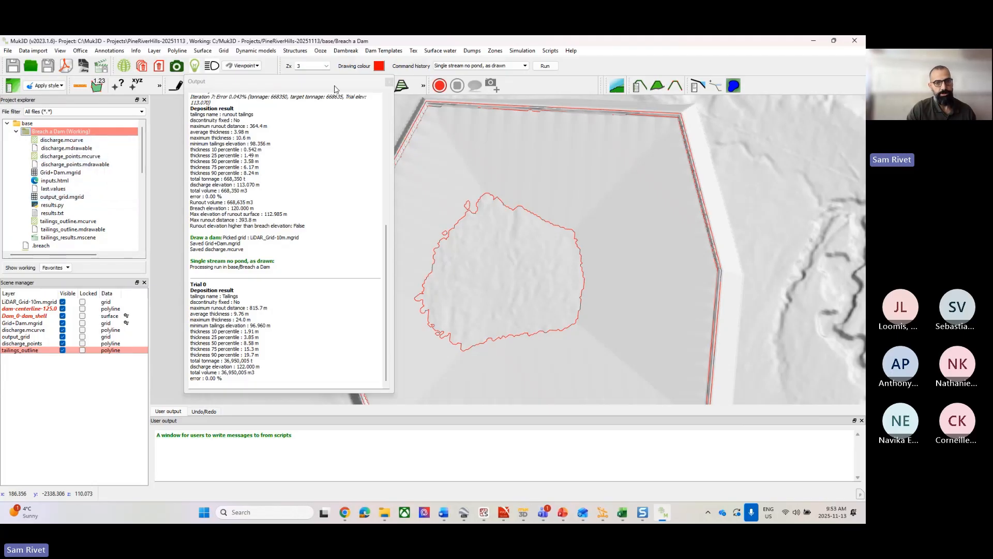
click(388, 81)
scroll(486, 250, down, 5)
scroll(517, 264, down, 5)
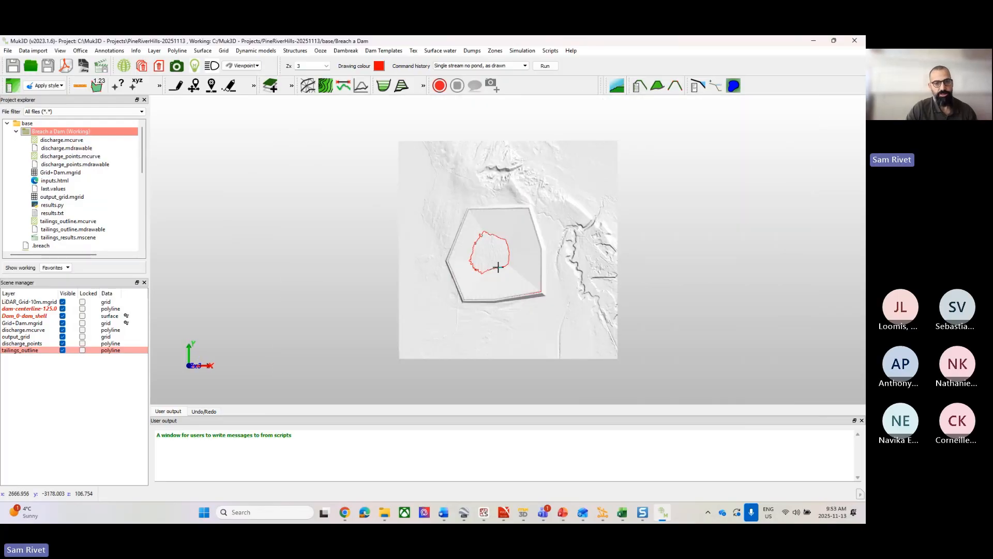
scroll(498, 267, up, 3)
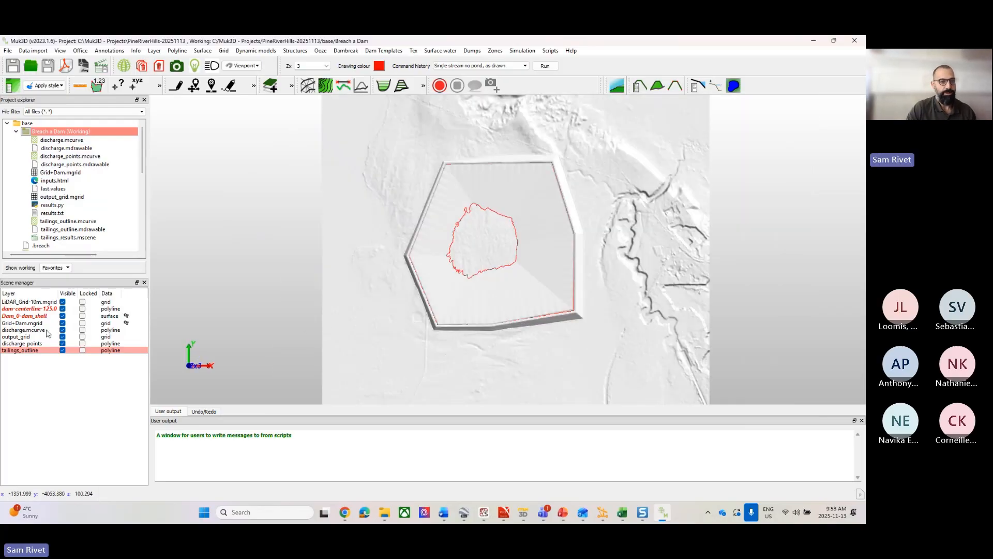
Unload all layers from the scene, including the dam centerline and the dam shell.
click(52, 302)
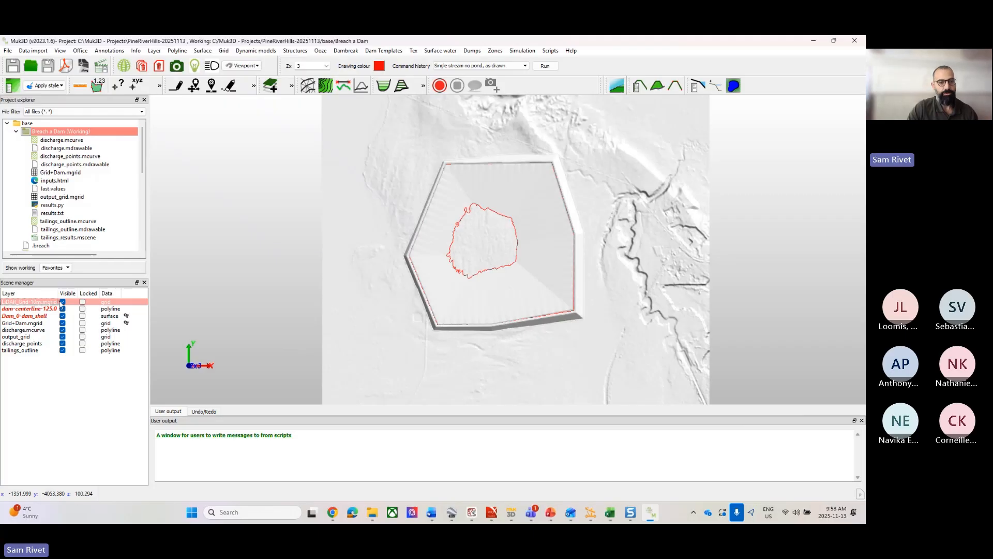
click(43, 309)
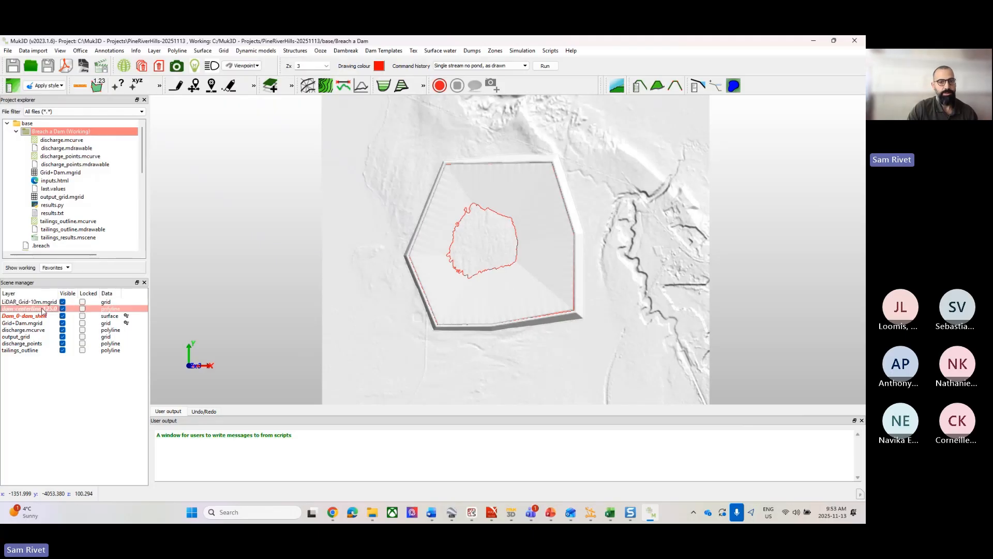
right_click(44, 310)
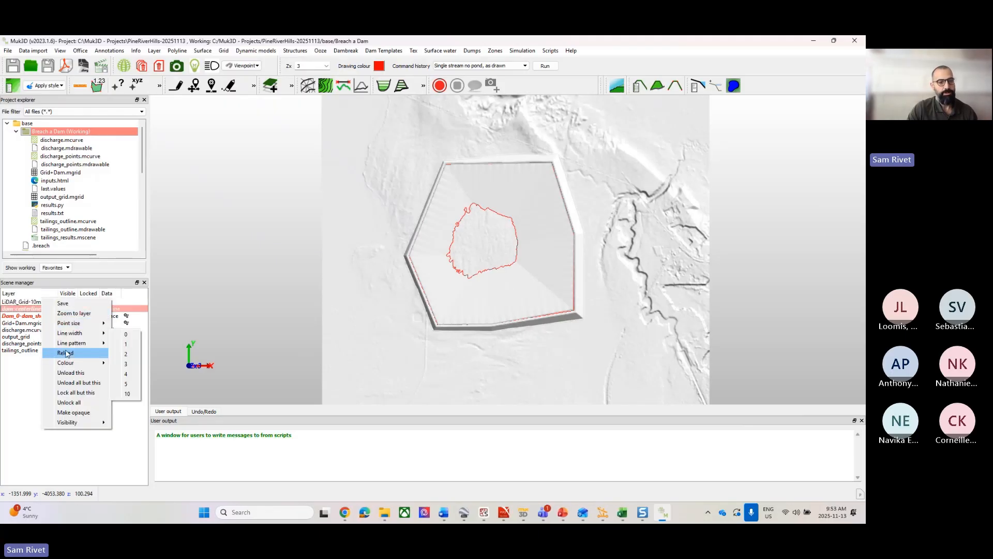
click(71, 373)
click(35, 310)
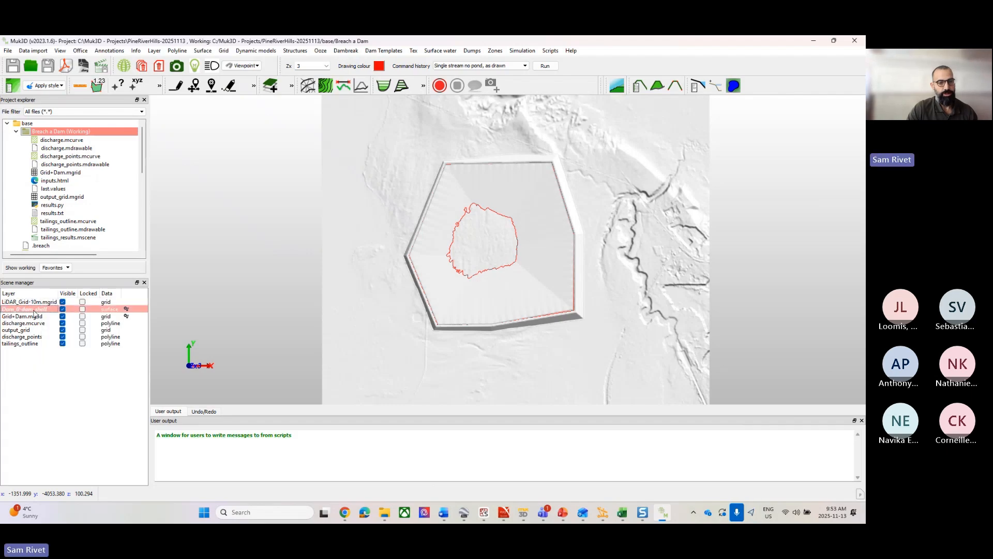
right_click(35, 310)
click(65, 354)
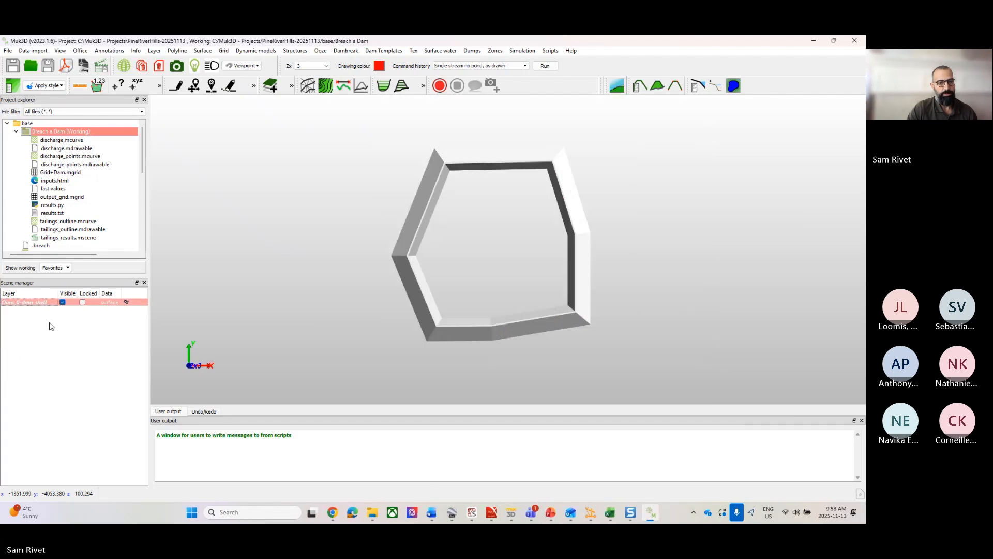
click(217, 235)
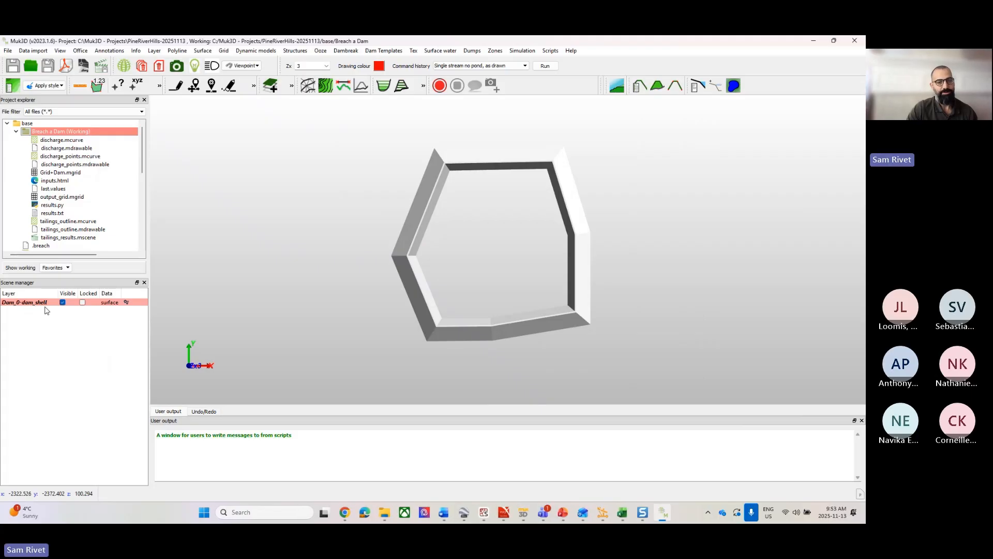
right_click(48, 302)
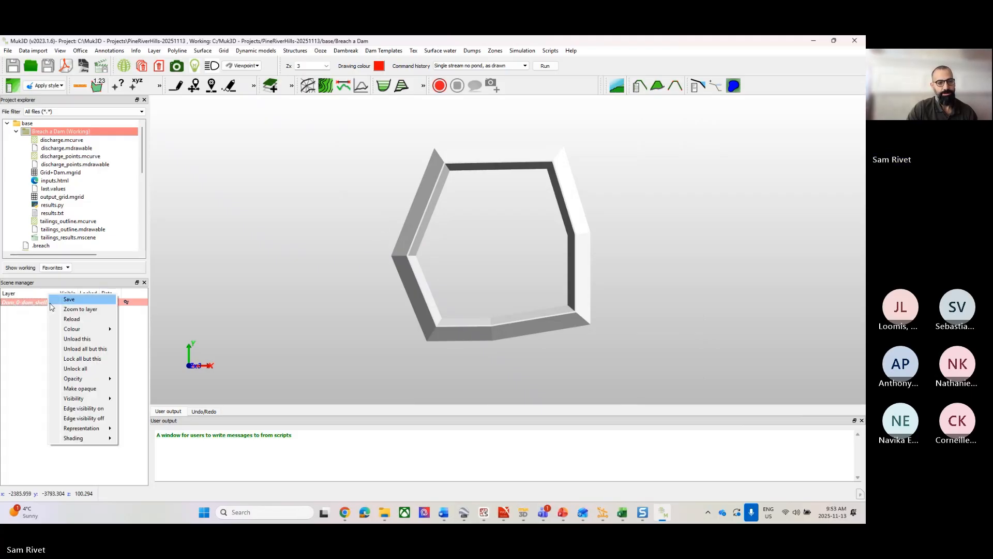
click(77, 338)
Load Grid+Dam.mgrid and output_grid.mgrid from the Breach a Dam folder and LiDAR_Grid-10m.mgrid from the base folder into the scene.
drag(52, 173, 467, 185)
drag(62, 196, 454, 291)
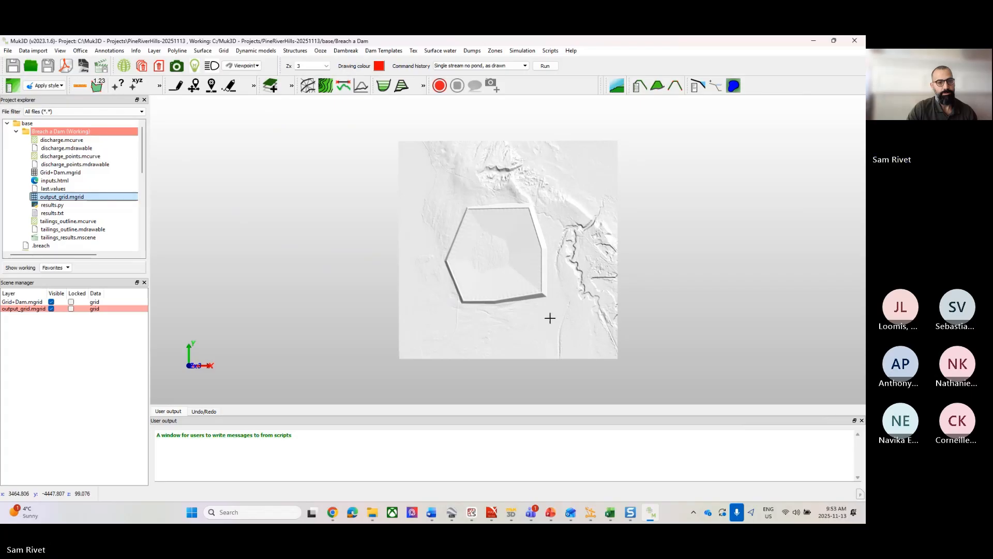
scroll(39, 206, down, 4)
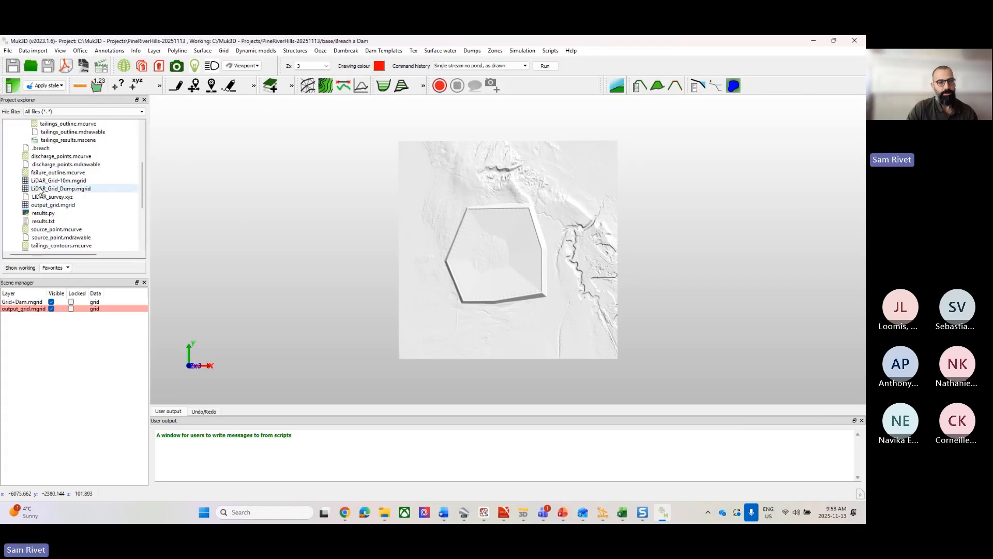
click(47, 182)
drag(48, 182, 433, 262)
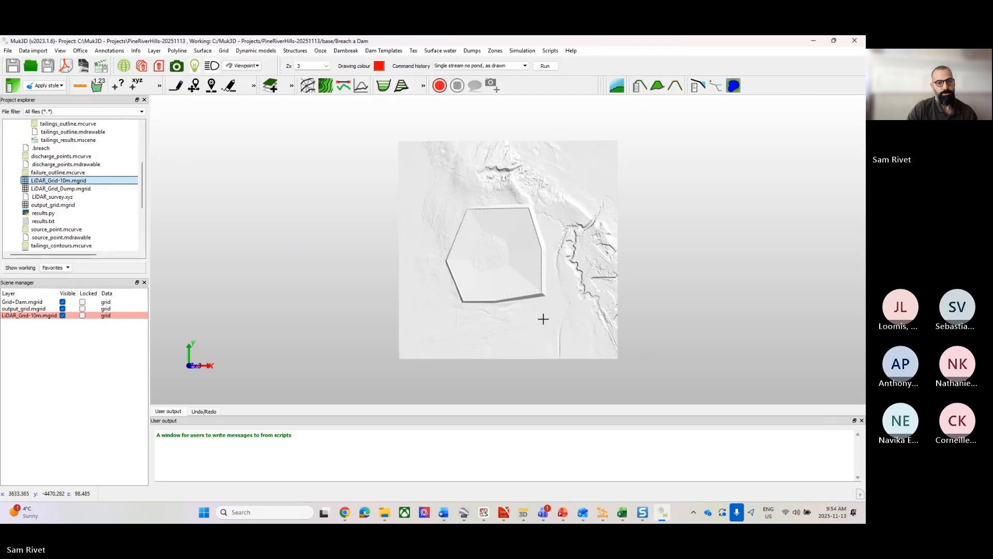
scroll(536, 295, up, 1)
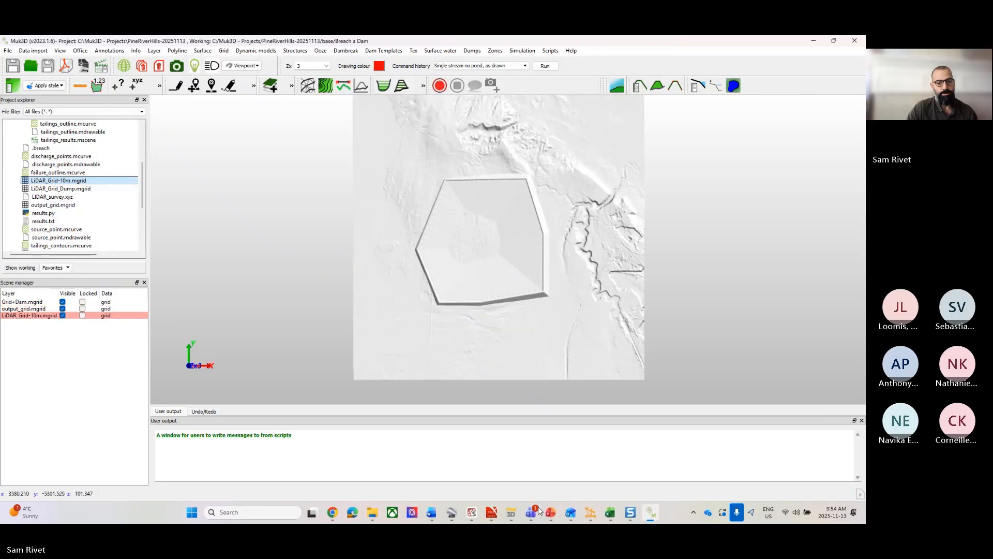
mouse_move(534, 513)
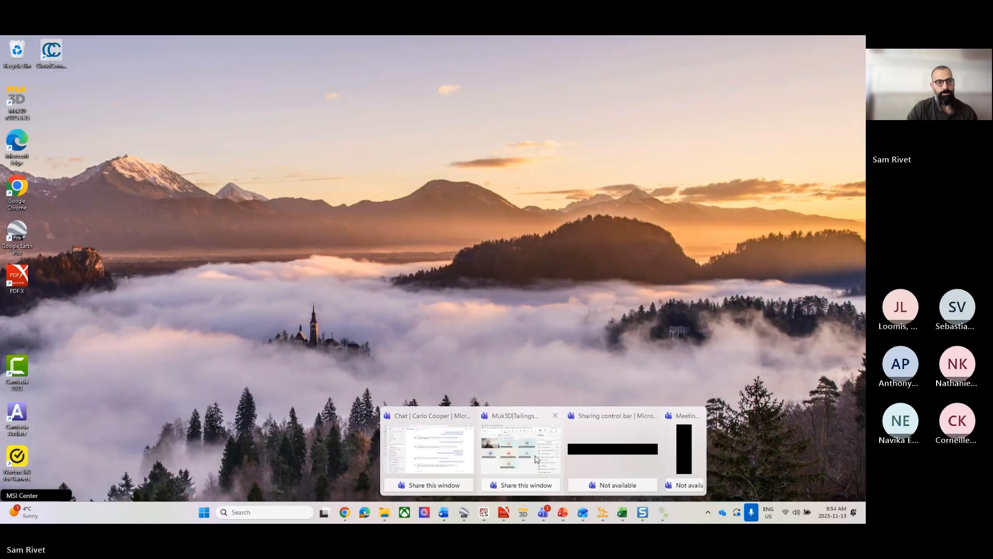
click(535, 454)
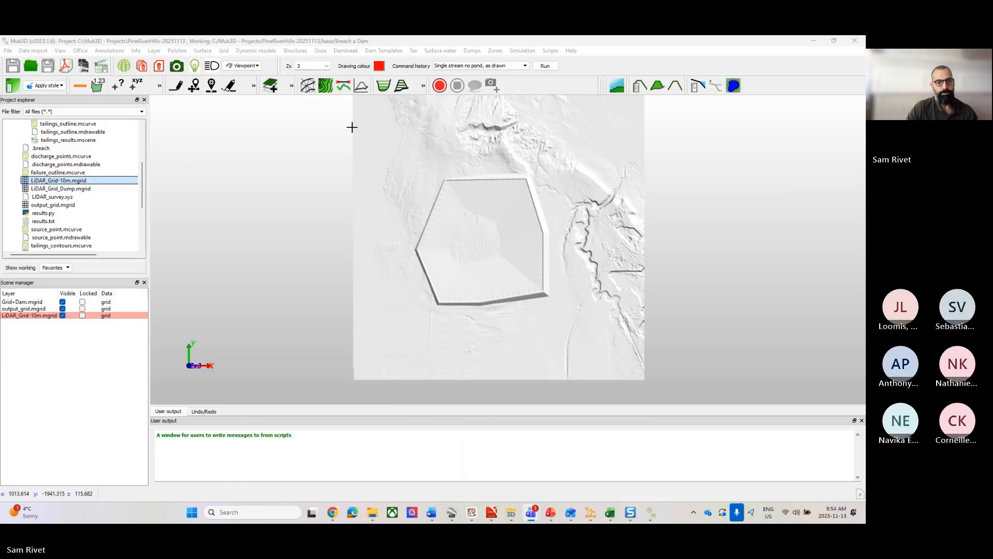
Start breaching a tailings dam with a runout slope of 4% and a failure slope of 5%.
click(347, 51)
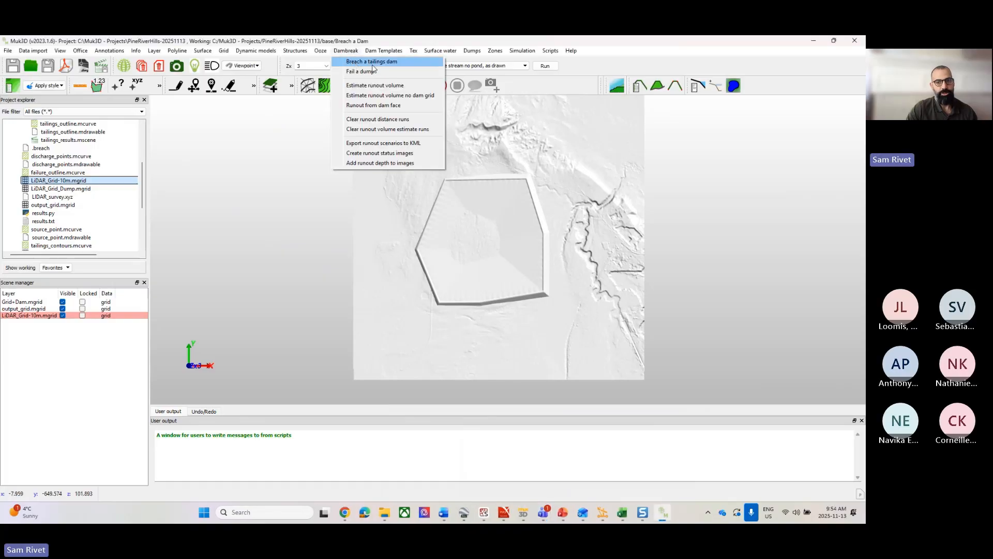
click(369, 64)
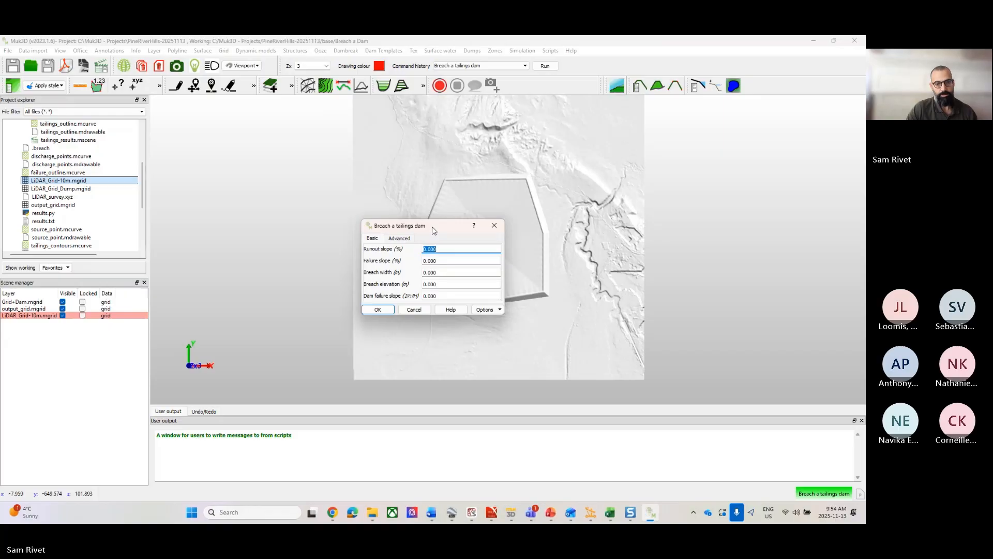
drag(434, 230, 321, 174)
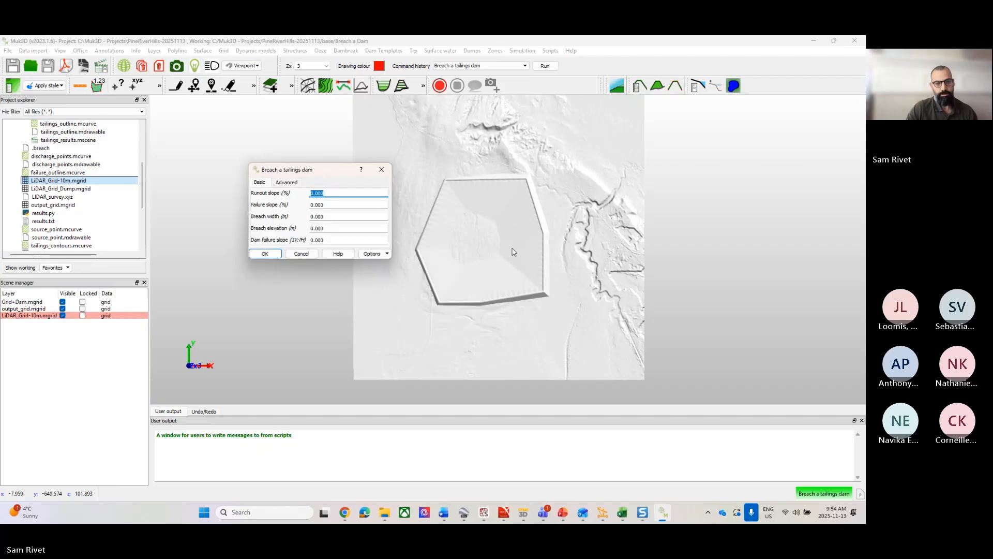
click(805, 206)
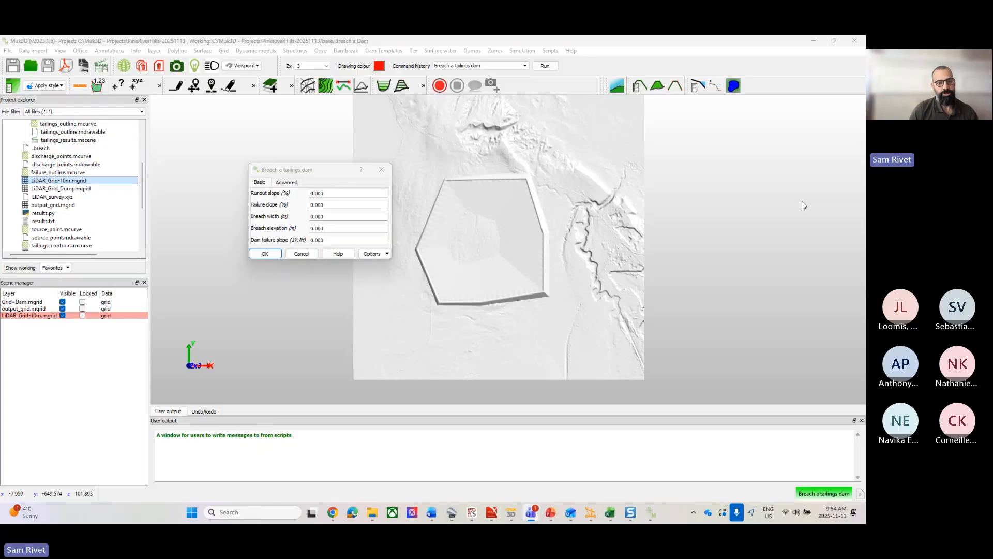
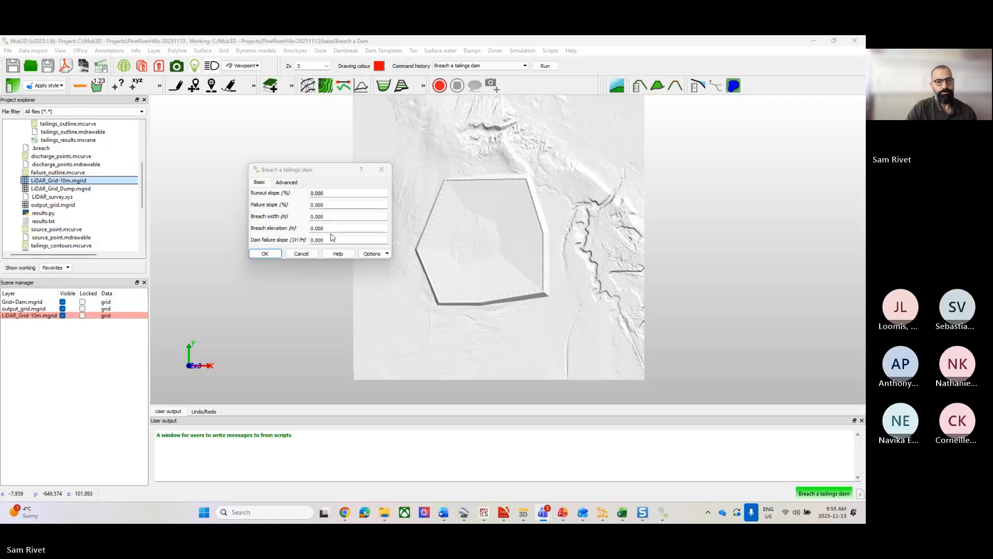
click(336, 193)
drag(318, 193, 310, 193)
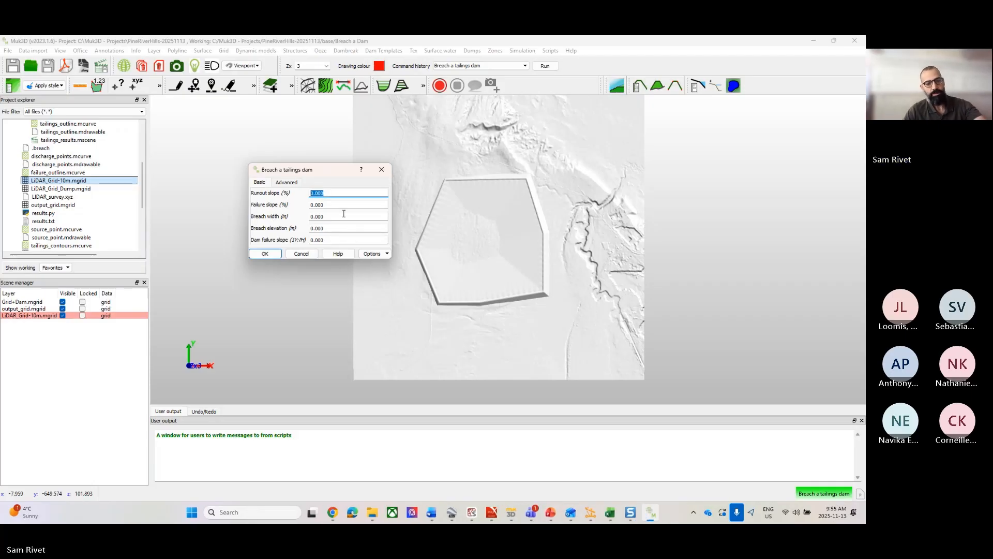
text(4)
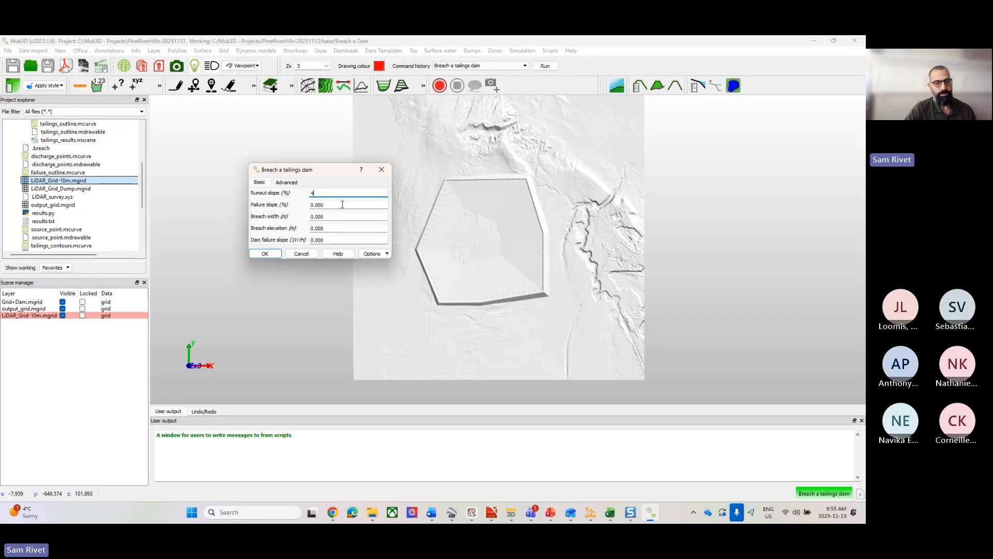
click(342, 204)
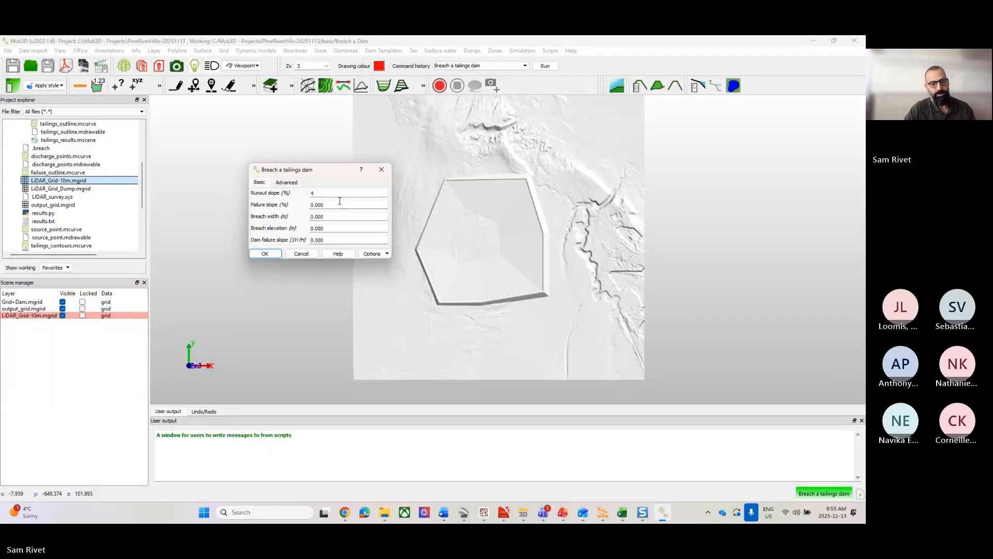
double_click(320, 205)
text(5)
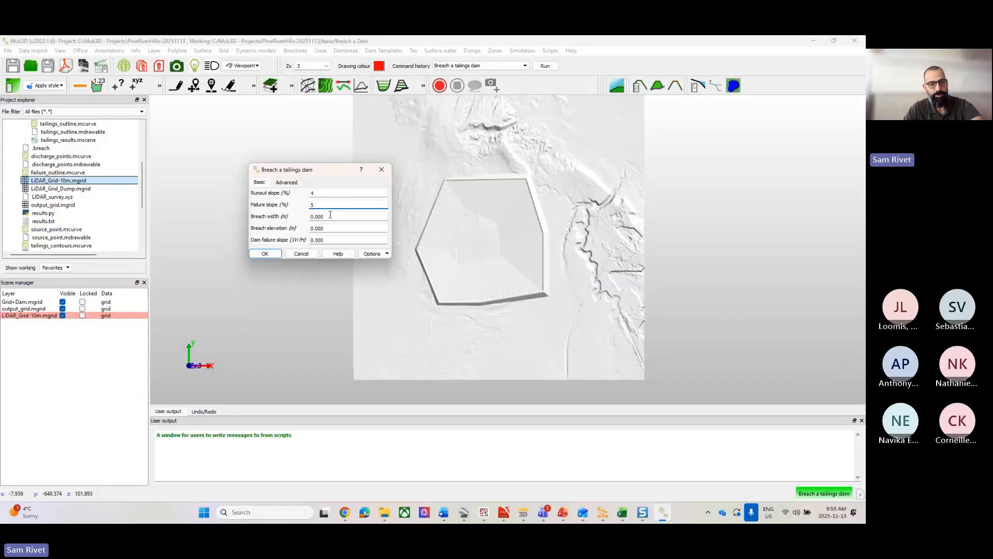
Set the breach width to 50 m, breach elevation to 110 m and dam failure slope to 3, and accept the parameters.
double_click(320, 216)
text(50)
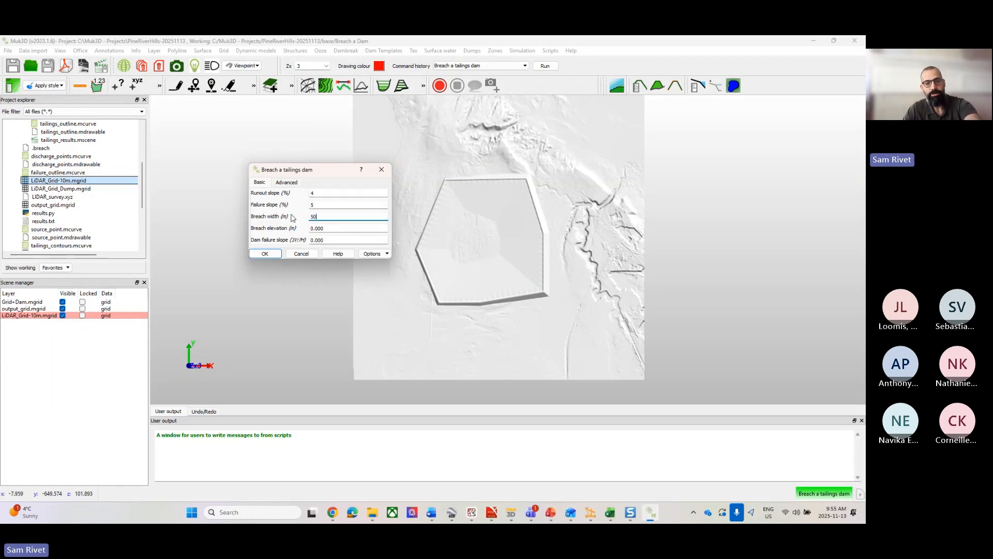
double_click(328, 229)
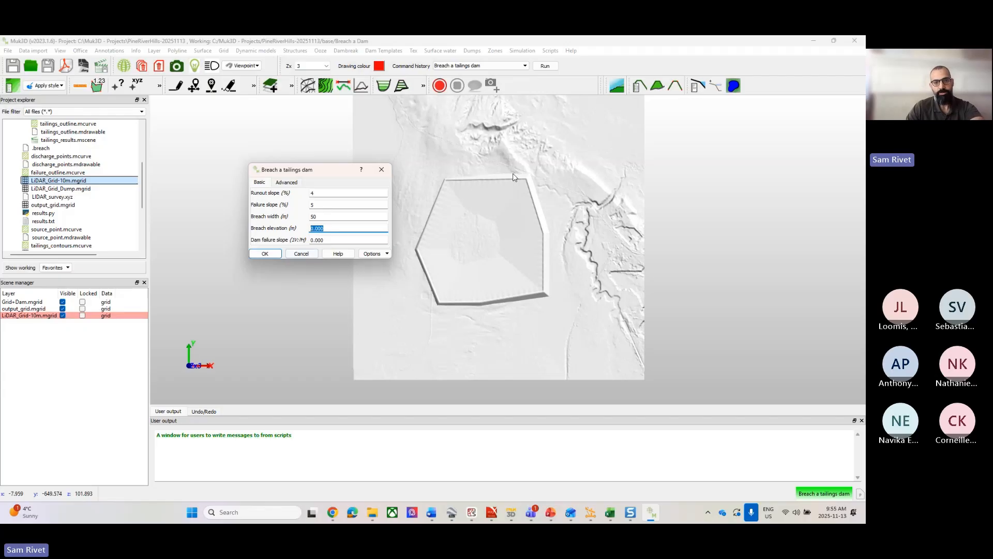
text(110)
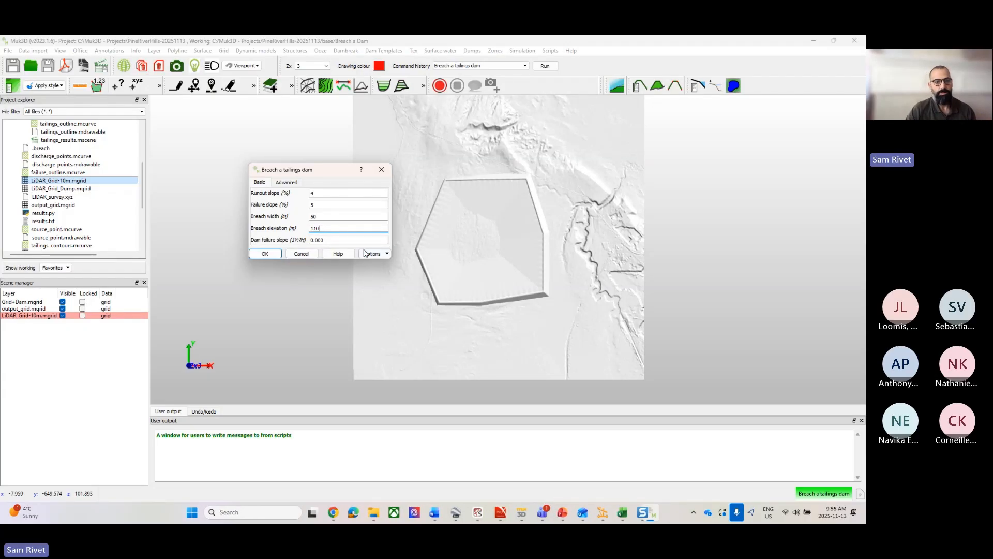
key(Tab)
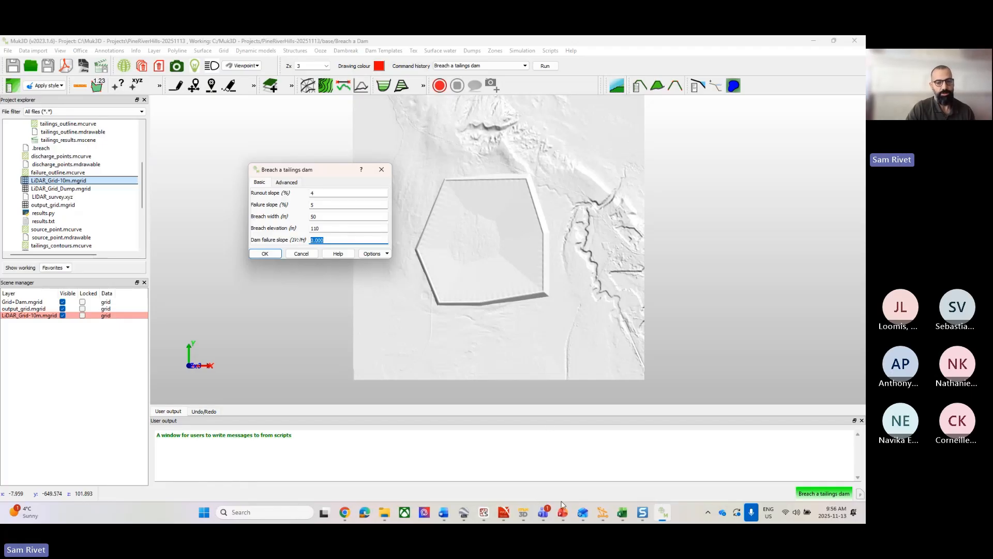
click(320, 205)
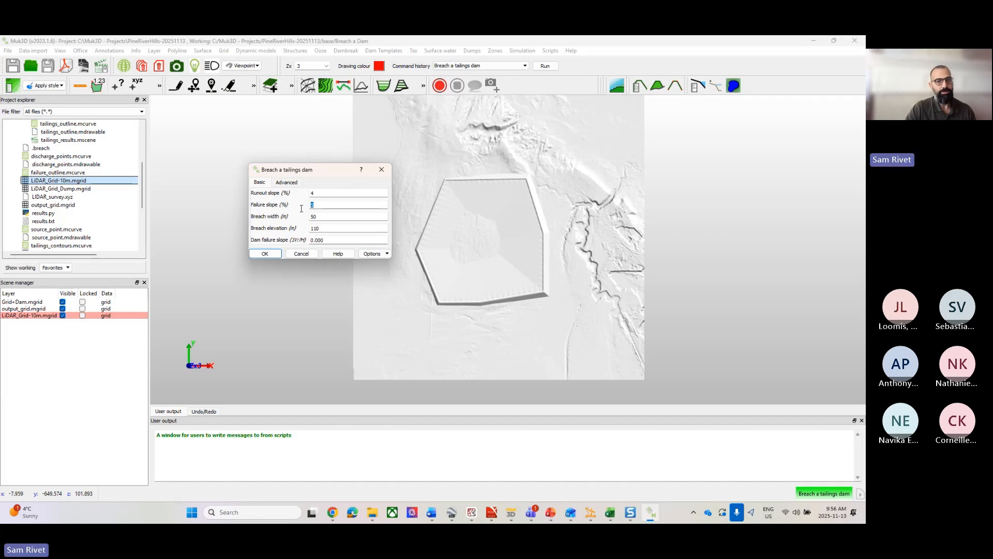
click(331, 239)
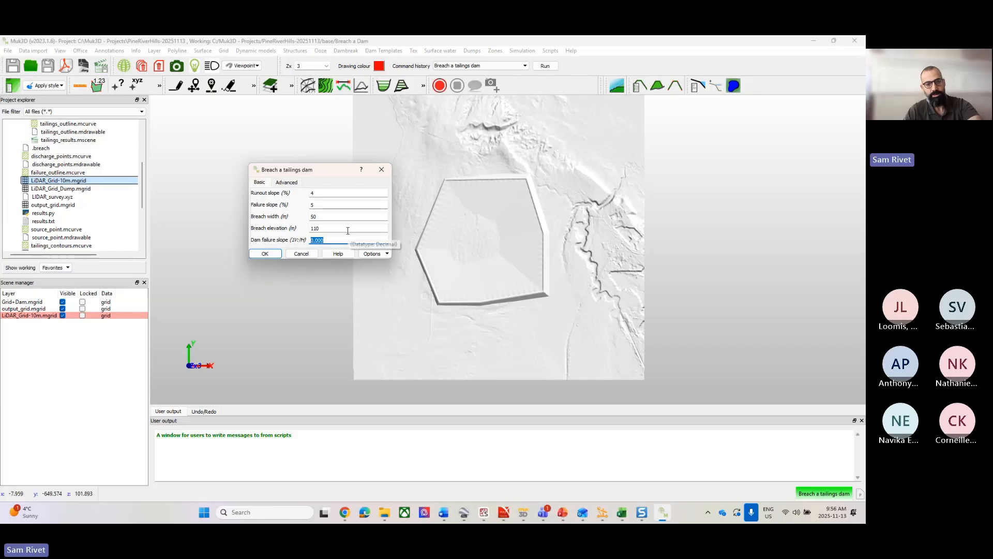
text(3)
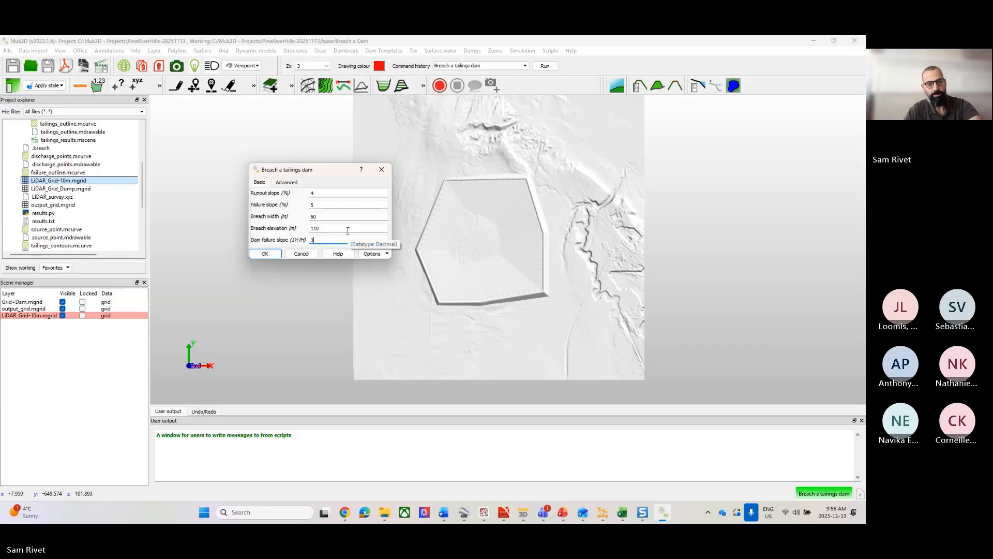
click(266, 254)
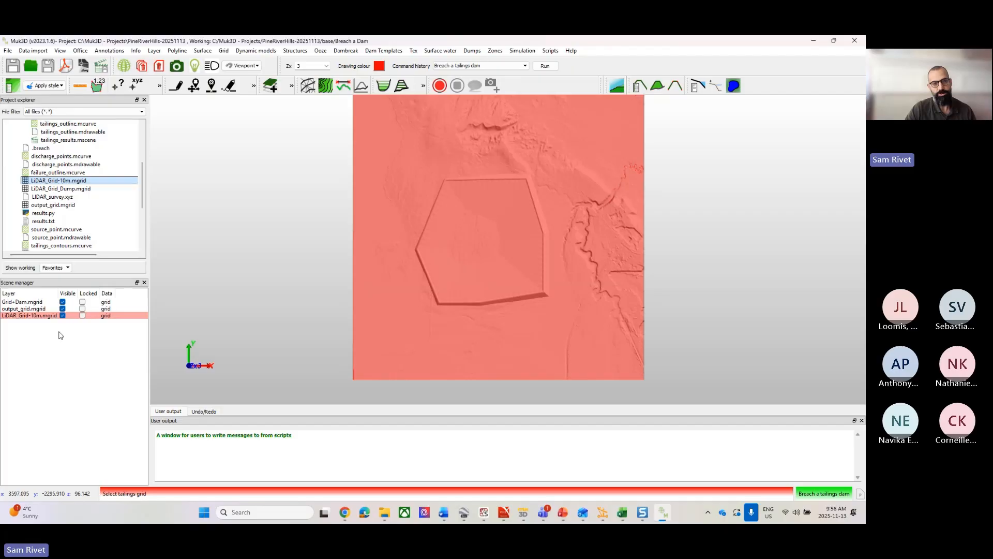
Hide Grid+Dam.mgrid and LiDAR_Grid-10m.mgrid, and pick output_grid.mgrid as the tailings grid.
click(62, 301)
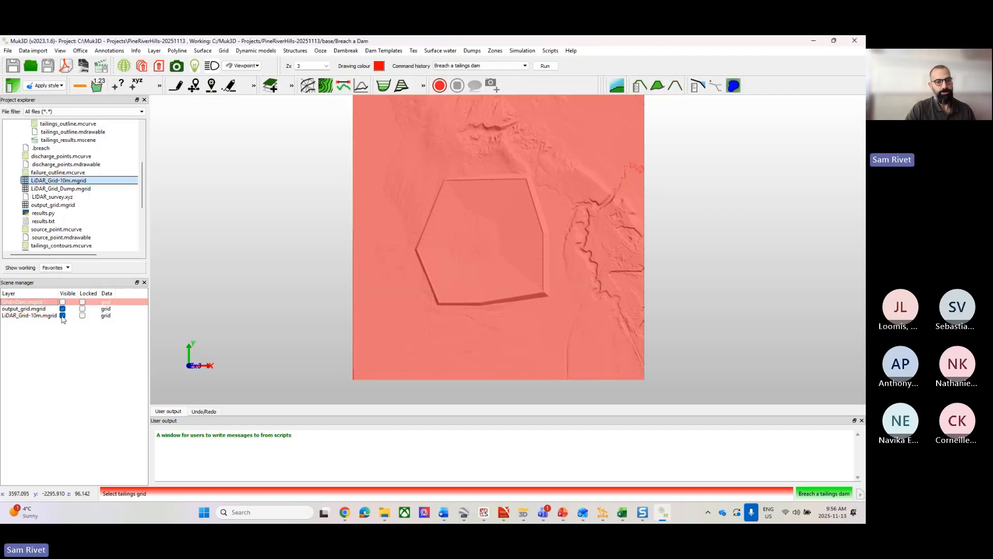
click(62, 315)
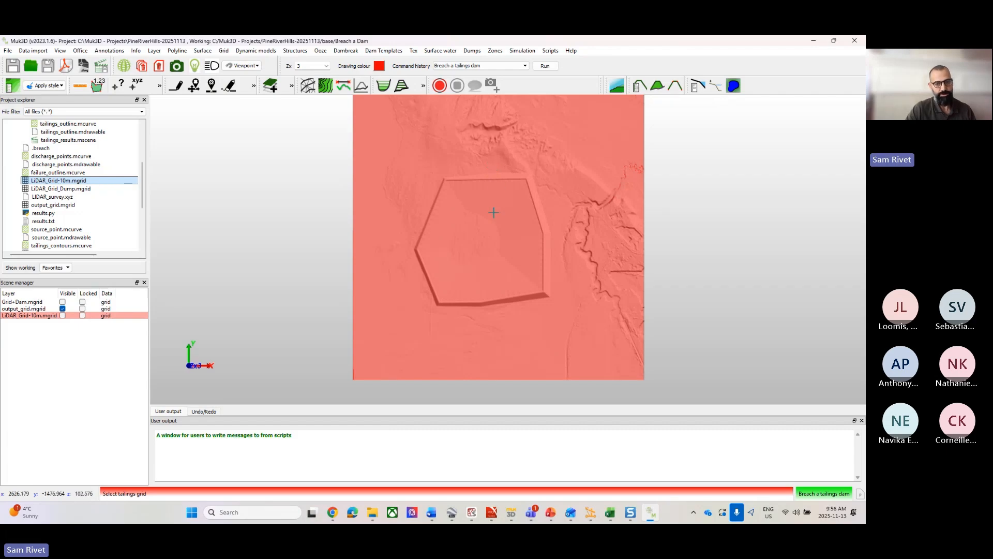
click(454, 231)
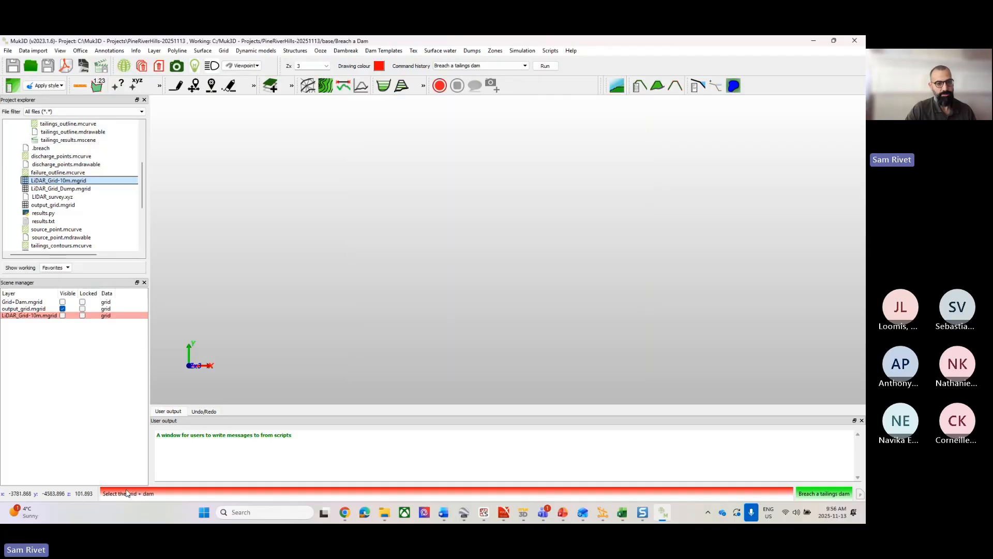
Show and pick Grid+Dam.mgrid as the grid with dam and LiDAR_Grid-10m.mgrid as the original ground.
click(63, 302)
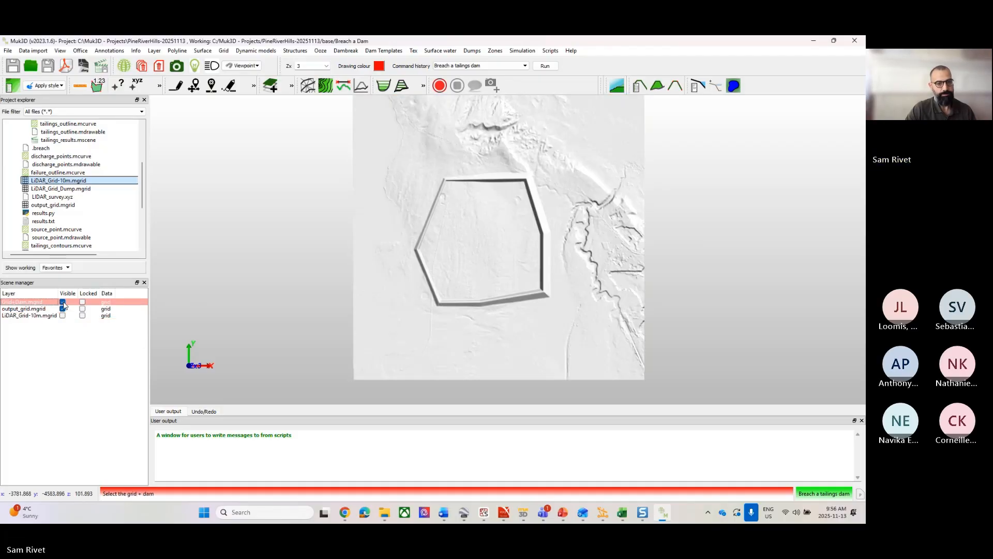
click(439, 276)
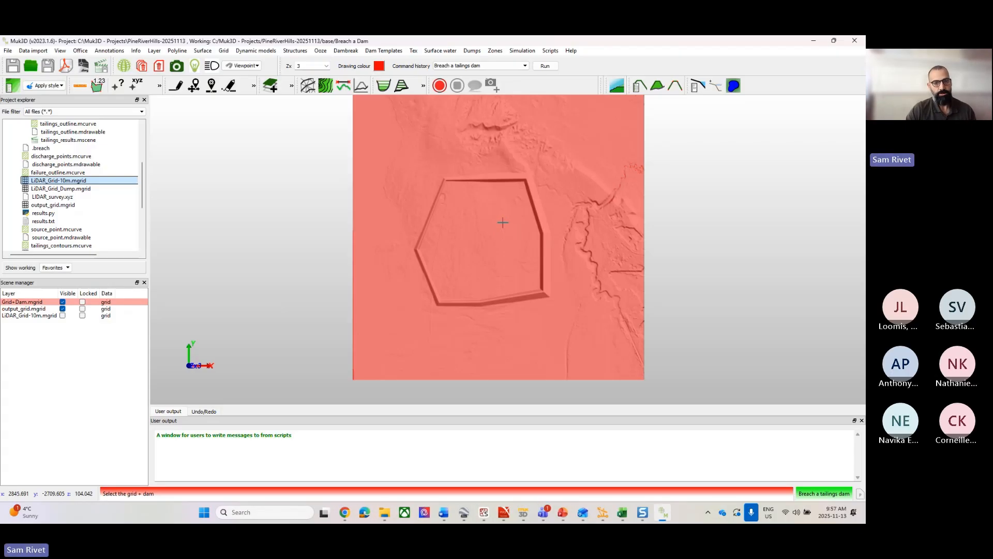
click(502, 222)
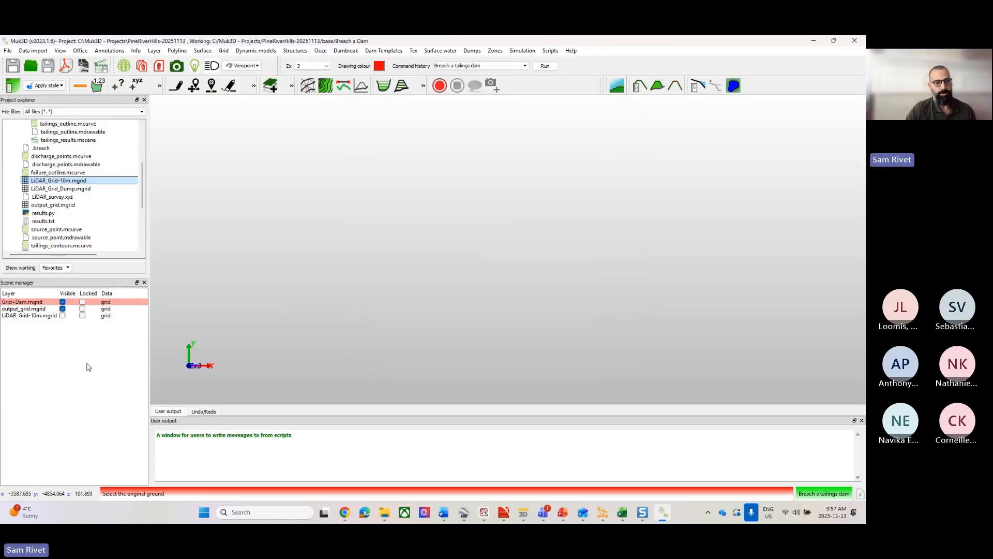
click(62, 315)
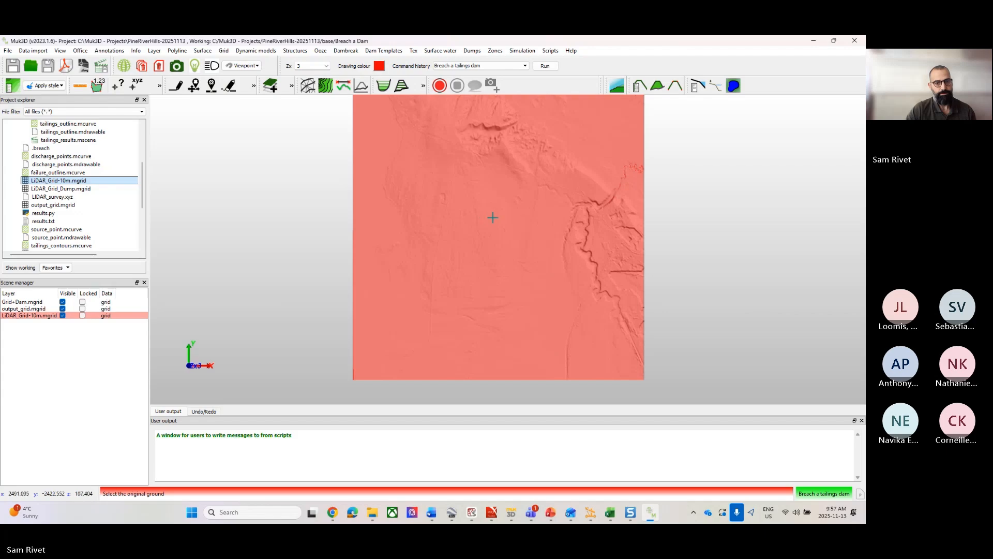
click(493, 218)
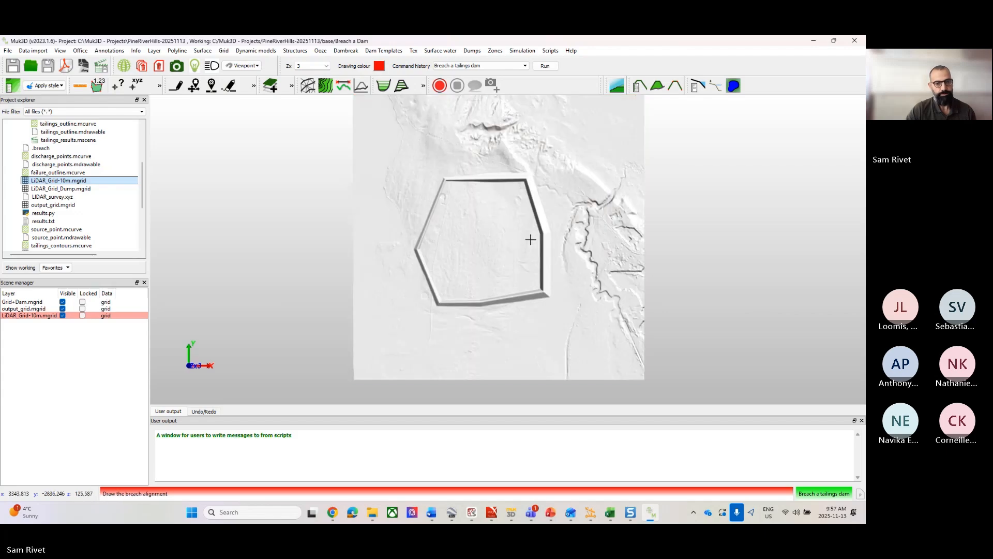
Draw a two-point breach alignment across the dam's eastern bend, from outside the toe to inside the crest, and run the breach.
scroll(543, 237, up, 1)
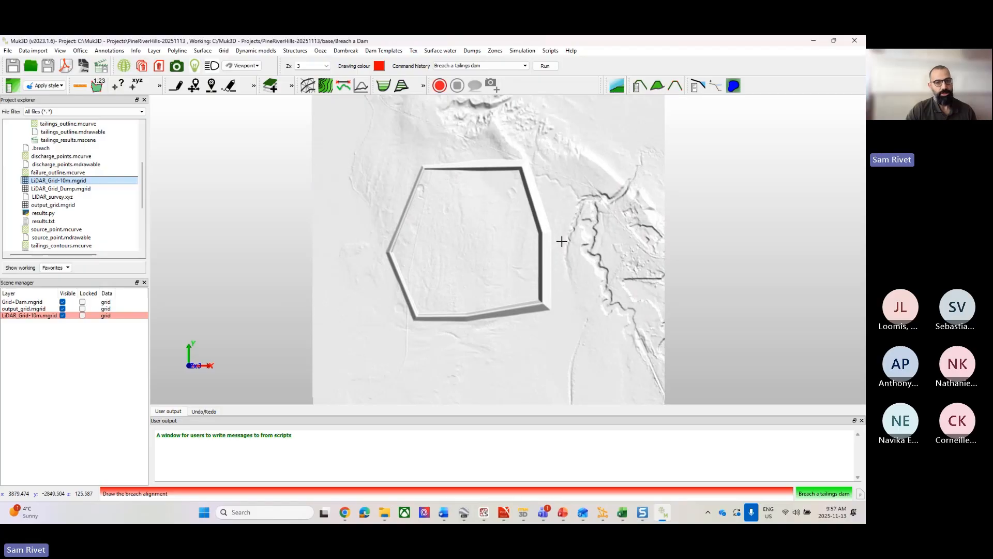
scroll(556, 238, up, 1)
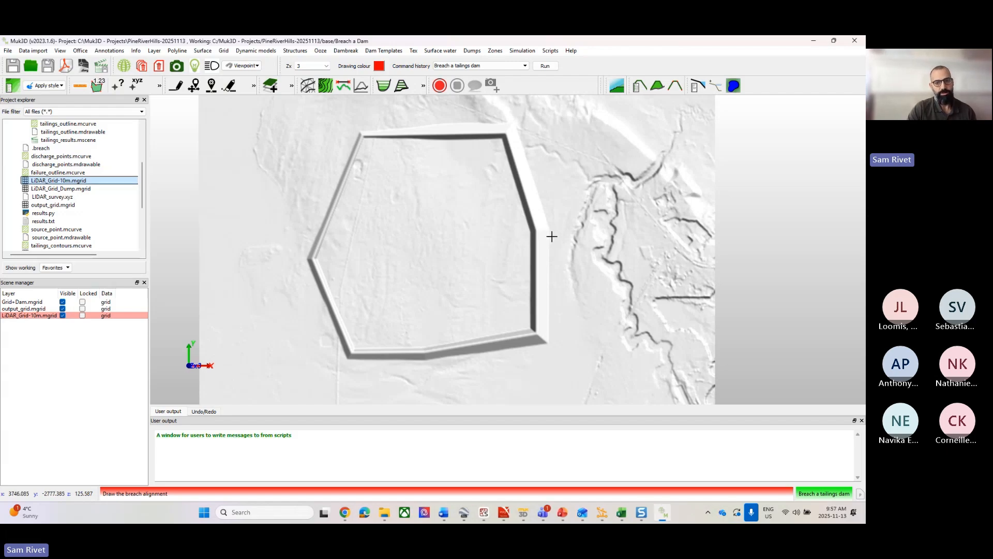
click(553, 228)
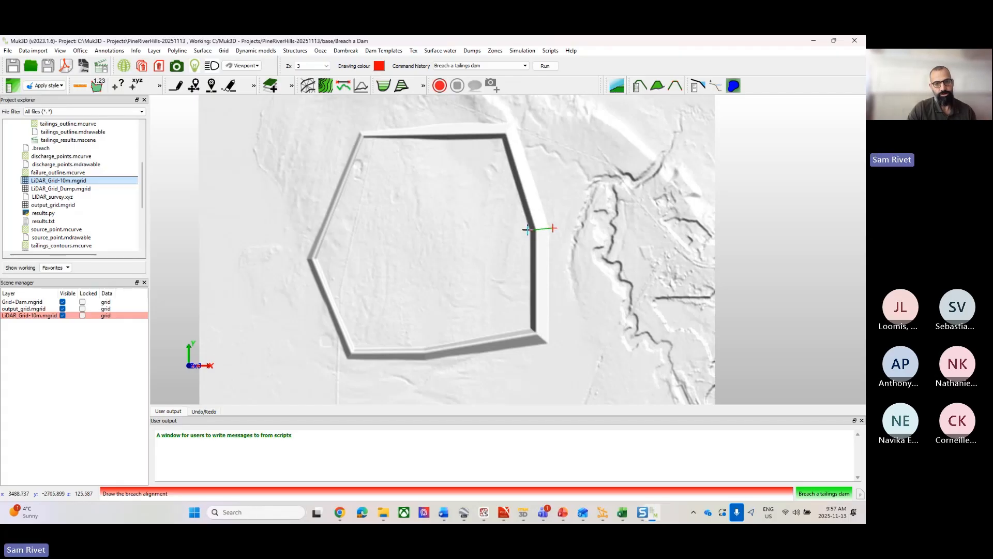
click(527, 228)
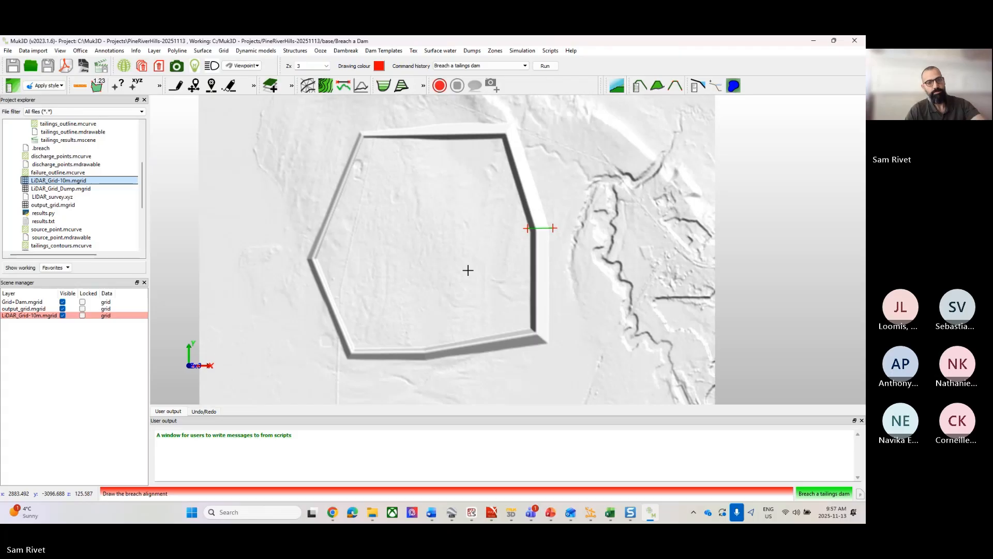
key(Return)
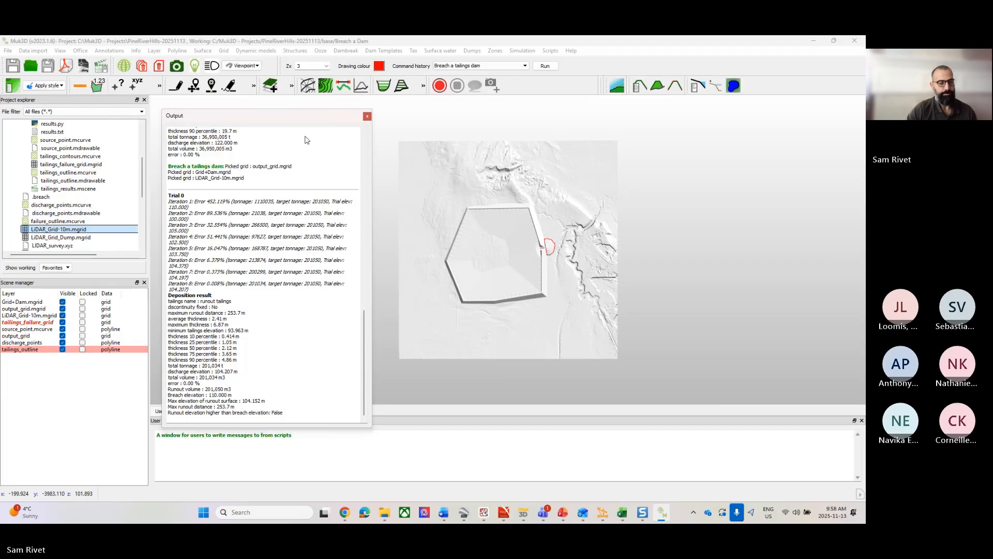
Hide every layer in the scene except tailings_failure_grid to isolate the breached dam surface.
scroll(542, 251, up, 4)
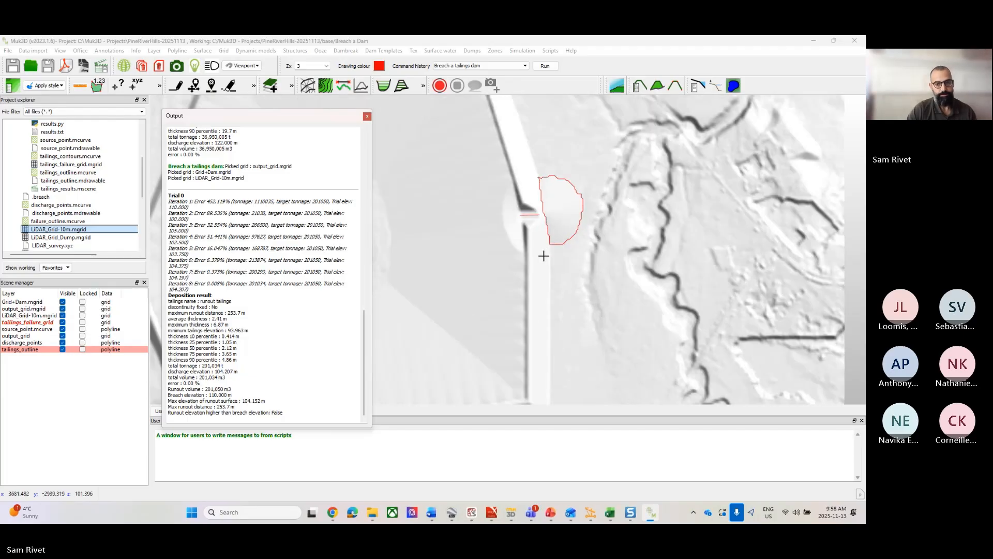
scroll(525, 249, up, 2)
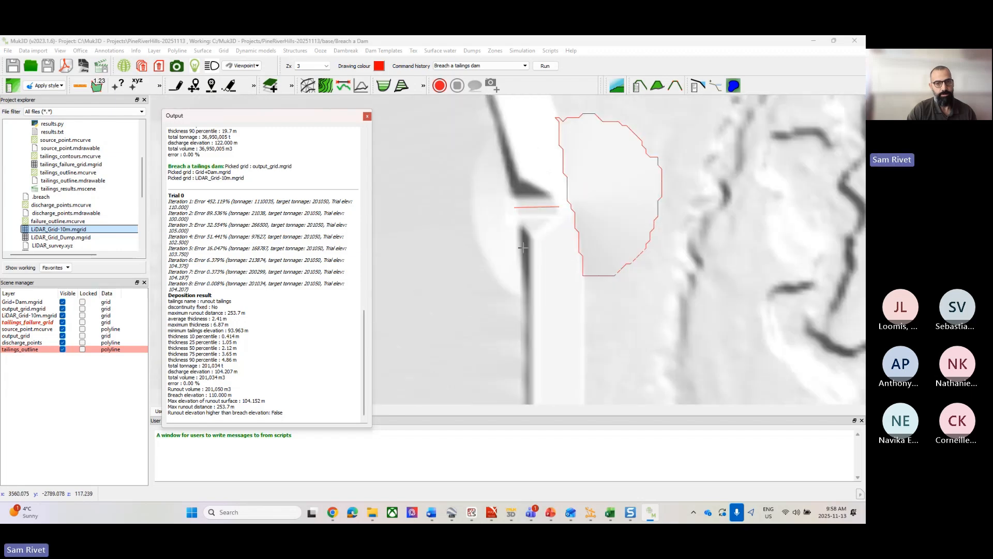
middle_drag(524, 246, 524, 194)
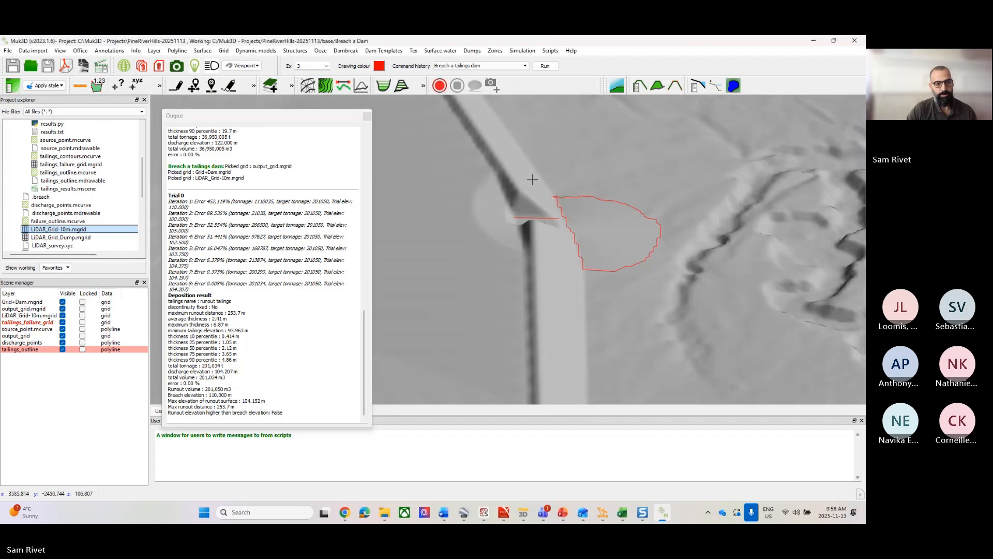
middle_drag(491, 331, 459, 357)
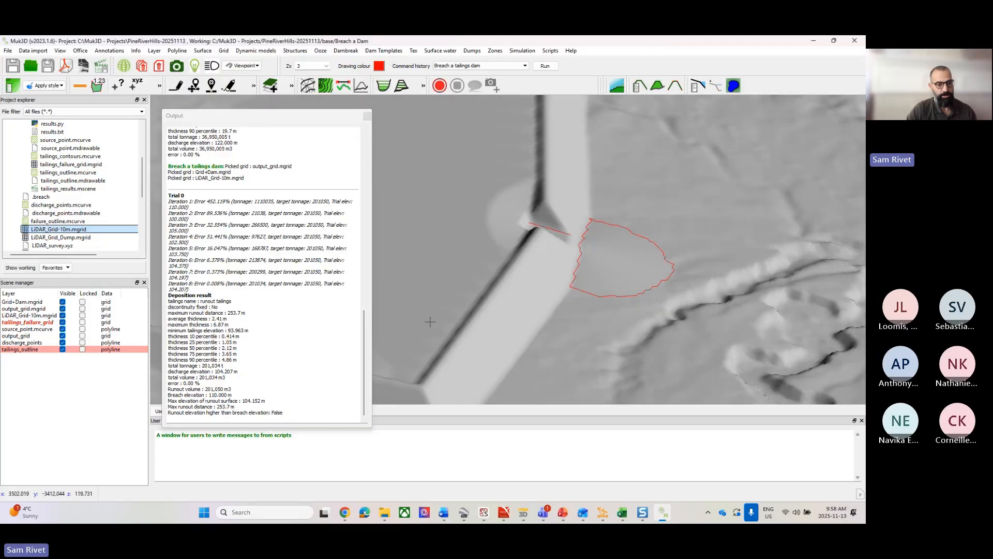
click(63, 301)
click(63, 308)
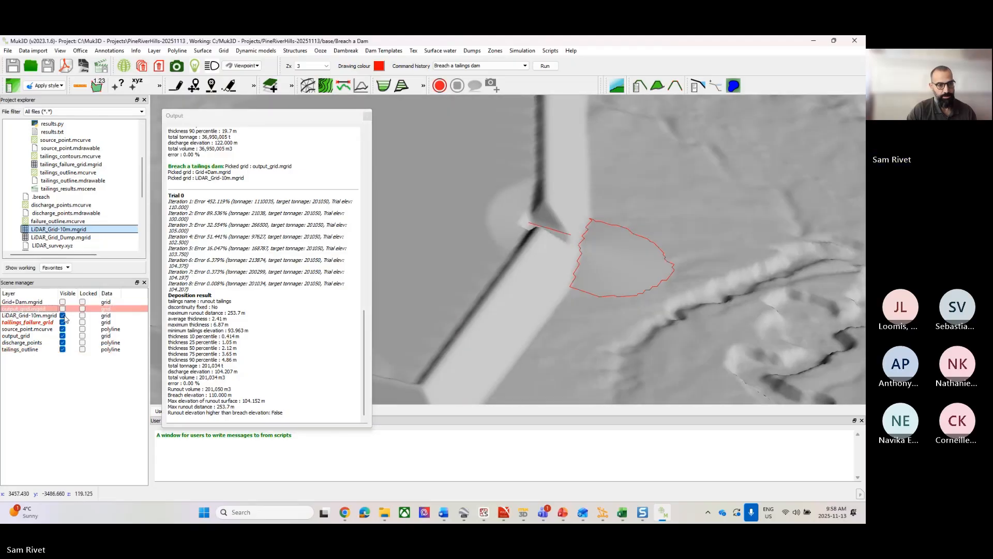
click(63, 315)
click(63, 321)
click(63, 329)
click(63, 335)
click(63, 343)
click(62, 349)
click(62, 322)
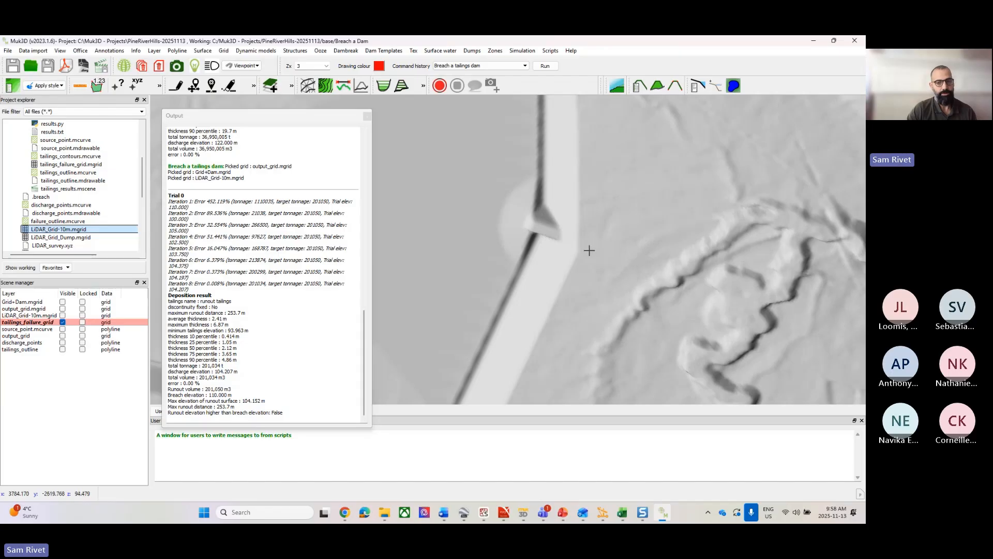
Examine the breach notch in the dam's eastern bend from several angles, including its base, side slopes and the tailings failure surface behind it.
middle_drag(526, 288, 504, 269)
scroll(548, 276, up, 3)
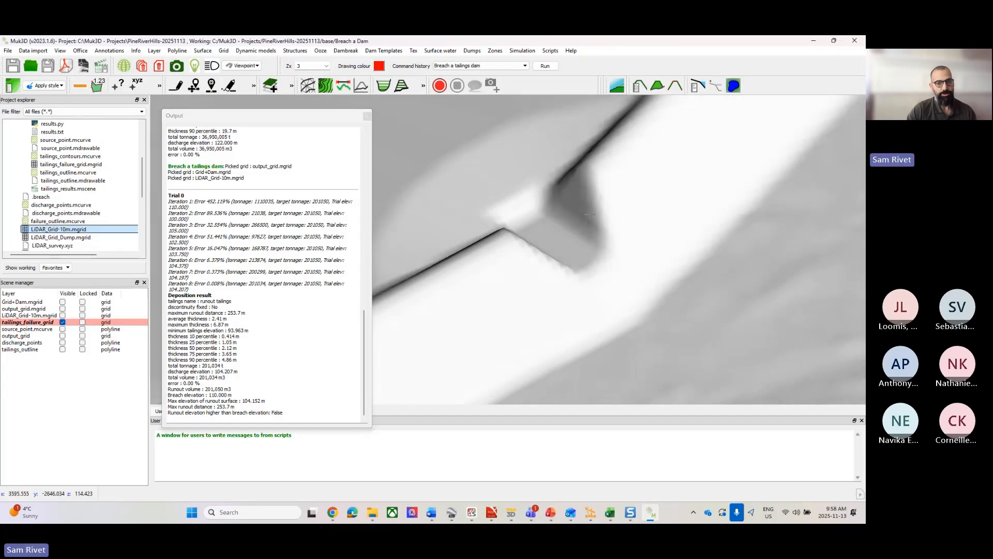
middle_drag(600, 178, 503, 258)
middle_drag(571, 263, 595, 293)
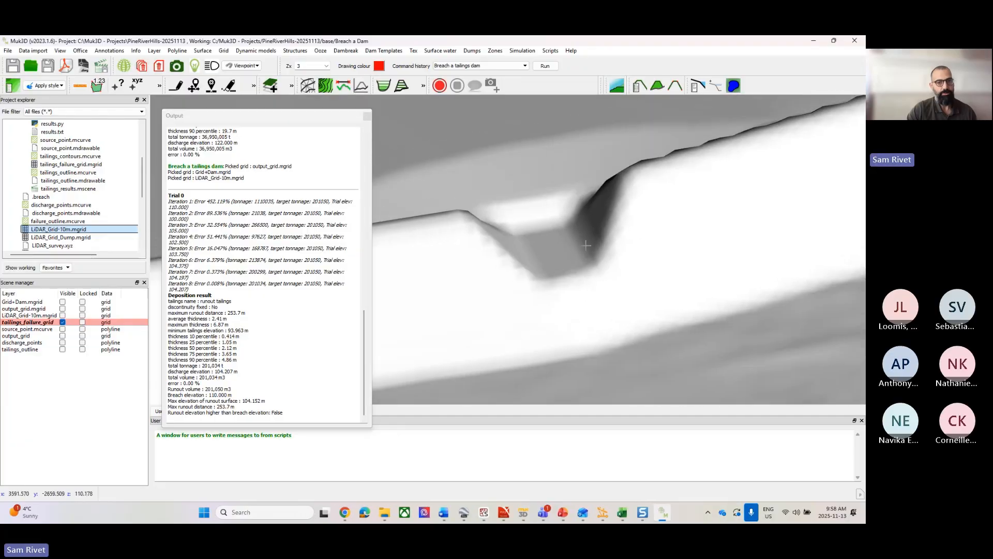
scroll(582, 302, up, 3)
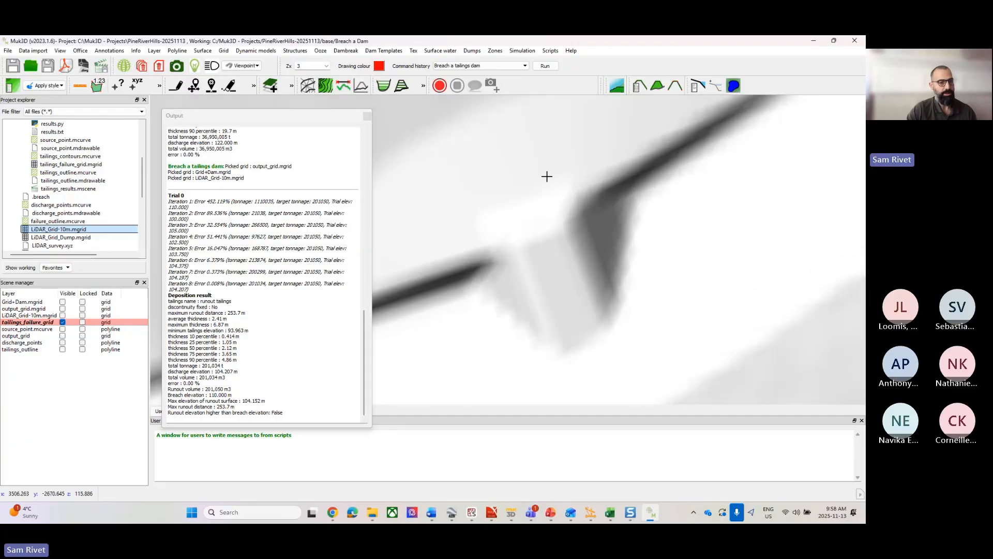
middle_drag(569, 186, 474, 221)
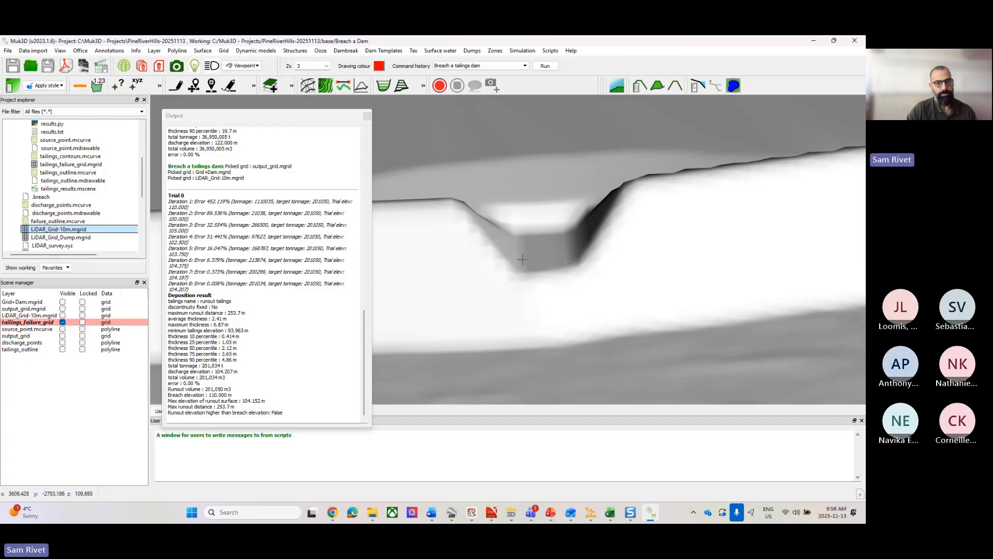
drag(536, 282, 579, 300)
drag(570, 248, 561, 290)
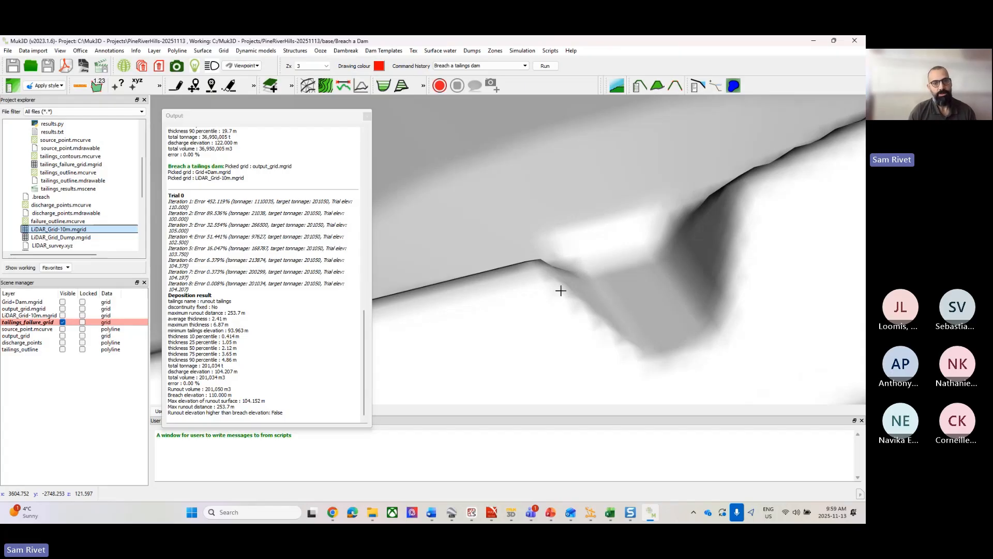
click(346, 50)
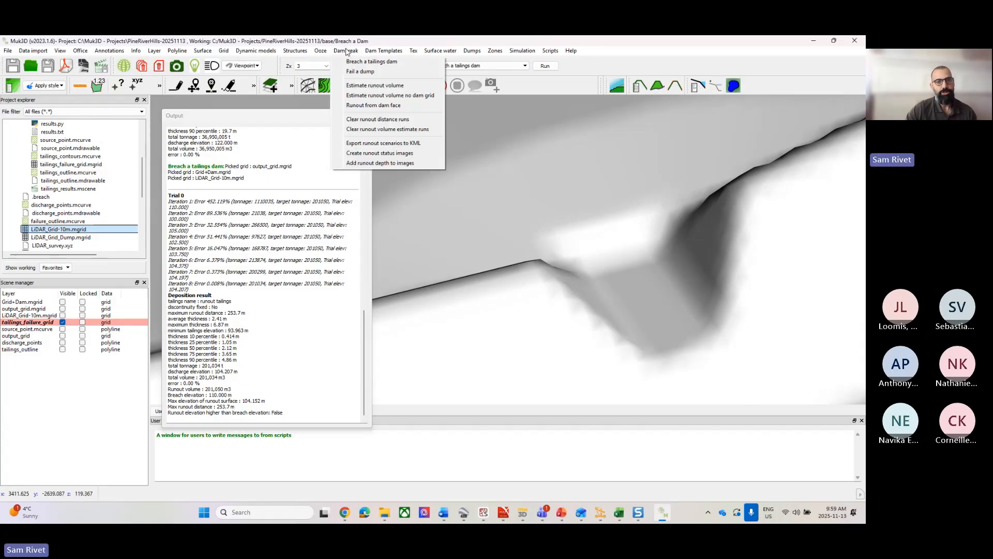
click(572, 178)
drag(643, 278, 588, 295)
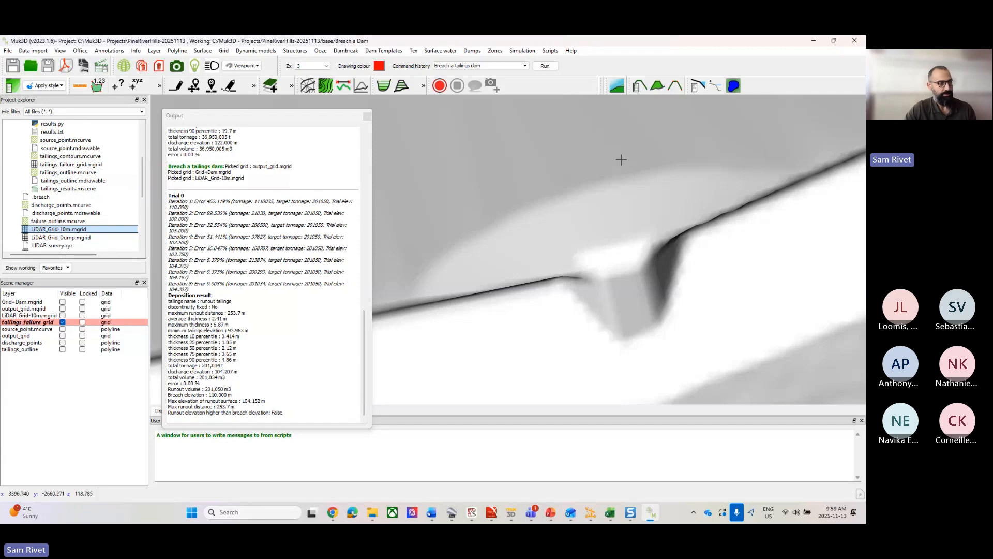
drag(605, 217, 645, 250)
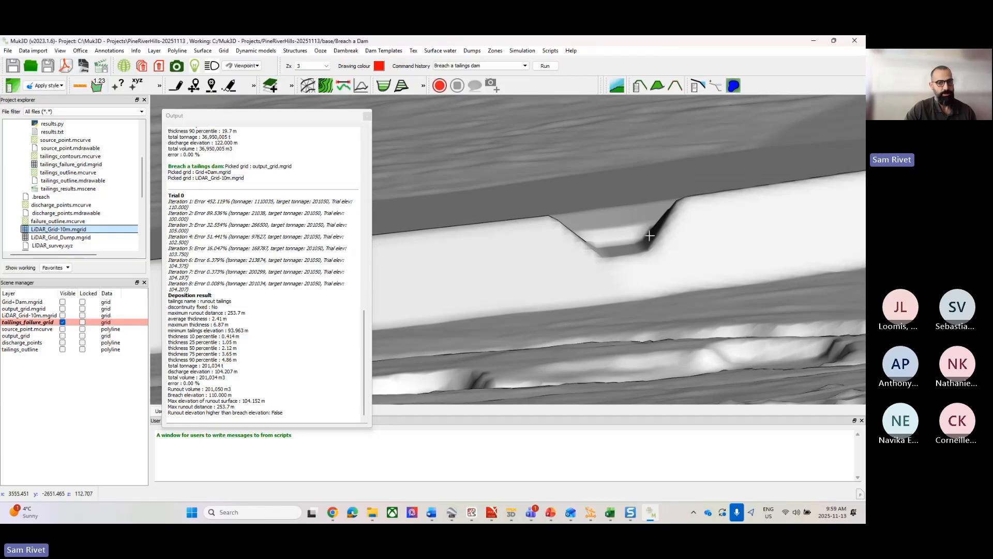
scroll(650, 235, up, 3)
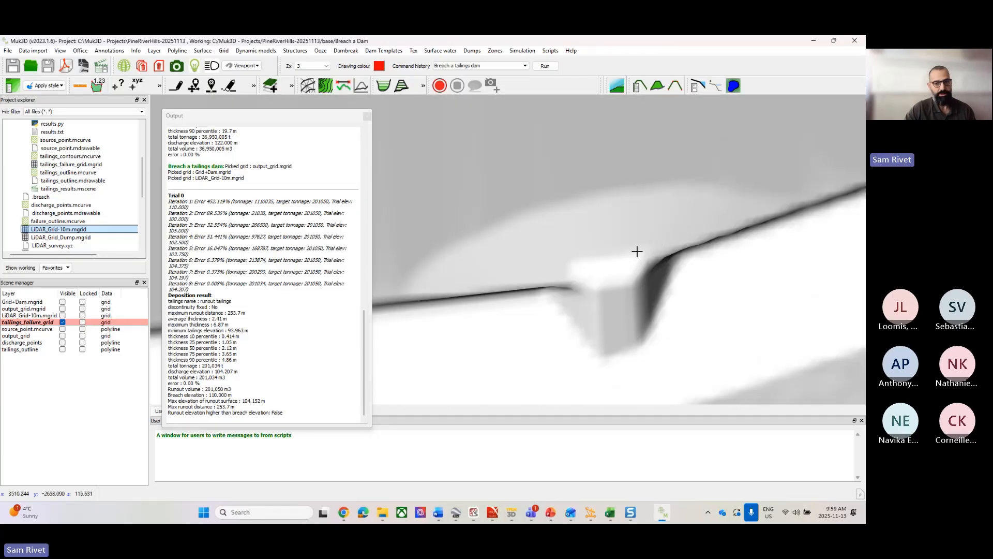
drag(628, 270, 658, 278)
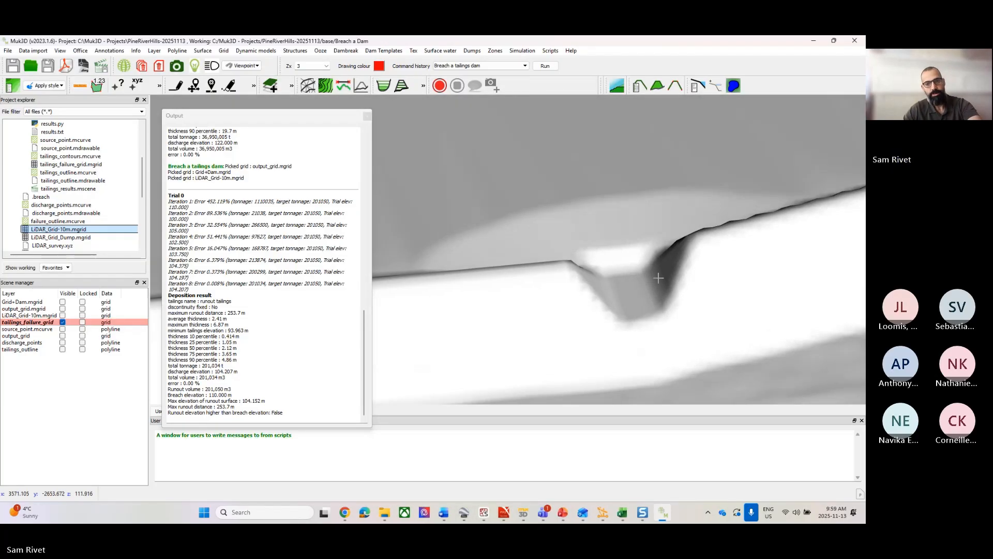
Reset to plan view around the breach, show source_point.mcurve to check the breach alignment, and hide it again.
key(r)
scroll(558, 258, up, 5)
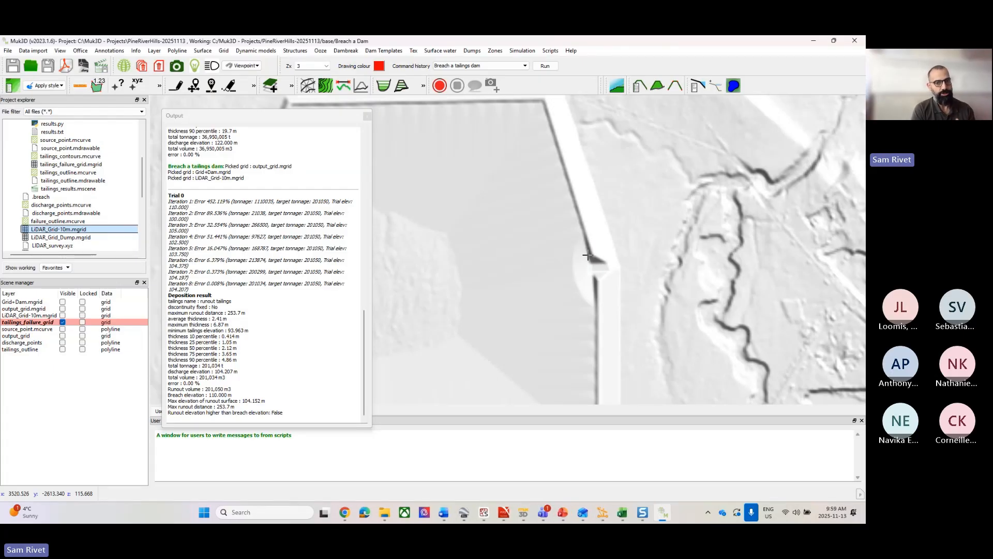
click(62, 327)
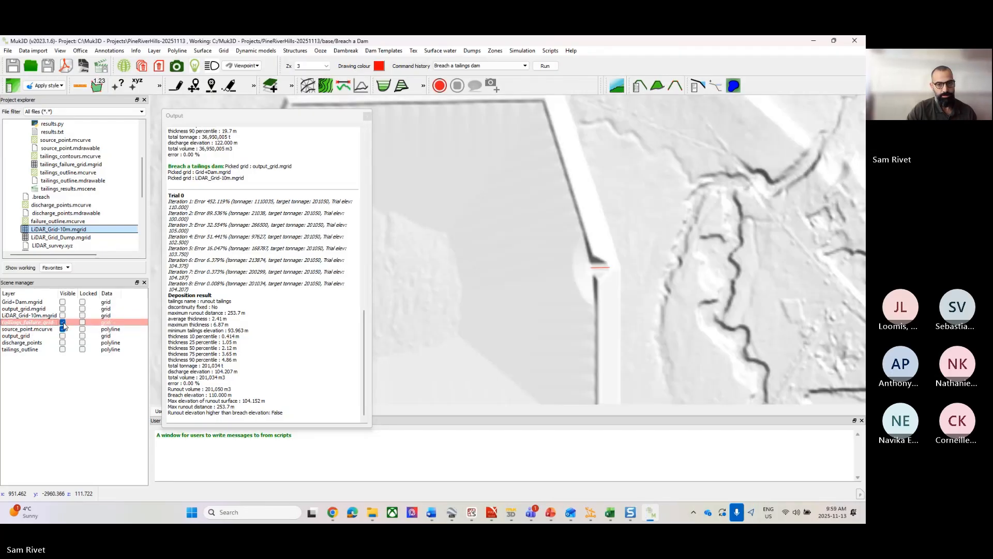
click(62, 329)
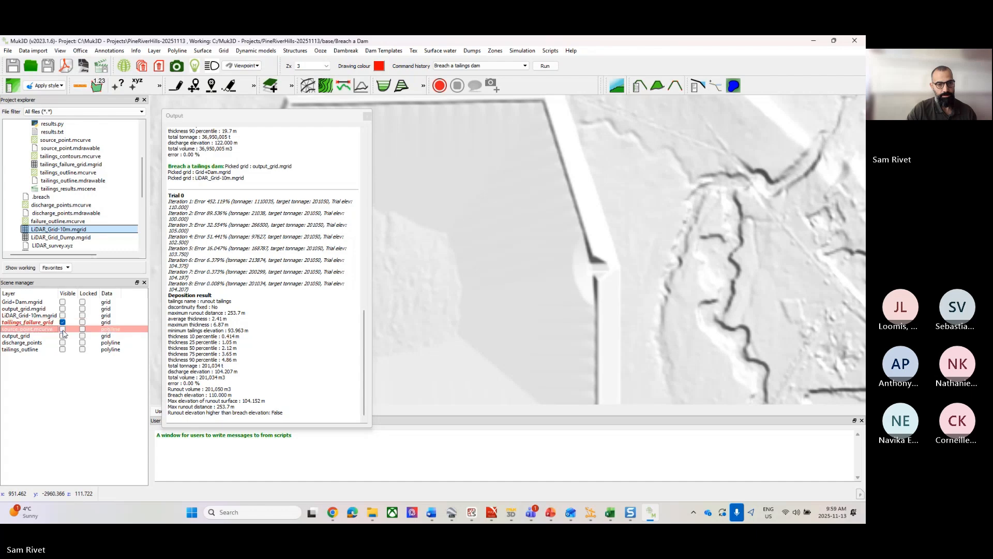
Show the output_grid layer, hide tailings_failure_grid, and inspect the breach in the dam wall.
click(62, 336)
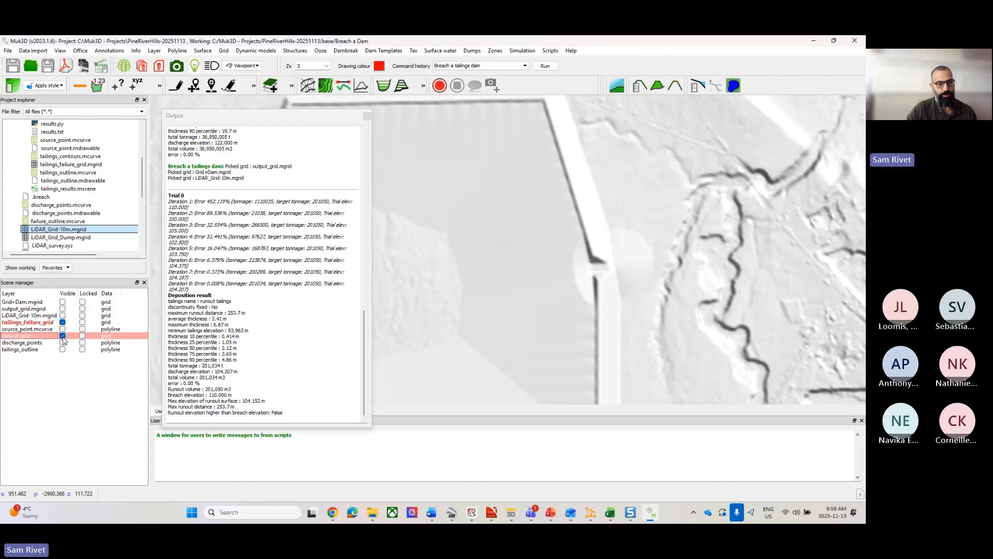
click(62, 322)
scroll(561, 259, up, 3)
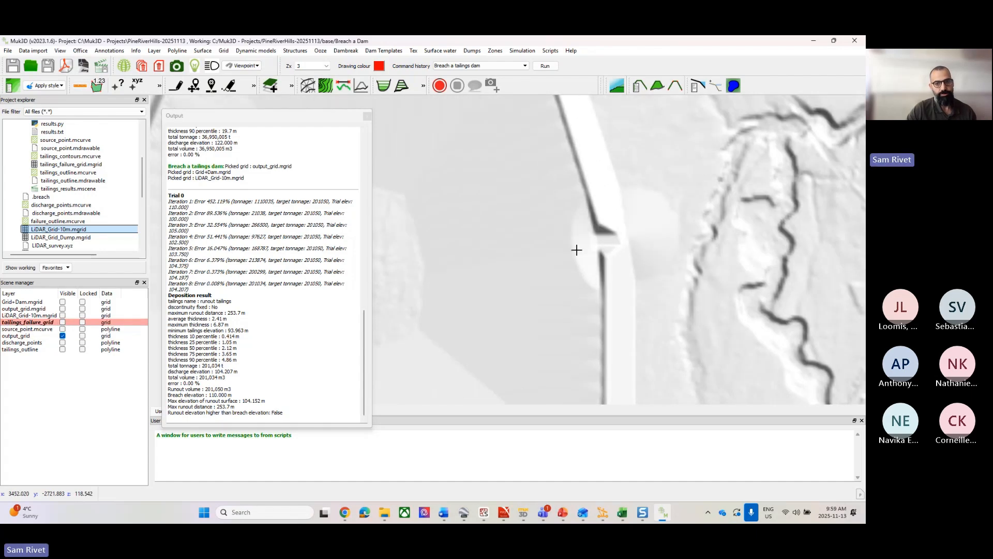
scroll(600, 263, up, 2)
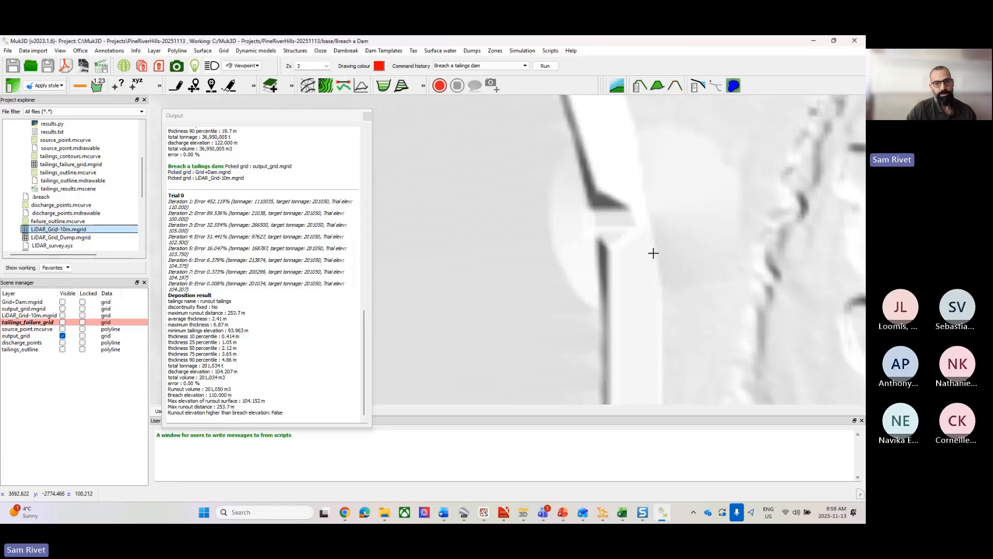
scroll(593, 271, down, 2)
scroll(574, 195, up, 2)
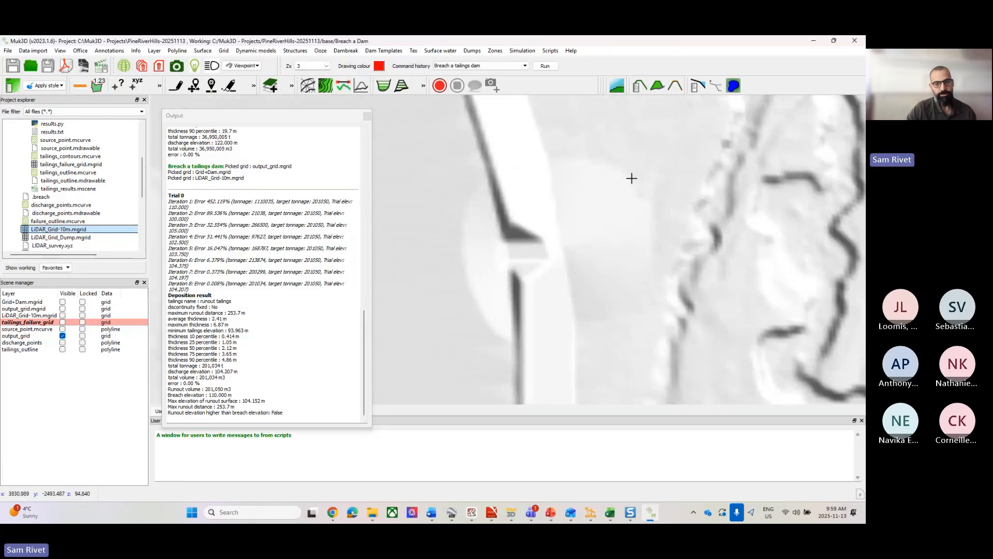
Show the tailings_outline layer over the output grid and move the Output window away from the dam.
click(62, 344)
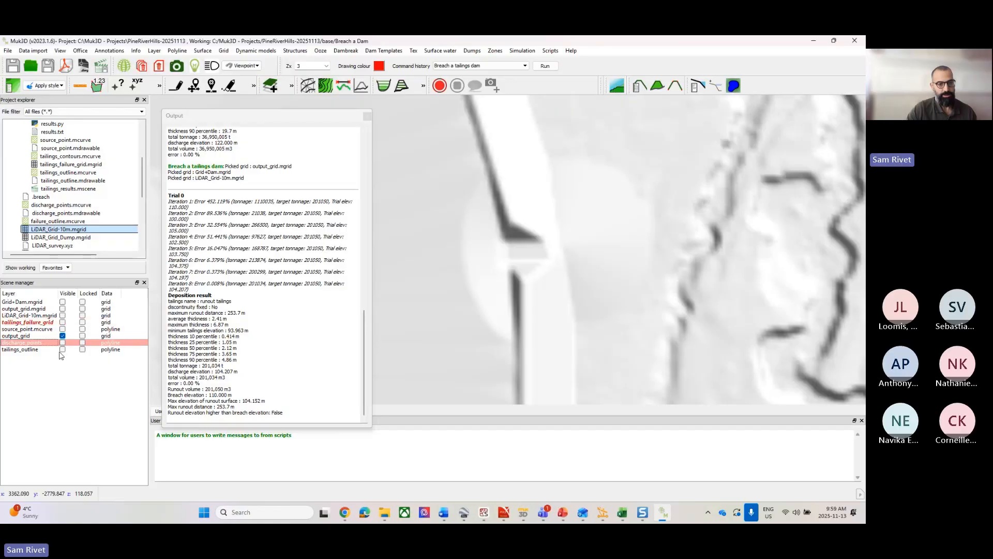
click(62, 350)
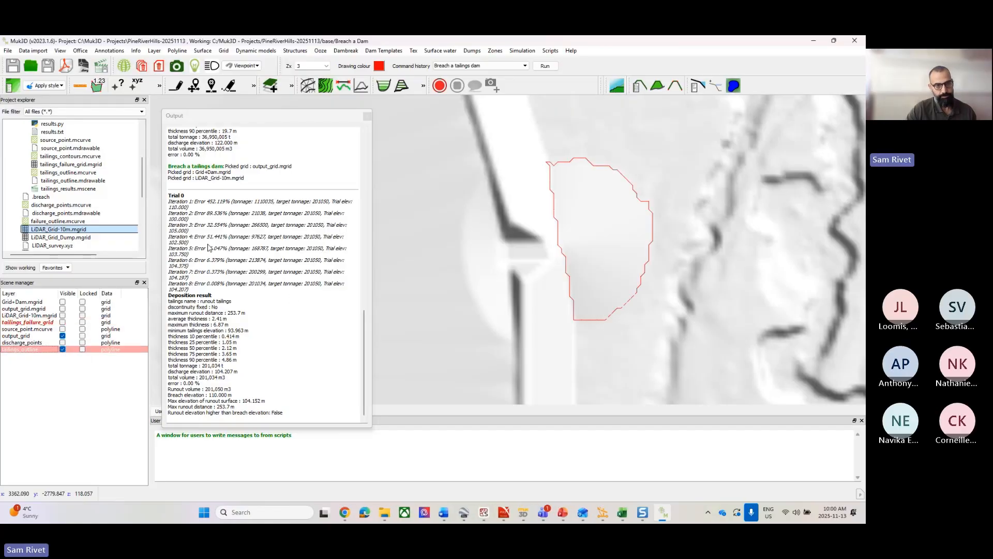
click(270, 122)
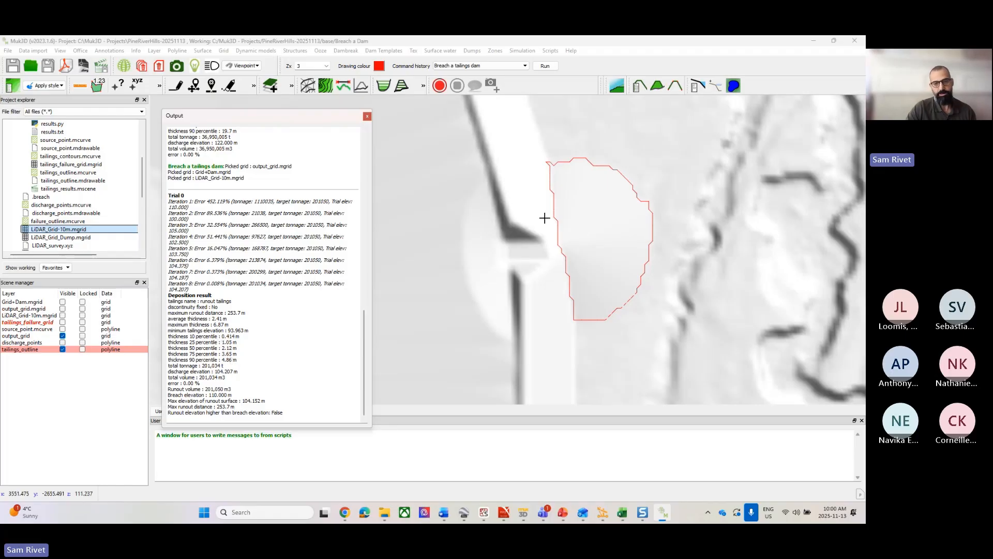
scroll(553, 220, down, 5)
middle_drag(556, 246, 619, 263)
scroll(619, 263, down, 3)
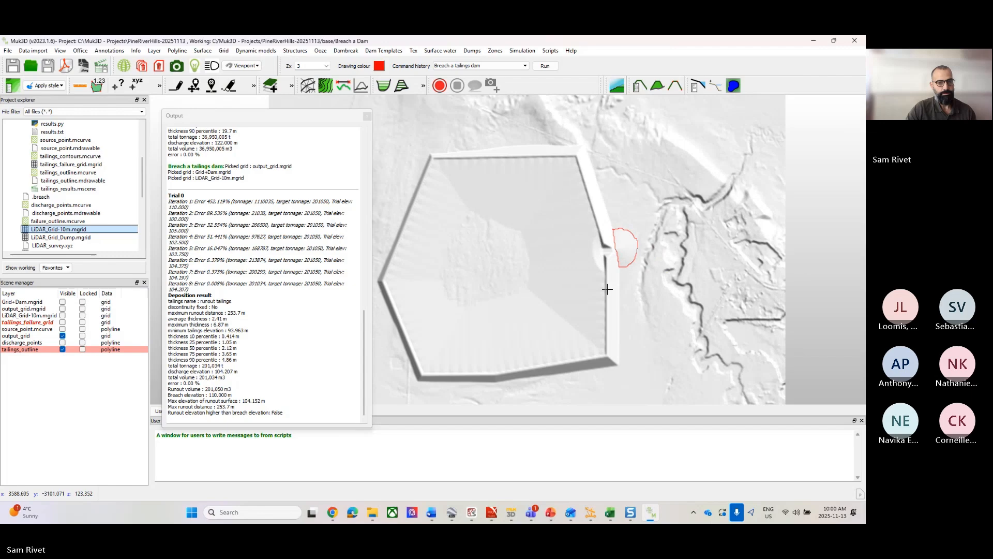
click(338, 119)
drag(338, 120, 323, 120)
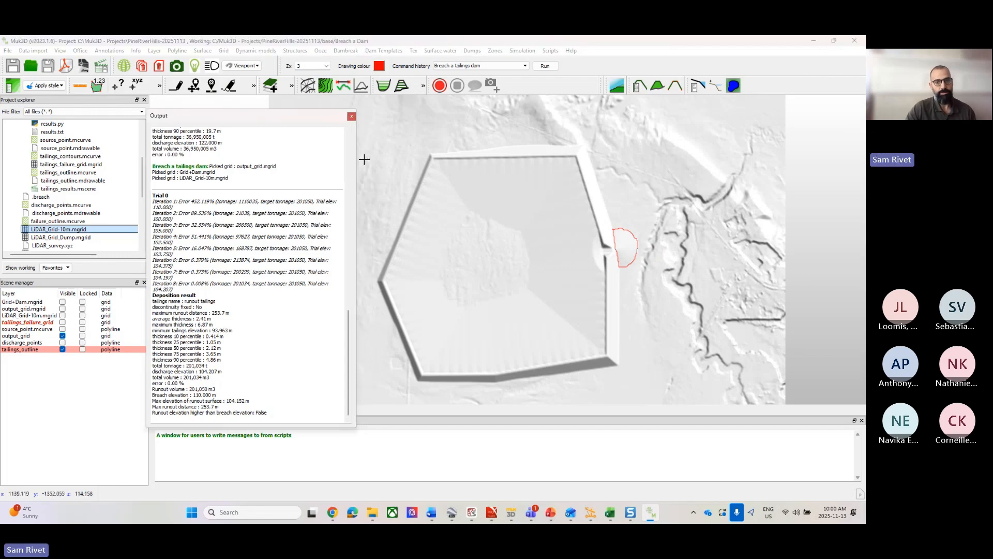
Clear all graphics from the scene, discarding all unsaved layers.
right_click(644, 188)
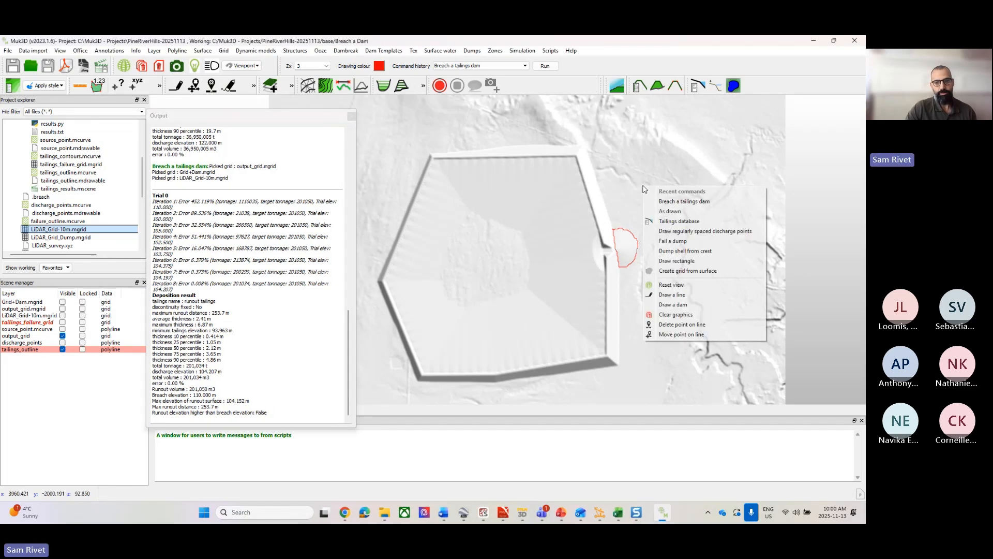
click(686, 315)
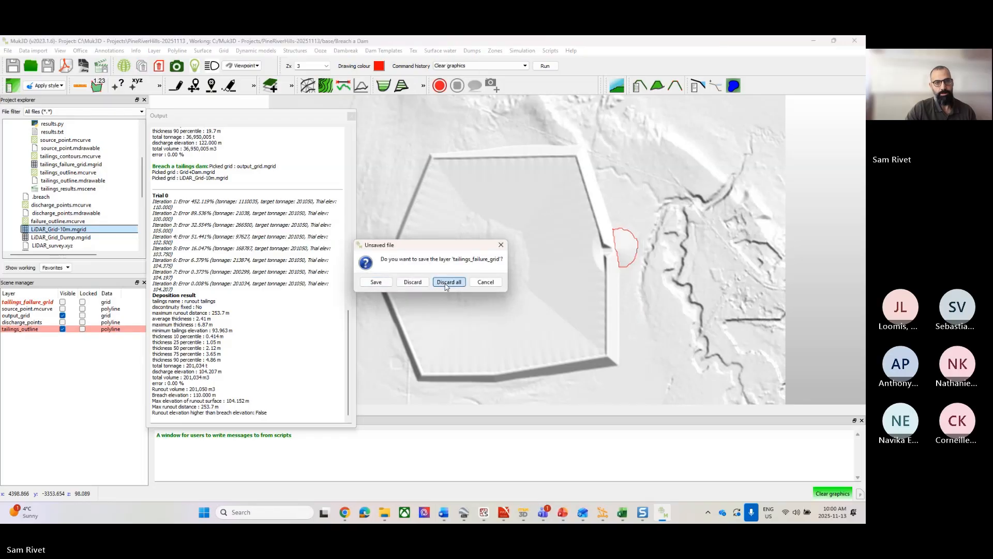
click(448, 282)
Load LiDAR_Grid-10m.mgrid, Grid+Dam.mgrid and the Breach a Dam folder's output_grid.mgrid into the scene.
click(345, 51)
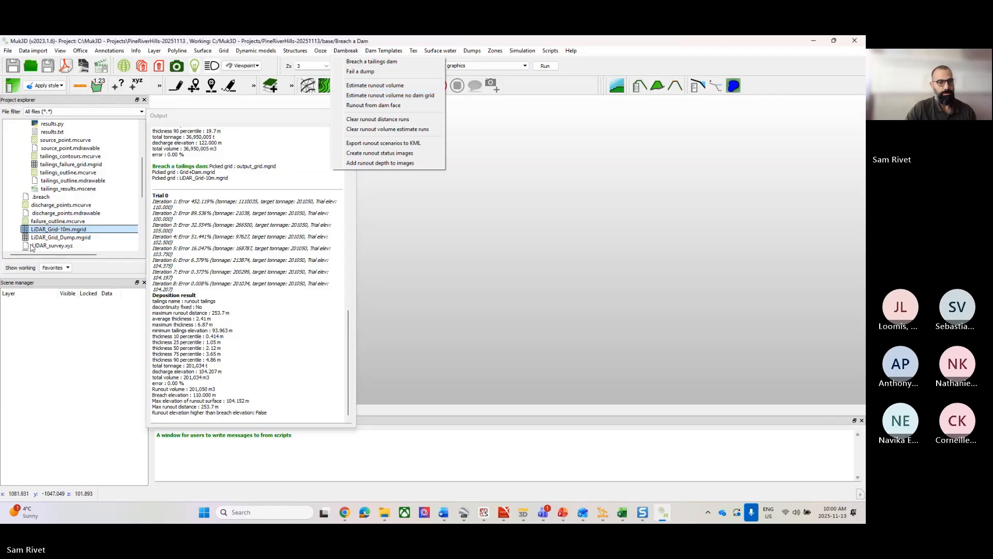
click(63, 225)
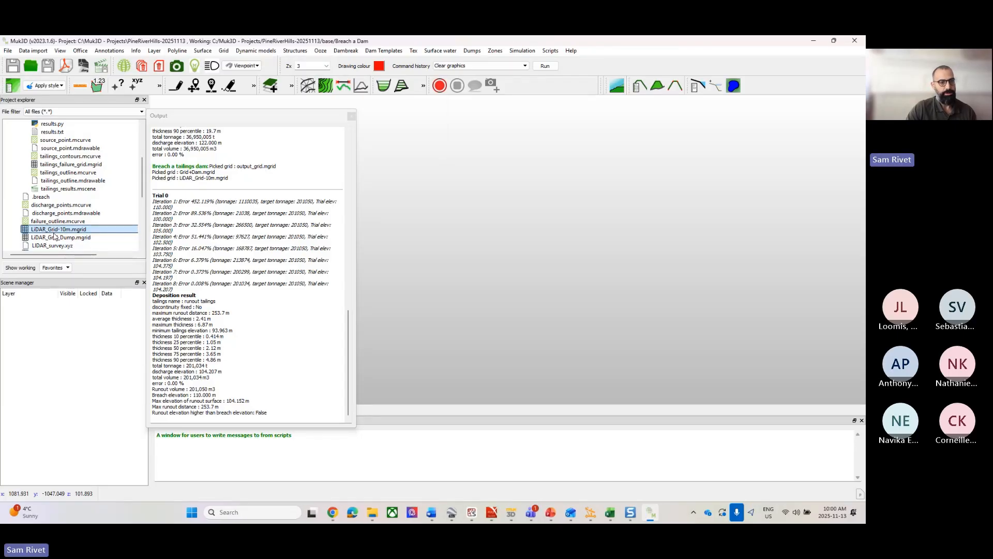
scroll(54, 236, down, 1)
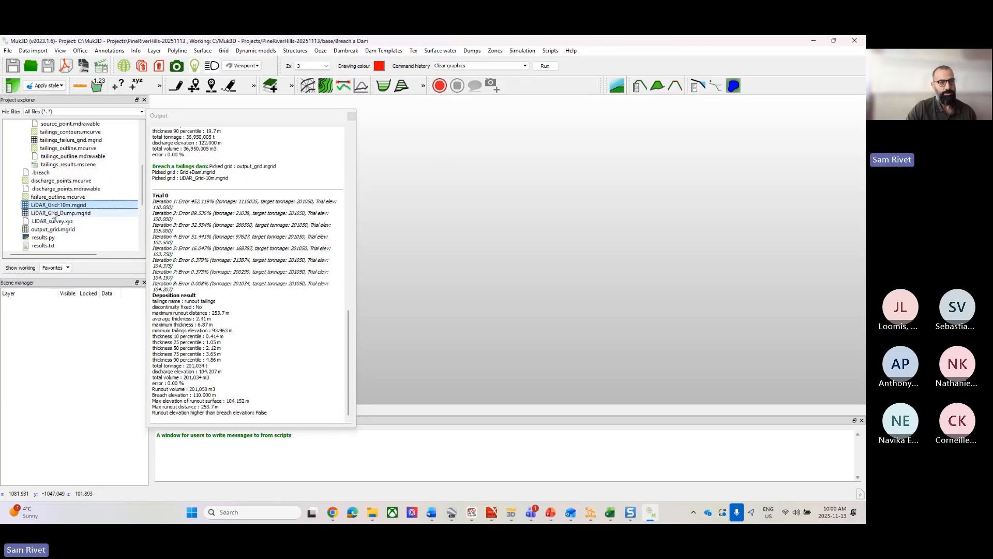
drag(54, 205, 446, 191)
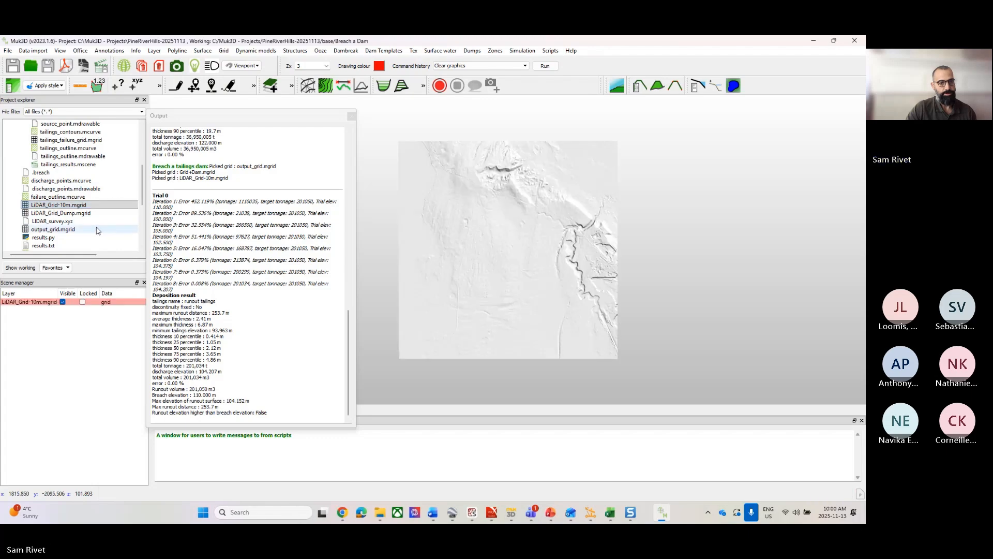
scroll(60, 224, up, 5)
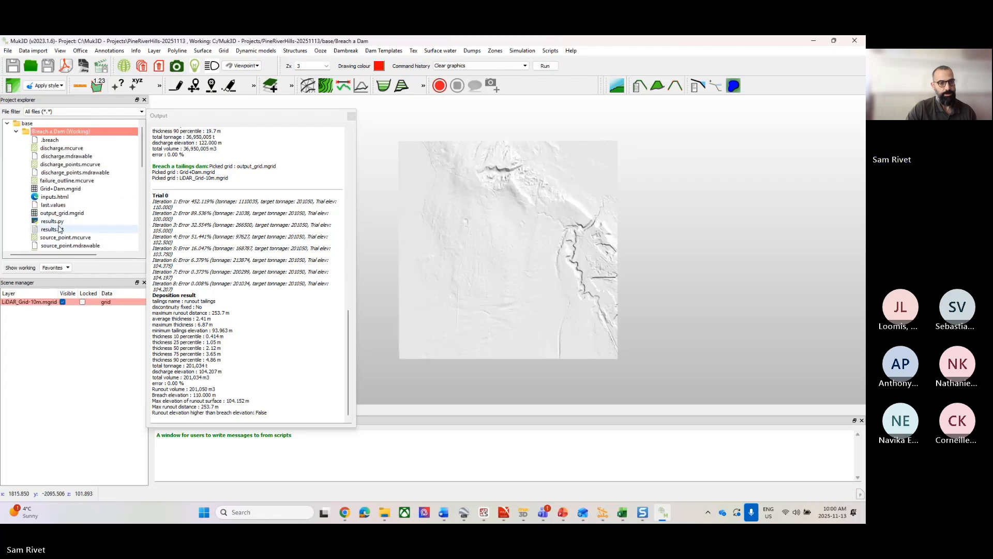
drag(56, 188, 540, 260)
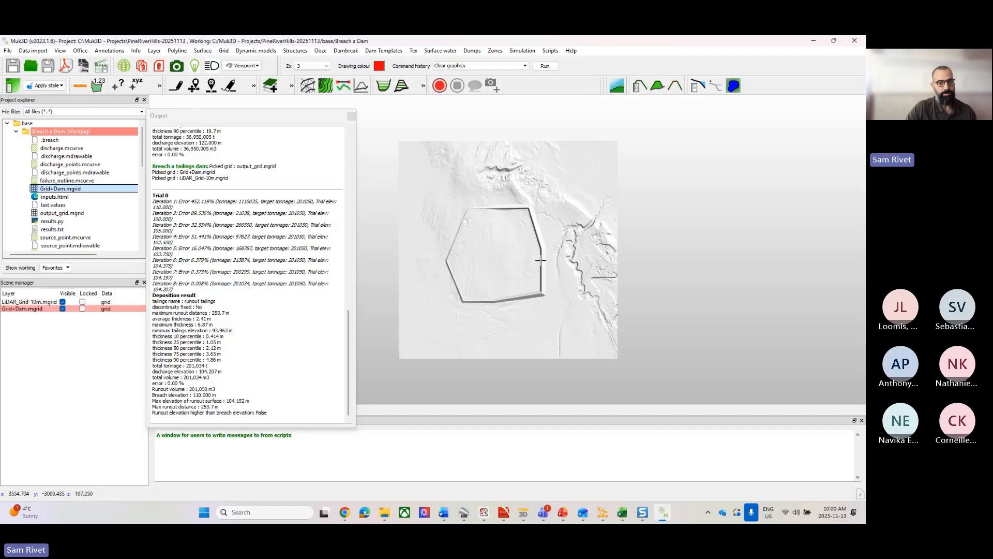
drag(52, 215, 518, 229)
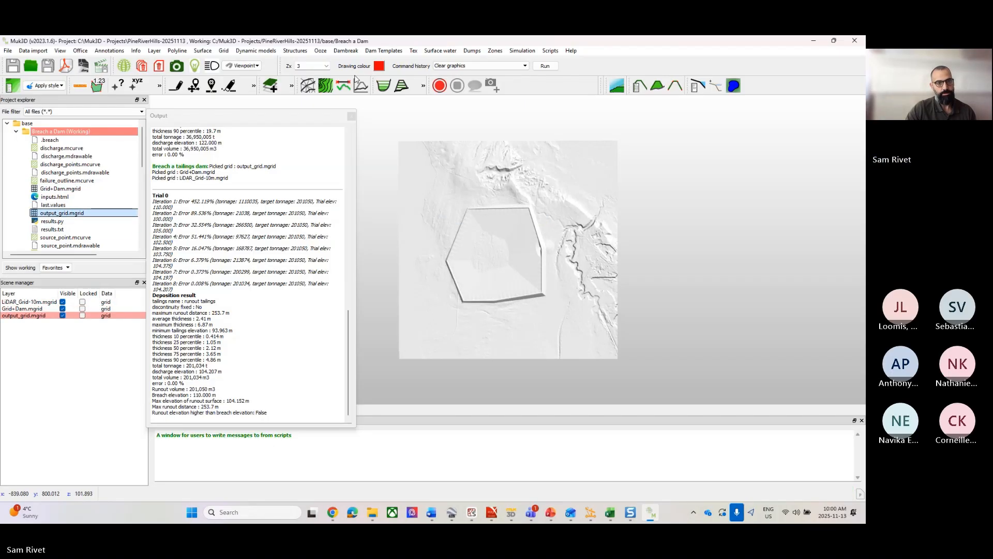
Review the Estimate runout volume parameters, including the tailings failure slope, and close the command without running it.
click(345, 50)
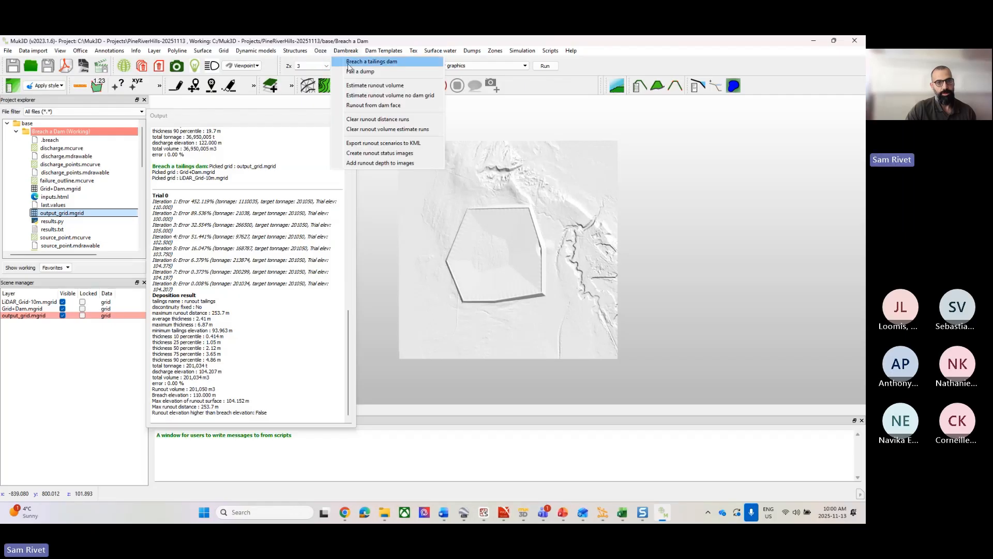
click(354, 85)
drag(439, 241, 439, 213)
click(447, 228)
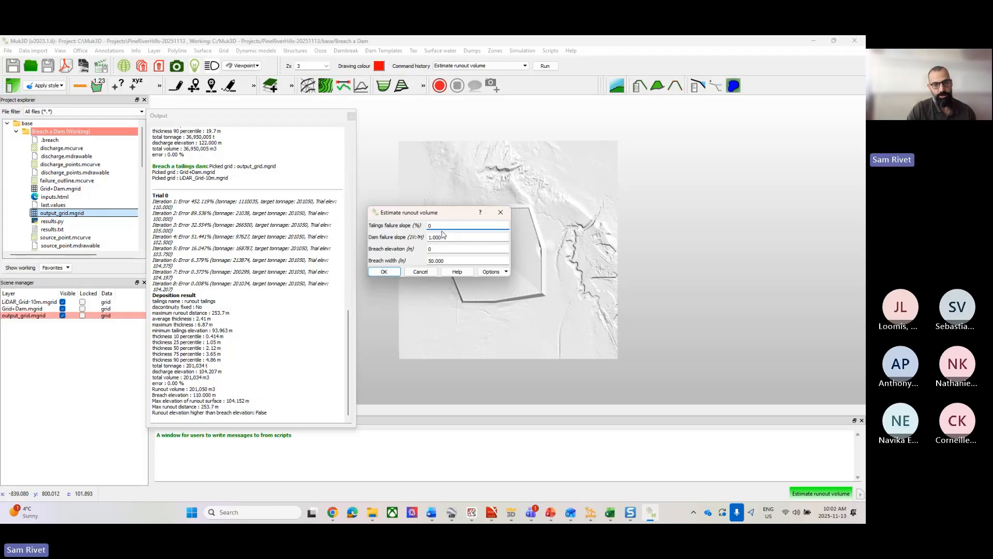
drag(441, 226, 421, 229)
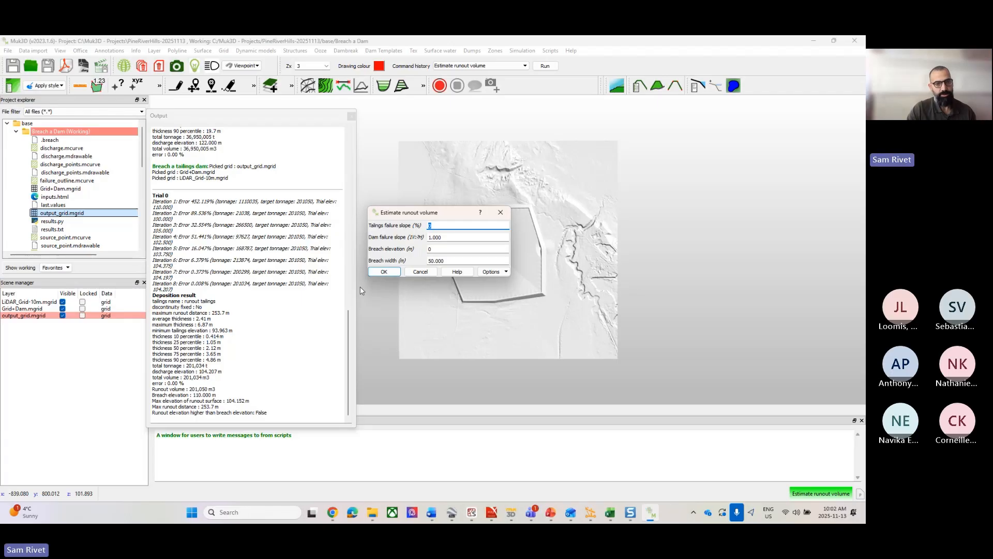
click(420, 272)
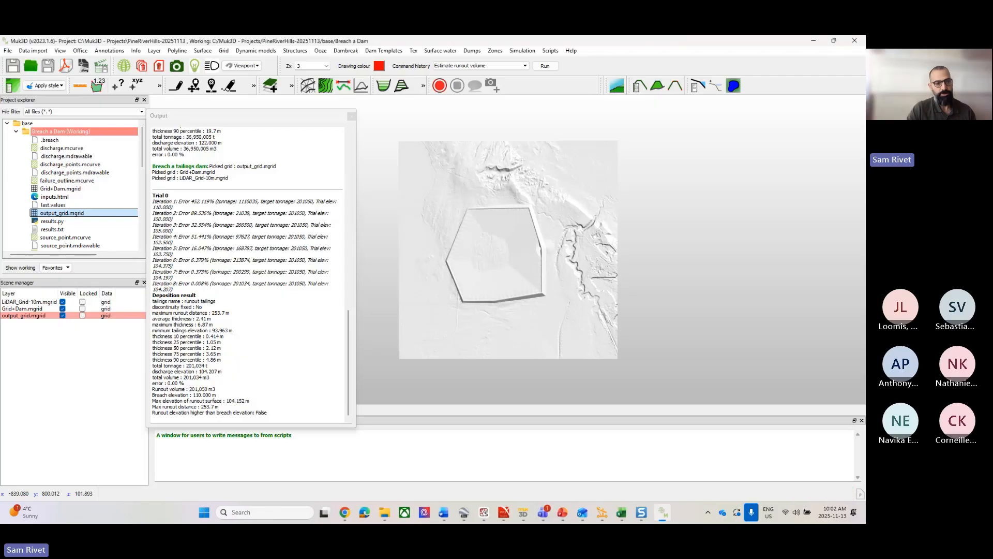
Unload output_grid.mgrid from the scene and load it again from the Breach a Dam folder.
right_click(30, 313)
click(21, 317)
right_click(21, 317)
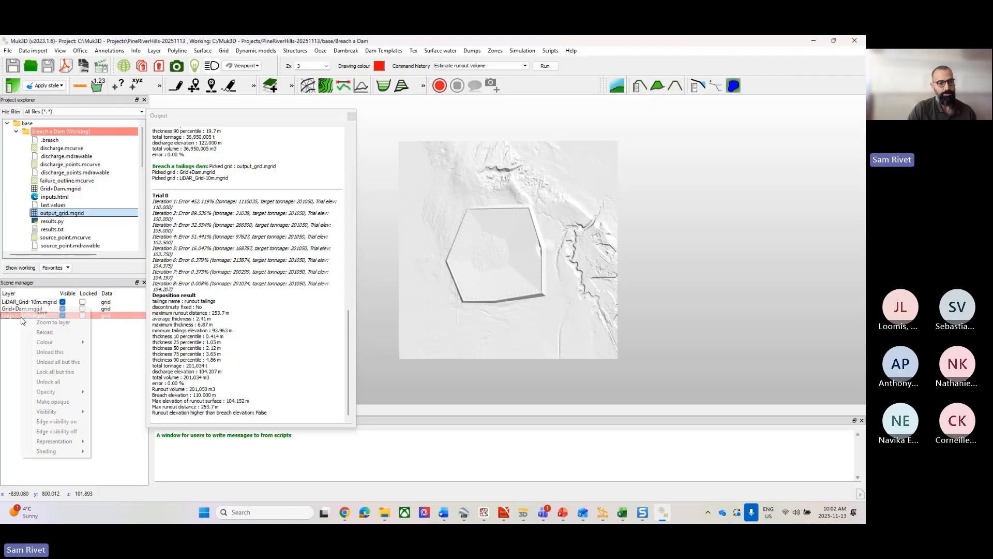
click(48, 352)
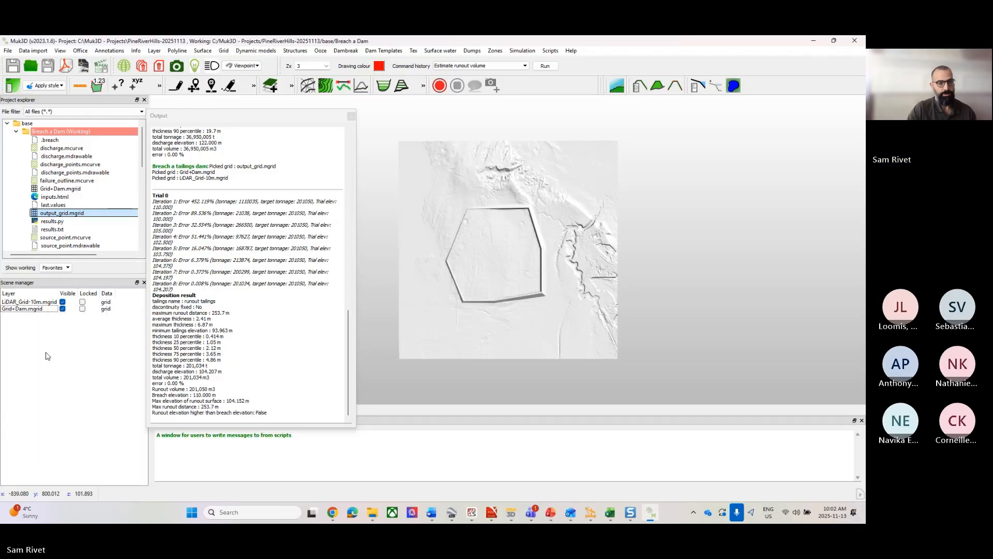
scroll(67, 228, down, 2)
scroll(68, 233, up, 2)
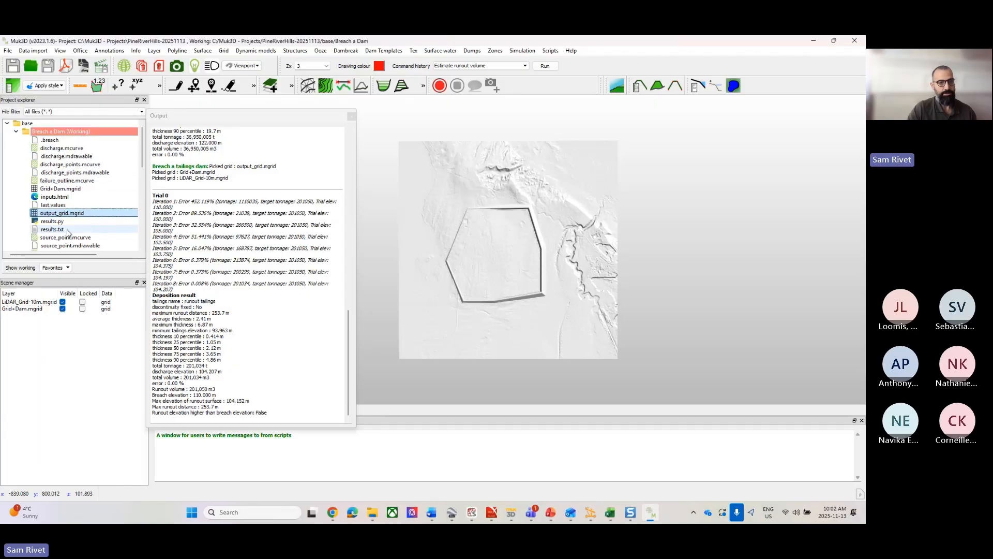
drag(50, 214, 554, 218)
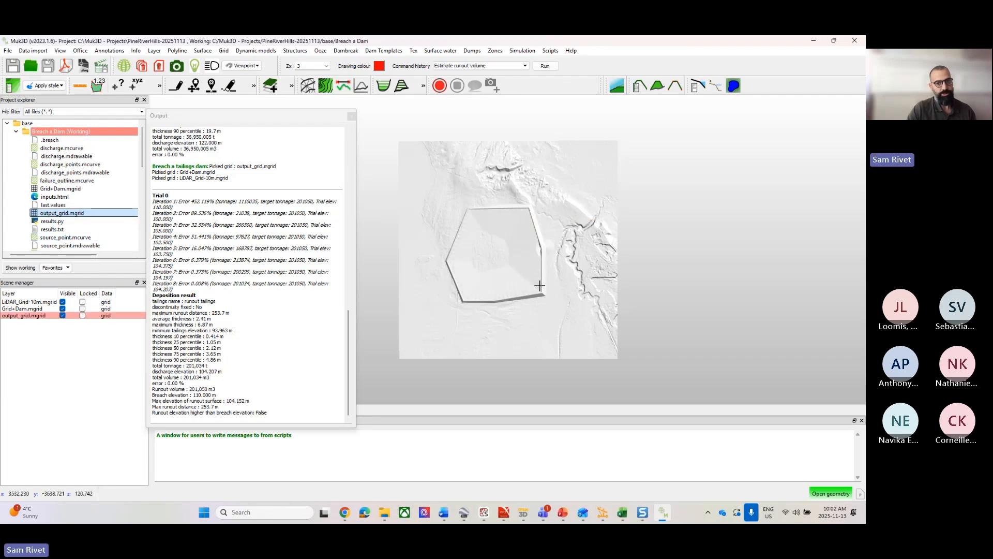
Examine the output_grid.mgrid surface around the breach on the dam's eastern wall.
scroll(539, 286, up, 2)
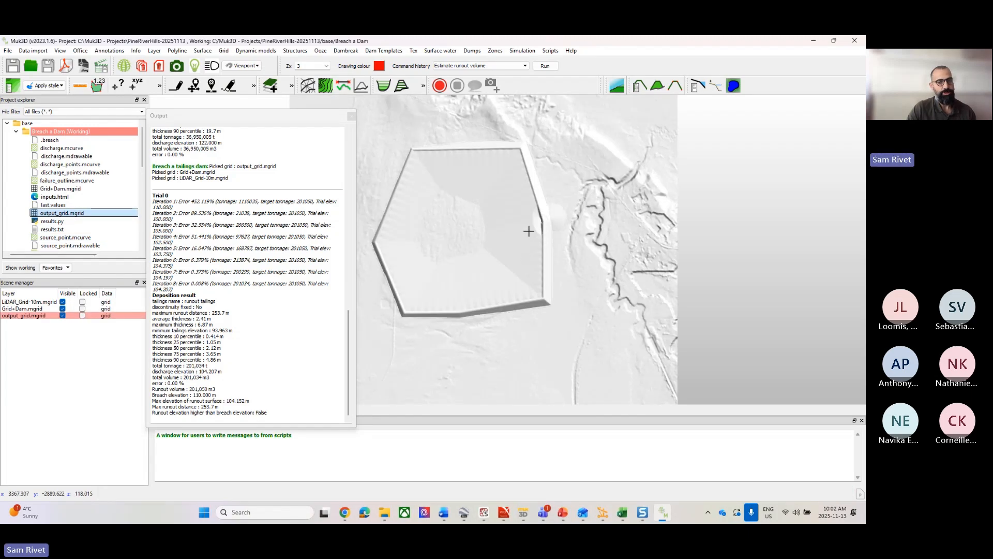
scroll(529, 231, up, 2)
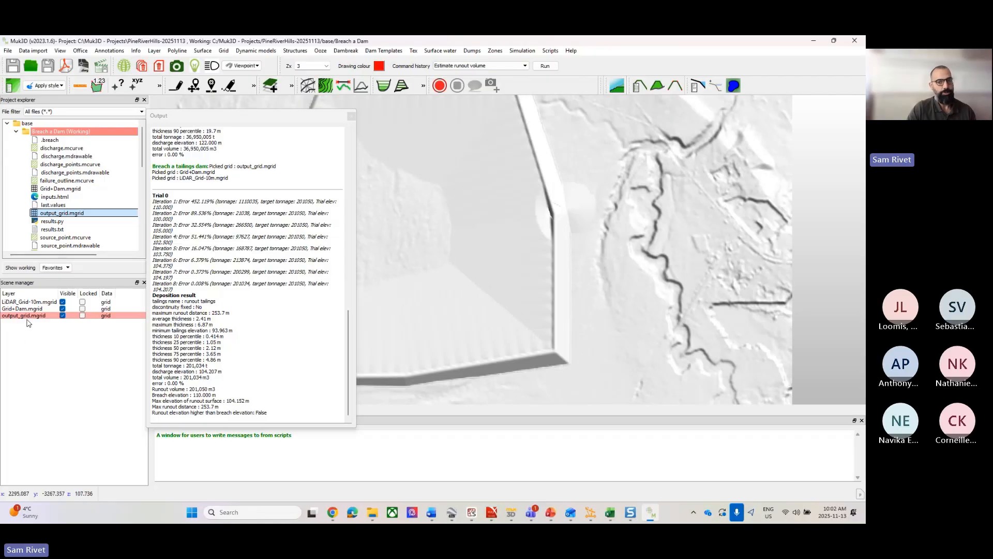
scroll(561, 202, up, 2)
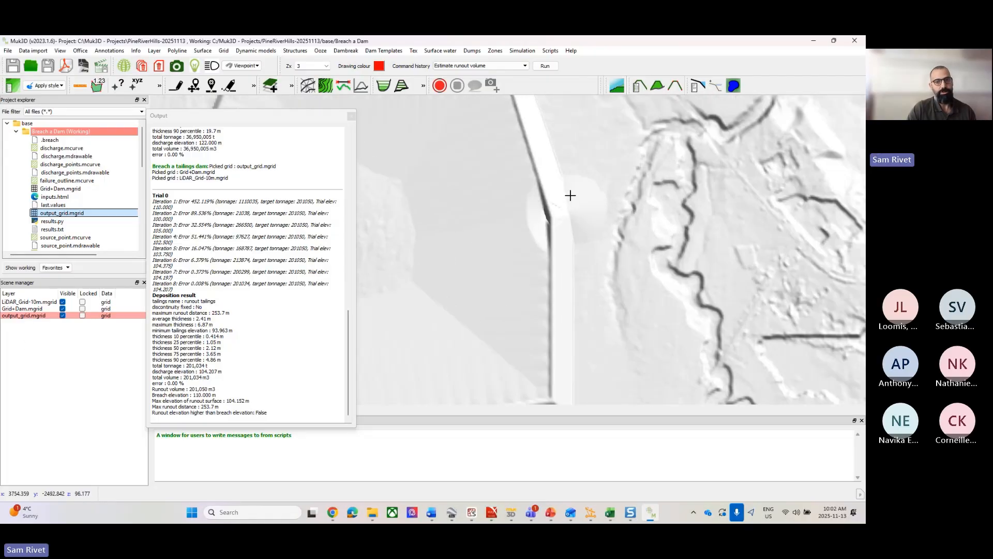
scroll(532, 202, up, 2)
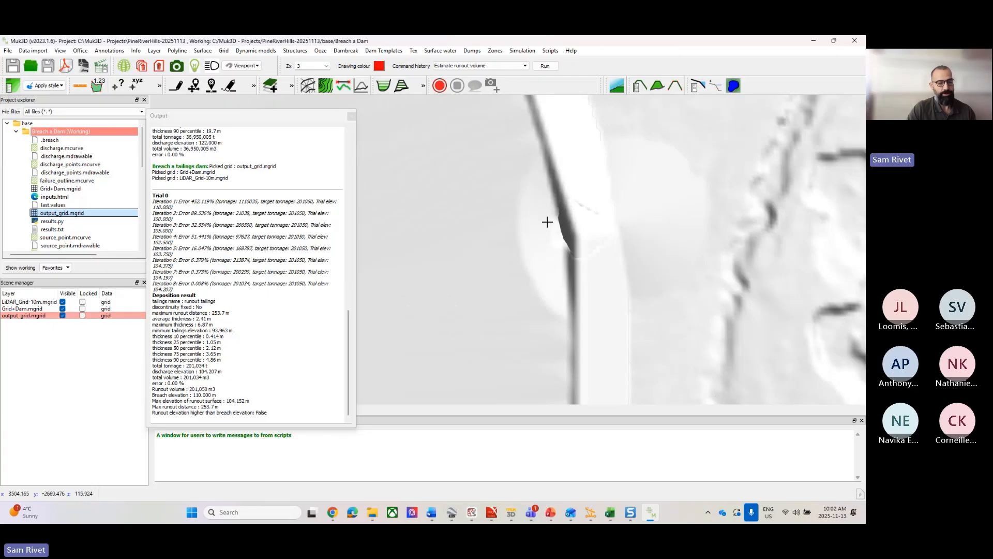
scroll(579, 241, down, 2)
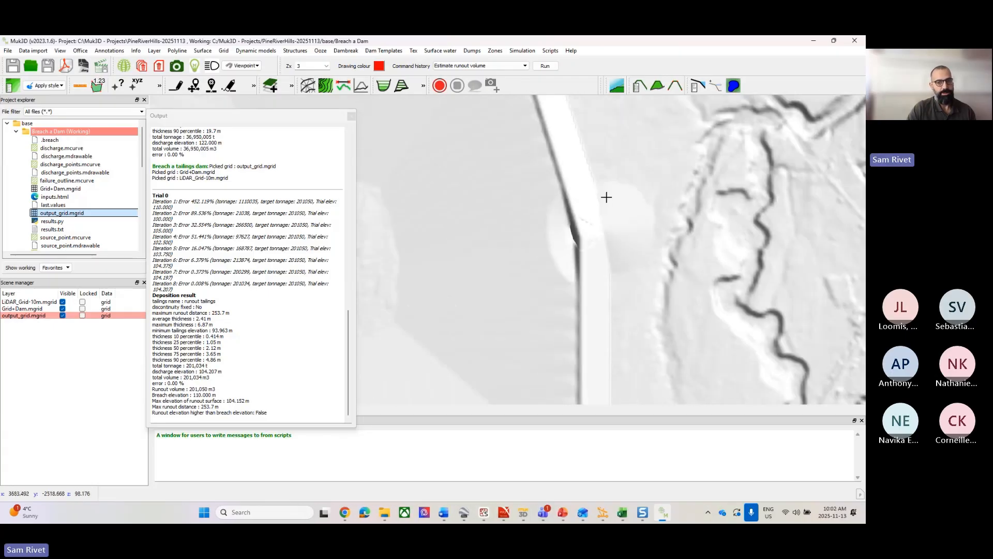
scroll(399, 288, down, 5)
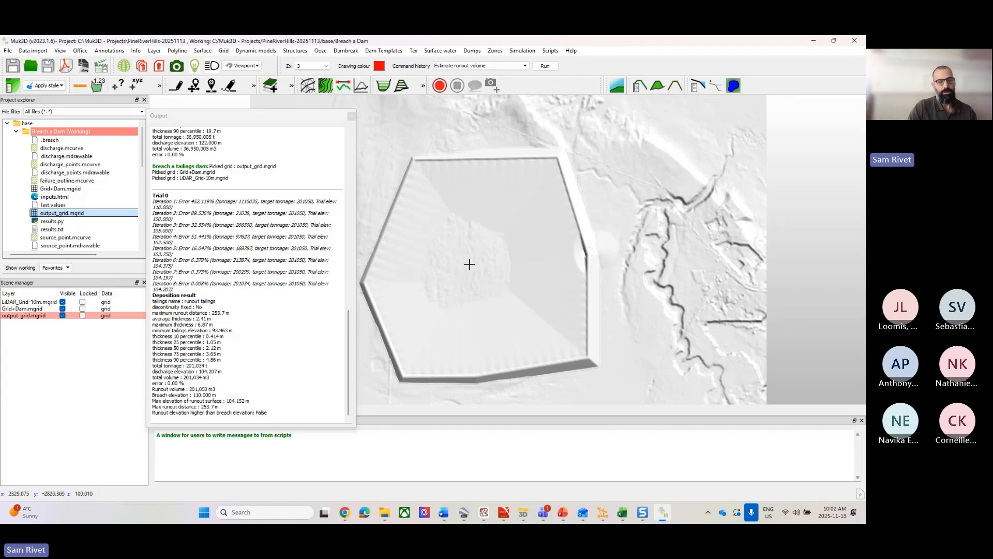
Run a single stream deposition with no pond, as drawn, reusing the last values for all fields.
click(320, 50)
mouse_move(382, 135)
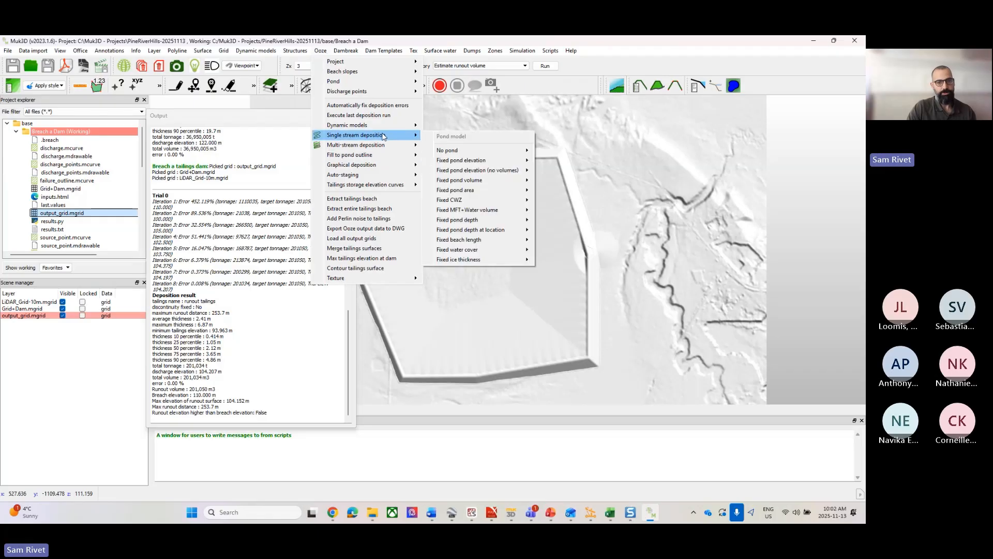
mouse_move(517, 150)
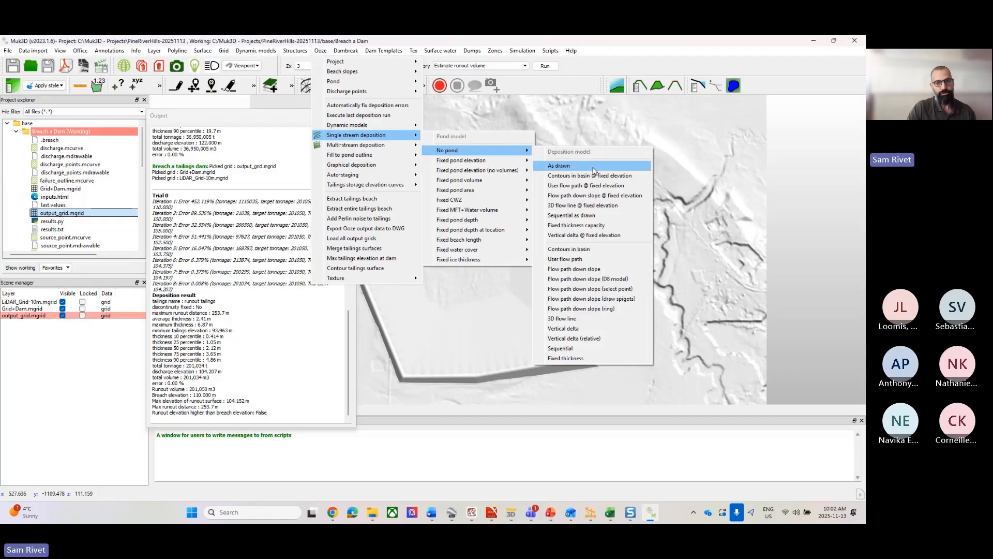
click(595, 167)
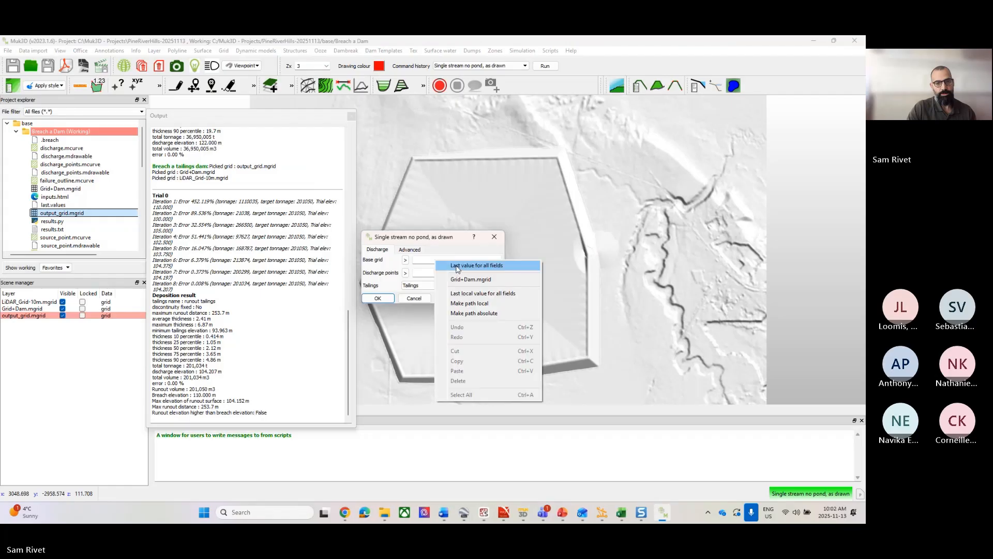
click(373, 300)
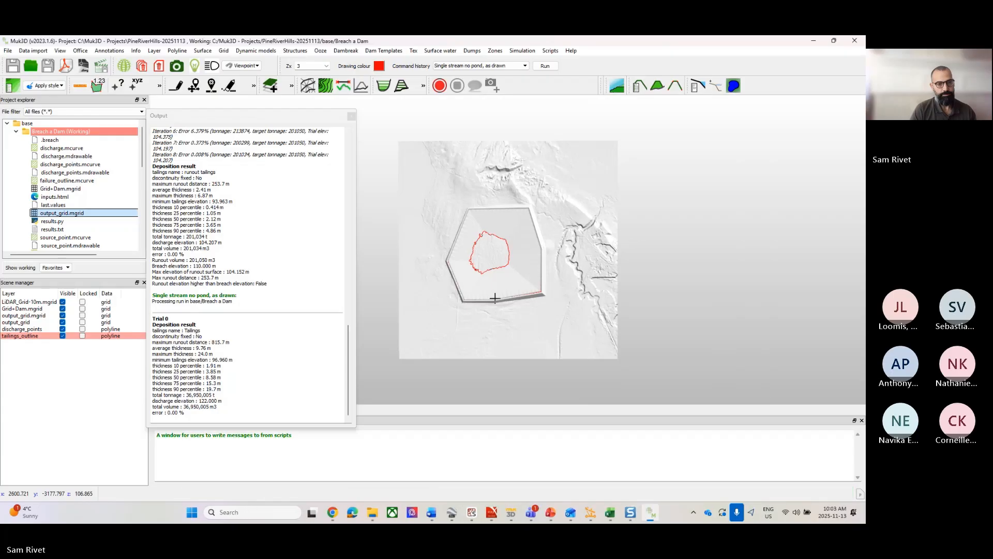
Unload the old output_grid.mgrid layer from the scene, keeping the new output_grid.
click(31, 321)
right_click(26, 321)
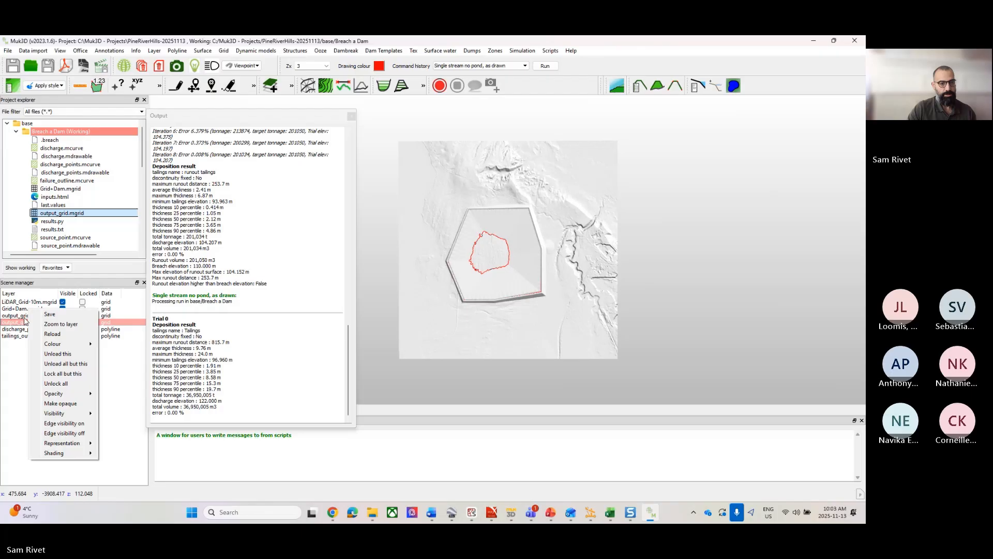
click(15, 315)
right_click(15, 316)
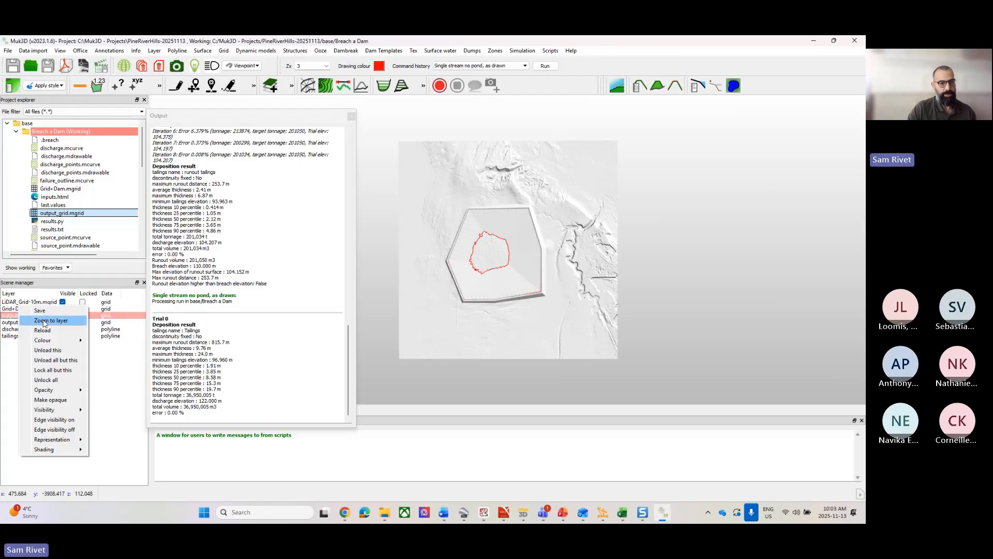
click(47, 351)
Unload the tailings_outline and discharge_points polyline layers from the scene.
scroll(522, 245, up, 3)
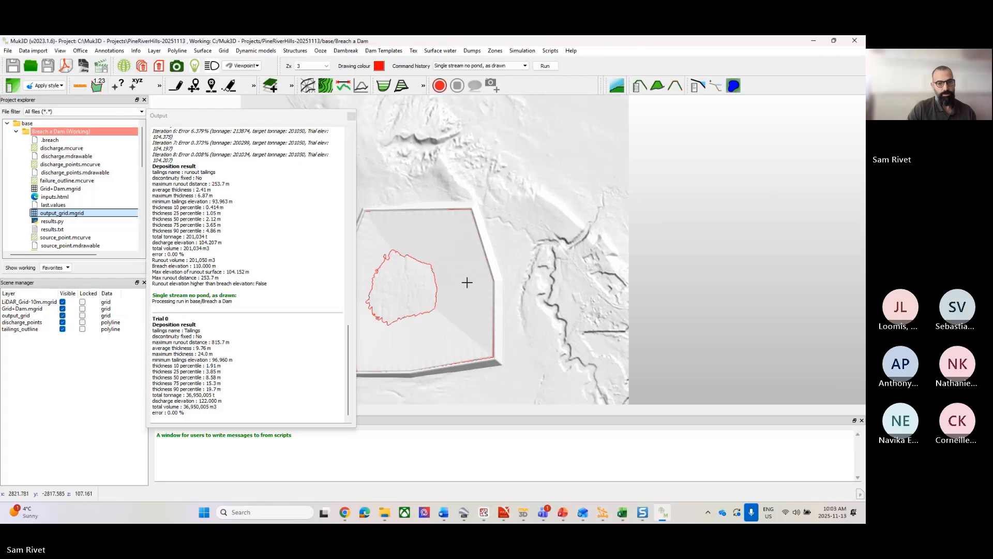
scroll(522, 245, up, 3)
scroll(557, 284, up, 1)
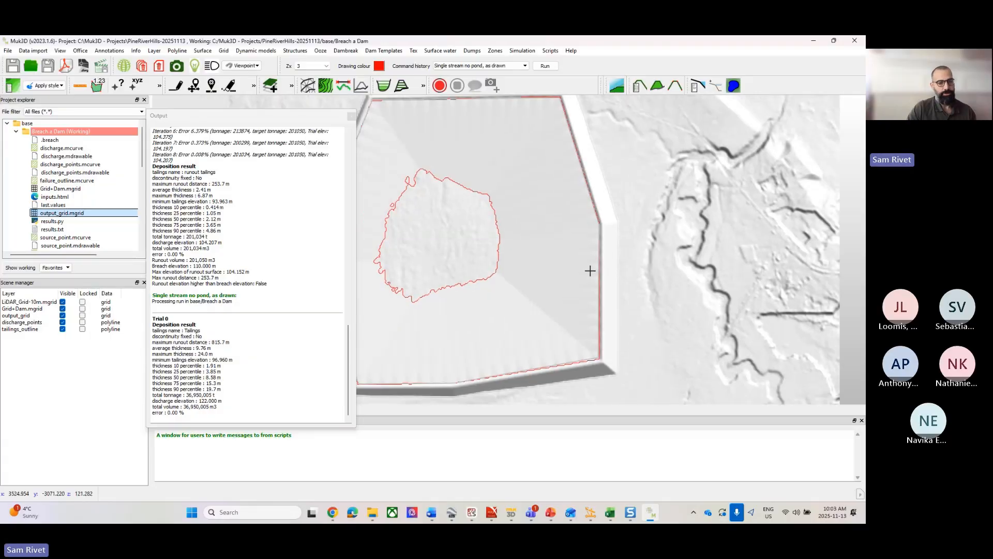
click(63, 329)
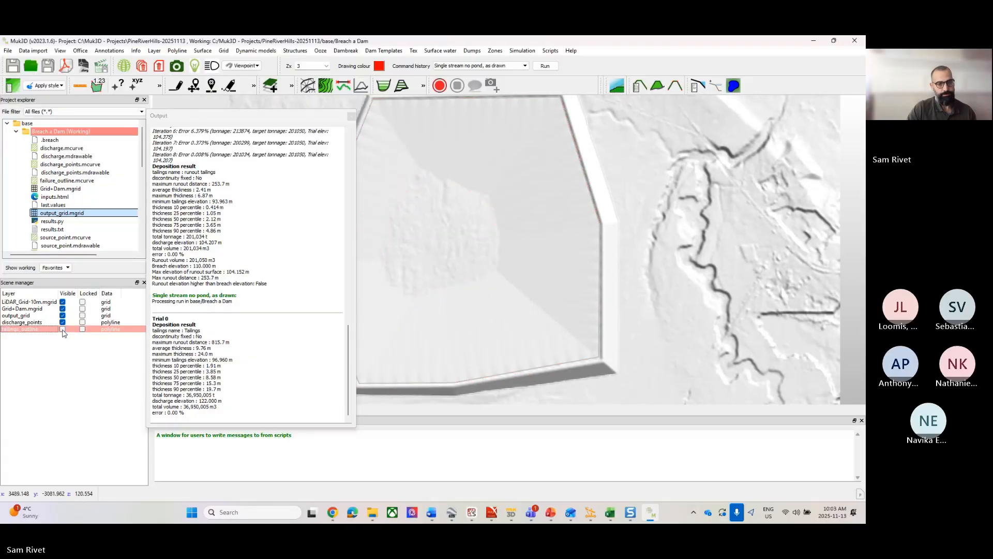
right_click(42, 332)
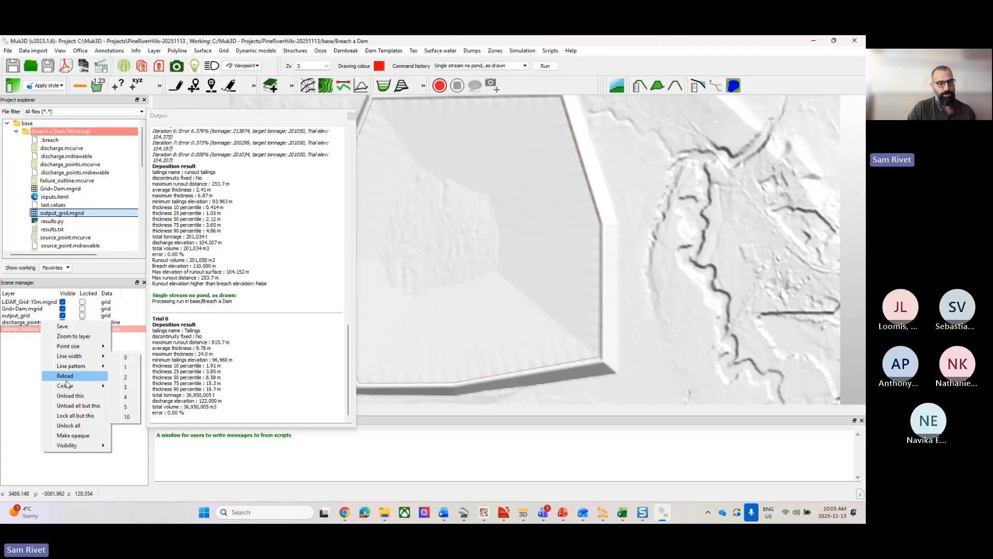
click(69, 396)
right_click(45, 321)
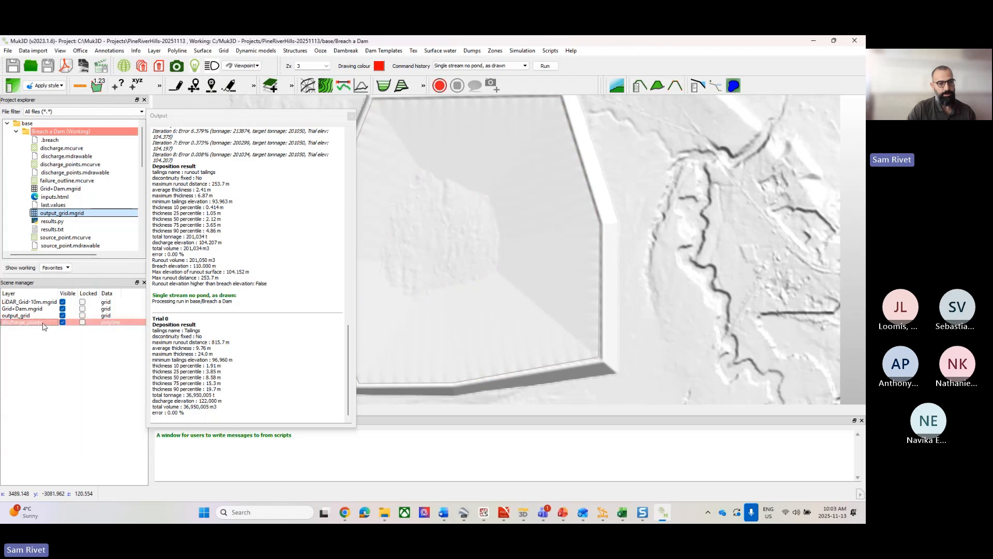
click(71, 388)
scroll(595, 255, down, 2)
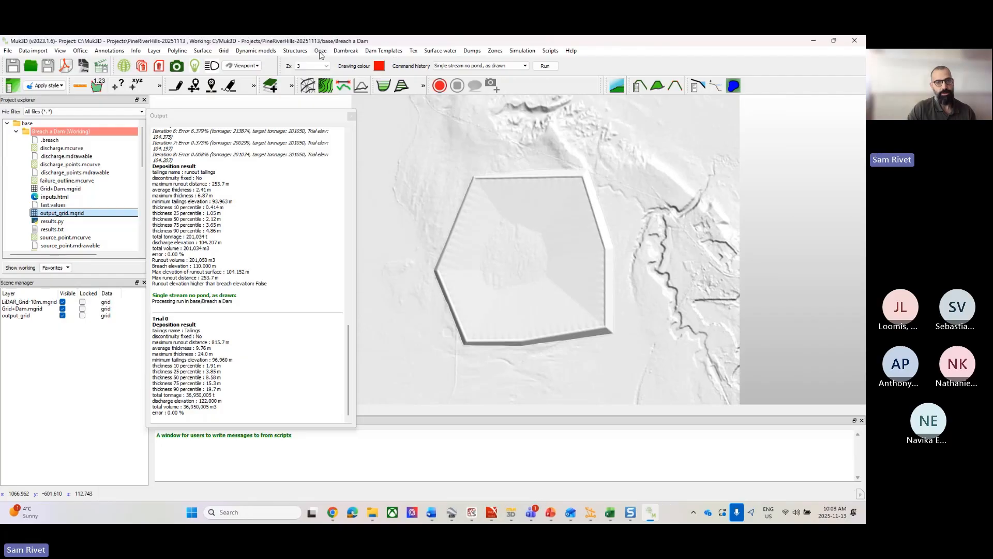
Start the Estimate runout volume command and enter 1,4 as the tailings failure slope (%).
click(337, 53)
click(362, 87)
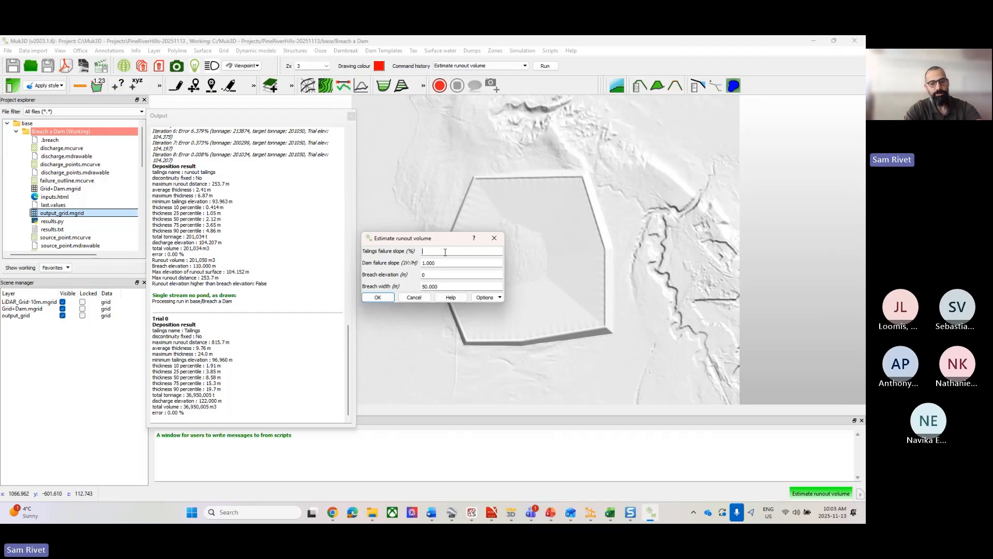
text(1,4)
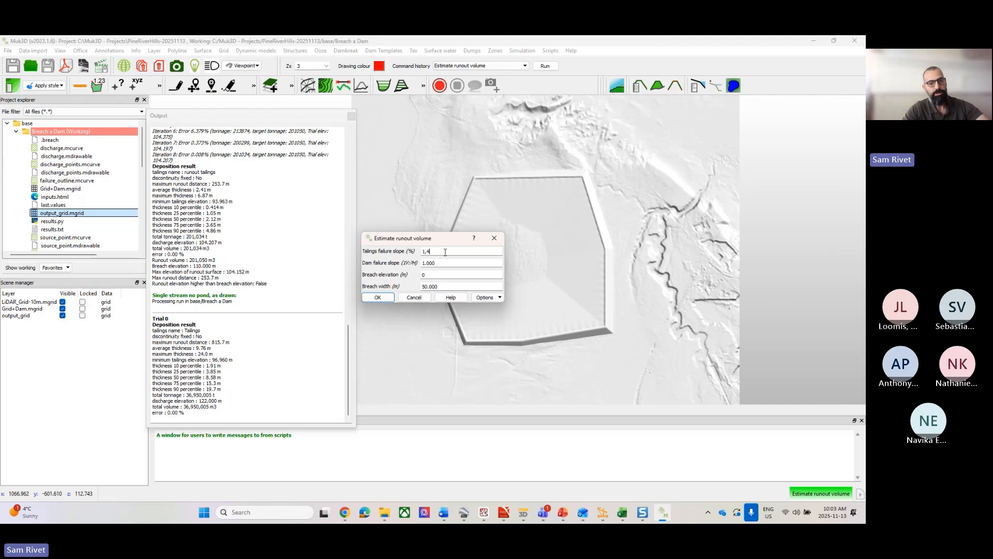
text(.4)
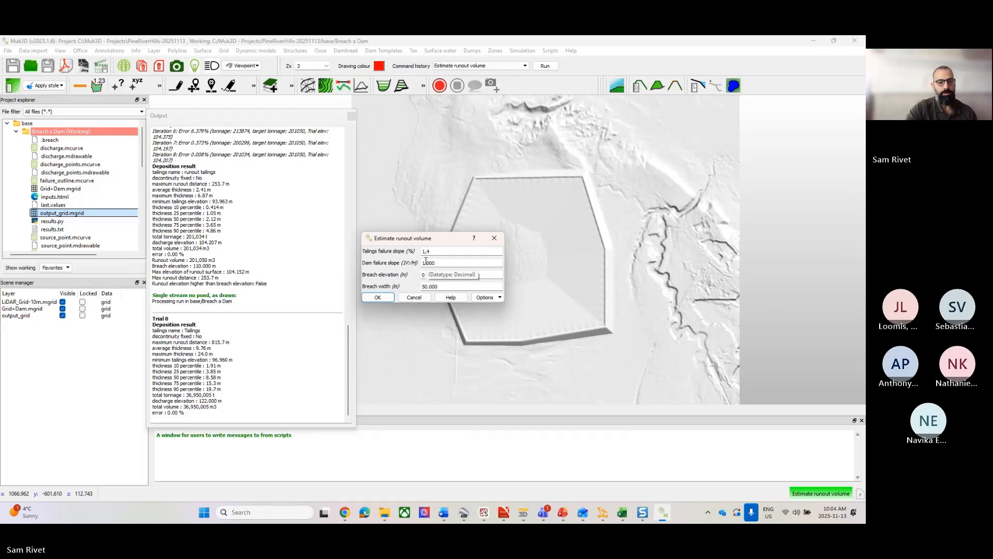
key(BackSpace)
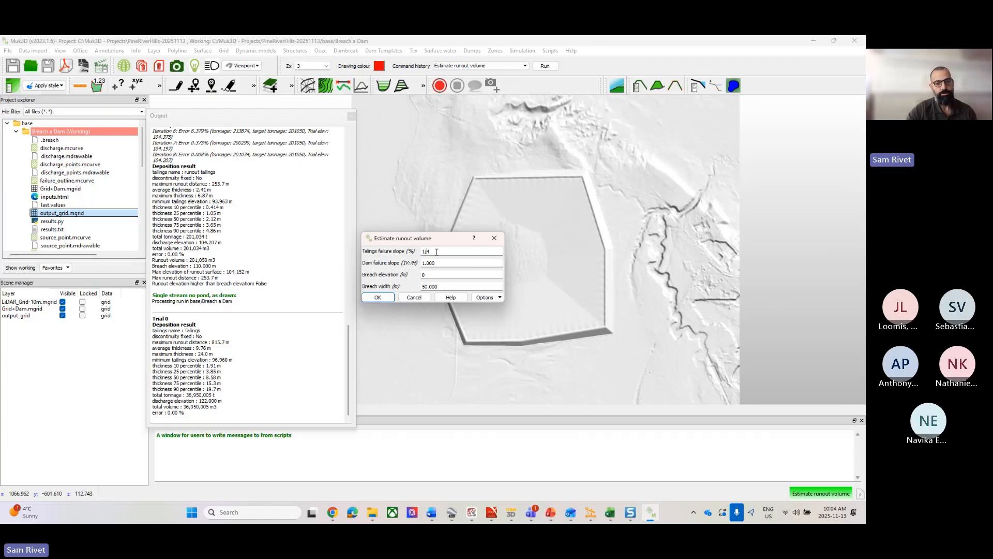
text(,)
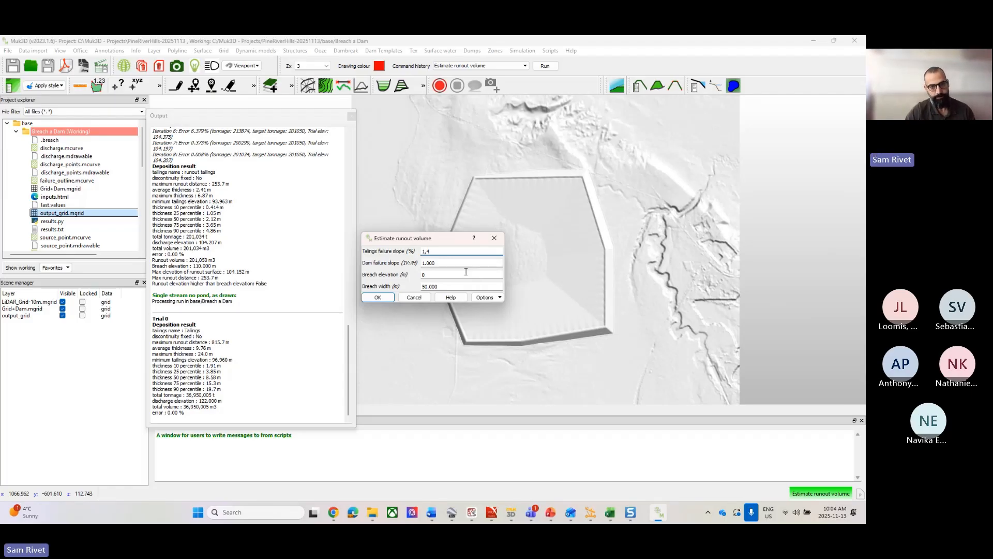
Set the dam failure slope to 6 and the breach elevation to 105;110.
click(460, 263)
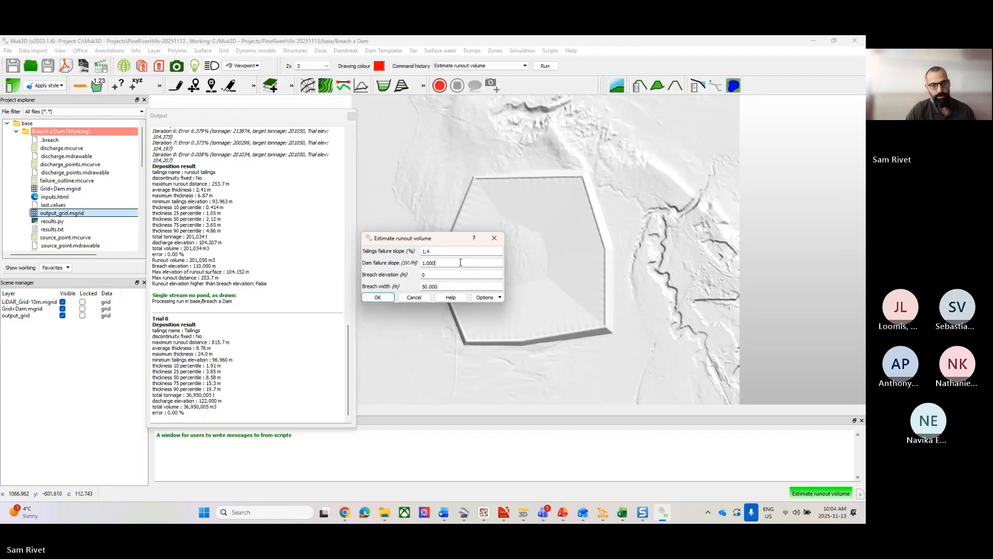
double_click(461, 263)
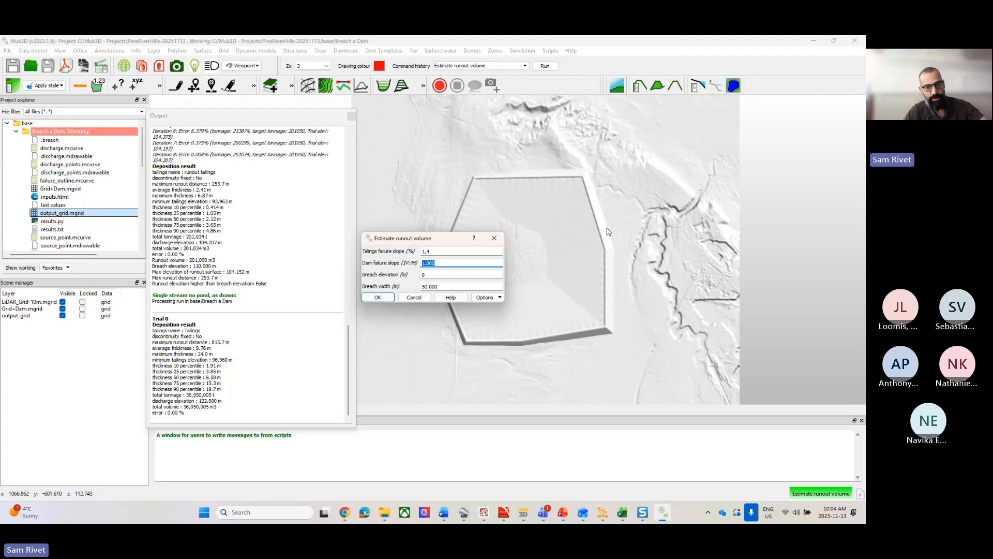
text(6)
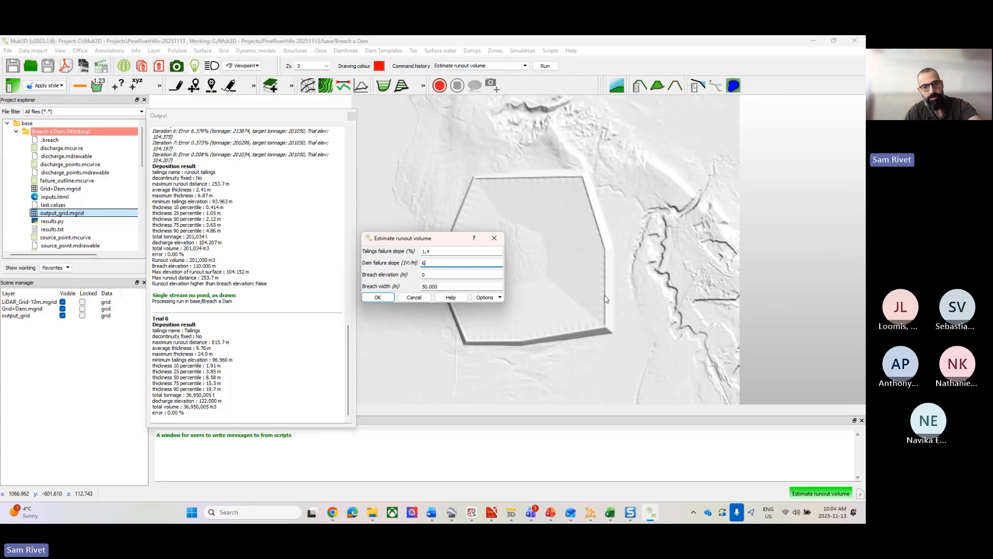
click(452, 275)
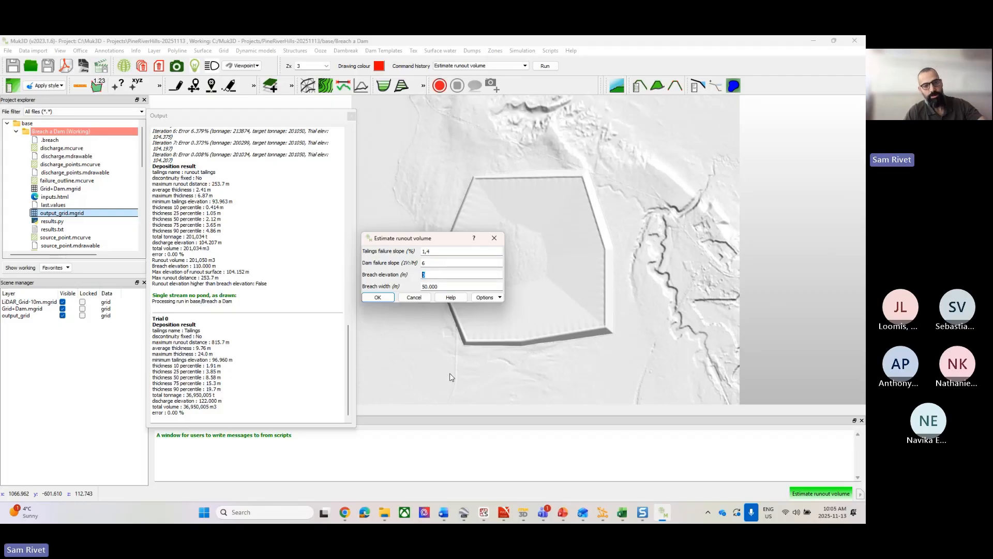
text(1)
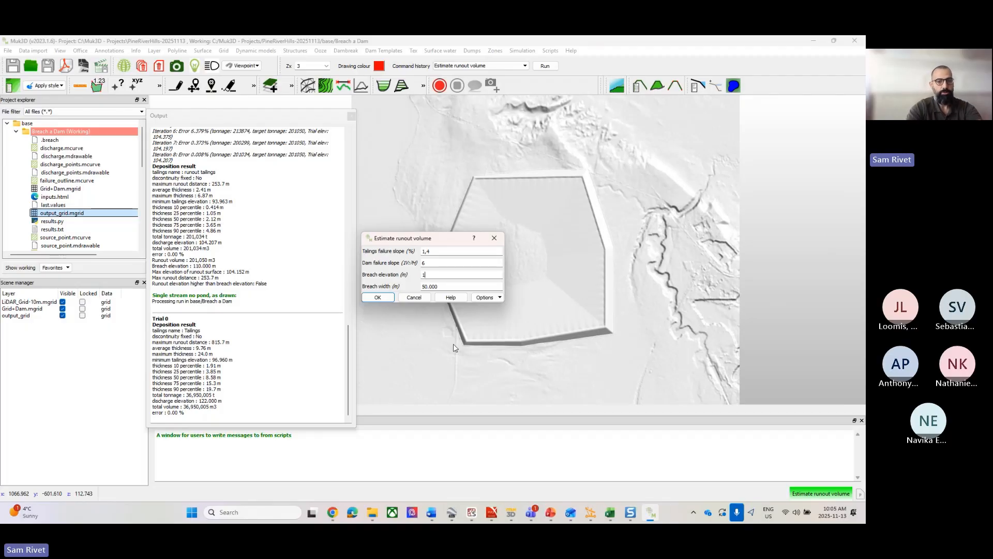
text(05;)
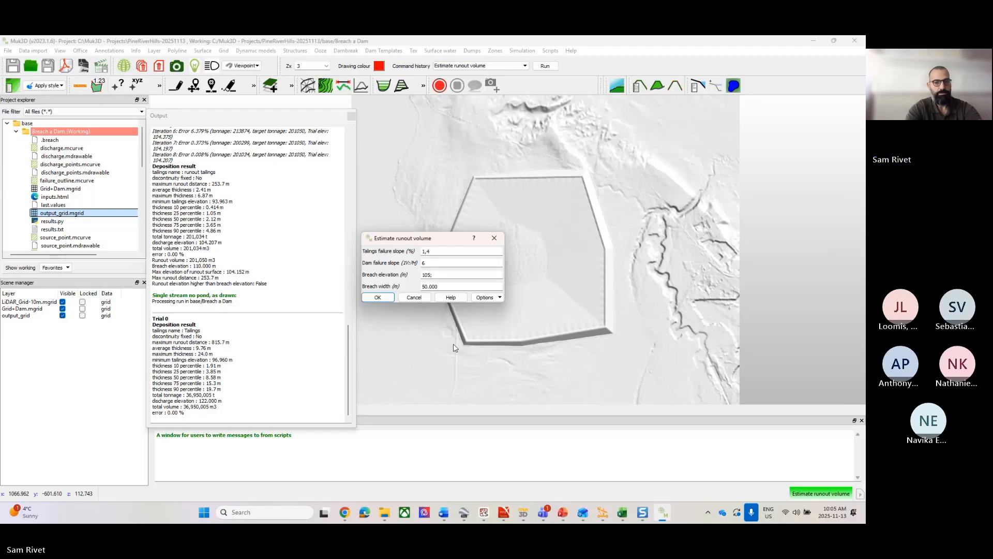
text(110)
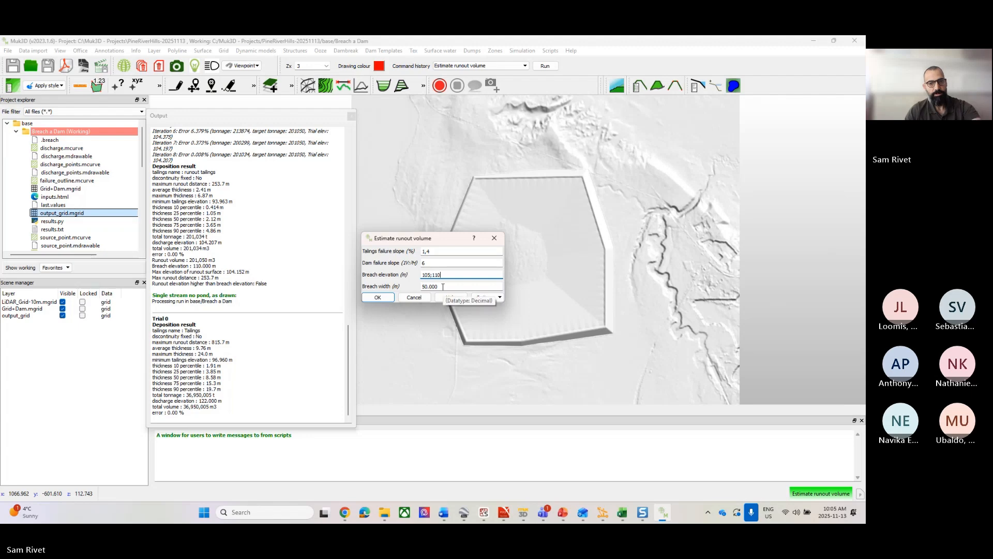
Accept the runout parameters and pick output_grid as the tailings grid, with the LiDAR_Grid-10m.mgrid and Grid+Dam.mgrid layers hidden.
click(378, 297)
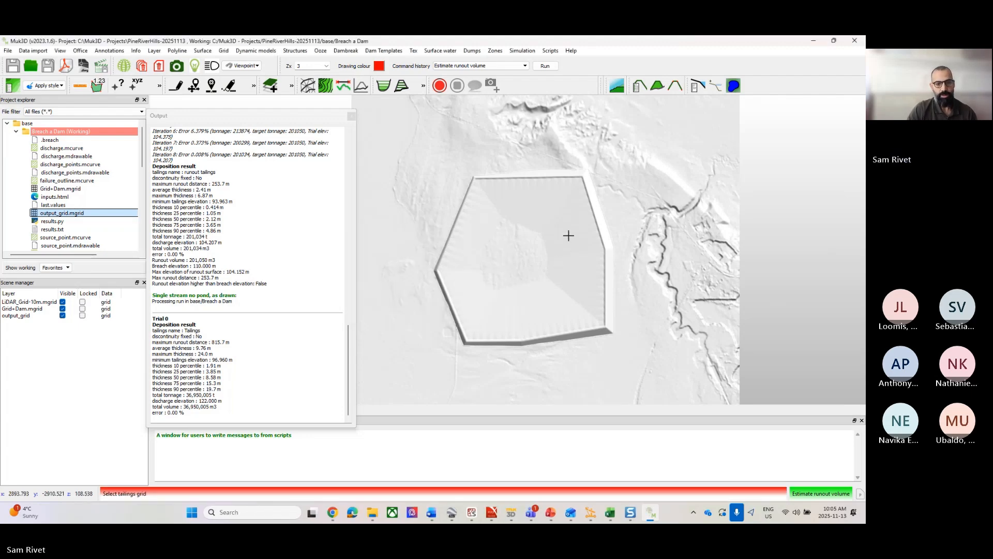
click(569, 241)
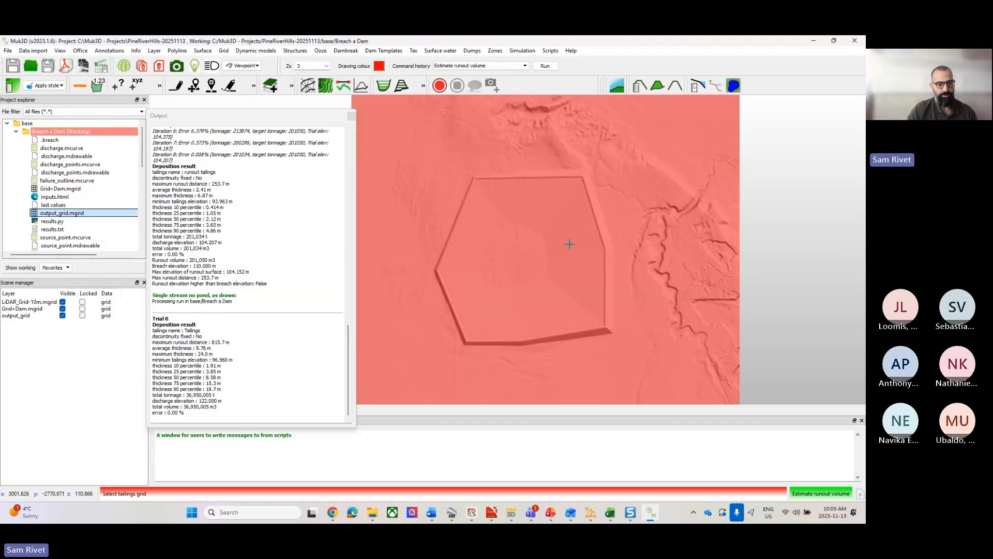
click(62, 302)
click(63, 308)
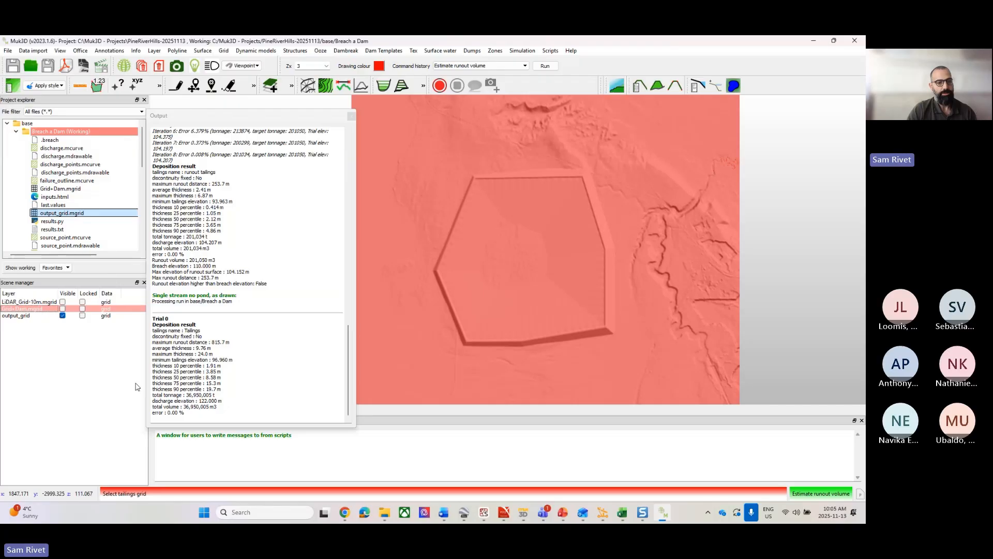
click(563, 255)
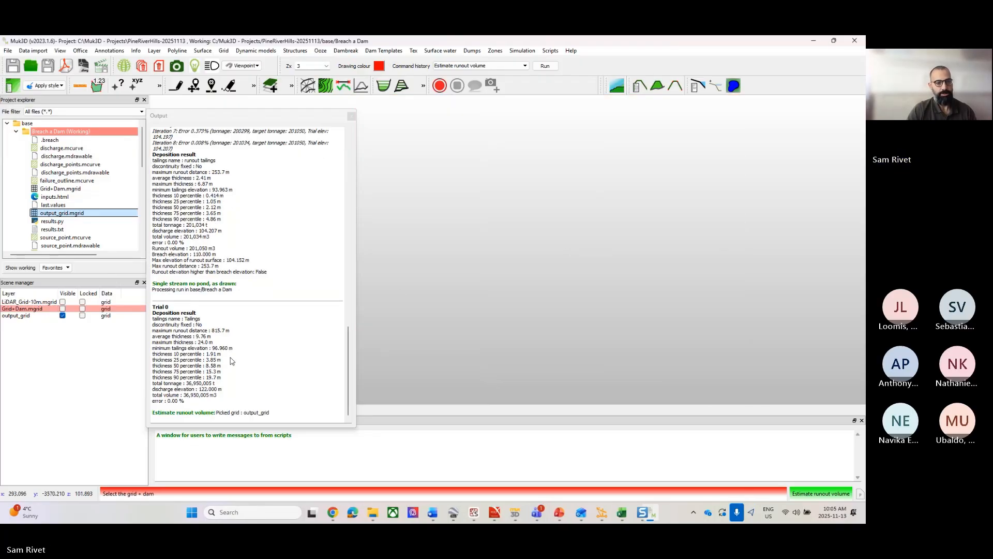
Pick Grid+Dam.mgrid as the grid with dam and LiDAR_Grid-10m.mgrid as the original ground.
click(62, 315)
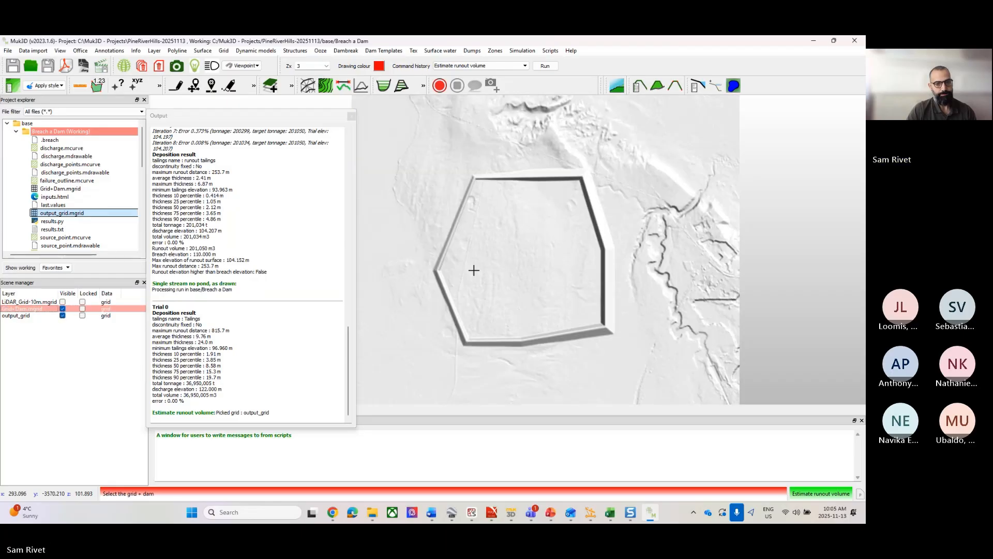
click(525, 266)
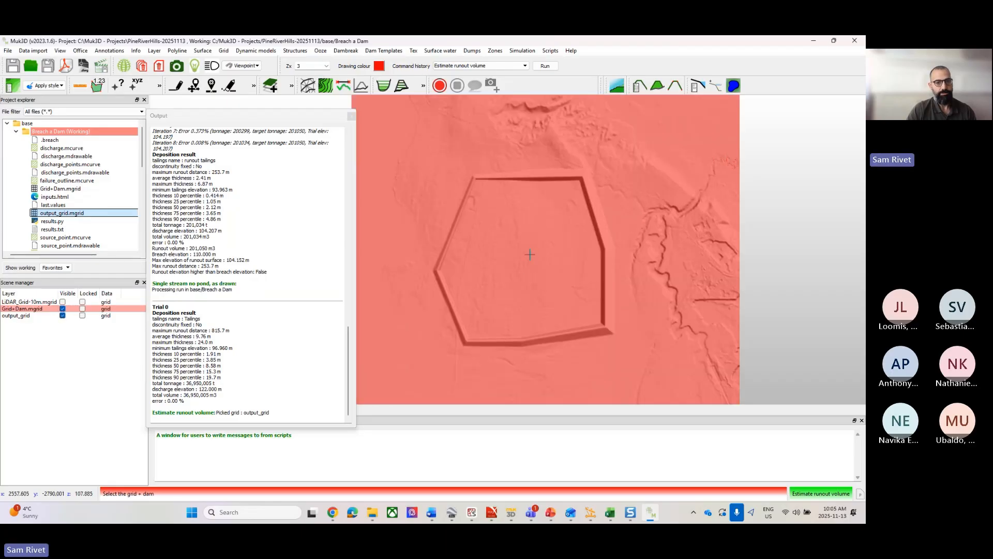
click(529, 254)
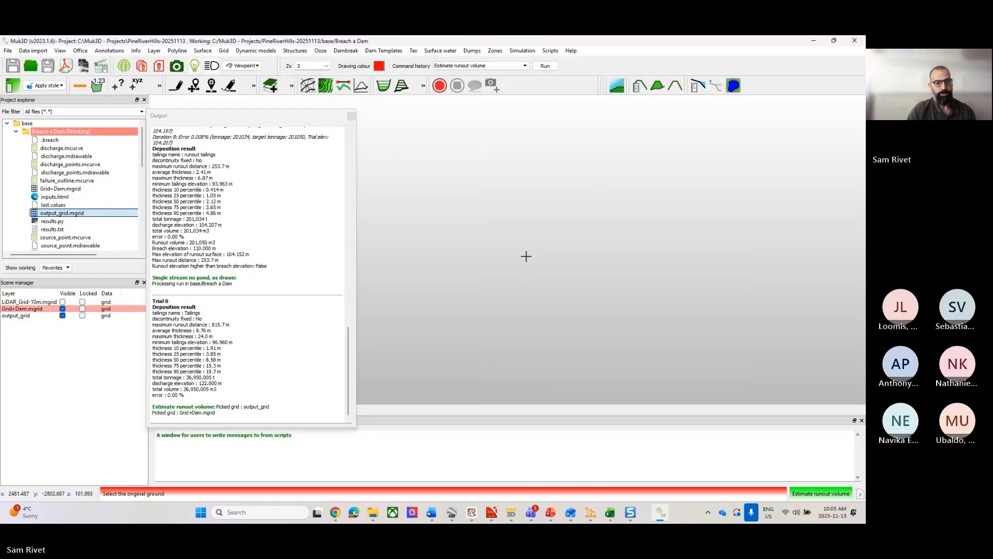
click(63, 302)
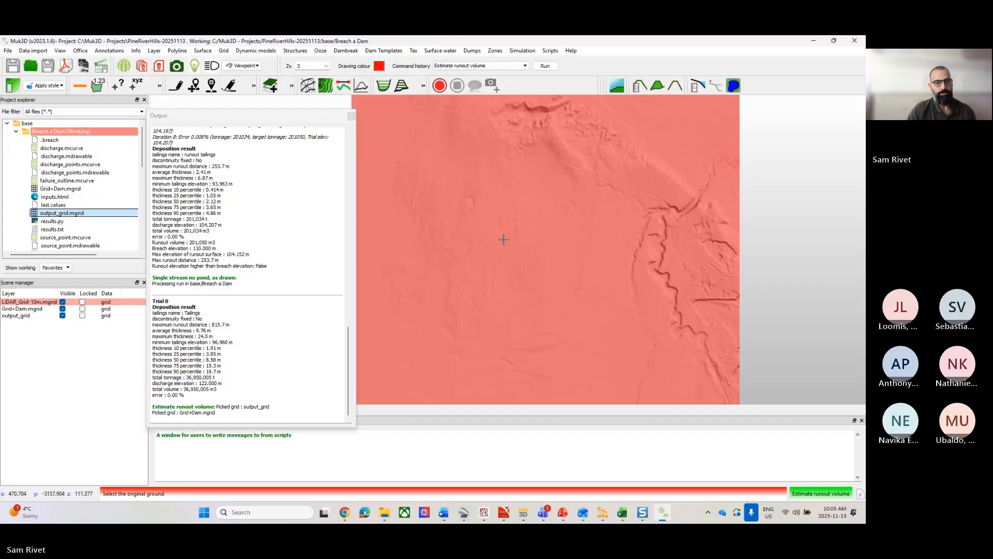
click(515, 303)
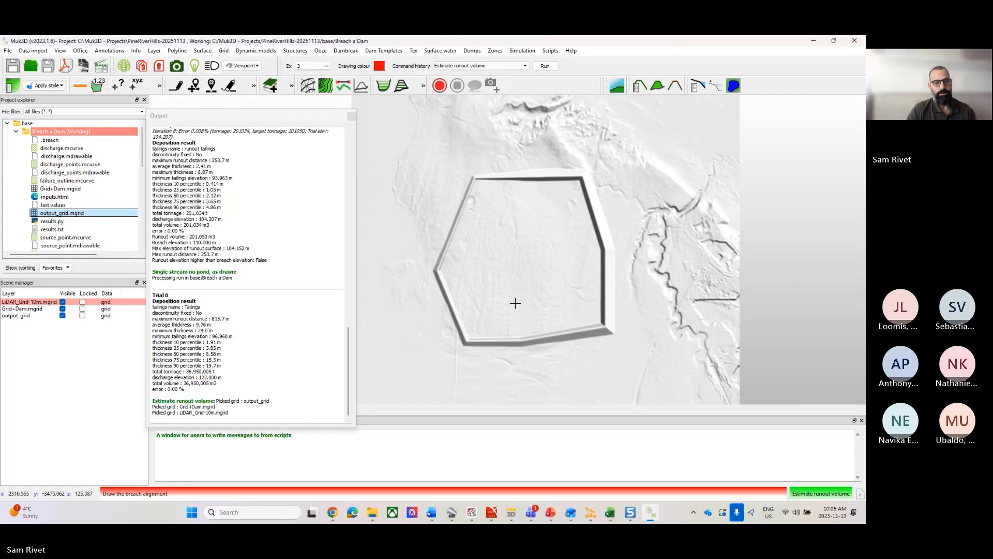
Draw the breach alignment across the upper eastern embankment, from outside the dam to the inside, and run the runout estimate.
scroll(606, 228, up, 1)
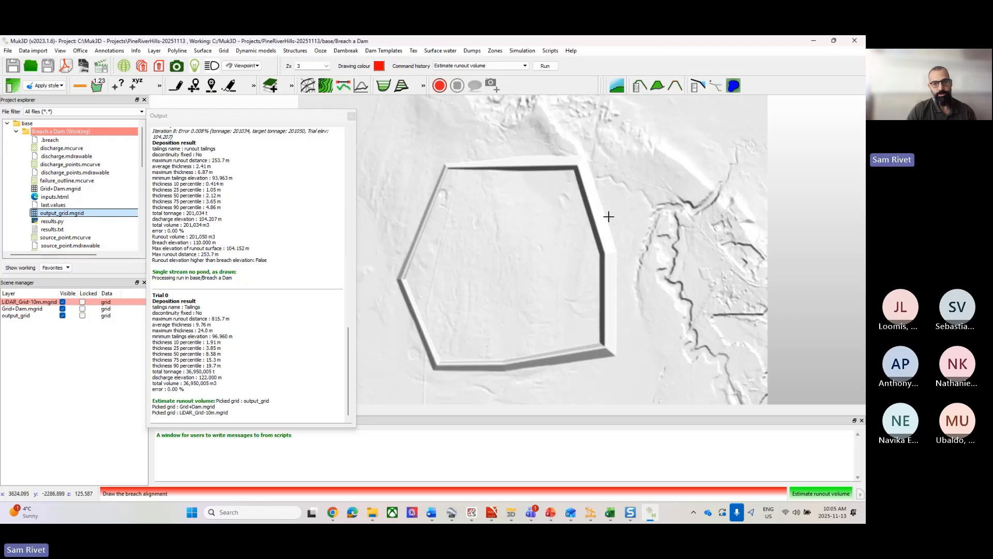
click(609, 219)
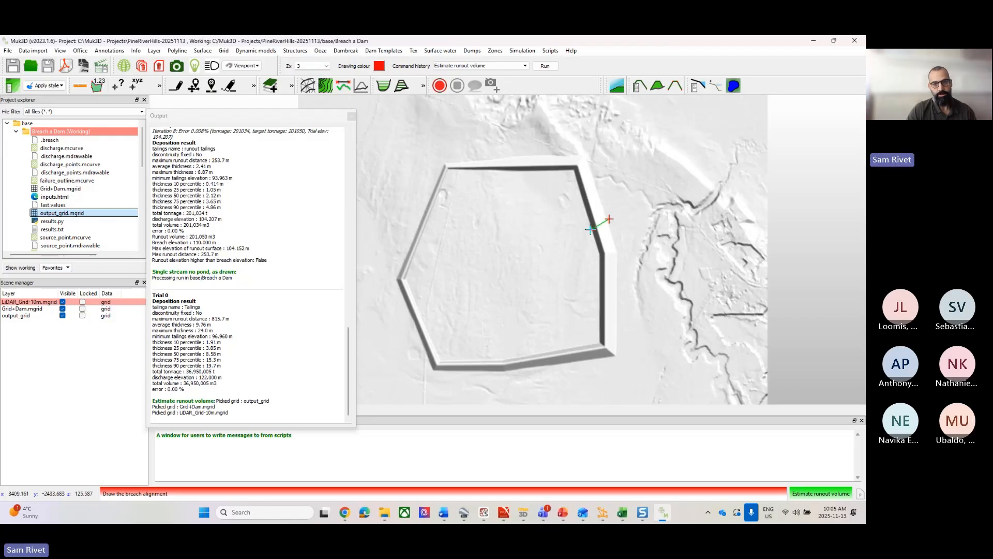
click(590, 226)
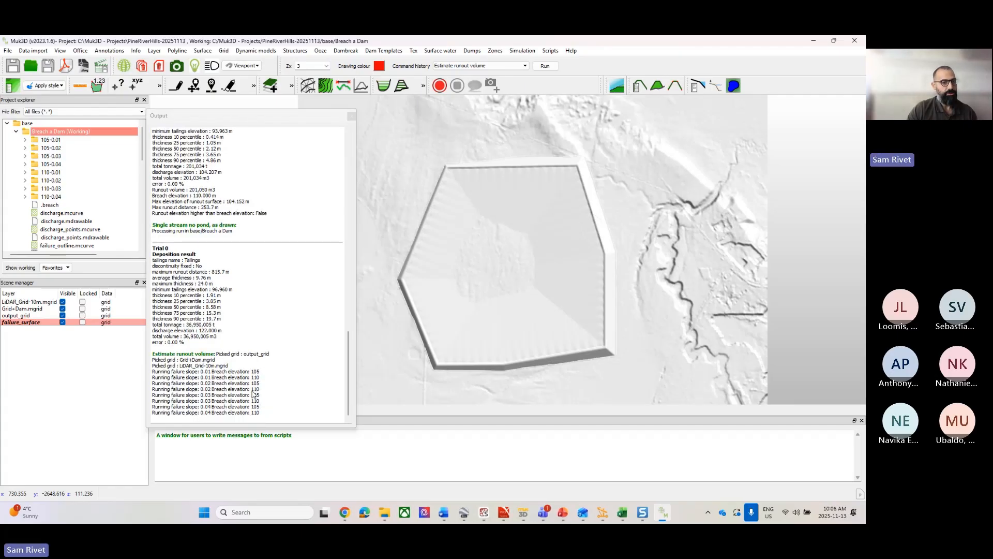
Review the generated output files, including Runout volumes.xlsx and the contents of the 105-0.01 folder.
scroll(45, 184, down, 3)
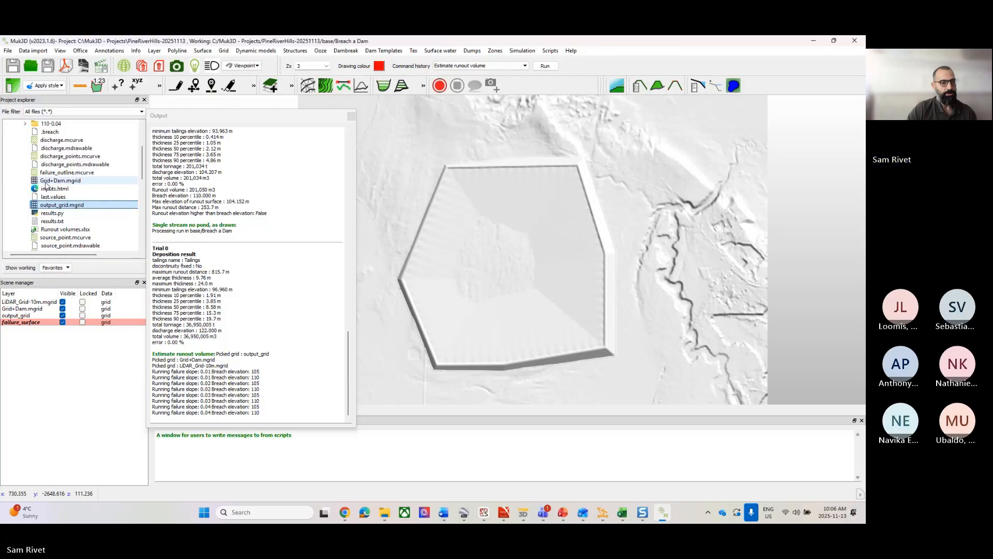
click(47, 231)
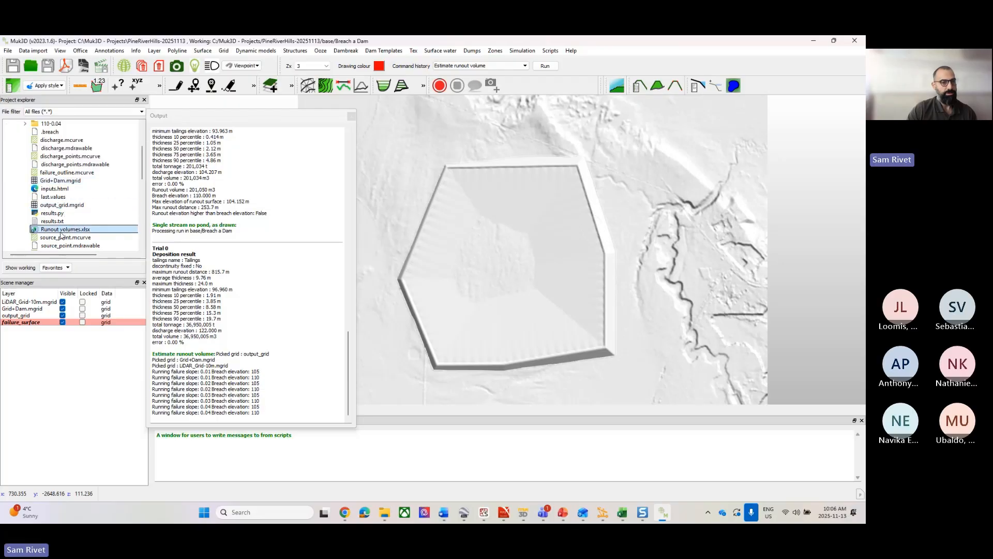
scroll(59, 232, down, 2)
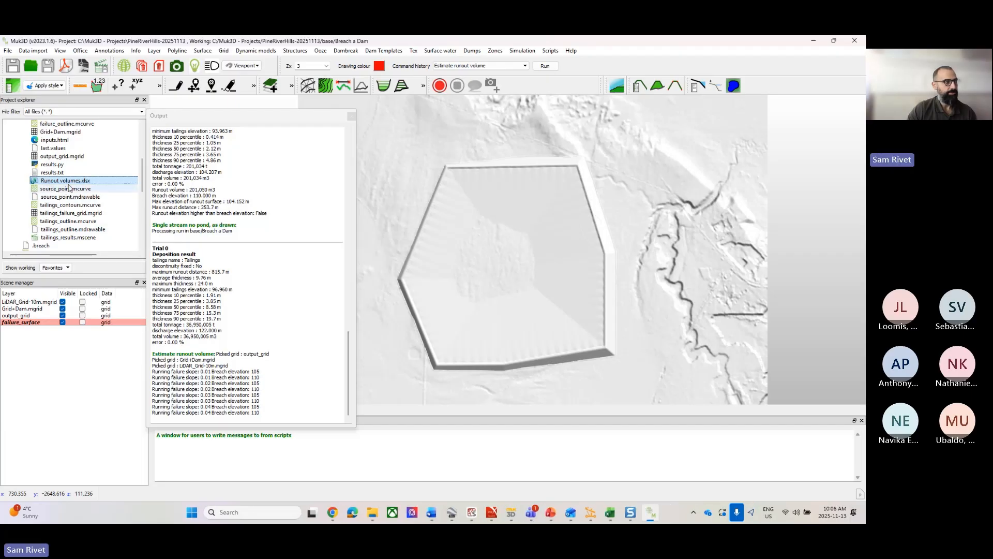
scroll(69, 188, up, 5)
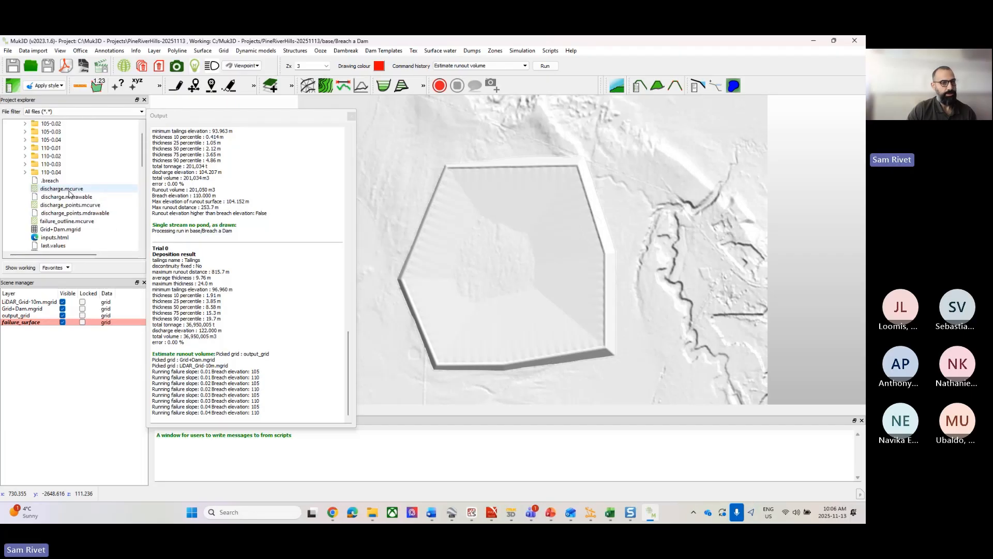
click(25, 140)
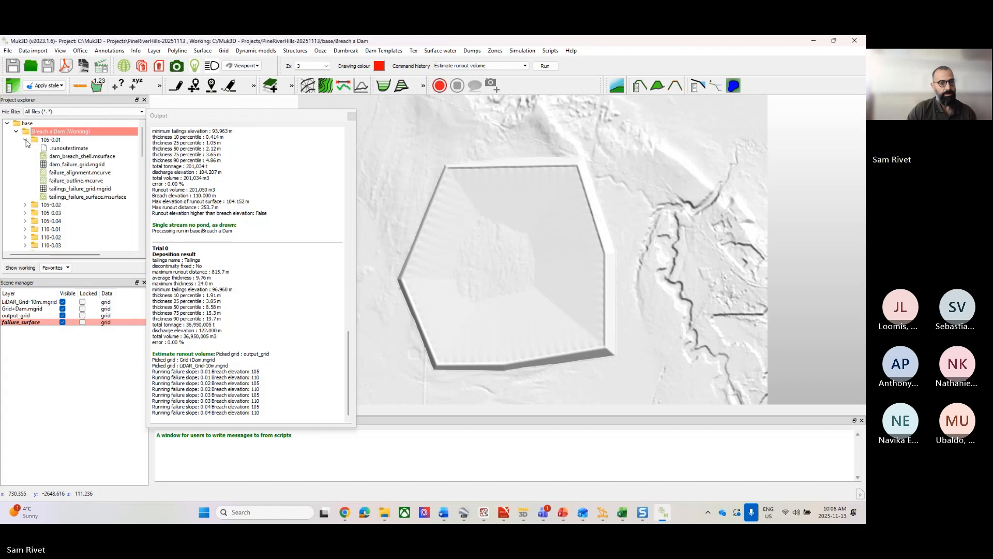
Clear all graphics from the scene, discarding every unsaved layer.
right_click(710, 190)
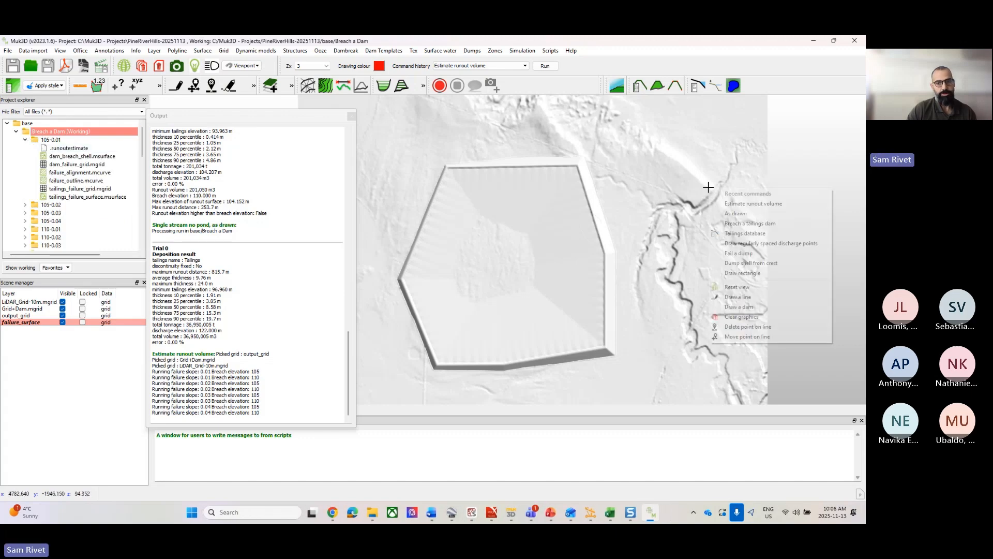
click(739, 318)
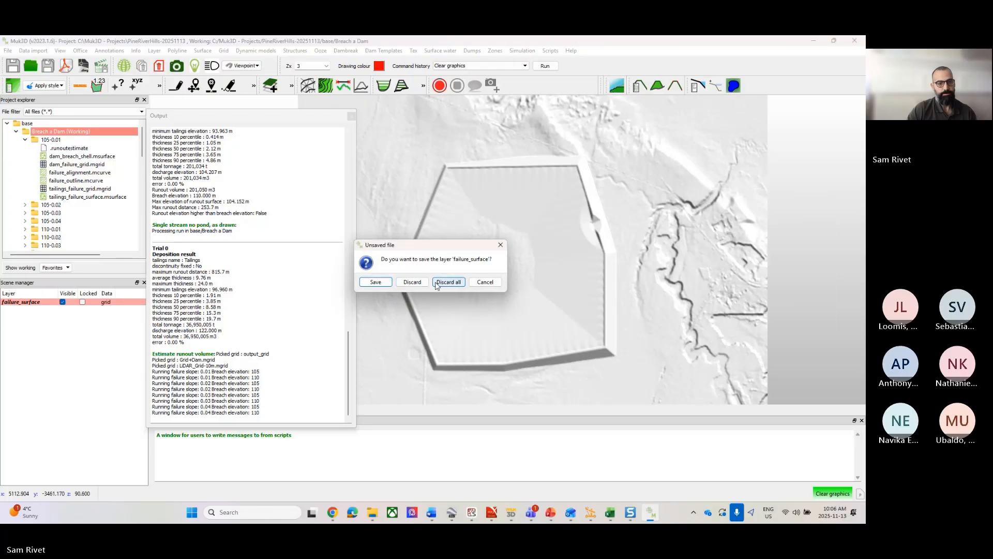
click(437, 282)
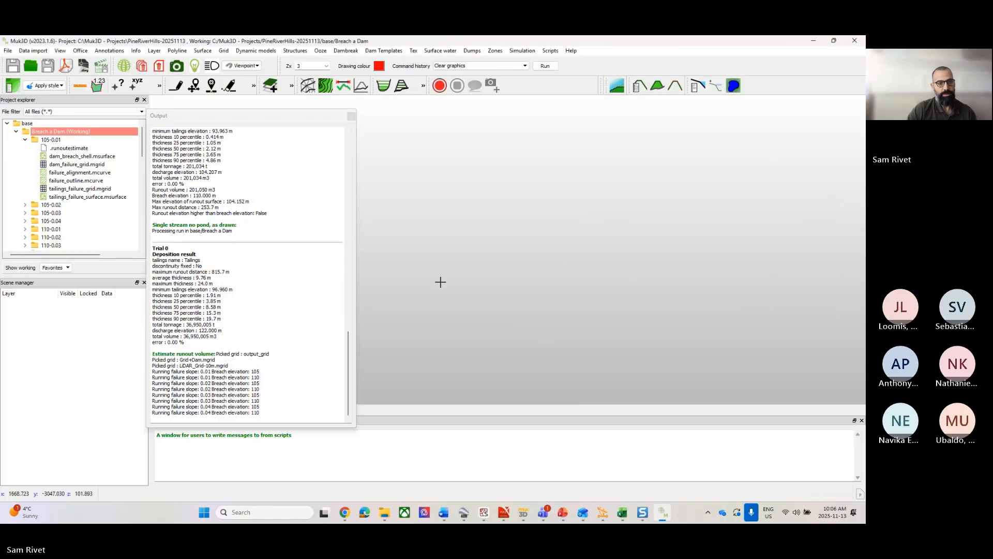
Check the output files inside the 105-0.02 folder and collapse it again.
click(24, 204)
scroll(29, 201, down, 1)
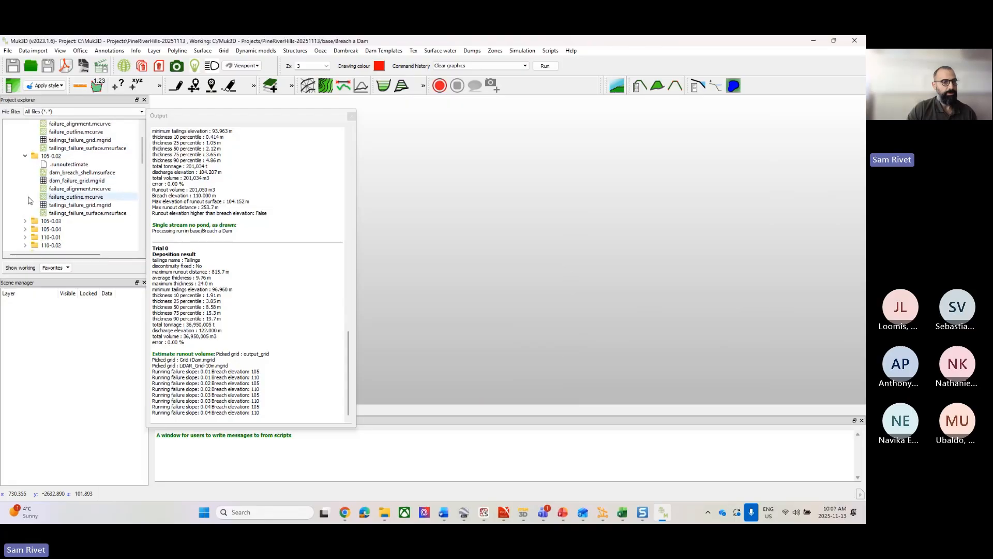
click(25, 180)
scroll(28, 183, up, 1)
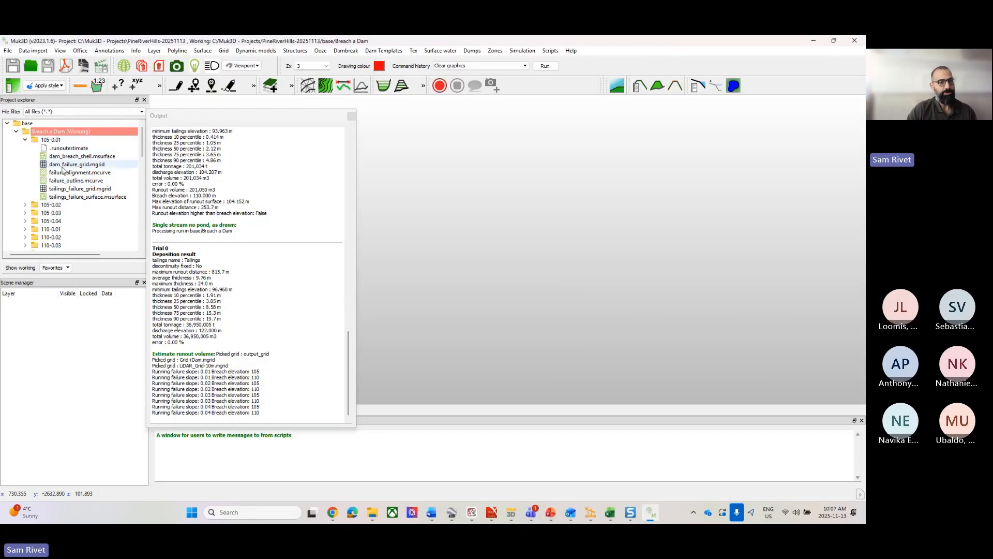
Load dam_failure_grid.mgrid and tailings_failure_grid.mgrid from the 105-0.01 folder into the scene.
drag(61, 164, 602, 195)
scroll(529, 257, up, 5)
scroll(530, 257, up, 2)
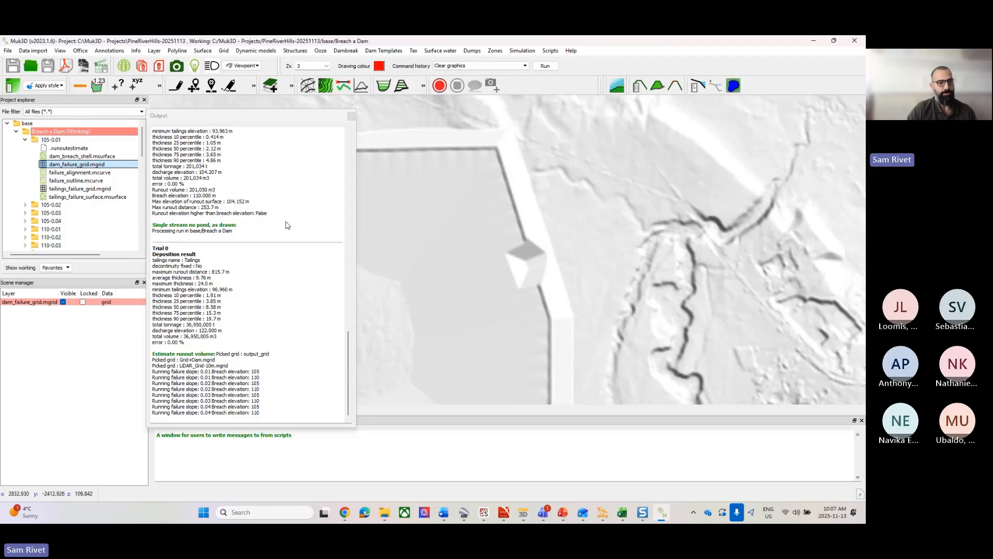
drag(80, 190, 537, 210)
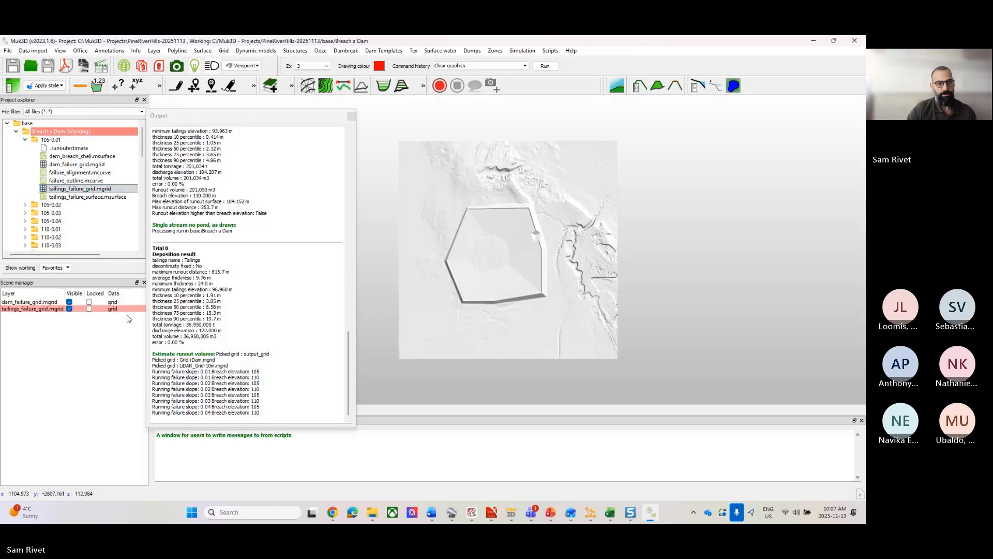
Hide dam_failure_grid.mgrid and examine the tailings failure grid around the breach in 3D.
click(70, 303)
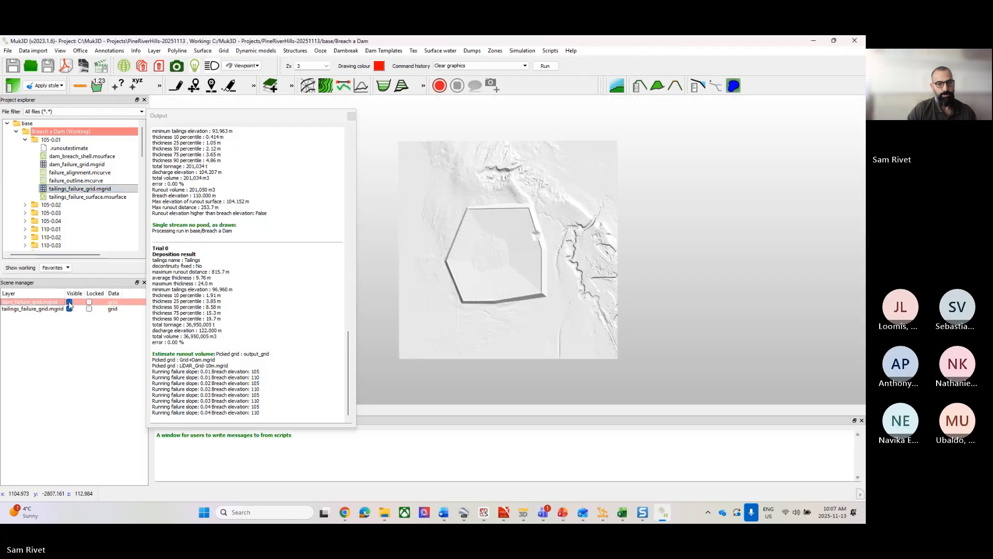
click(69, 302)
scroll(518, 244, up, 5)
middle_drag(518, 244, 459, 229)
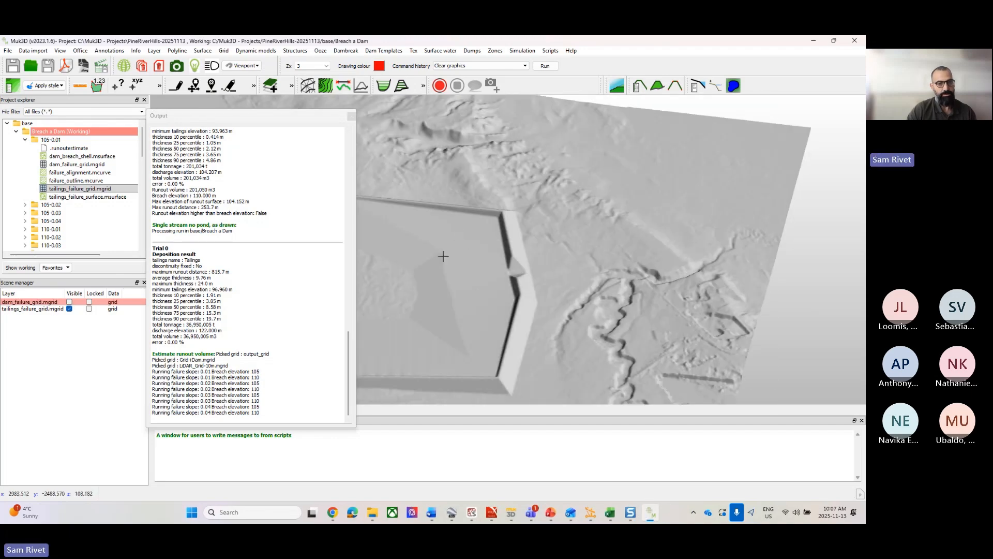
Toggle dam_failure_grid.mgrid on and off repeatedly to compare the dam failure with the tailings failure at the breach.
click(71, 302)
click(69, 302)
click(69, 302)
click(68, 303)
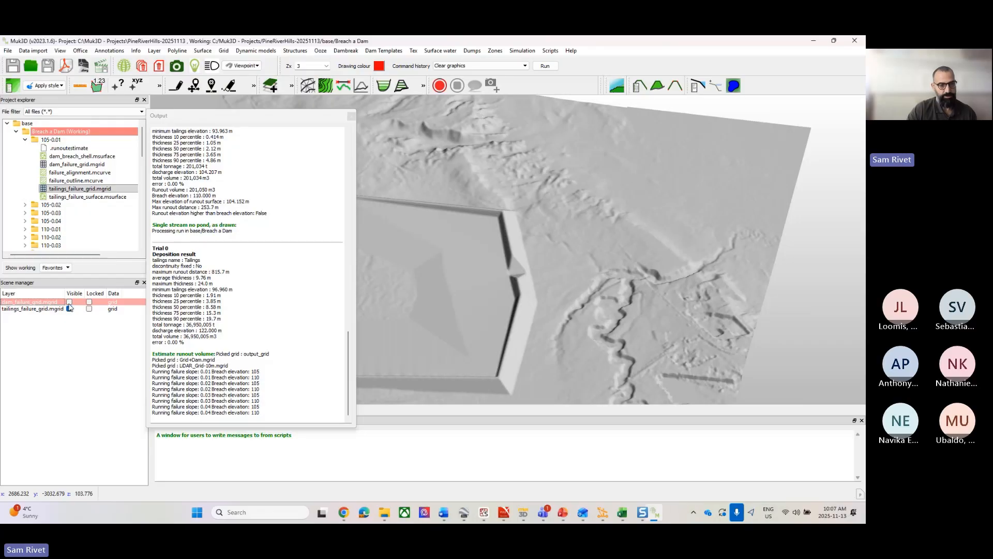
click(69, 302)
click(68, 302)
click(68, 302)
click(69, 302)
click(69, 302)
click(69, 302)
click(68, 302)
click(69, 302)
scroll(504, 308, up, 2)
scroll(503, 308, down, 2)
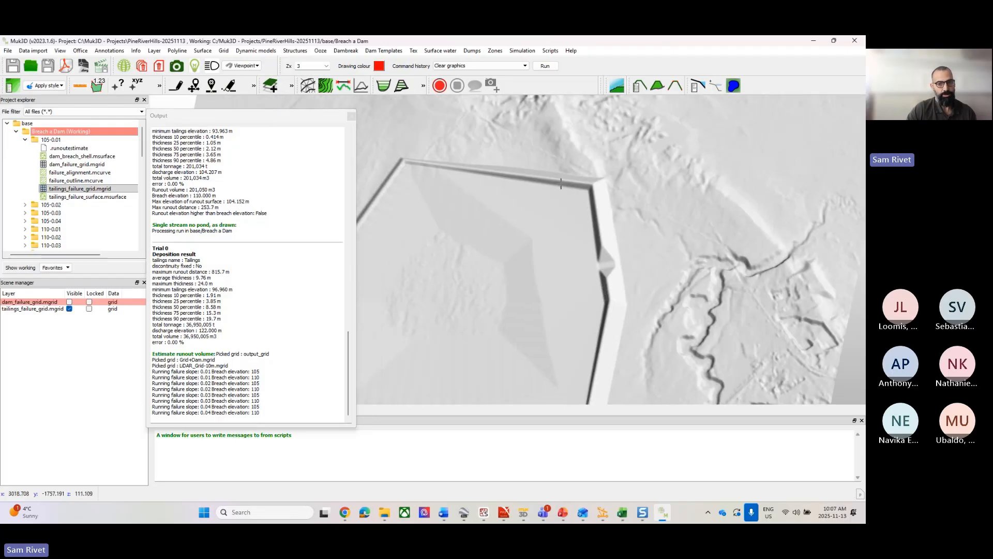
View dam_failure_grid.mgrid on its own, then show only tailings_failure_grid.mgrid.
click(69, 302)
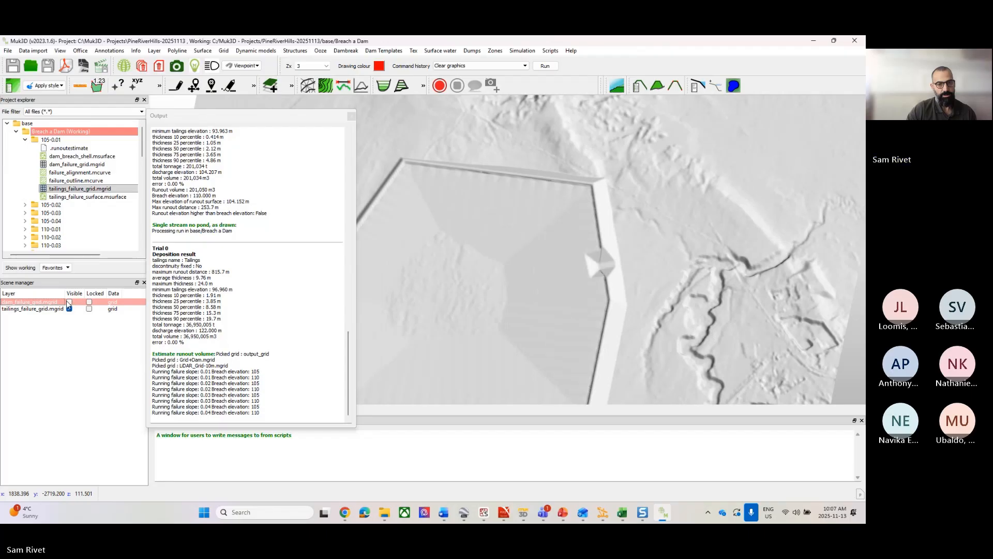
click(72, 309)
click(69, 309)
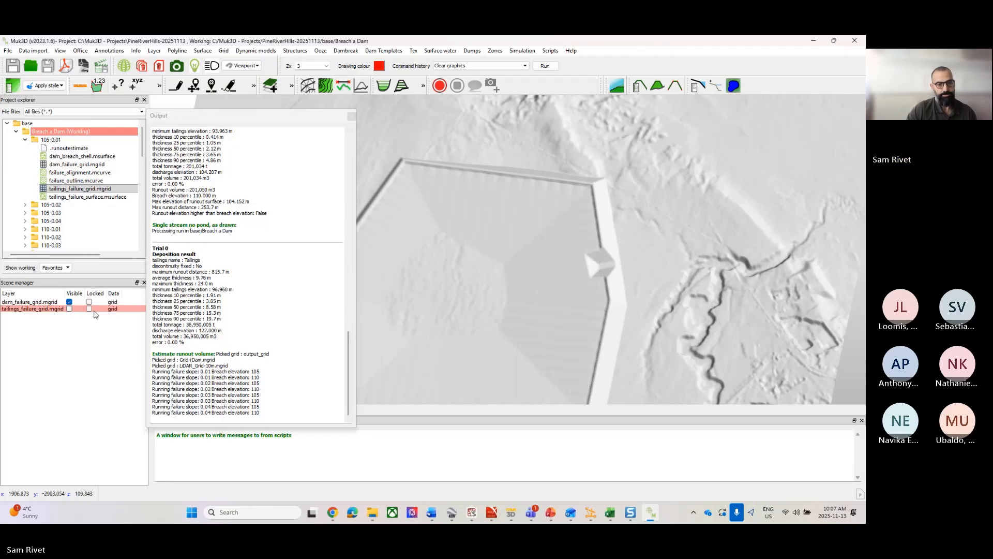
click(69, 302)
click(69, 309)
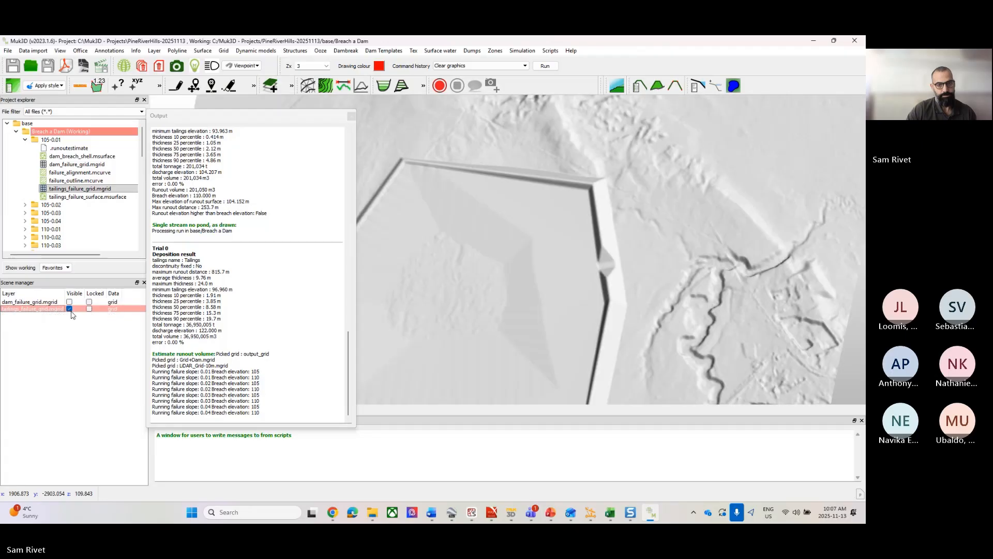
Examine the failed tailings surface and breach opening in tailings_failure_grid.mgrid from several angles.
scroll(550, 259, up, 5)
middle_drag(608, 262, 630, 276)
middle_drag(585, 299, 594, 324)
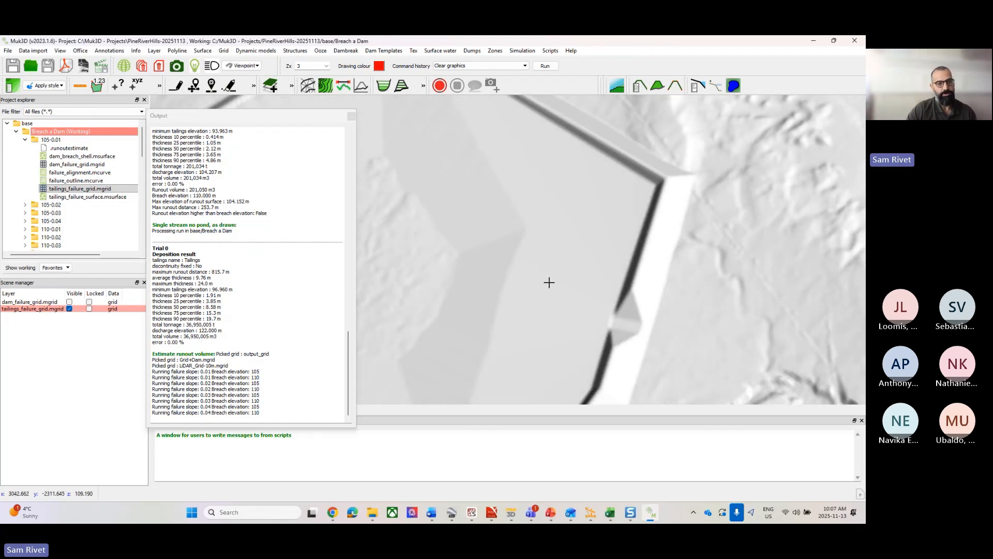
middle_drag(563, 263, 533, 288)
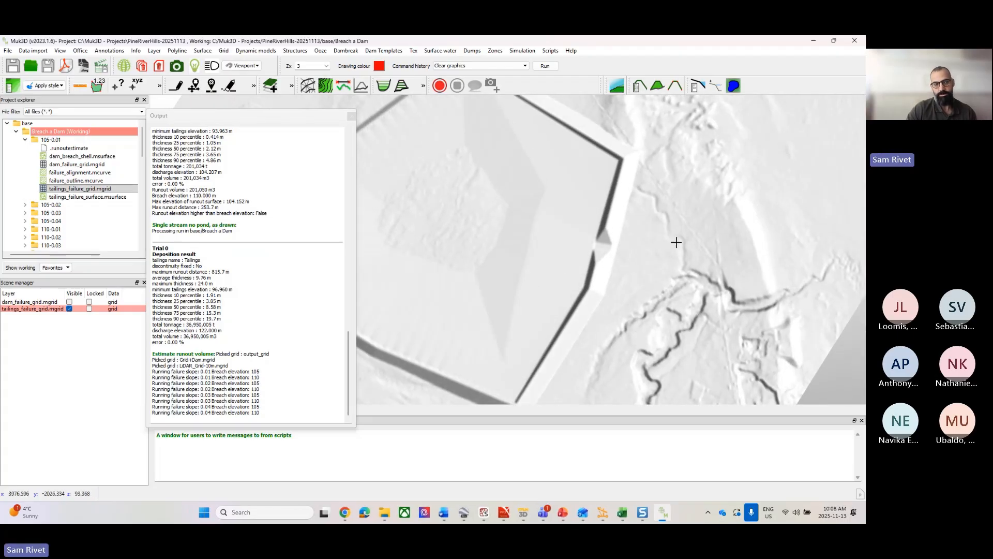
scroll(67, 218, down, 2)
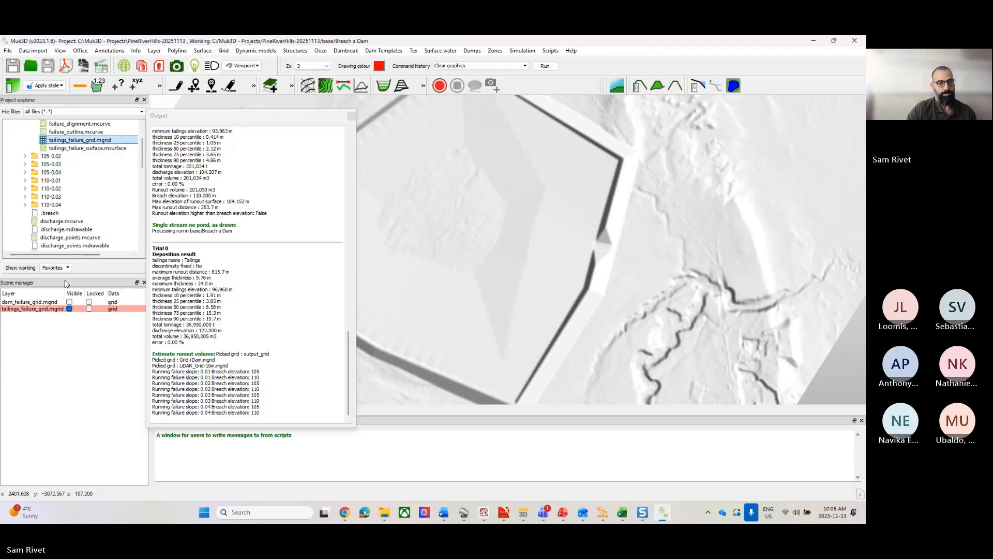
scroll(61, 191, up, 2)
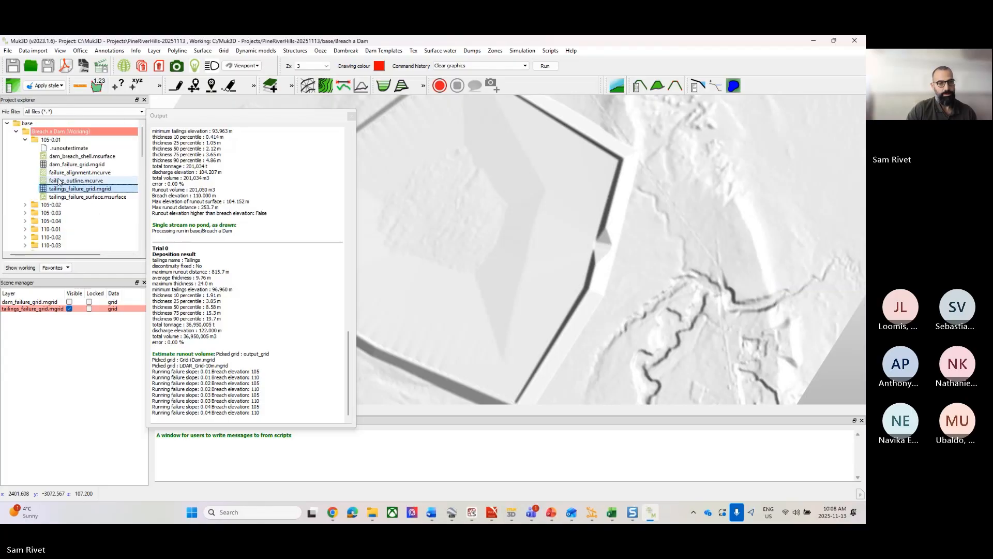
Open Runout volumes.xlsx from the Breach a Dam folder in Excel and maximize its window.
click(25, 140)
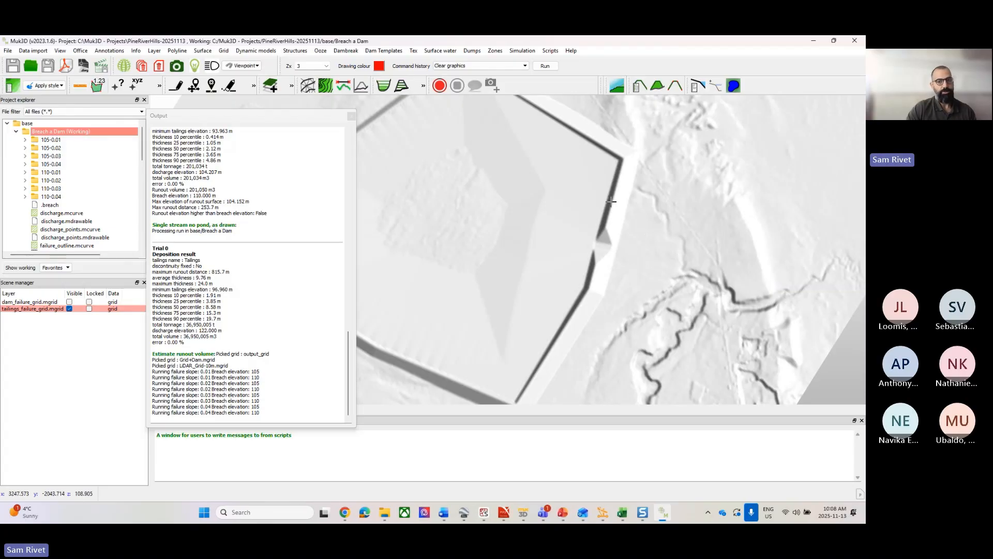
scroll(44, 195, down, 3)
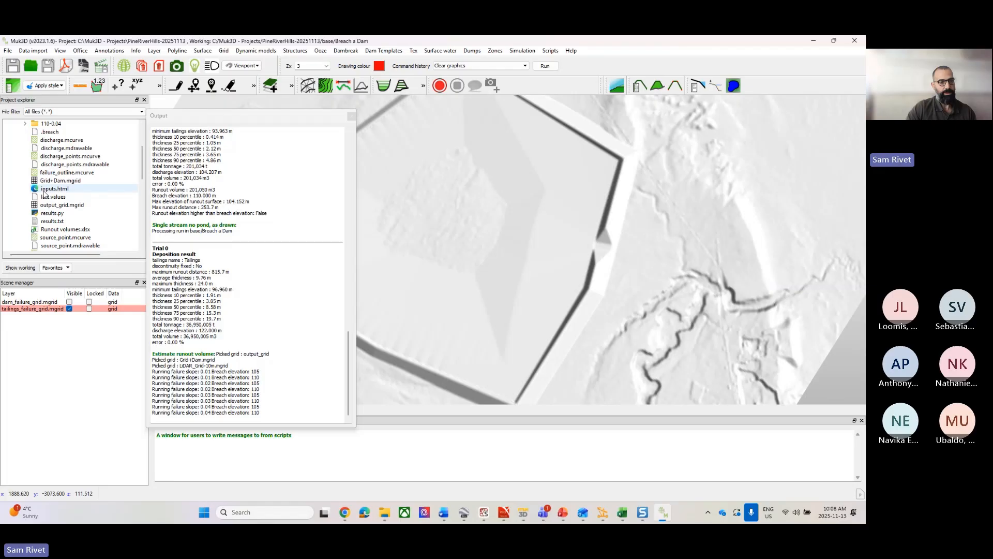
scroll(44, 194, down, 2)
right_click(53, 180)
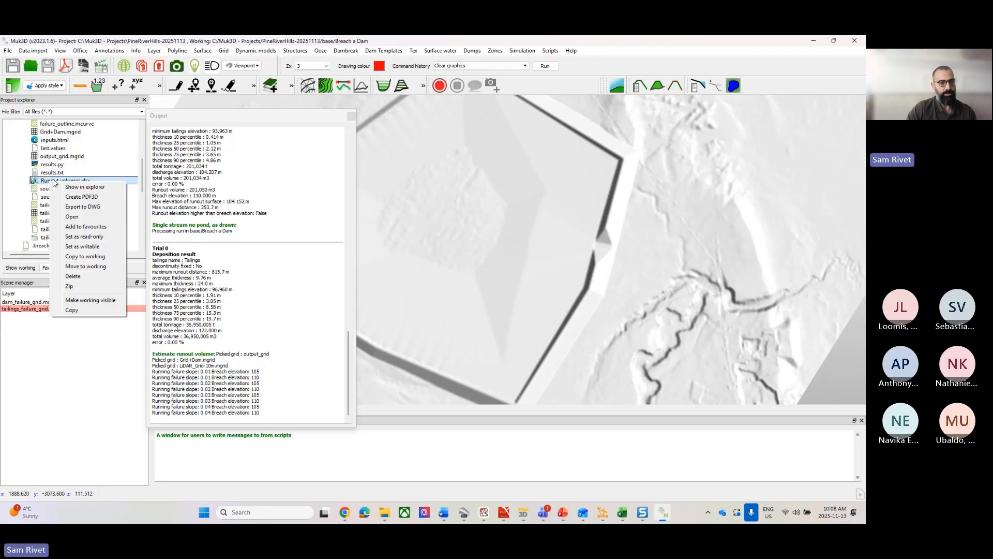
click(77, 216)
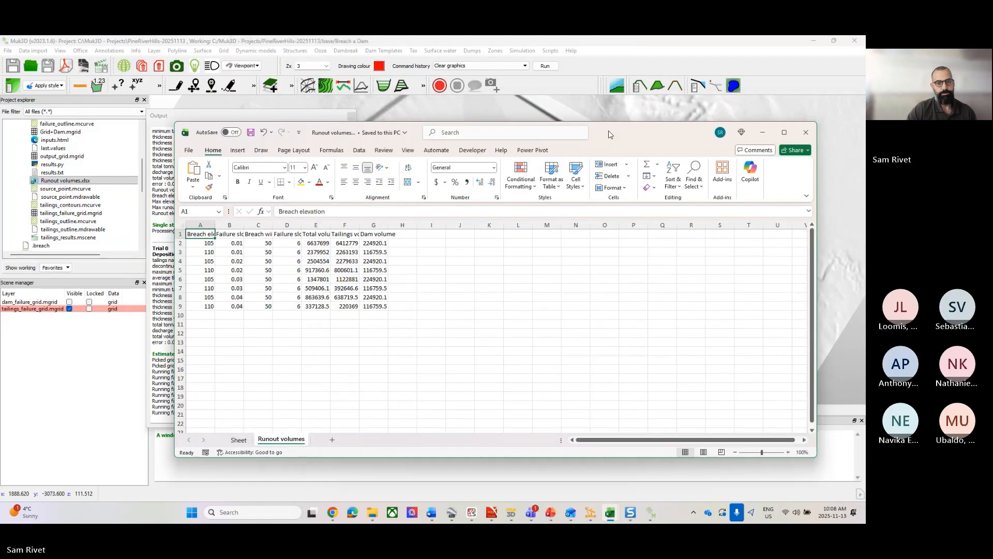
double_click(620, 134)
Widen the columns of the Runout volumes sheet to fit their contents.
drag(25, 139, 195, 141)
double_click(213, 140)
click(258, 192)
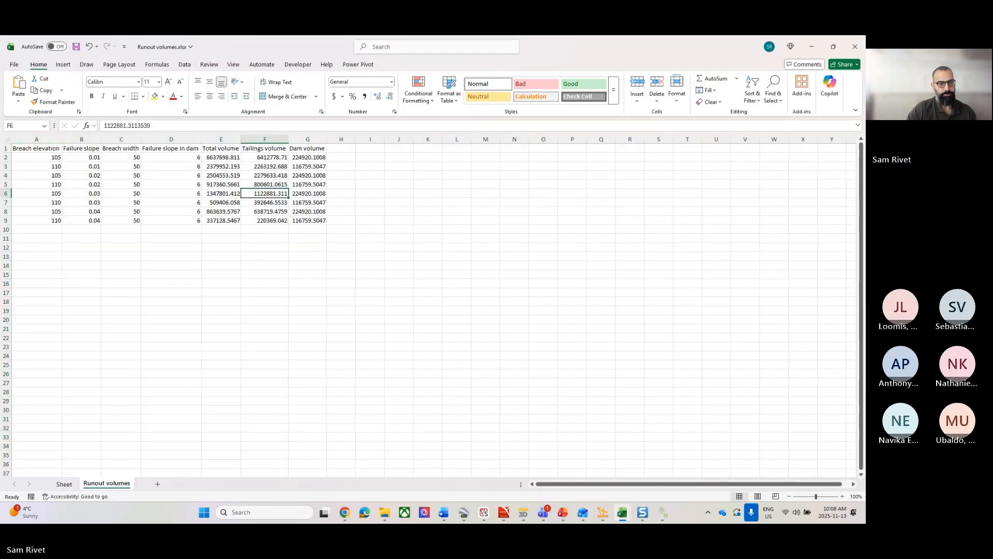
Format the runout table A1:G9 with thousands separators, one decimal place and all borders.
drag(31, 149, 321, 220)
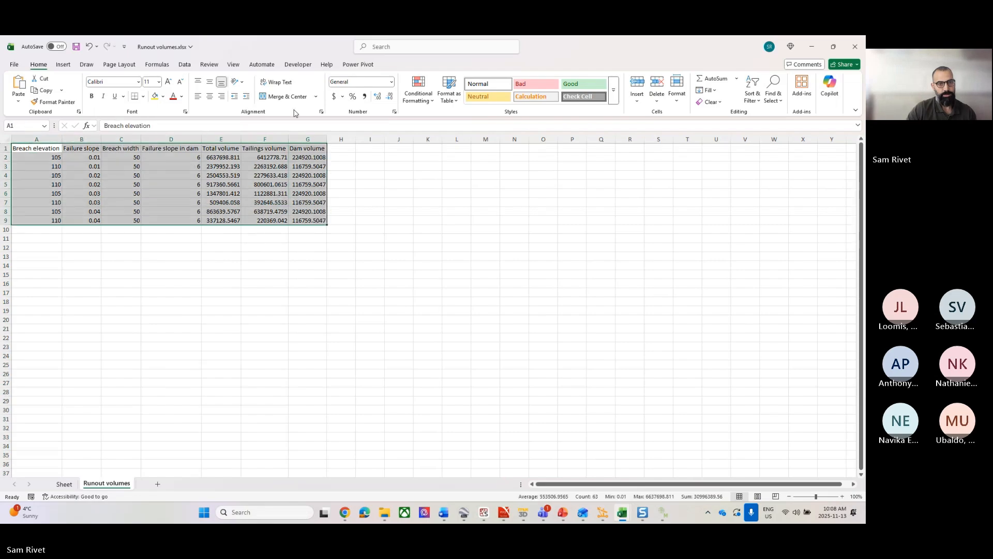
click(364, 98)
click(390, 98)
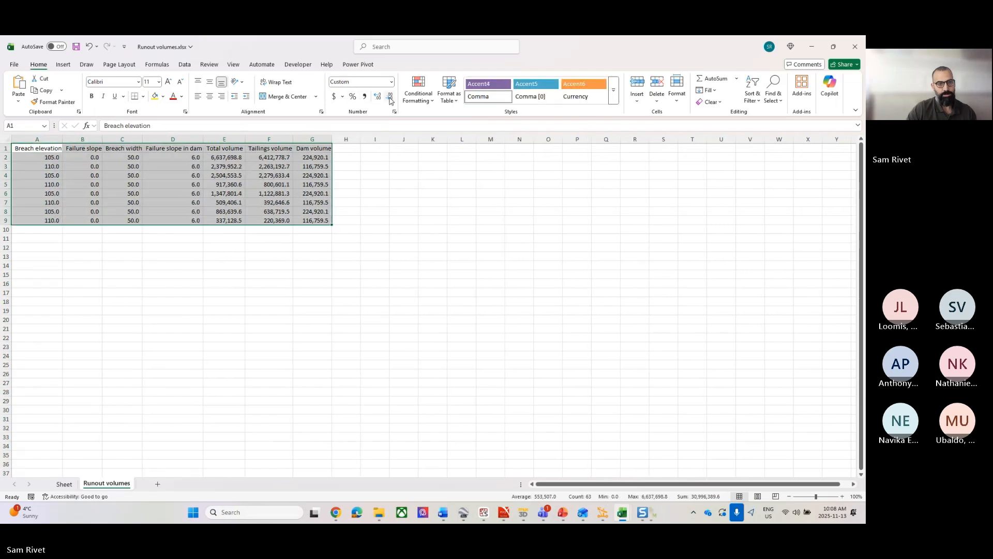
click(143, 97)
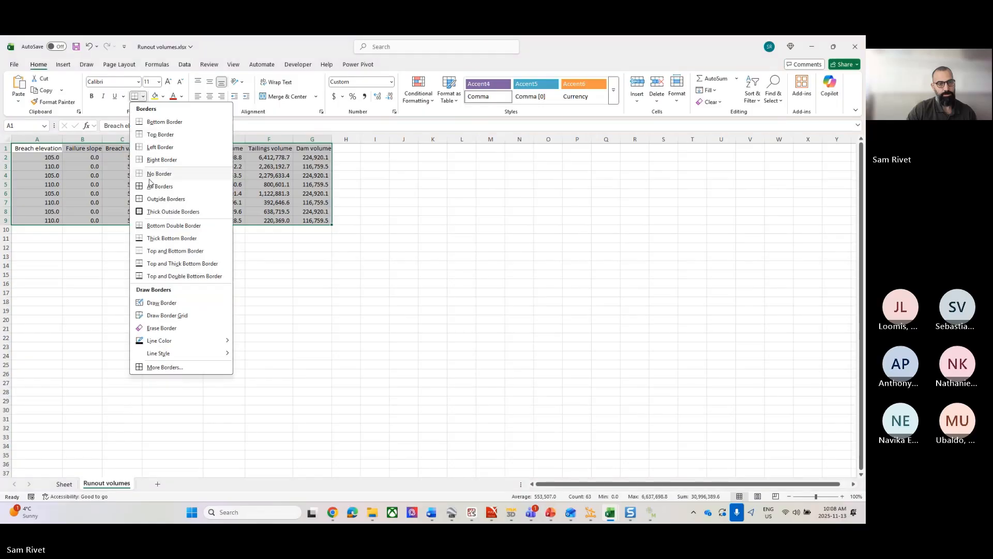
click(176, 187)
click(155, 256)
Format the Failure slope values in B2:B9 as whole percentages.
click(46, 157)
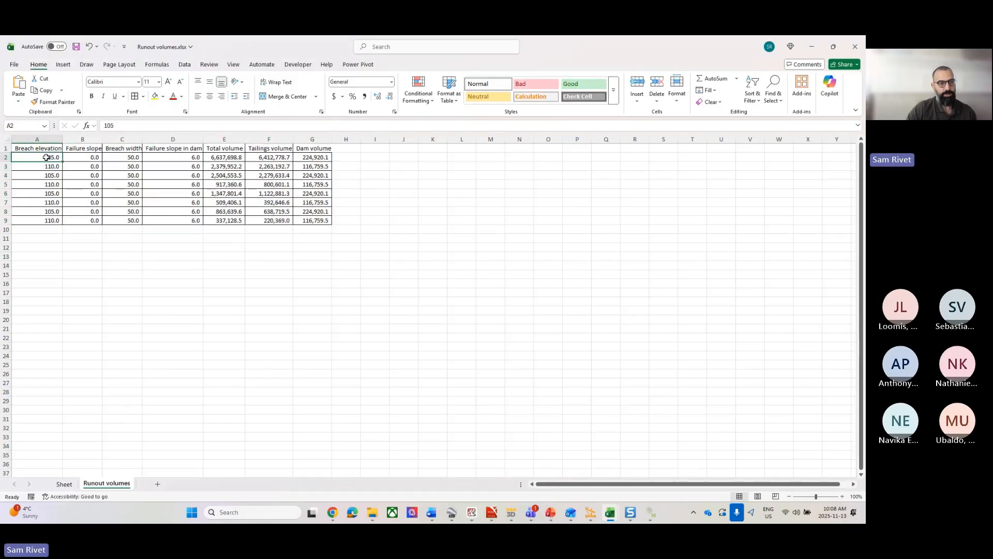
drag(82, 158, 85, 220)
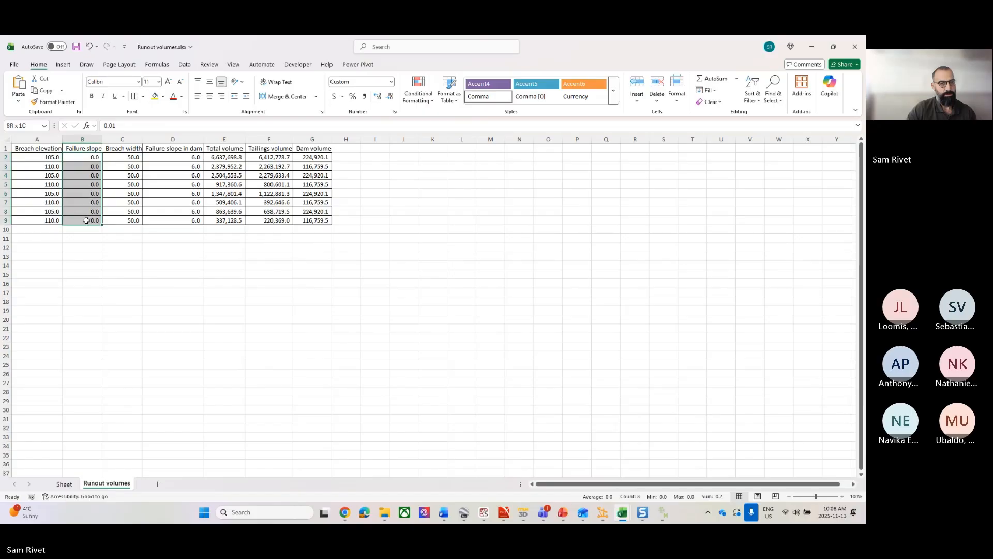
click(353, 97)
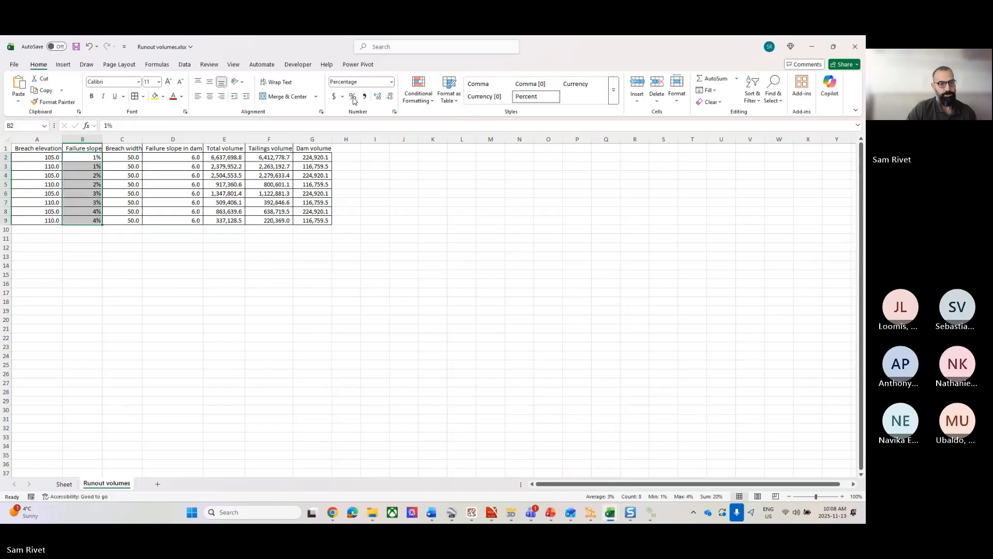
Examine the breach width, dam failure slope, breach elevation and failure slope columns, fitting the width of the Failure slope in dam column.
click(135, 191)
drag(131, 168, 136, 226)
drag(174, 161, 178, 220)
drag(202, 135, 193, 224)
click(173, 226)
click(191, 148)
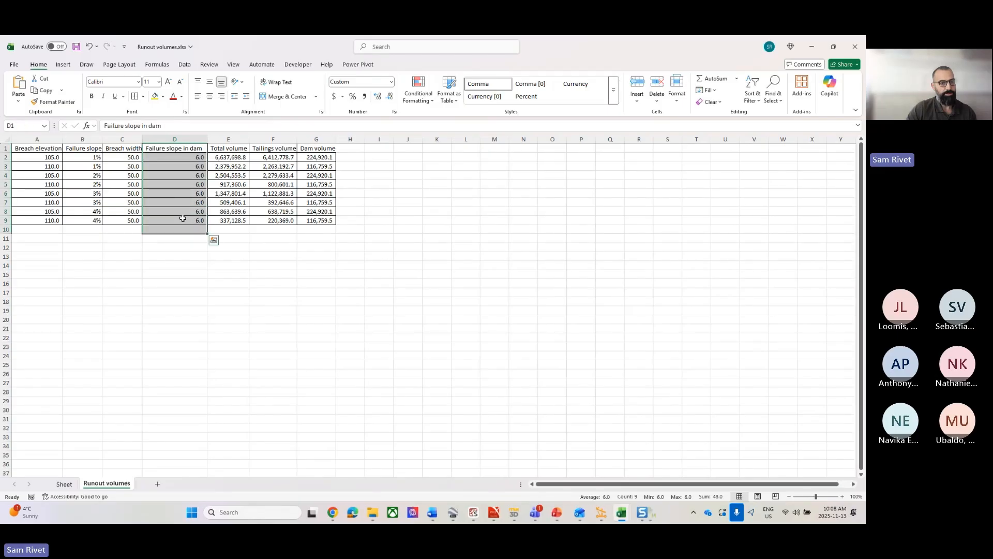
drag(127, 149, 190, 206)
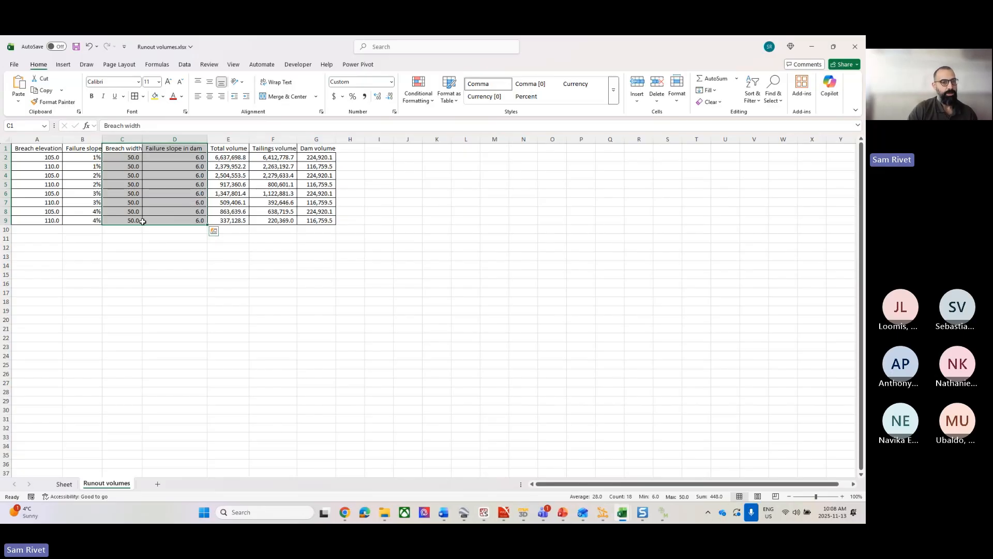
drag(43, 148, 91, 222)
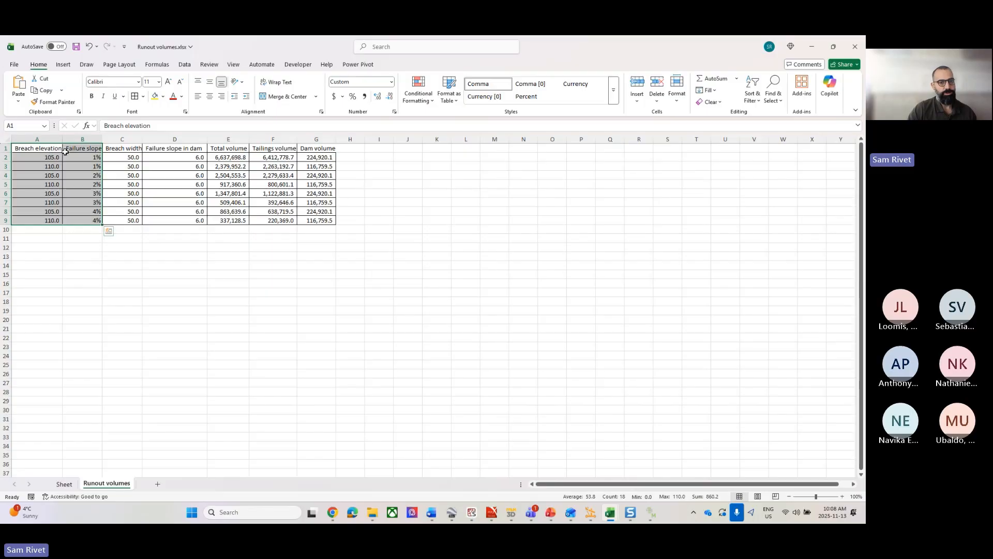
Compare the total, tailings and dam volumes of the breach scenarios.
click(175, 319)
drag(228, 157, 229, 219)
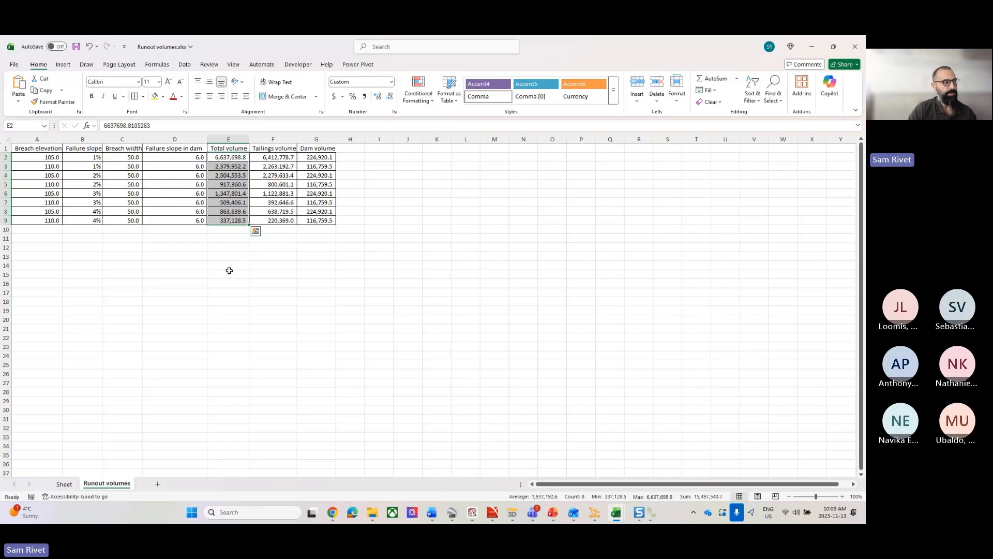
drag(270, 156, 281, 218)
drag(273, 157, 318, 158)
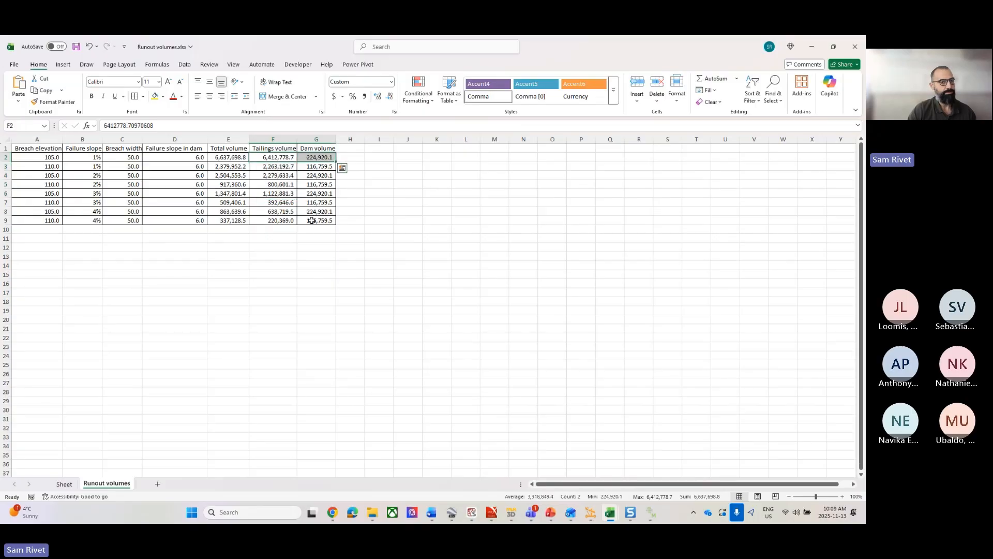
Close Runout volumes.xlsx without saving the changes and return to Muk3D.
click(303, 294)
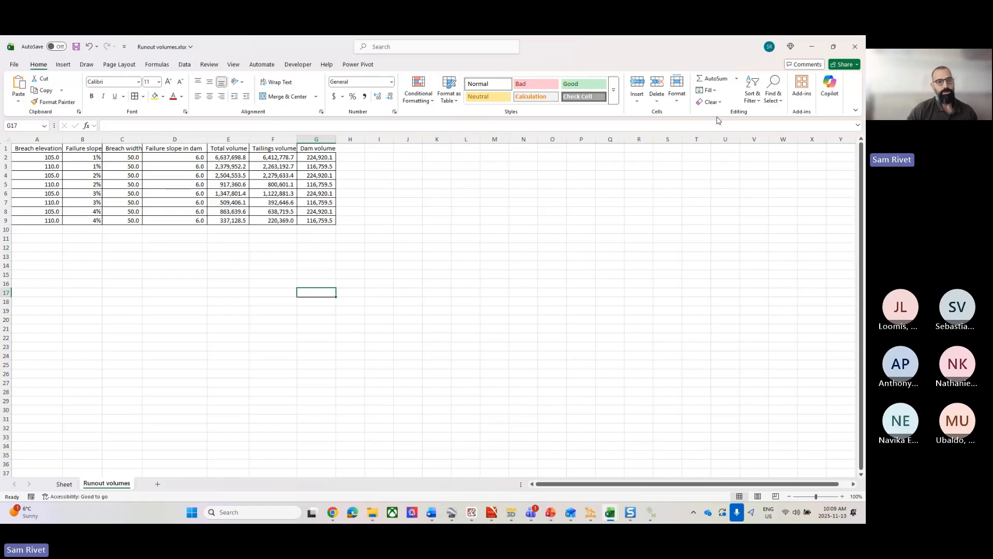
click(855, 46)
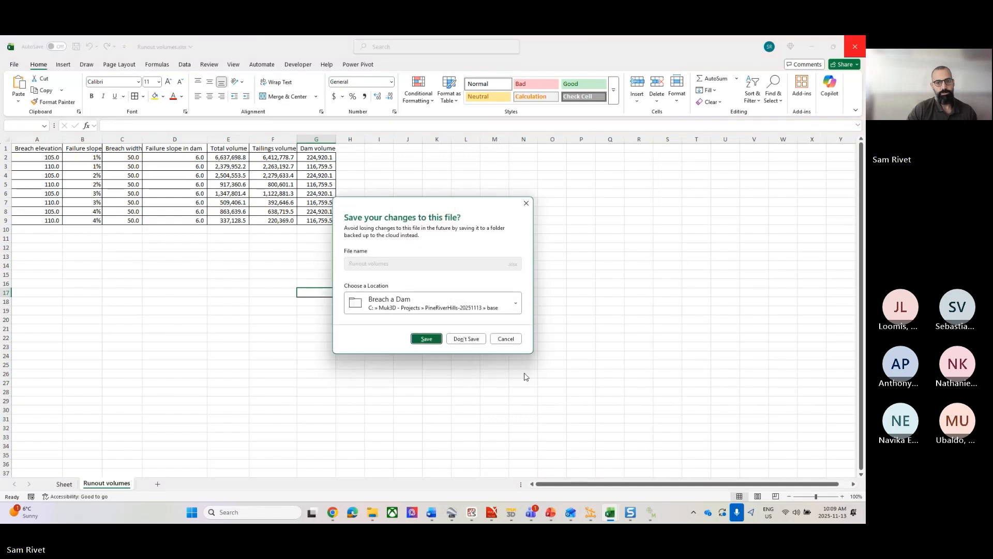
click(466, 339)
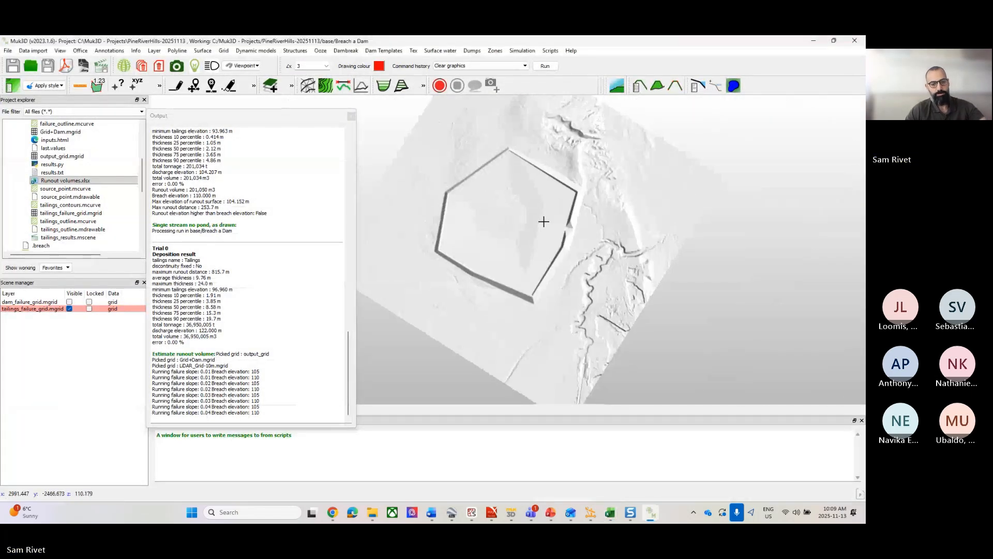
View the whole tailings failure grid once more and clear both failure grids from the scene.
key(r)
scroll(492, 264, up, 3)
middle_drag(493, 265, 497, 273)
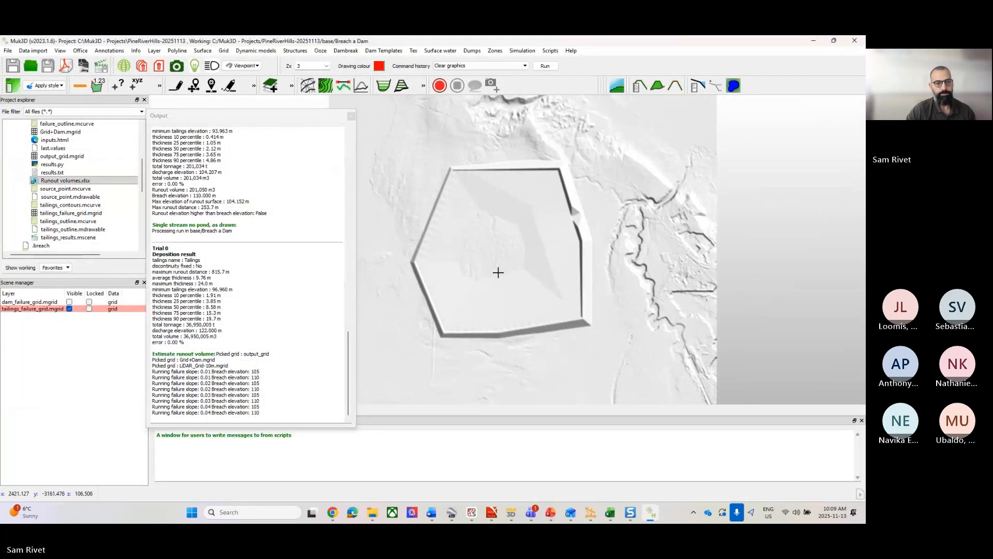
right_click(469, 136)
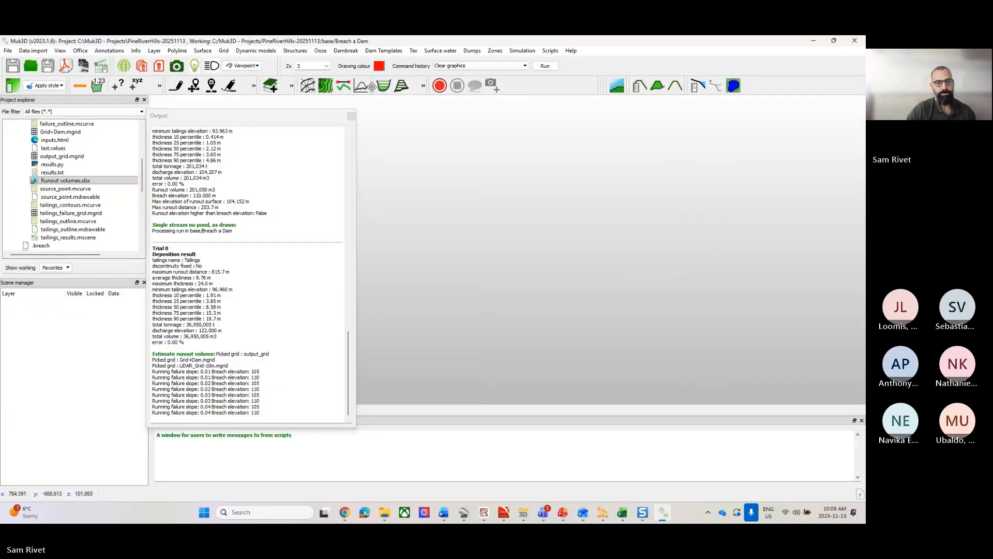
click(352, 52)
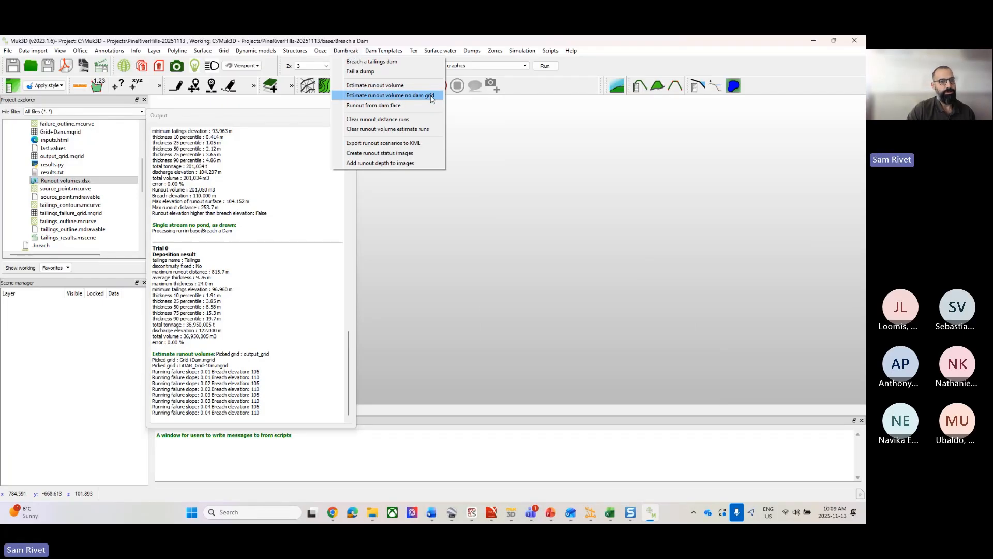
click(641, 188)
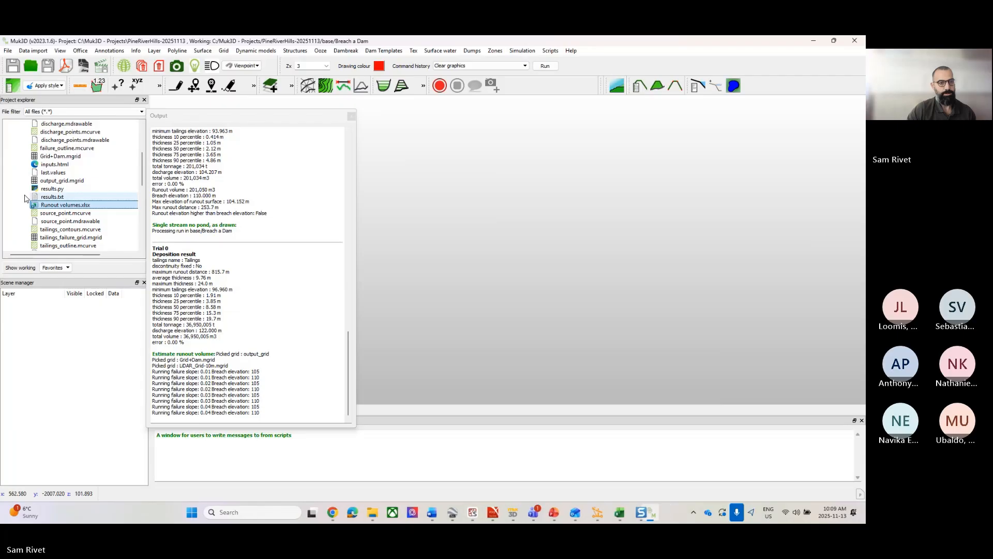
Load LiDAR_Grid-10m.mgrid and LiDAR_Grid_Dump.mgrid into the scene and view the dump up close.
scroll(28, 190, down, 5)
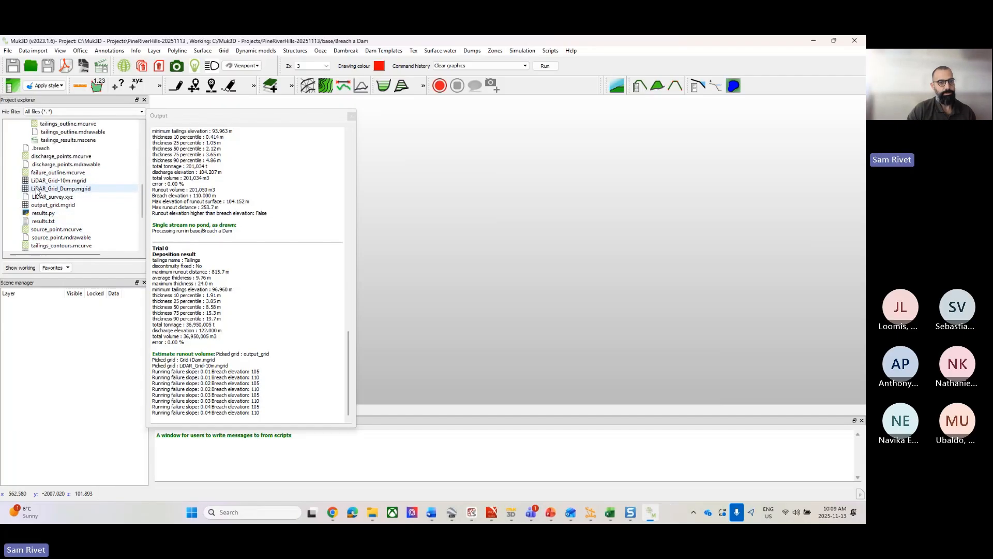
drag(57, 180, 510, 190)
drag(60, 188, 567, 339)
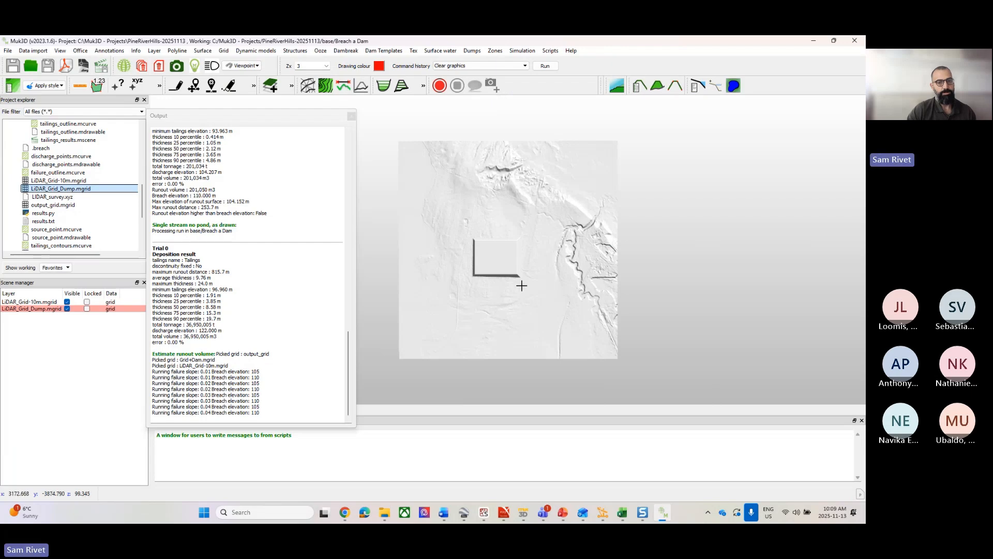
scroll(505, 283, up, 3)
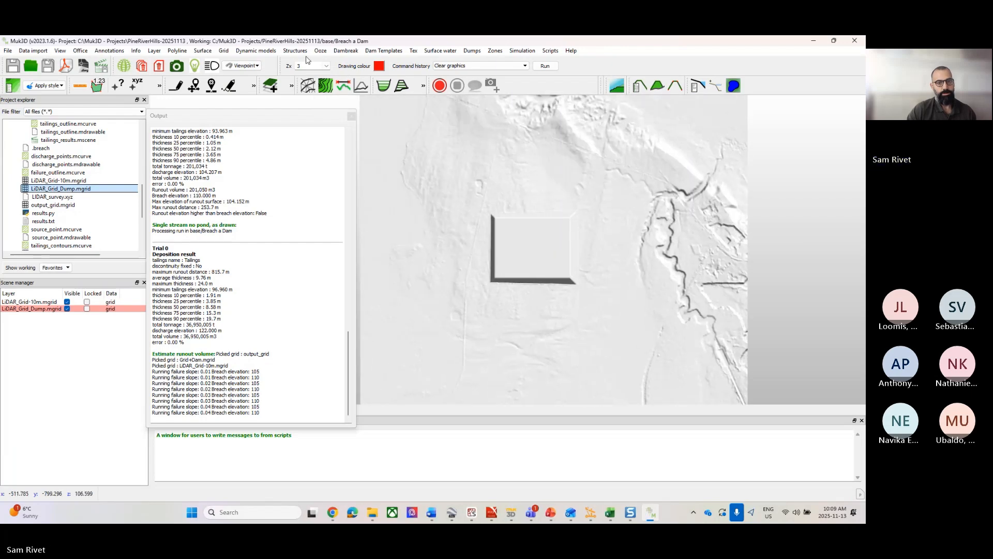
Start the Estimate runout volume no dam grid command and enter 1,5 as the tailings failure slope range in percent.
click(346, 50)
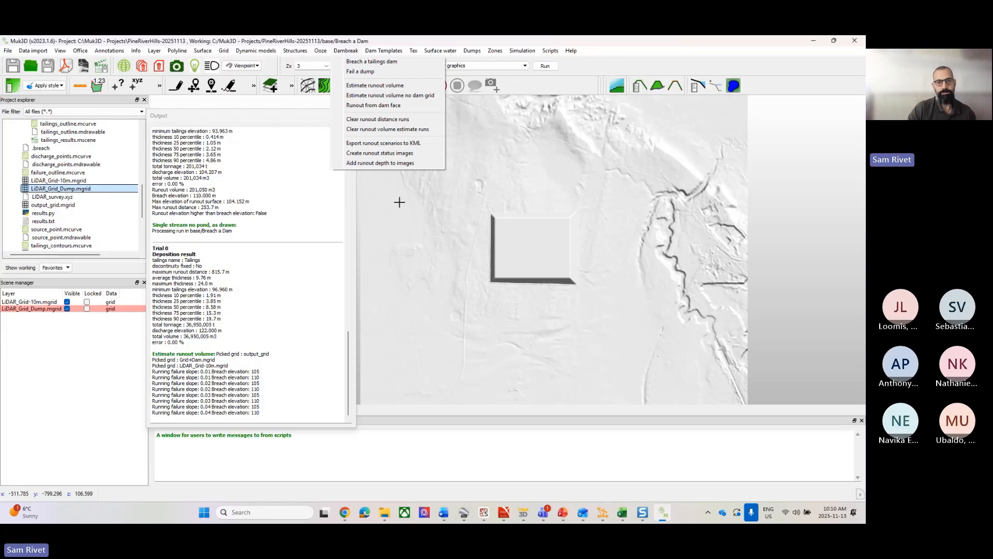
click(389, 96)
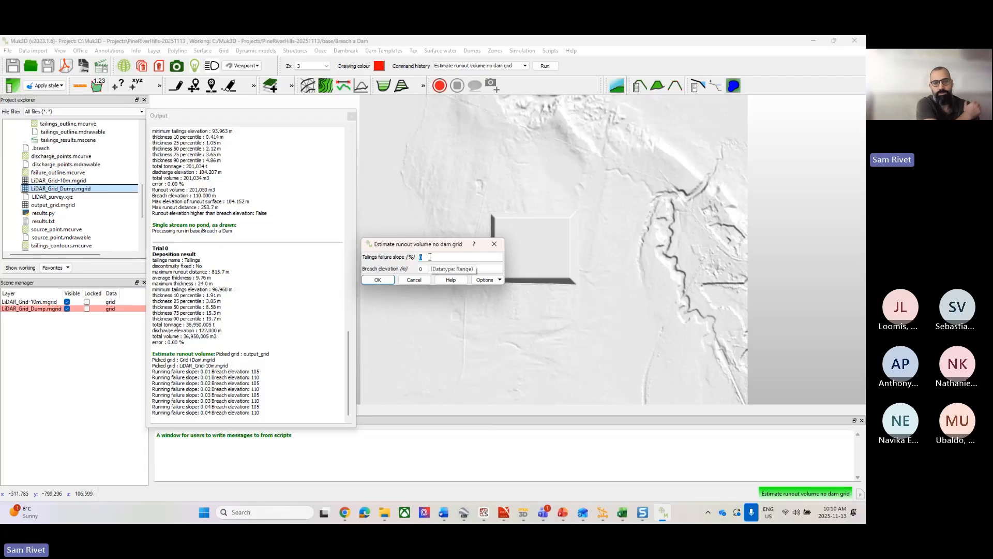
text(1)
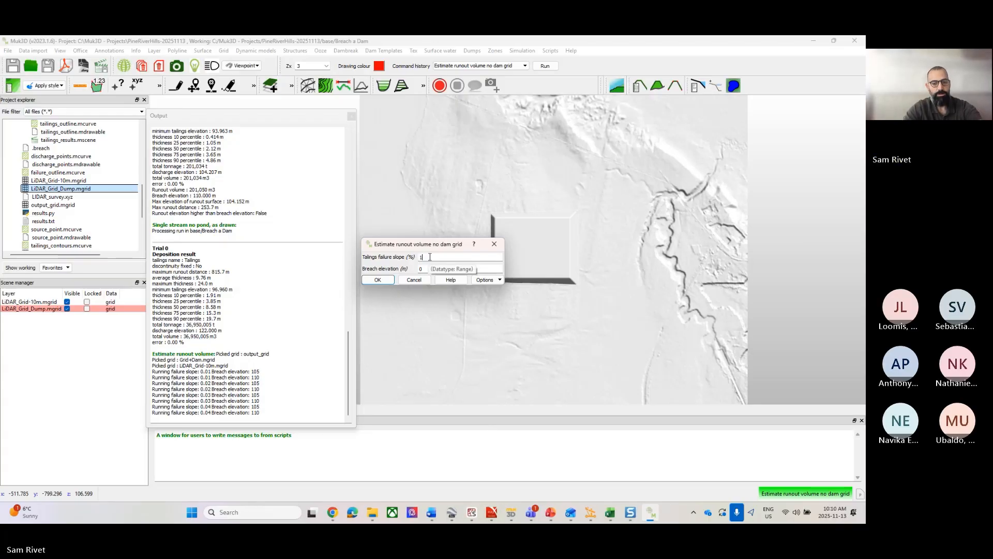
text(,5)
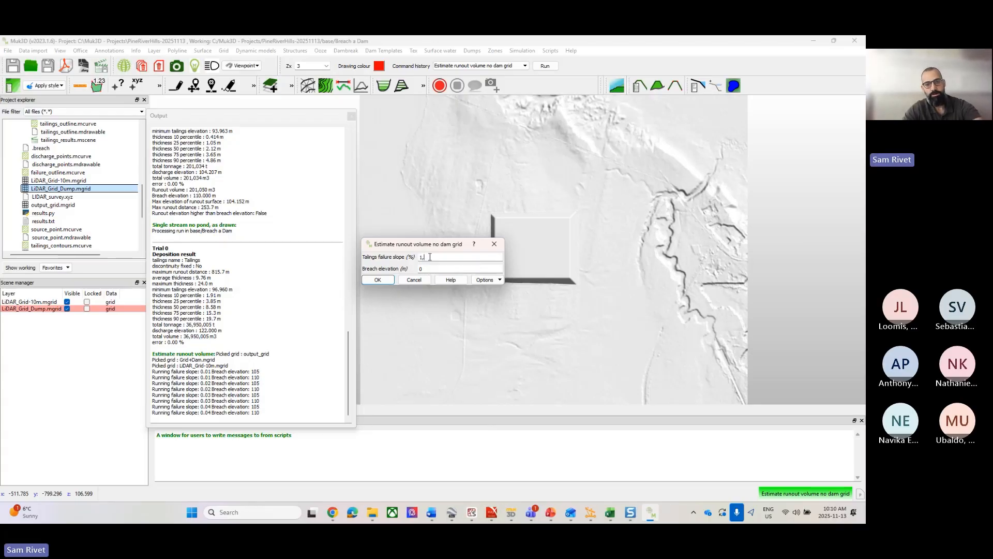
key(Tab)
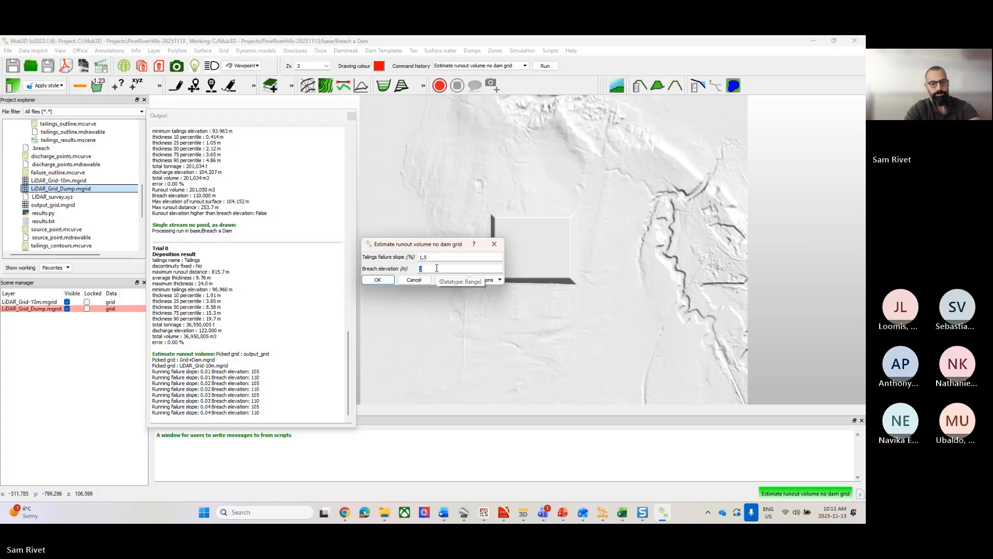
Set the breach elevation range to 100,110 m and accept the runout estimate parameters.
text(100)
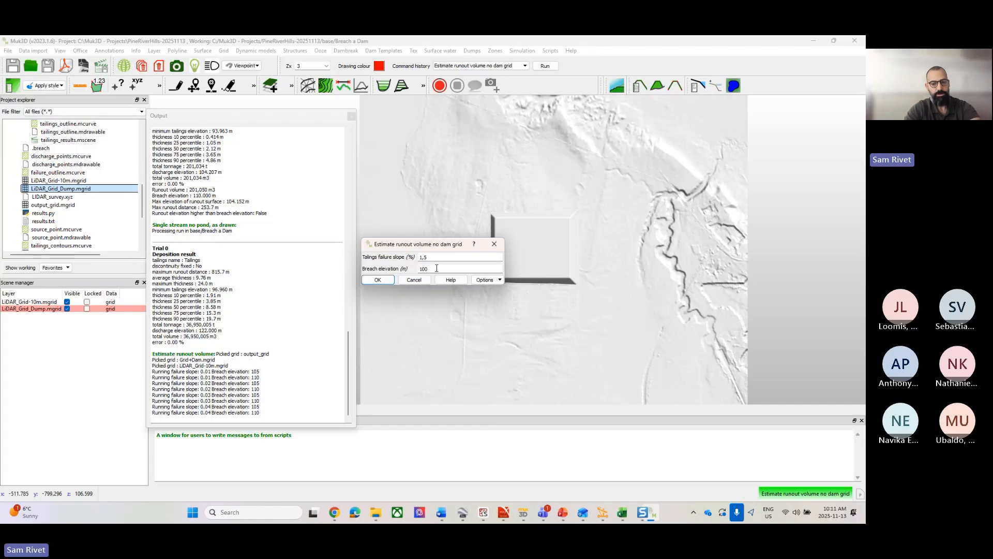
text(,10)
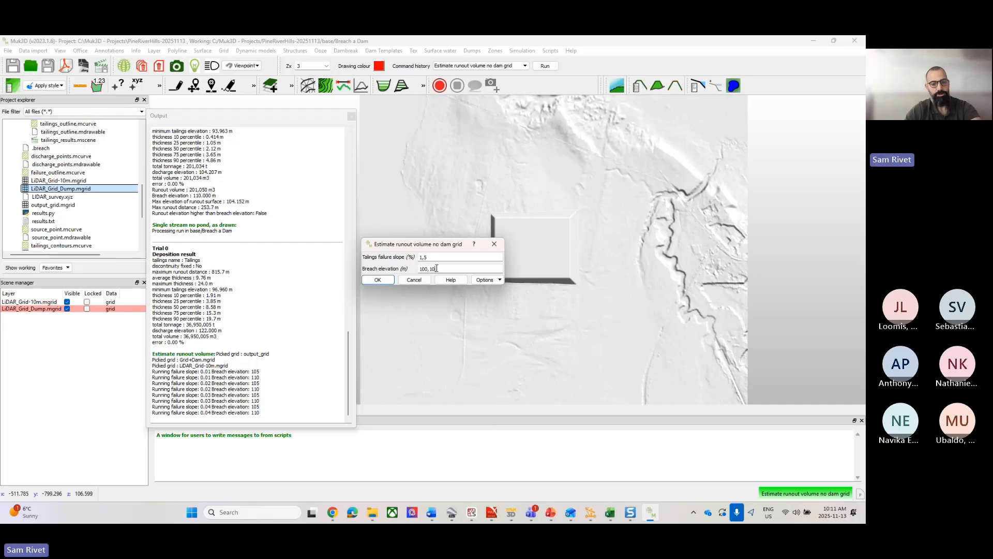
text(5)
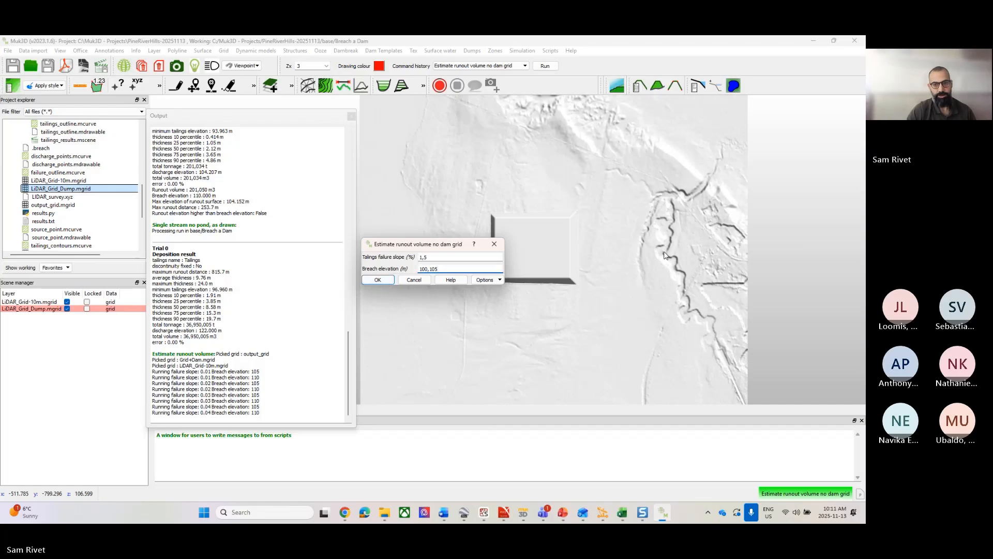
drag(430, 266, 435, 267)
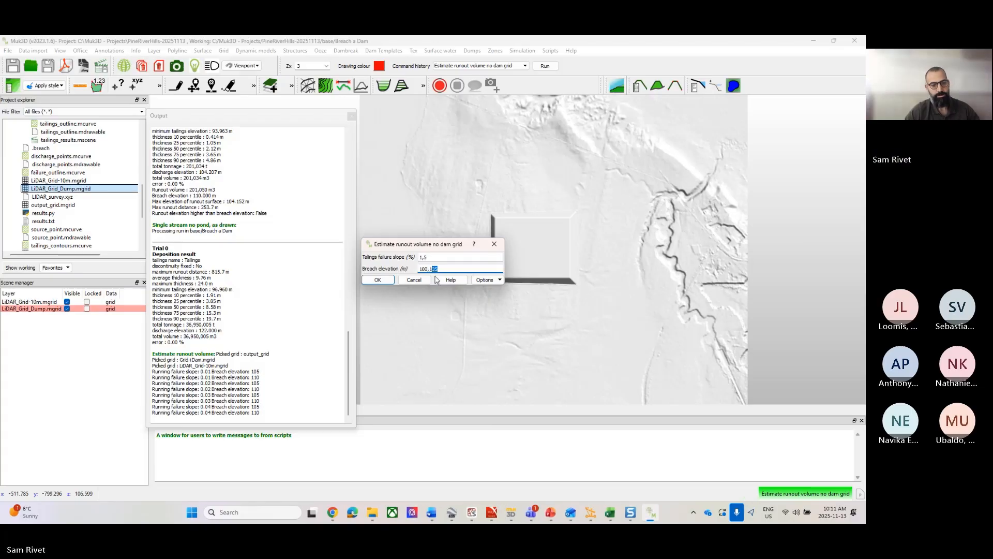
text(10)
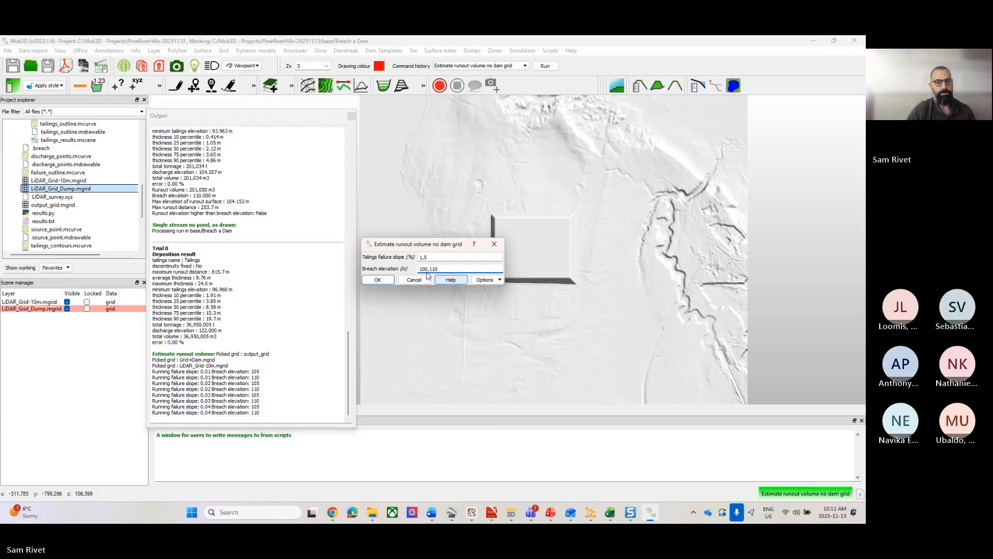
double_click(422, 260)
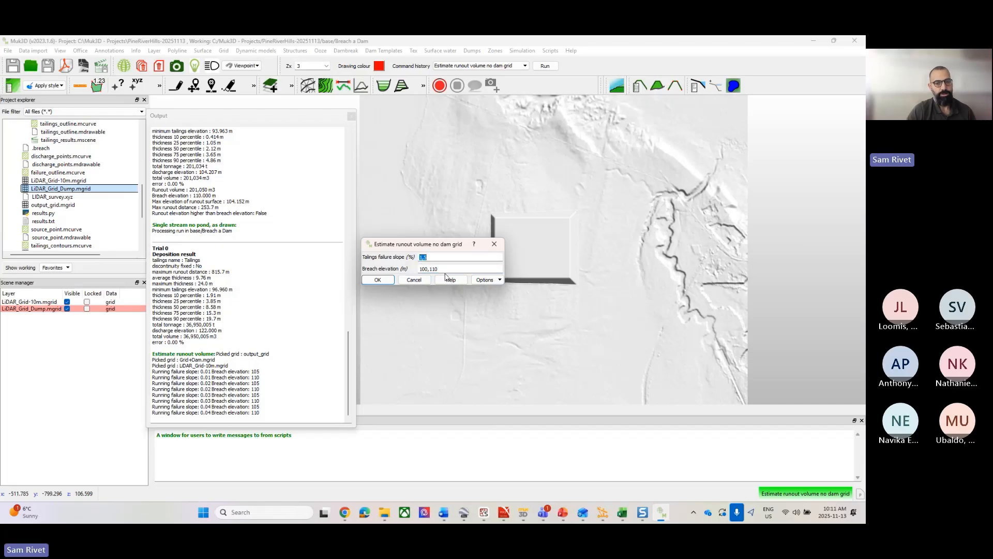
key(Tab)
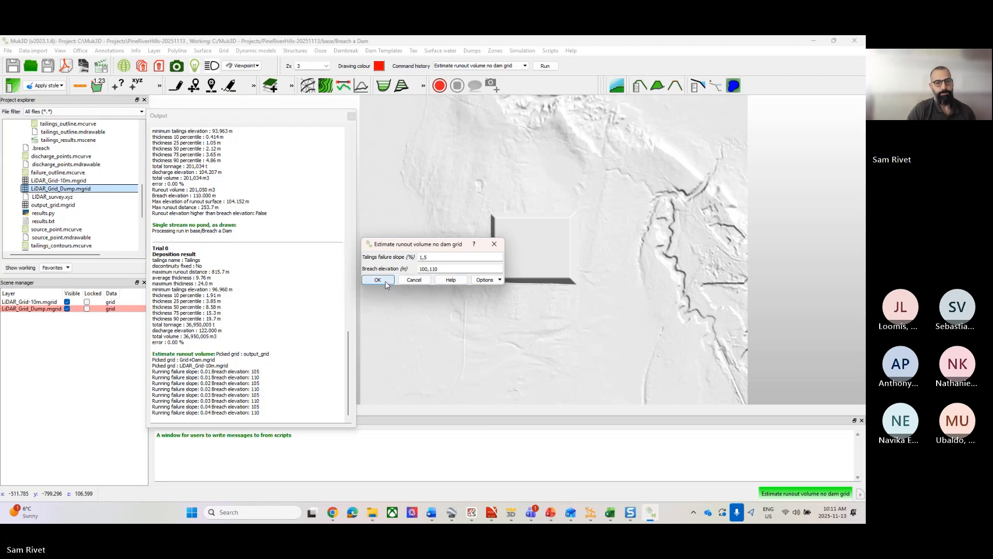
click(378, 279)
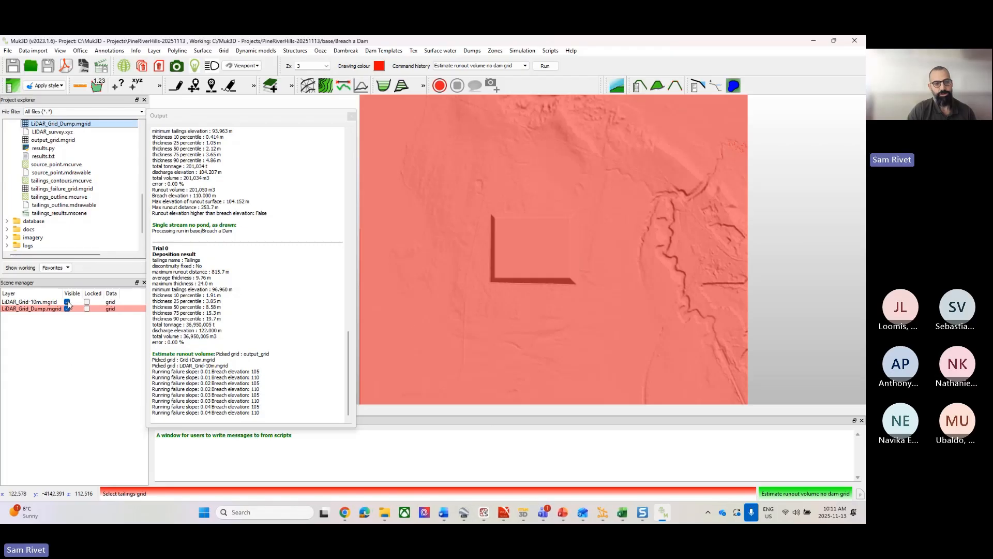
Pick LiDAR_Grid_Dump.mgrid as the tailings grid and LiDAR_Grid-10m.mgrid as the original ground.
click(67, 301)
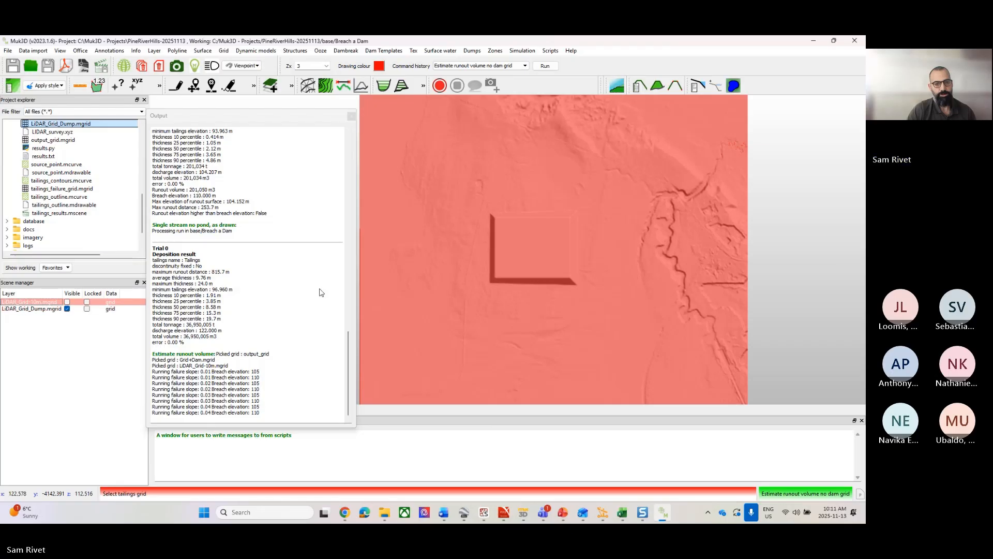
click(528, 262)
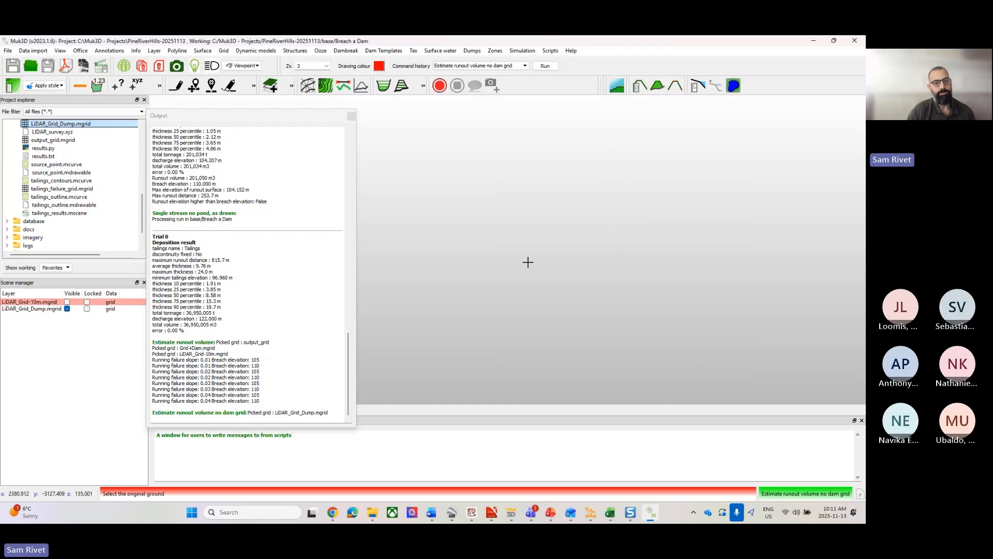
click(67, 302)
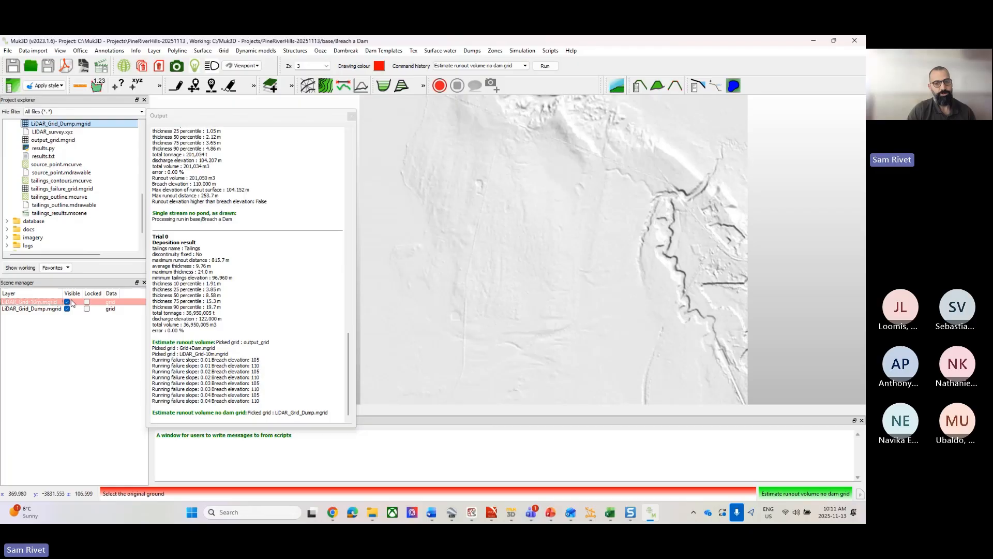
click(539, 261)
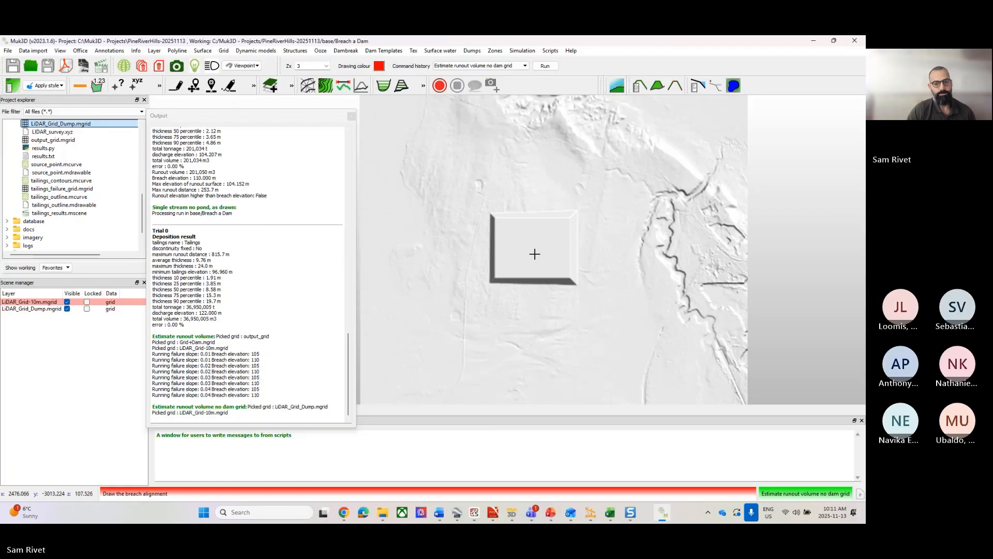
Draw the breach alignment from just outside the dump's southeast corner inward across its slope and run the runout estimate.
scroll(541, 237, up, 2)
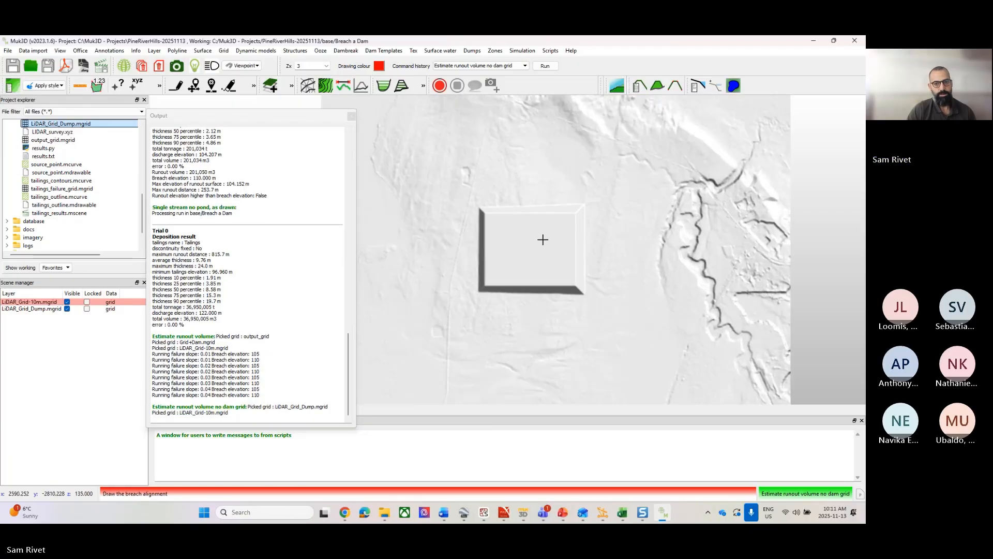
scroll(583, 222, down, 2)
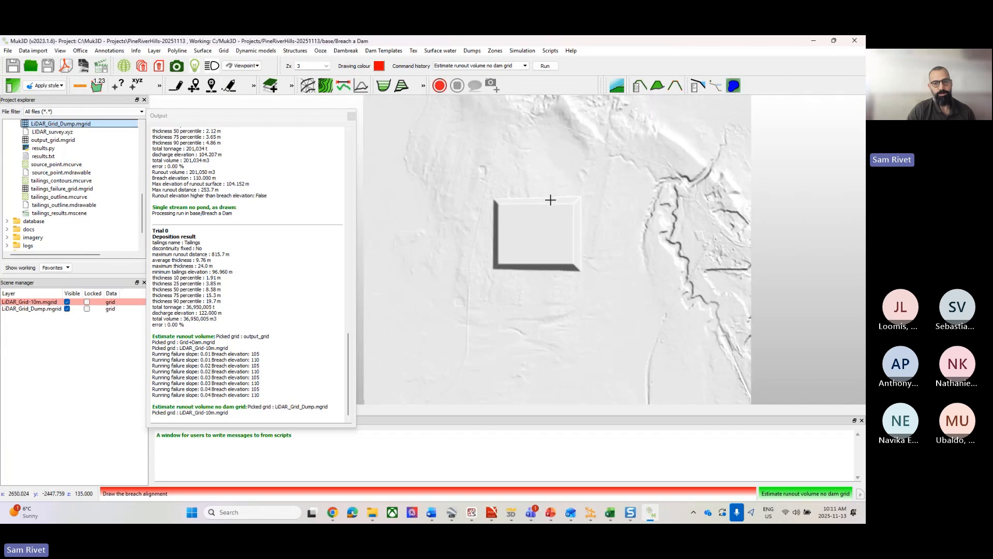
scroll(557, 261, up, 1)
scroll(563, 275, up, 2)
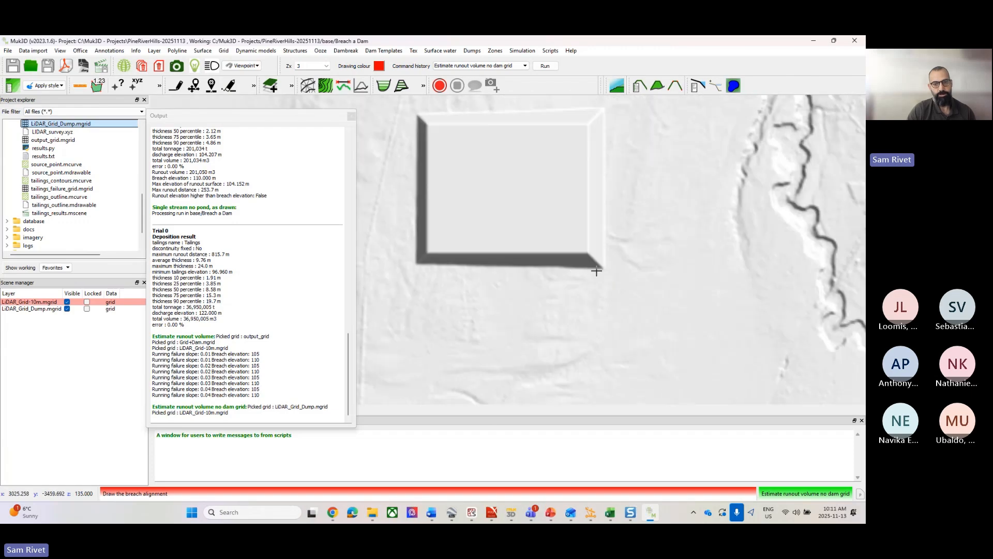
click(607, 271)
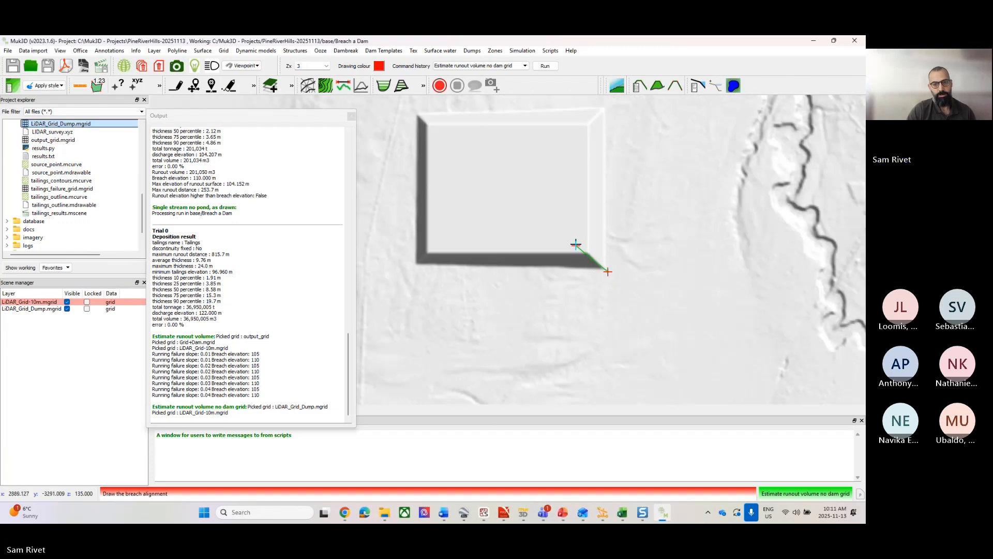
right_click(581, 246)
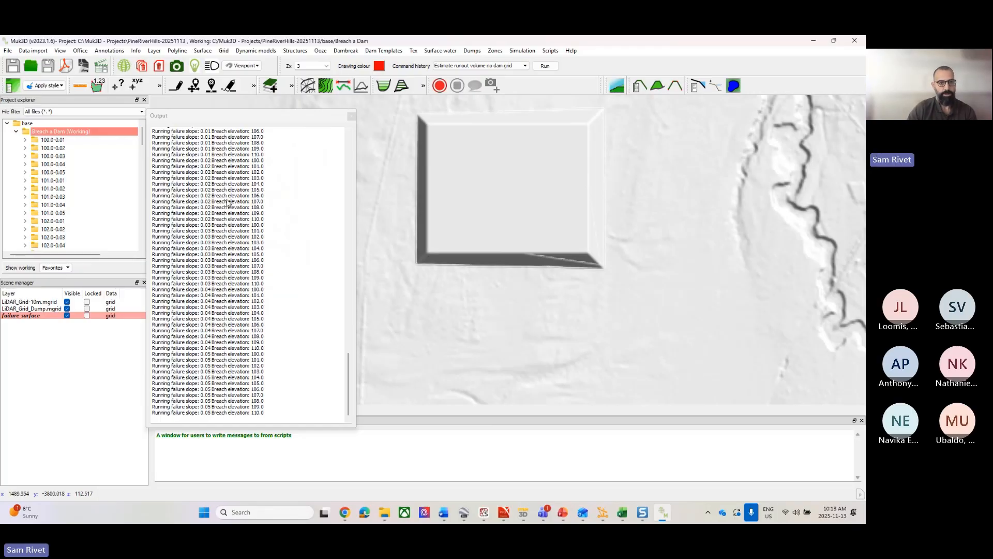
Move the Output window off the workspace and look at the scenario folders 100.0-0.01, 100.0-0.02 and 100.0-0.03.
drag(217, 119, 0, 118)
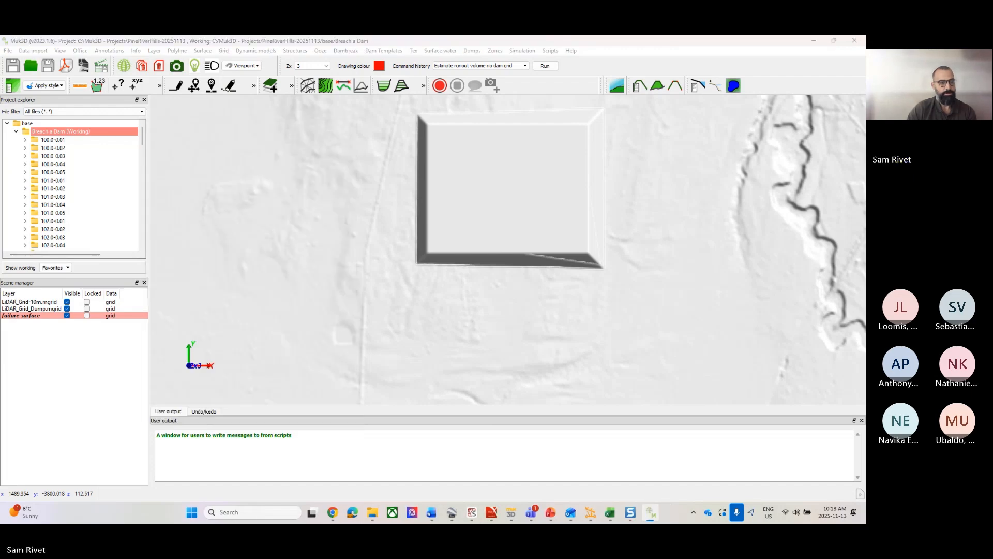
click(50, 140)
click(49, 148)
click(47, 156)
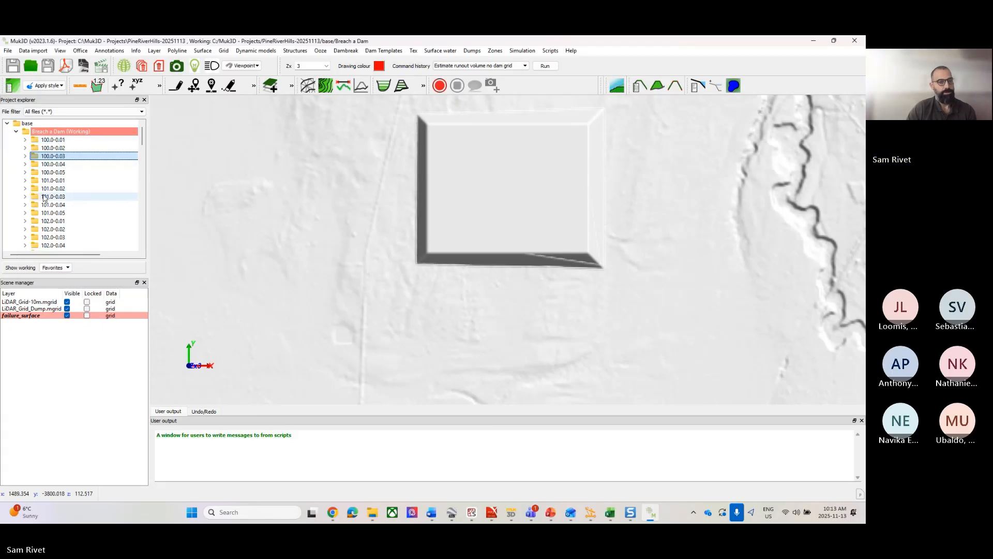
Clear all the grids from the scene.
right_click(313, 208)
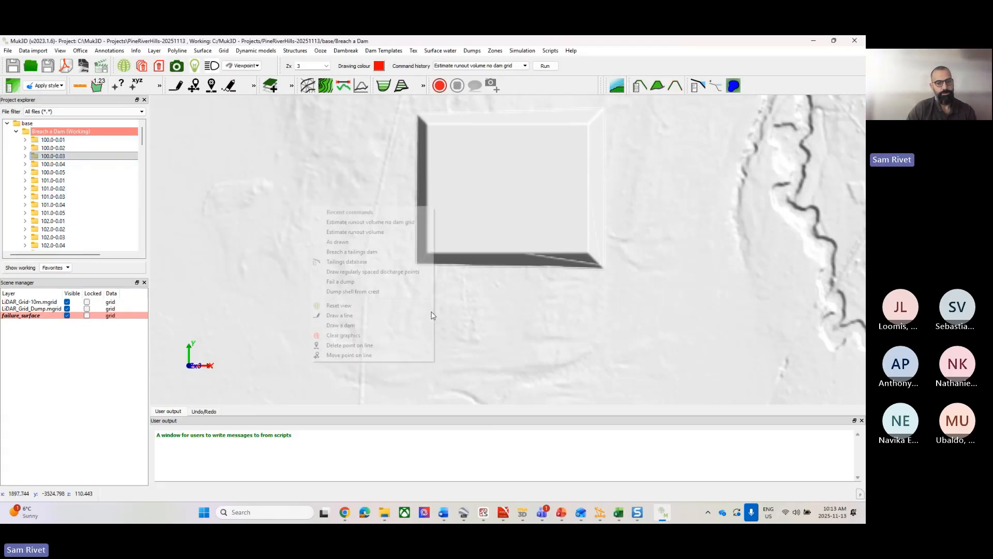
click(355, 335)
click(450, 283)
Look through the full list of breach elevation and failure slope scenario folders under Breach a Dam.
scroll(36, 174, down, 2)
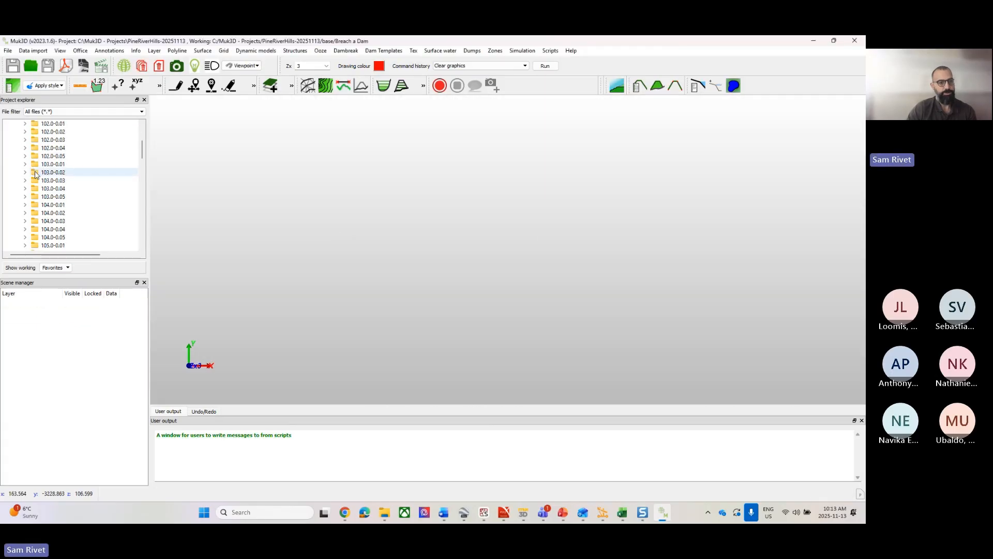
scroll(35, 173, down, 14)
scroll(39, 184, up, 13)
scroll(45, 193, up, 3)
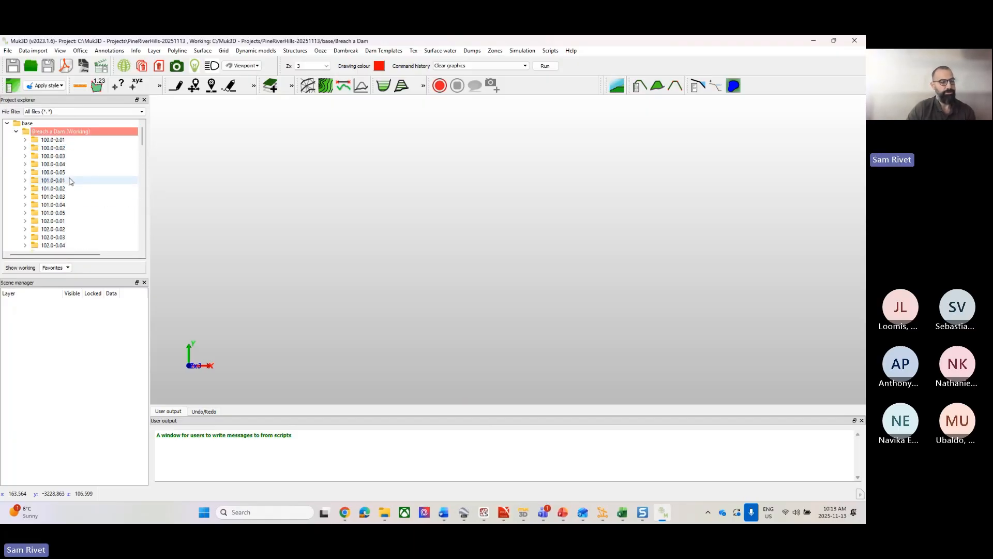
scroll(71, 182, down, 16)
click(70, 188)
scroll(62, 181, up, 16)
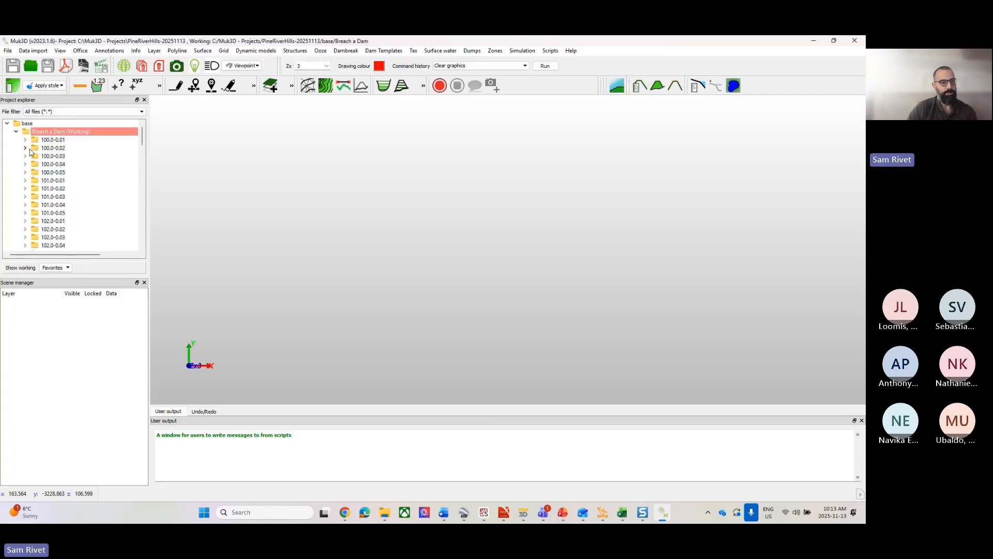
Load tailings_failure_grid.mgrid and failure_outline.mcurve from the 100.0-0.01 scenario folder into the scene.
click(24, 140)
drag(52, 166, 455, 223)
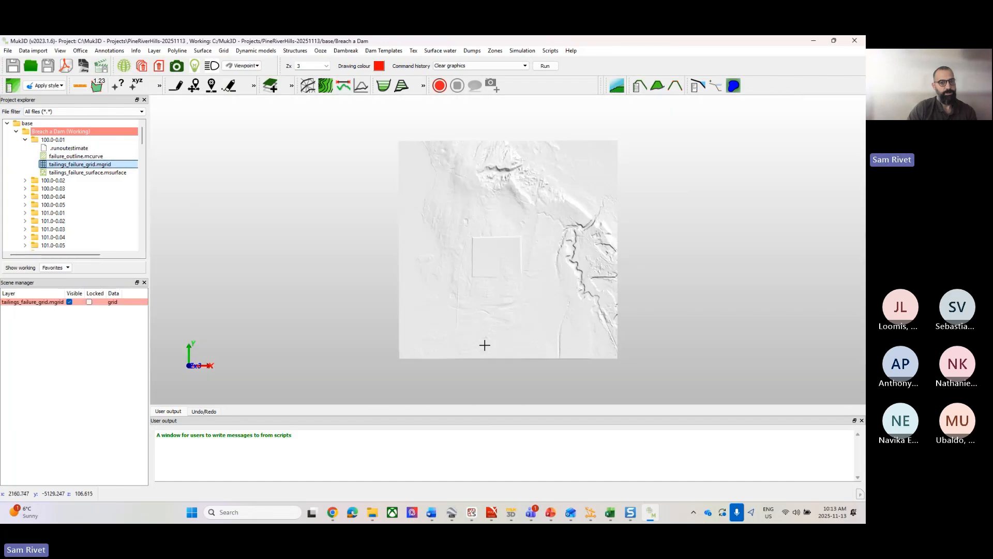
scroll(496, 257, up, 10)
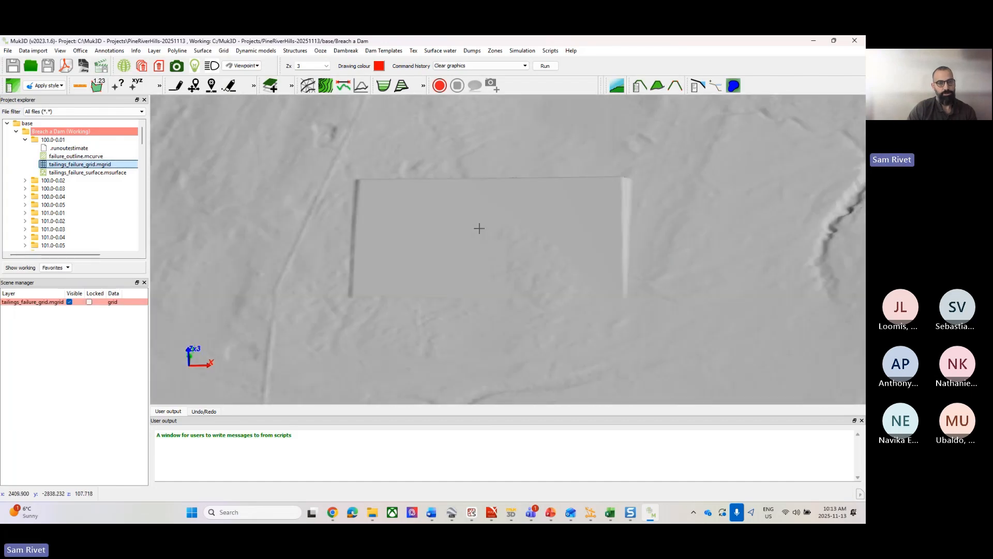
drag(76, 156, 420, 275)
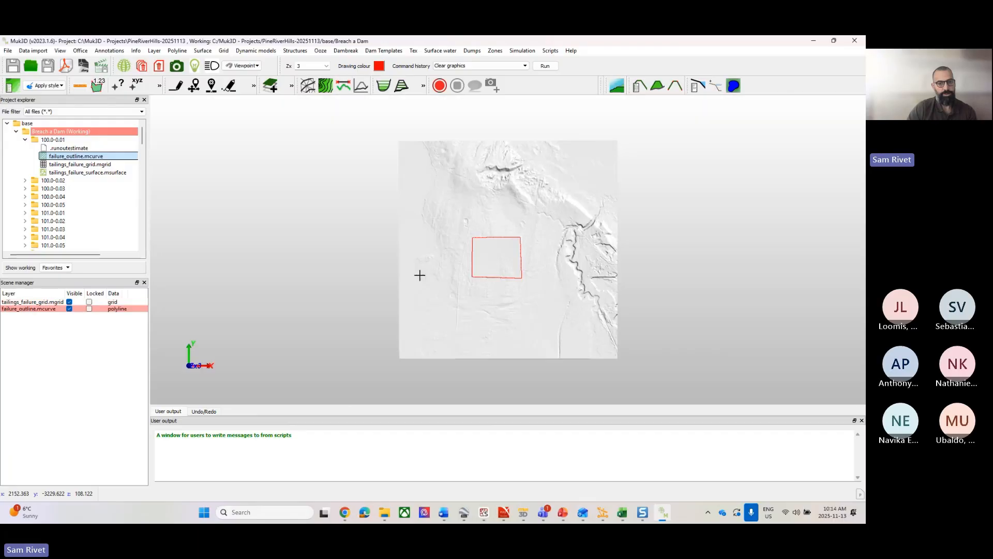
scroll(465, 270, up, 3)
Load tailings_failure_surface.msurface from the 100.0-0.01 folder for a brief look and unload it from the scene.
drag(89, 175, 457, 272)
scroll(496, 251, up, 2)
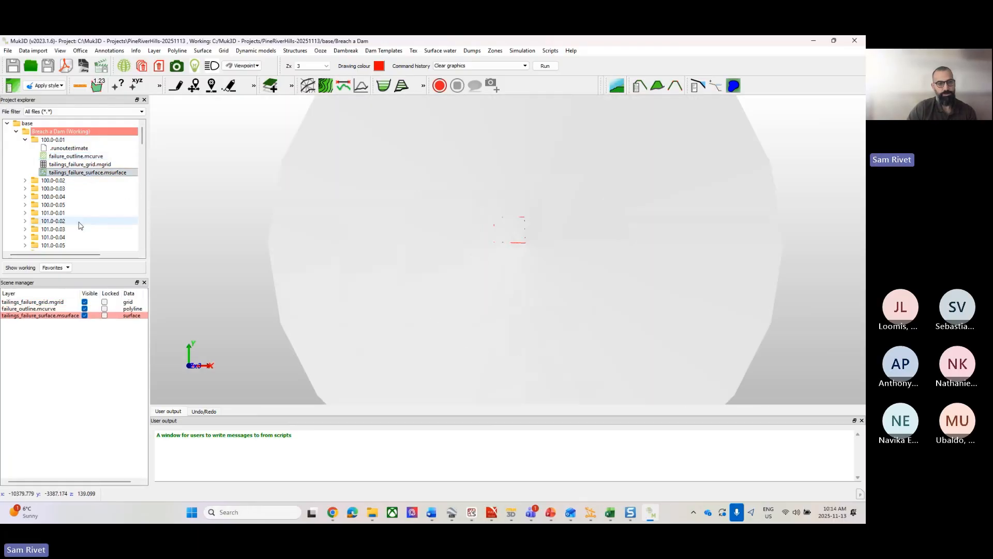
right_click(43, 316)
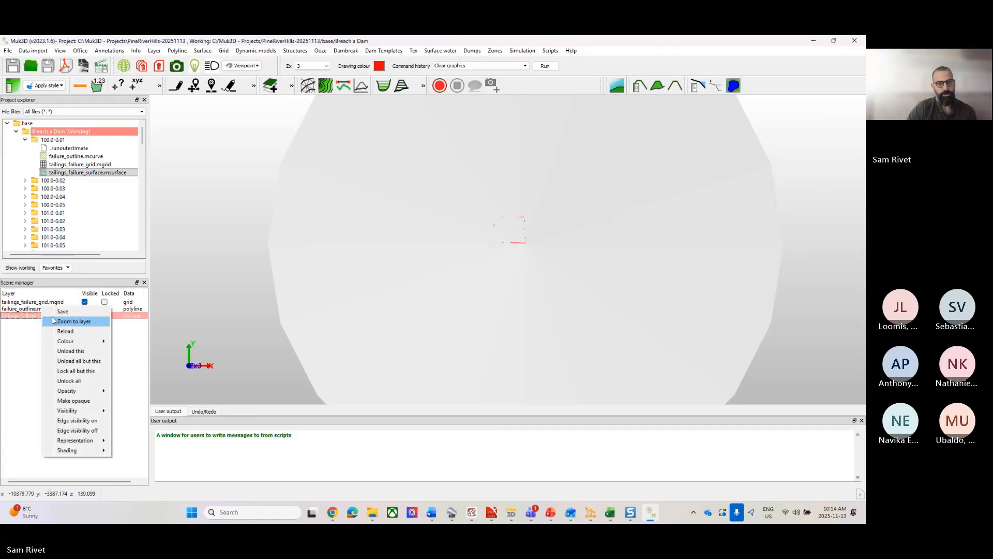
click(66, 352)
Examine the failure outline on the tailings failure grid up close in a tilted 3D view.
scroll(510, 217, up, 5)
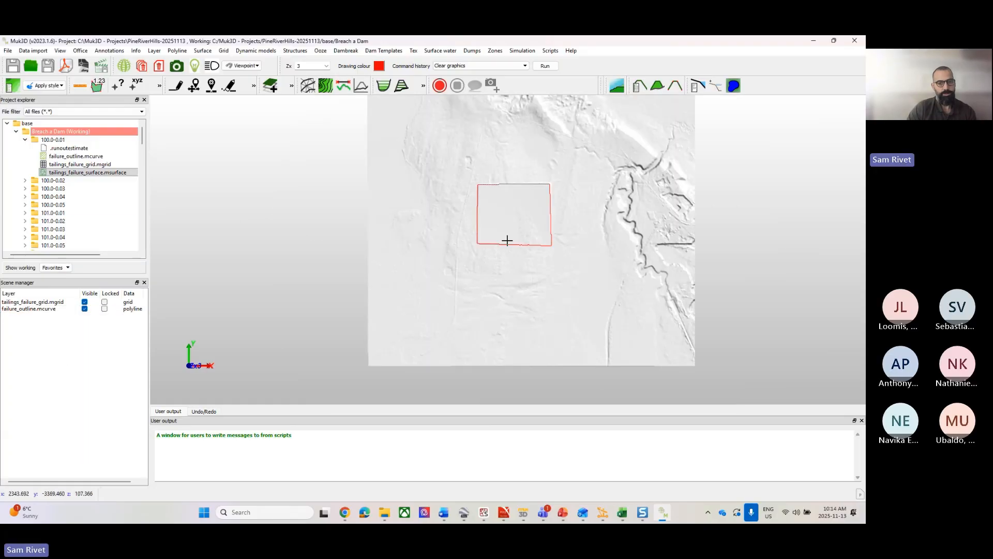
drag(511, 217, 512, 191)
middle_drag(512, 191, 470, 291)
scroll(471, 291, up, 2)
drag(470, 290, 469, 296)
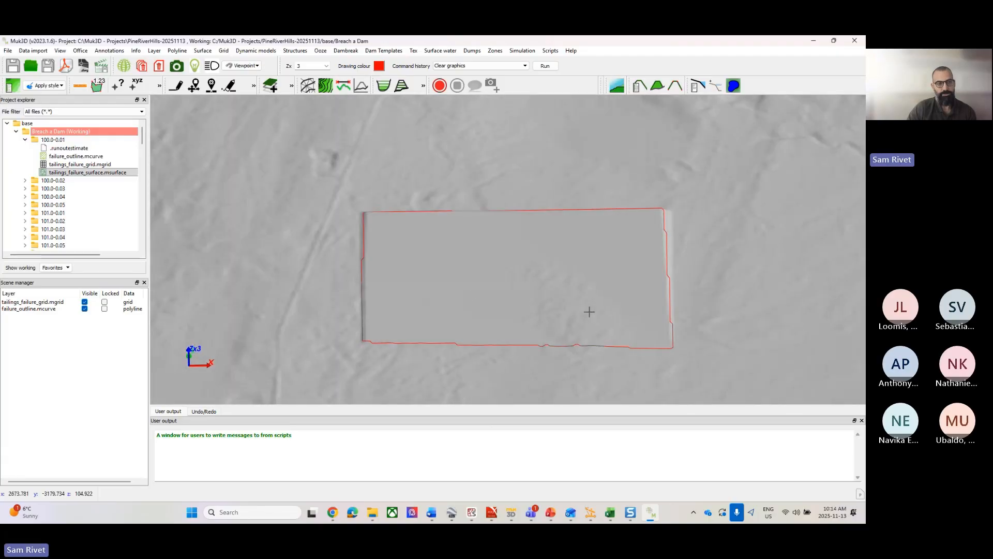
Try to load tailings_failure_grid.mgrid from the 110.0-0.05 scenario folder into the scene.
drag(595, 317, 597, 344)
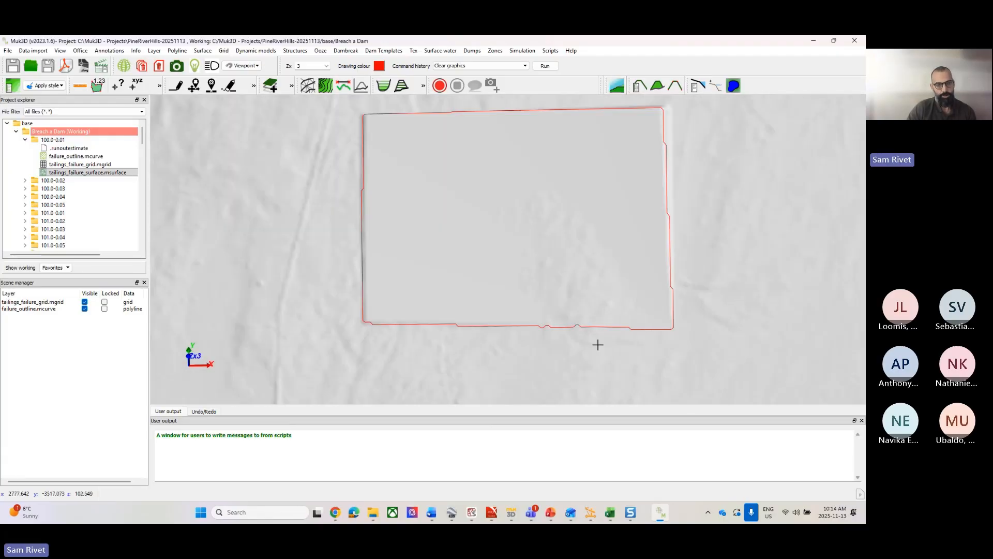
drag(585, 311, 548, 197)
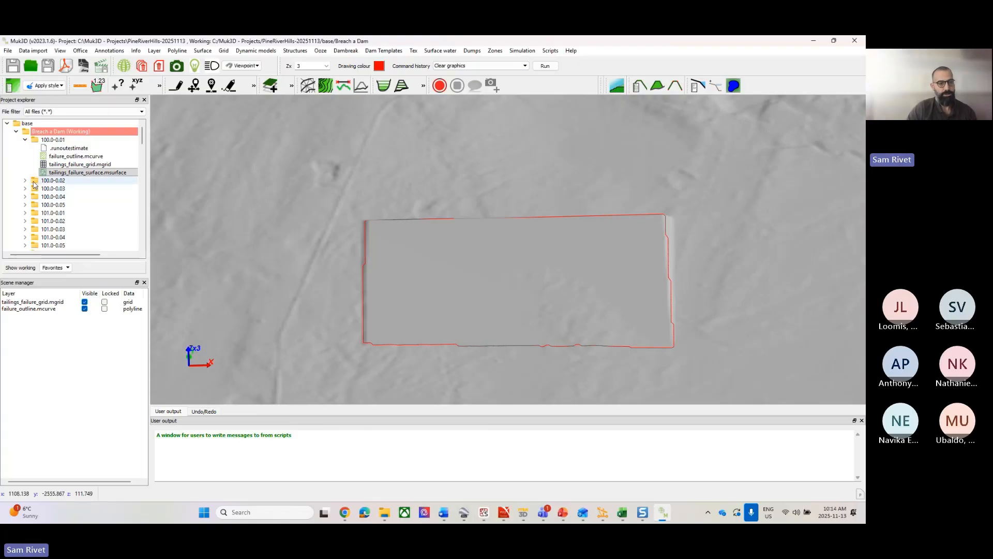
scroll(25, 203, down, 8)
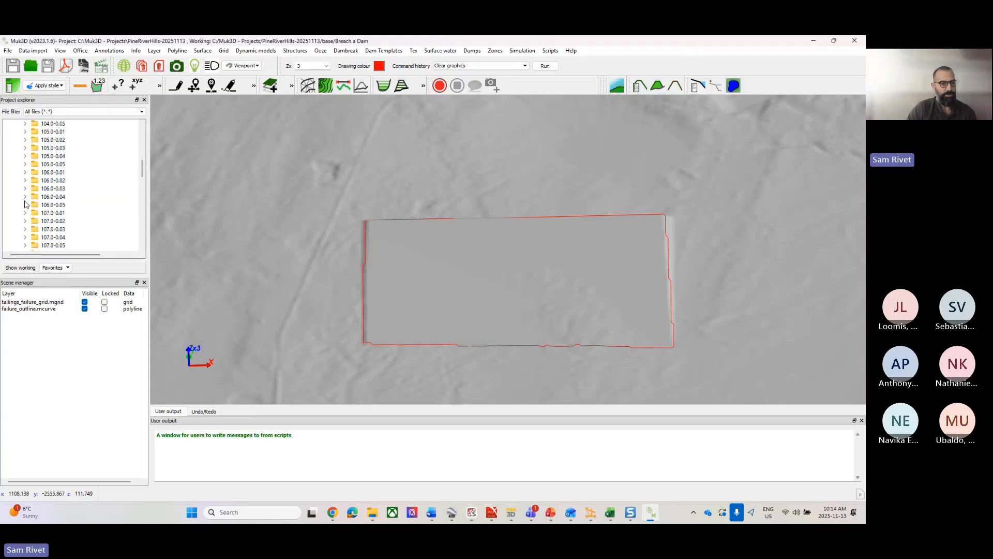
scroll(25, 204, down, 3)
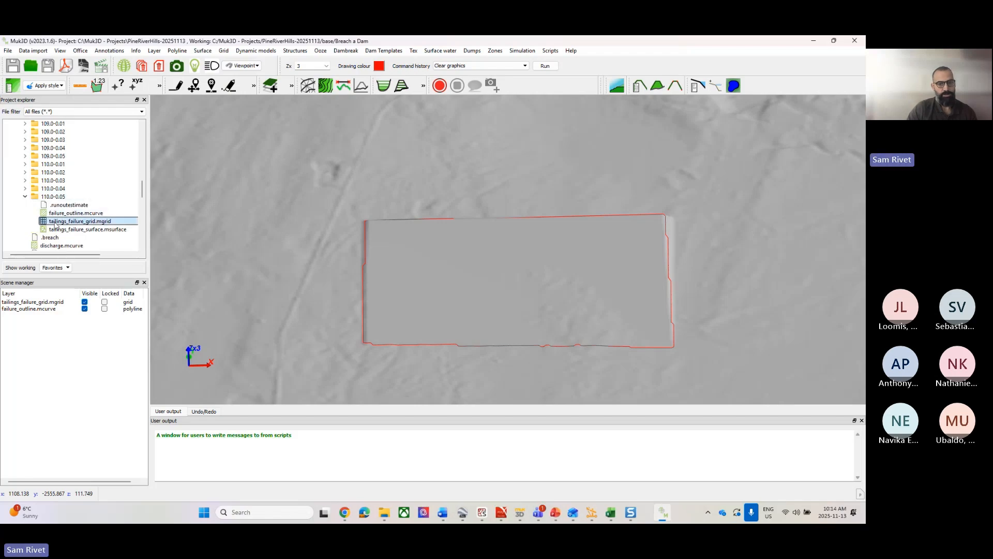
drag(50, 221, 393, 244)
click(442, 288)
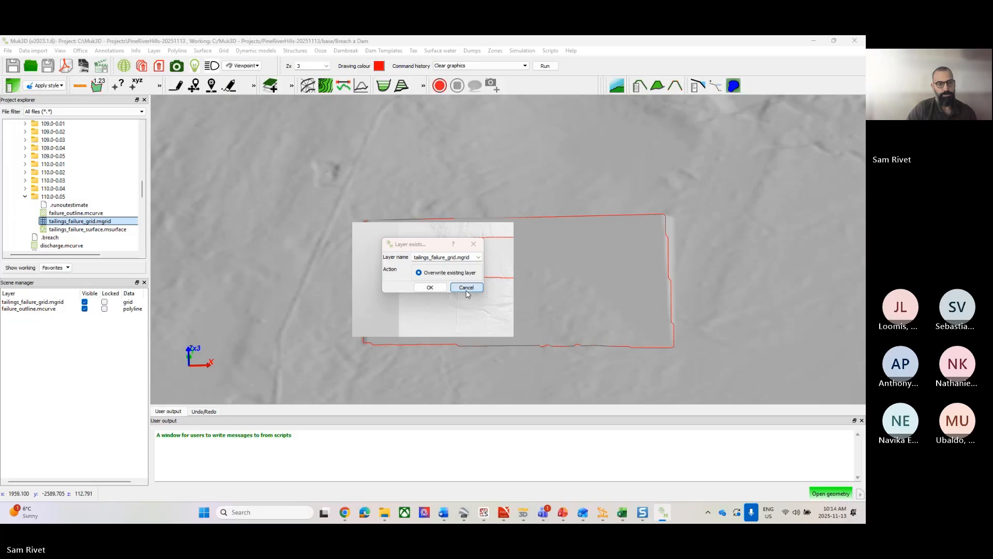
Save the loaded tailings failure grid layer in the 100.0-0.01 folder as tailings_failure_grid_1.mgrid.
right_click(37, 302)
mouse_move(77, 325)
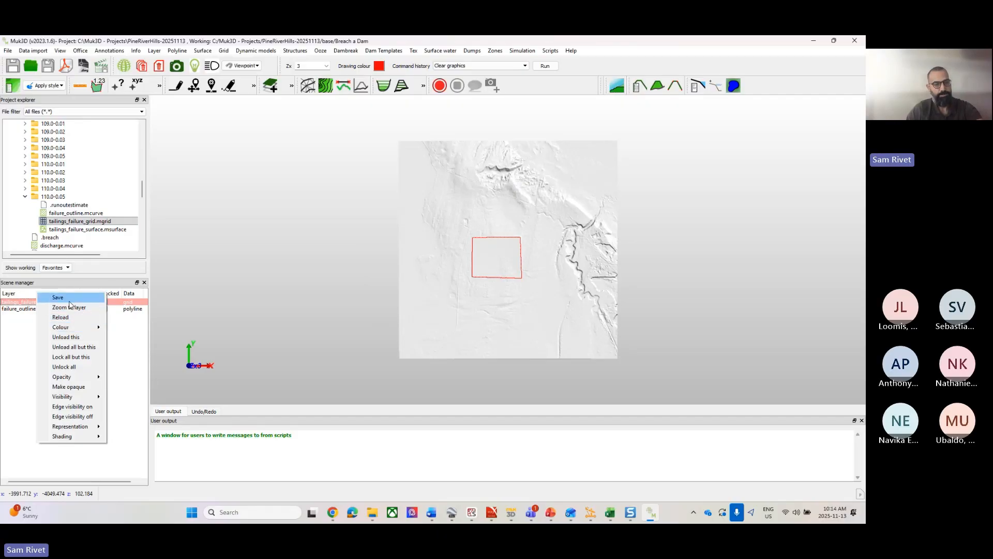
click(57, 297)
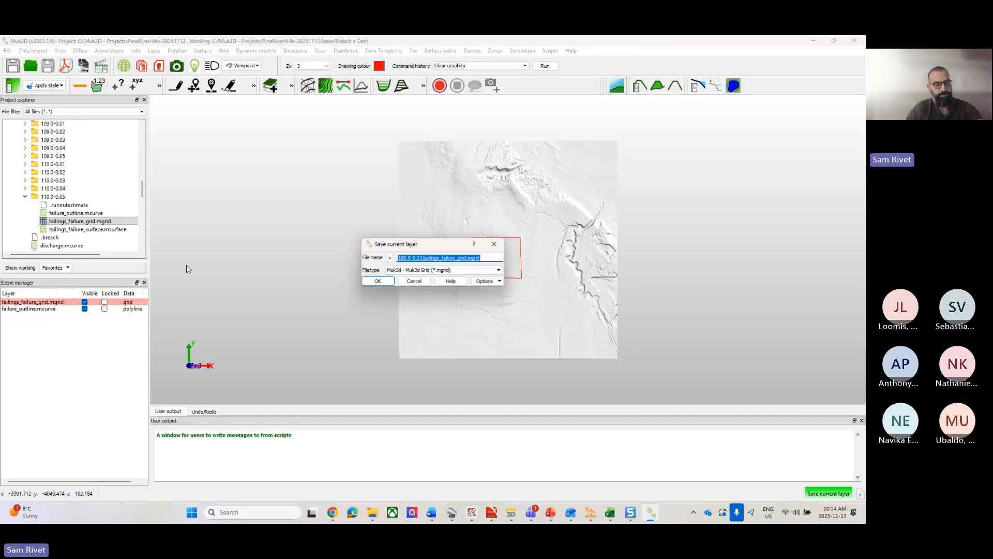
click(464, 258)
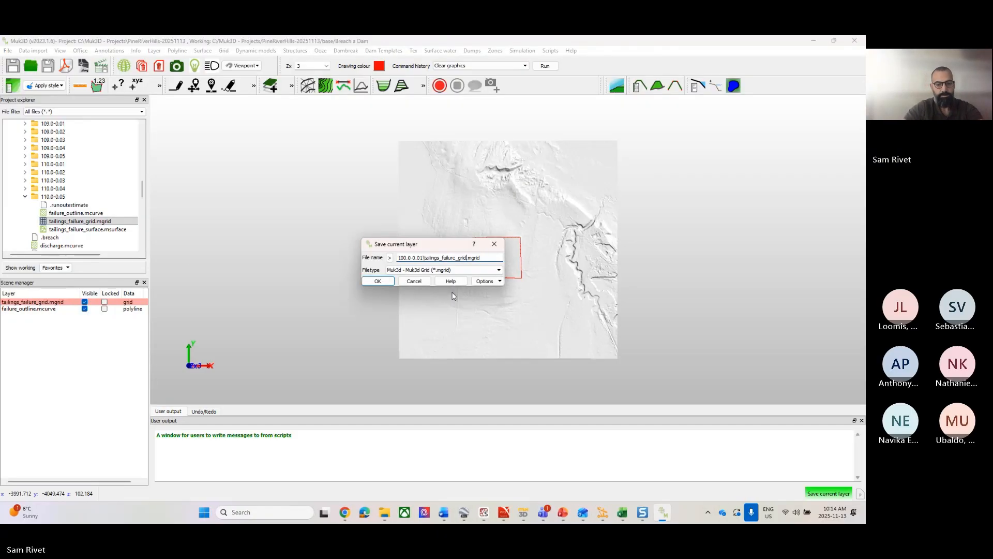
text(_1)
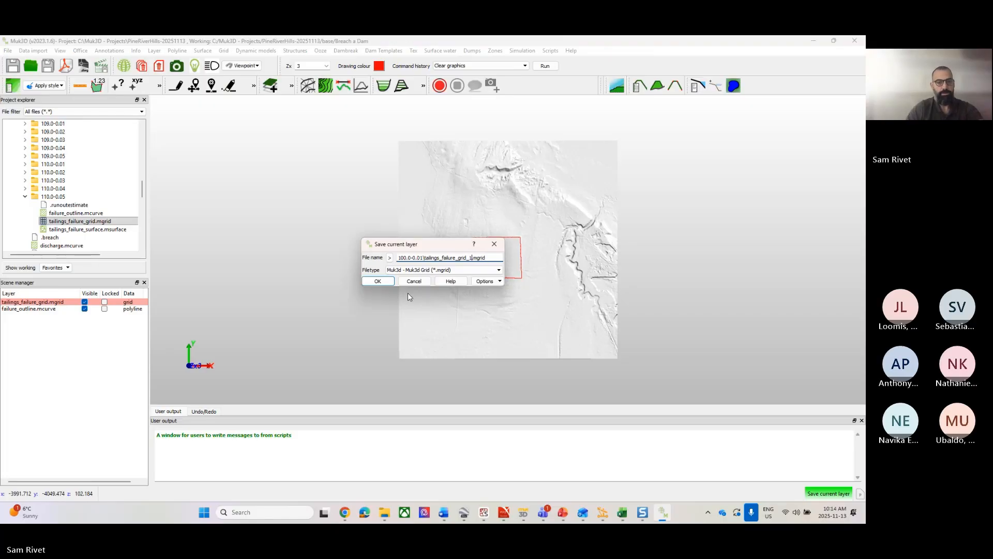
click(368, 285)
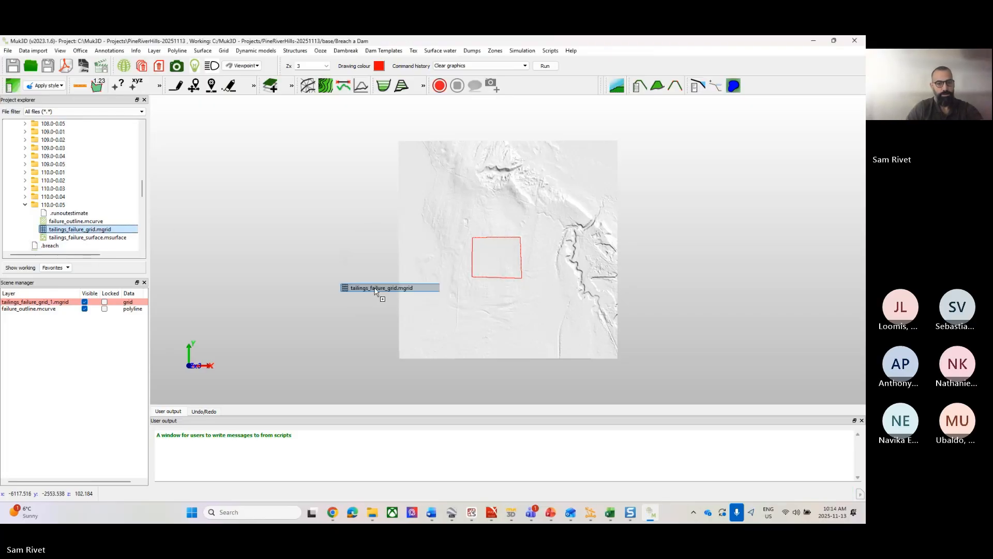
Load tailings_failure_grid.mgrid from the 110.0-0.05 folder and inspect the failed dump surface up close.
scroll(502, 276, up, 8)
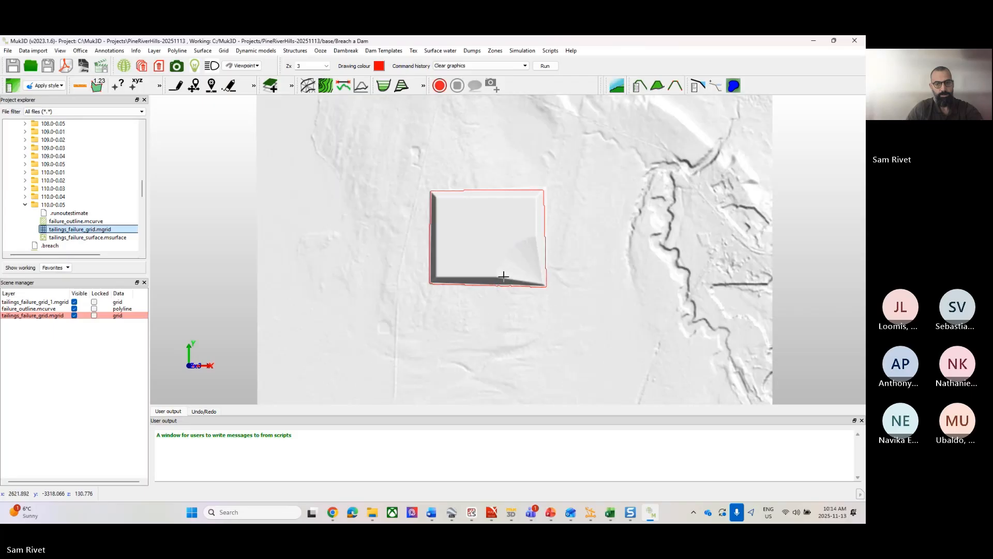
middle_drag(504, 277, 521, 299)
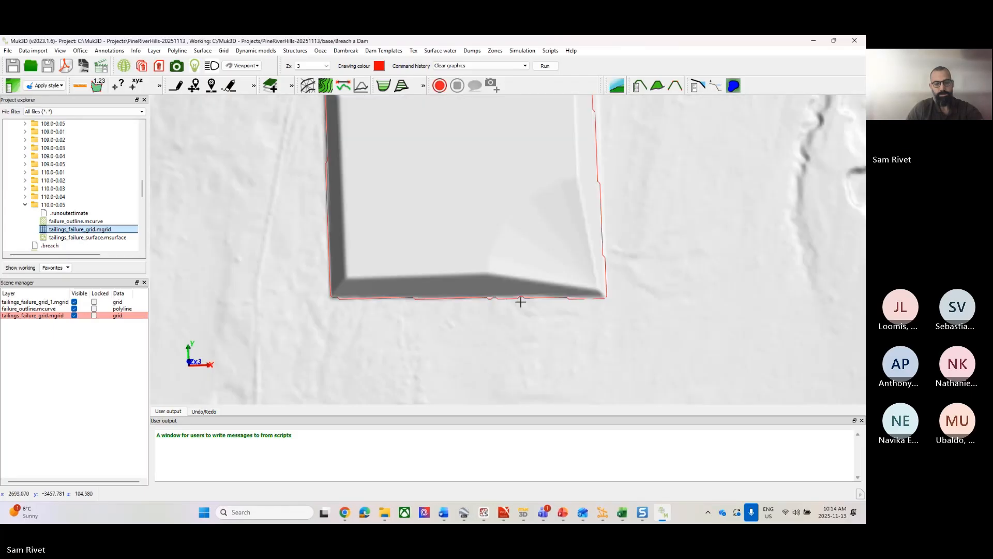
scroll(520, 302, down, 8)
scroll(499, 262, up, 6)
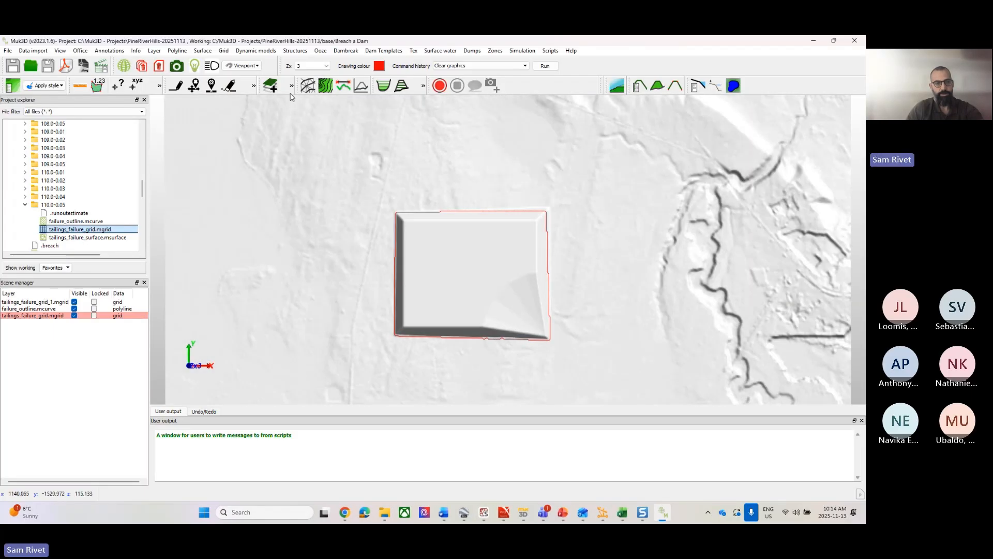
Plot a two-point section of all loaded surfaces diagonally across the dump, from its southeast corner to its northwest corner.
click(346, 87)
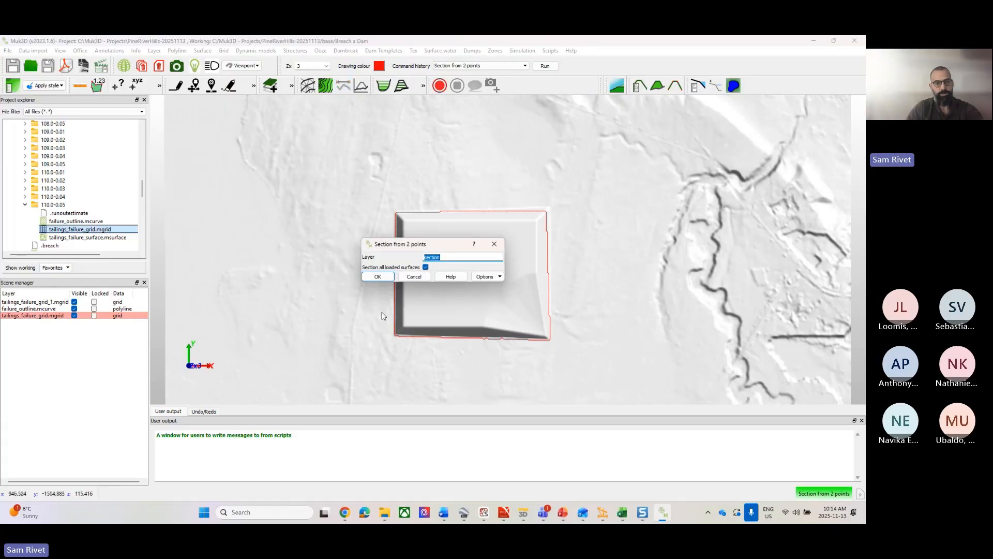
click(383, 278)
click(554, 349)
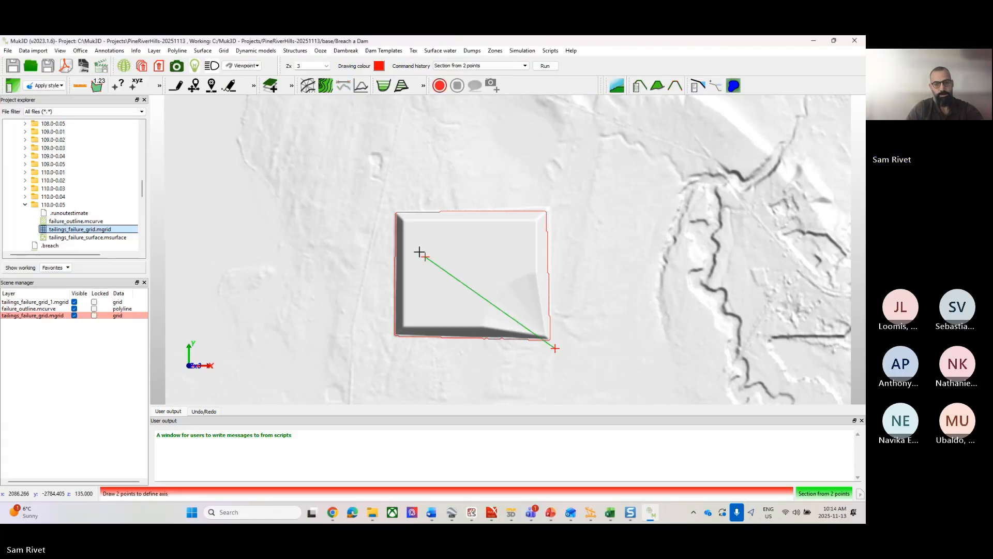
click(390, 207)
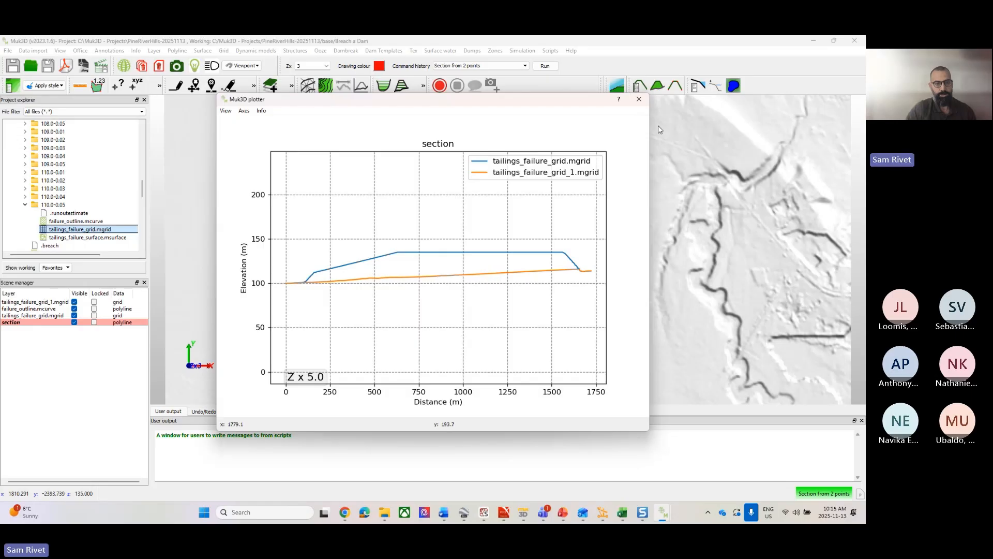
click(639, 99)
Load LiDAR_Grid_Dump.mgrid and LiDAR_Grid-10m.mgrid from the base folder into the scene.
drag(143, 191, 143, 212)
scroll(70, 198, down, 2)
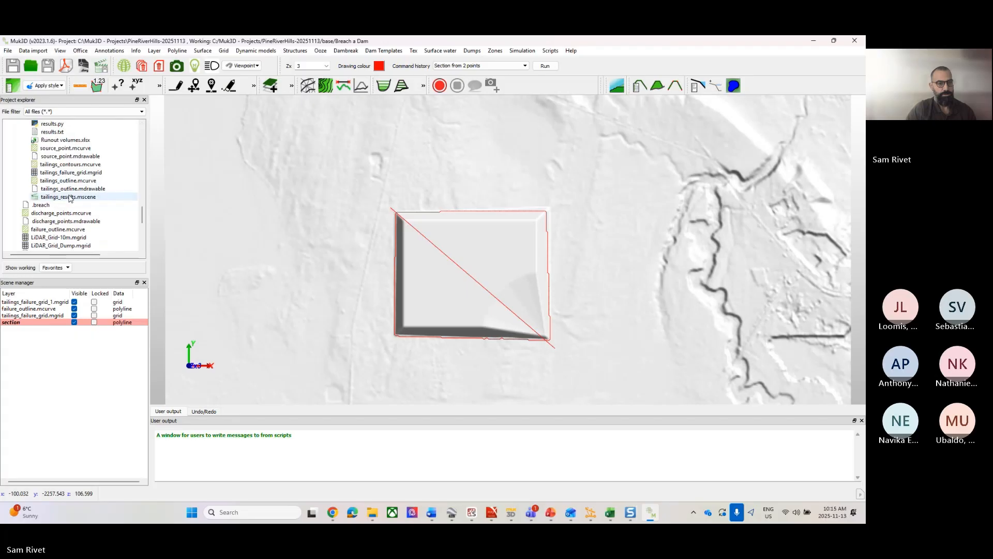
scroll(62, 183, up, 3)
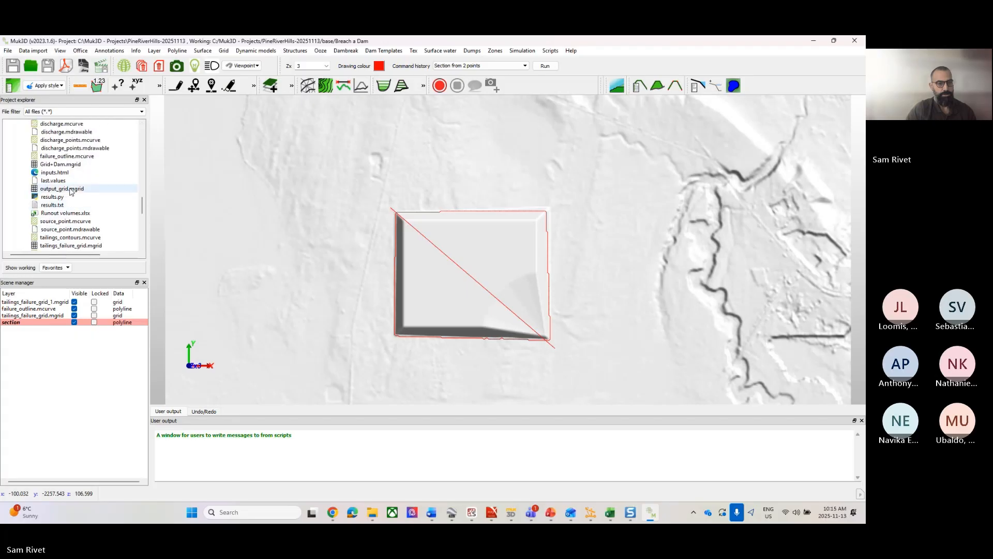
click(50, 166)
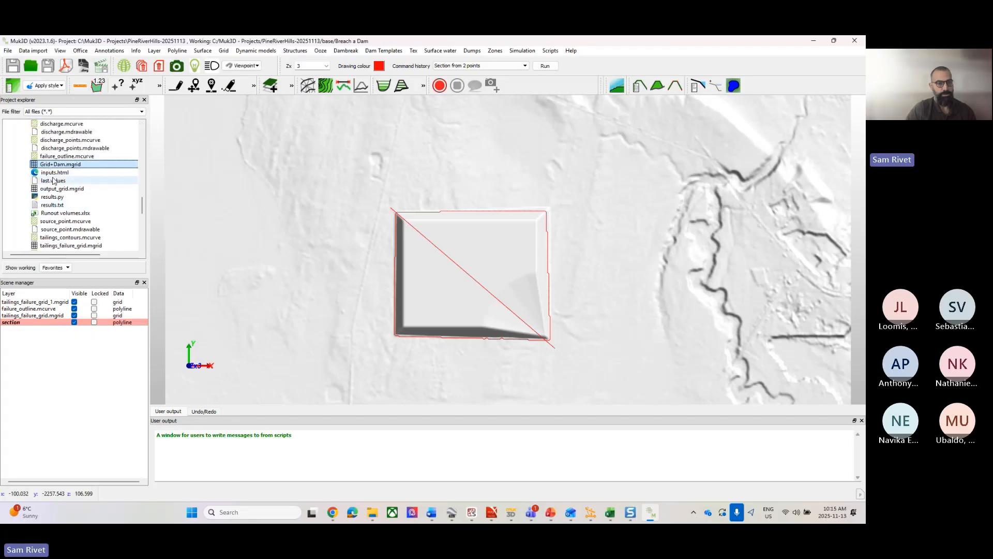
scroll(56, 183, down, 7)
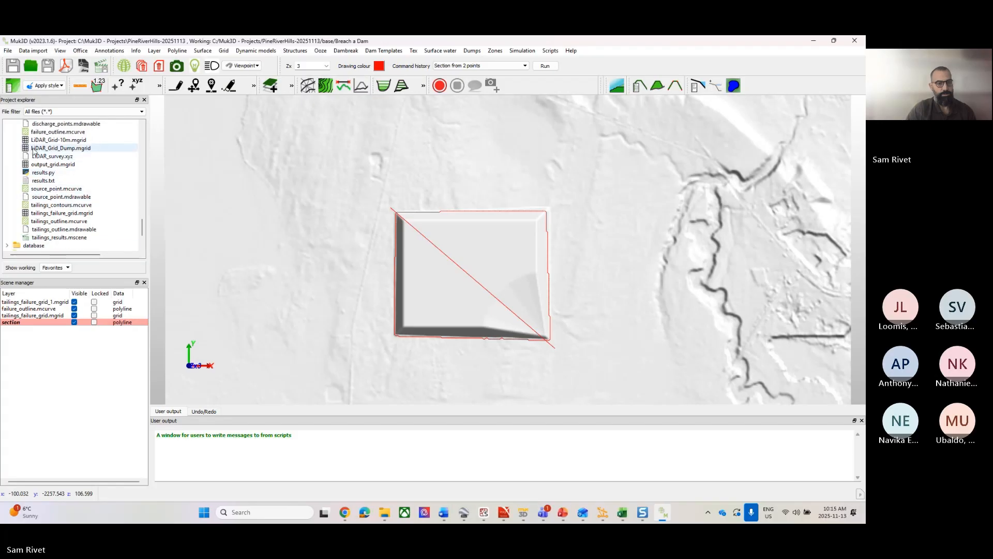
drag(45, 151, 324, 231)
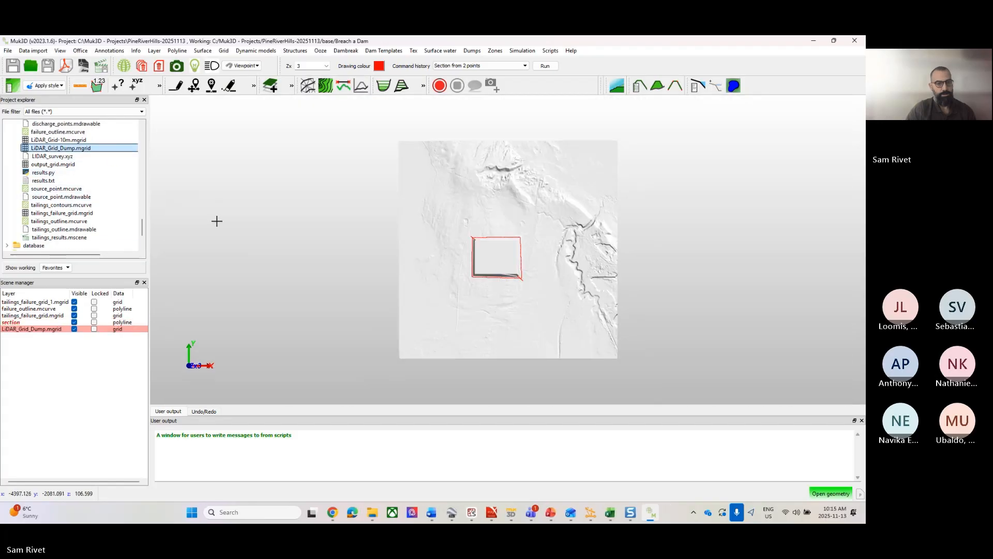
drag(59, 140, 528, 280)
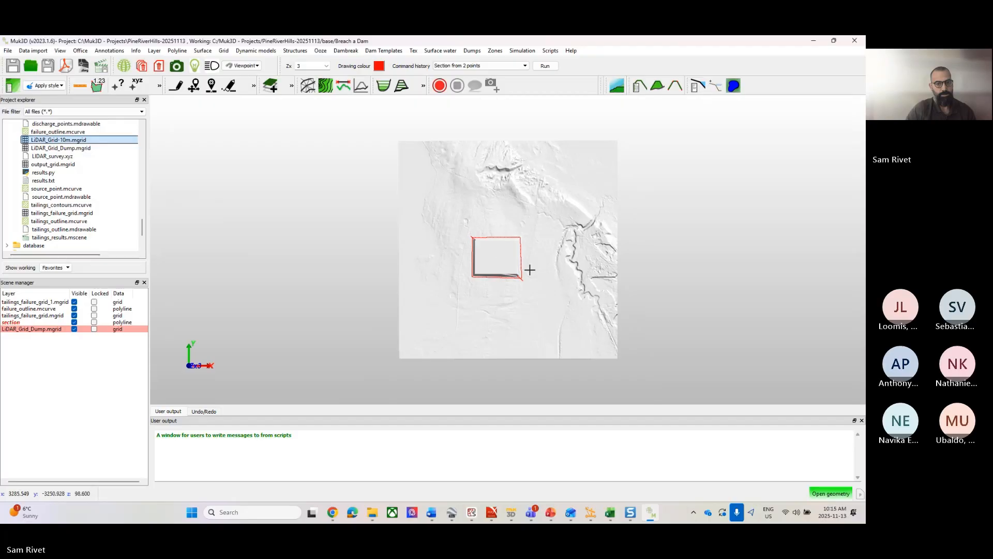
scroll(520, 271, up, 3)
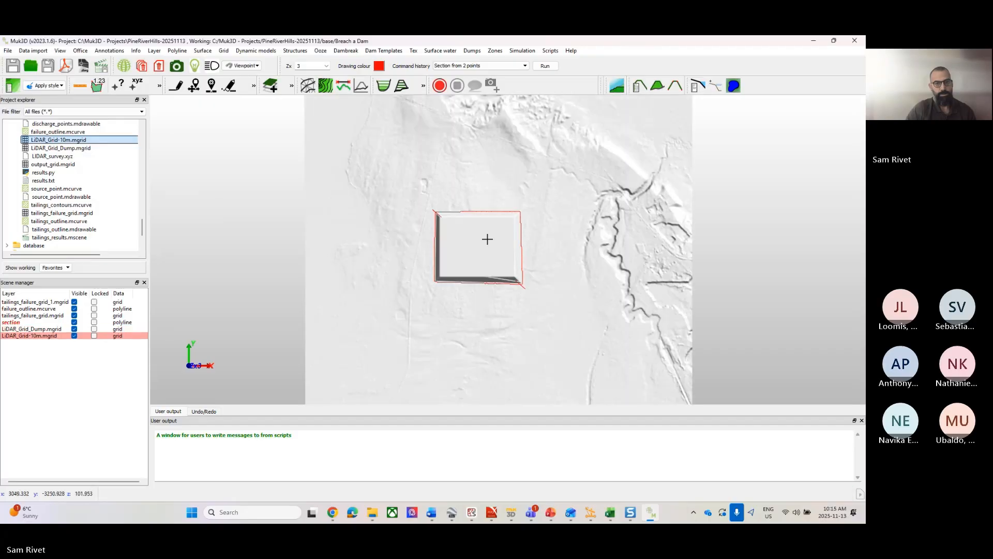
Plot a two-point section of all loaded surfaces from the dump's southeast corner to its middle, overwriting the existing section layer.
click(346, 88)
click(385, 277)
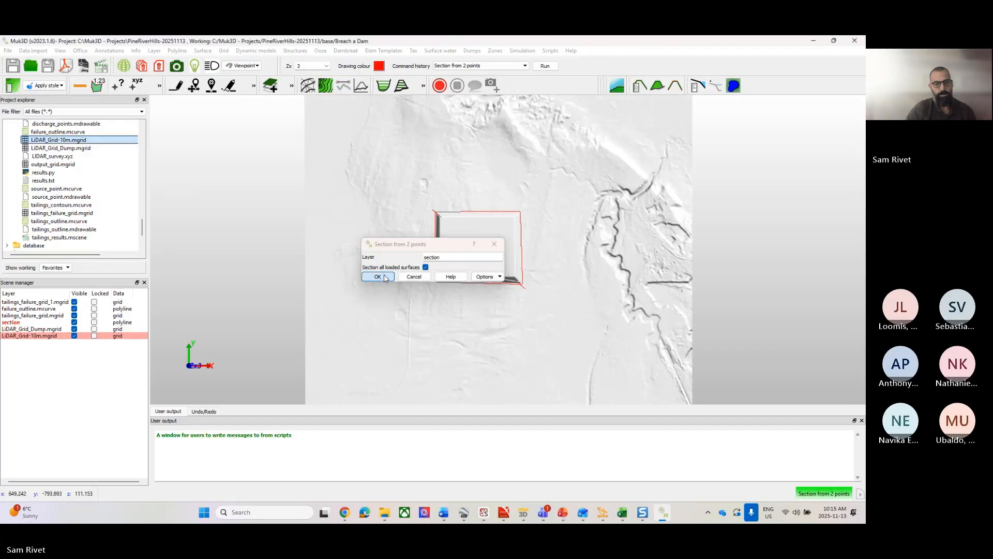
click(526, 285)
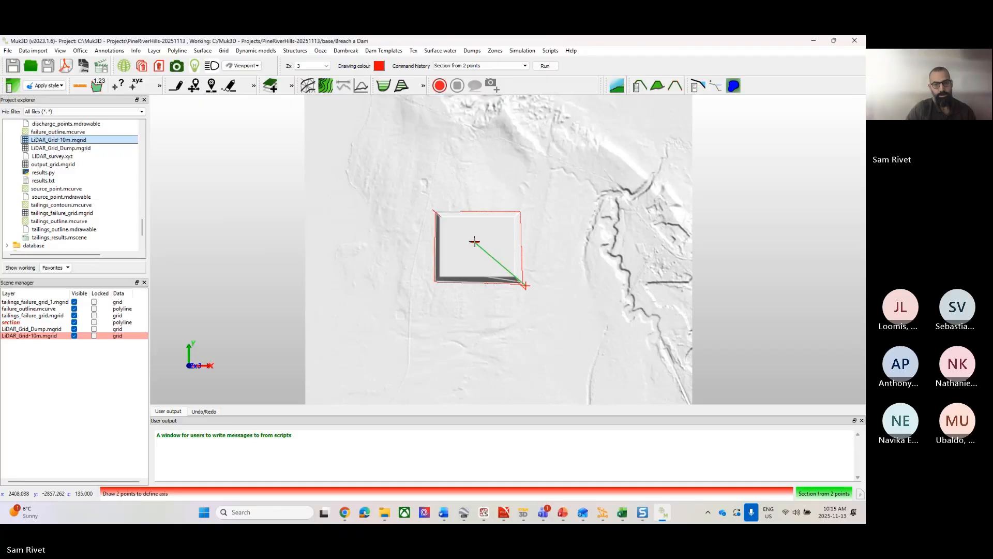
click(472, 239)
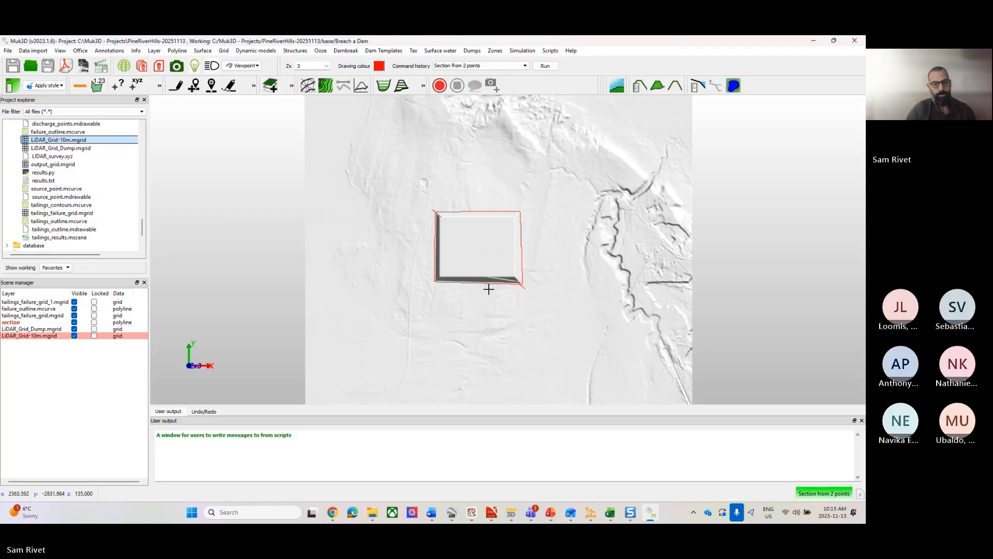
click(470, 287)
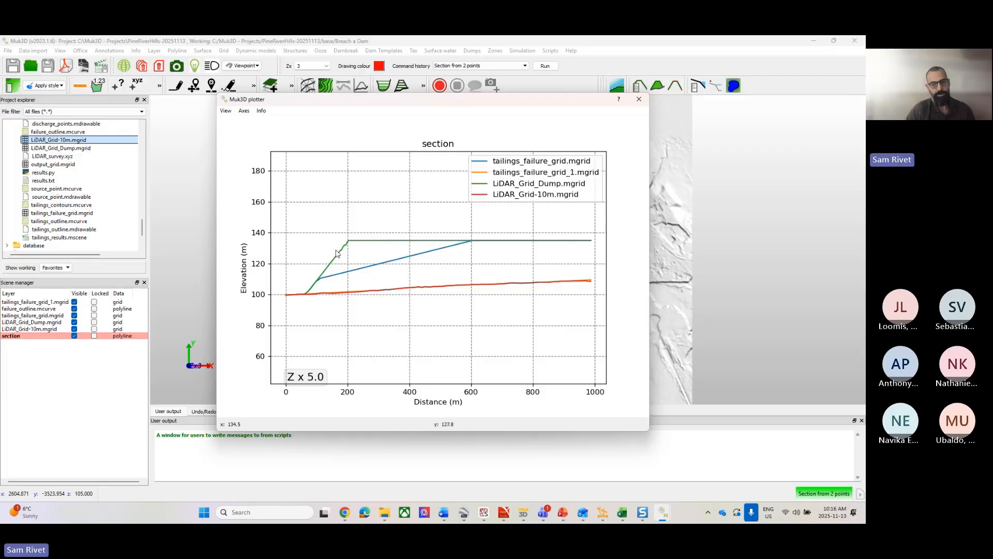
click(638, 99)
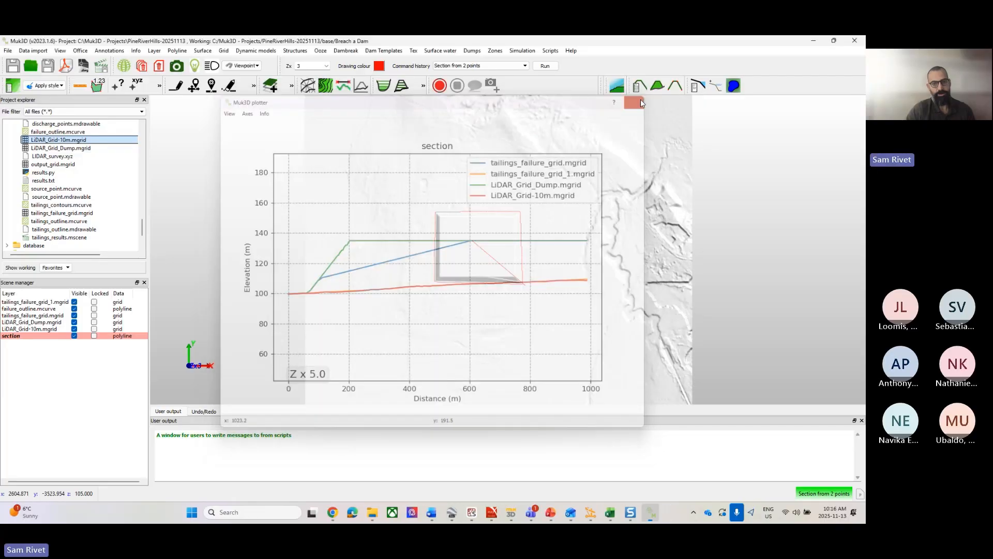
Plot a full diagonal two-point section of all loaded surfaces from beyond the dump's southeast corner past its northwest corner, overwriting the section layer.
click(342, 85)
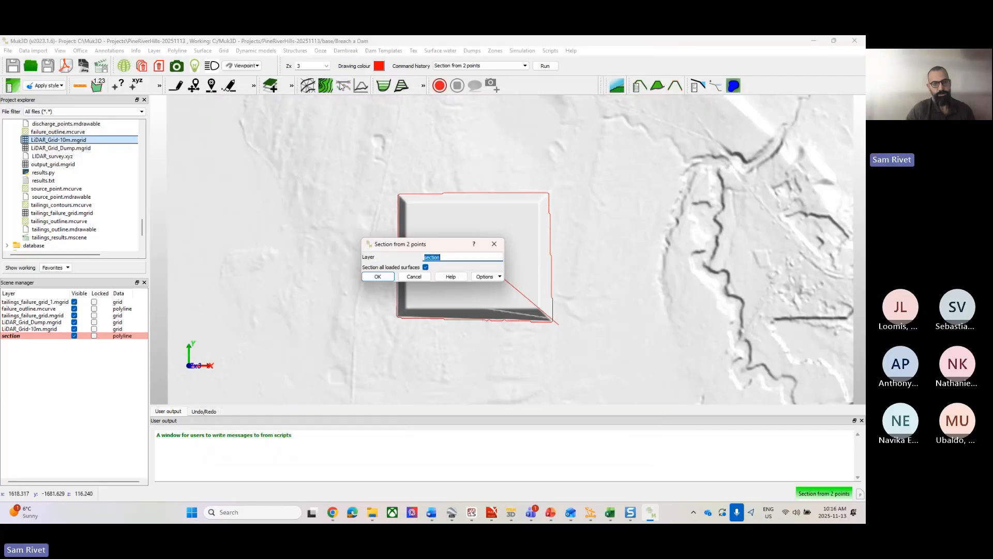
click(377, 276)
click(563, 329)
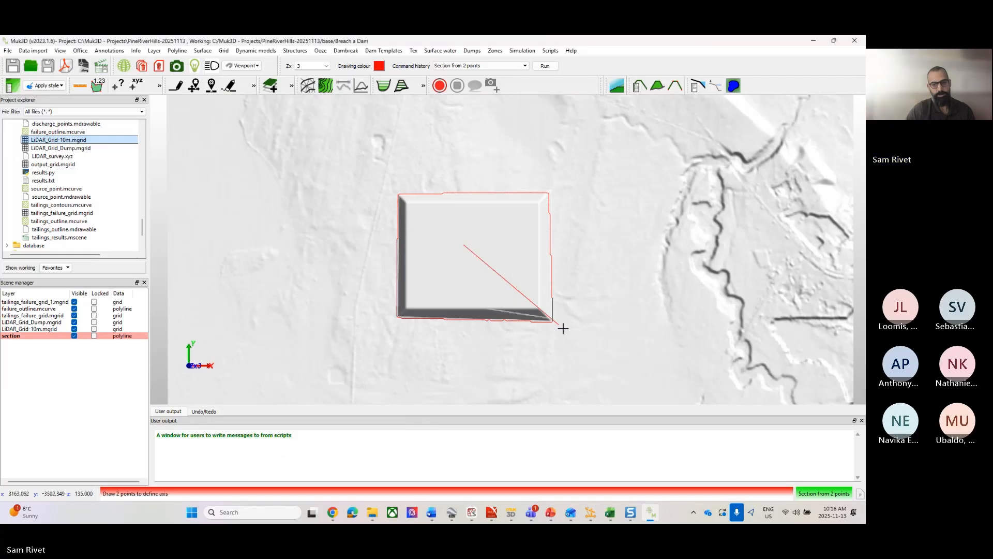
click(444, 234)
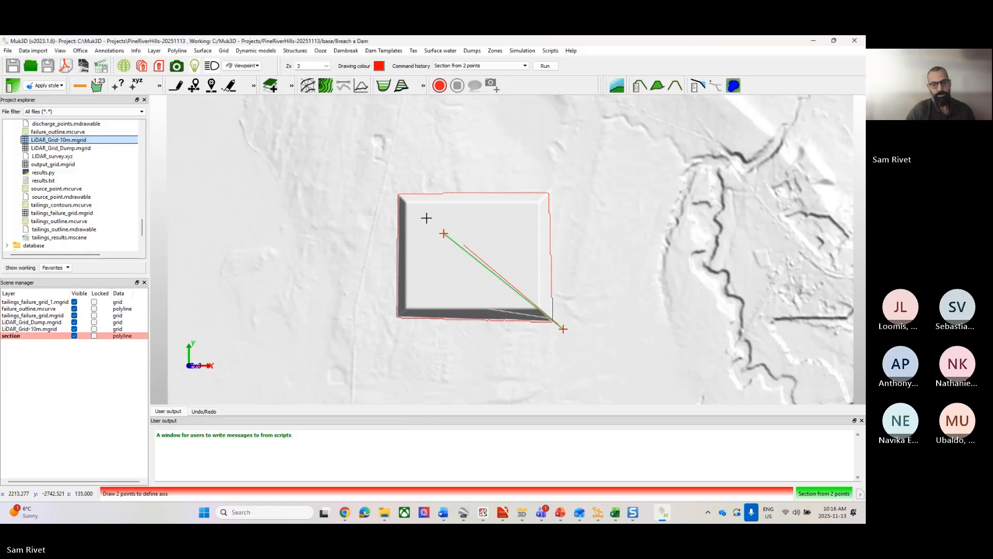
click(389, 184)
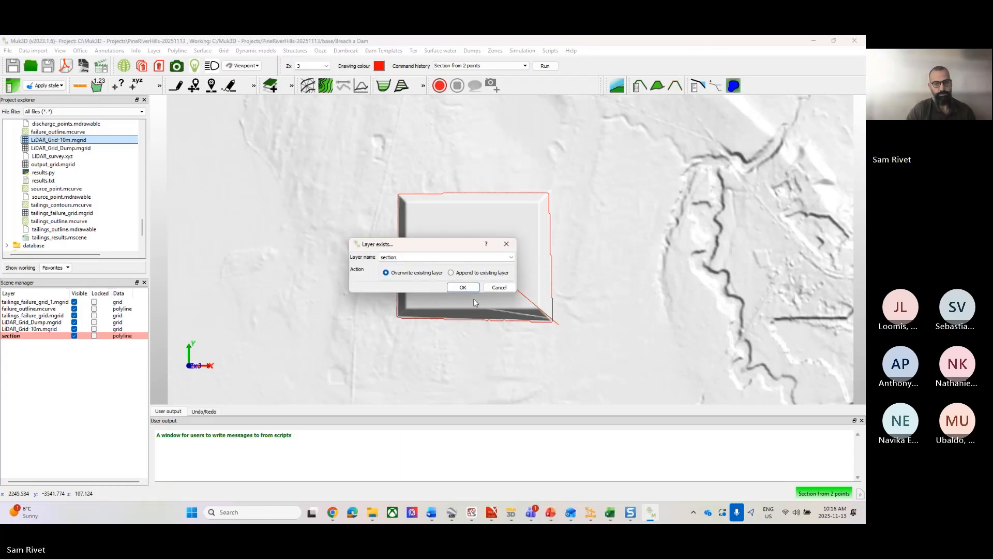
click(465, 288)
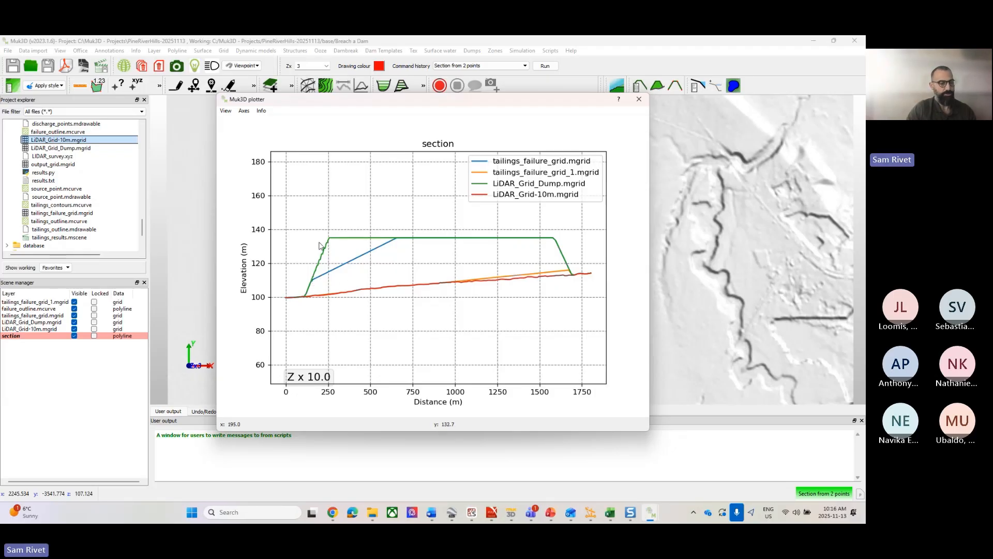
click(640, 99)
scroll(495, 208, down, 3)
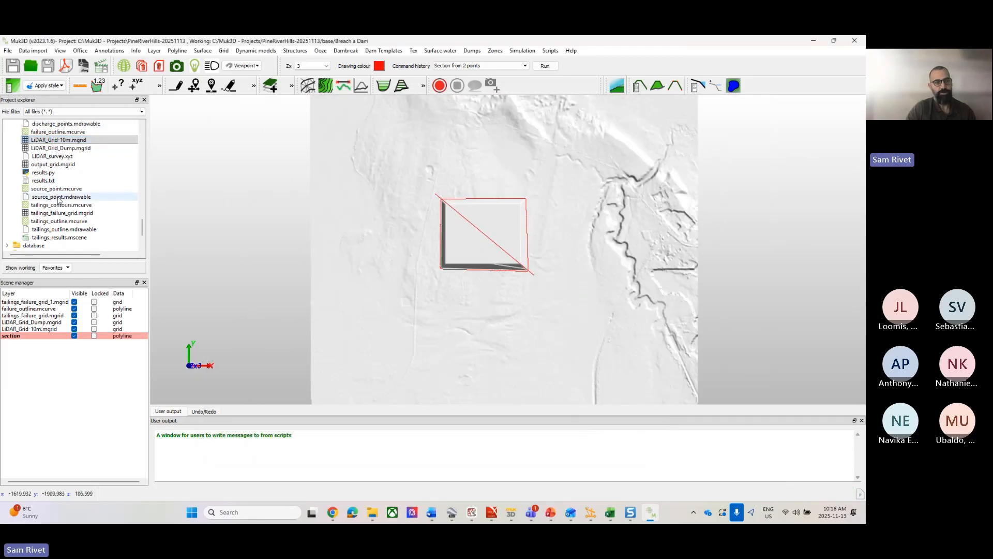
scroll(71, 180, up, 5)
scroll(71, 180, up, 10)
scroll(436, 265, down, 3)
scroll(438, 264, up, 2)
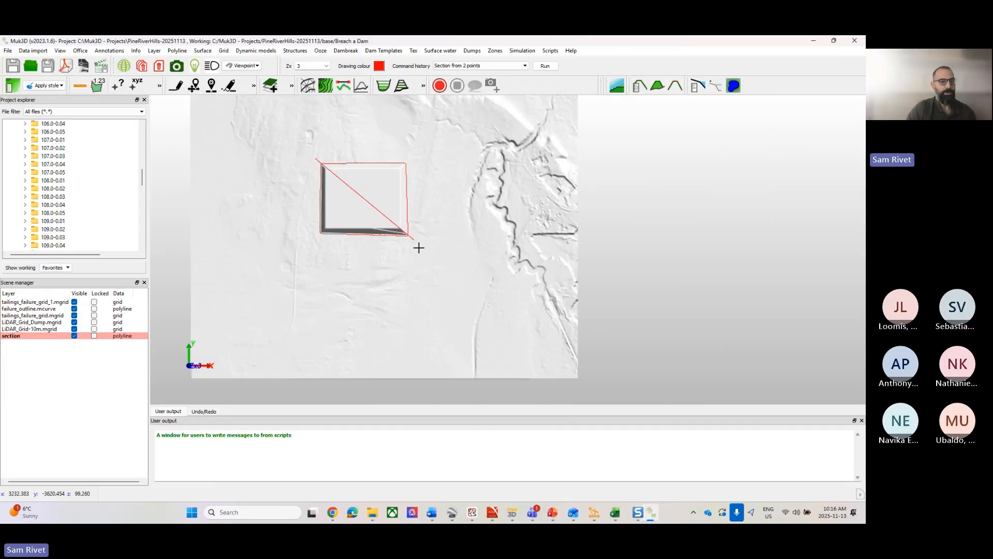
Open Runout volumes.xlsx from the Breach a Dam folder in Excel and maximize its window.
mouse_move(143, 178)
mouse_down()
mouse_move(139, 225)
mouse_move(142, 194)
mouse_up()
click(26, 140)
scroll(57, 181, down, 2)
click(58, 198)
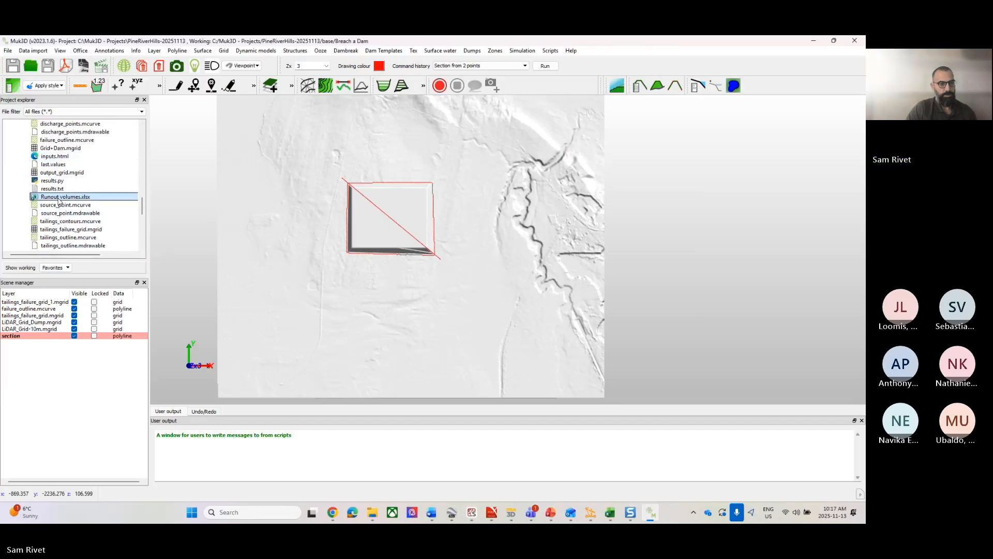
right_click(56, 200)
click(207, 290)
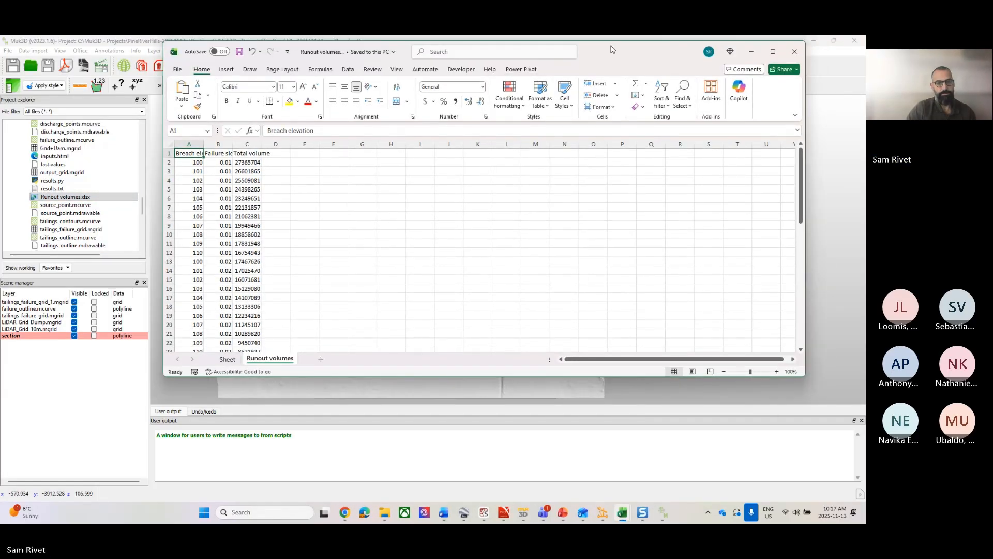
double_click(612, 49)
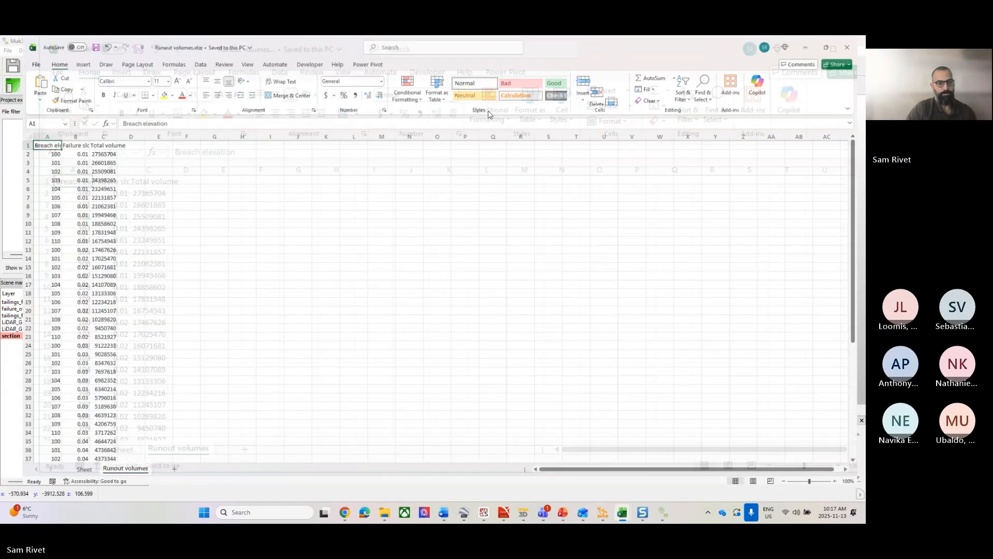
Autofit columns A to C of the Runout volumes sheet and apply the comma number format to them.
drag(26, 139, 98, 139)
double_click(99, 139)
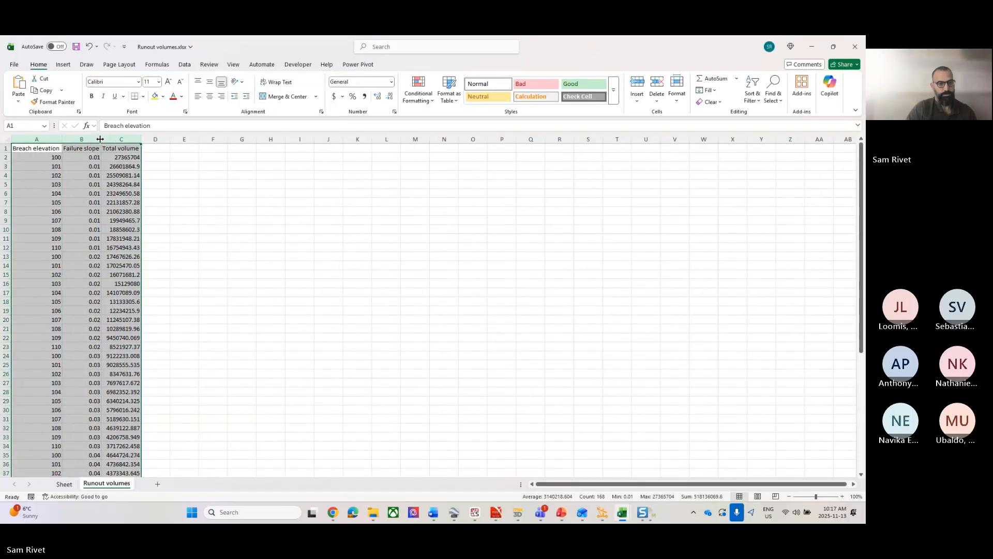
click(363, 96)
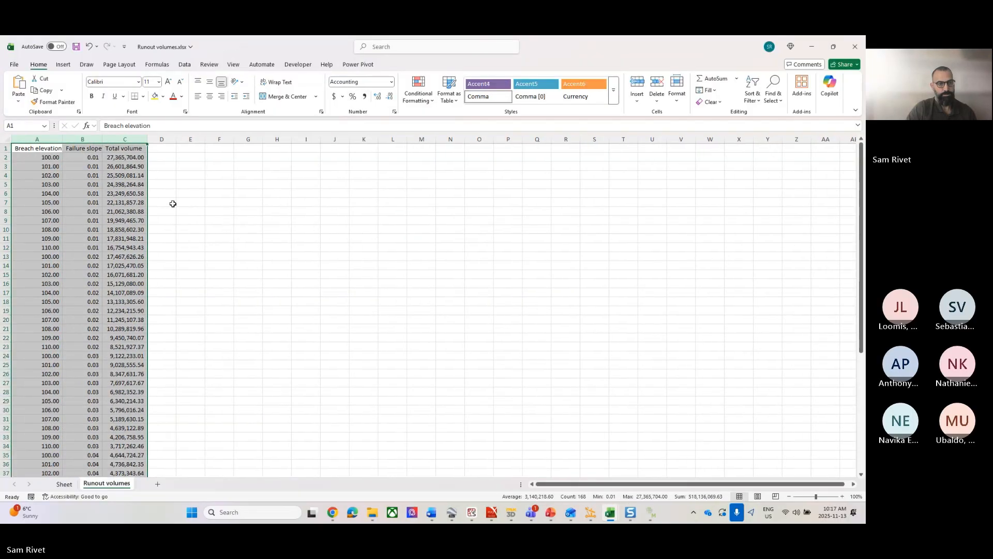
click(189, 214)
Review the breach elevation, failure slope and total volume columns from the first scenario row through row 56.
drag(51, 159, 47, 221)
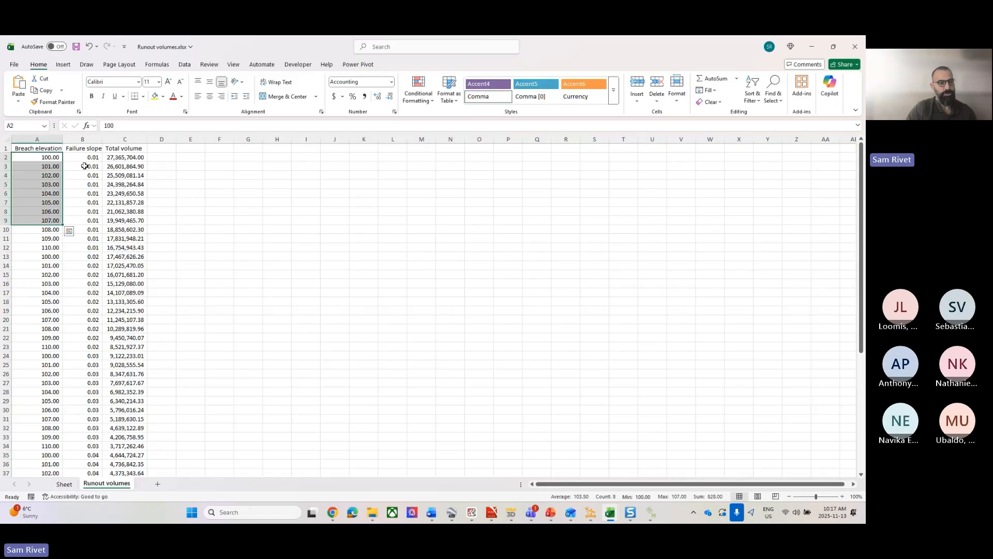
drag(85, 159, 86, 221)
drag(125, 157, 120, 219)
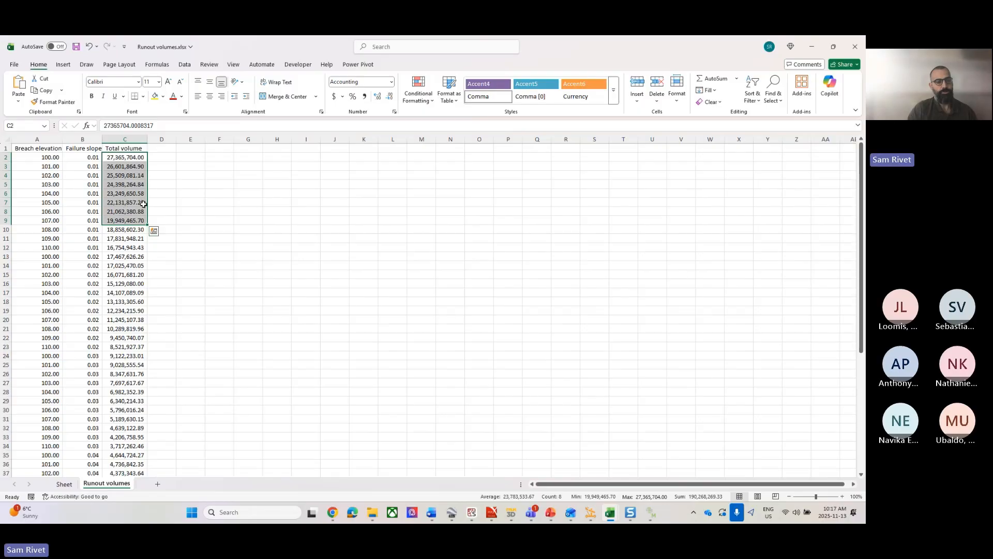
drag(133, 160, 136, 474)
scroll(150, 159, up, 7)
click(131, 157)
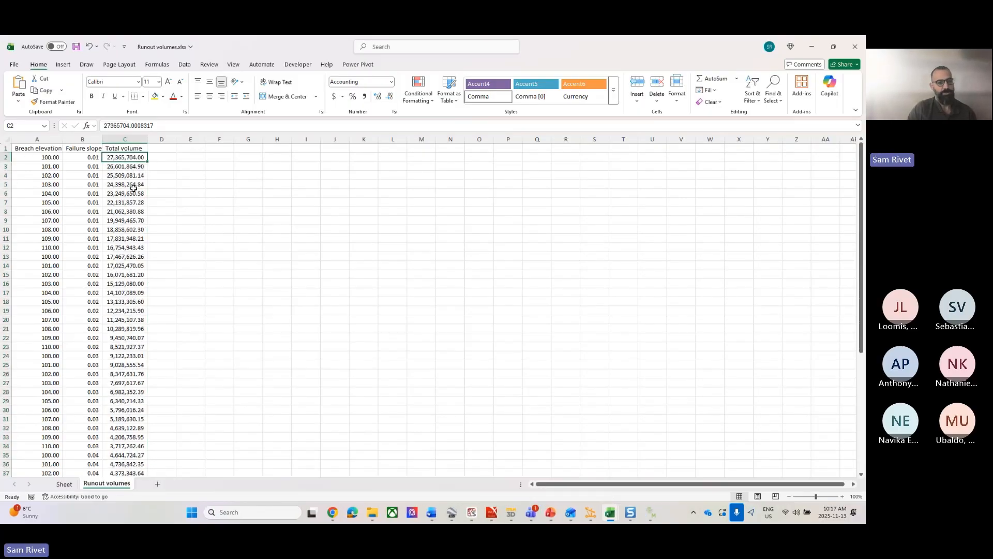
scroll(133, 188, down, 11)
click(105, 349)
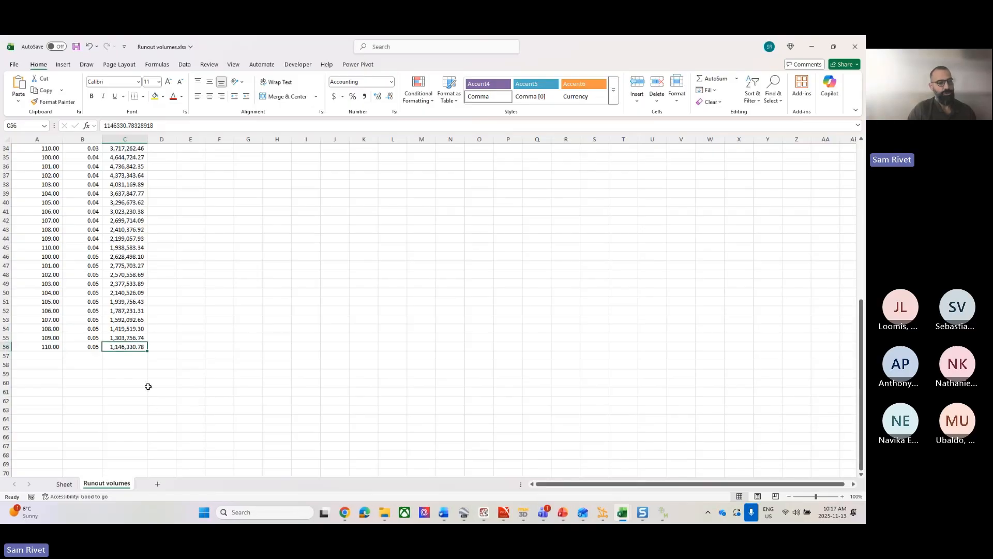
Close the runout volumes workbook, return to Muk3D and clear all layers from the scene.
click(855, 47)
click(466, 339)
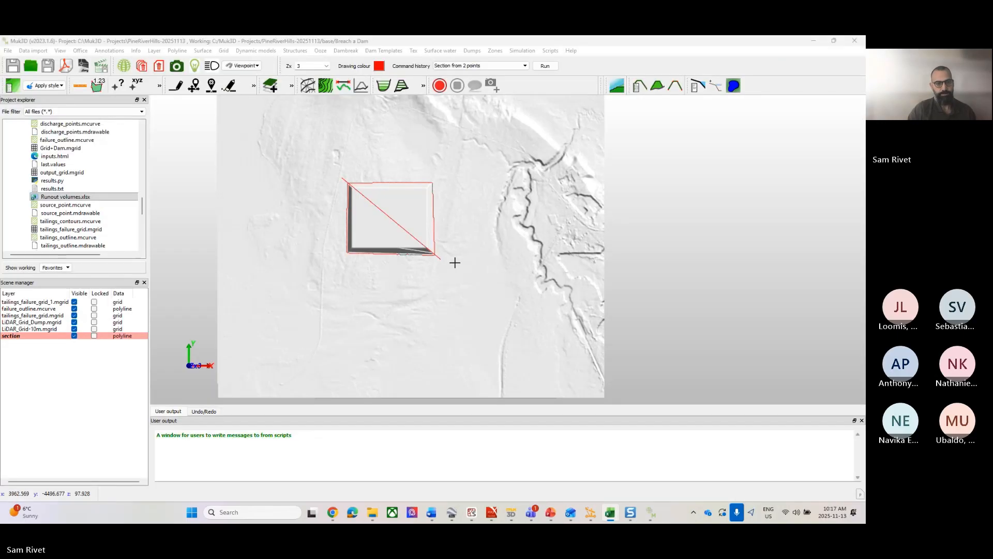
scroll(455, 258, down, 3)
scroll(436, 215, up, 3)
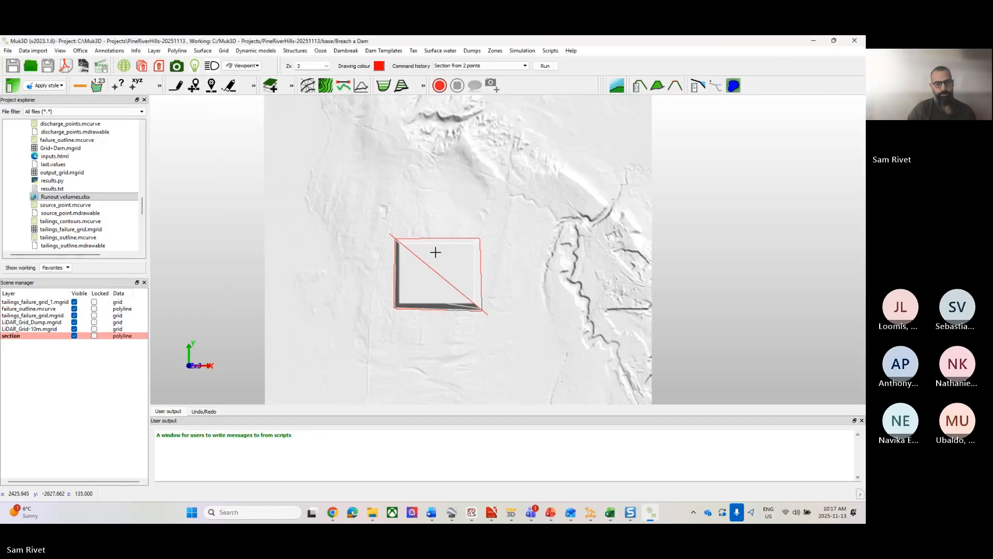
right_click(357, 213)
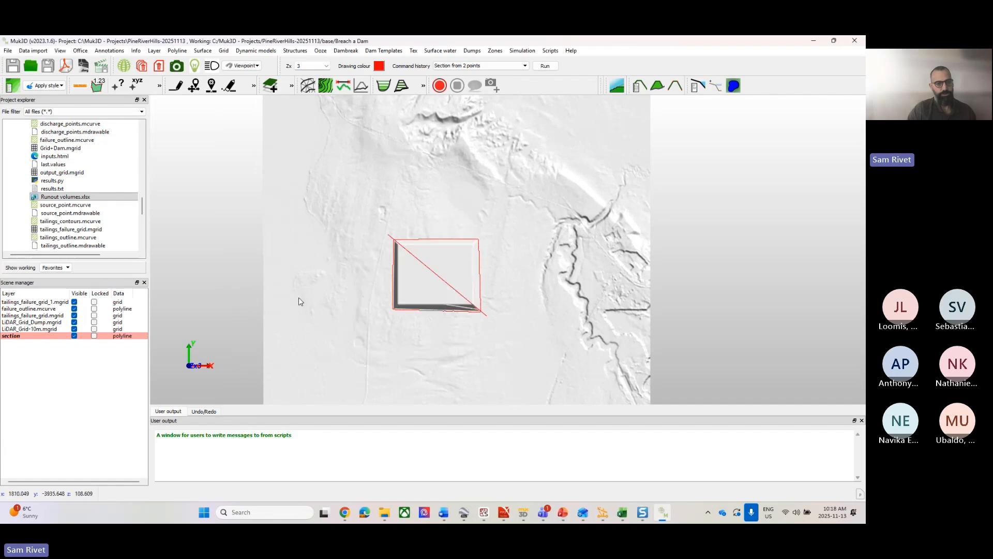
click(391, 344)
click(450, 283)
Clear the runout volume estimate runs from the Breach a Dam working folder, confirming the permanent deletion.
drag(141, 205, 142, 127)
click(23, 140)
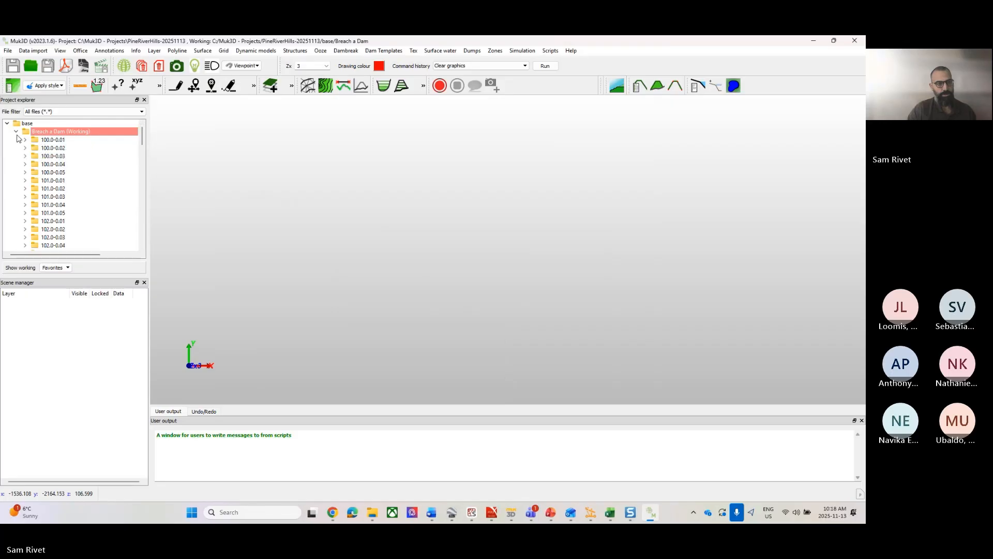
click(380, 52)
mouse_move(350, 52)
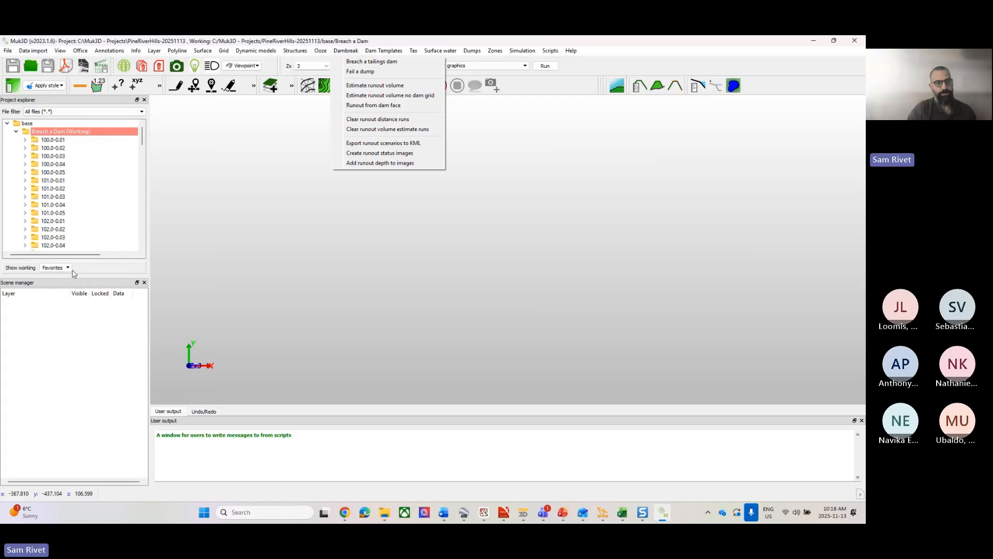
scroll(65, 186, down, 4)
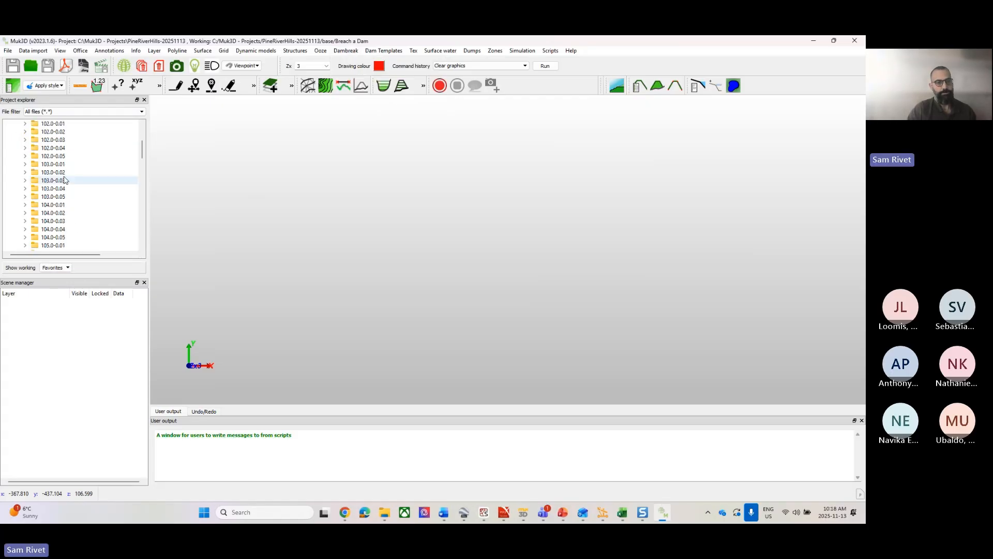
scroll(64, 188, up, 1)
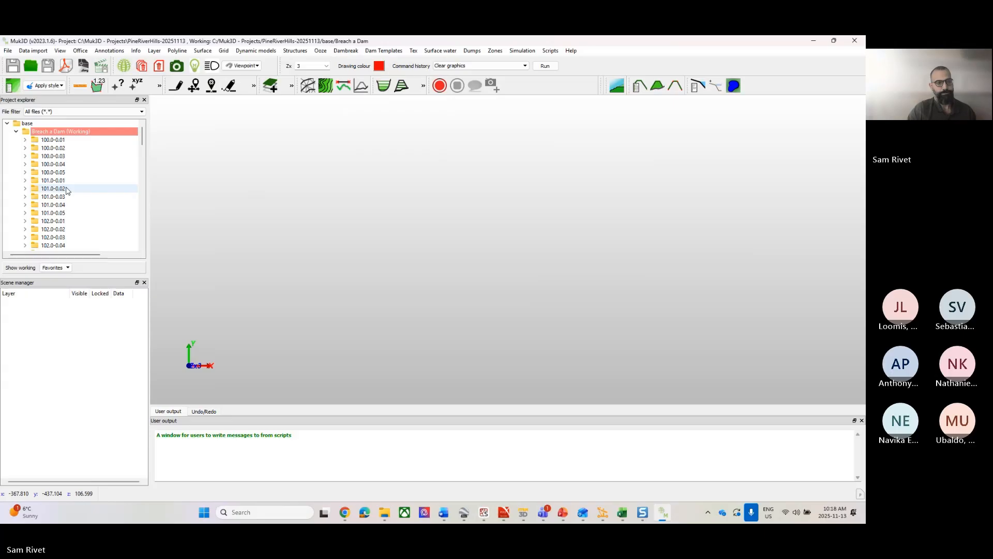
click(62, 139)
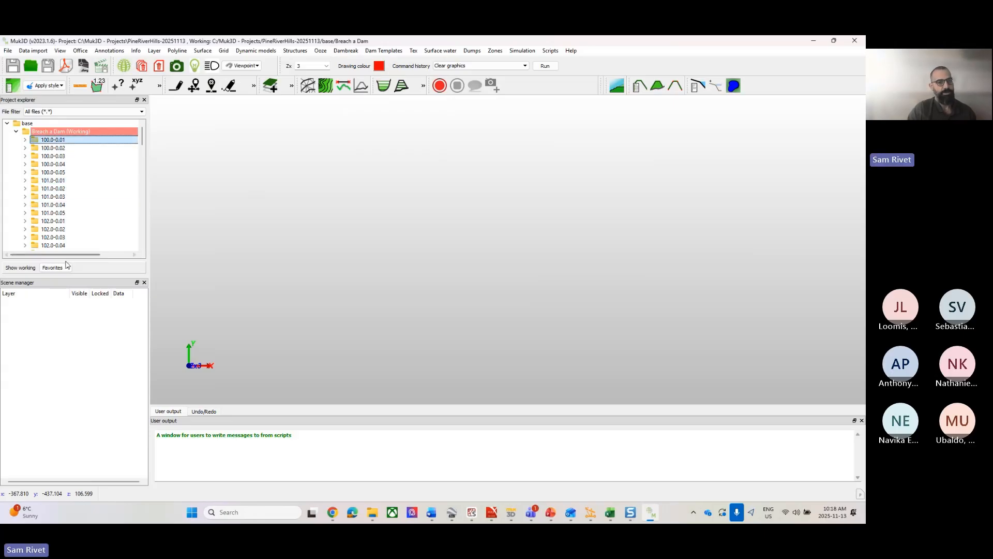
click(344, 51)
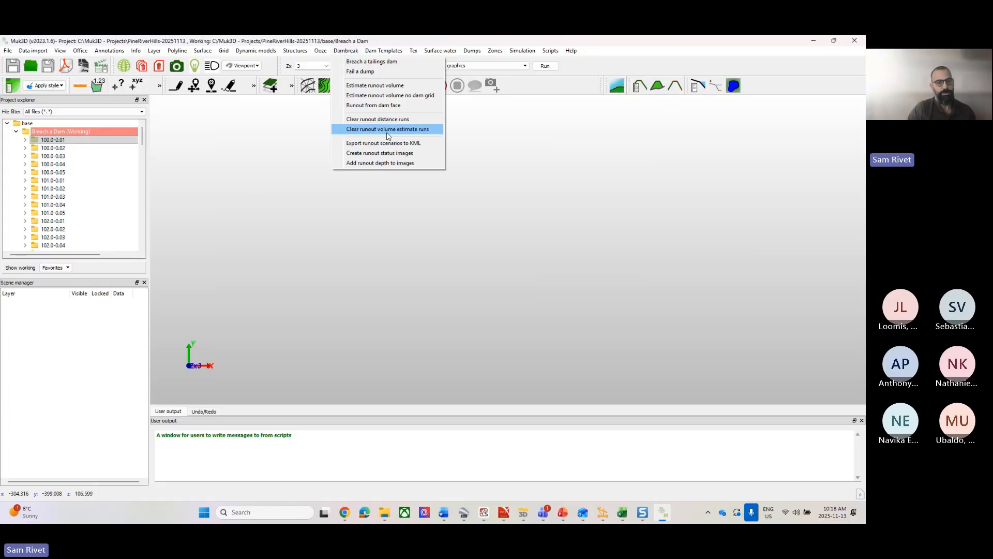
click(387, 130)
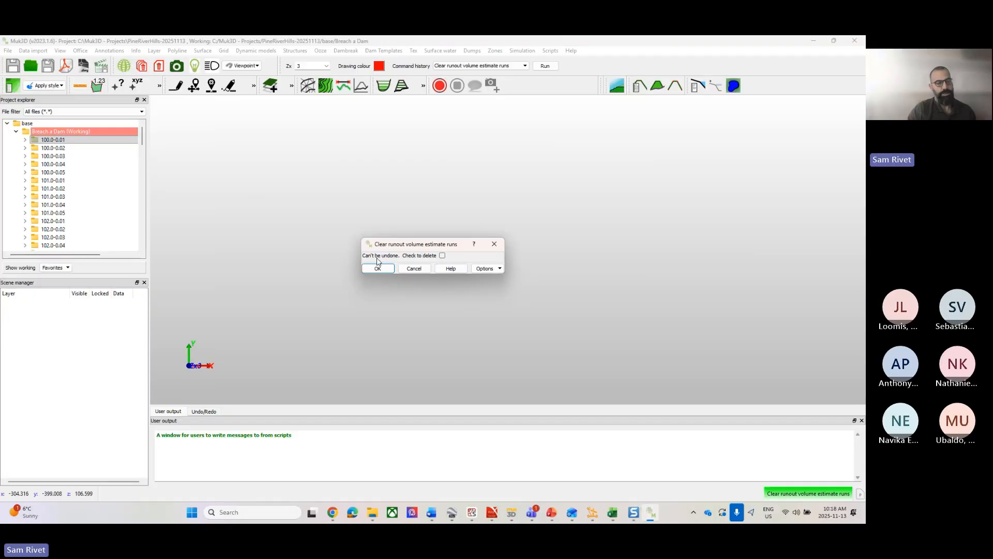
click(442, 255)
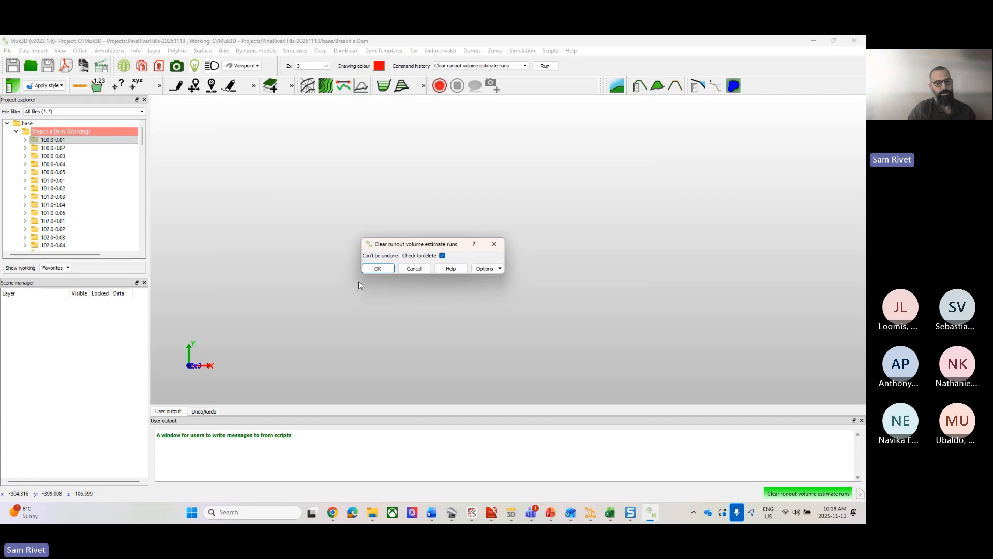
click(383, 268)
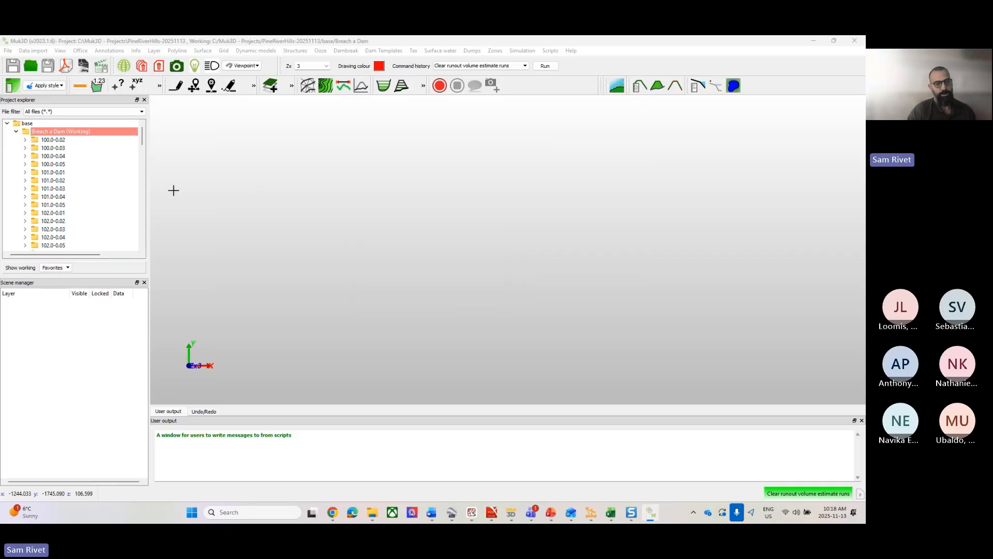
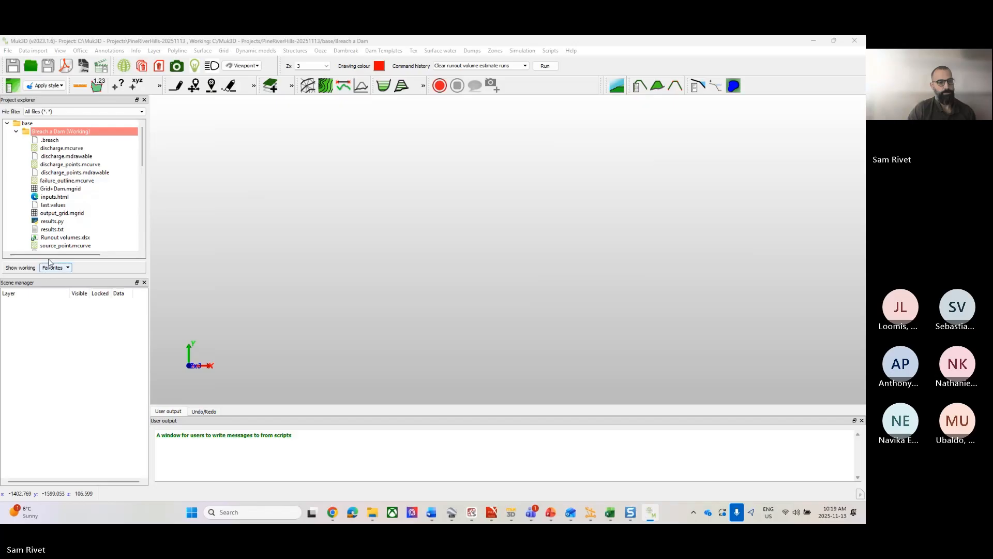
Create a directory named Dam Face inside the base folder and set it as the working directory.
right_click(24, 125)
click(40, 143)
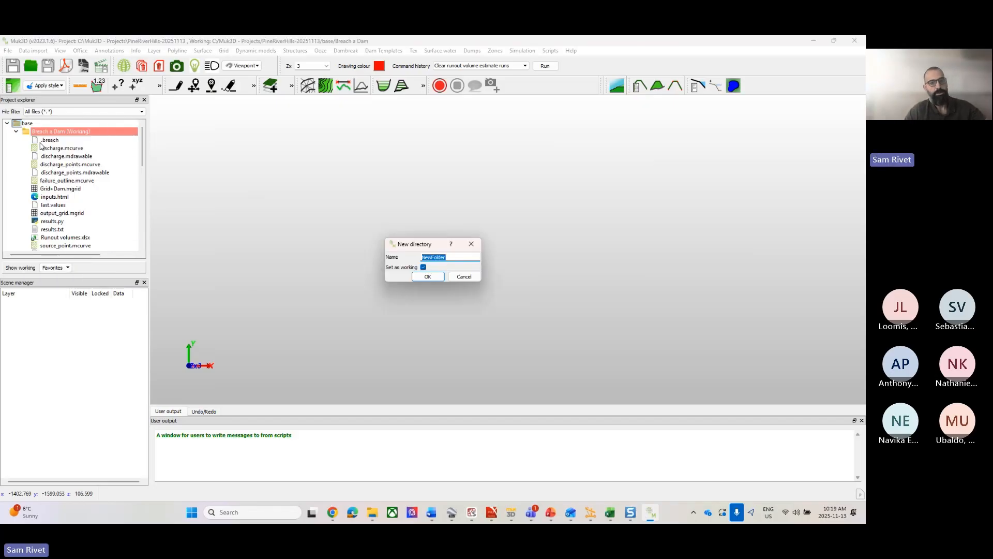
text(Dam Fa)
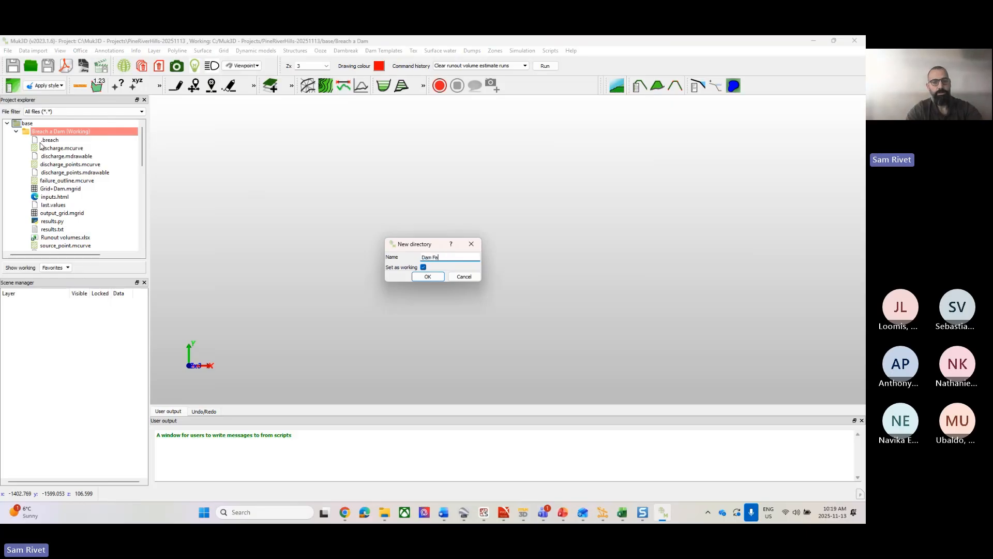
text(ce)
click(415, 276)
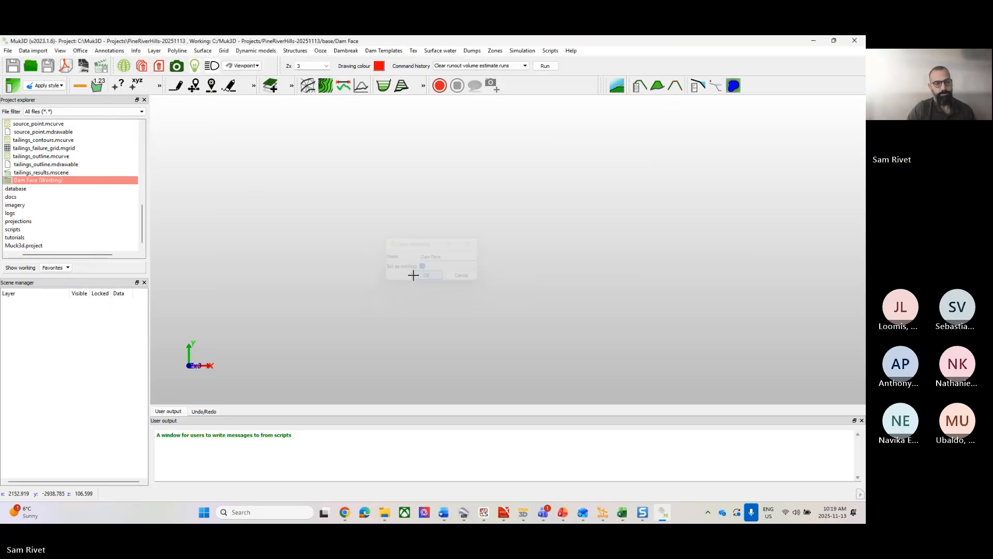
Collapse the Breach a Dam folder and load LiDAR_Grid-10m.mgrid from the base folder into the scene.
scroll(46, 206, up, 4)
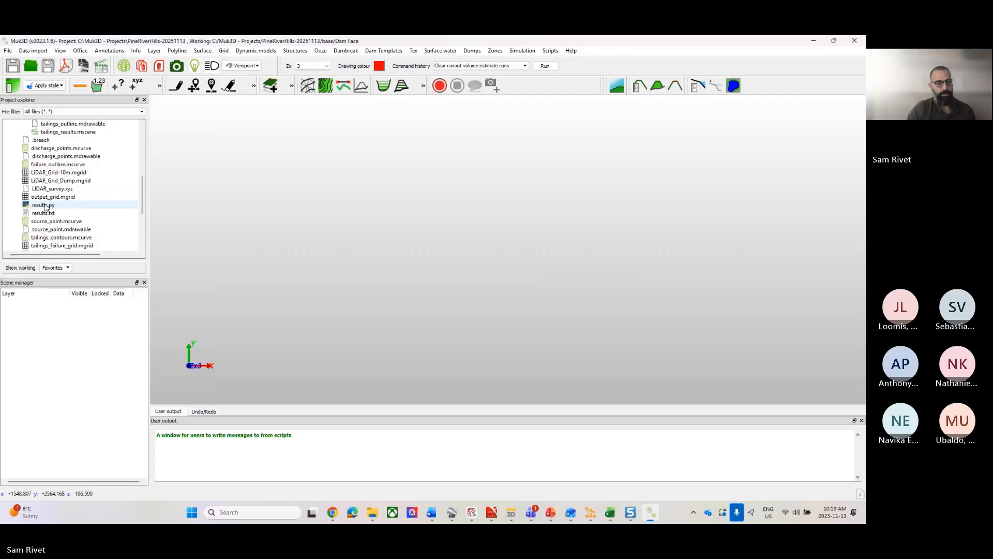
scroll(46, 207, up, 10)
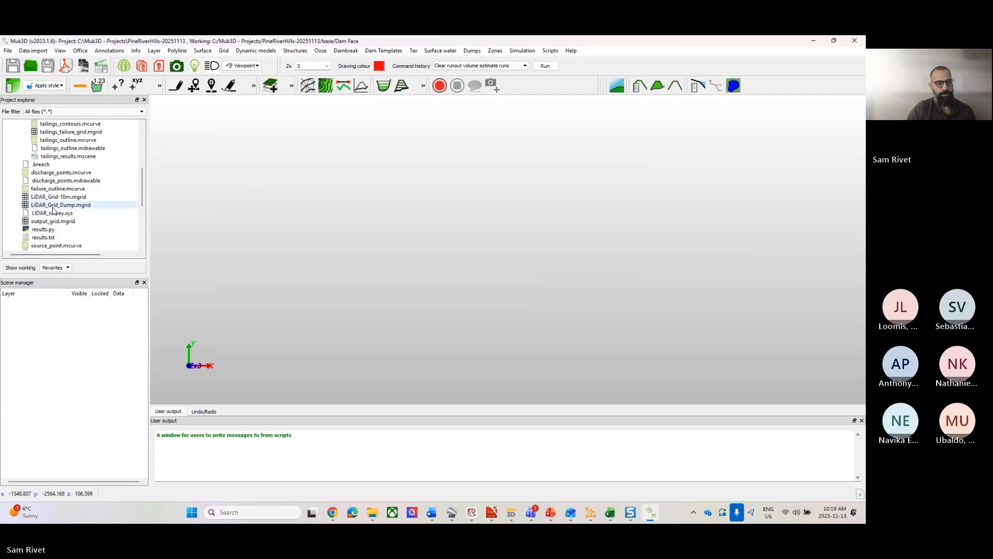
click(16, 132)
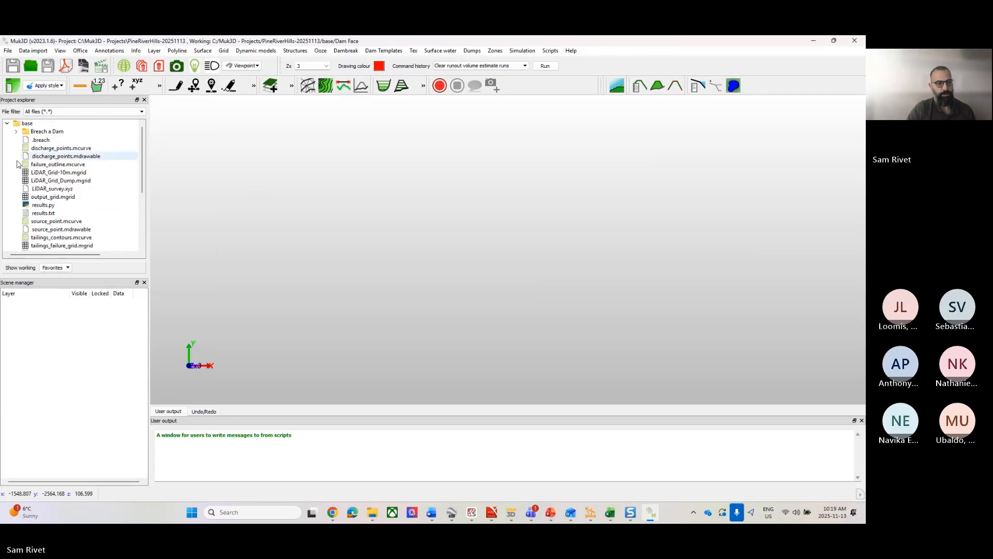
drag(48, 175, 414, 230)
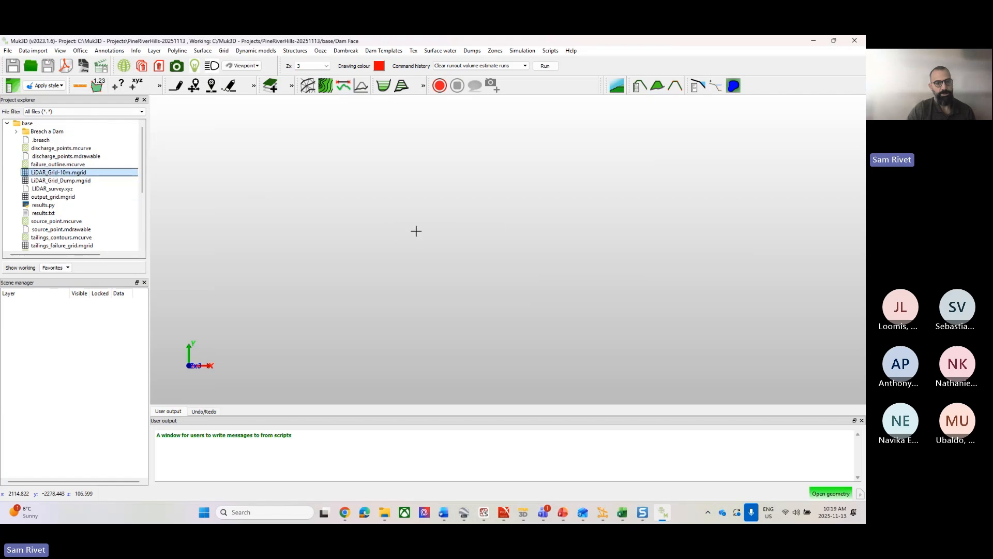
Start drawing a dam near the valley opening, defined by its centerline, with a crest elevation of 115 m.
scroll(488, 180, up, 5)
scroll(539, 163, up, 1)
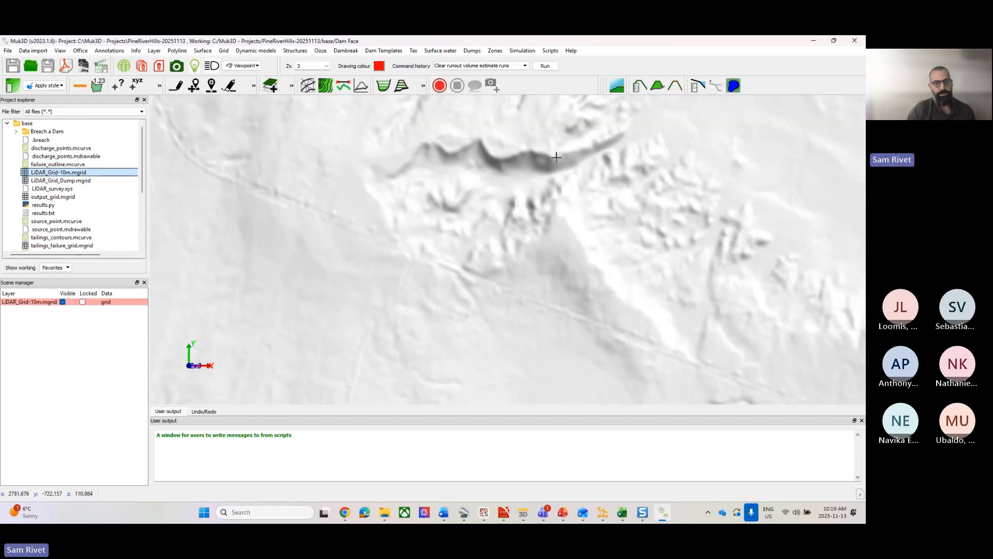
scroll(492, 222, up, 3)
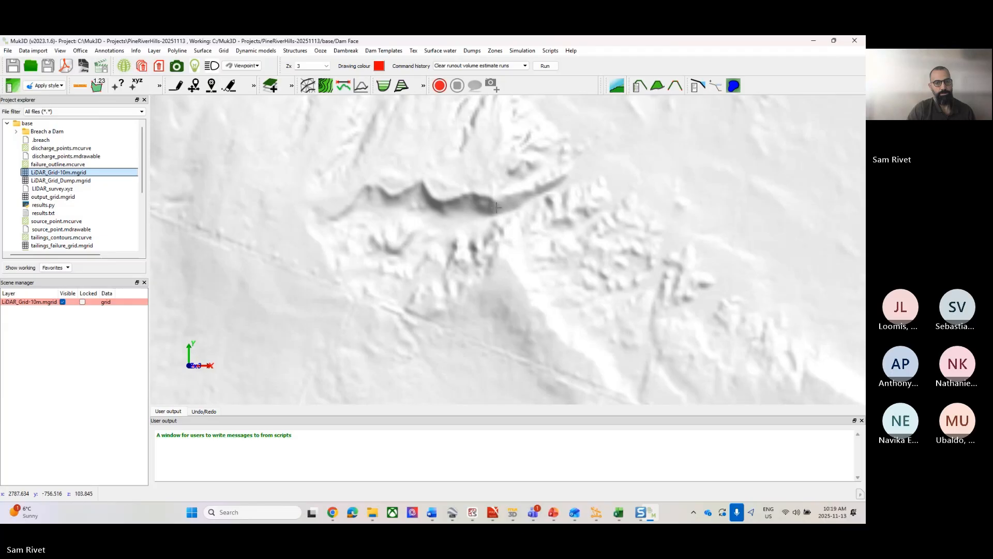
middle_drag(515, 255, 432, 278)
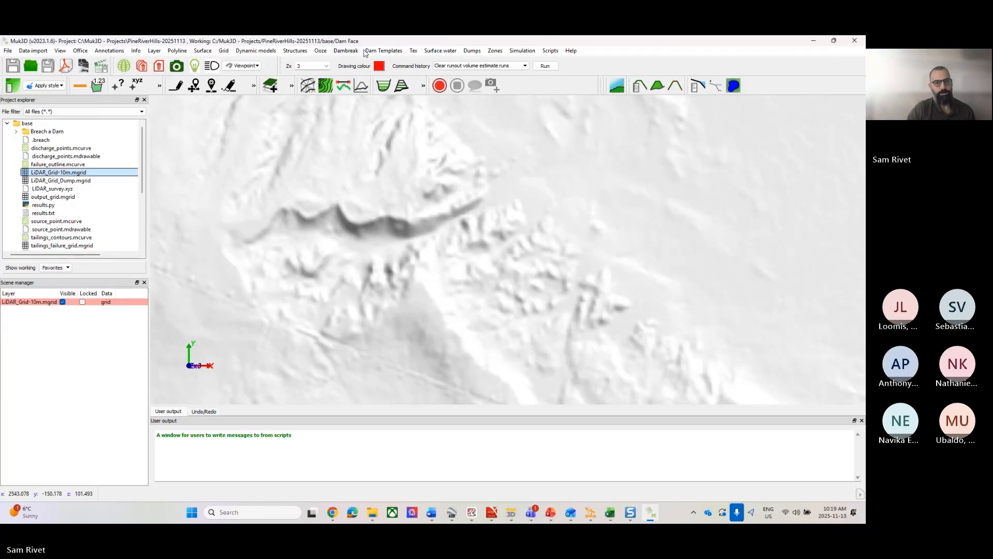
click(300, 51)
mouse_move(328, 64)
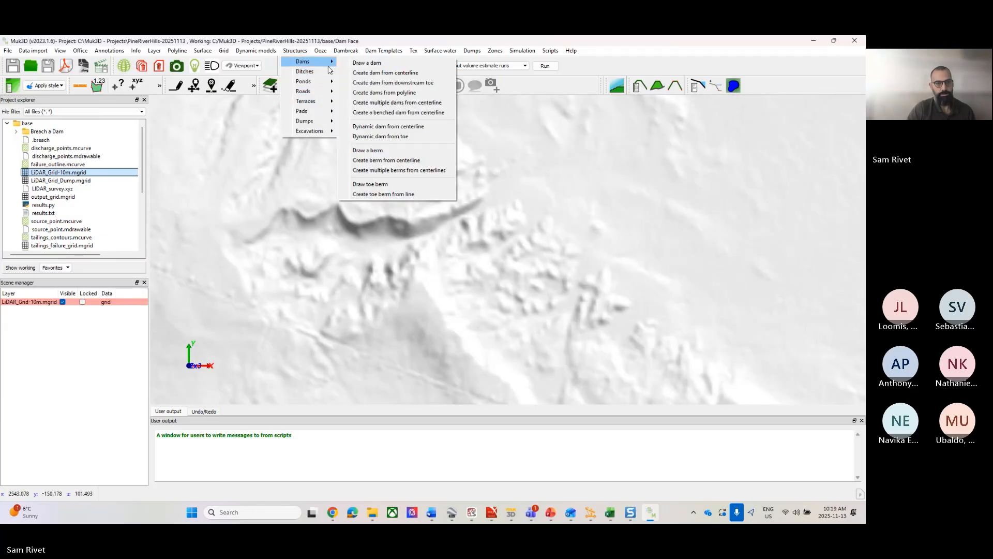
click(366, 63)
right_click(441, 229)
click(442, 230)
double_click(432, 257)
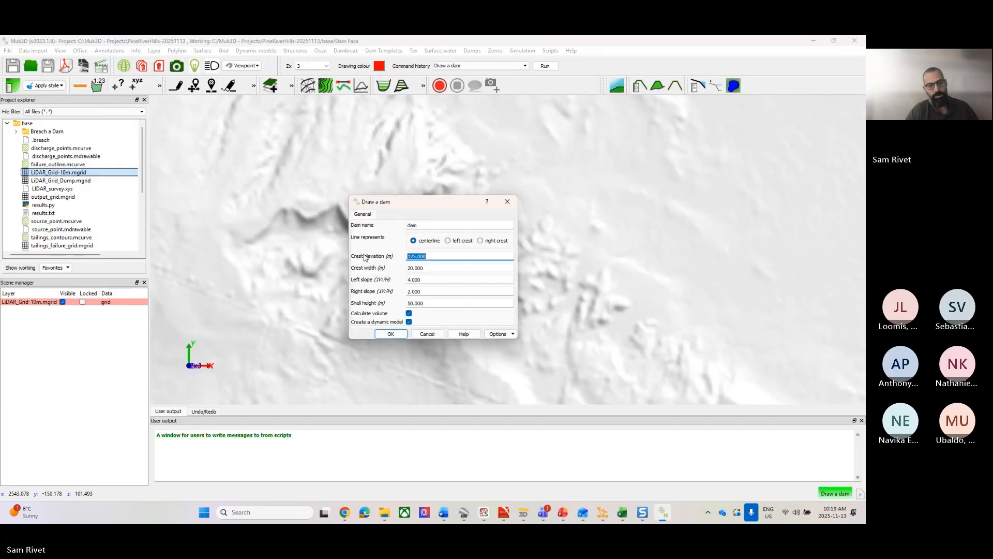
text(115)
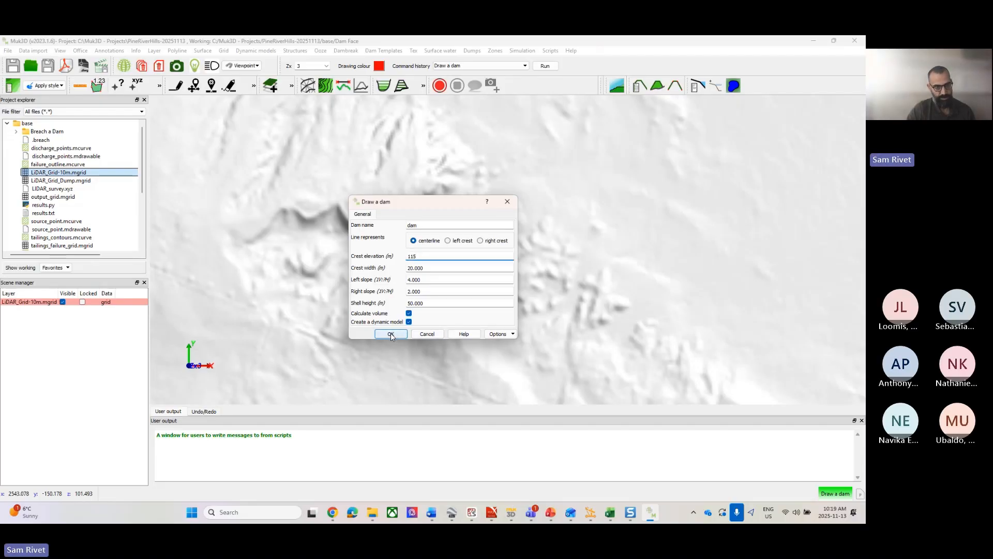
click(391, 334)
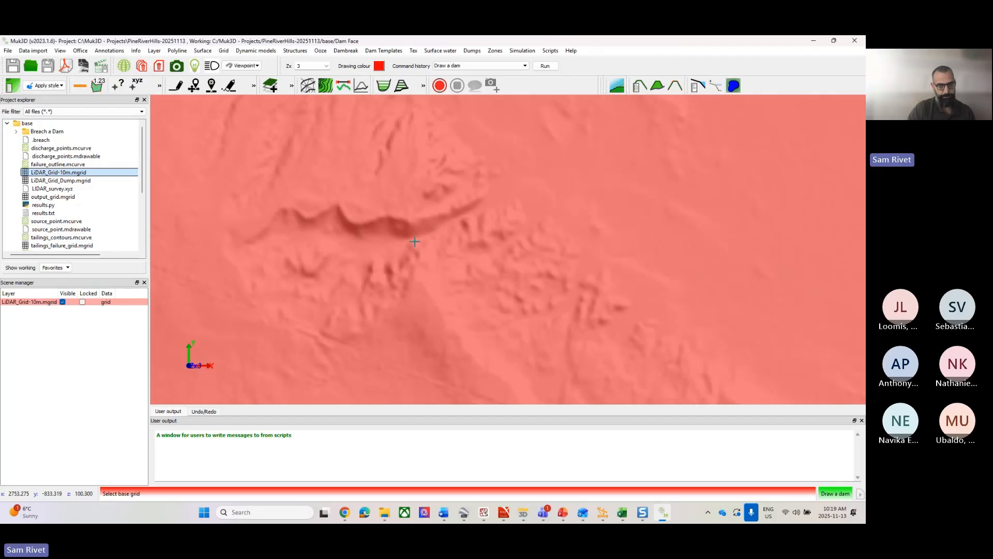
Use the LiDAR grid as base, draw the dam centerline across the narrow valley opening, and close the dynamic model properties.
click(414, 241)
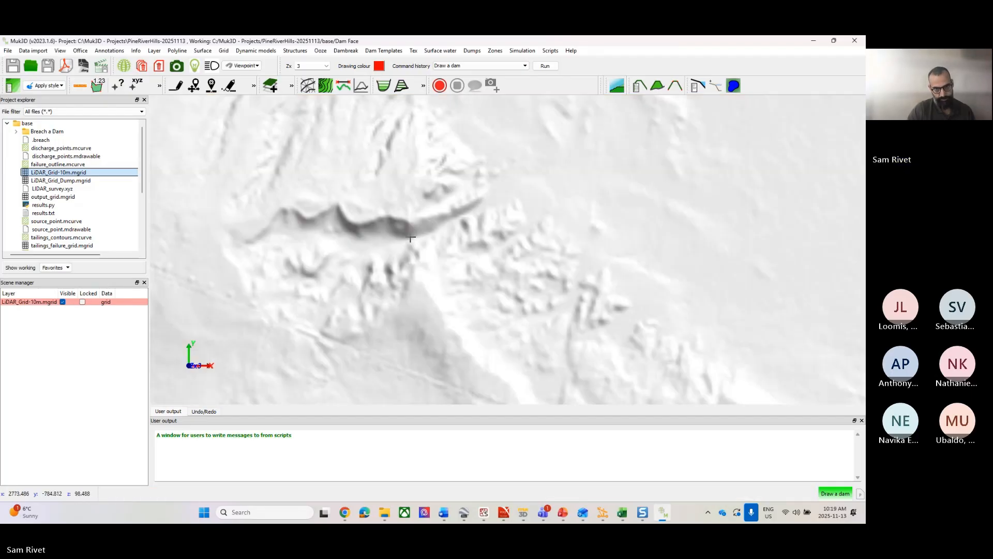
scroll(417, 250, up, 3)
click(416, 282)
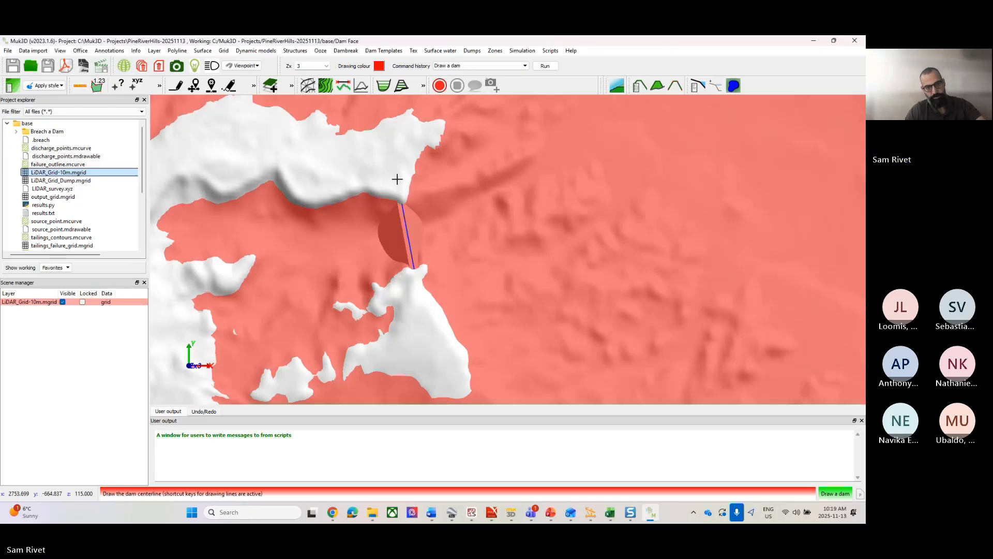
double_click(397, 180)
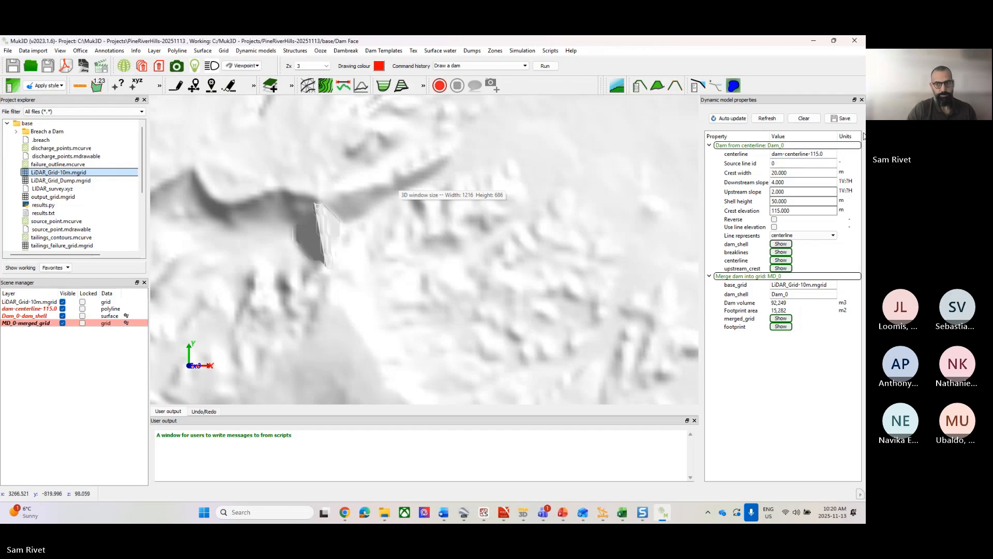
click(862, 100)
Save the merged grid layer as a Muk3D grid named Dam Grid.
click(37, 324)
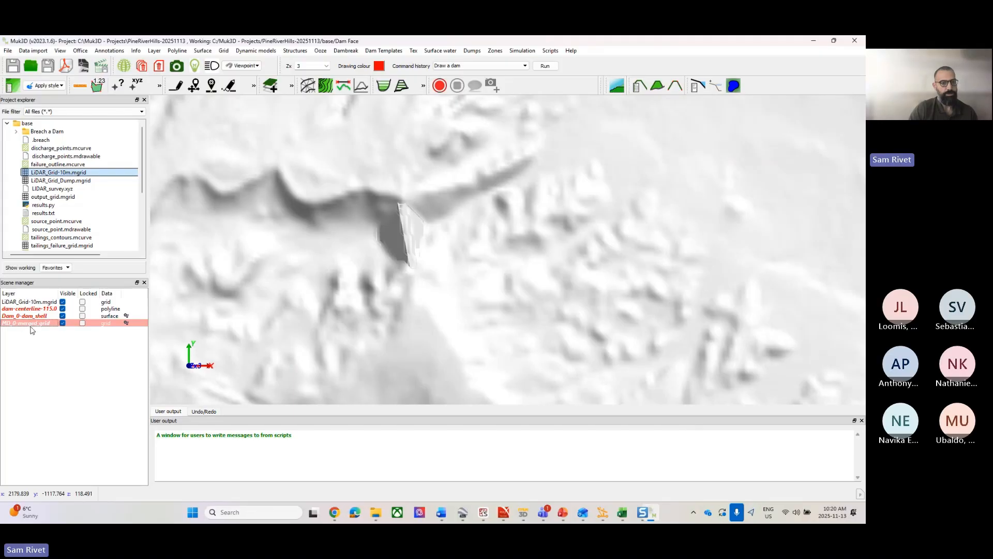
right_click(31, 324)
click(47, 320)
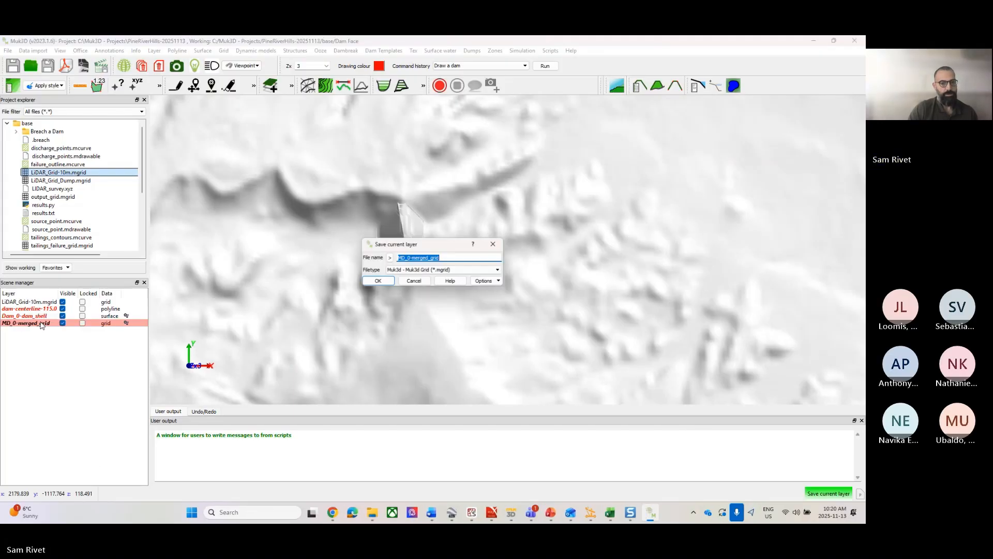
click(449, 258)
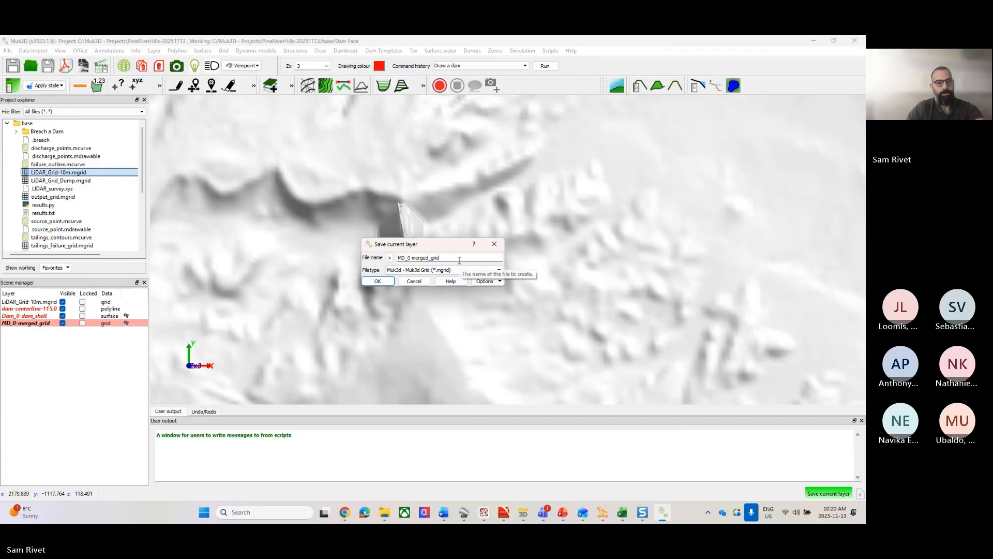
key(BackSpace)
key(BackSpace)
key(BackSpace)
key(BackSpace)
key(BackSpace)
key(BackSpace)
key(BackSpace)
key(BackSpace)
key(BackSpace)
key(BackSpace)
key(BackSpace)
key(BackSpace)
key(BackSpace)
key(BackSpace)
key(BackSpace)
text(D)
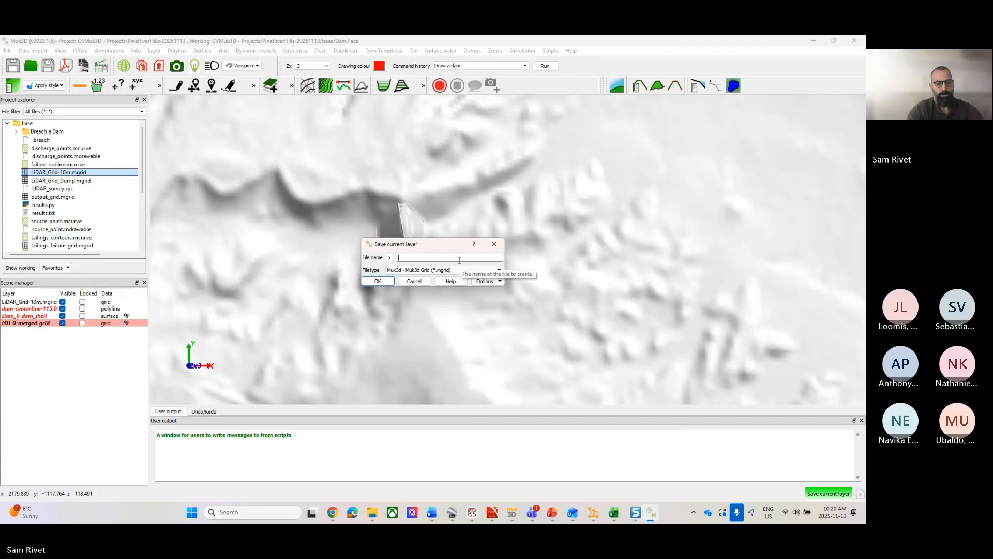
text(am Grid)
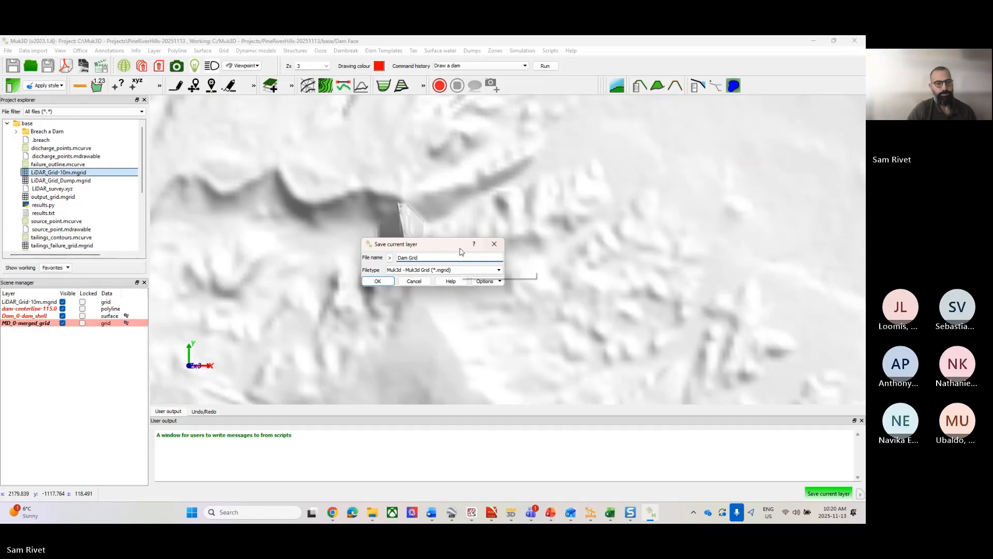
click(391, 280)
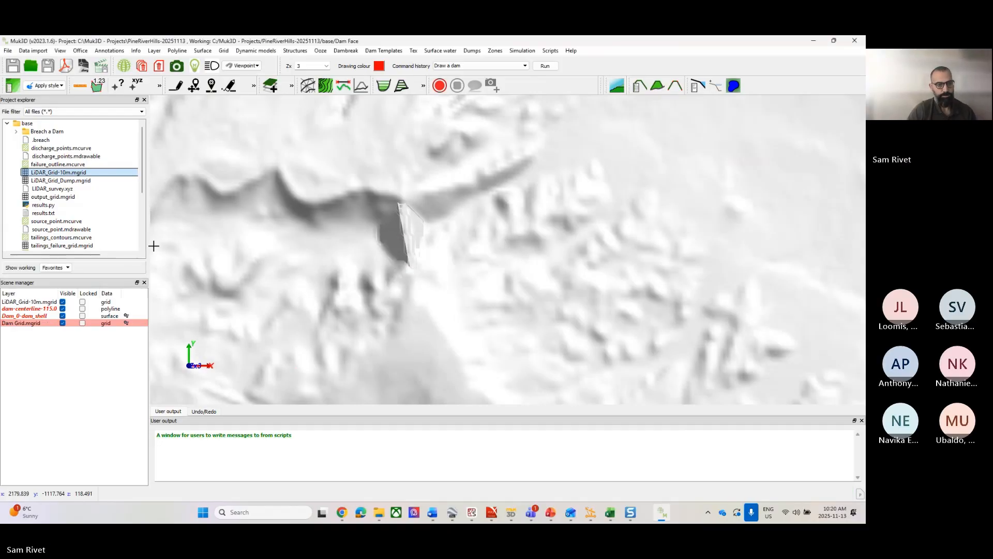
Unload the LiDAR grid, dam centerline and dam shell layers from the scene, keeping only Dam Grid.mgrid.
drag(35, 317, 35, 299)
right_click(36, 299)
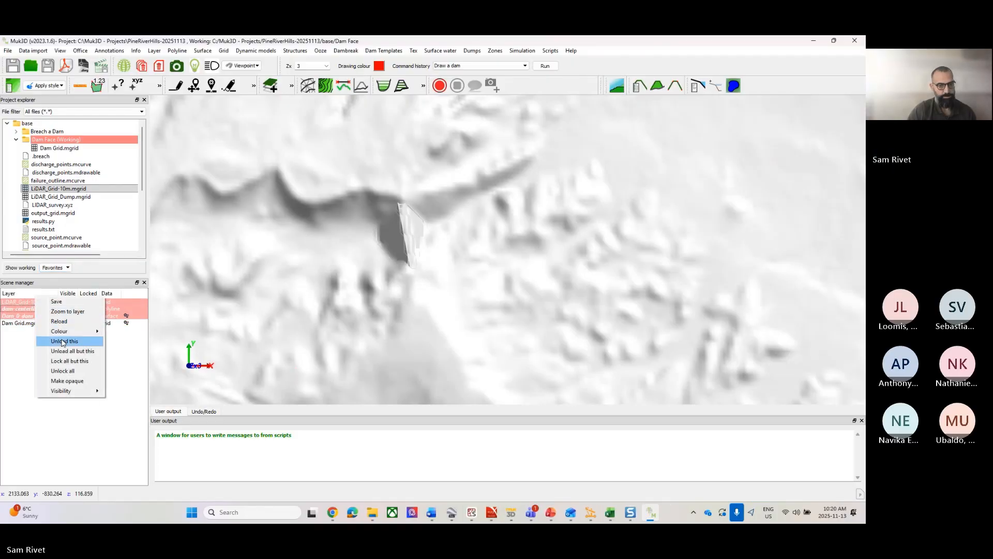
click(98, 343)
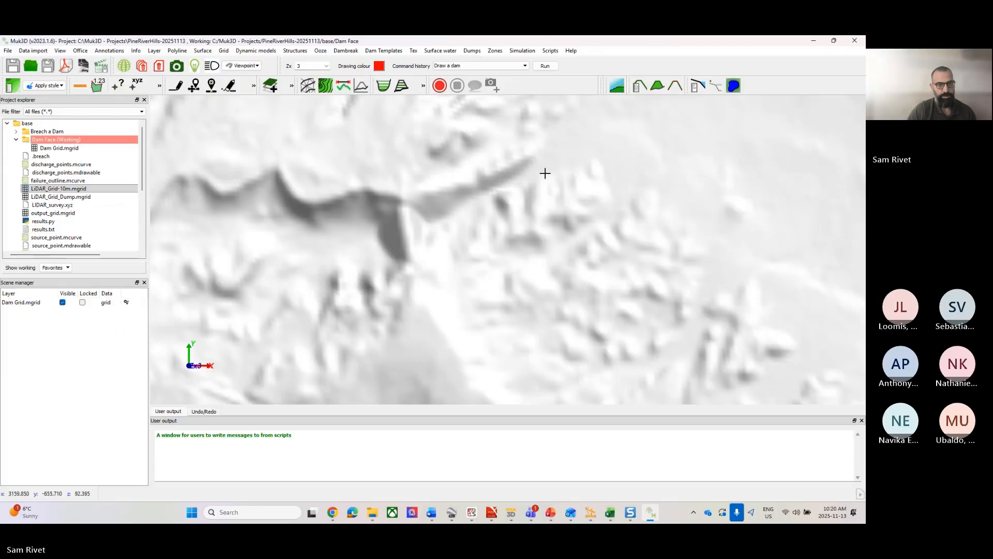
Configure a runout from dam face with volumes 100000;200000;500000 m3 and slopes 1,3 %, using the selected point elevation.
click(347, 51)
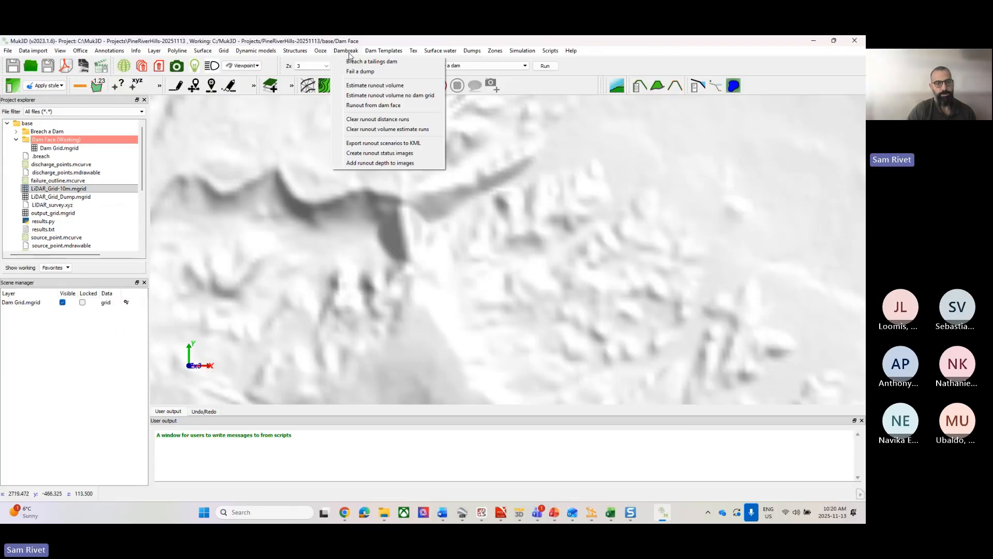
click(378, 106)
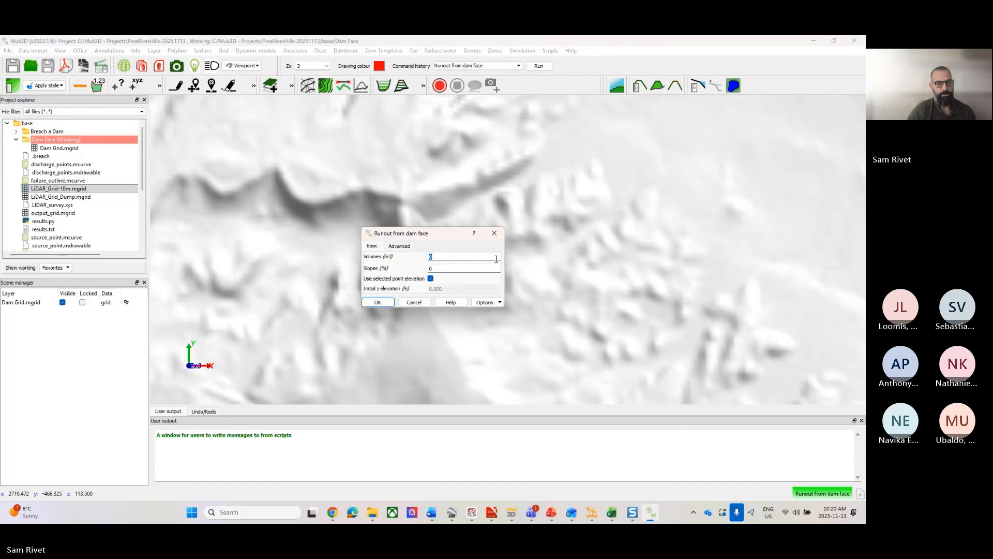
drag(435, 237, 549, 215)
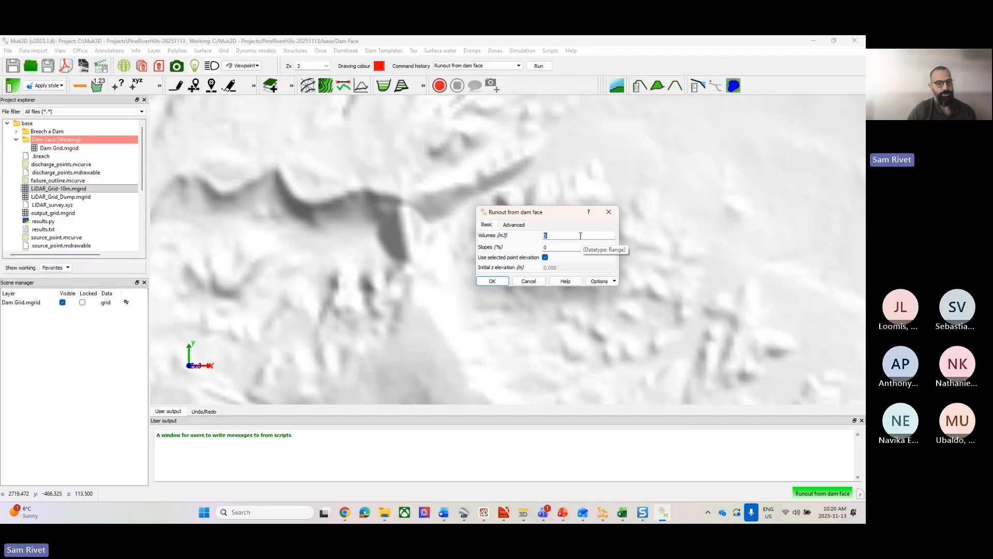
drag(565, 217, 593, 197)
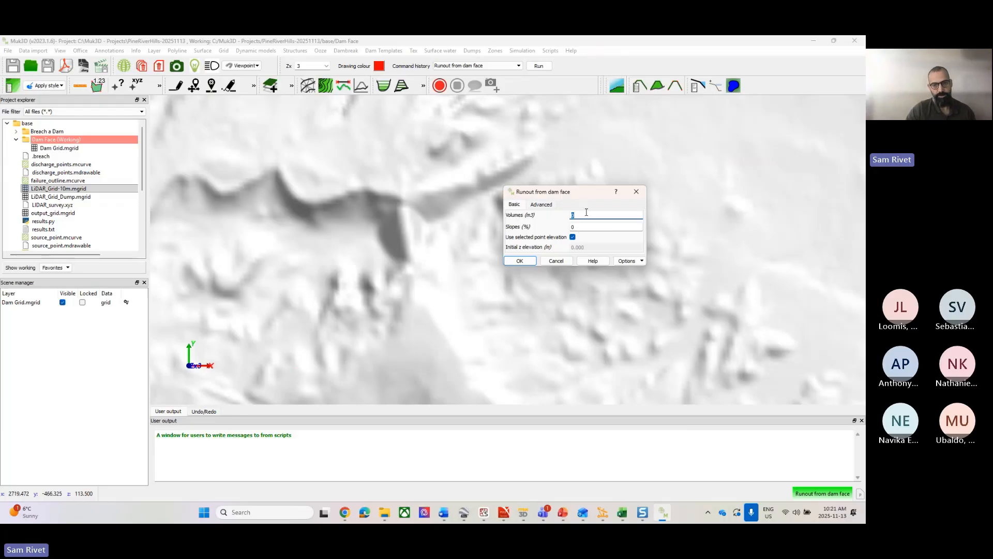
double_click(587, 214)
text(1)
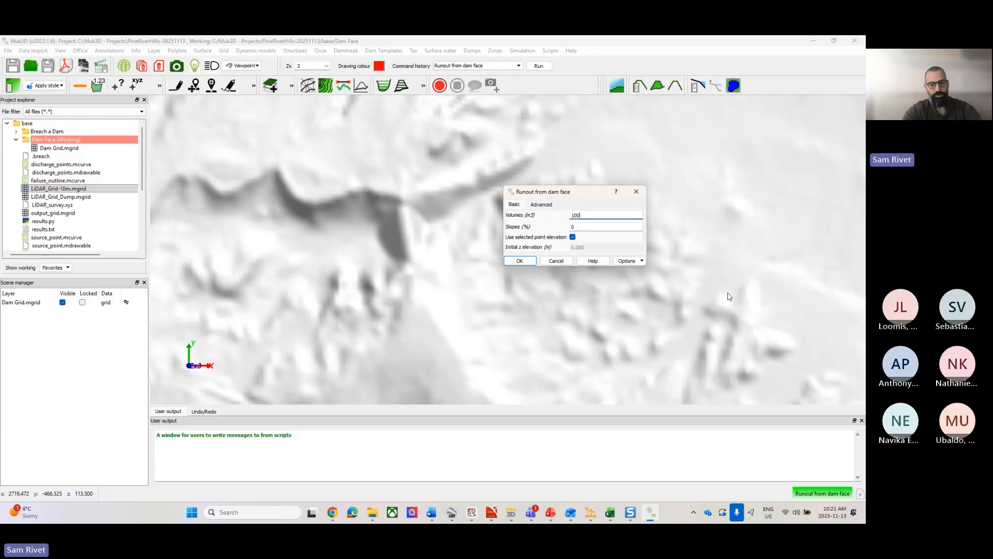
text(00)
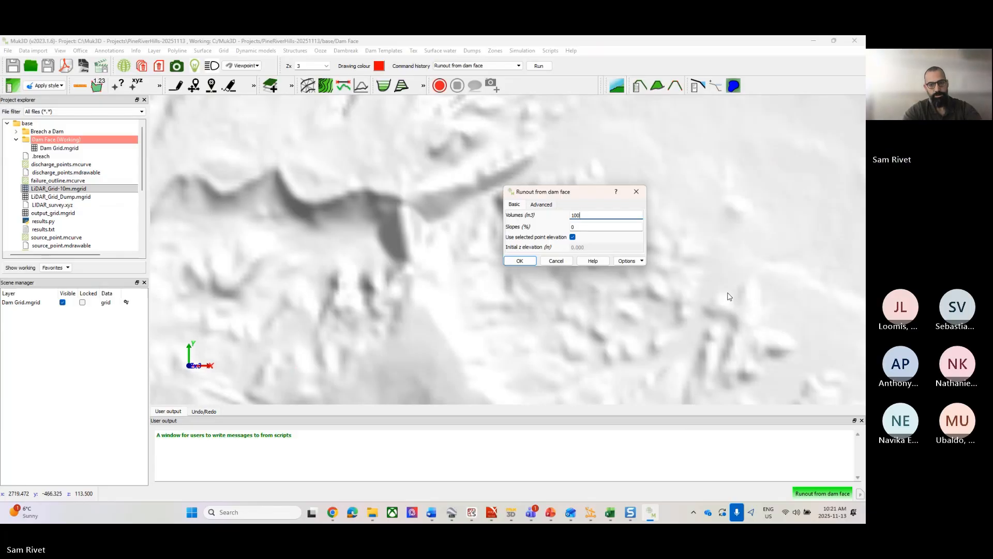
text(000;200)
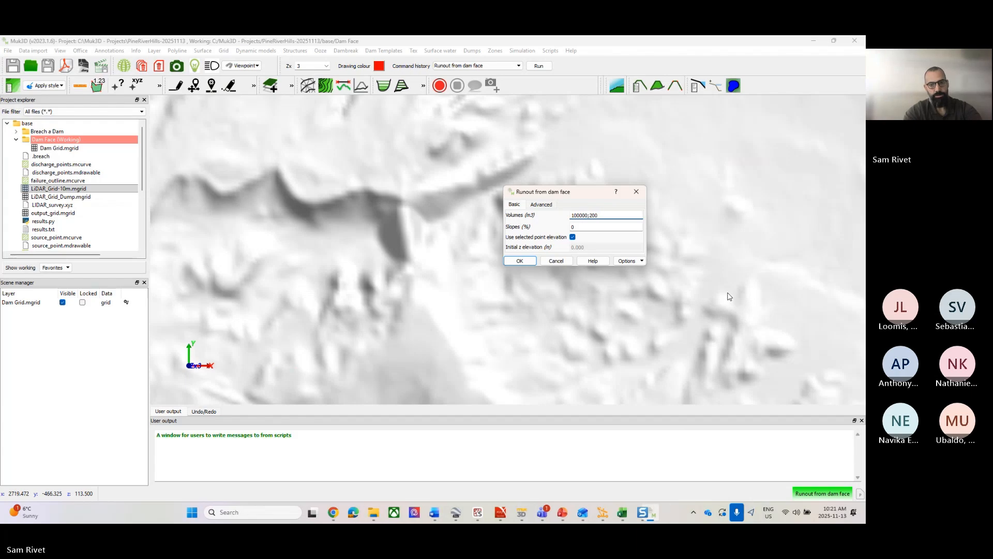
text(000;500)
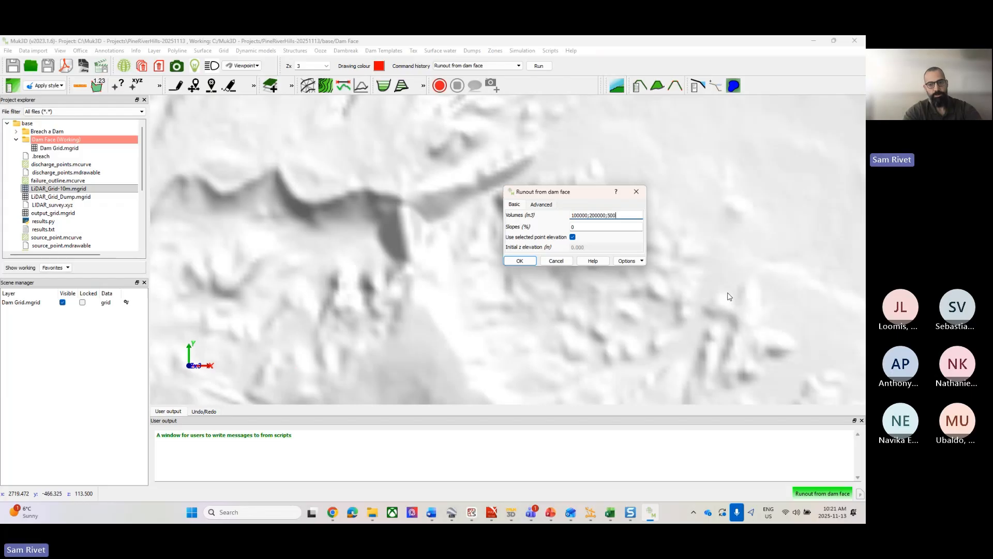
text(000)
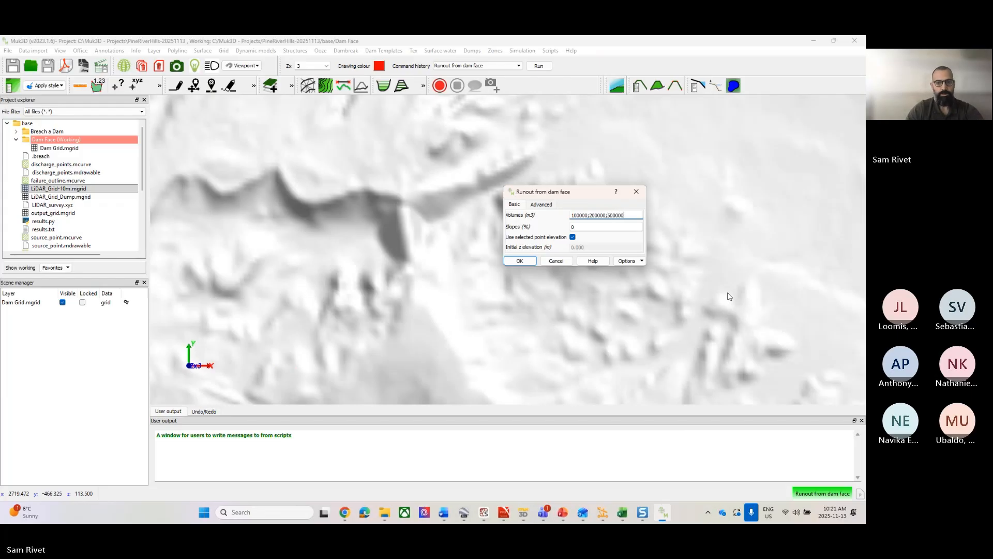
key(Tab)
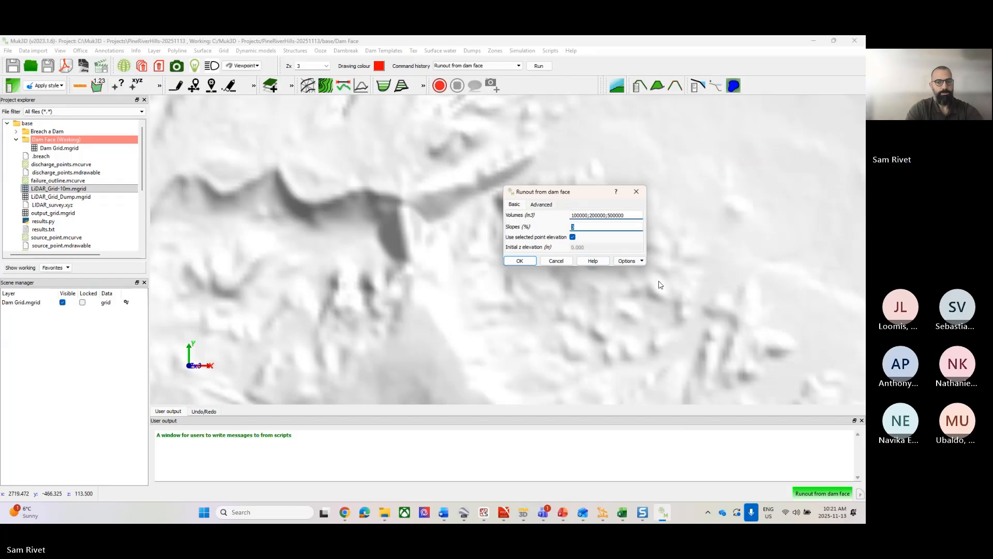
text(1,3)
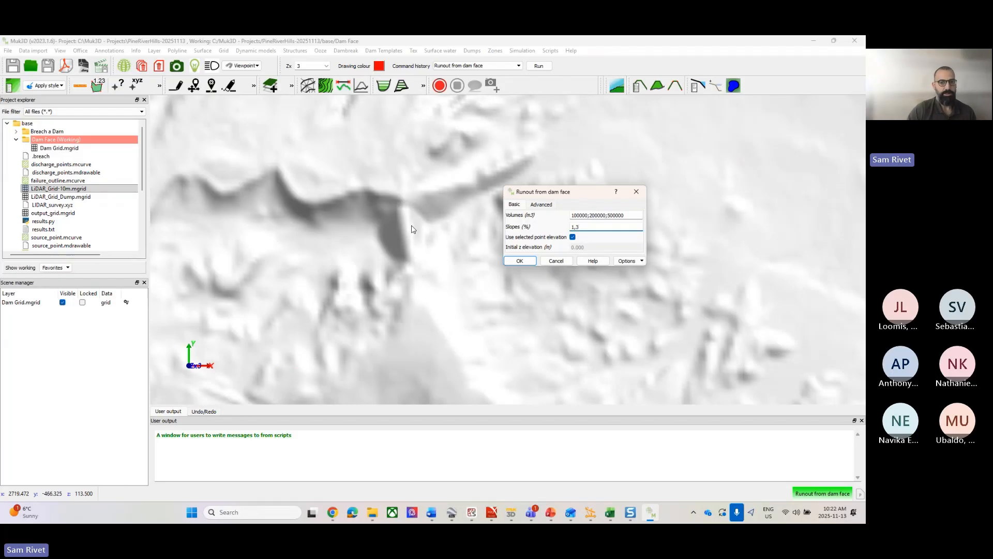
Run the dam-face runout on Dam Grid, digitising the source point on the dam's downstream face.
click(524, 260)
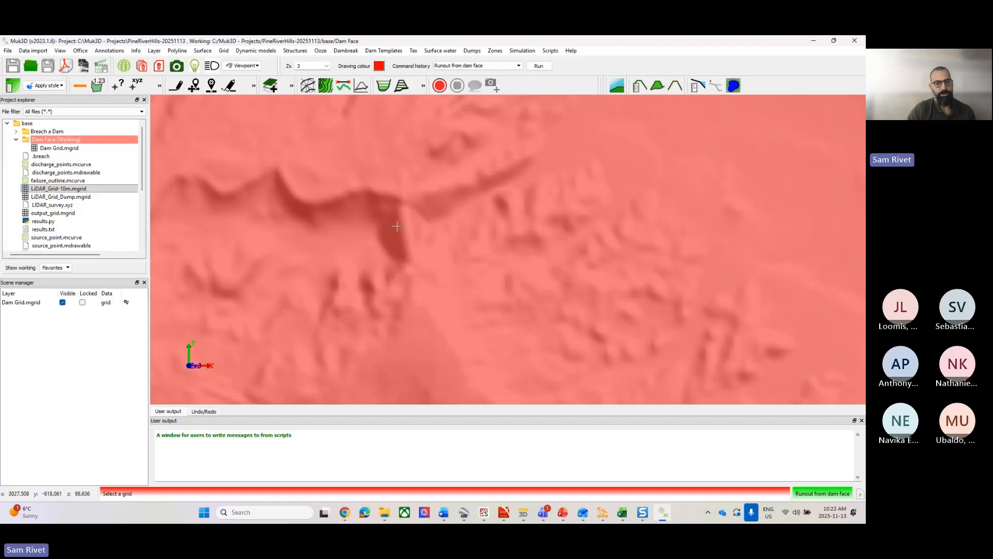
click(413, 224)
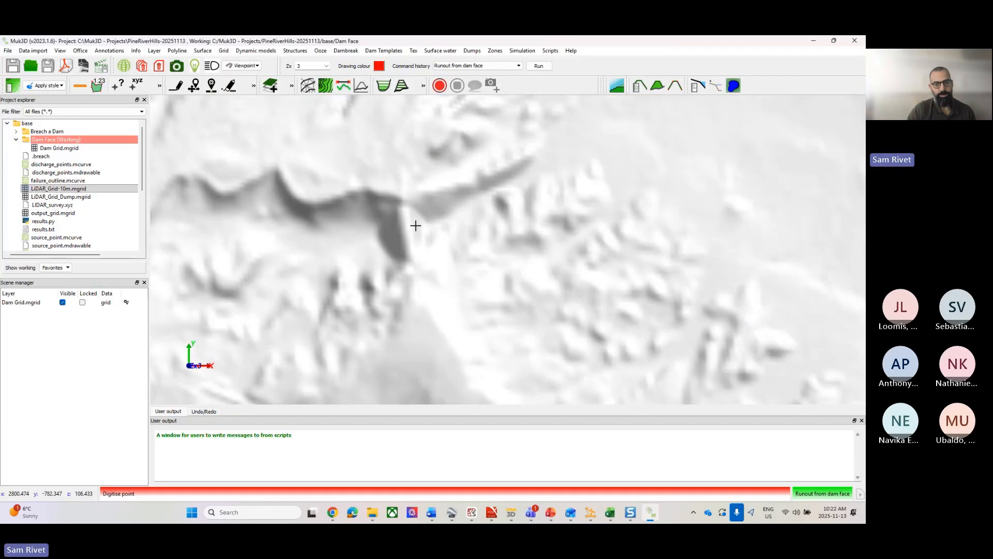
click(415, 225)
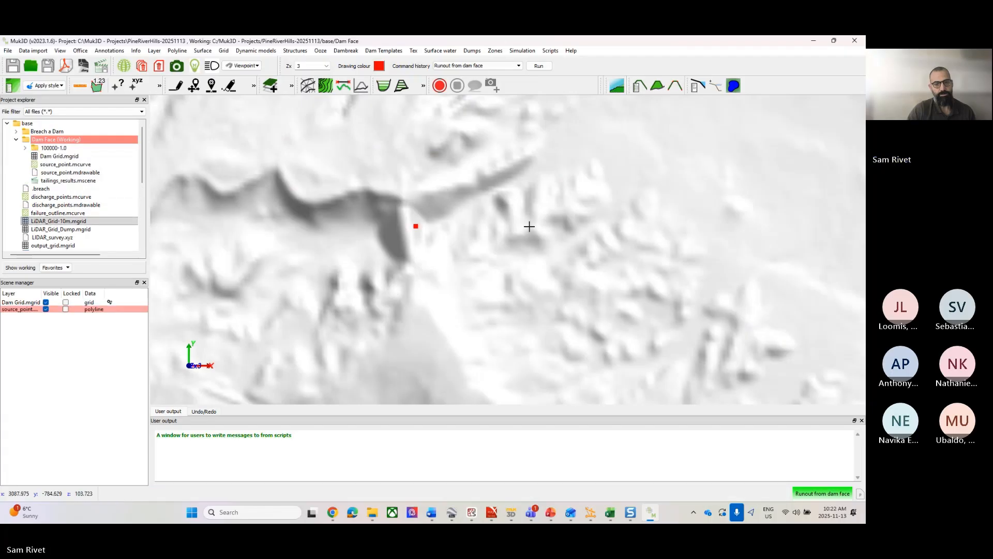
Open Runout summary.xlsx from the Dam Face working folder.
scroll(533, 248, down, 4)
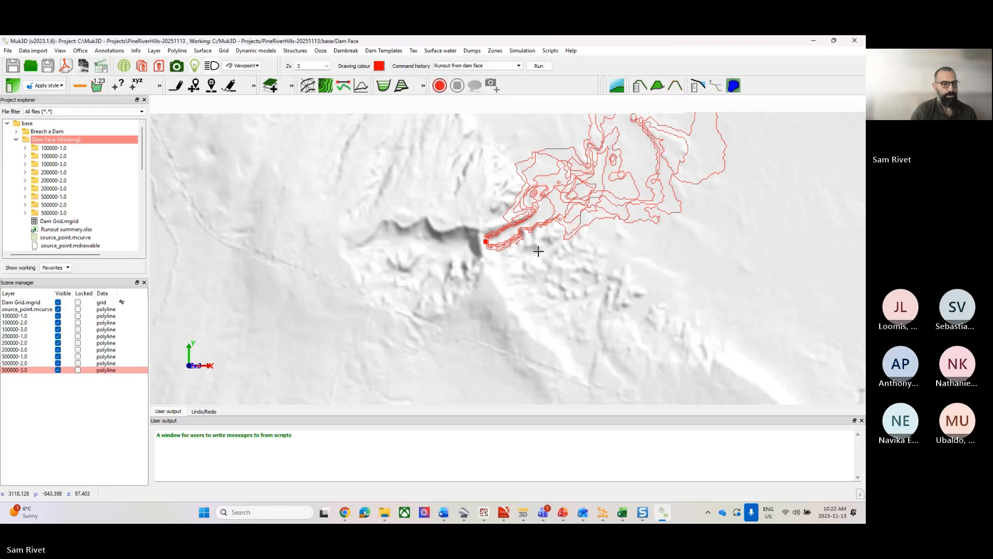
scroll(103, 224, down, 3)
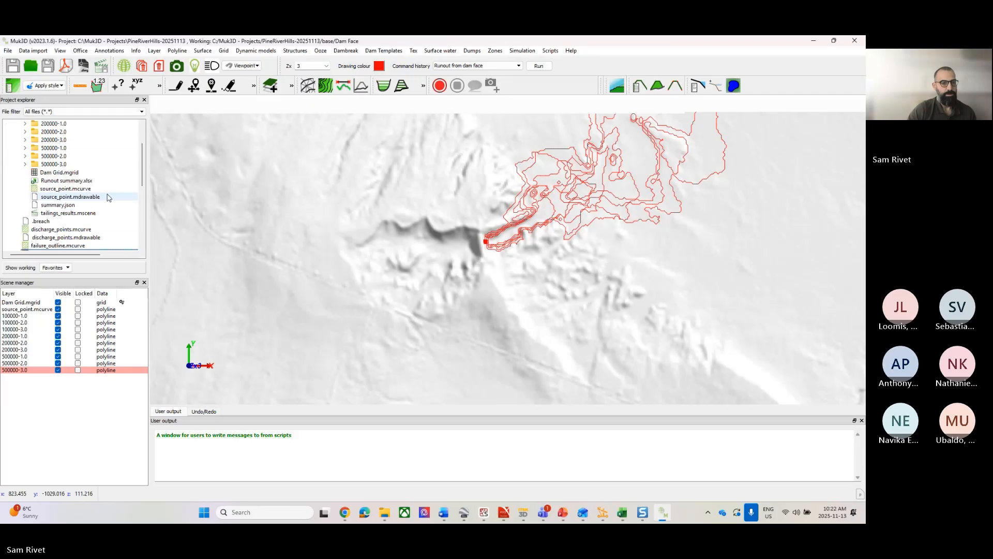
click(57, 181)
right_click(57, 181)
click(72, 194)
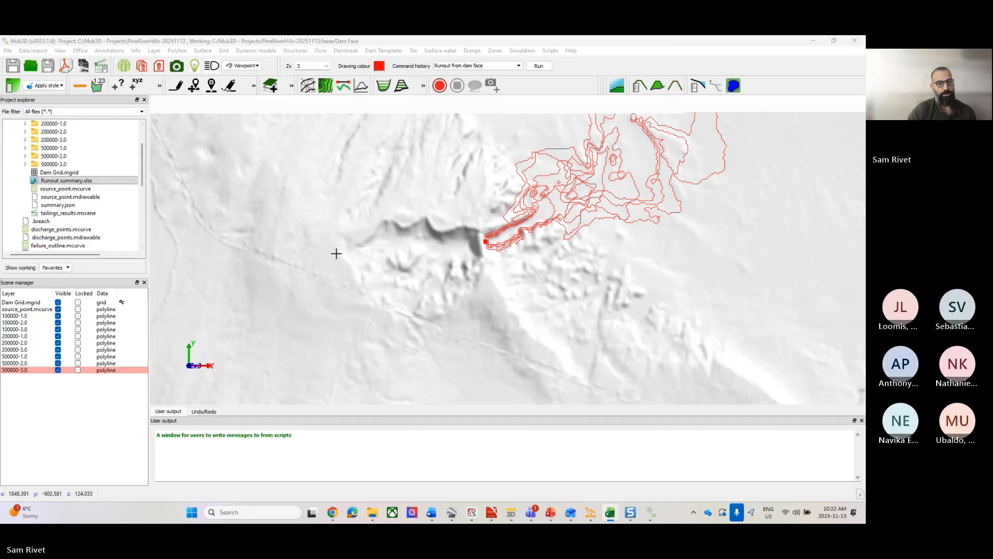
Switch back to Muk3D and examine the runout result folders for each volume and slope in Dam Face, including the contents of 100000-1.0.
scroll(584, 207, down, 1)
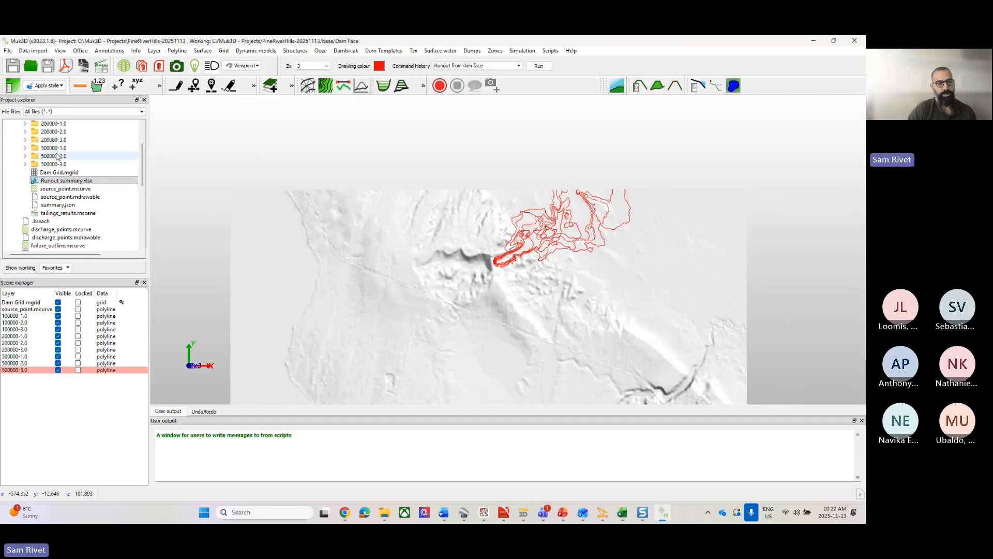
scroll(73, 181, up, 2)
click(25, 148)
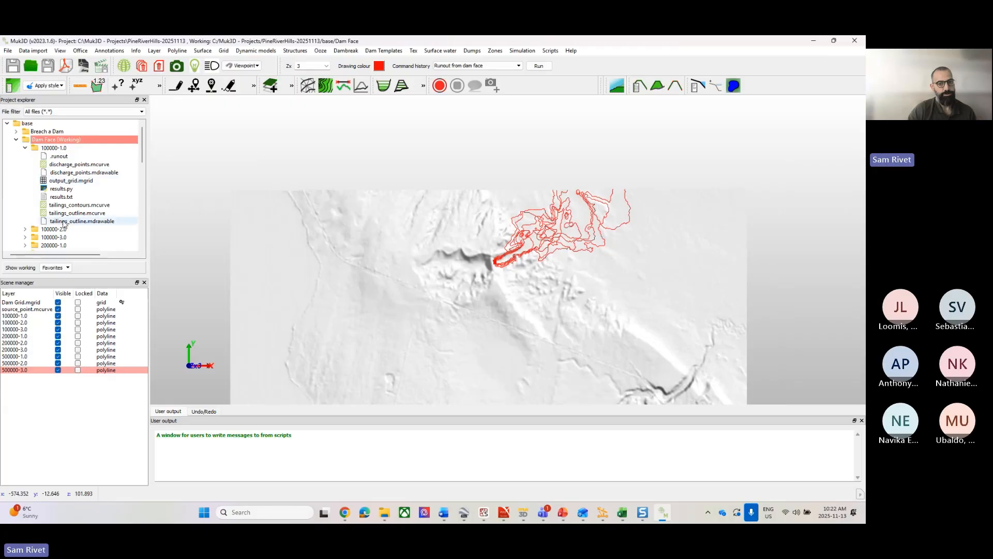
click(26, 149)
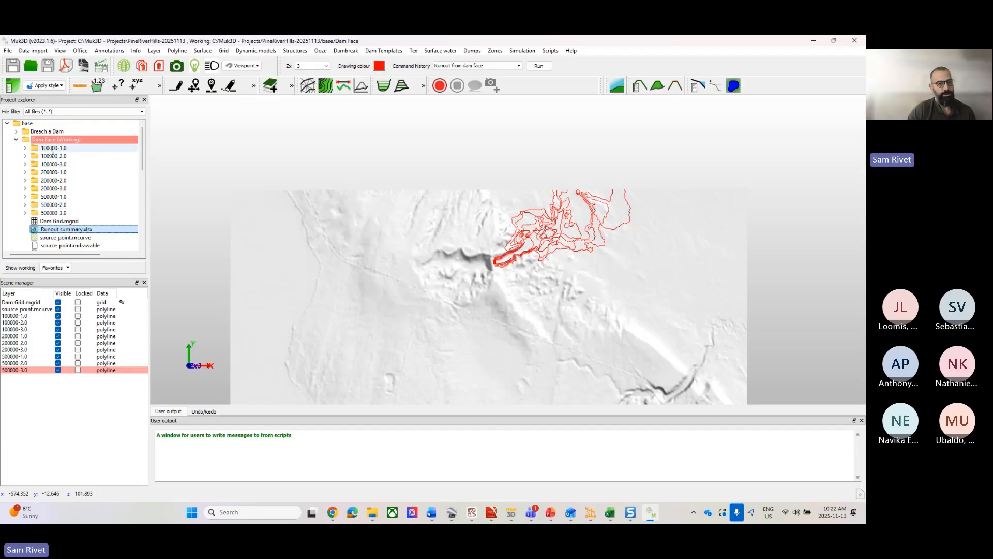
click(44, 156)
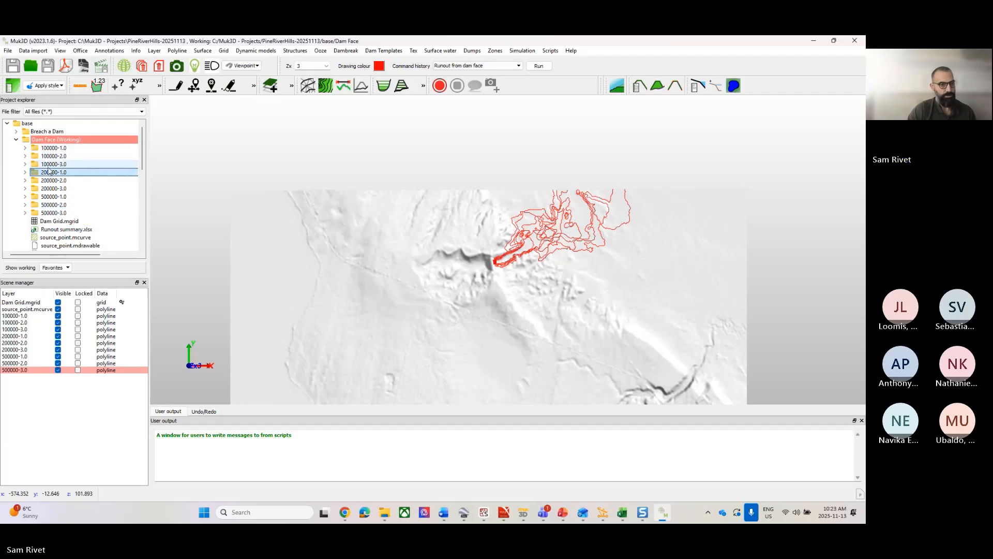
click(49, 188)
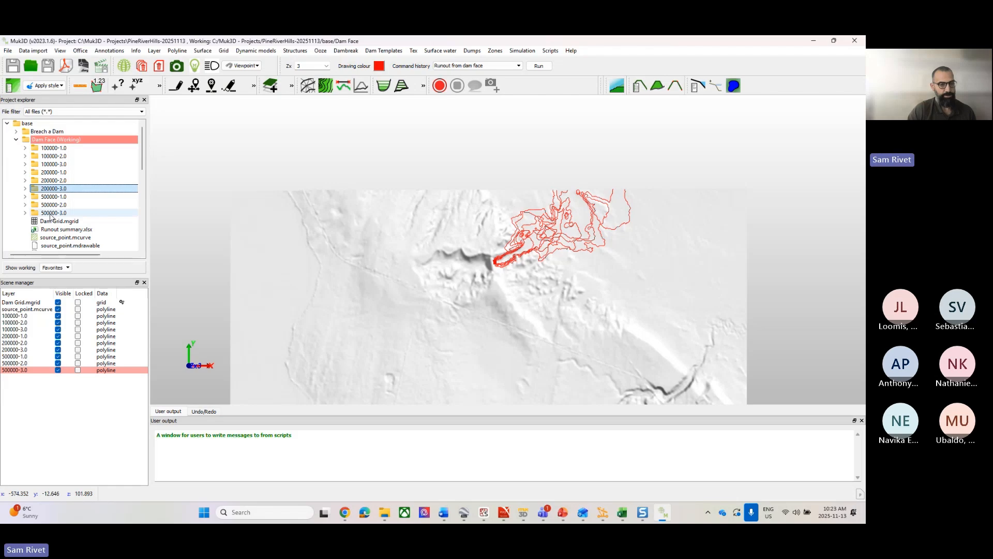
click(64, 157)
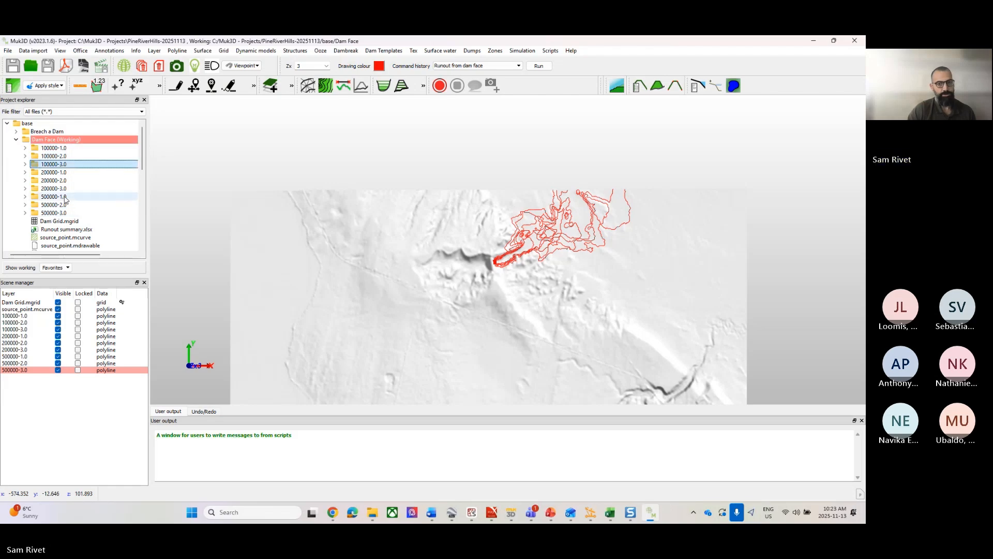
click(65, 164)
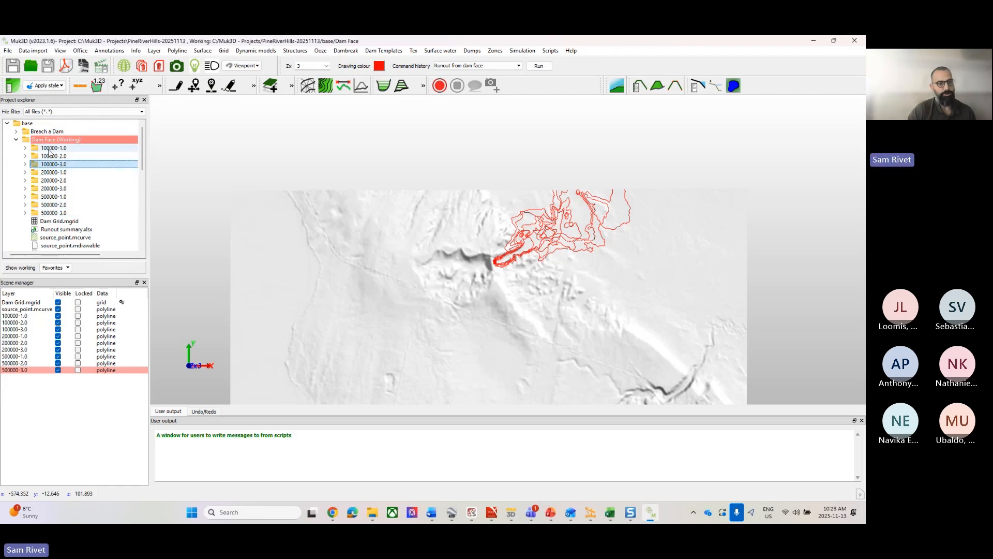
Hide every layer in the scene, from Dam Grid.mgrid and source_point.mcurve through the 500000-3.0 runout outline.
scroll(507, 227, up, 5)
click(57, 302)
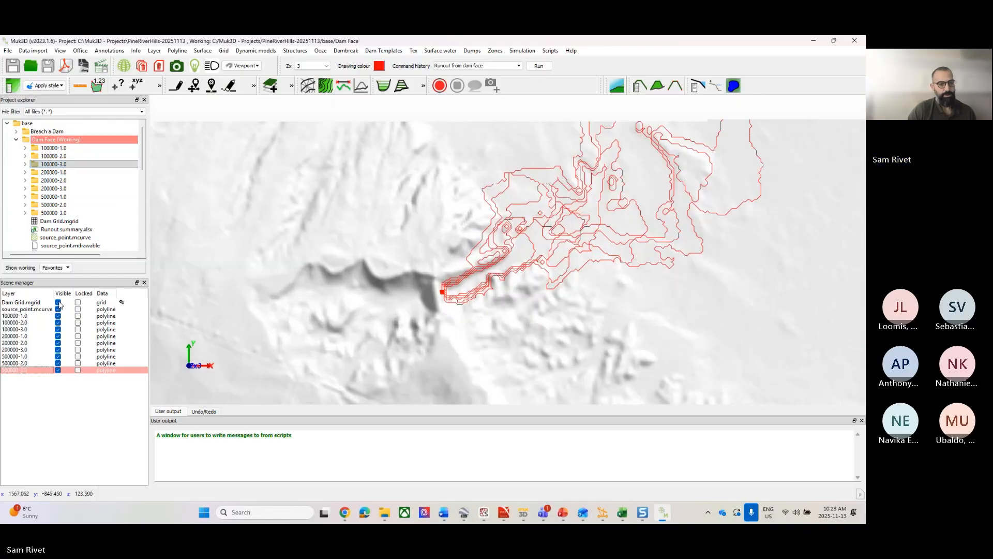
click(57, 309)
click(58, 316)
click(58, 323)
click(57, 329)
click(57, 335)
click(57, 342)
click(58, 349)
click(57, 356)
click(58, 363)
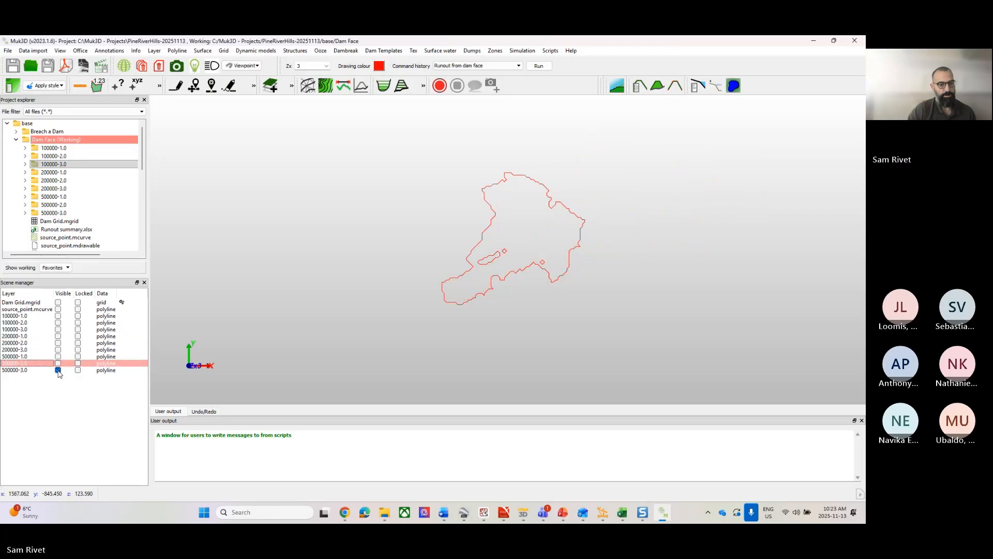
click(57, 370)
Show Dam Grid.mgrid and the runout outlines from 100000-2.0 through 500000-2.0 in the scene.
click(57, 302)
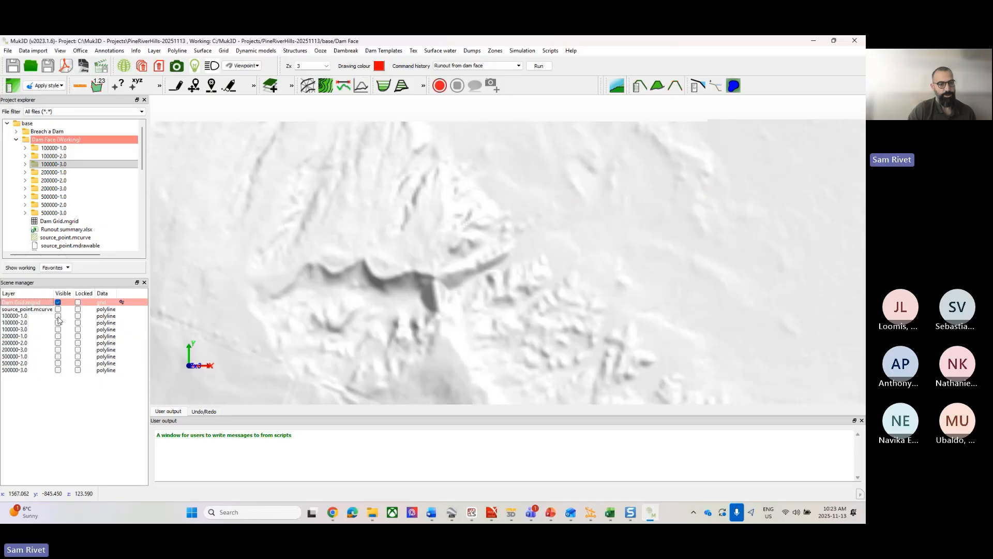
click(58, 322)
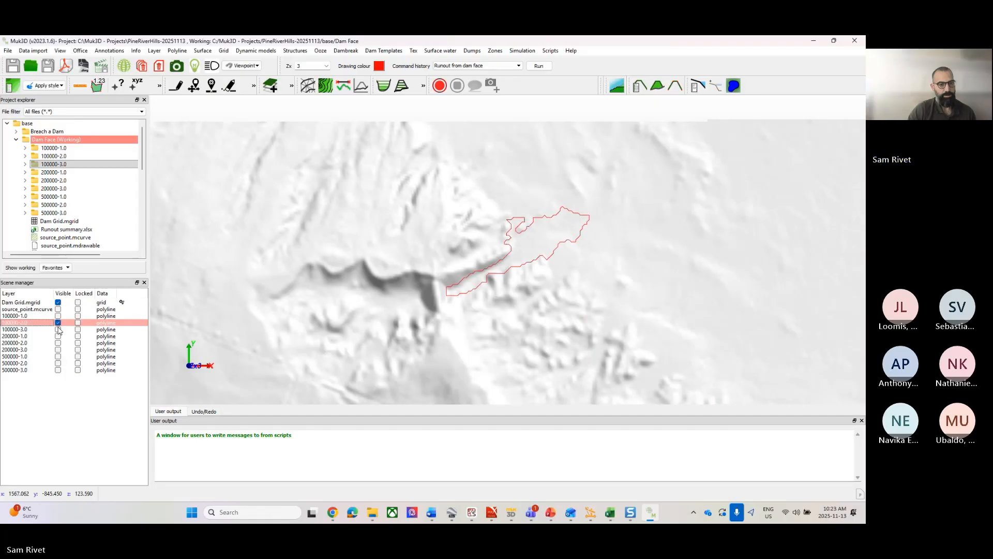
click(57, 328)
click(58, 342)
click(58, 336)
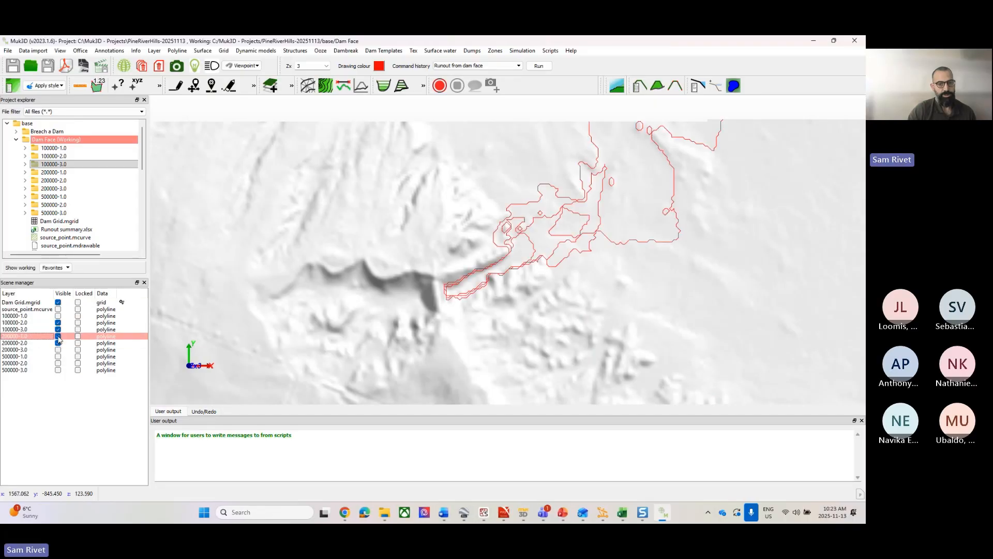
click(58, 350)
click(58, 357)
click(58, 363)
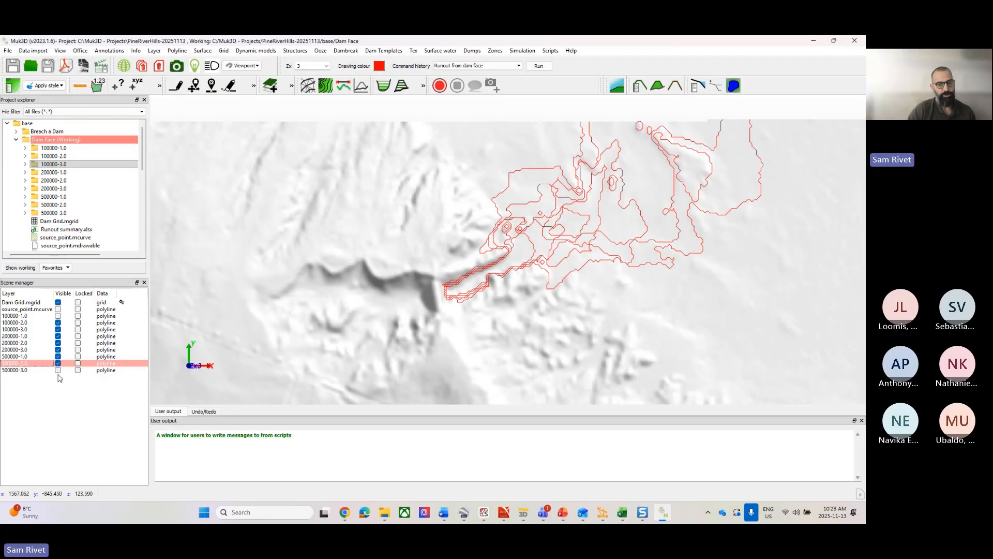
Load output_grid.mgrid from the 100000-1.0 results folder into the scene and hide Dam Grid.mgrid.
click(25, 148)
click(25, 149)
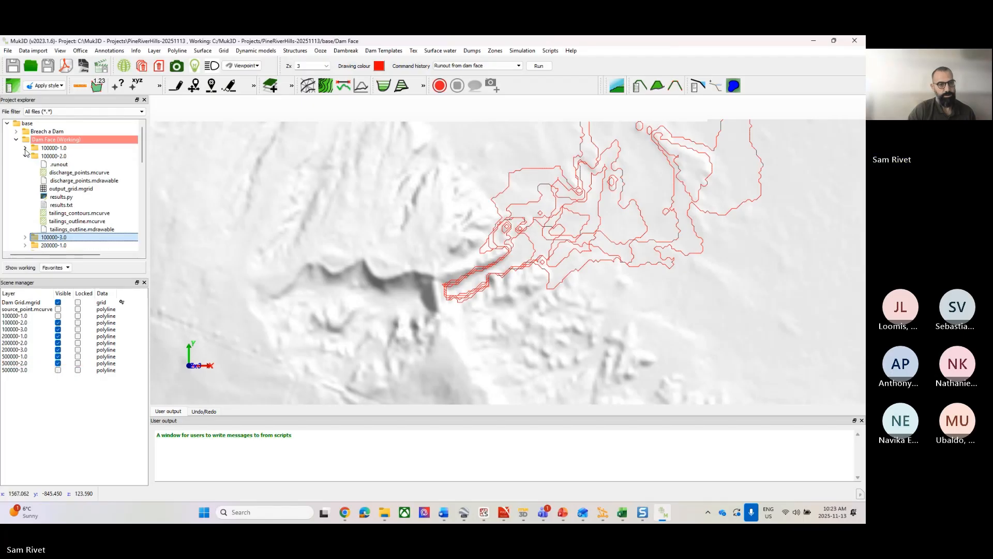
click(25, 148)
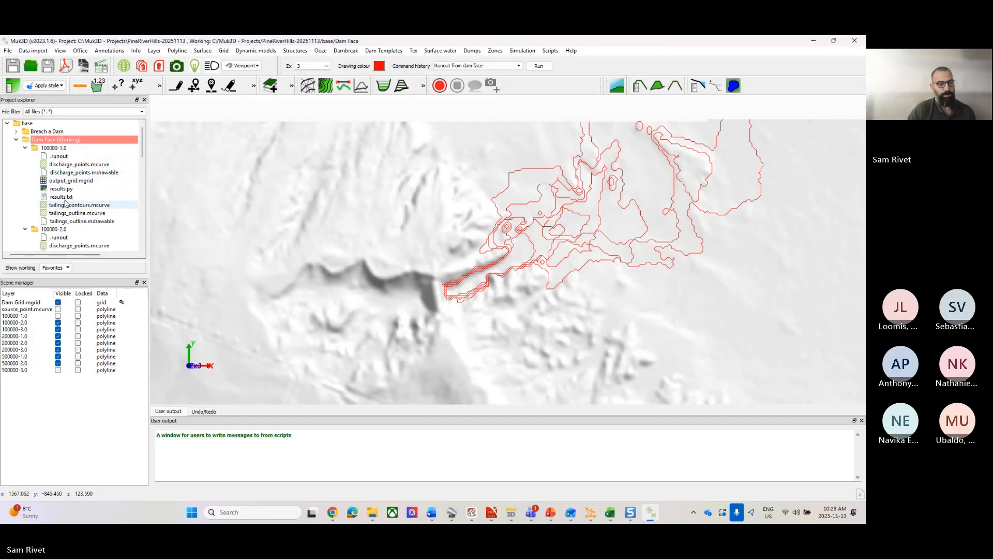
drag(69, 182, 362, 265)
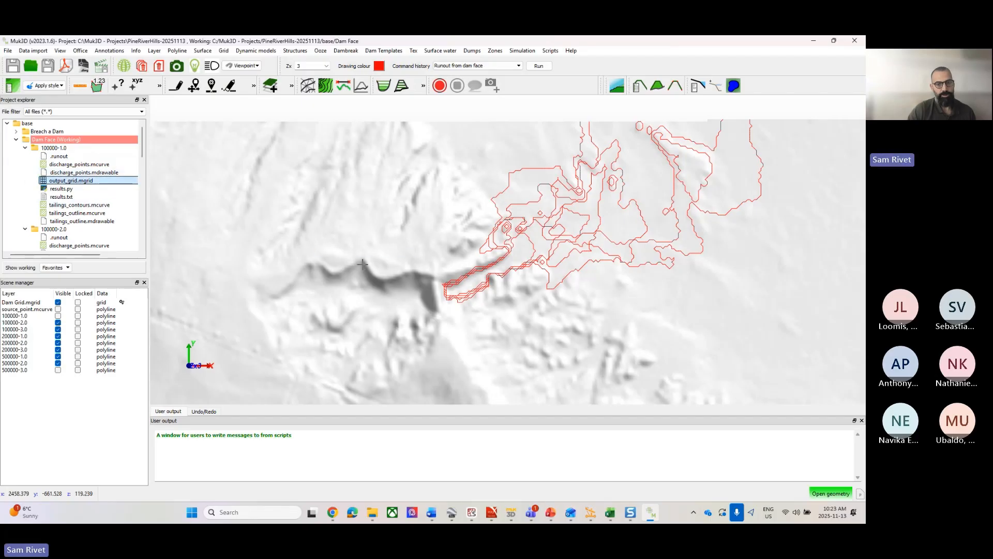
scroll(523, 156, up, 10)
middle_drag(615, 166, 583, 268)
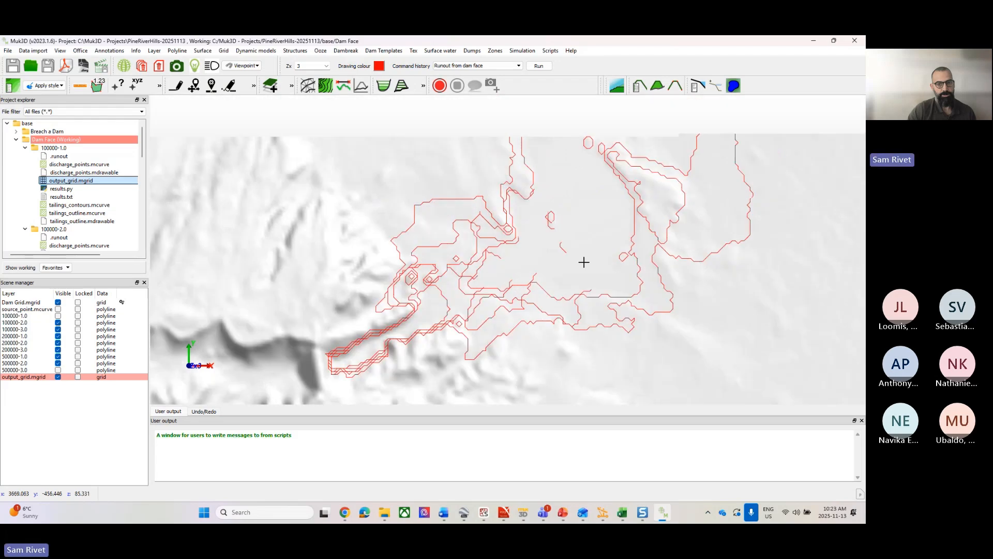
click(58, 302)
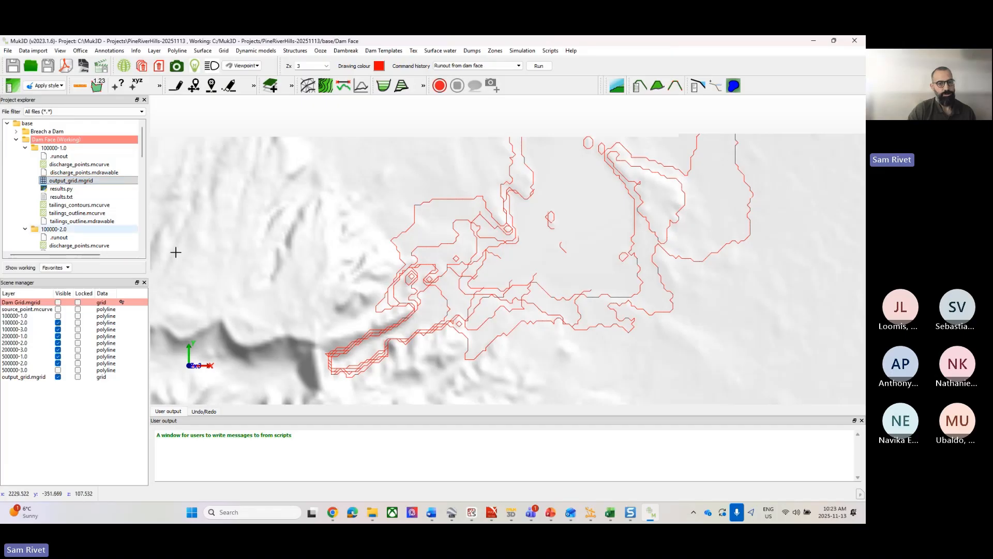
scroll(451, 266, down, 3)
middle_drag(440, 309, 474, 302)
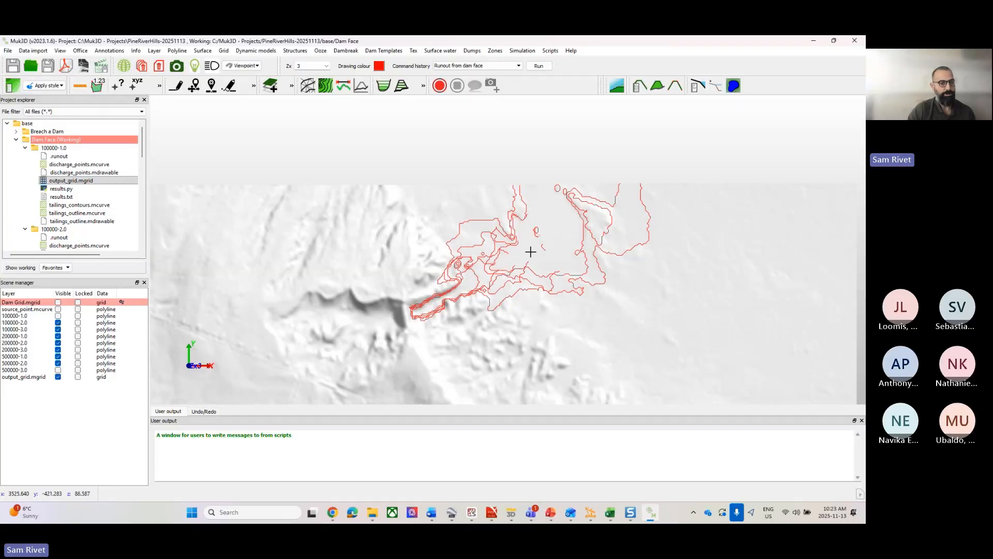
Bring up the Runout summary workbook in Excel, maximize its window and minimize it again.
scroll(96, 215, down, 5)
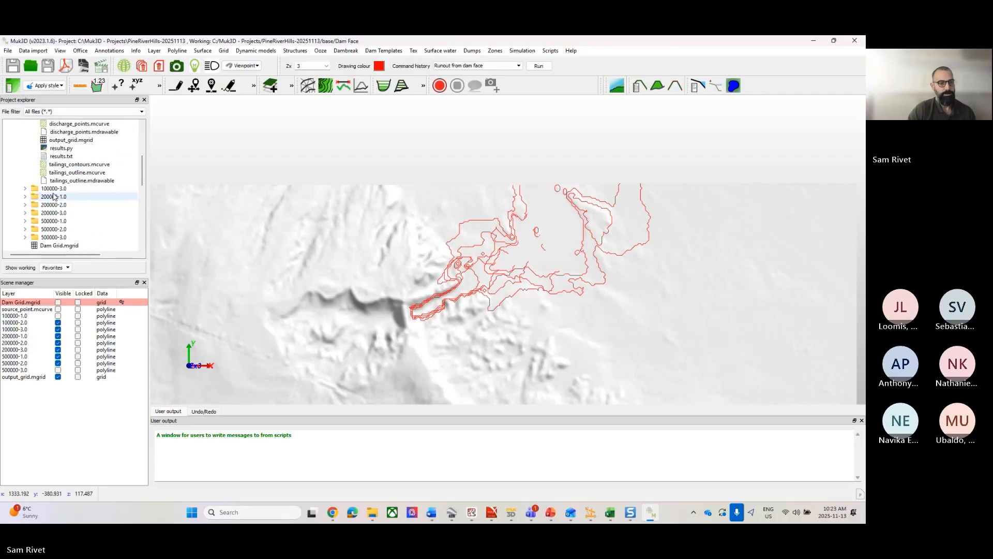
scroll(69, 207, up, 3)
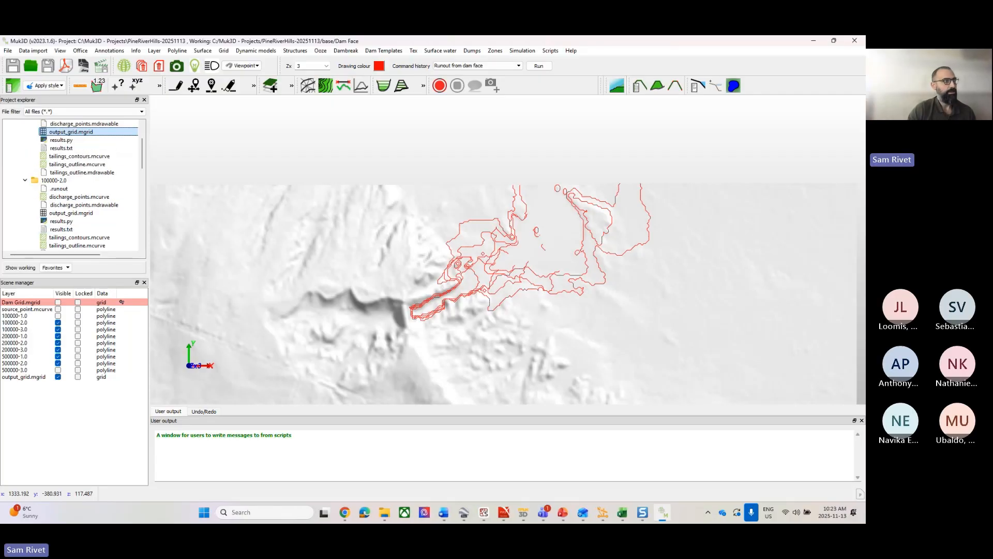
drag(0, 138, 519, 175)
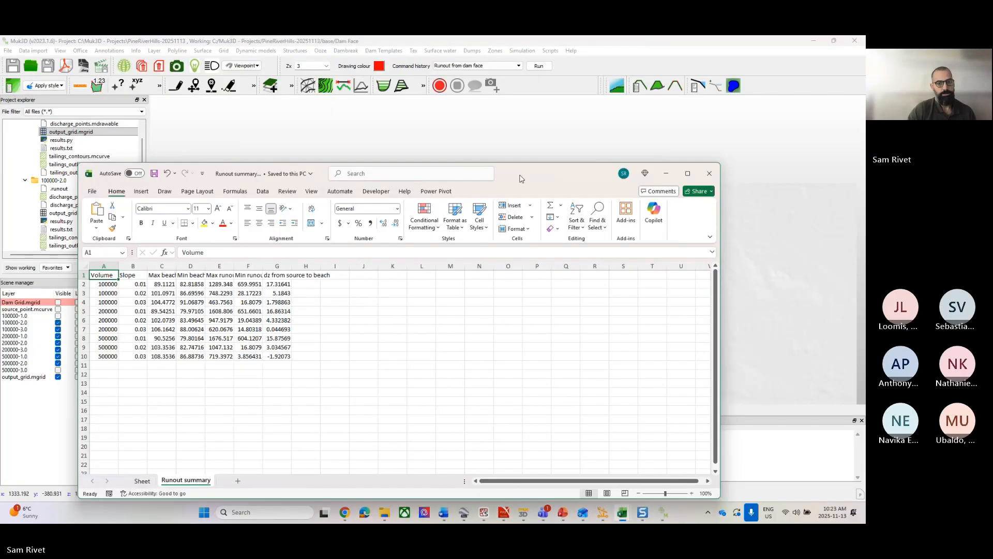
double_click(520, 178)
click(790, 44)
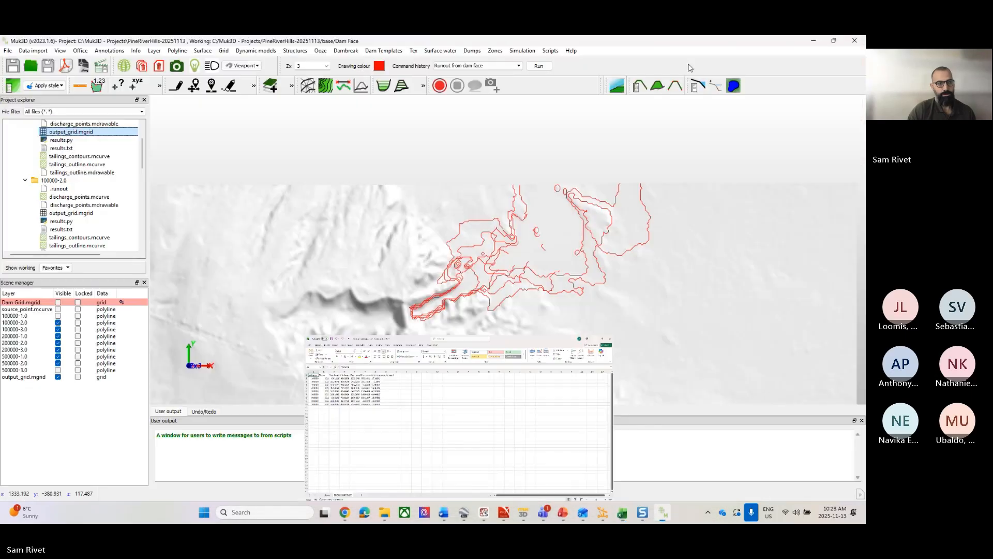
Collapse the 100000-2.0 and 100000-1.0 result folders in the Dam Face working folder.
click(25, 180)
scroll(26, 165, up, 2)
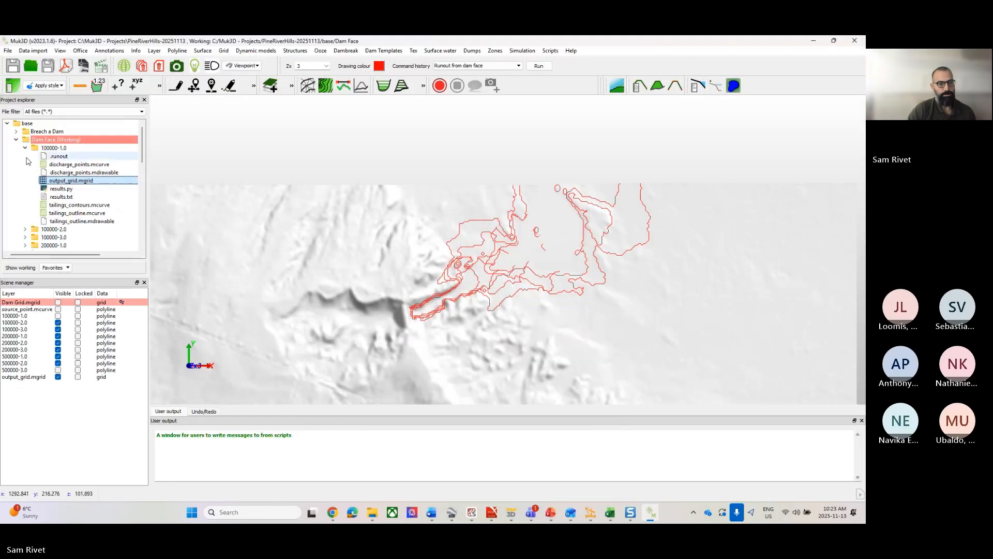
click(26, 148)
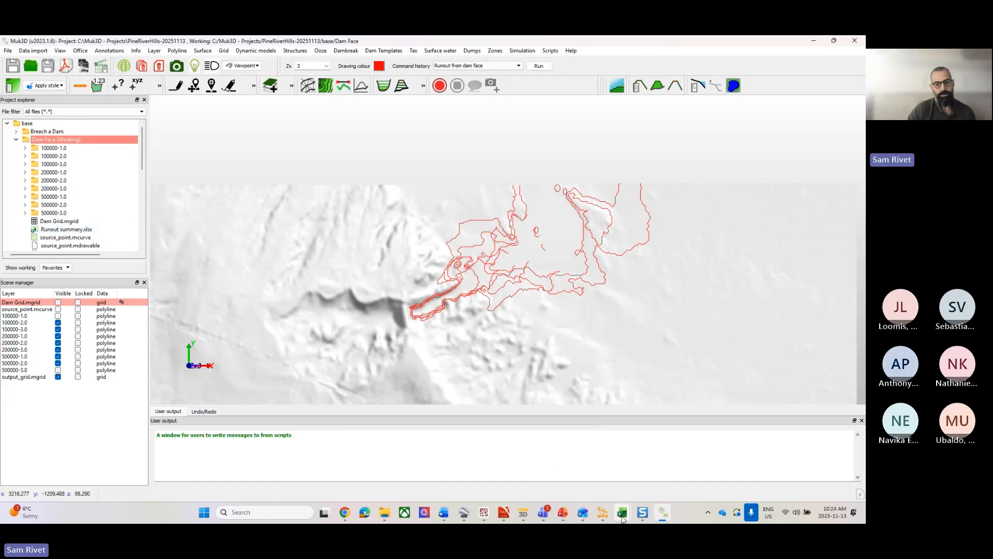
Switch to the Runout summary workbook in Excel and autofit the widths of columns A to H.
click(624, 513)
click(658, 453)
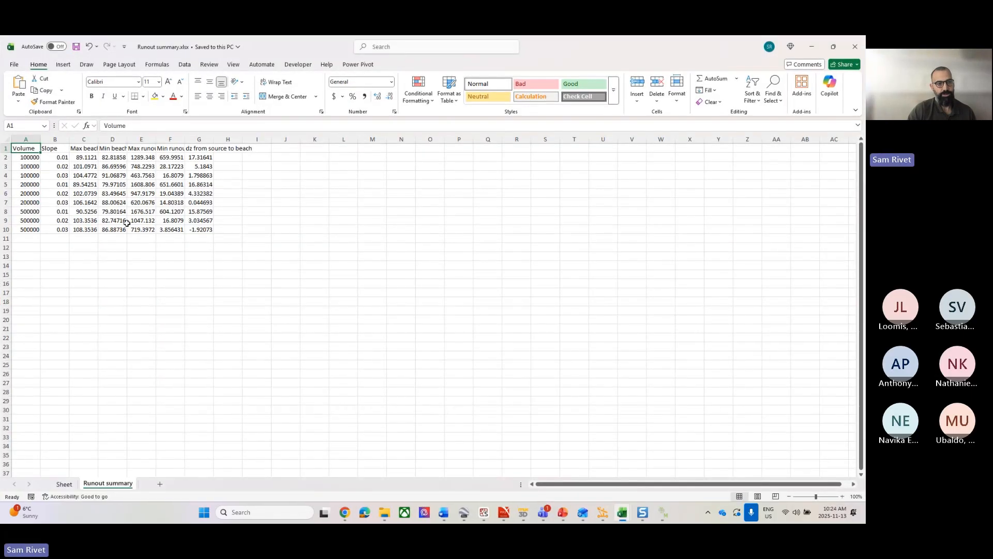
drag(25, 139, 228, 140)
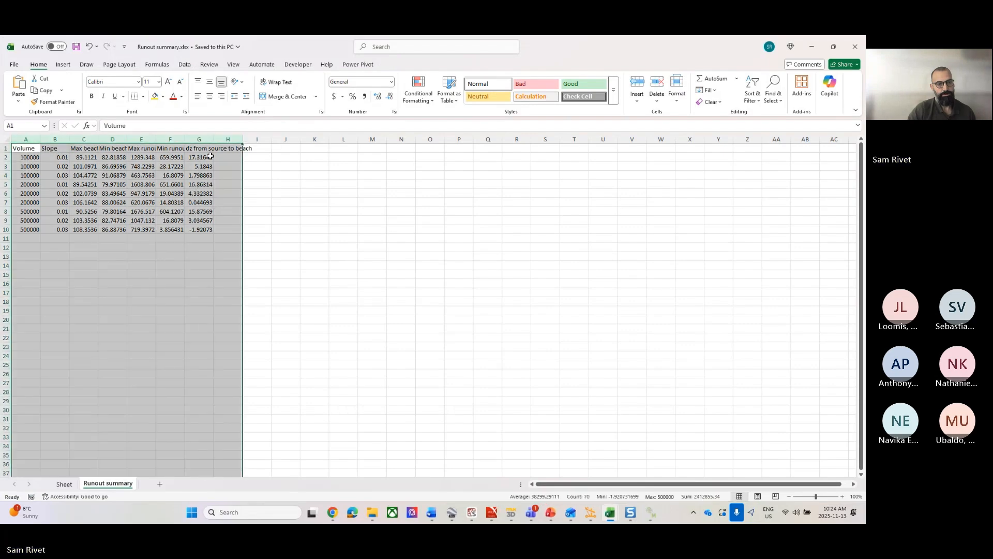
double_click(213, 140)
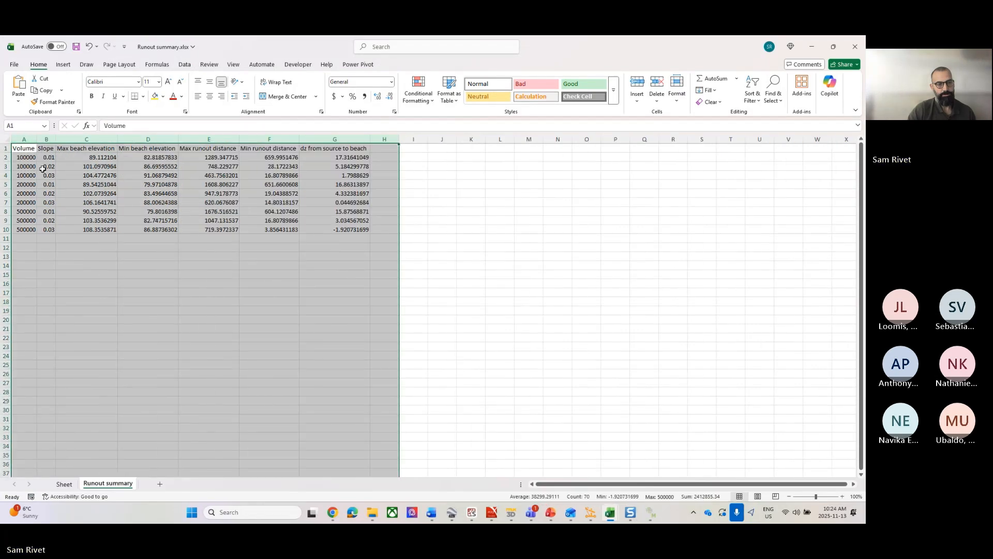
Format the values in columns A to H in Comma style with no decimal places.
click(364, 96)
click(390, 96)
click(390, 99)
click(282, 211)
Format the slope values in B2:B10 as percentages and fit the Slope column's width.
drag(58, 157, 64, 229)
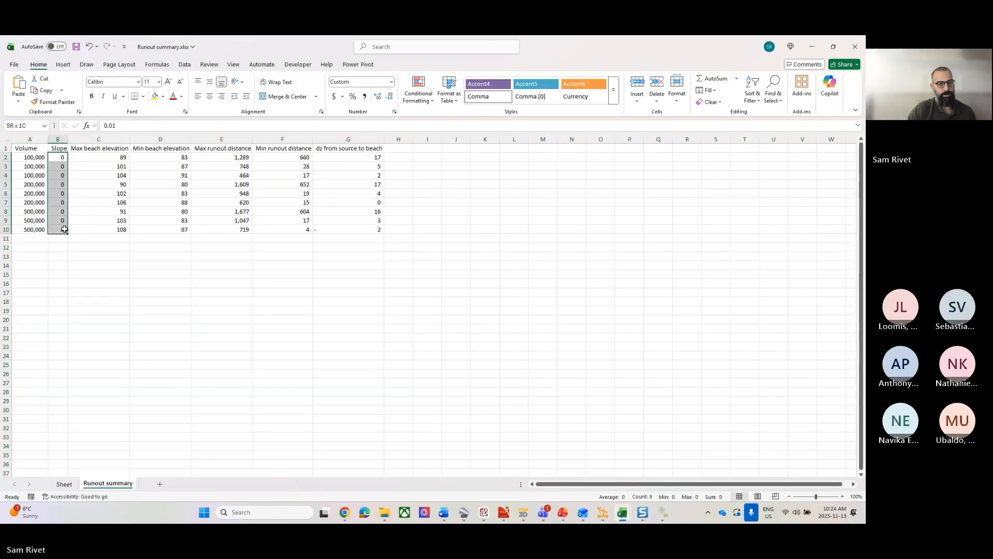
click(353, 96)
drag(68, 139, 66, 185)
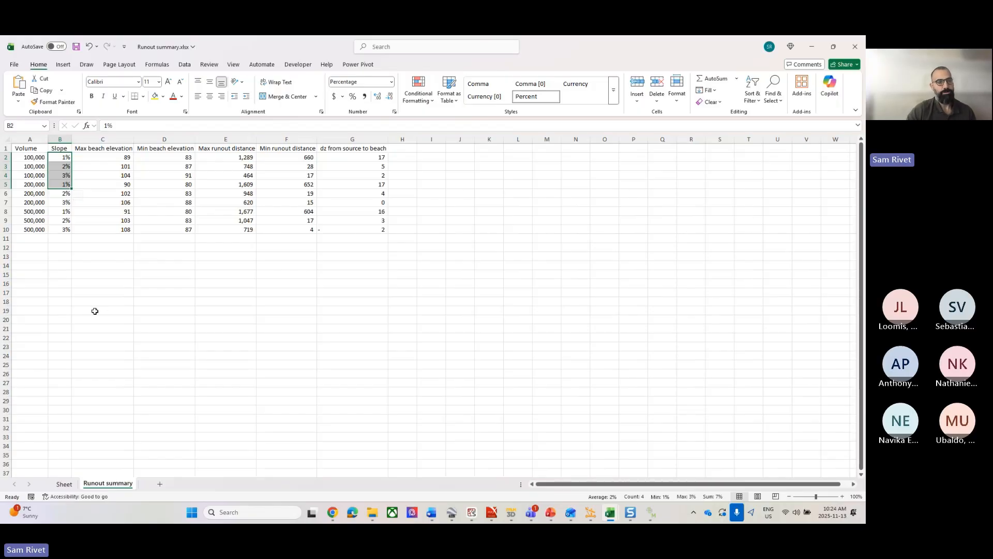
Examine the maximum and minimum beach elevations and maximum runout distance for the 100,000 volume at 3% slope.
click(109, 176)
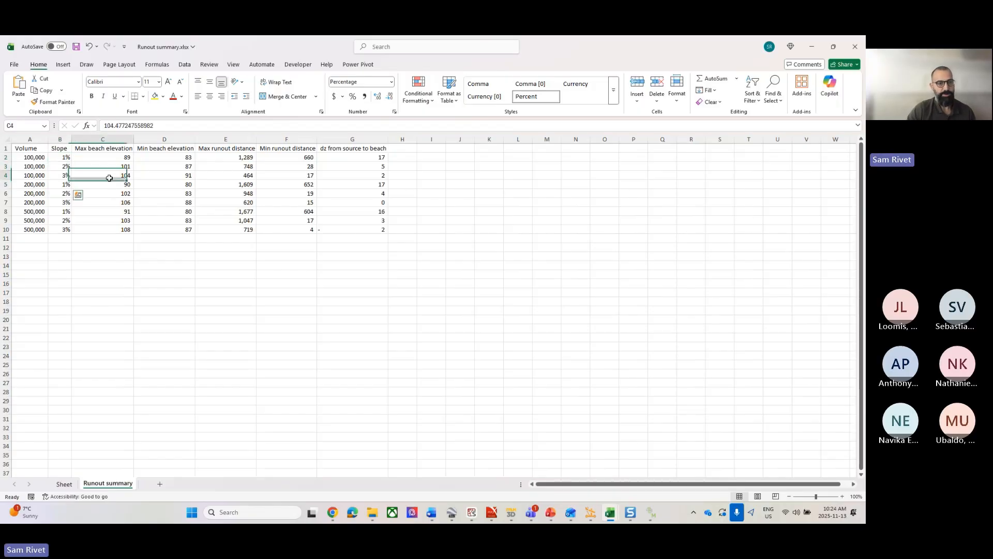
click(164, 182)
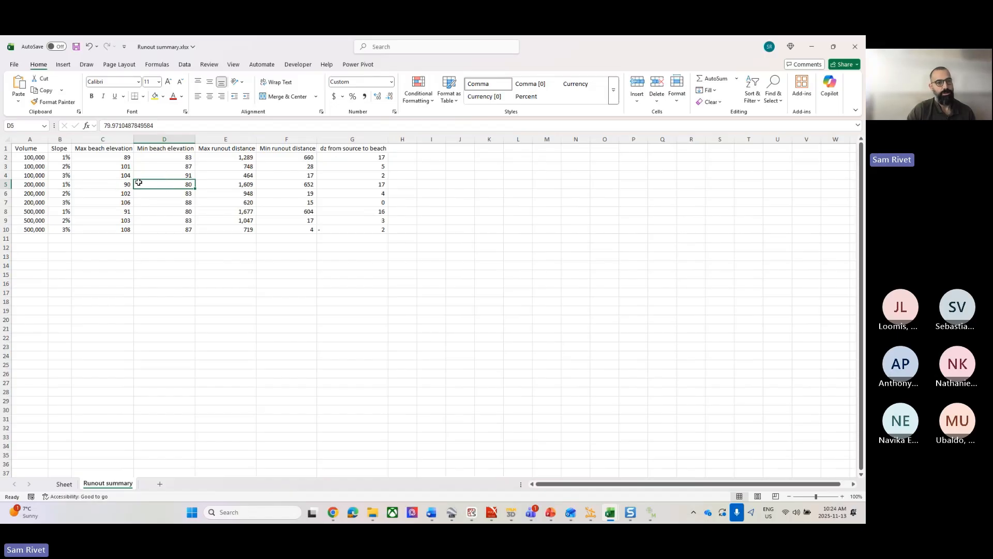
click(121, 176)
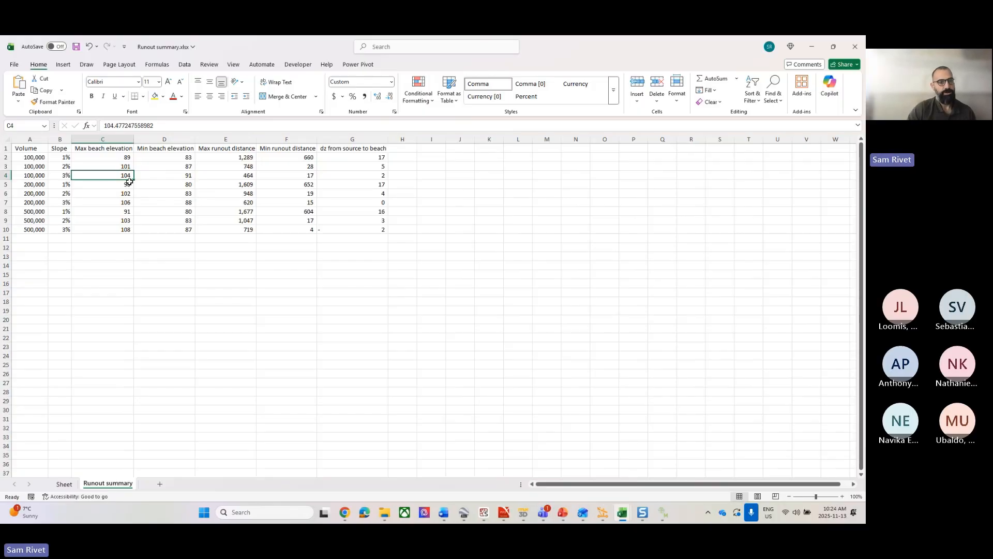
click(159, 175)
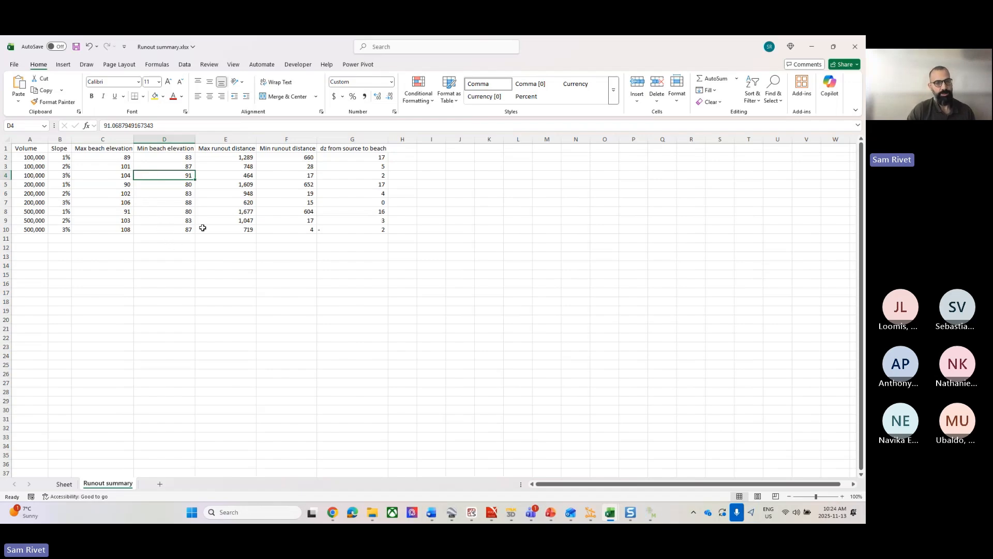
click(227, 175)
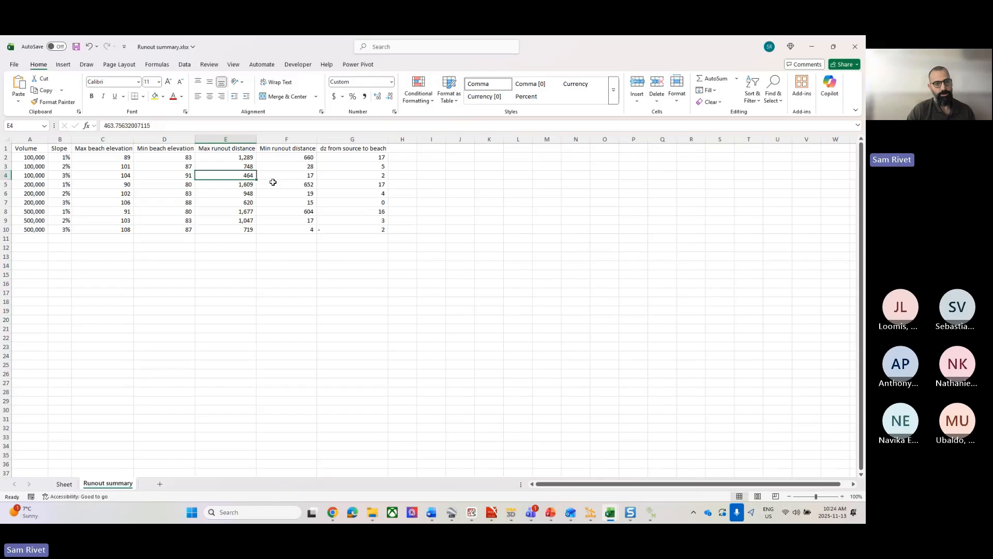
Examine the minimum runout distance for 100,000 at 3% slope and the dz from source to beach values.
click(290, 174)
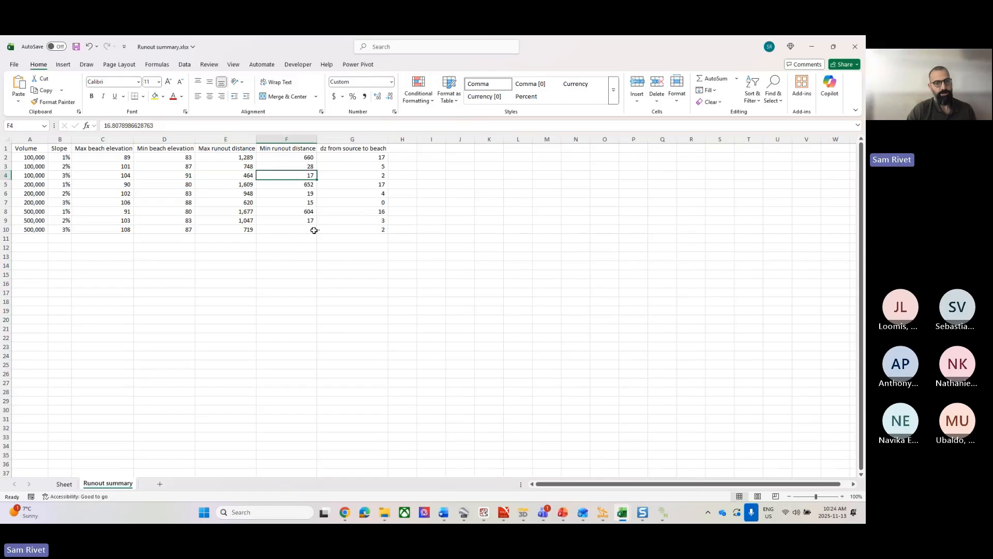
drag(347, 164, 347, 230)
click(348, 265)
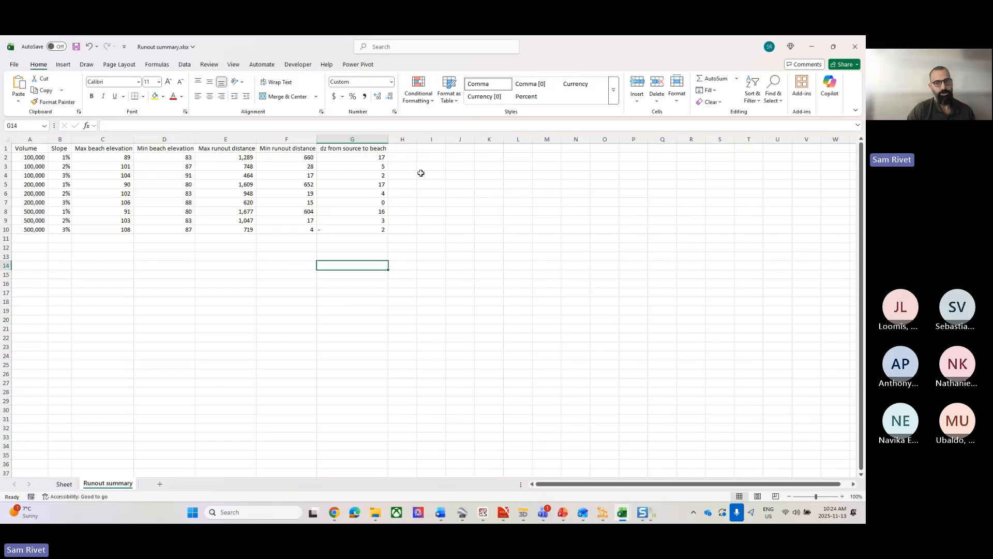
Switch to Muk3D and examine the runout outlines around the dam from closer and farther away.
click(812, 51)
scroll(526, 249, down, 5)
middle_drag(545, 248, 537, 268)
scroll(536, 269, up, 3)
middle_drag(464, 314, 516, 269)
scroll(516, 269, up, 3)
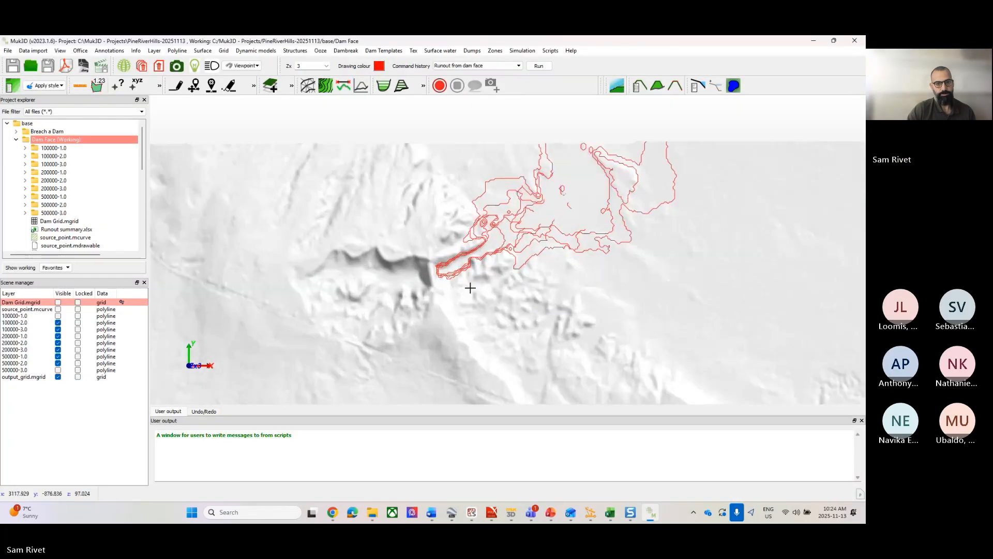
scroll(440, 236, down, 3)
middle_drag(445, 237, 455, 209)
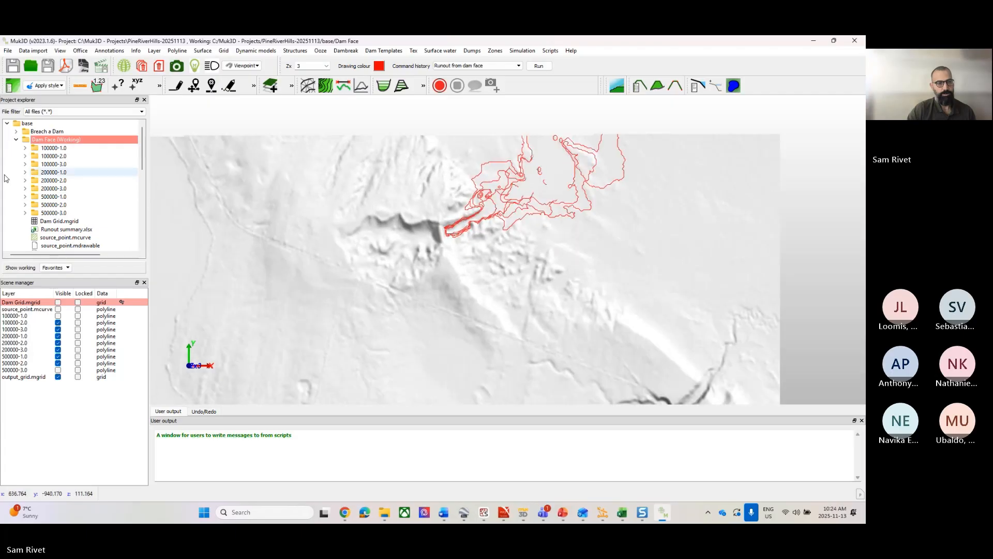
Clear the runout distance runs from the Dam Face folder with the delete check enabled, and select Runout summary.xlsx.
click(52, 148)
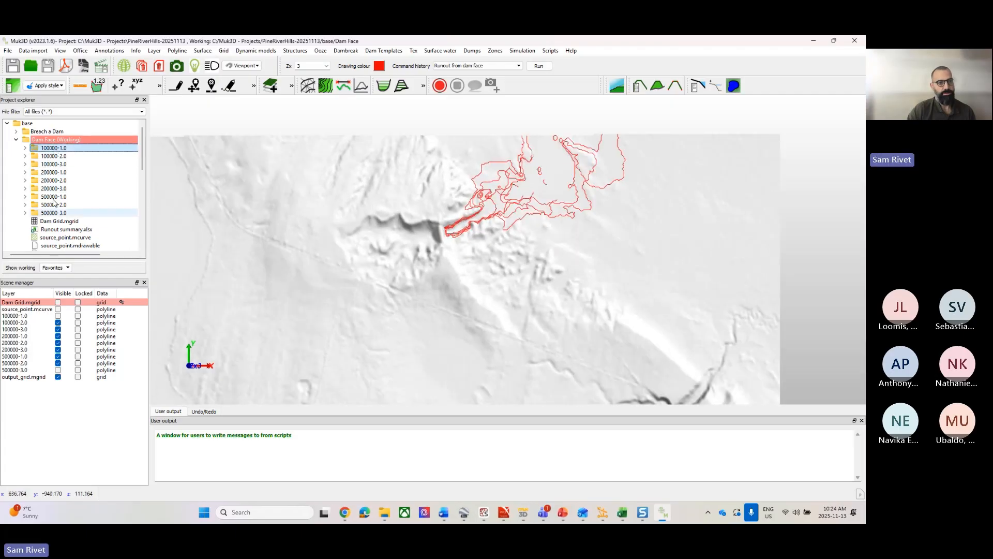
click(355, 54)
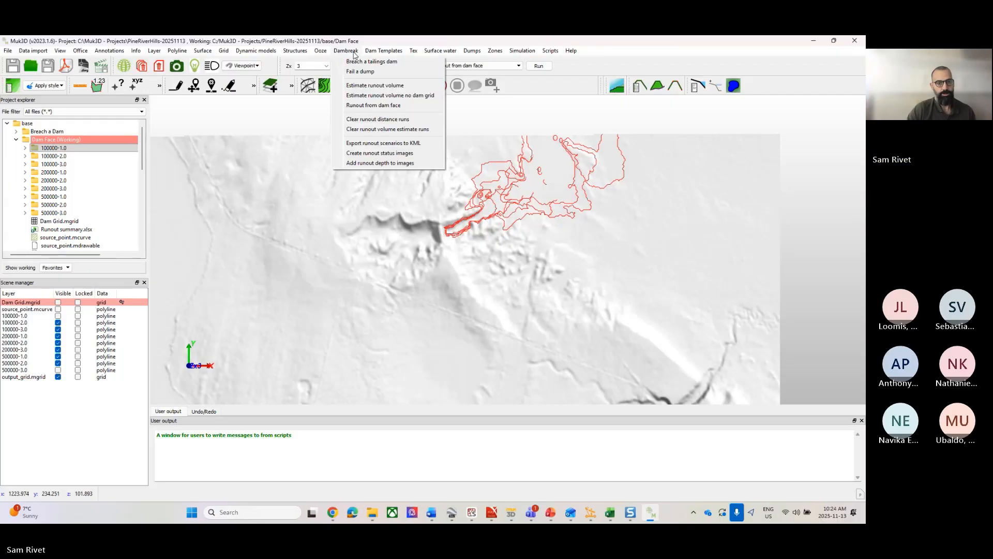
click(378, 120)
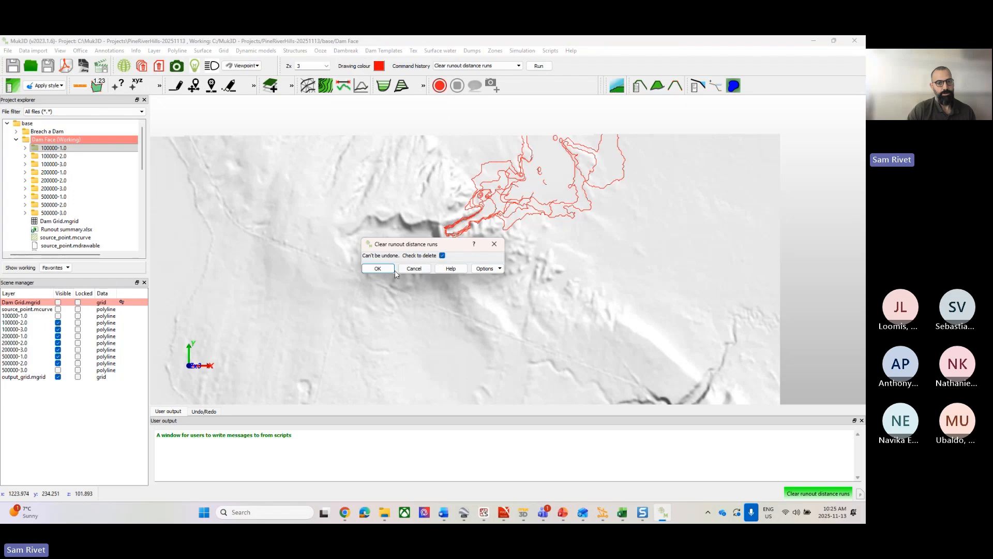
click(377, 268)
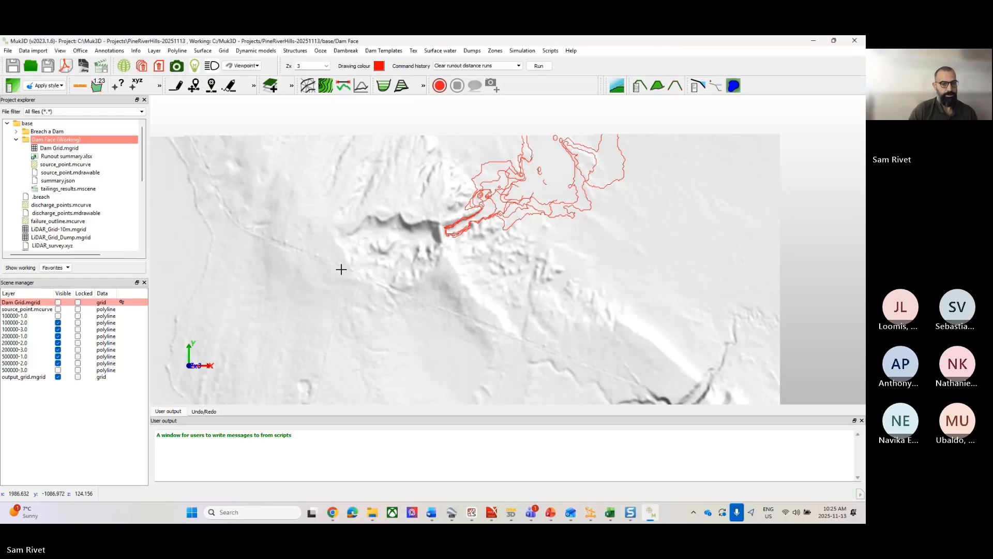
click(69, 156)
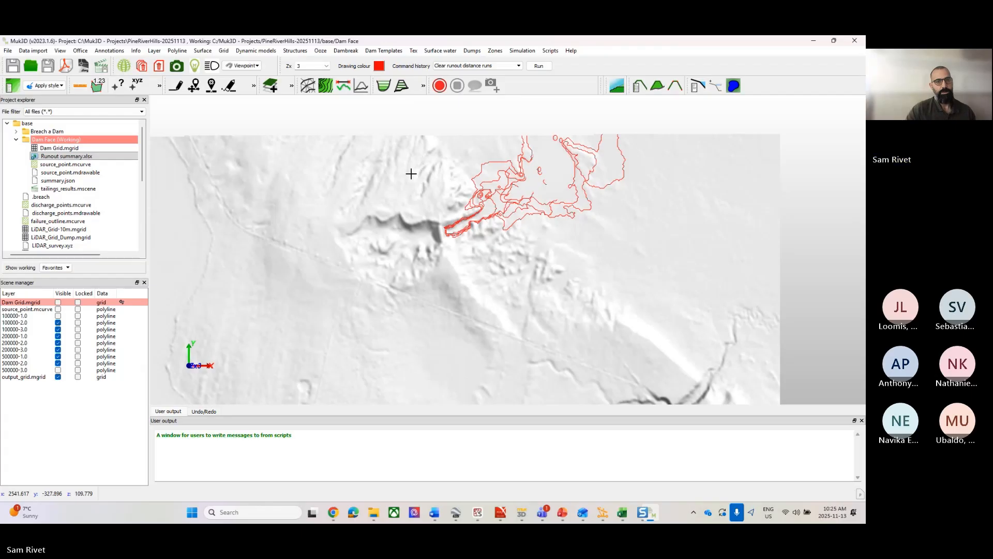
Clear all graphics from the scene and collapse the Dam Face folder in the project tree.
click(357, 51)
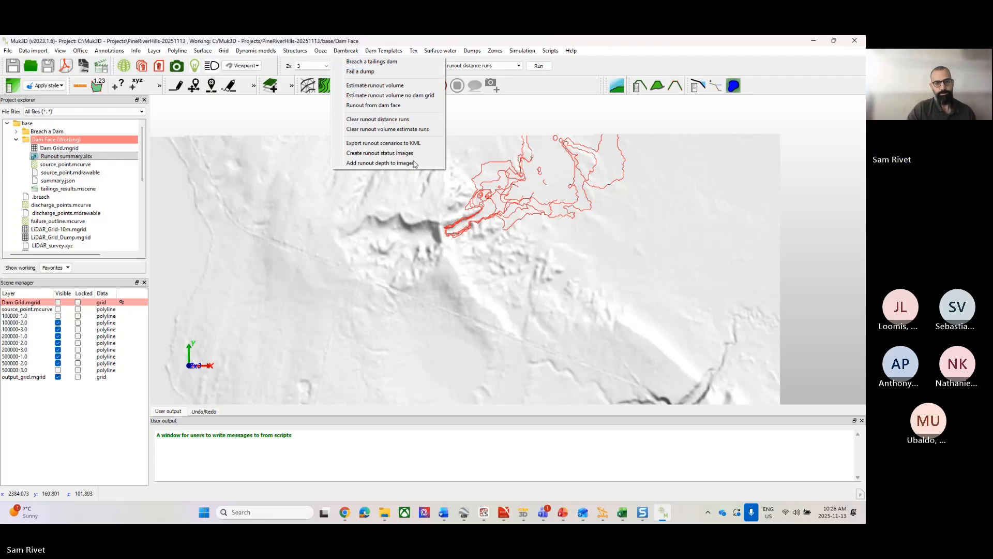
click(393, 85)
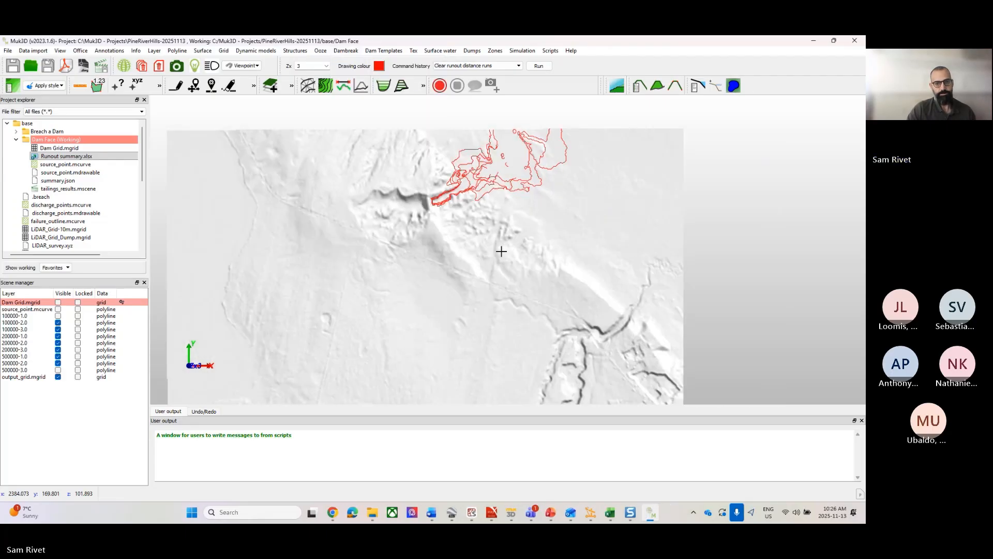
right_click(504, 213)
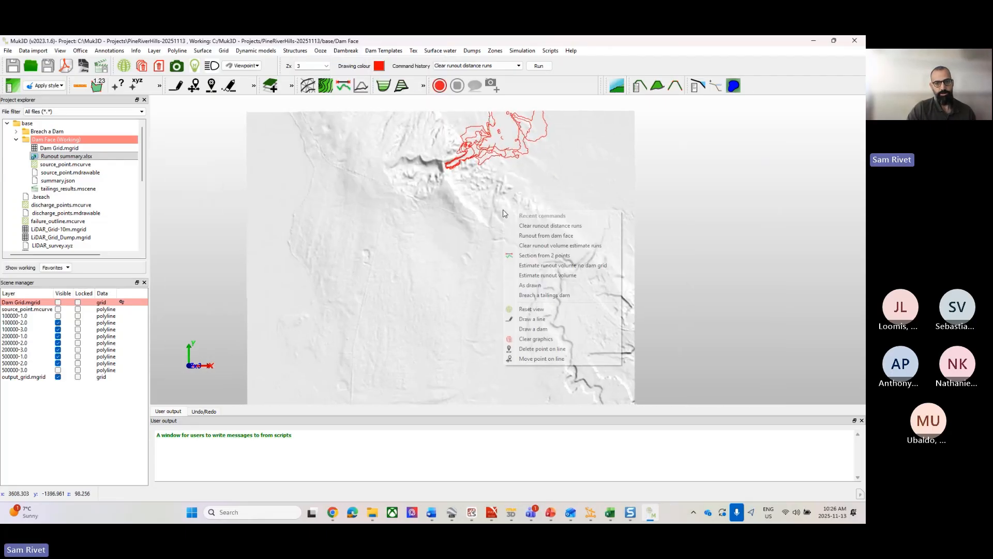
click(536, 339)
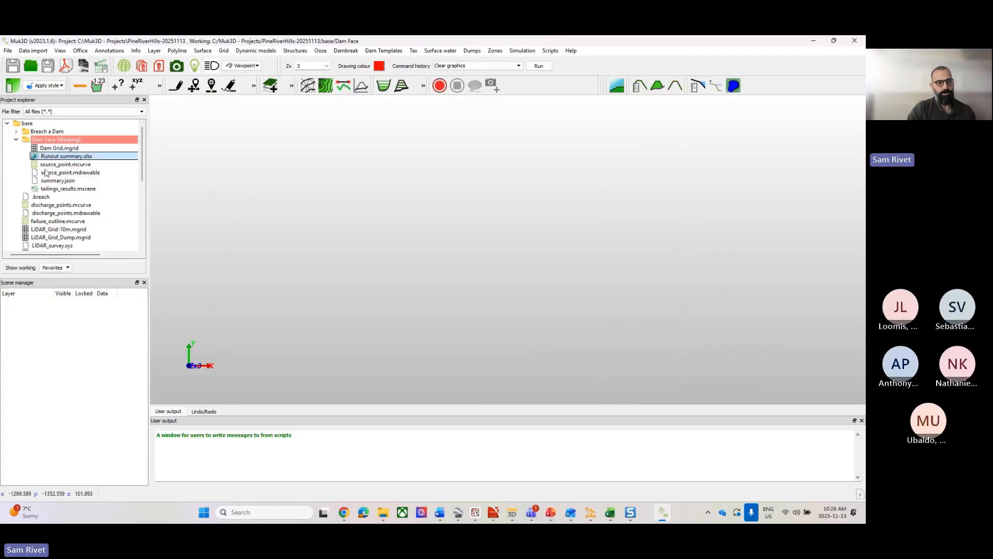
click(16, 140)
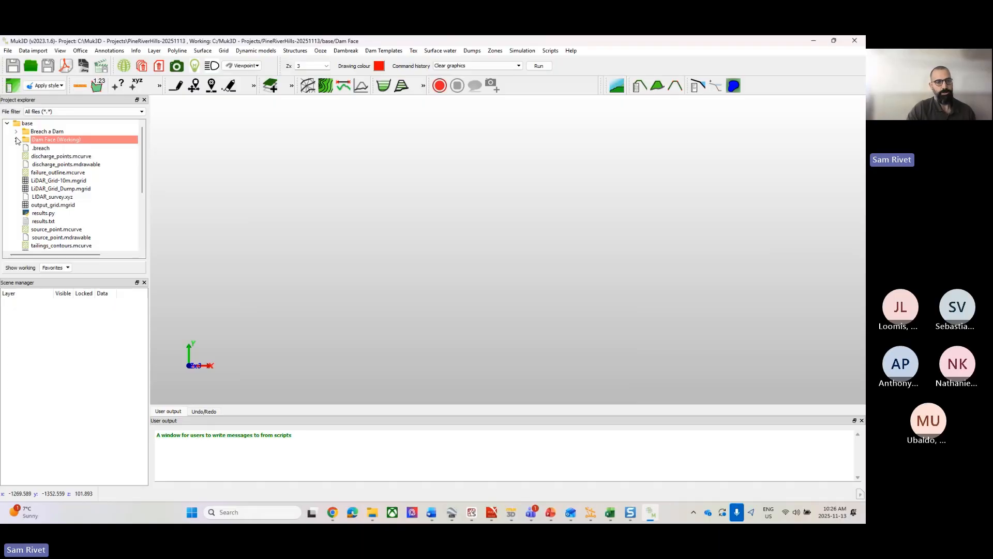
Look through the project's base, docs and scripts folders and the available Ooze commands.
click(537, 518)
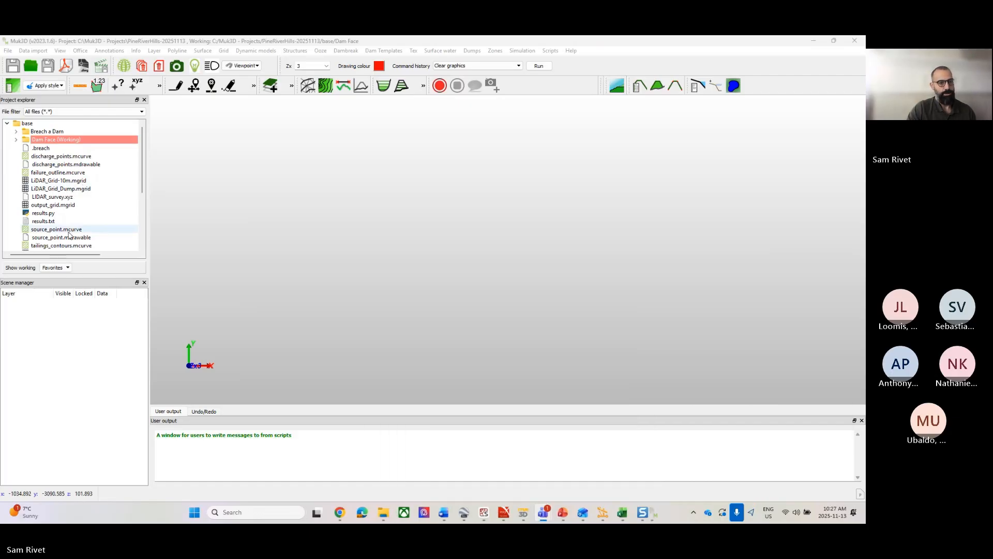
click(6, 123)
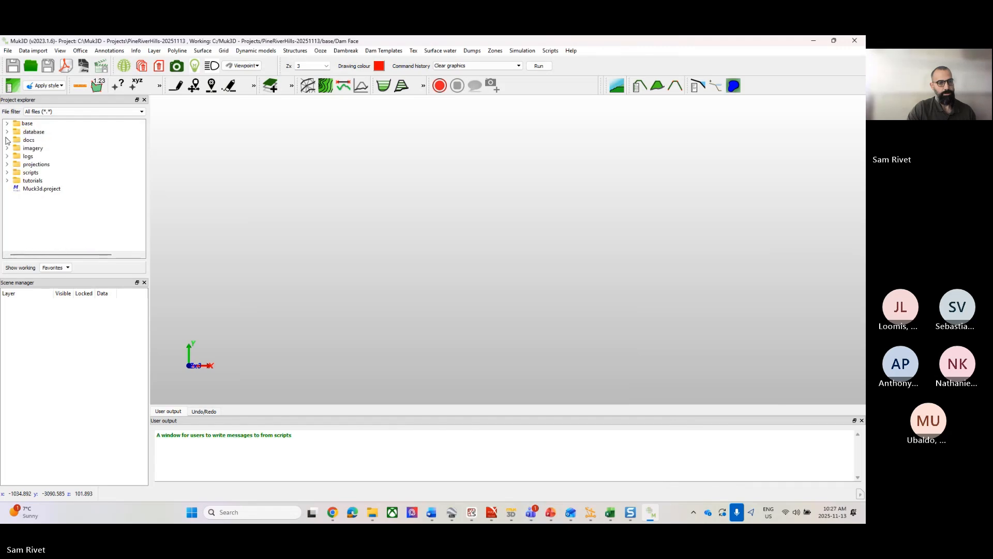
click(6, 124)
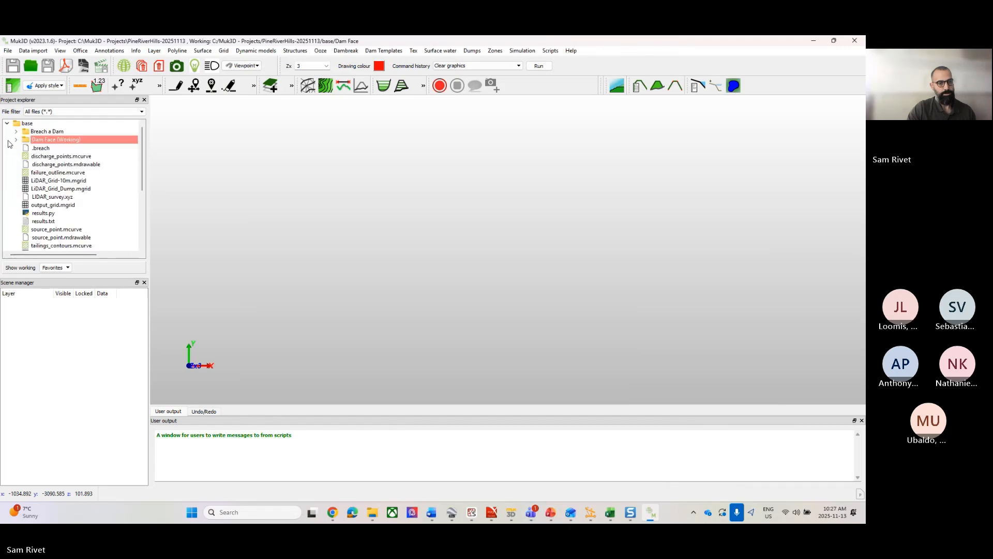
scroll(8, 175, down, 5)
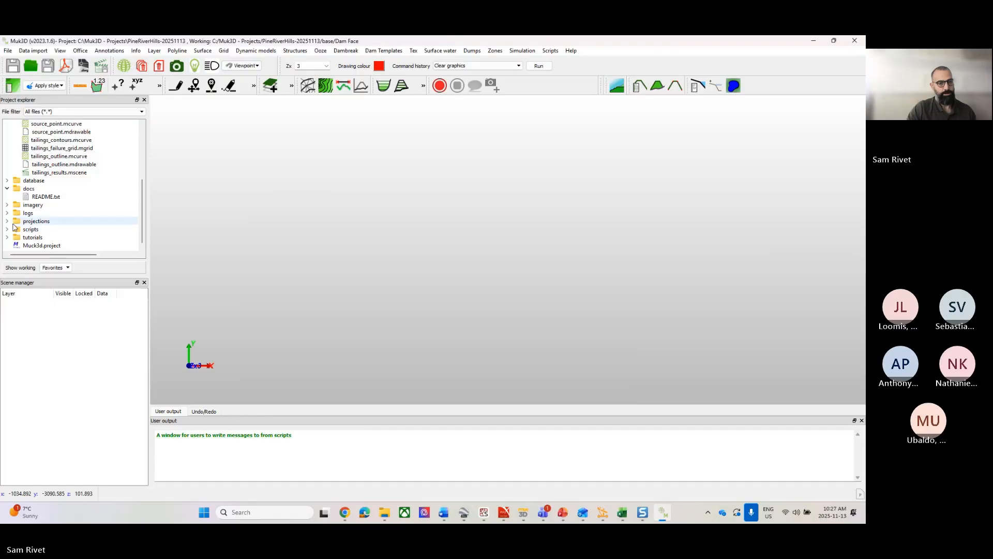
click(8, 189)
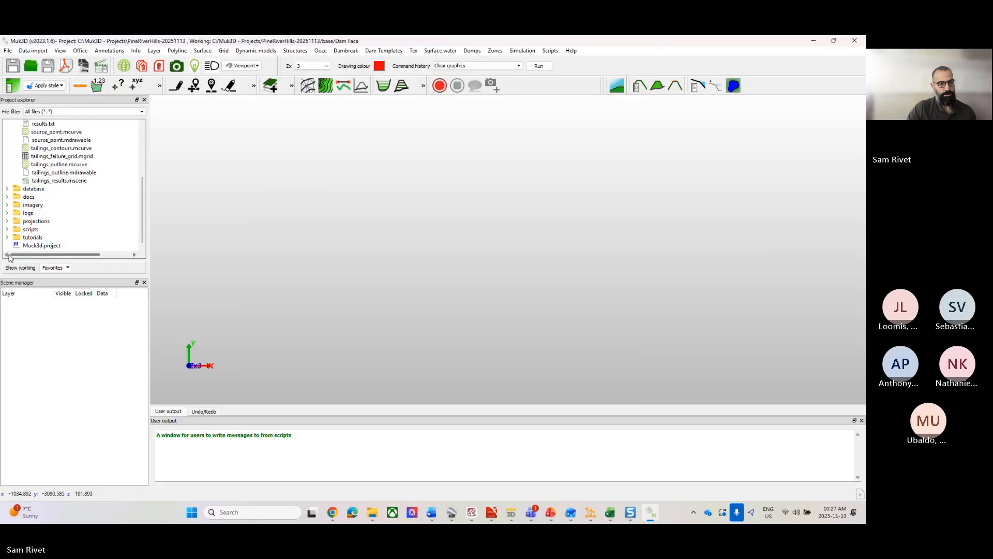
scroll(16, 207, up, 4)
click(7, 125)
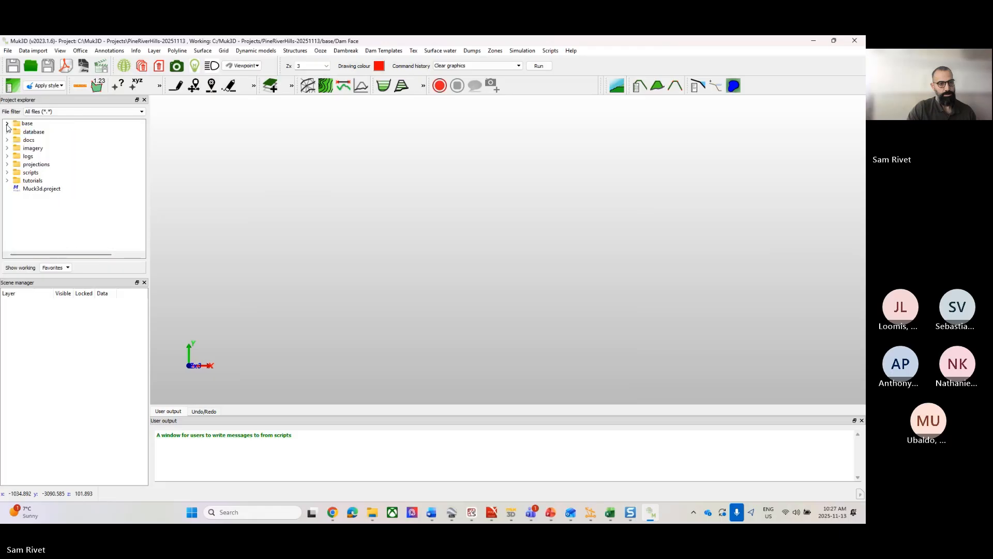
click(7, 172)
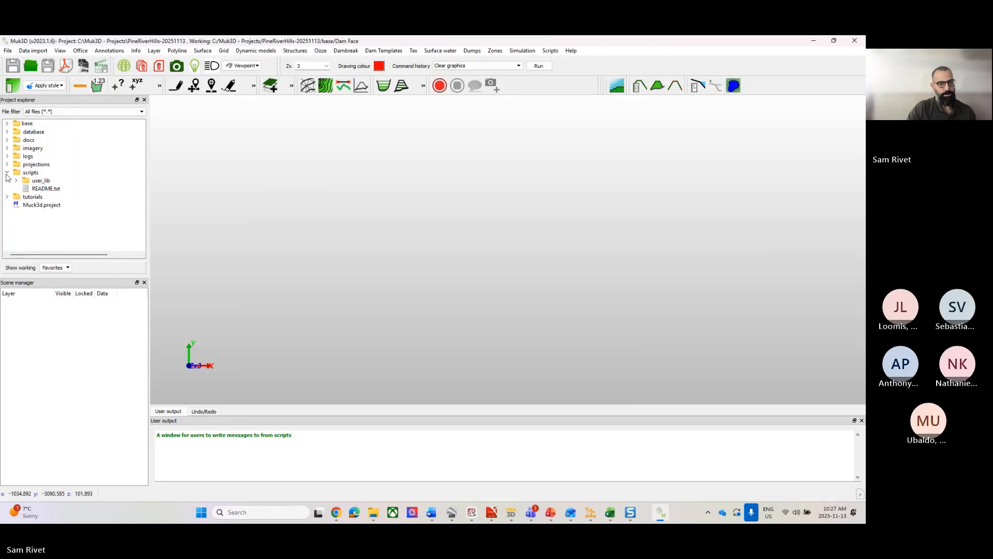
click(319, 50)
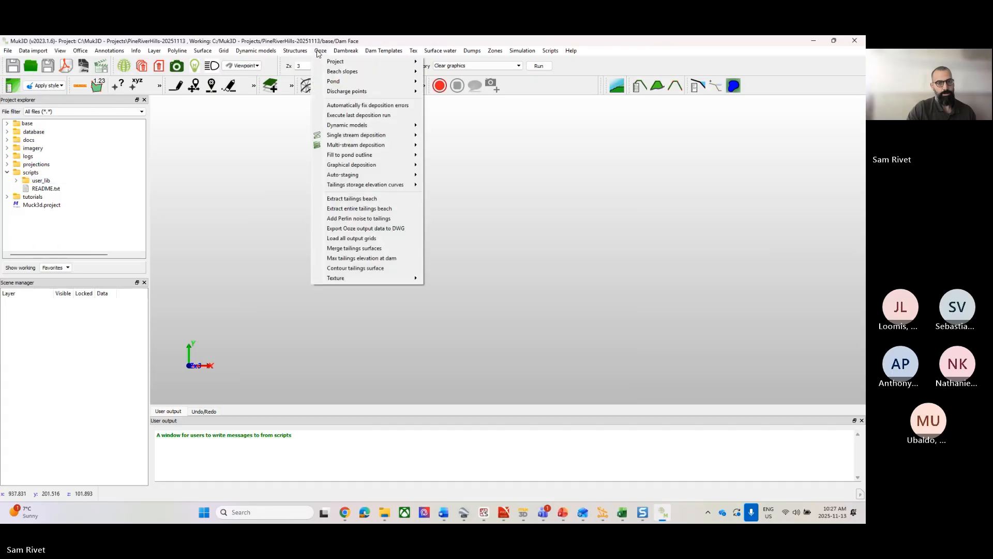
click(296, 50)
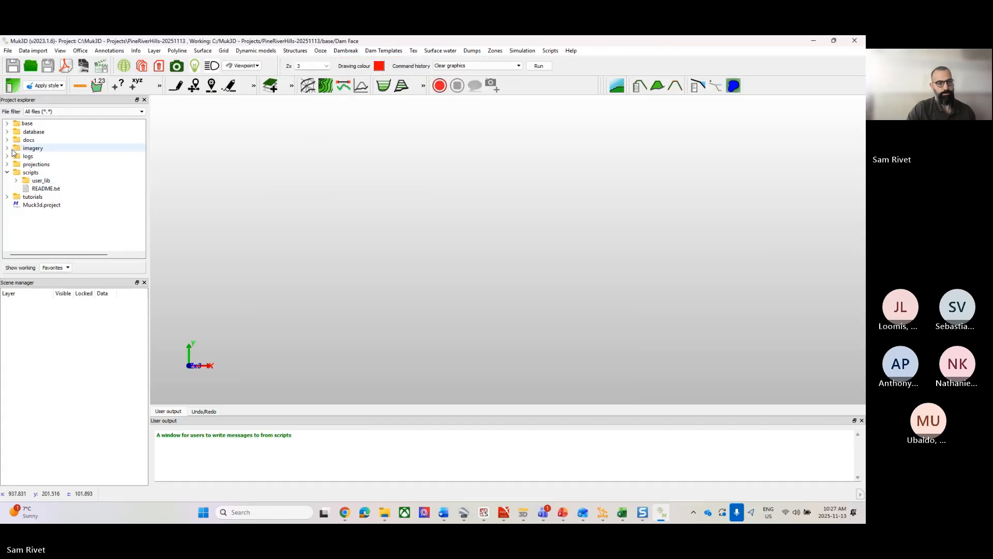
Create a new directory named Automation inside the base folder and set it as the working folder.
click(6, 123)
scroll(10, 155, down, 3)
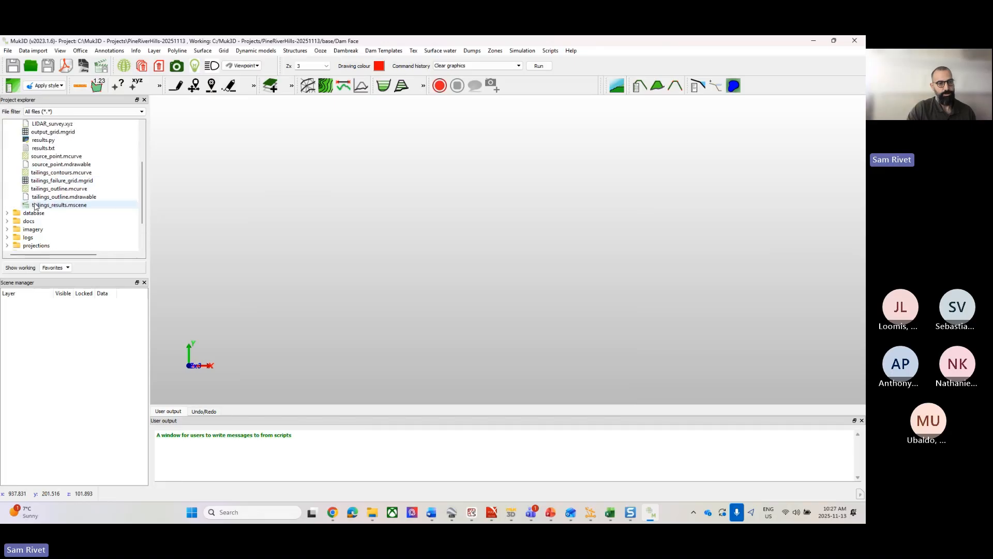
scroll(35, 206, up, 3)
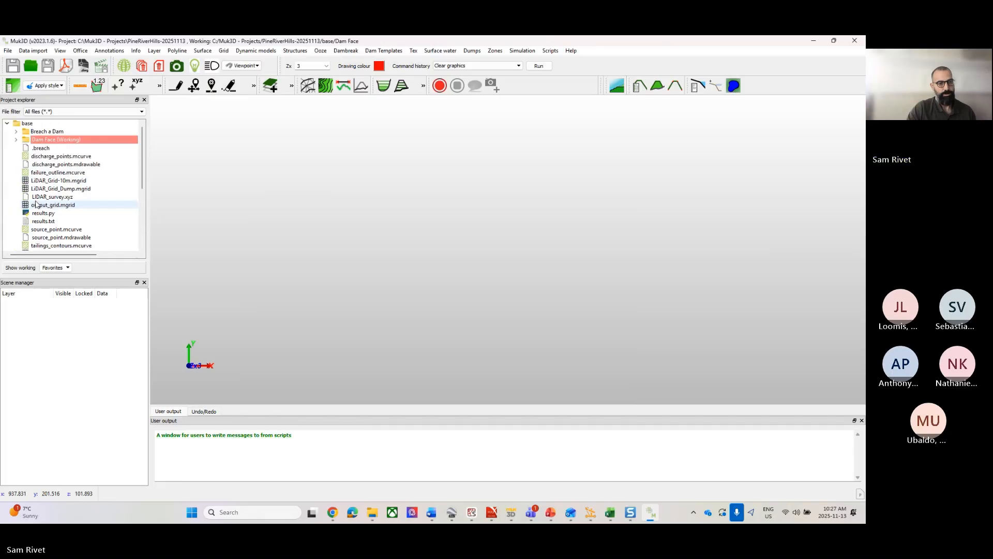
right_click(17, 125)
click(47, 131)
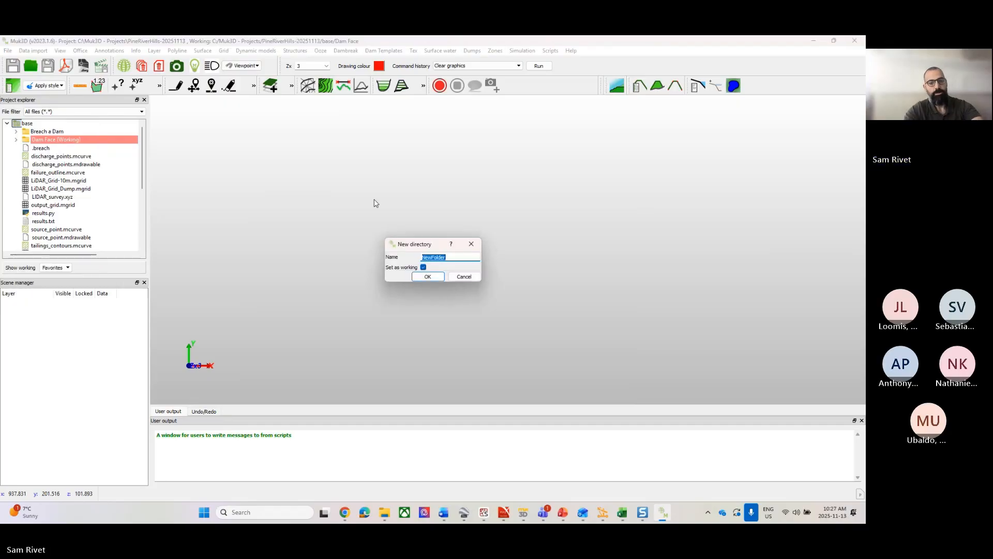
text(Automation)
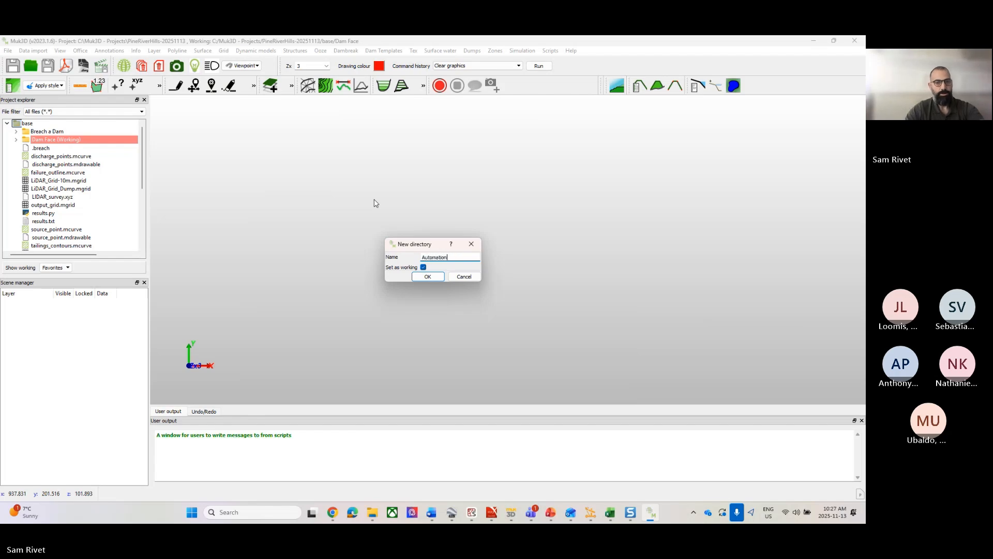
click(428, 276)
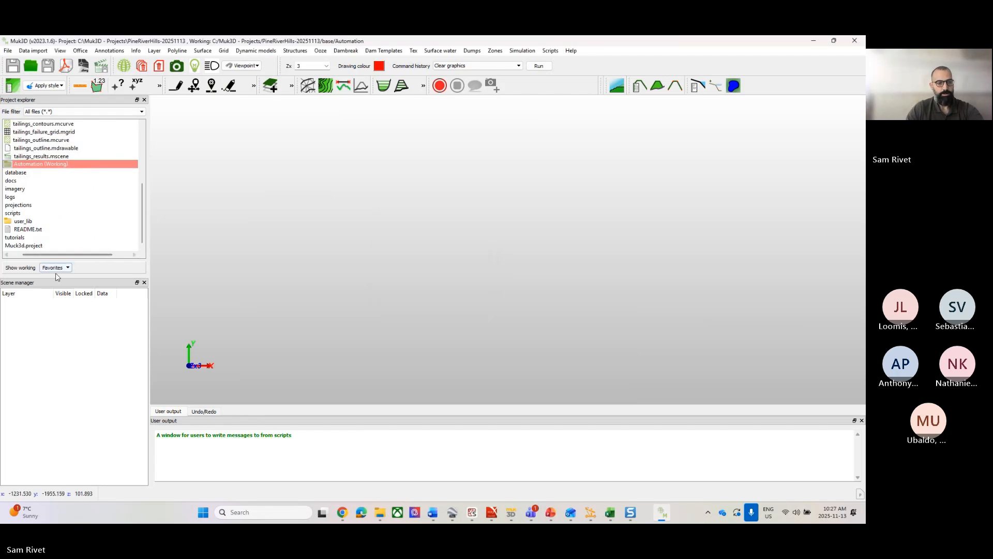
Copy LiDAR_Grid-10m.mgrid from the base folder into the Automation working folder and load the copy into the scene.
scroll(46, 255, up, 1)
scroll(48, 228, up, 4)
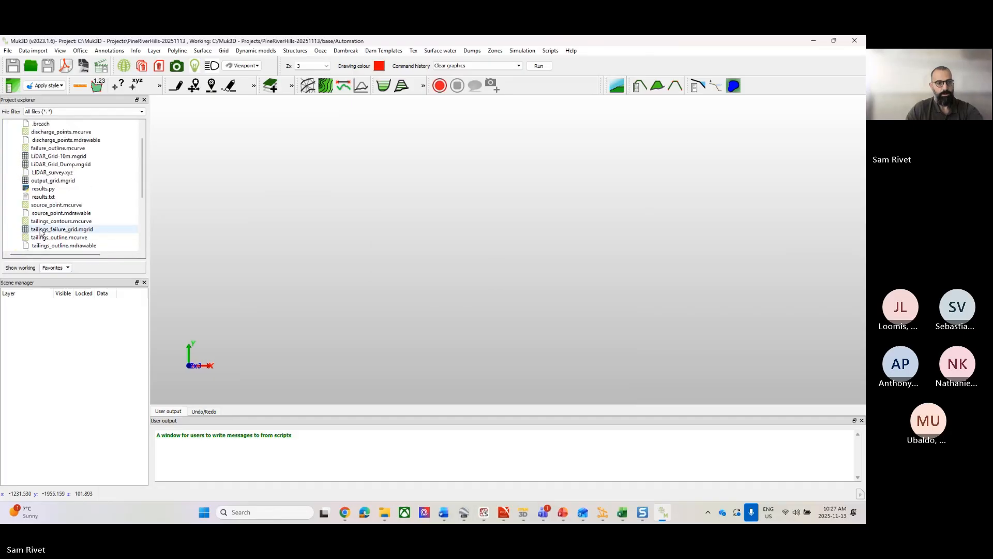
right_click(49, 157)
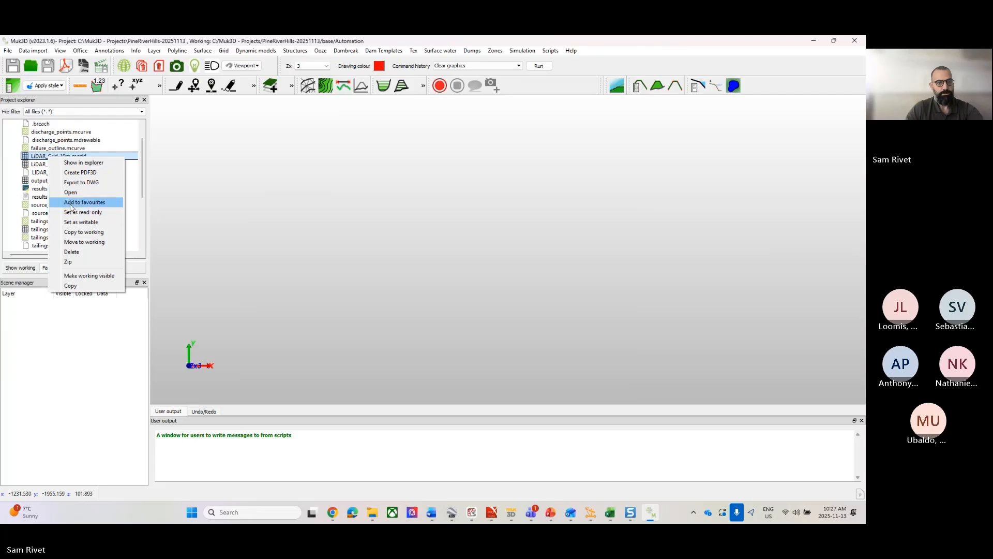
click(69, 232)
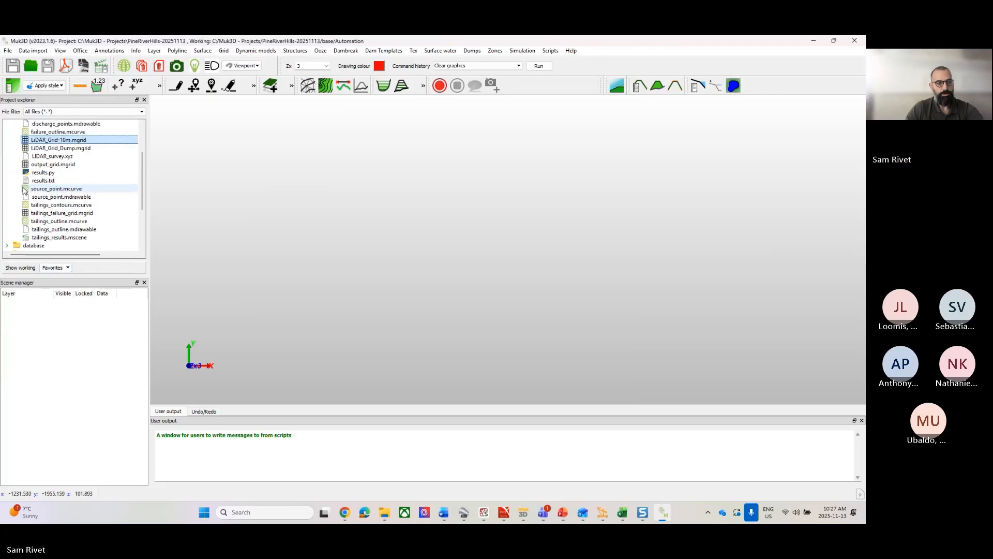
drag(51, 141, 412, 248)
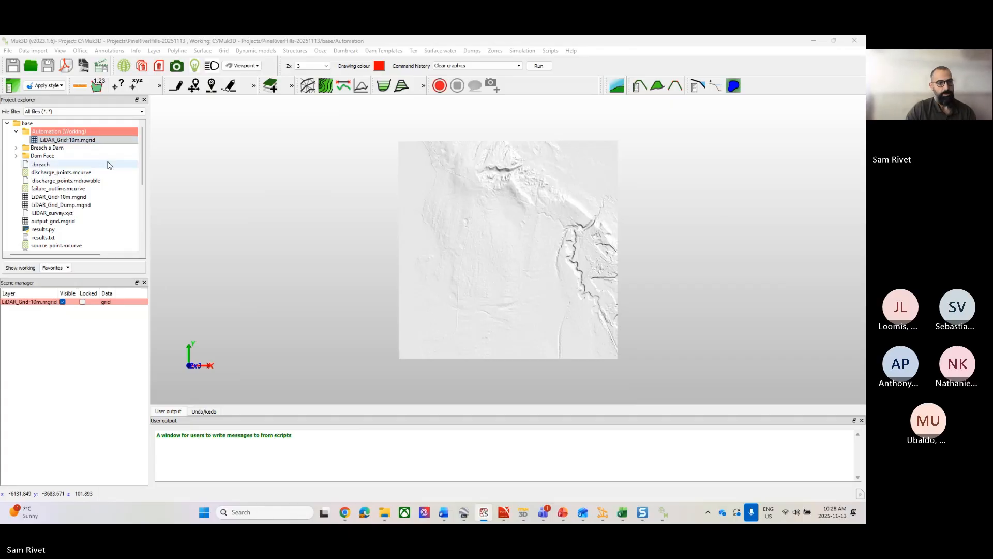
Switch to the Excel workbook Book1 with the dam raise schedule and maximize its window.
click(351, 47)
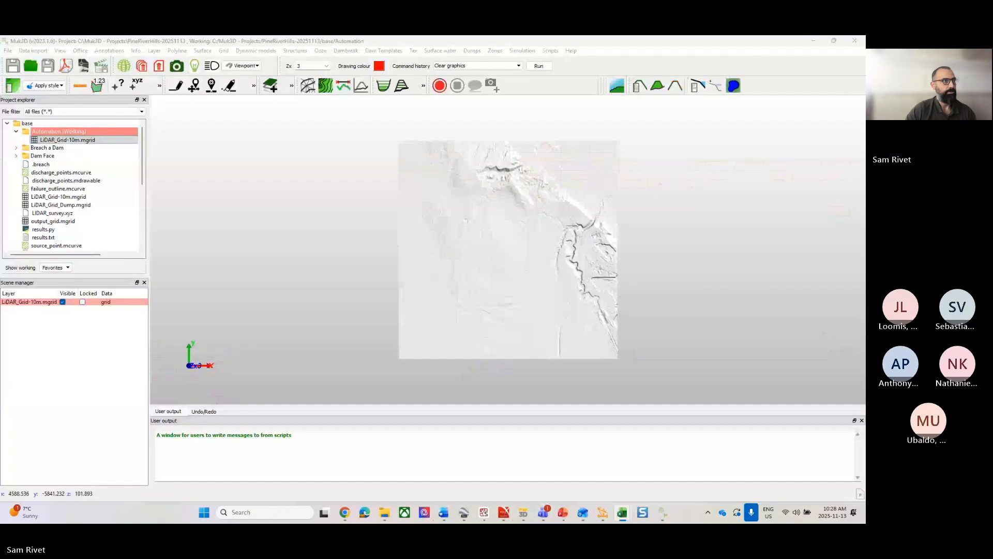
drag(0, 64, 481, 85)
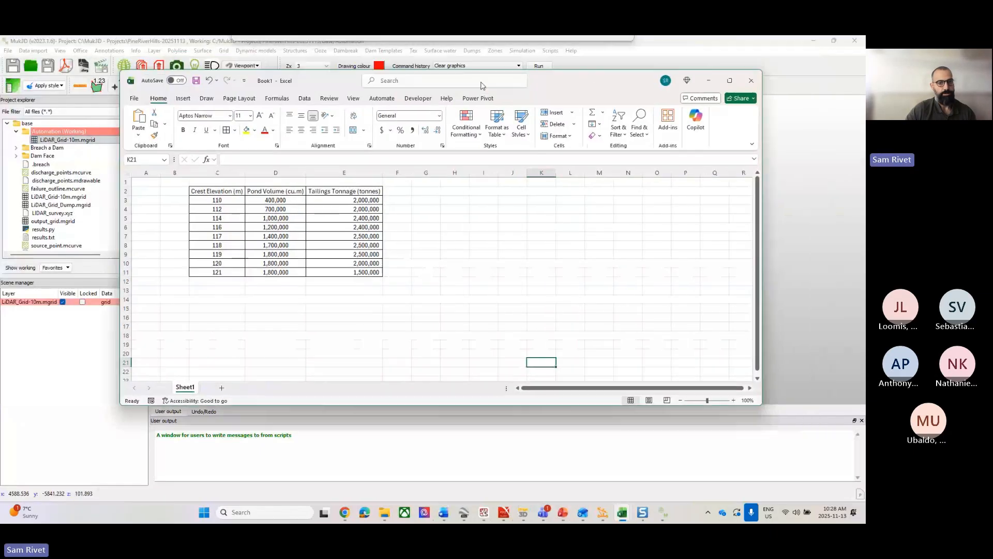
click(470, 81)
click(564, 83)
double_click(564, 83)
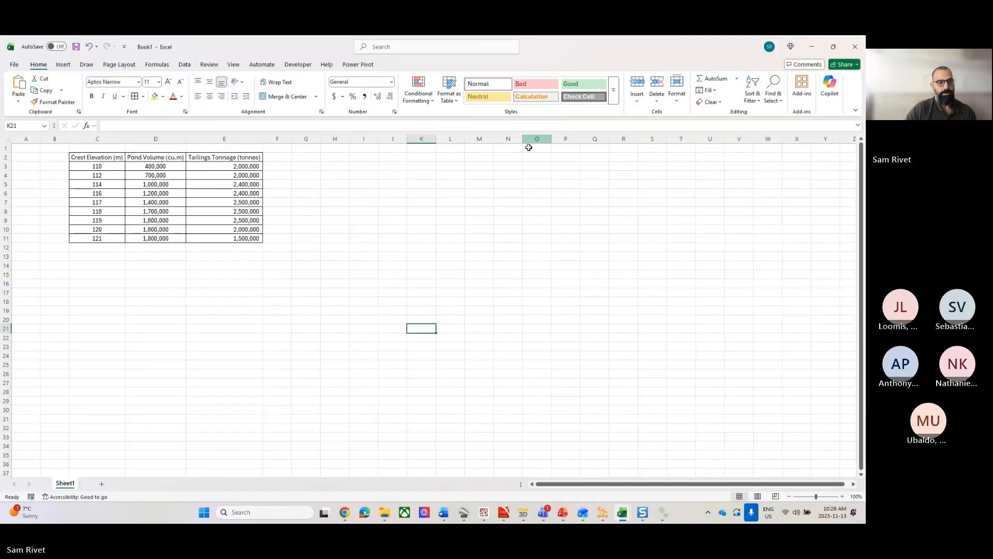
Examine the Crest Elevation values in C3:C11 and the Tailings Tonnage values in E3:E11.
click(109, 167)
drag(109, 167, 99, 238)
click(97, 265)
drag(103, 170, 103, 242)
click(151, 278)
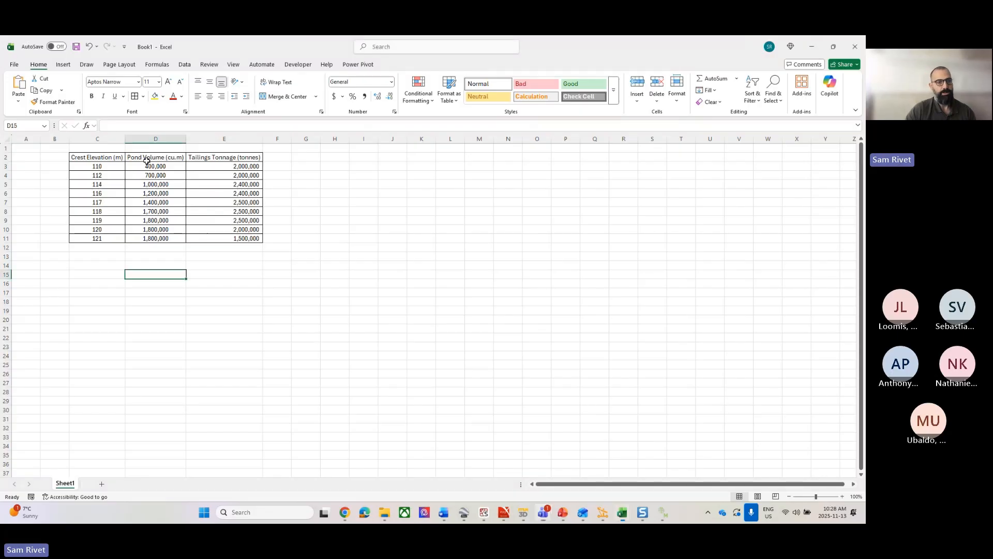
click(231, 164)
drag(231, 164, 233, 238)
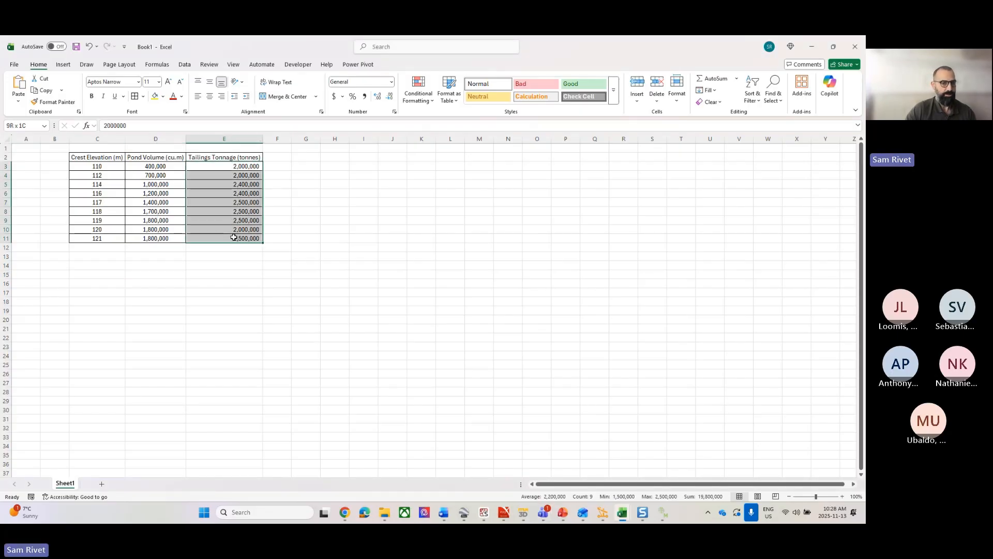
click(230, 269)
Review the Pond Volume column, the full schedule in C3:E11, and the entries for the 110 m crest elevation.
drag(156, 166, 168, 231)
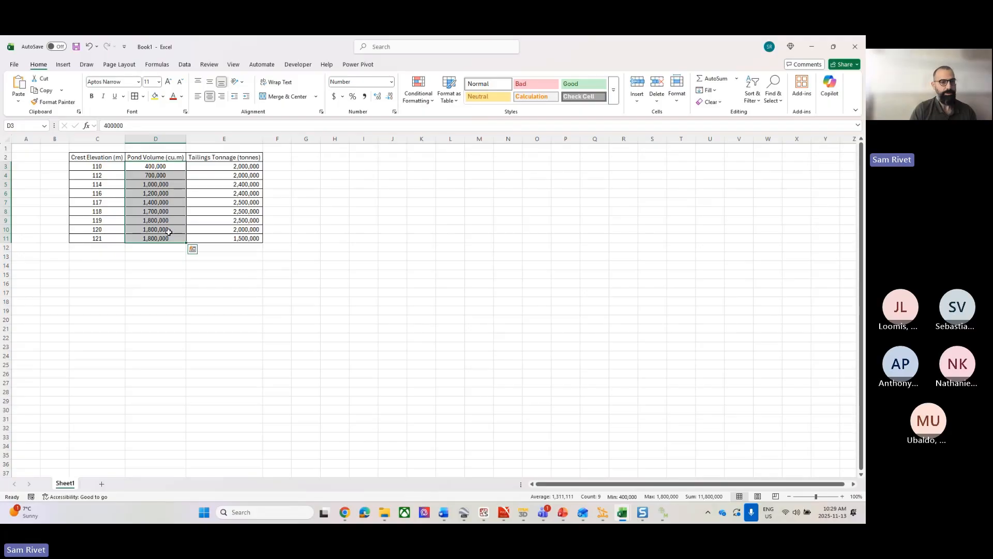
click(172, 175)
click(228, 175)
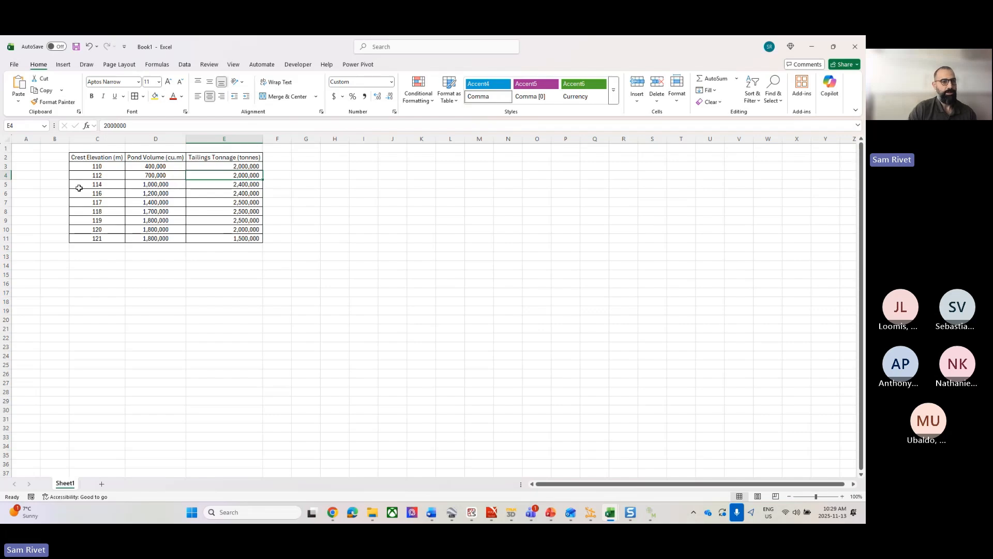
drag(92, 166, 223, 238)
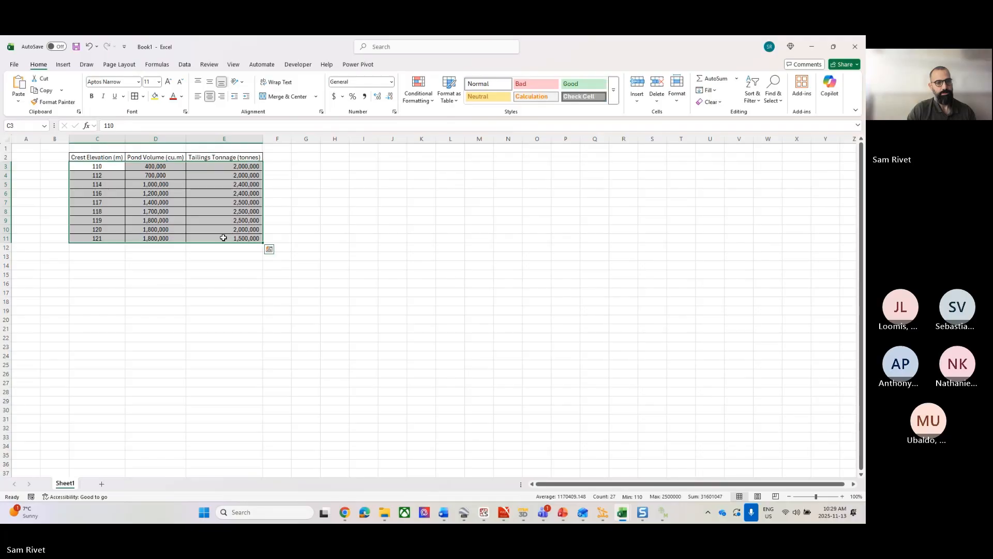
click(260, 403)
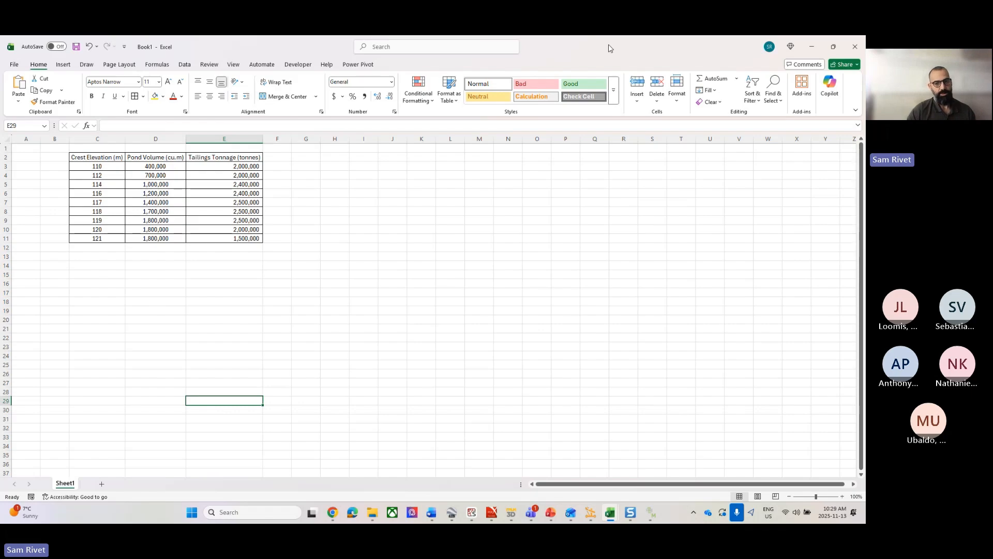
click(109, 169)
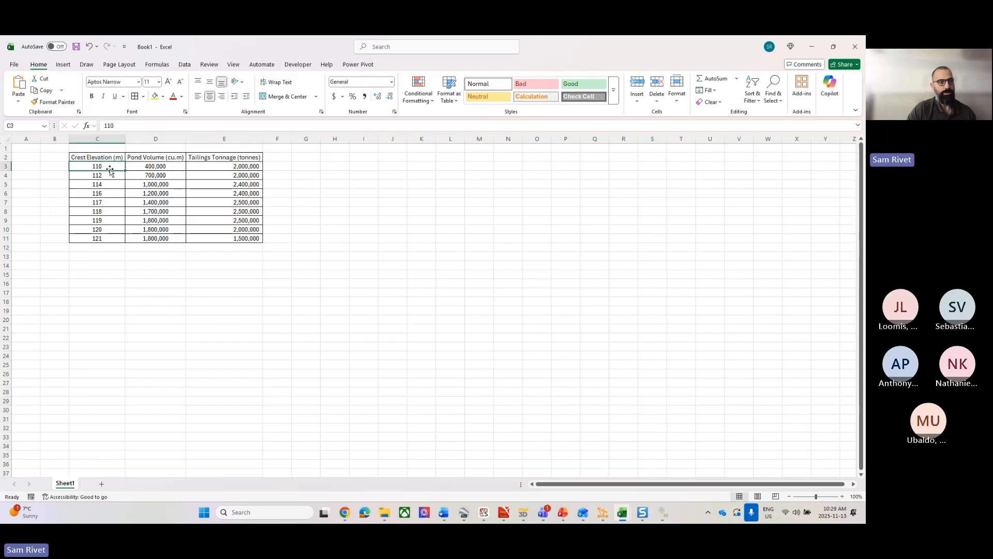
click(210, 166)
click(164, 169)
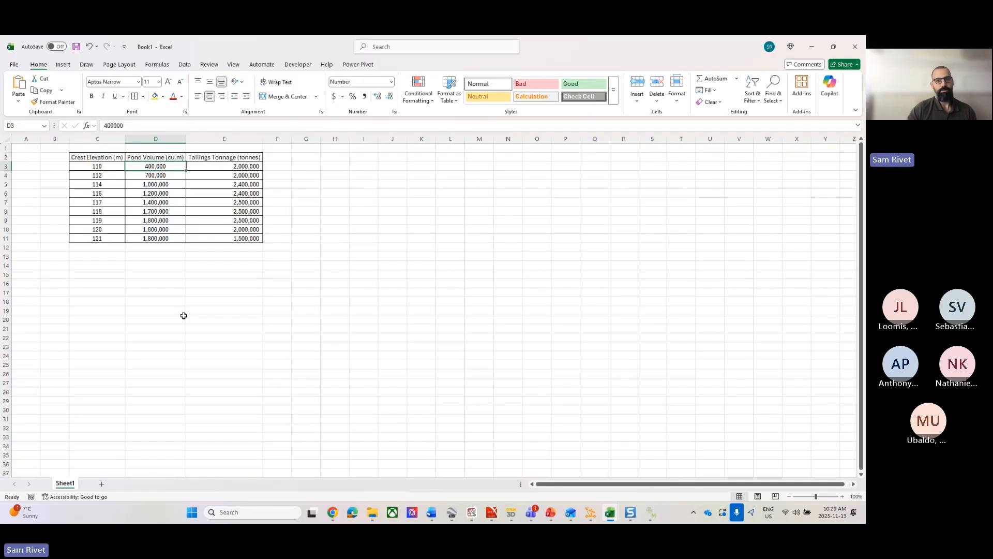
Switch to Muk3D and set up a centerline-drawn dam named dam with 115 m crest elevation, 20 m crest width, and left slope 4, right slope 2.
key(alt+Tab)
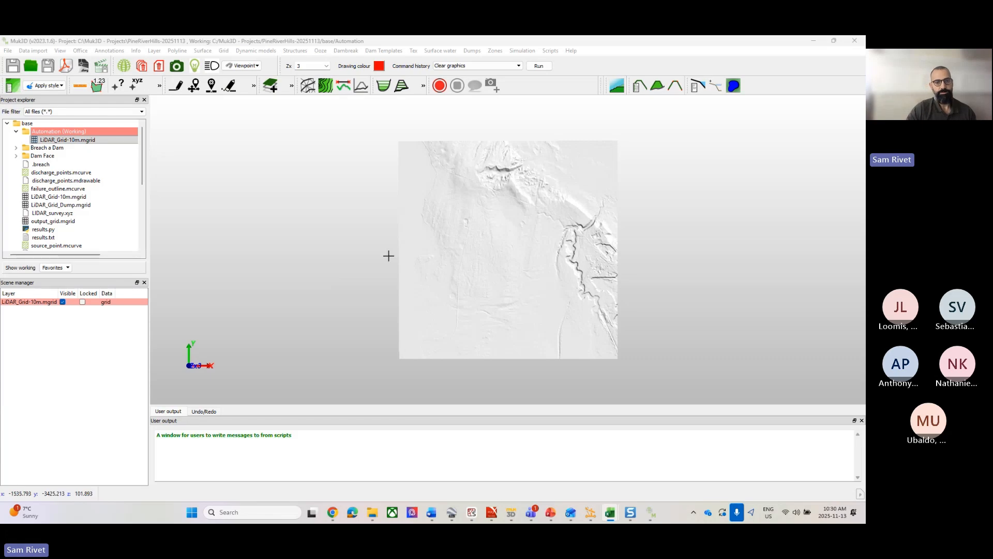
scroll(501, 220, up, 3)
middle_drag(504, 228, 447, 227)
scroll(457, 229, down, 3)
scroll(448, 226, up, 1)
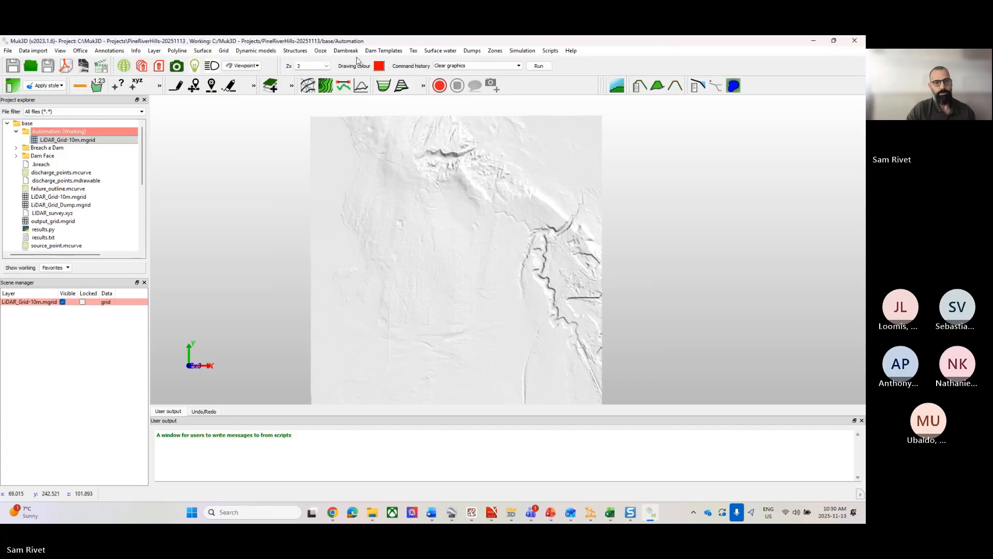
middle_drag(448, 255, 417, 231)
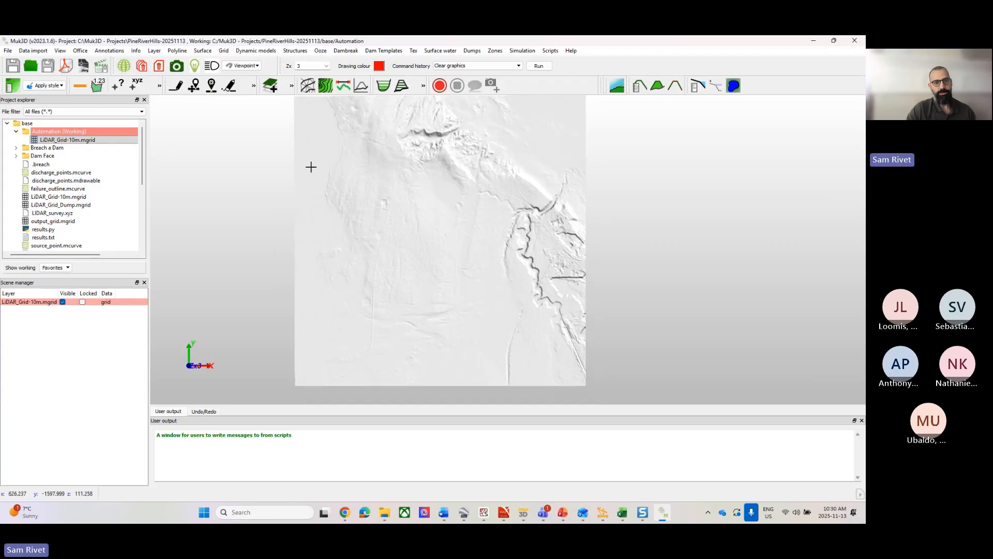
click(295, 50)
mouse_move(305, 61)
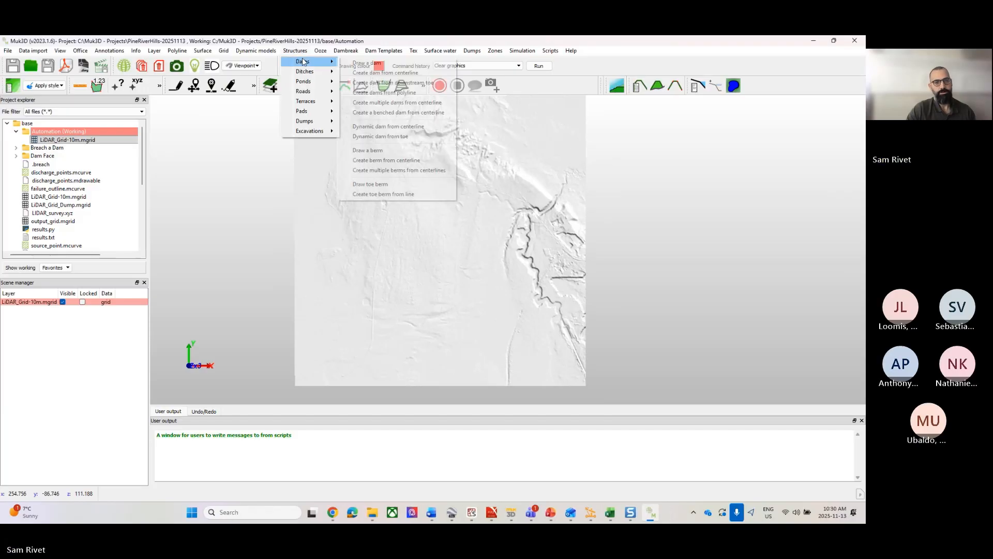
click(378, 63)
click(457, 226)
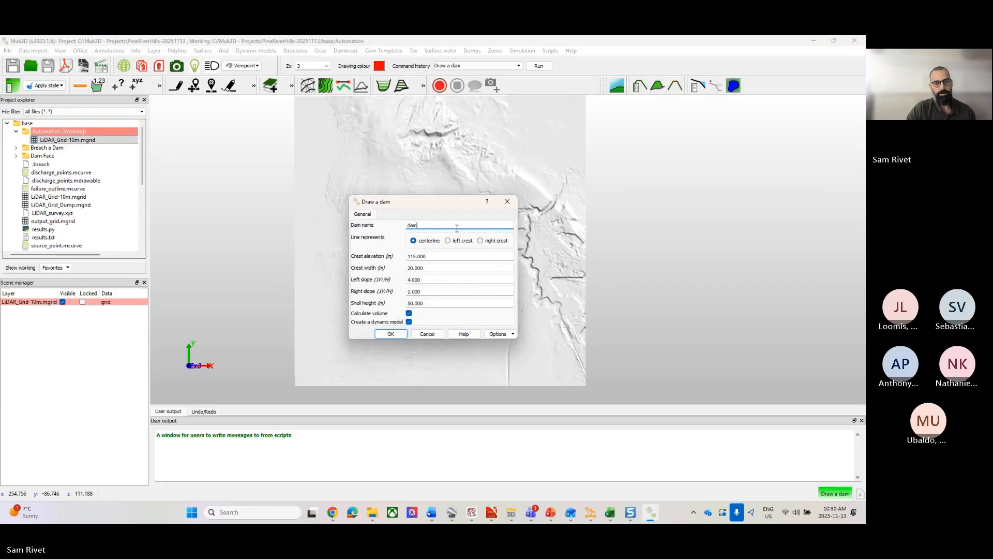
double_click(432, 270)
double_click(425, 280)
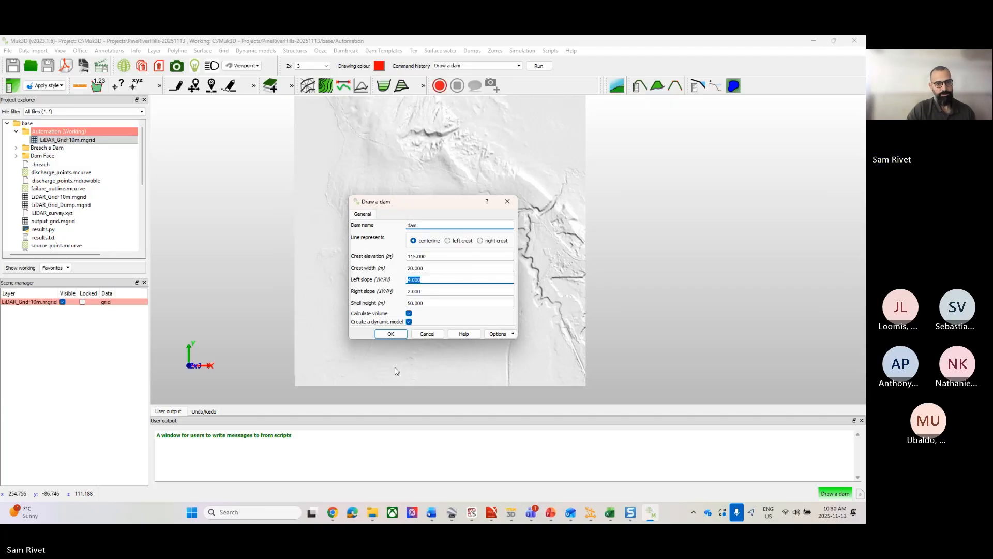
click(391, 334)
Pick the LiDAR grid as base and draw an open multi-segment dam centerline around the north, east and south of the basin.
click(439, 212)
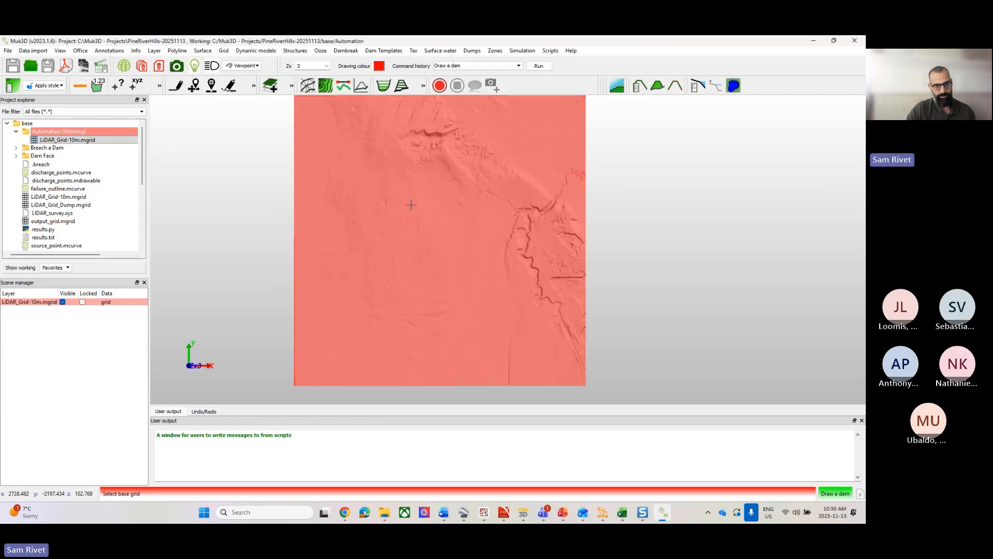
click(419, 218)
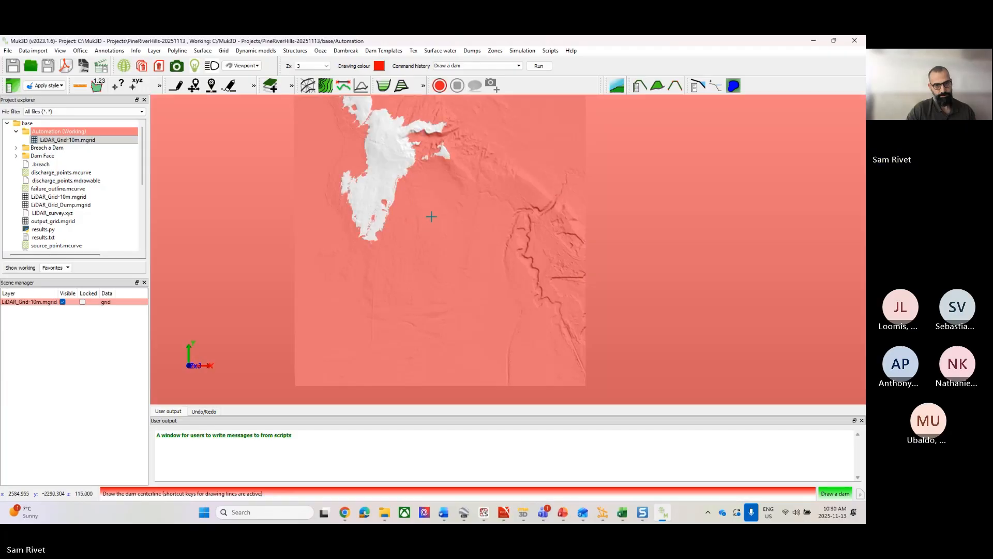
scroll(421, 164, up, 2)
scroll(421, 164, up, 1)
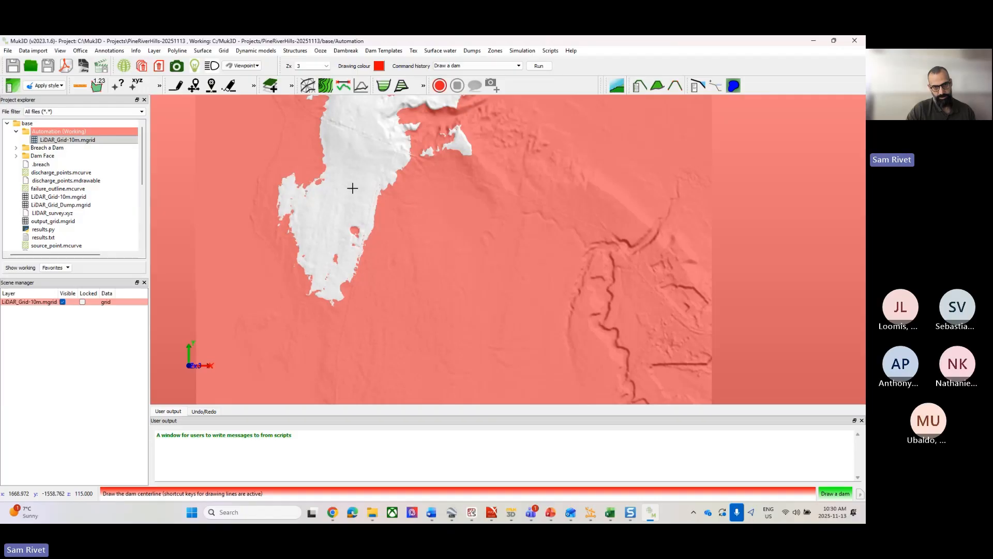
click(388, 164)
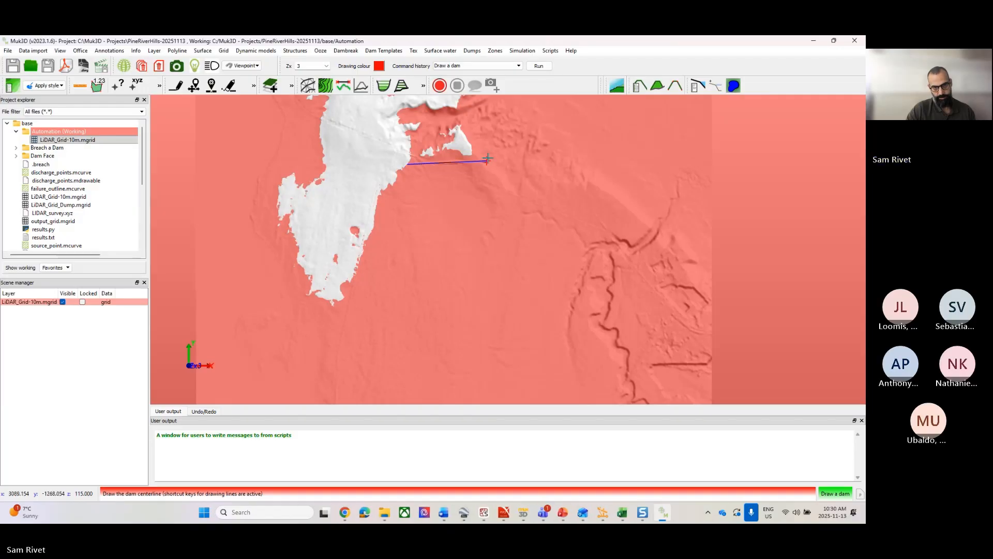
click(505, 154)
click(528, 224)
click(504, 321)
click(420, 352)
click(354, 330)
click(348, 312)
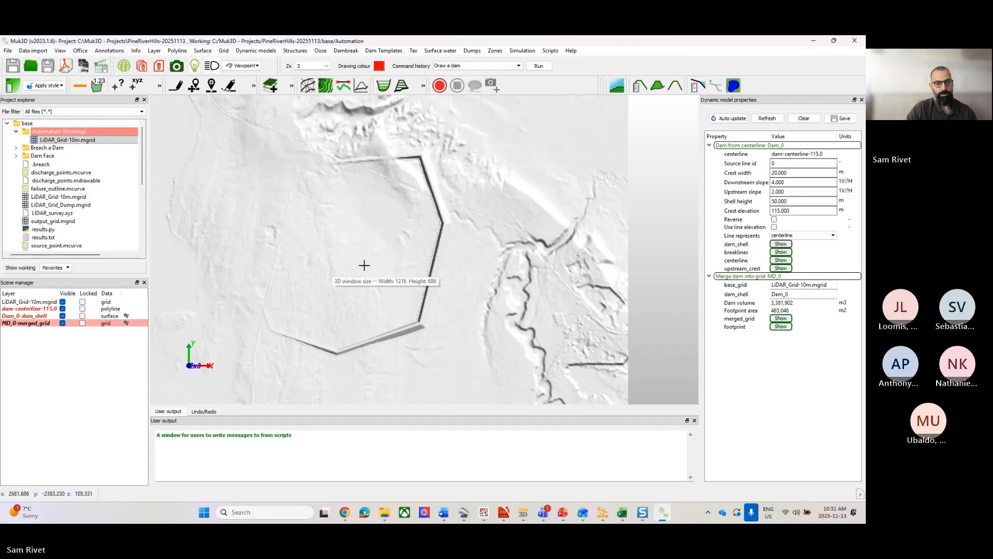
Unload the Dam_0-dam_shell and MD_0-merged_grid layers from the scene, keeping the centerline and the LiDAR grid.
scroll(362, 265, up, 5)
scroll(397, 259, down, 3)
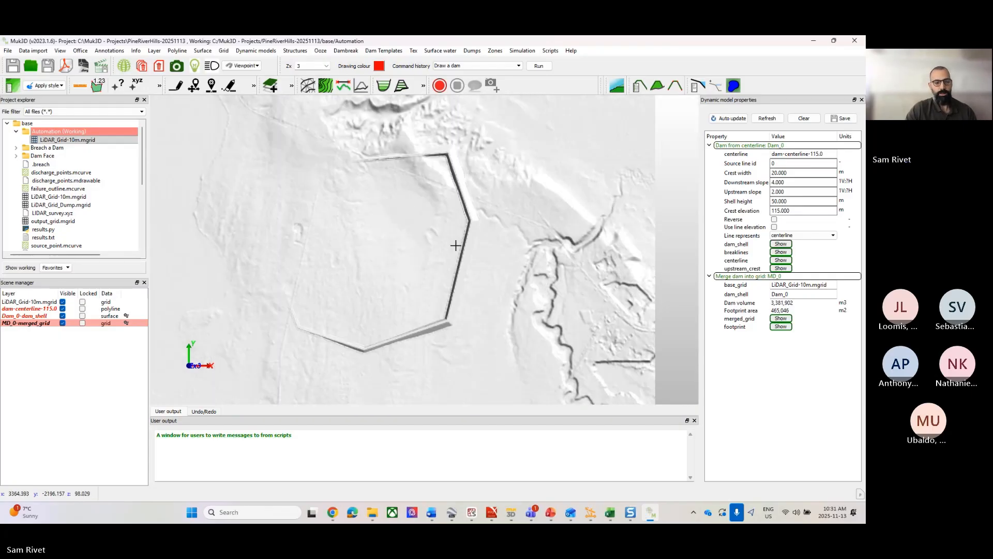
click(32, 309)
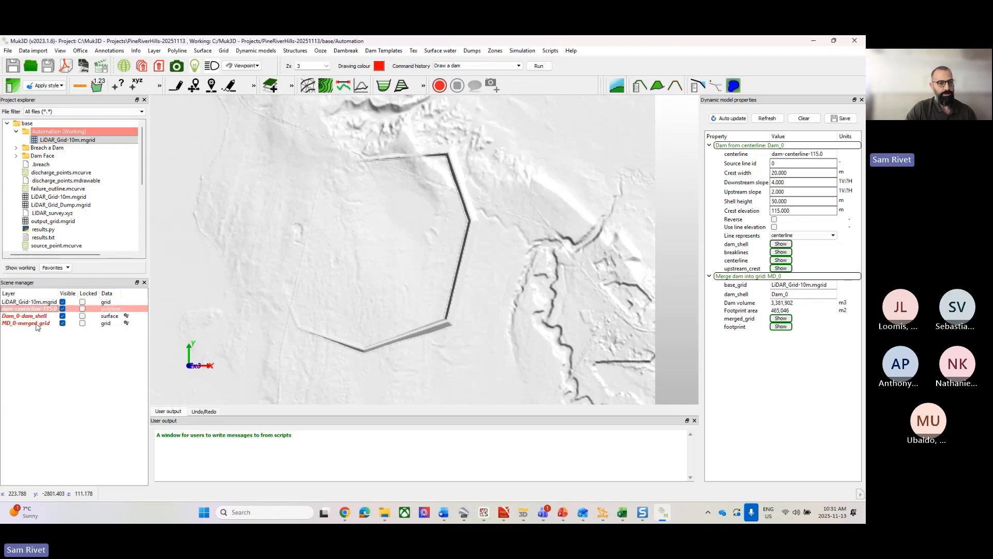
drag(36, 326, 37, 319)
right_click(34, 316)
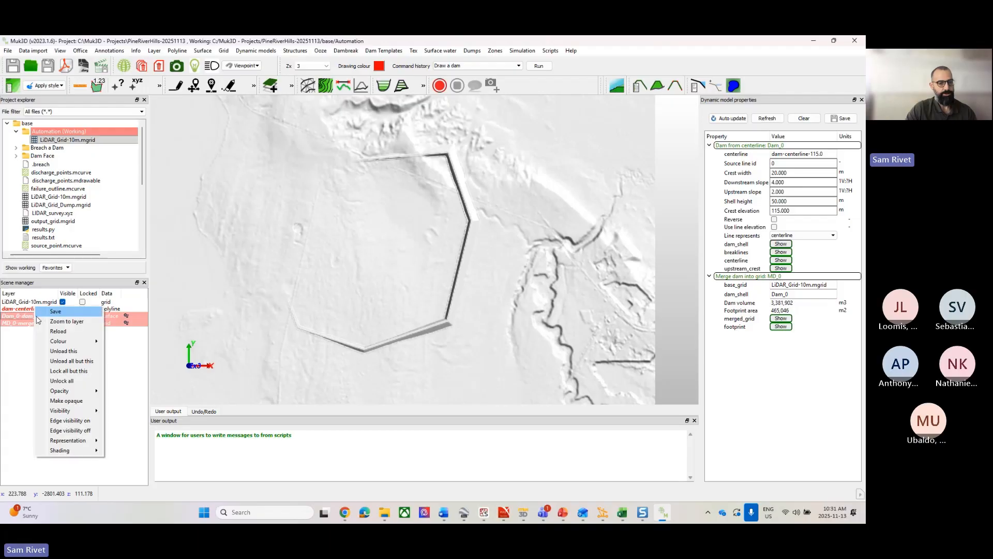
click(57, 352)
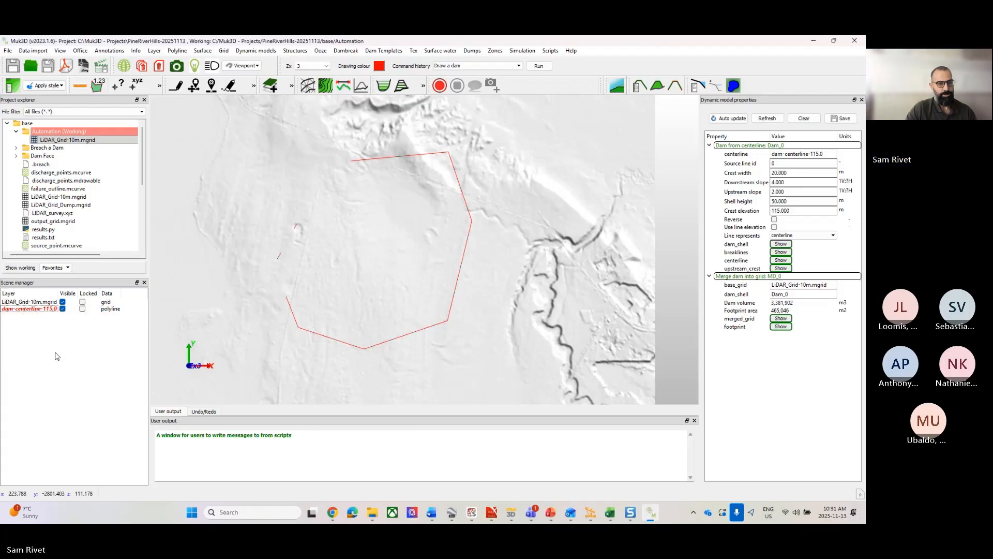
Save the centerline layer as dam-centerline-115.0 in Muk3D Curve format and close the dynamic model properties.
click(34, 311)
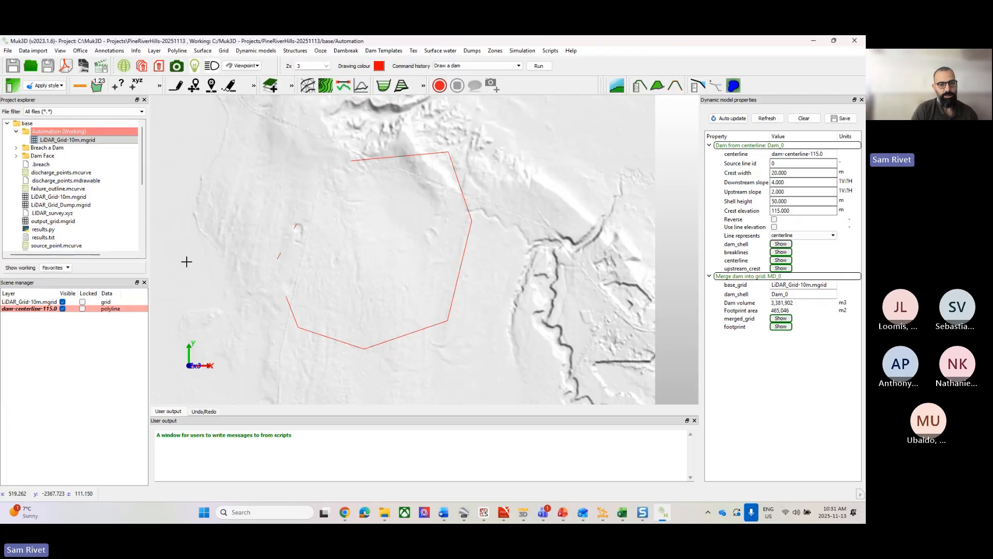
right_click(42, 308)
click(68, 308)
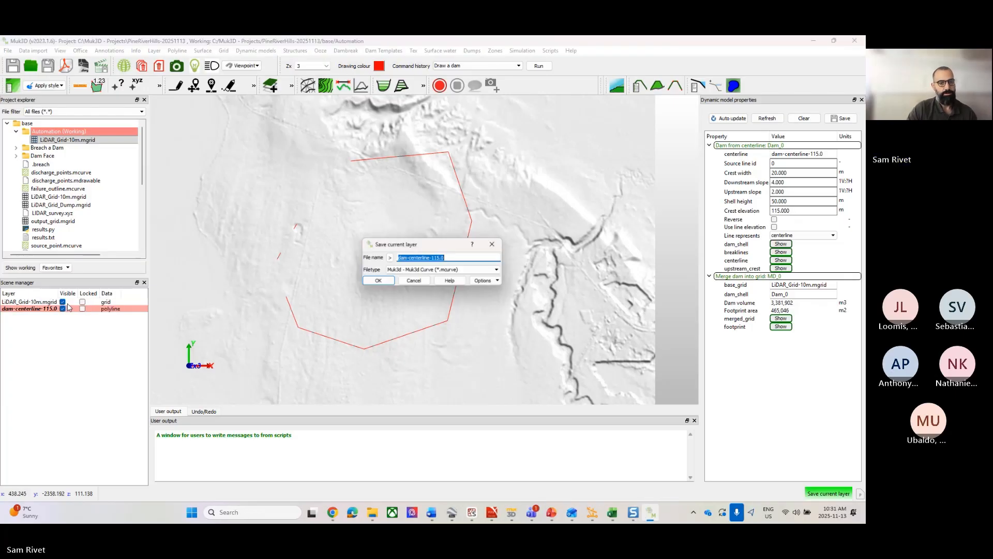
click(378, 282)
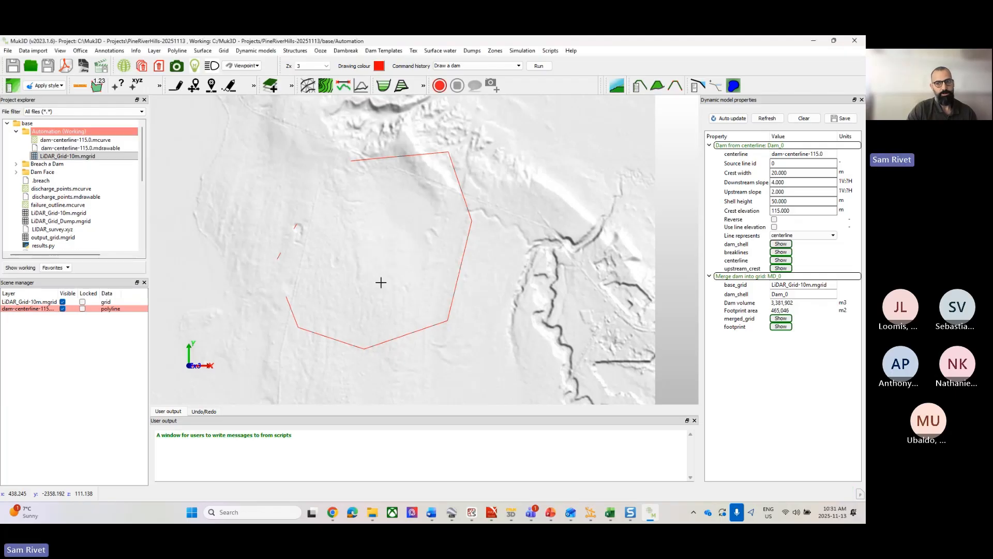
click(861, 99)
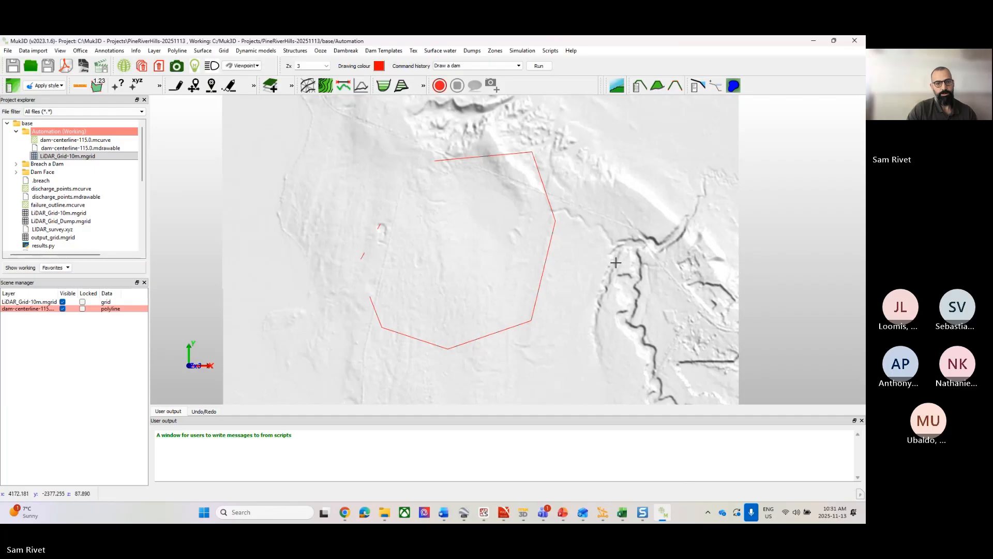
scroll(414, 268, up, 2)
scroll(538, 286, down, 3)
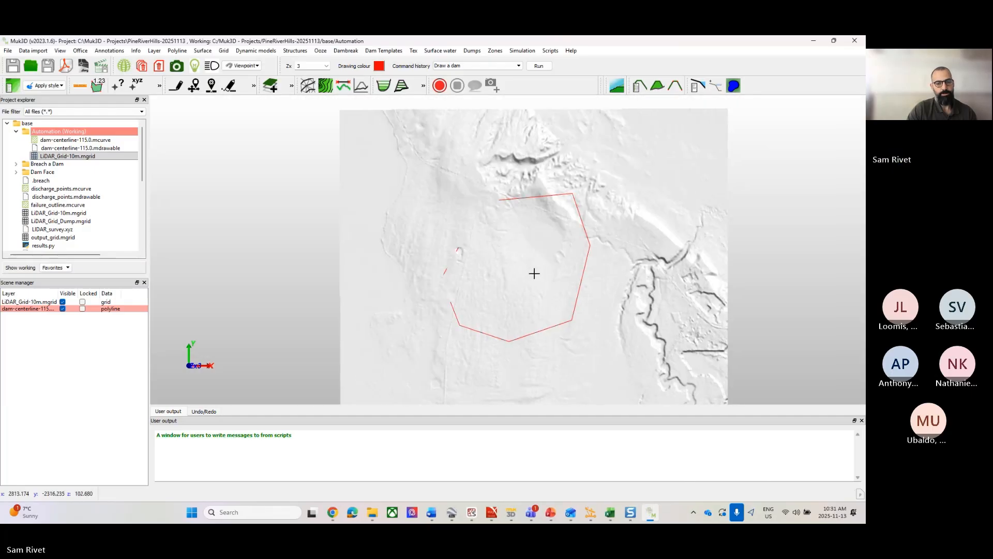
middle_drag(534, 273, 477, 262)
scroll(477, 263, up, 1)
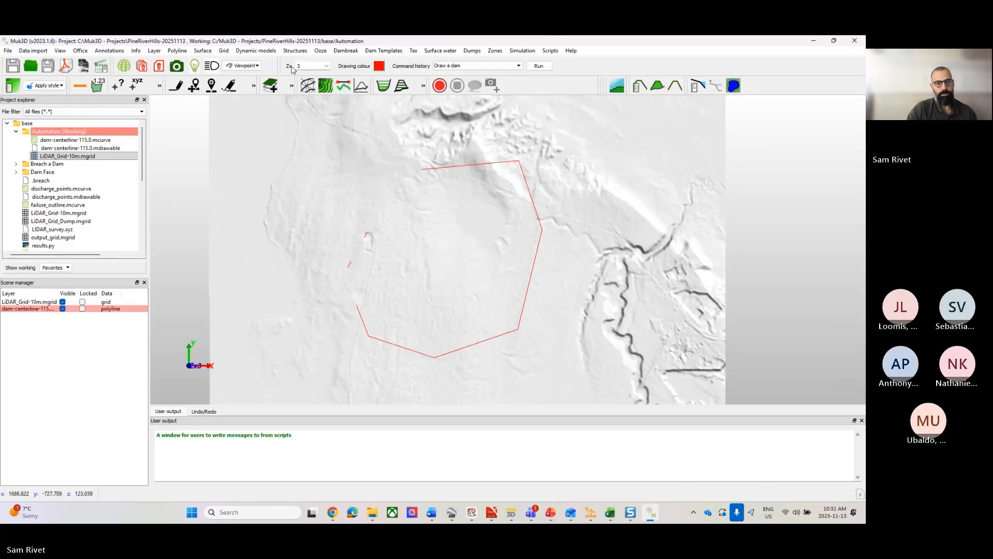
Create a fixed width centerline dam profile named CL with downstream slope 4 and upstream slope 2.
click(381, 51)
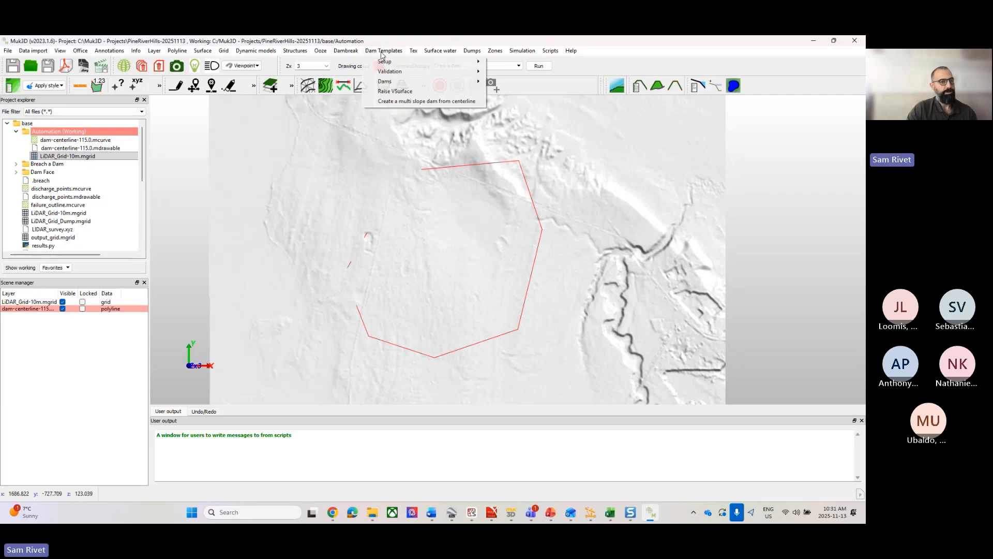
mouse_move(382, 63)
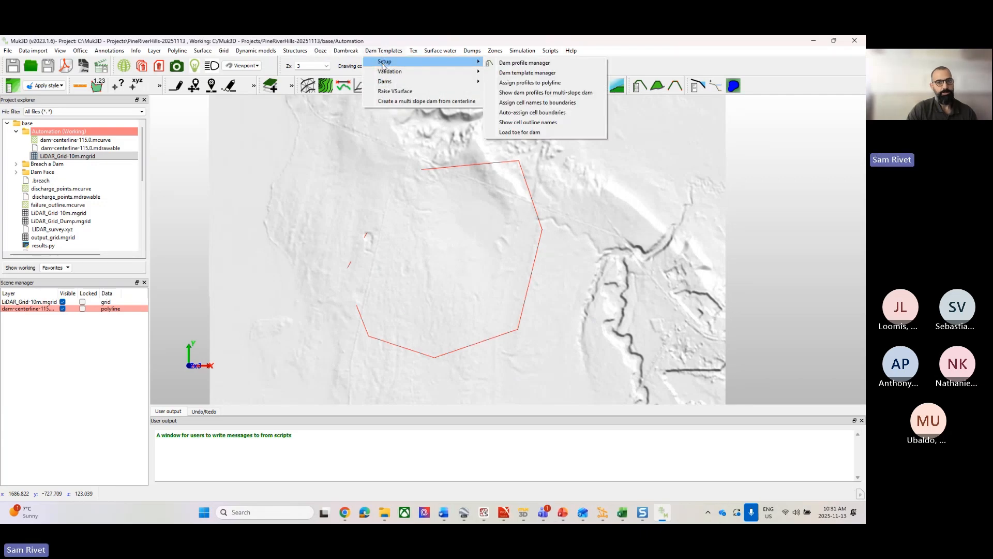
click(519, 63)
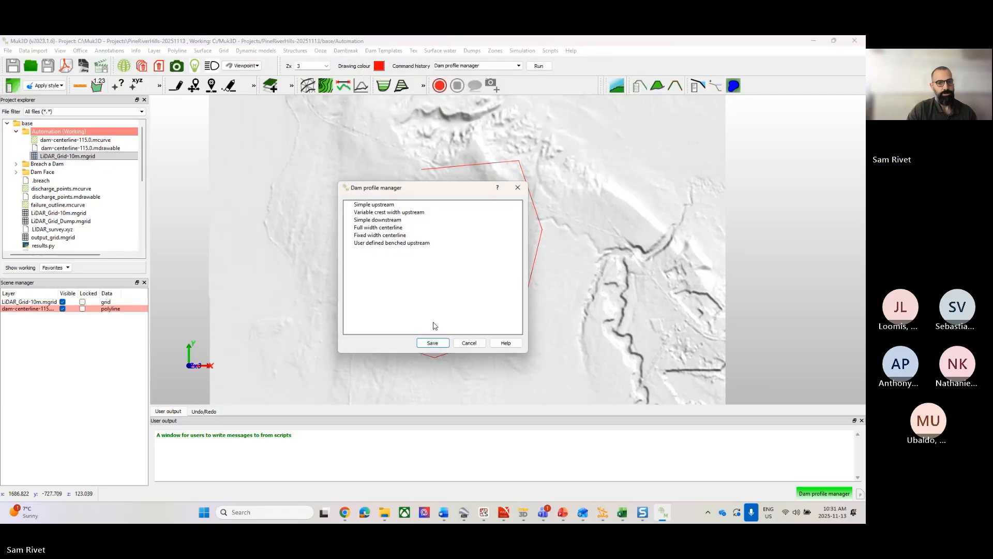
click(368, 236)
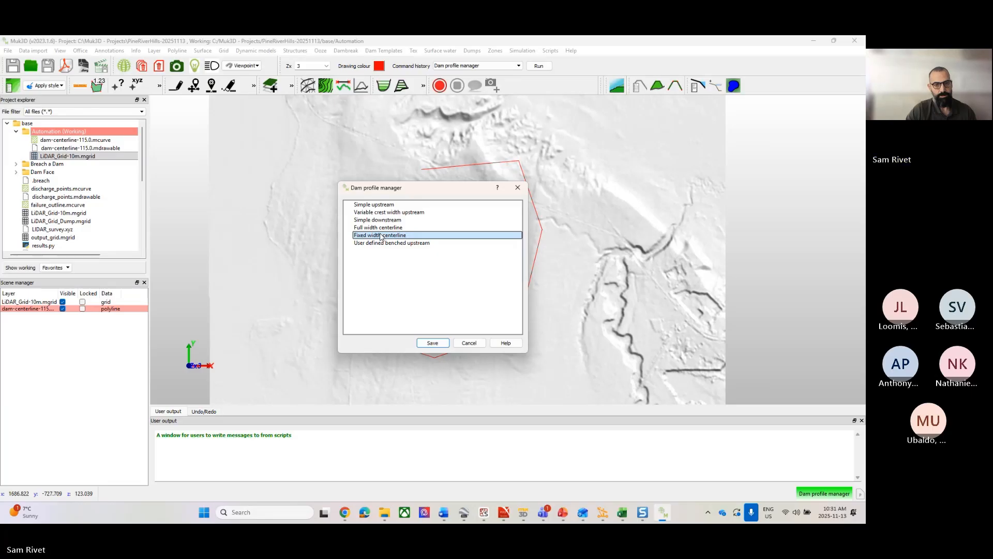
double_click(381, 236)
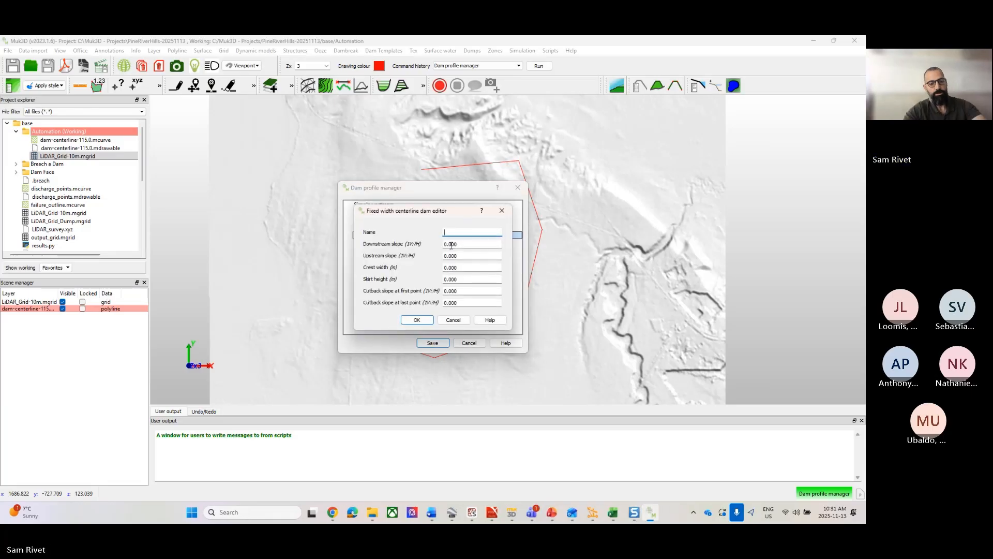
text(CL)
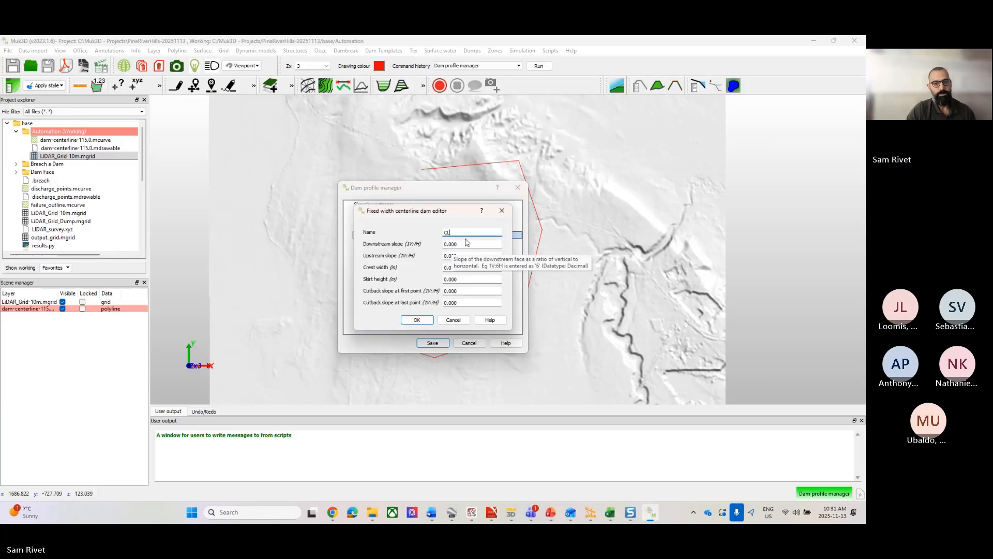
key(Tab)
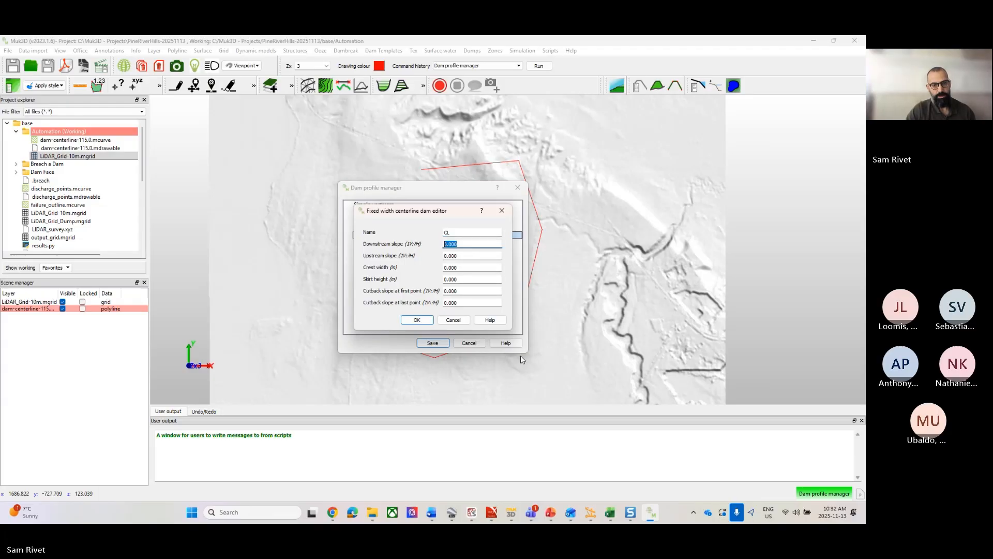
text(4)
key(Tab)
text(2)
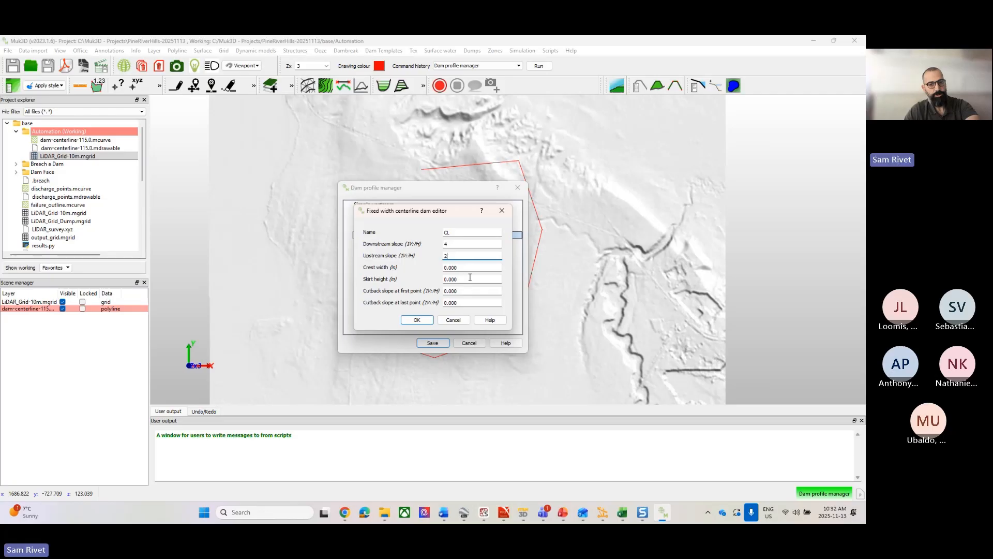
Give the CL profile a crest width of 20 m and a skirt height of 75 m, and save the dam profiles.
key(Tab)
text(3)
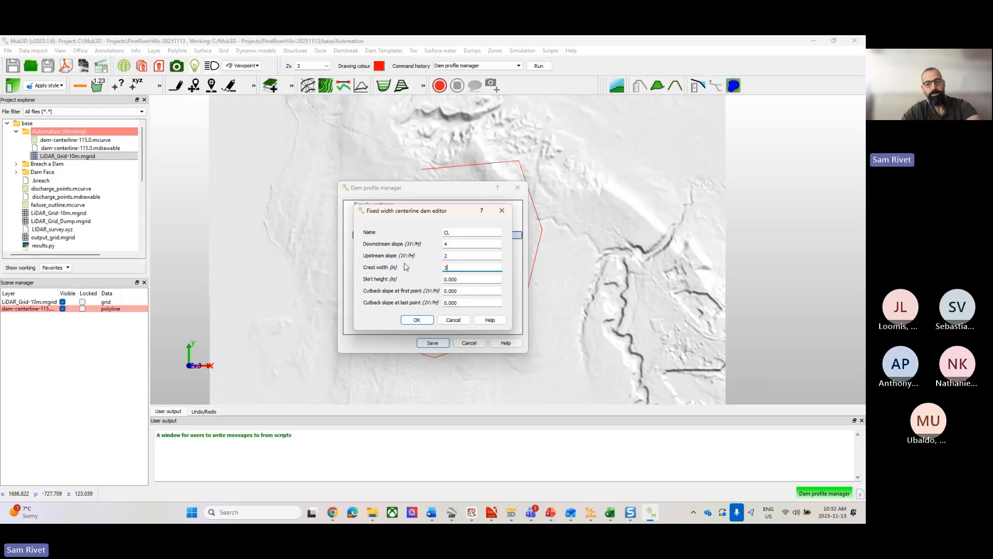
text(20)
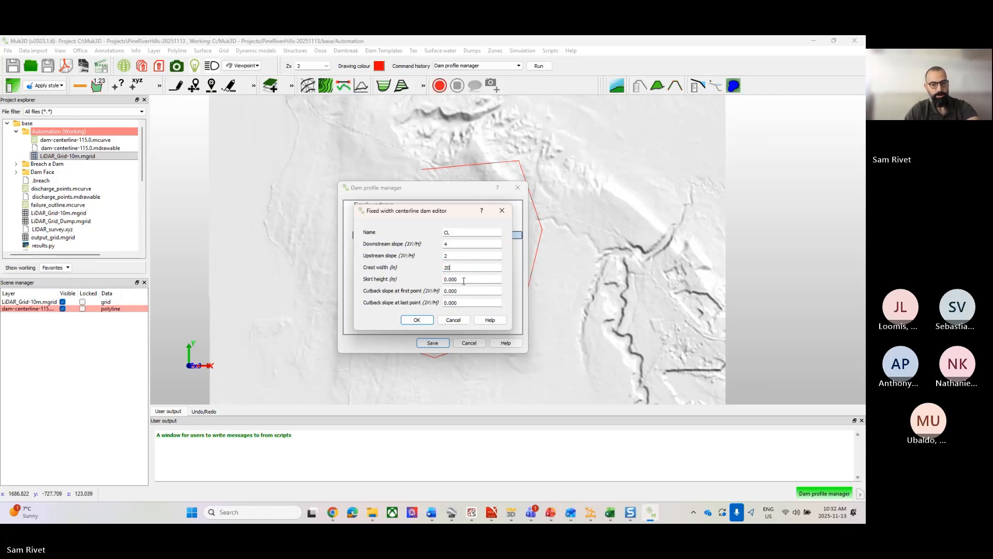
key(Tab)
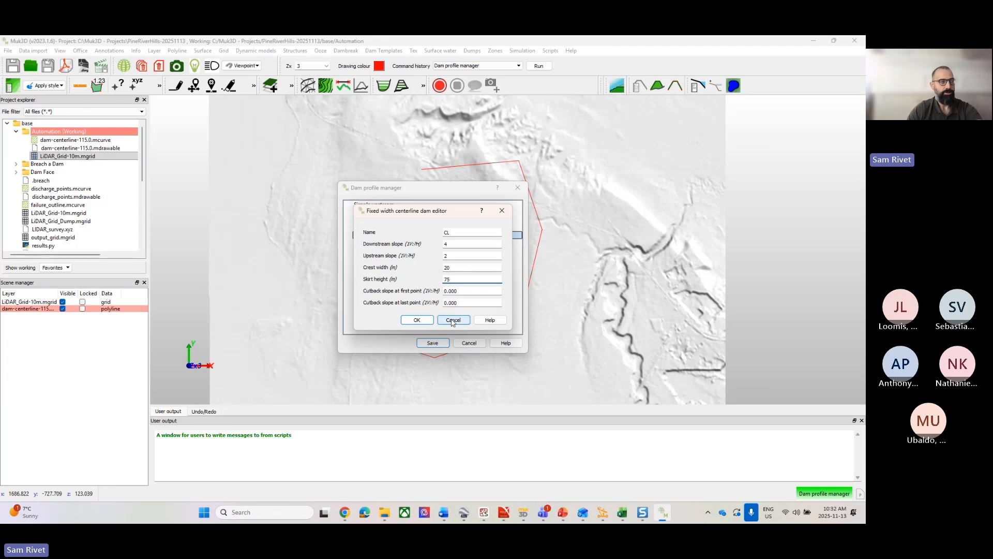
click(416, 320)
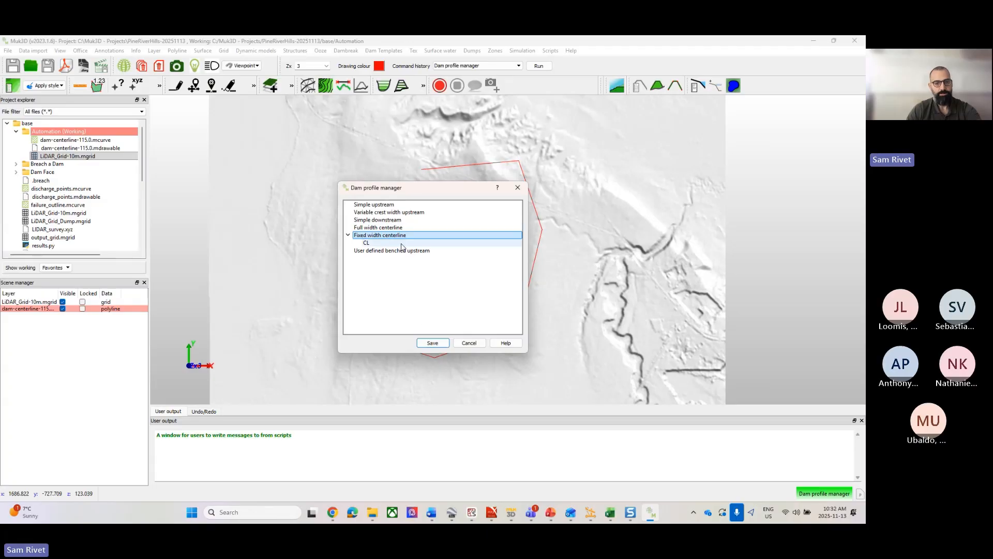
click(432, 342)
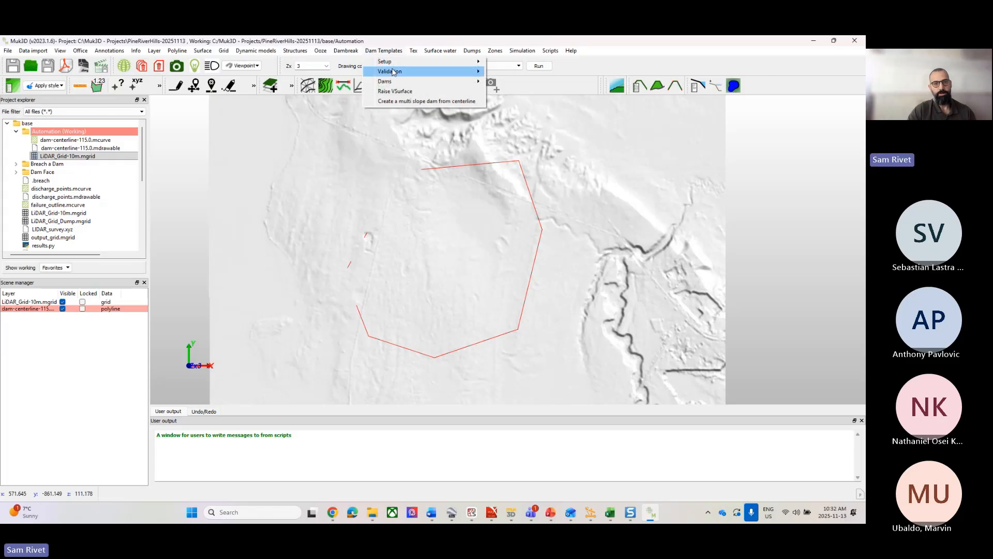
Create a single profile dam template named Centerline with dam-centerline-115.0.mcurve as its reference line.
mouse_move(346, 55)
mouse_move(380, 54)
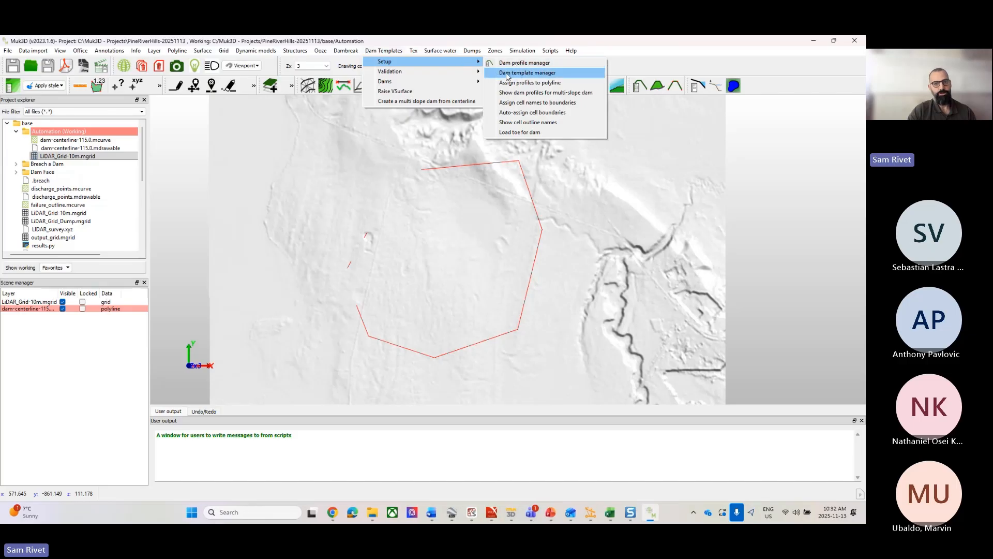
click(529, 73)
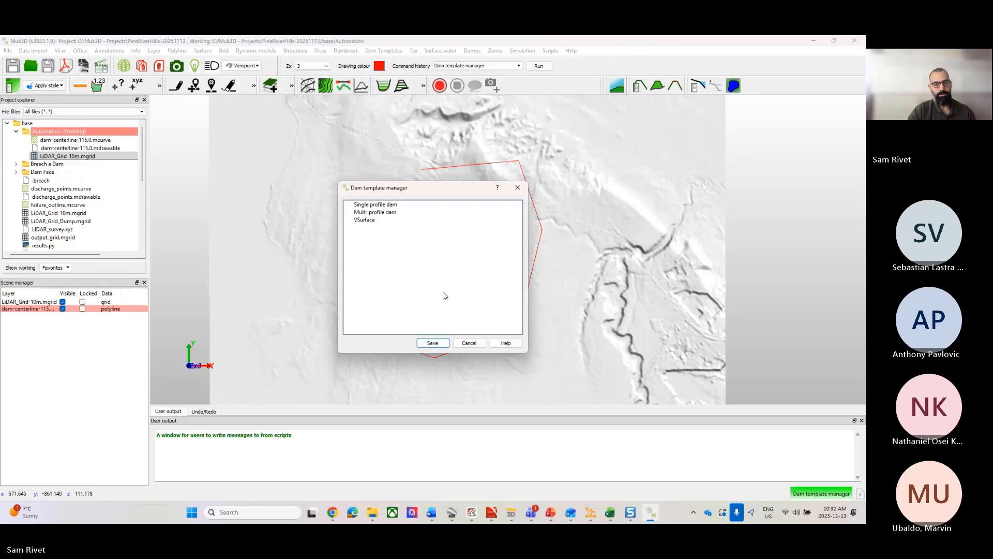
double_click(381, 207)
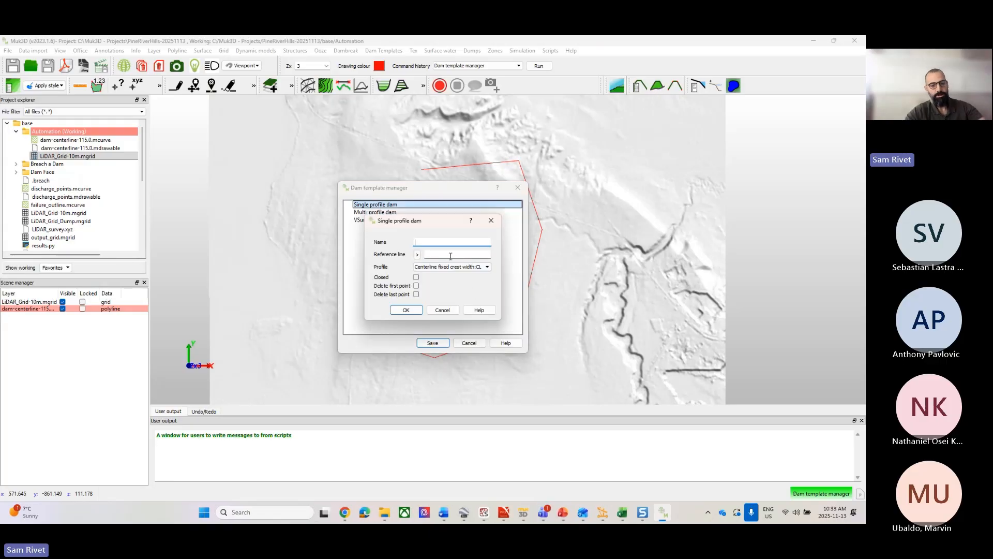
text(Centerline)
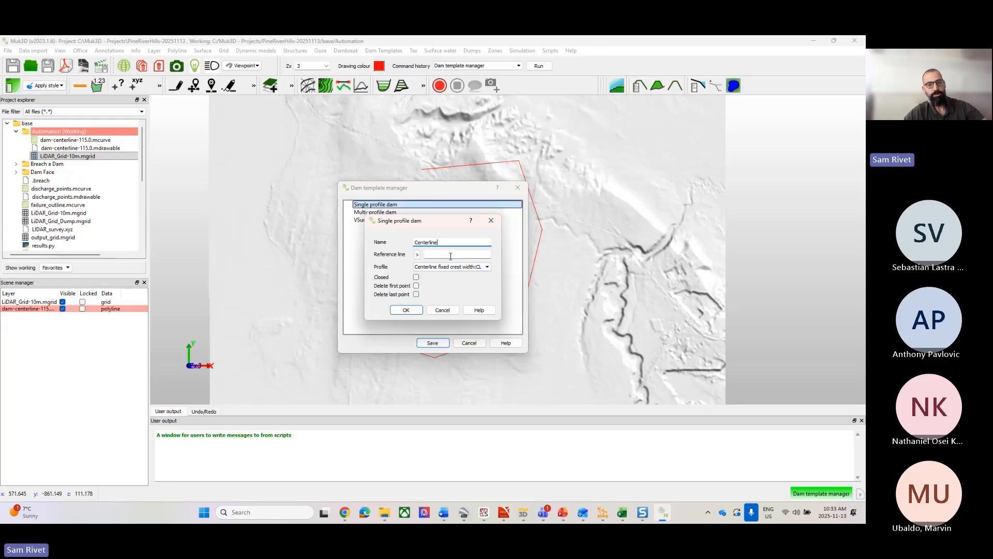
click(451, 256)
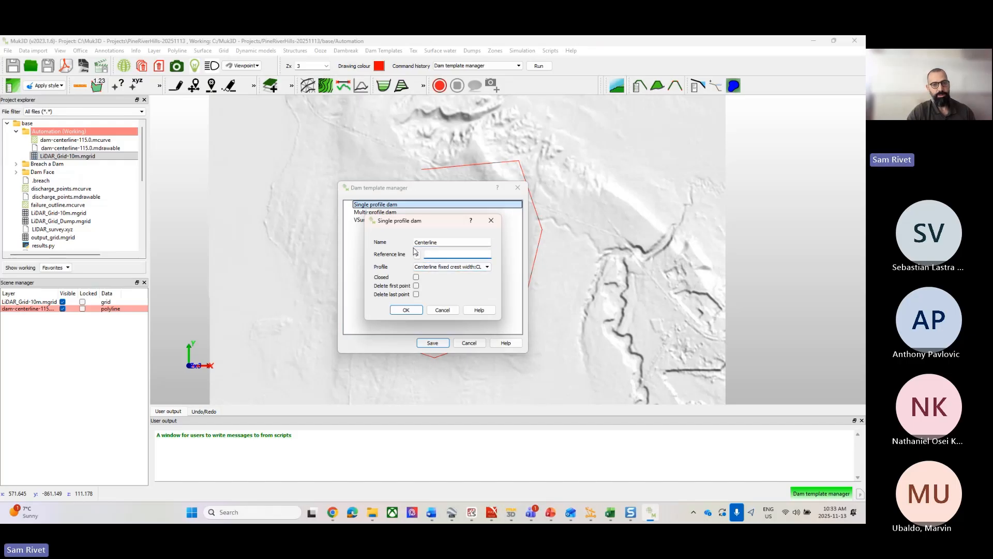
click(417, 254)
double_click(476, 300)
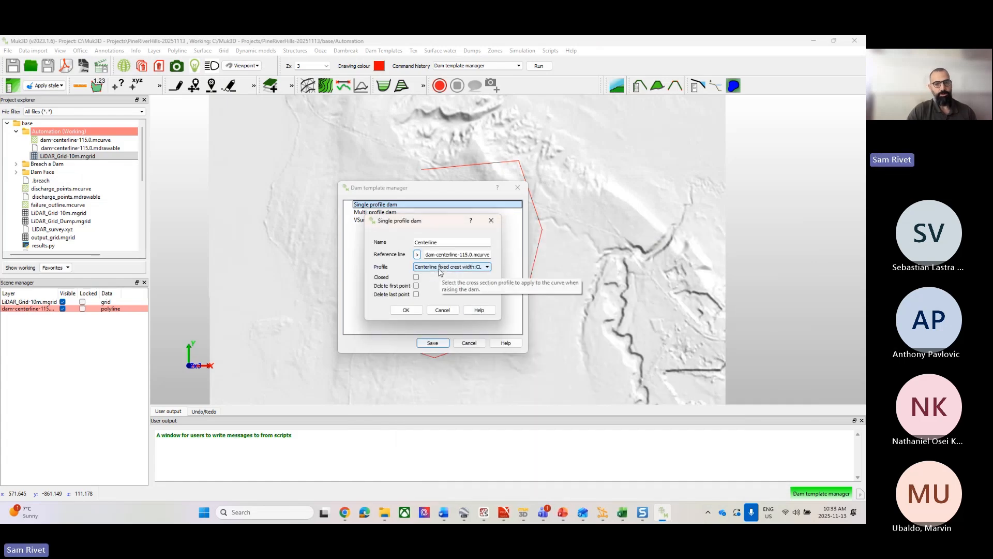
Use the Centerline fixed crest width:CL profile, mark the dam as closed, and save the dam template.
click(440, 271)
click(436, 275)
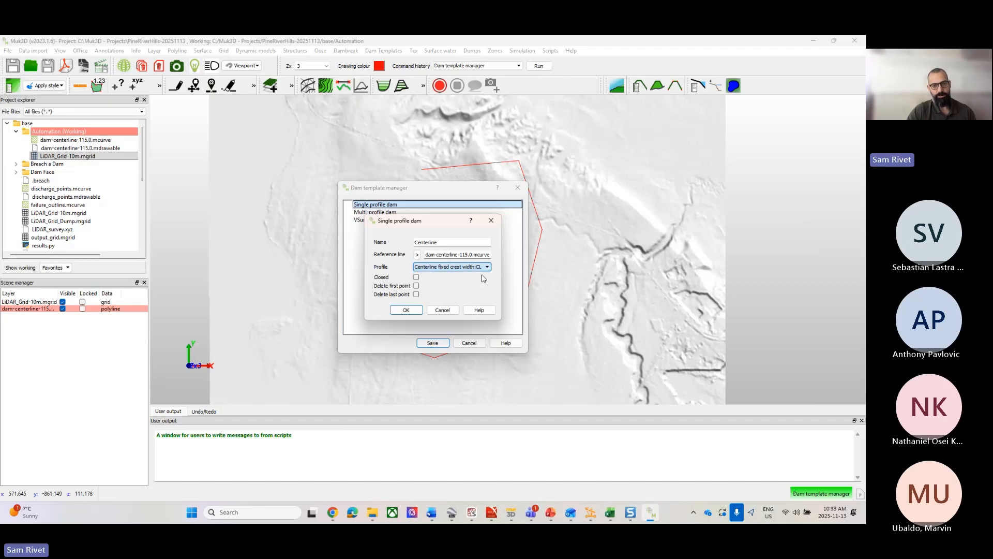
click(415, 278)
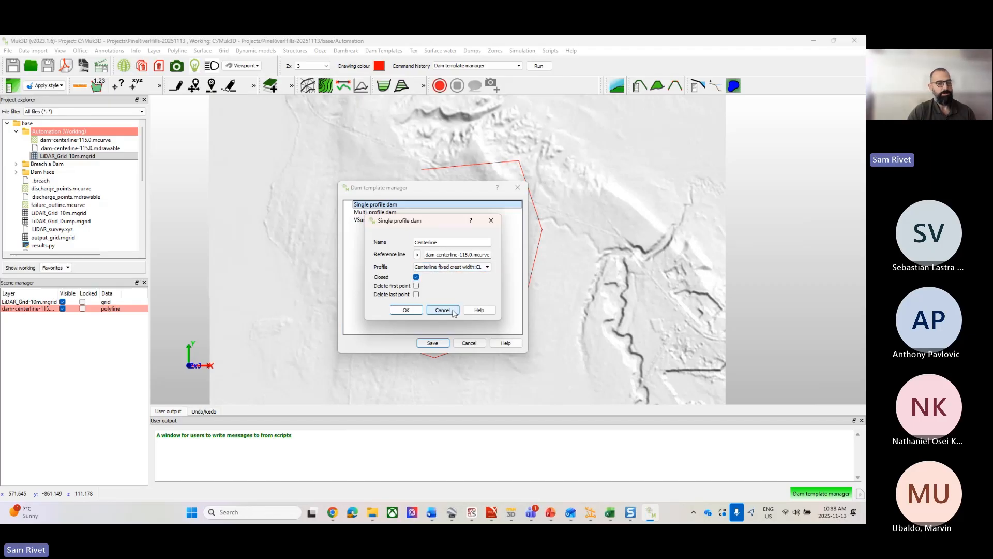
click(406, 311)
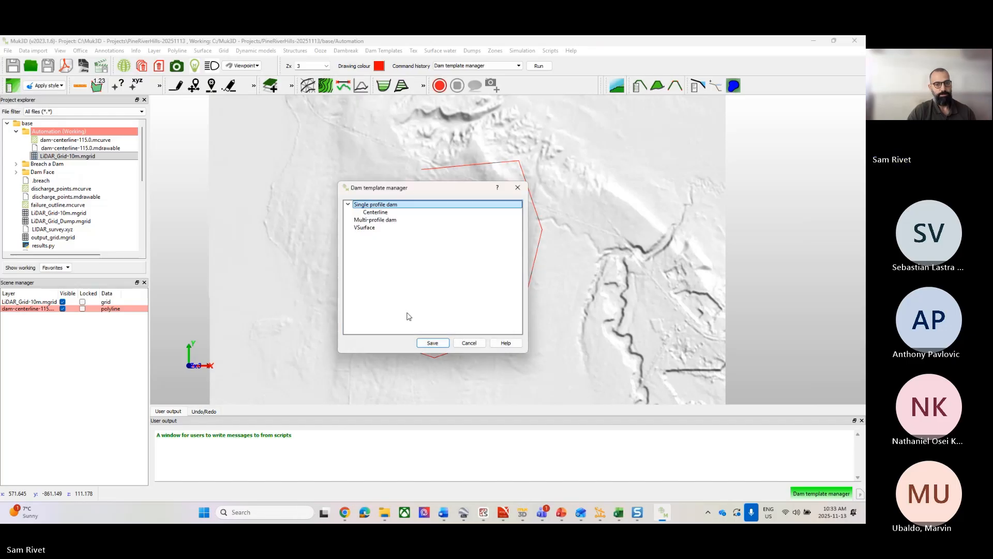
click(429, 344)
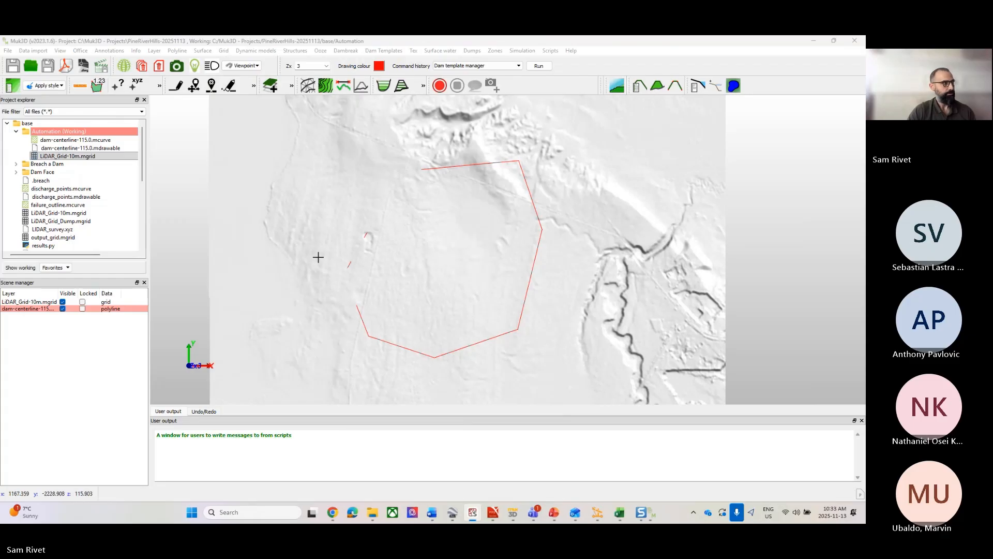
Show the Output log and clear all graphics from the scene.
scroll(558, 237, down, 1)
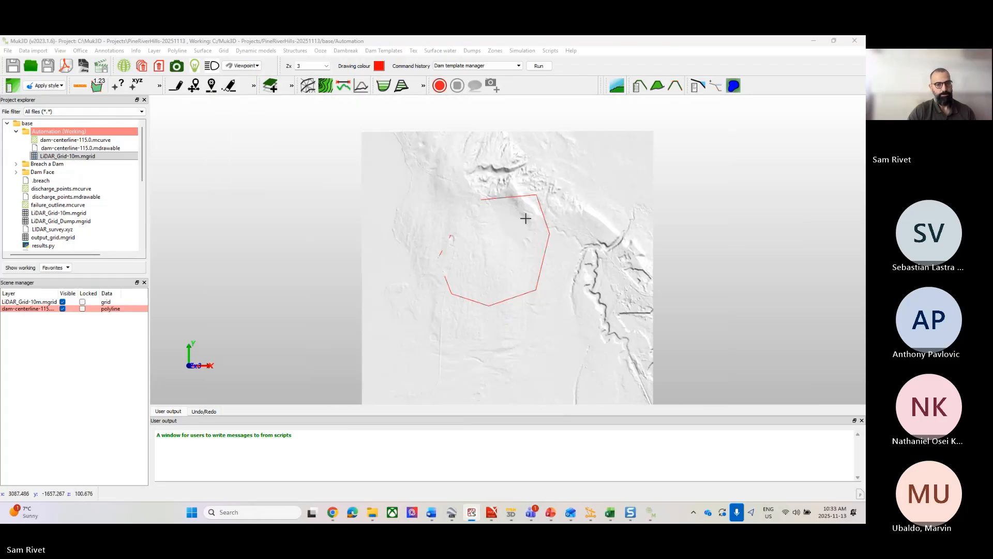
scroll(530, 225, down, 1)
scroll(528, 229, up, 1)
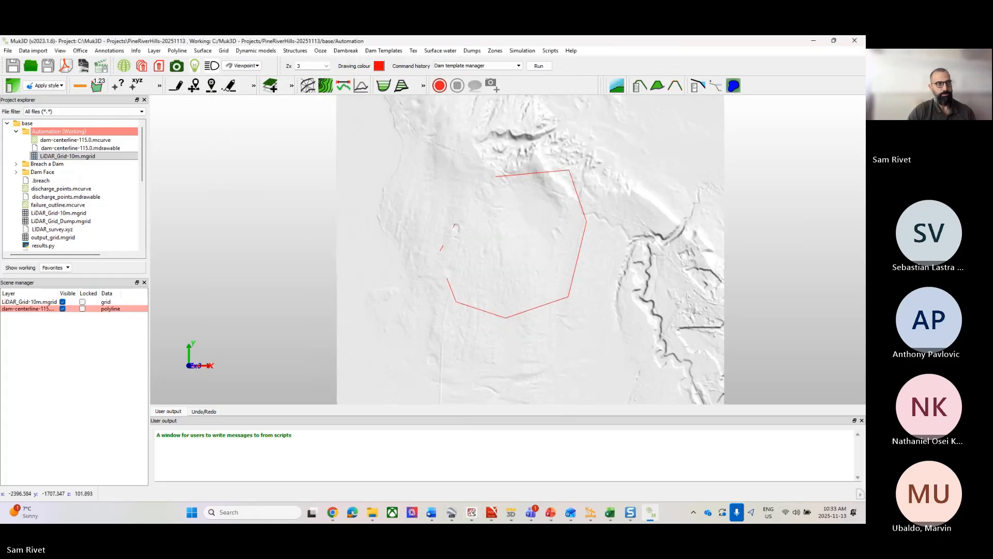
drag(265, 454, 259, 429)
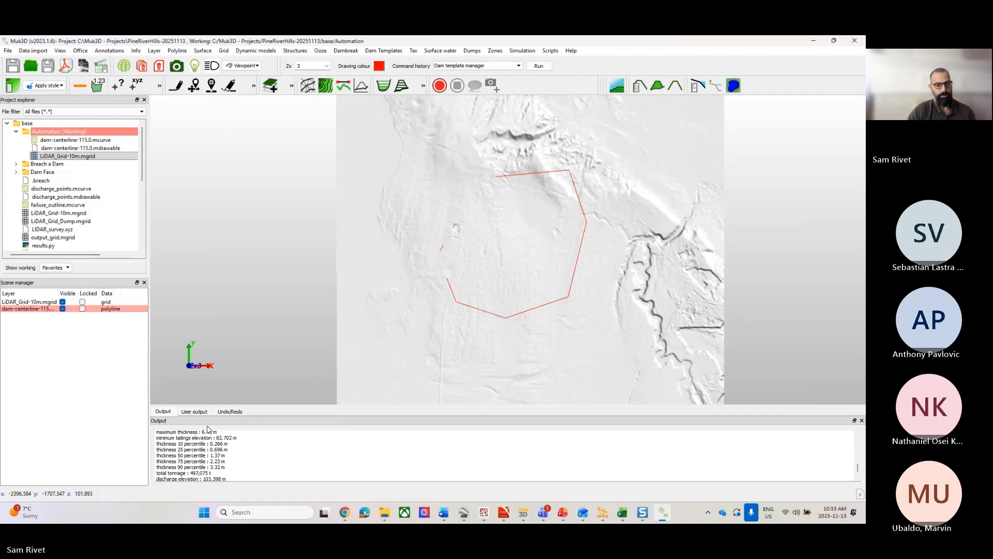
scroll(491, 233, up, 1)
scroll(488, 233, down, 1)
right_click(299, 222)
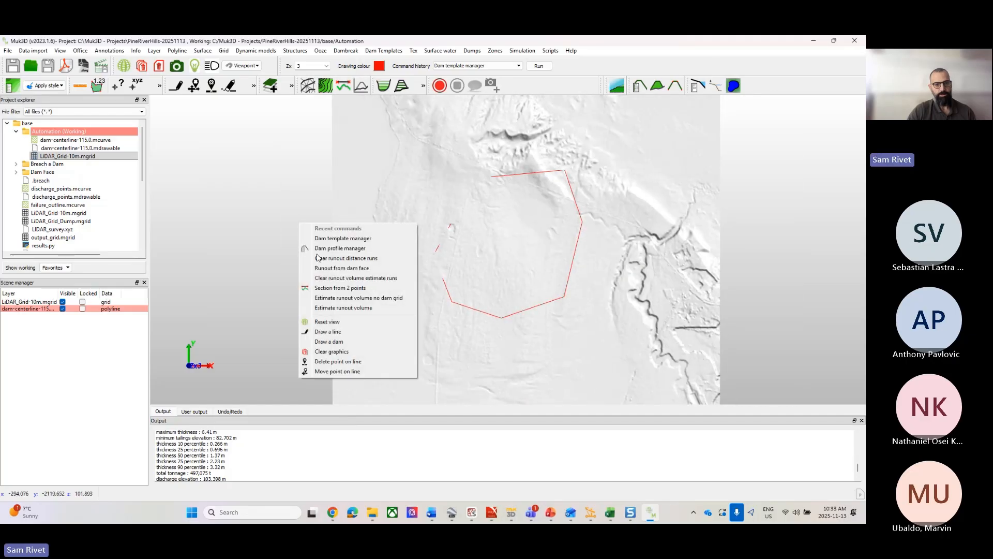
click(328, 352)
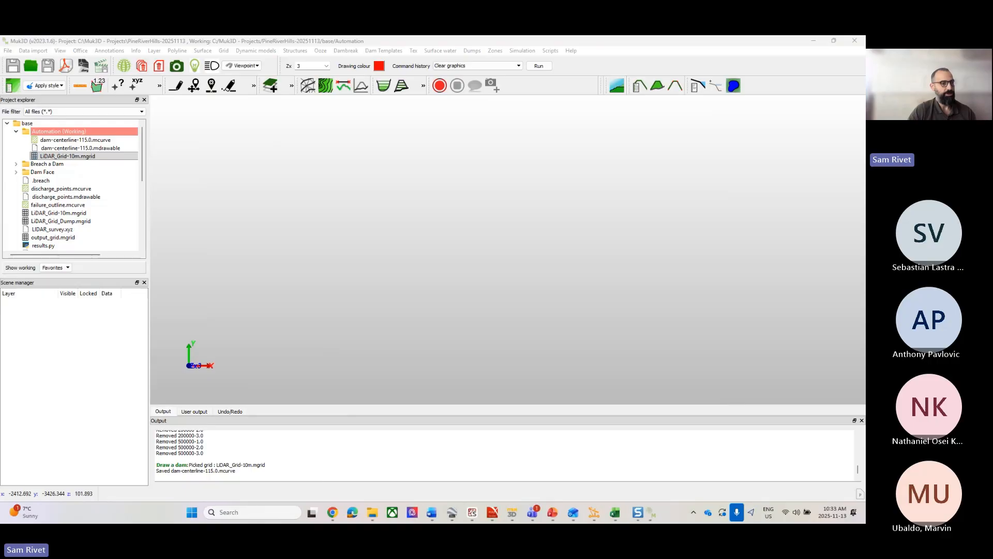
Switch to the Book1 workbook in Excel and review the first stage's crest elevation and pond volume.
key(alt+Tab)
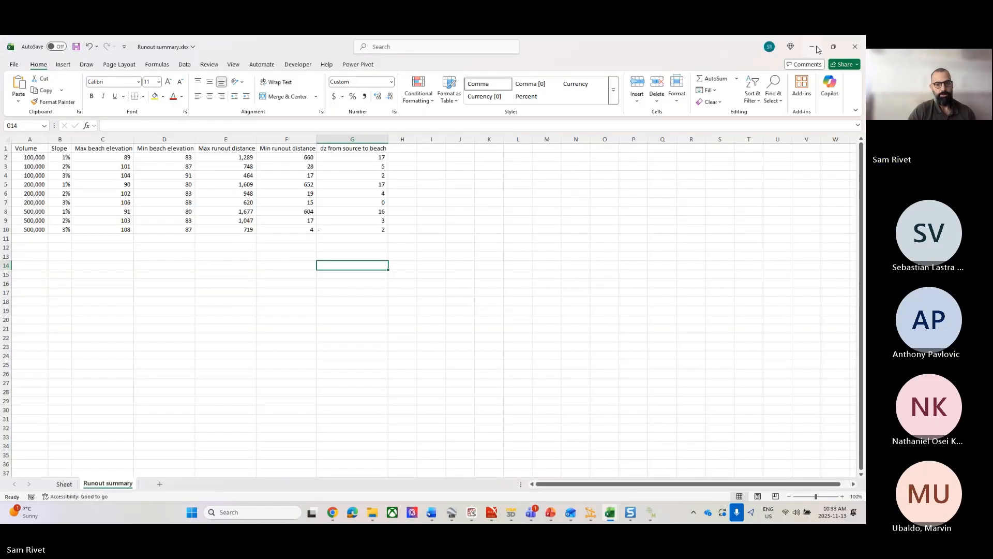
key(alt+Tab)
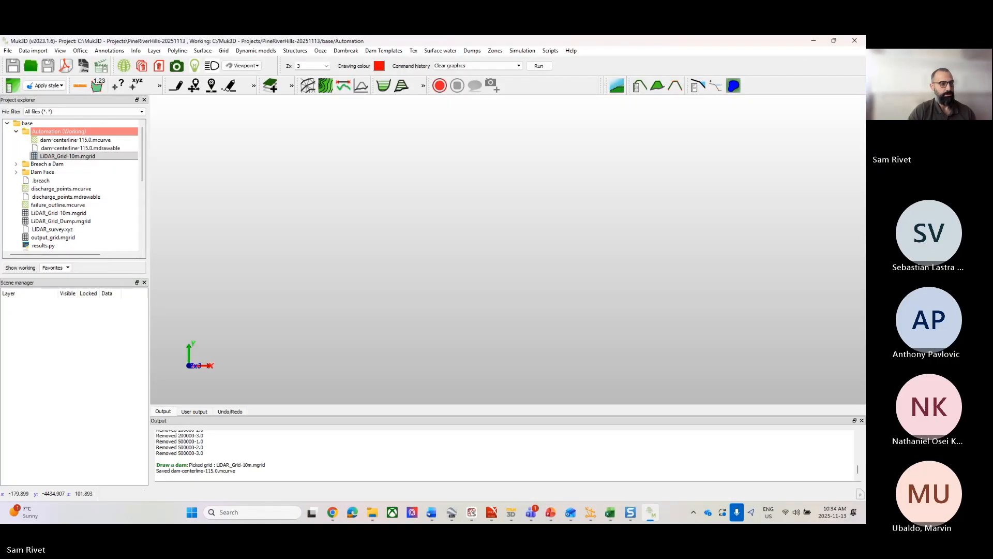
key(alt+Tab)
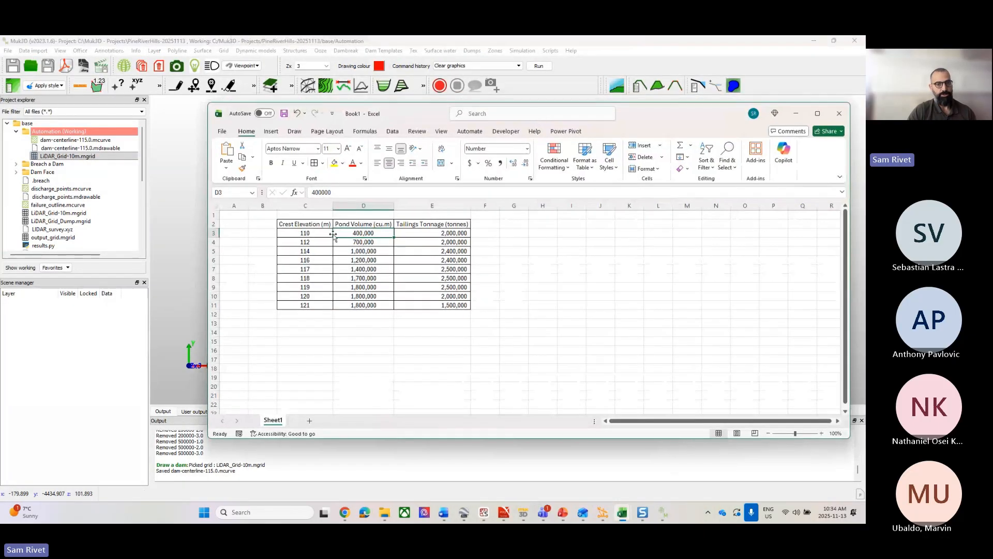
click(303, 236)
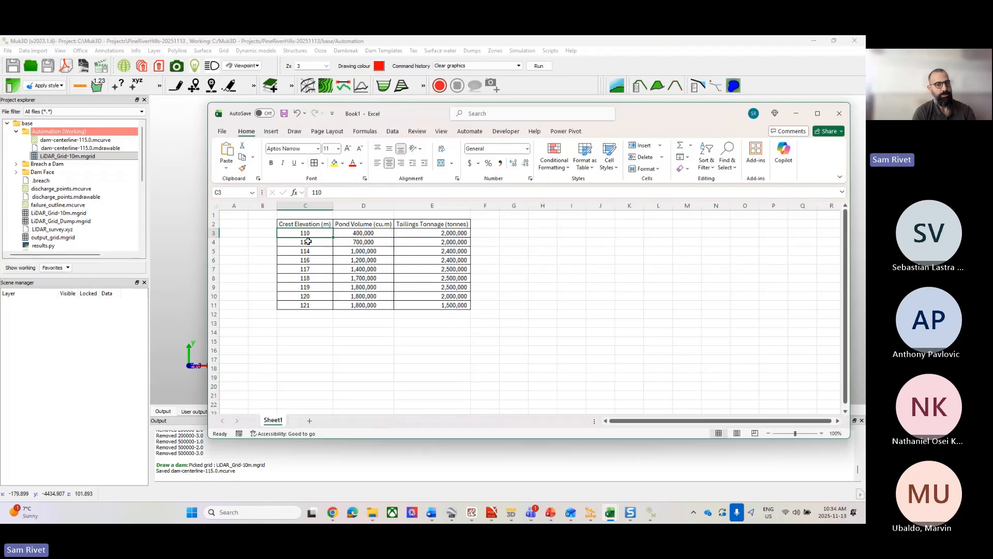
click(362, 234)
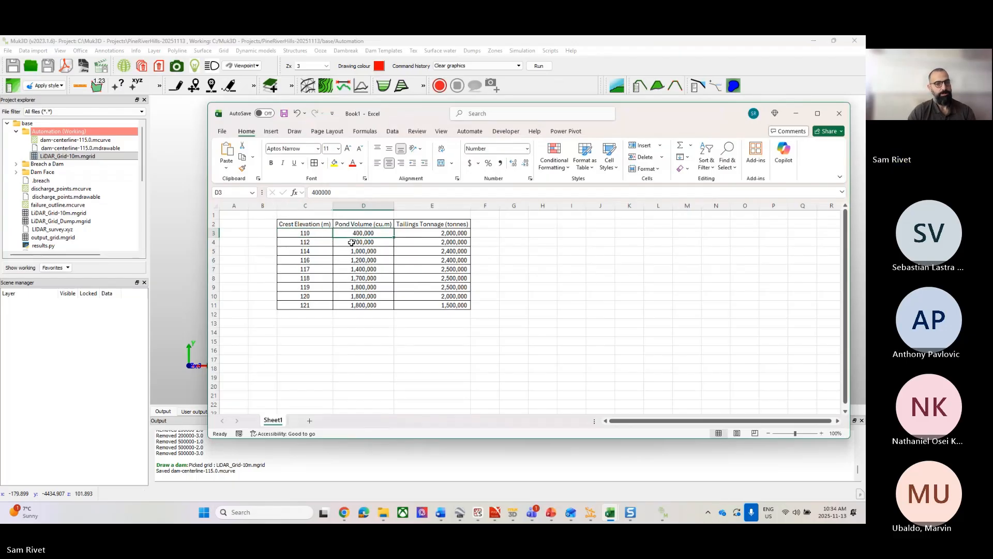
Review the first stage's tailings tonnage in the Excel schedule and switch back to Muk3D.
click(409, 233)
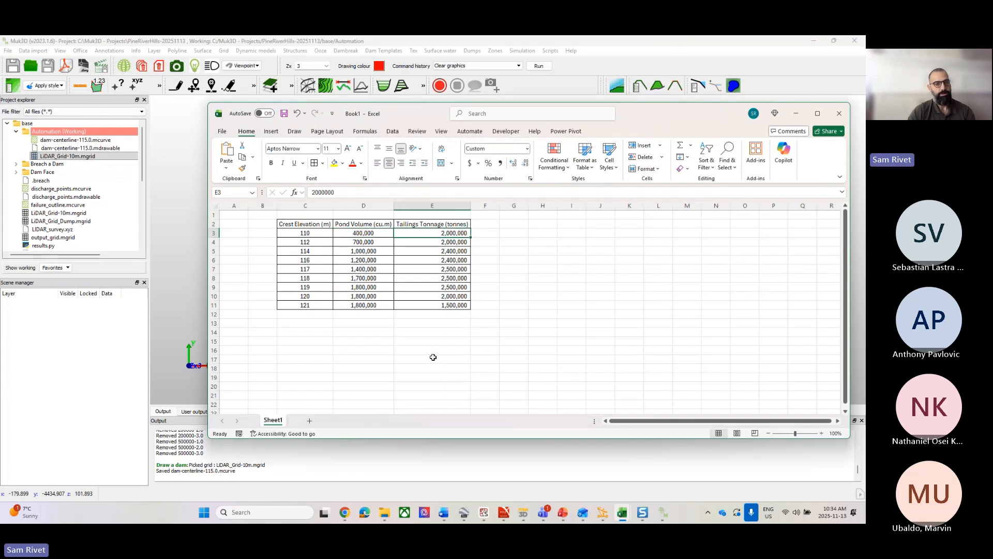
drag(657, 115, 0, 221)
click(297, 270)
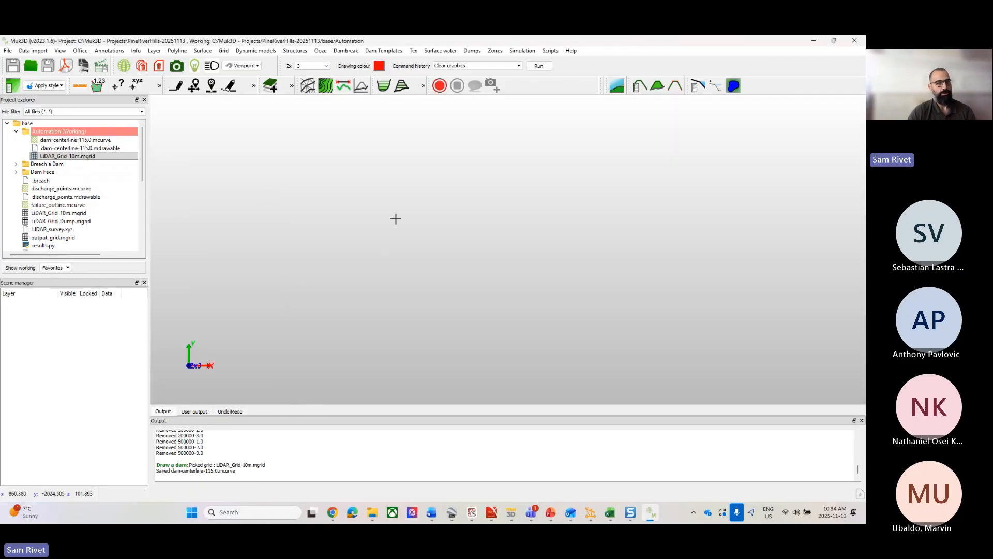
Start recording a macro to script.py and move the Macro recording window aside.
click(439, 86)
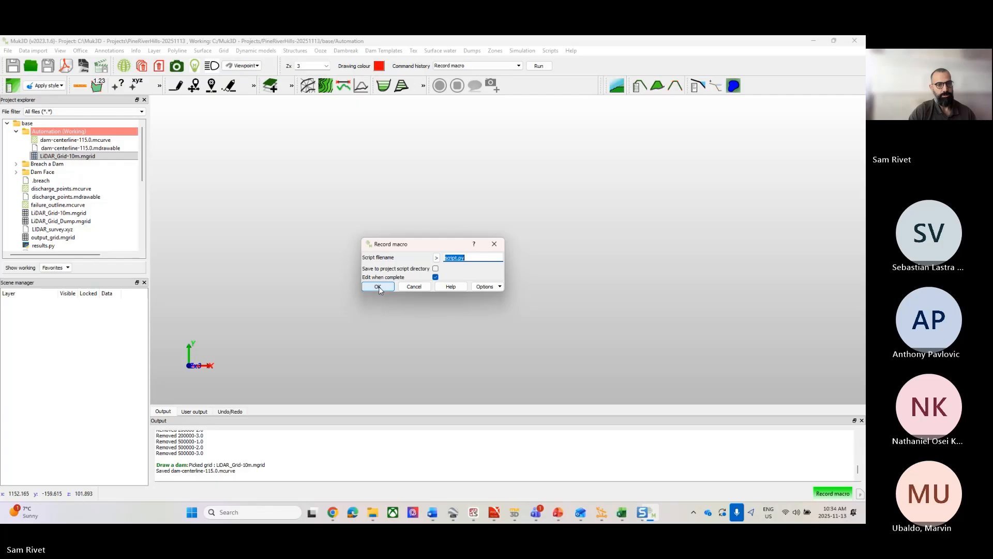
click(378, 287)
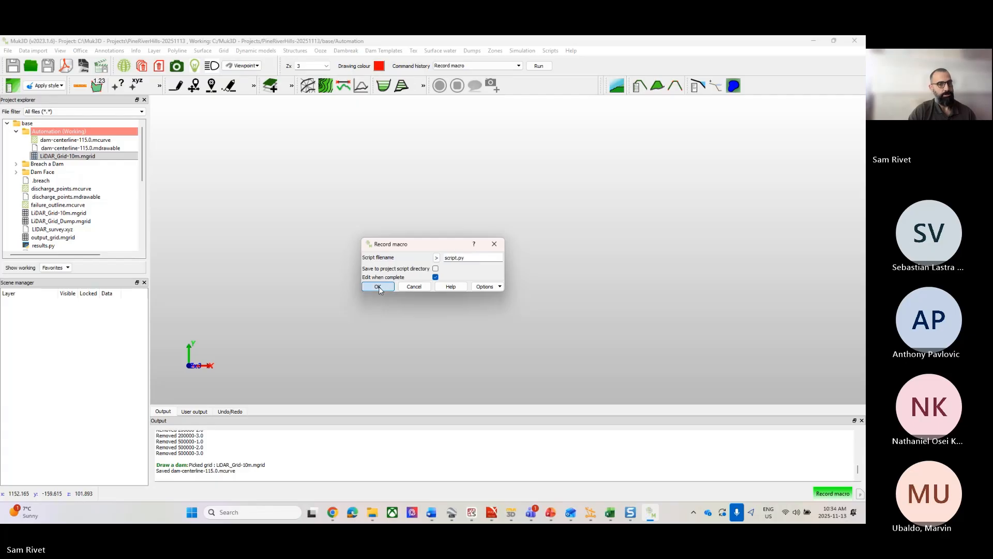
drag(437, 252, 524, 264)
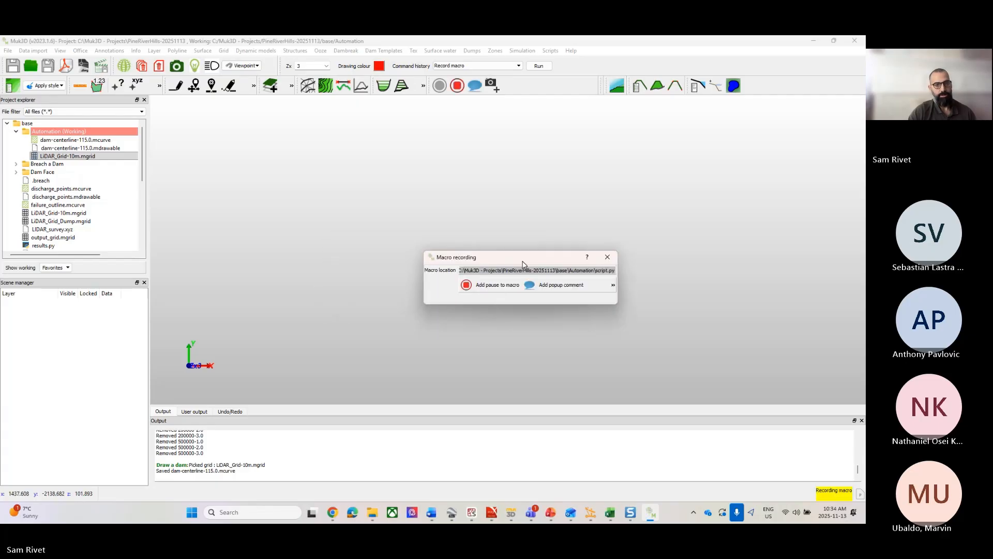
click(365, 42)
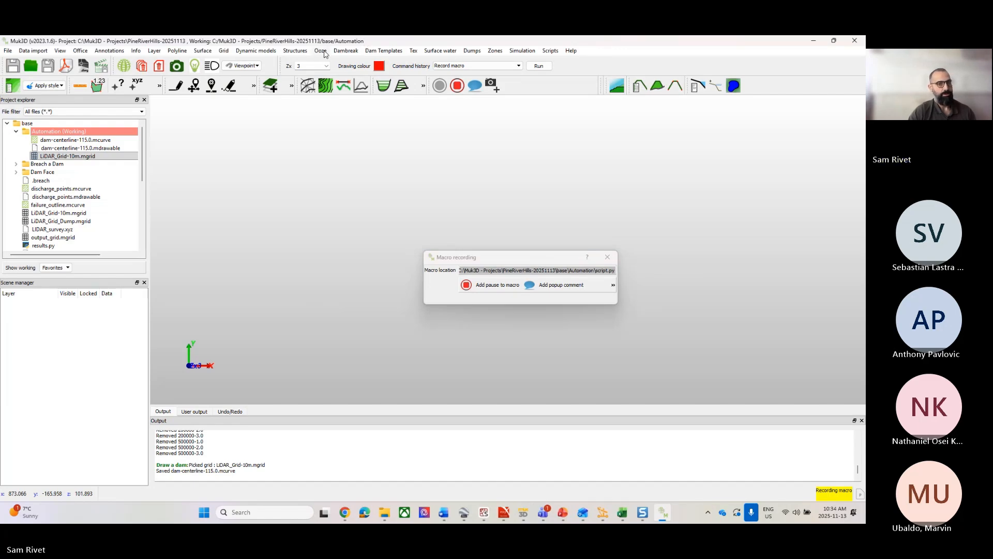
Create a new Ooze deposition run with scenario Training and year 110, leaving start, end and area blank.
click(324, 52)
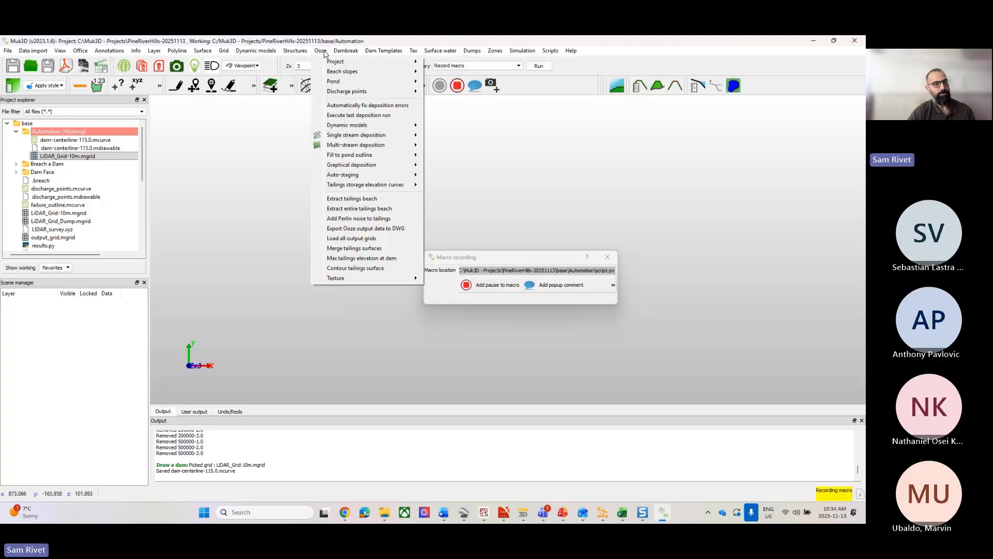
mouse_move(327, 63)
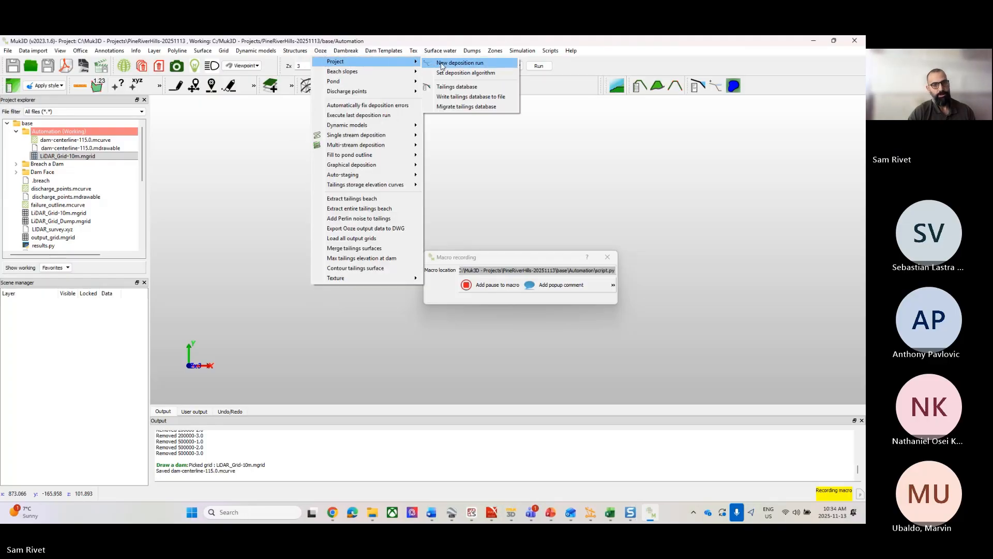
click(442, 63)
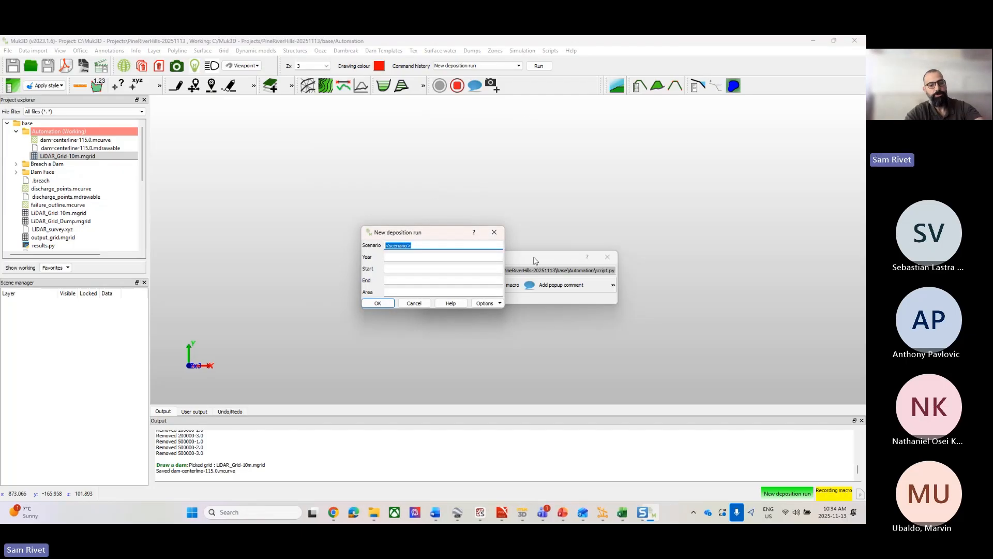
text(Trainin)
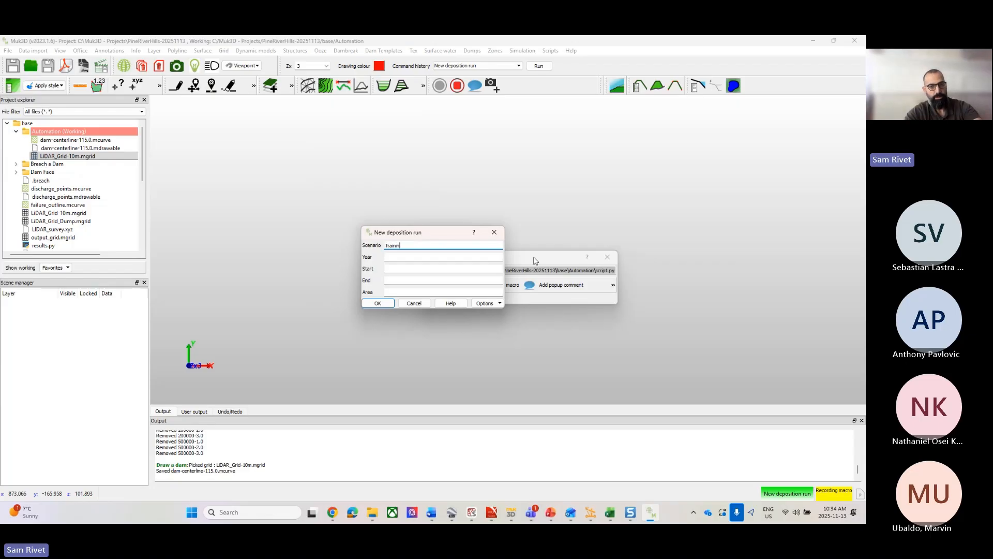
text(g)
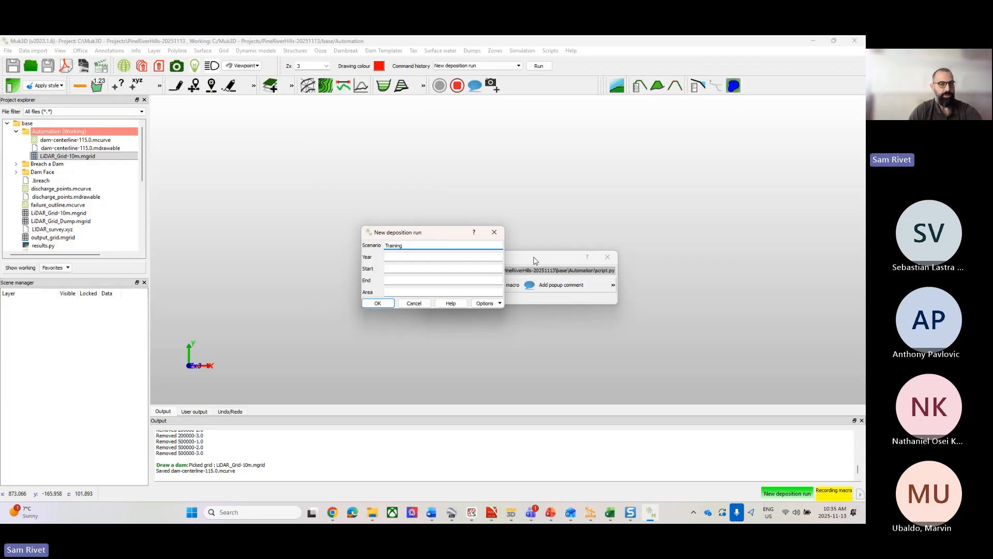
key(Tab)
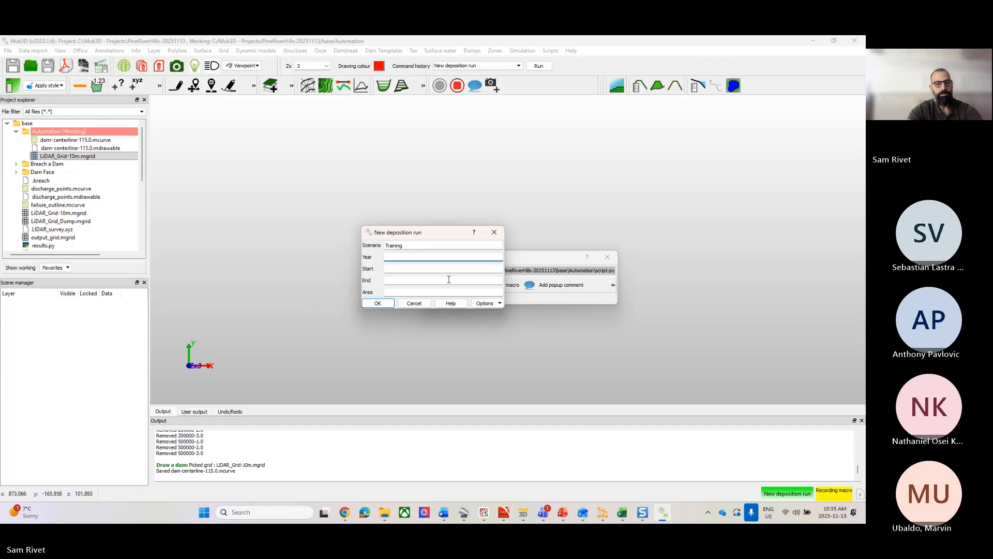
text(110)
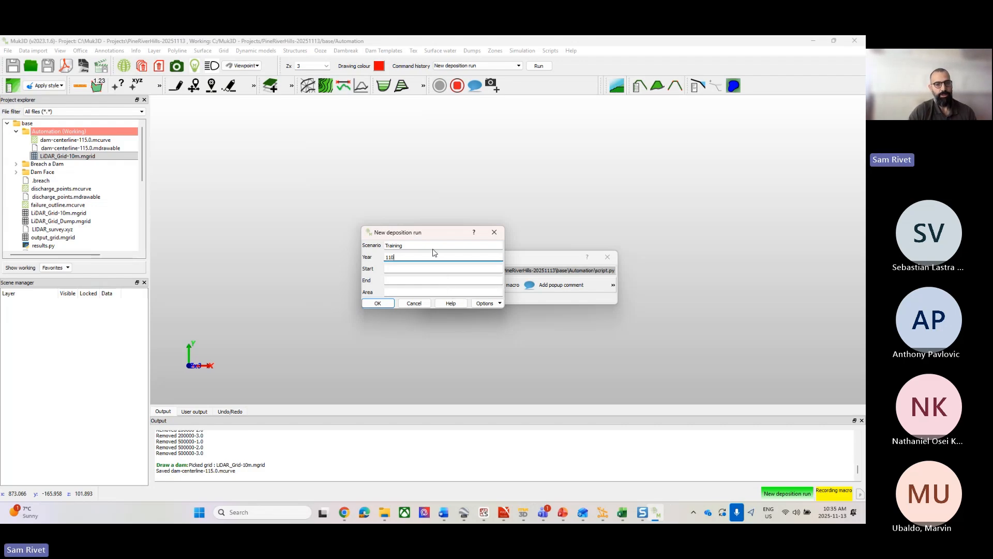
drag(414, 245, 382, 249)
click(407, 256)
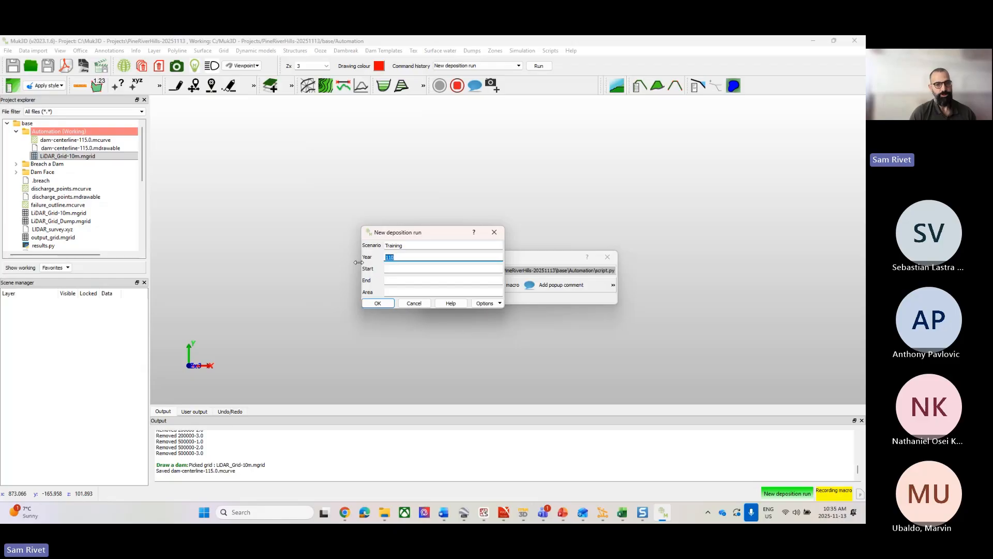
click(375, 305)
drag(100, 254, 71, 260)
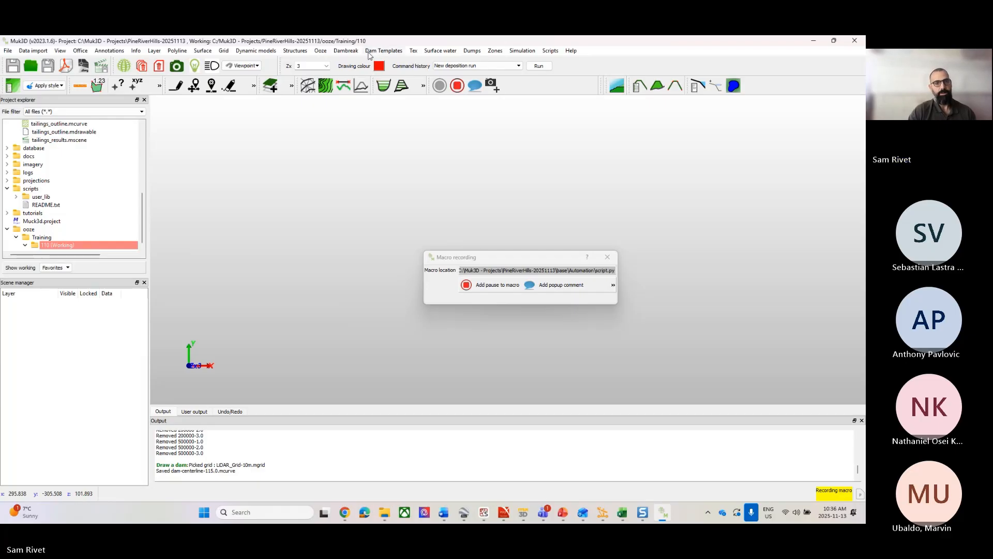
Set up a Raise dam operation on the Single profile dam:Centerline template with a target elevation of 110 m.
click(374, 52)
mouse_move(389, 83)
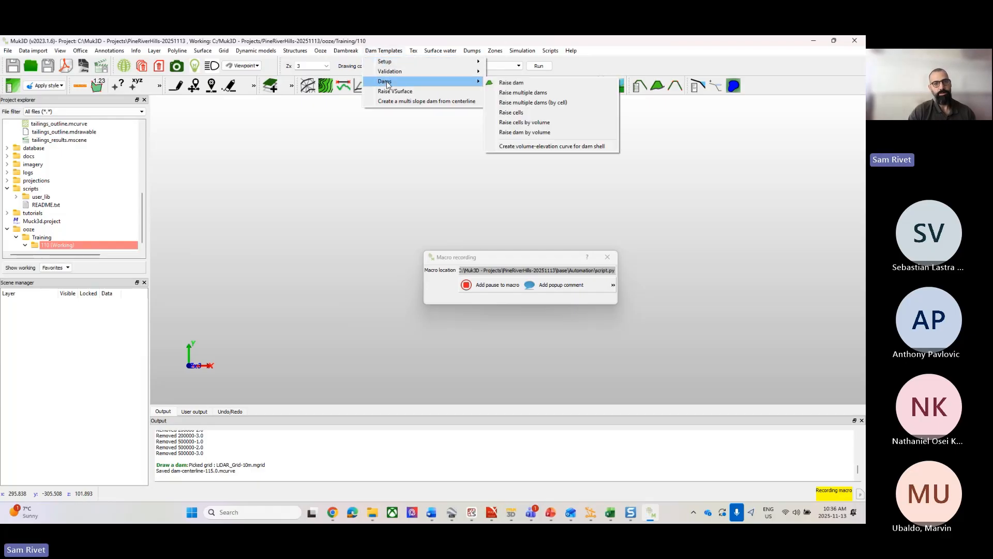
click(511, 84)
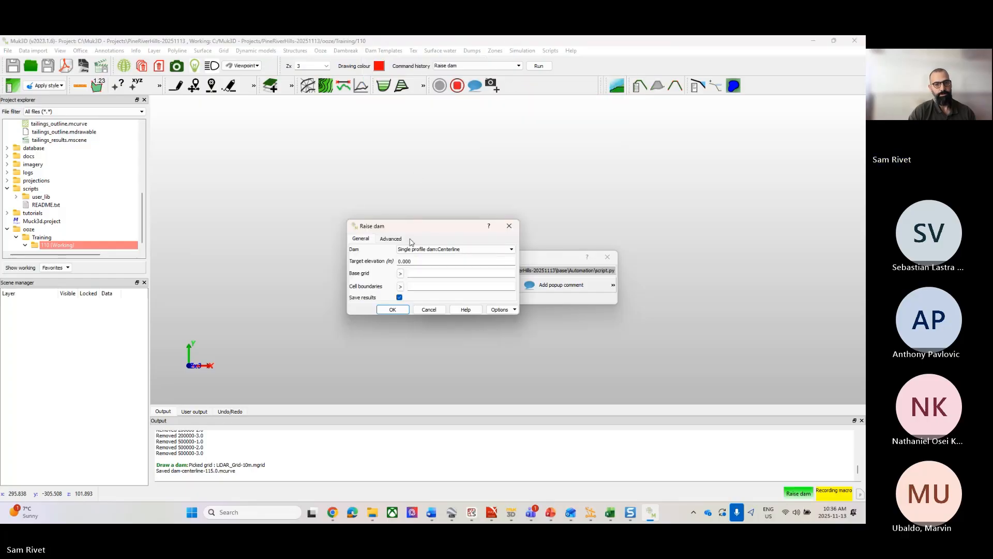
click(420, 250)
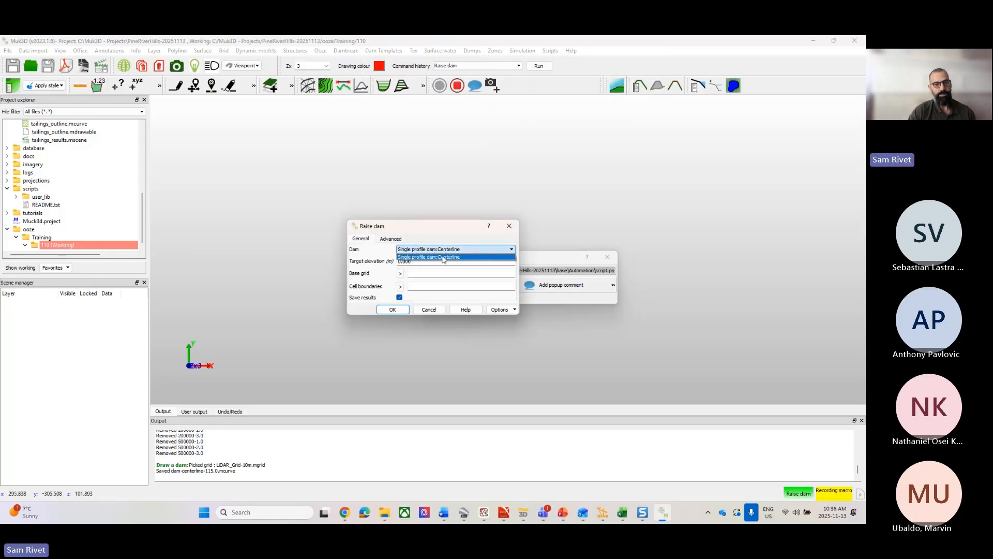
click(446, 258)
click(429, 263)
drag(426, 265, 379, 262)
text(110)
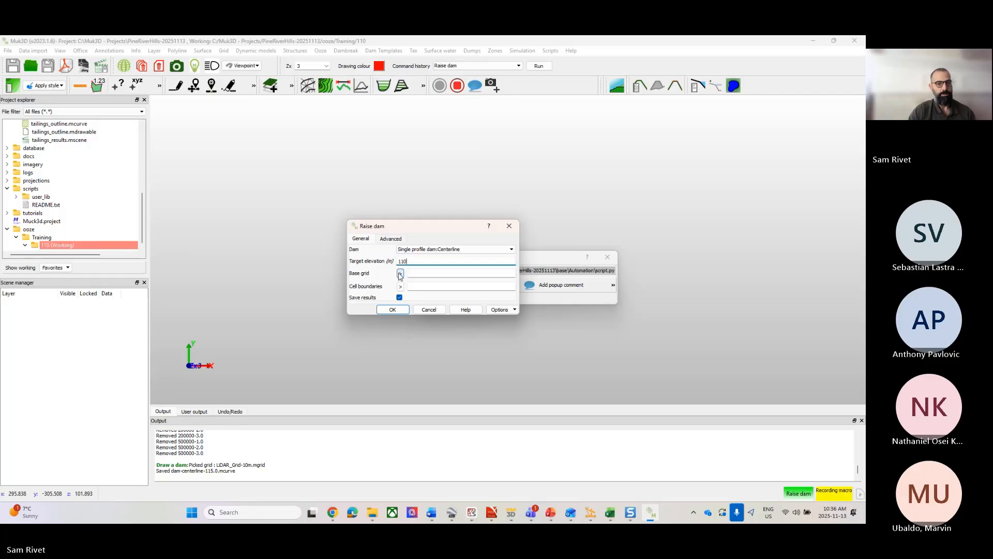
Use LiDAR_Grid-10m.mgrid from the project's base/Automation folder as the base grid for the dam raise.
click(400, 274)
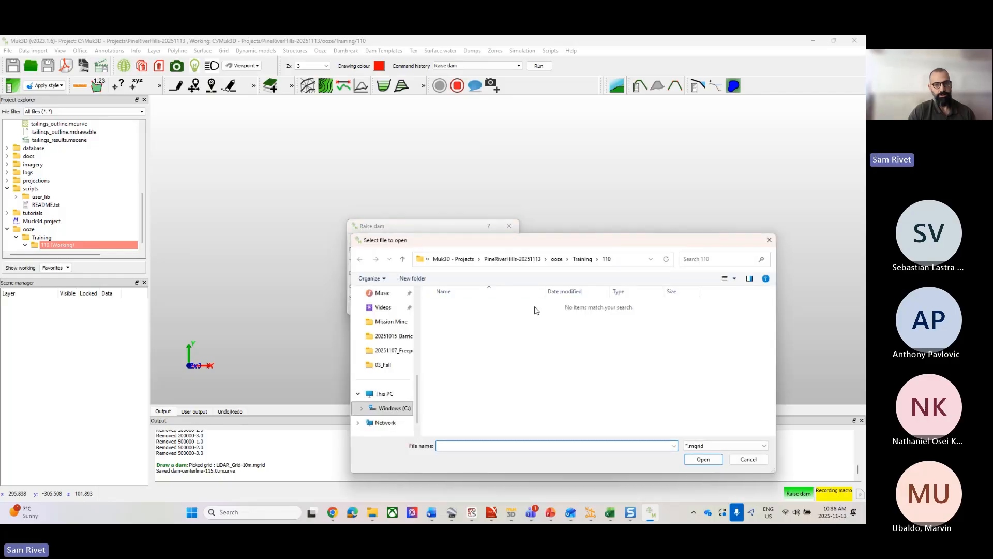
click(518, 260)
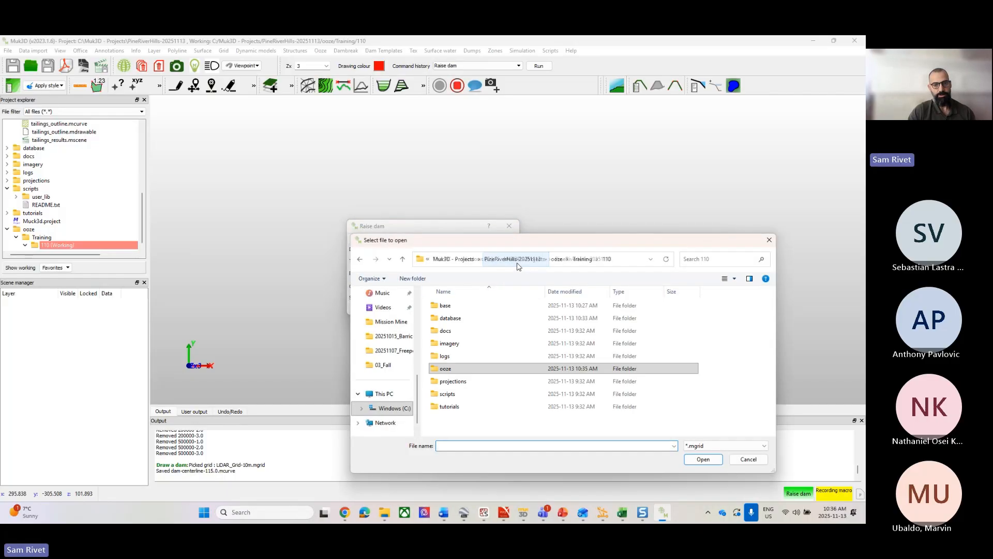
double_click(467, 308)
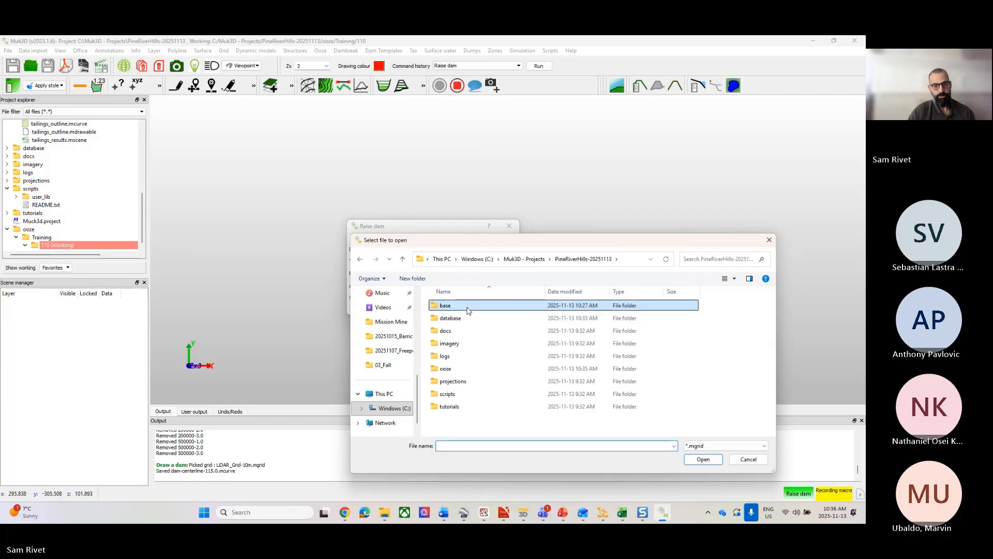
double_click(467, 306)
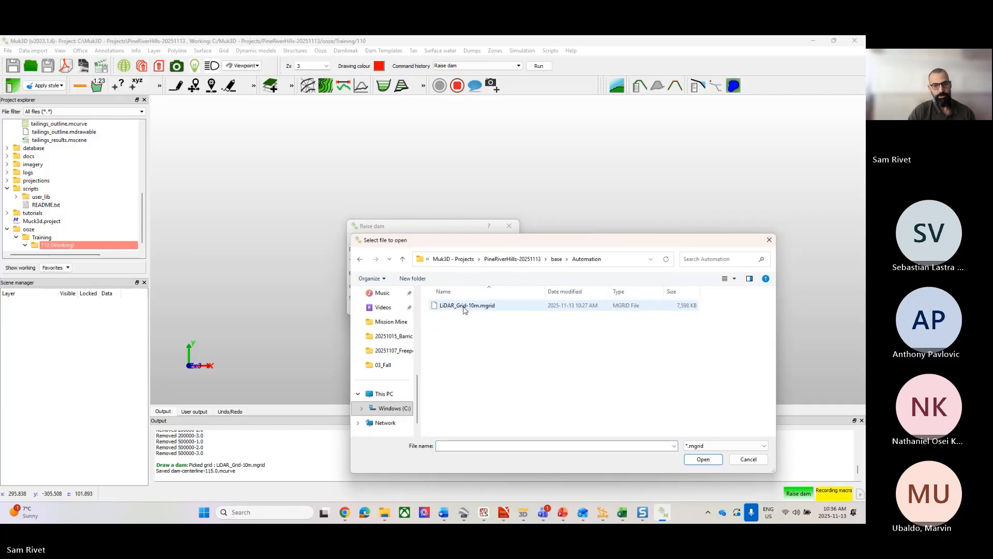
double_click(461, 306)
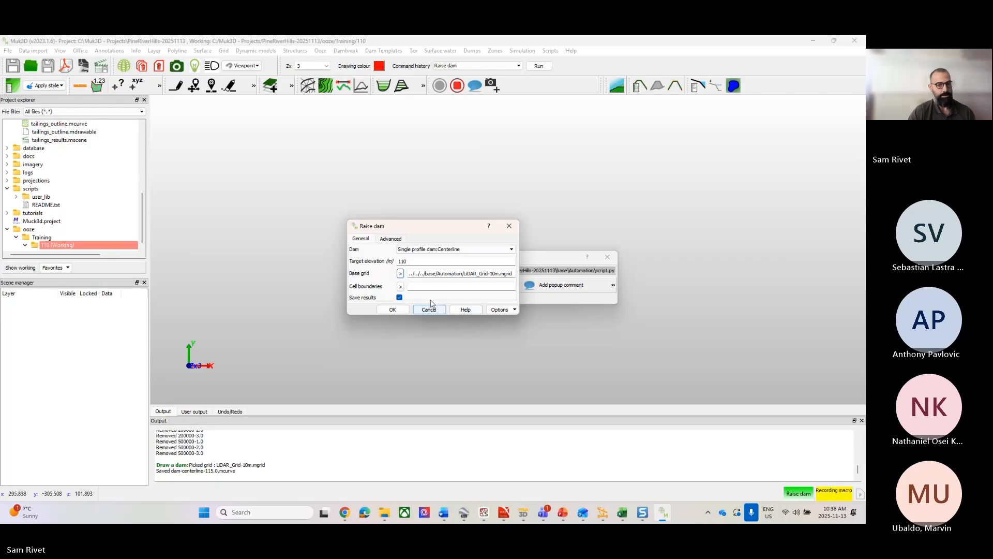
Enable upstream discharge point generation, edit the discharge point spacing, and run the dam raise.
click(395, 238)
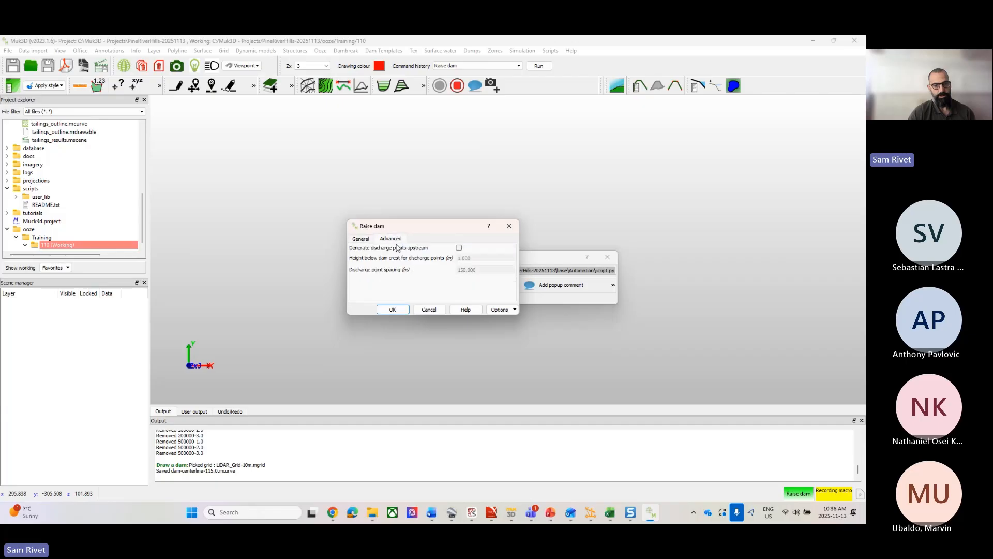
click(459, 248)
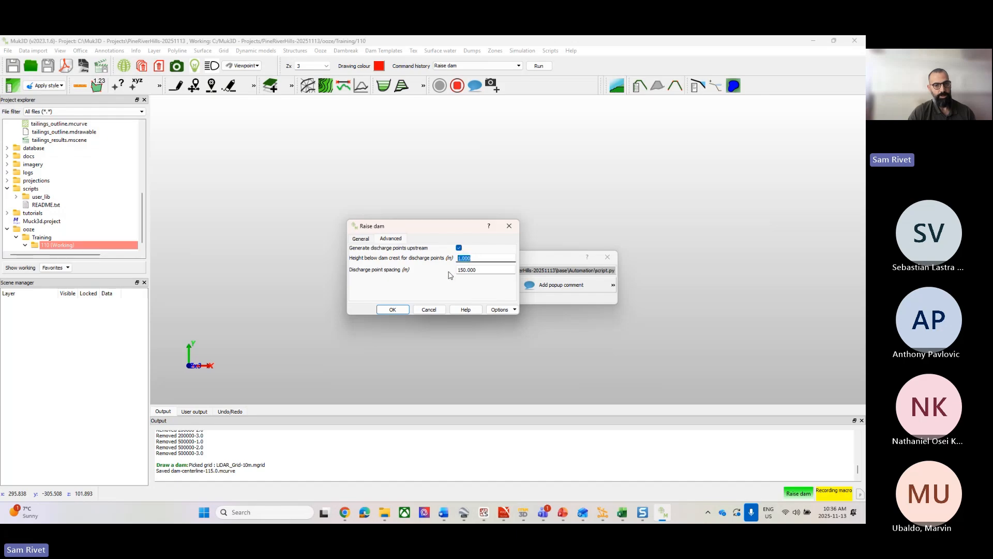
drag(476, 270, 458, 270)
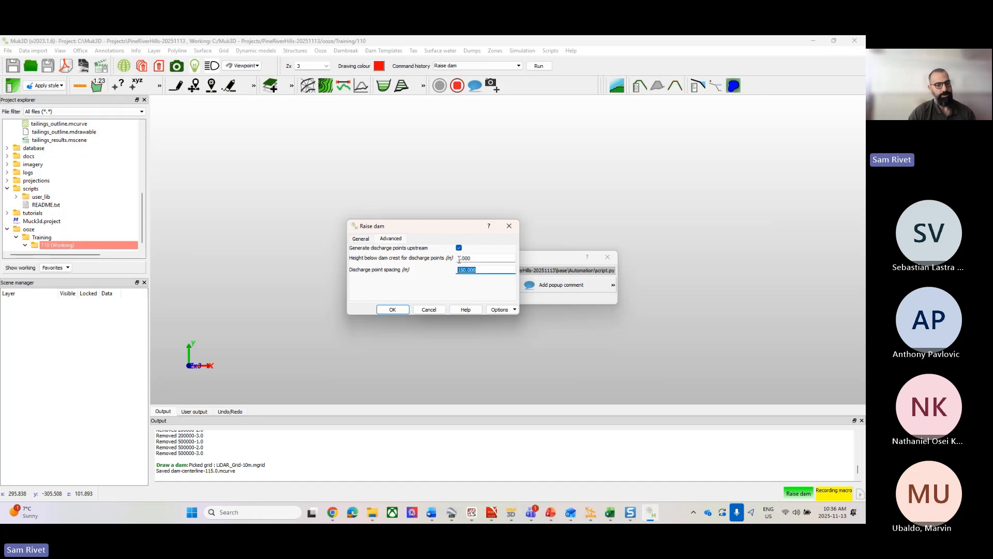
key(BackSpace)
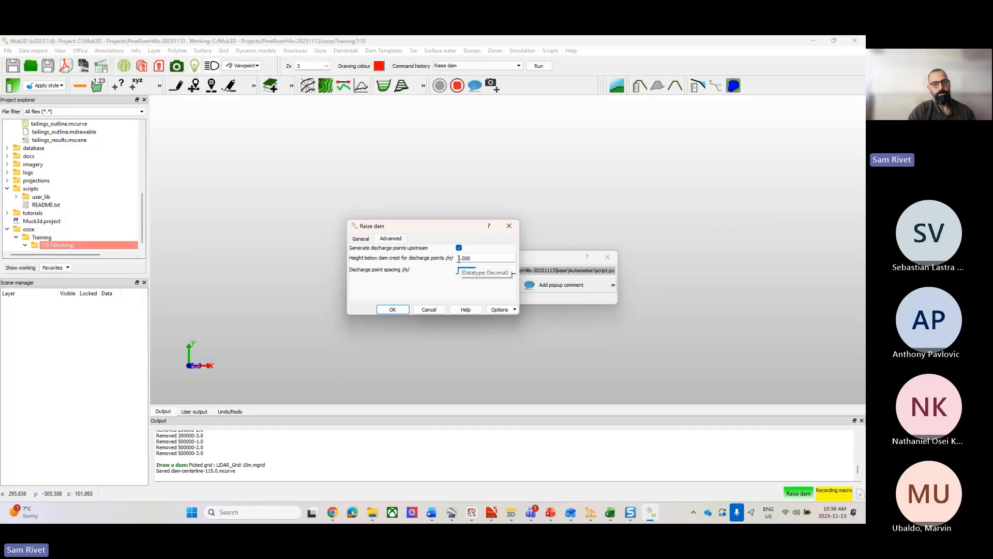
click(366, 239)
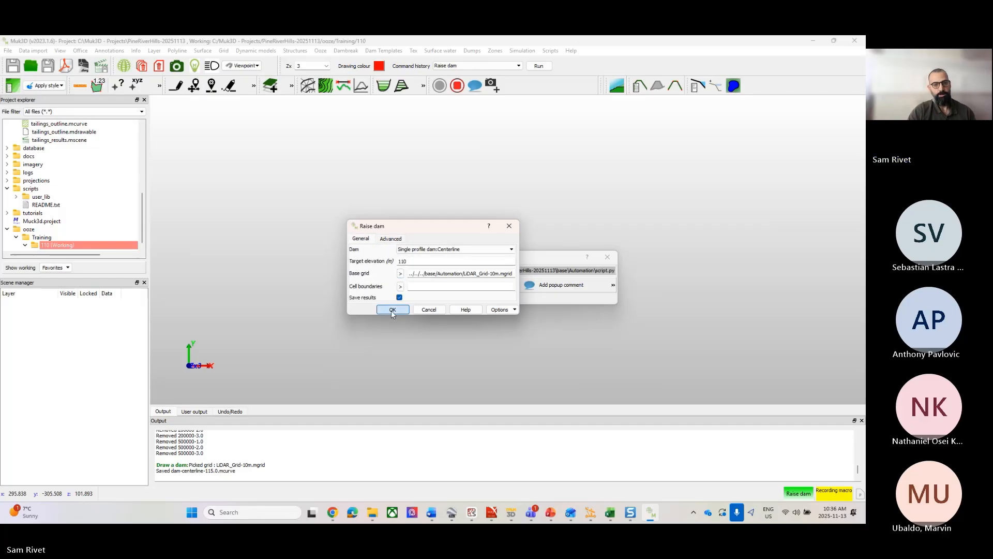
click(392, 309)
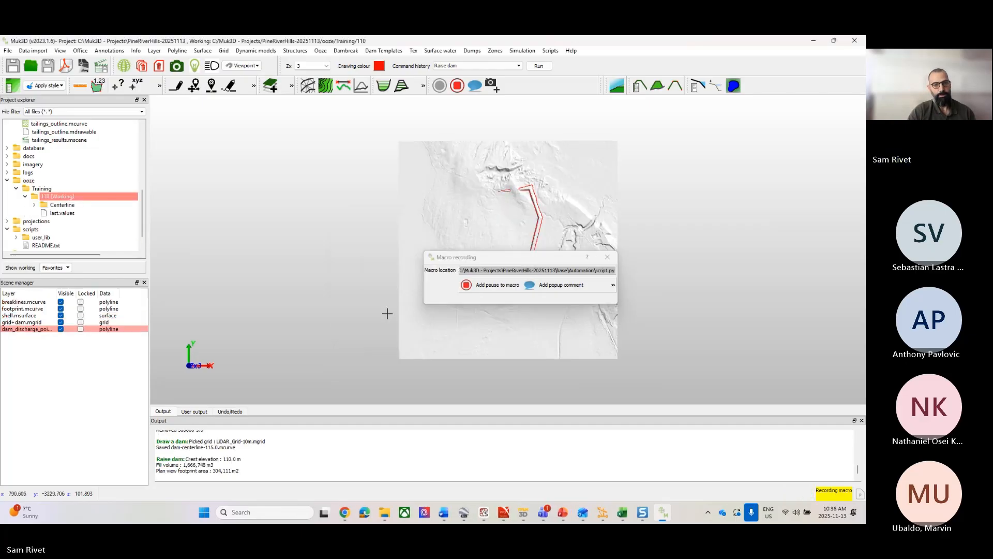
Move the Macro recording window clear of the terrain and inspect the raised dam.
drag(533, 258, 676, 274)
scroll(569, 185, up, 5)
scroll(471, 235, down, 5)
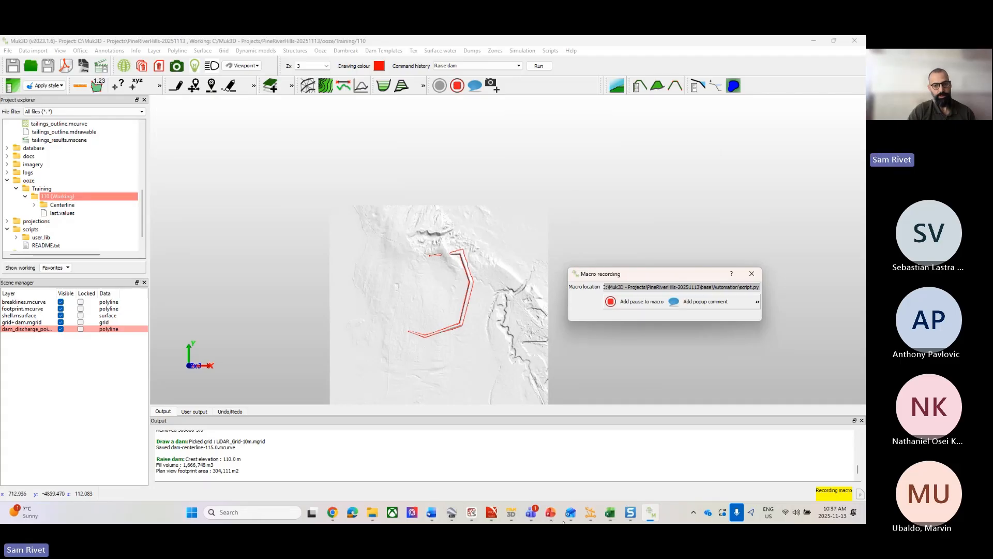
Switch to Excel and bring up the Book1 workbook with the stage schedule in a maximized window.
mouse_move(607, 517)
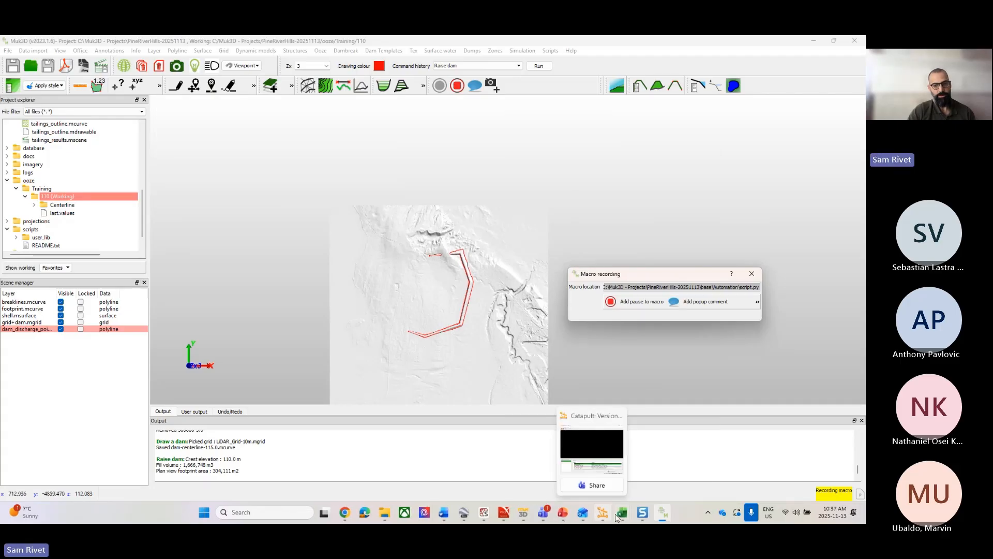
click(622, 512)
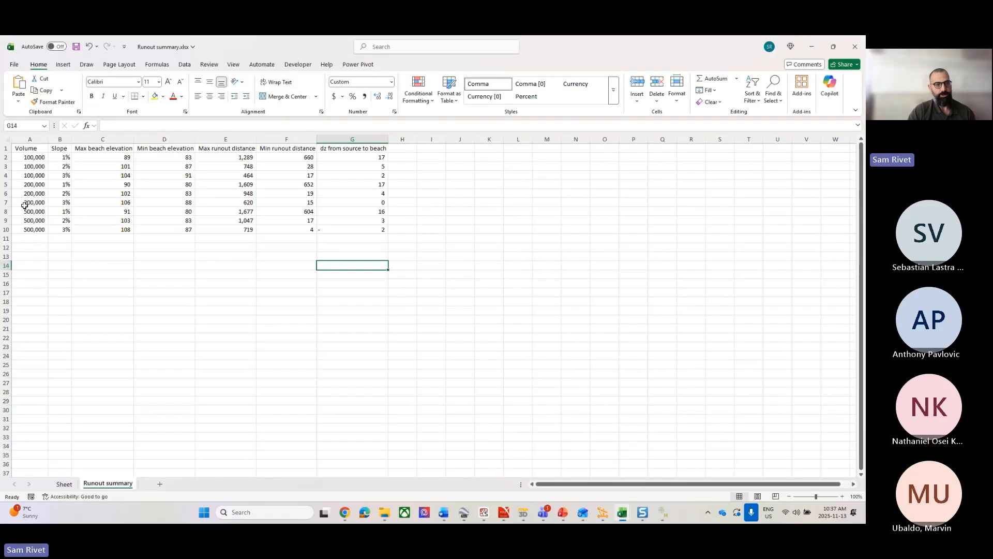
click(602, 512)
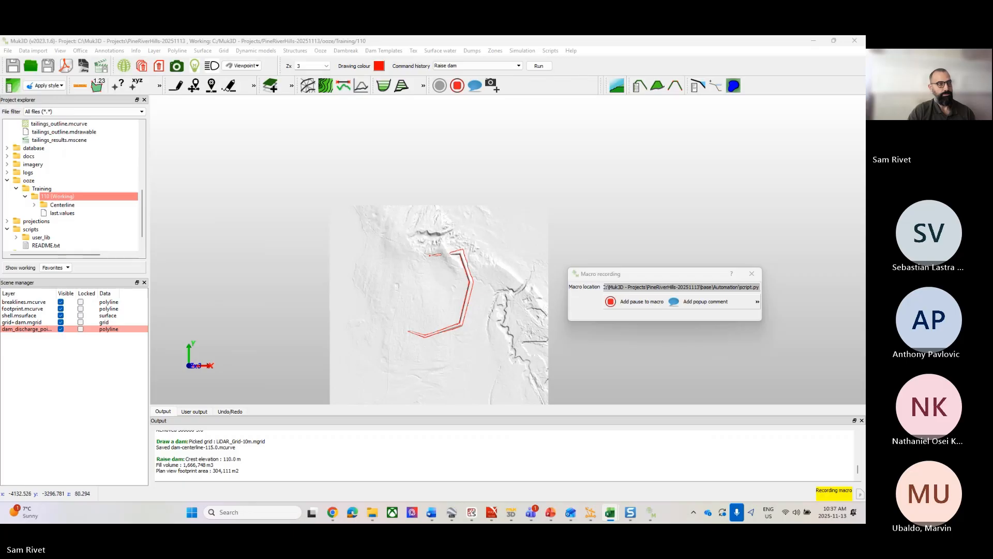
drag(0, 179, 576, 166)
double_click(575, 166)
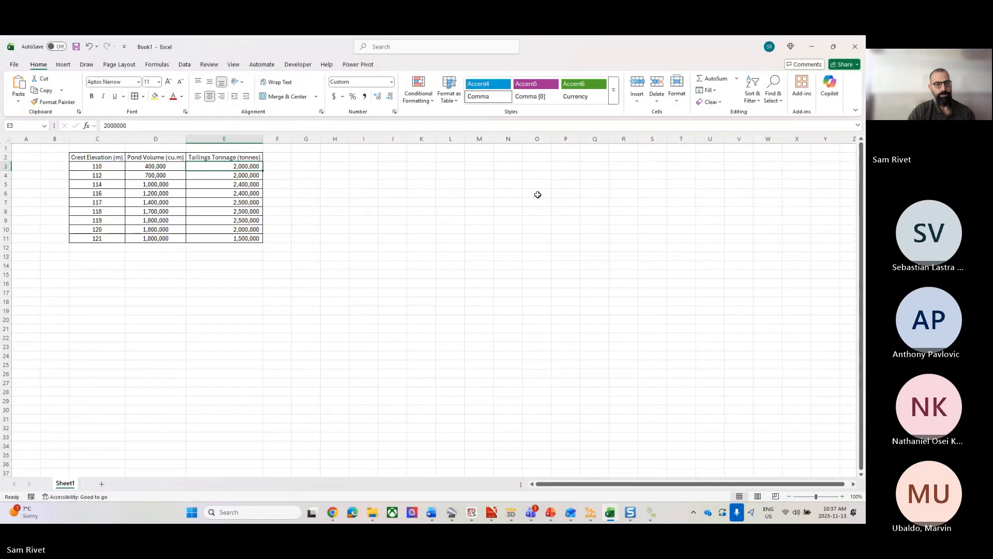
Switch back from Excel to Muk3D and clear all graphics from the scene.
click(213, 165)
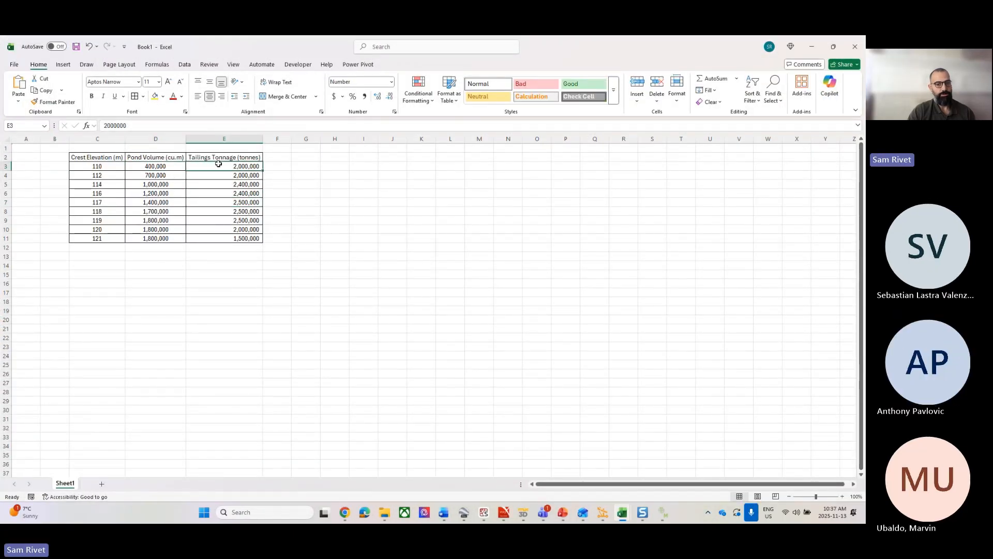
click(811, 47)
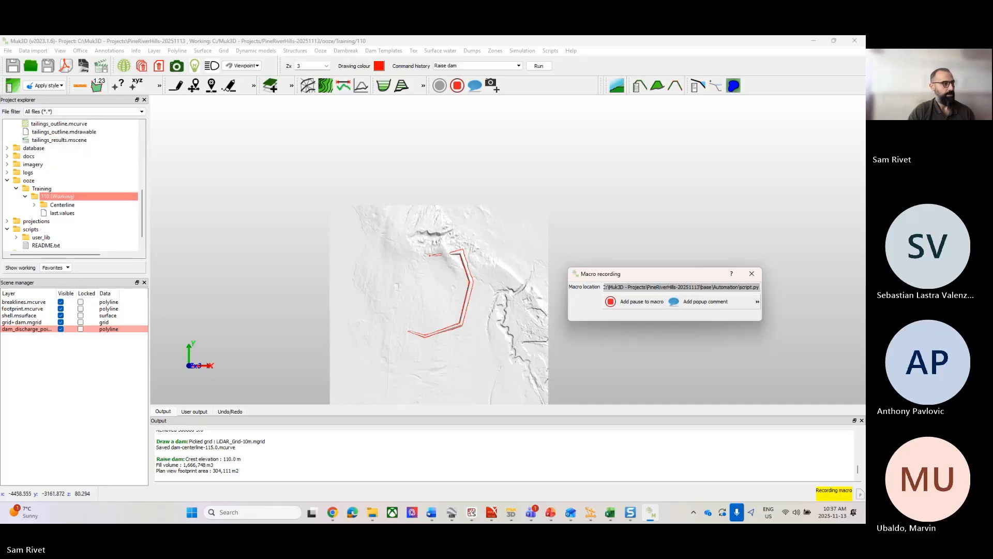
middle_drag(441, 296, 435, 245)
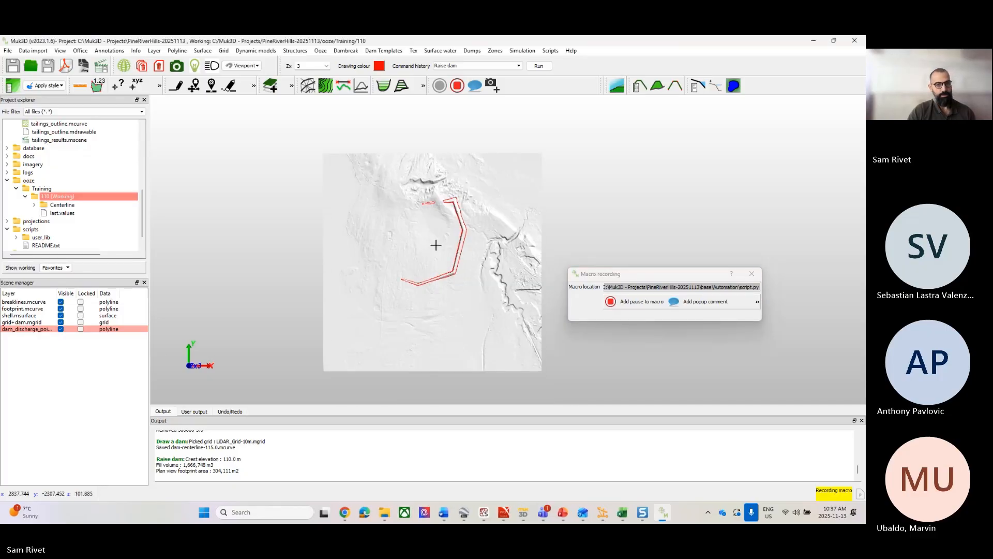
scroll(434, 244, up, 3)
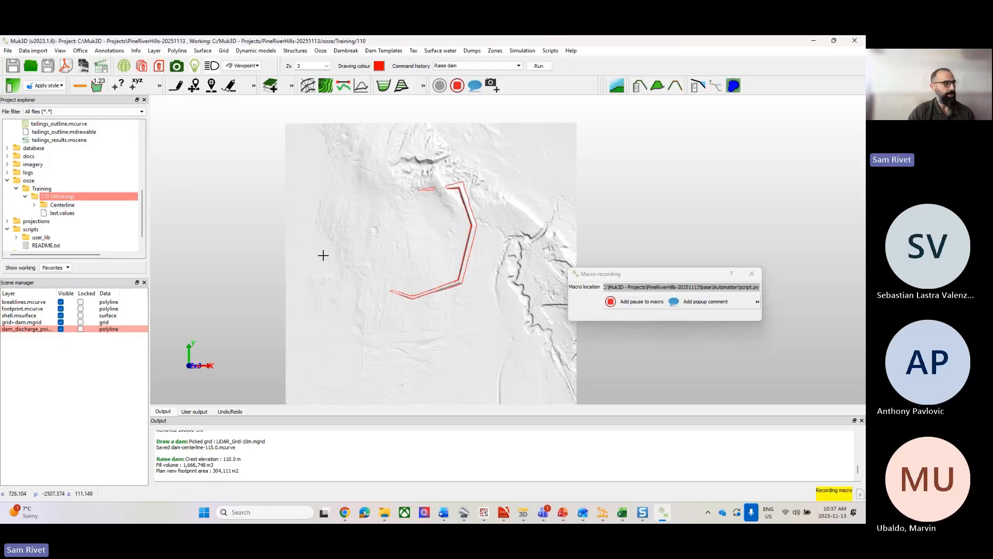
right_click(251, 187)
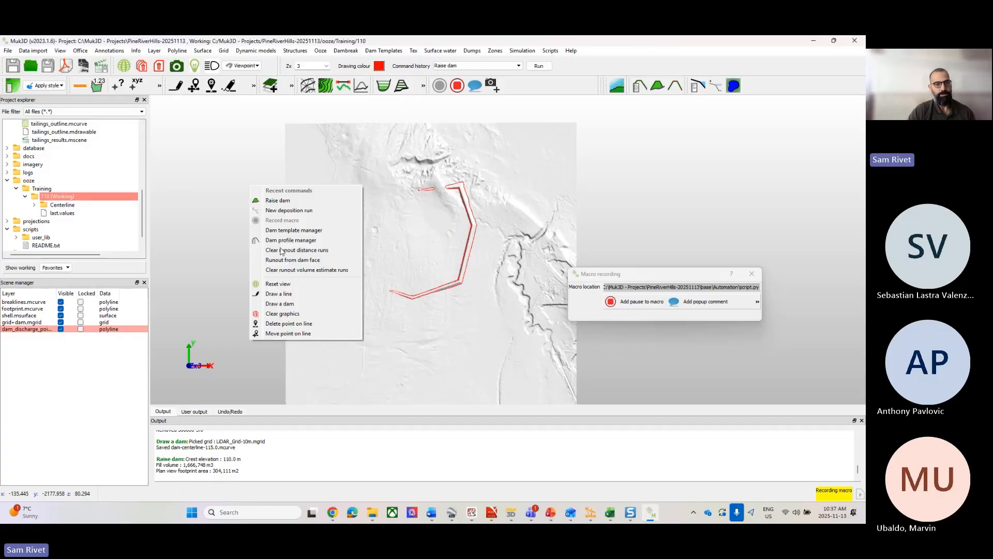
click(289, 313)
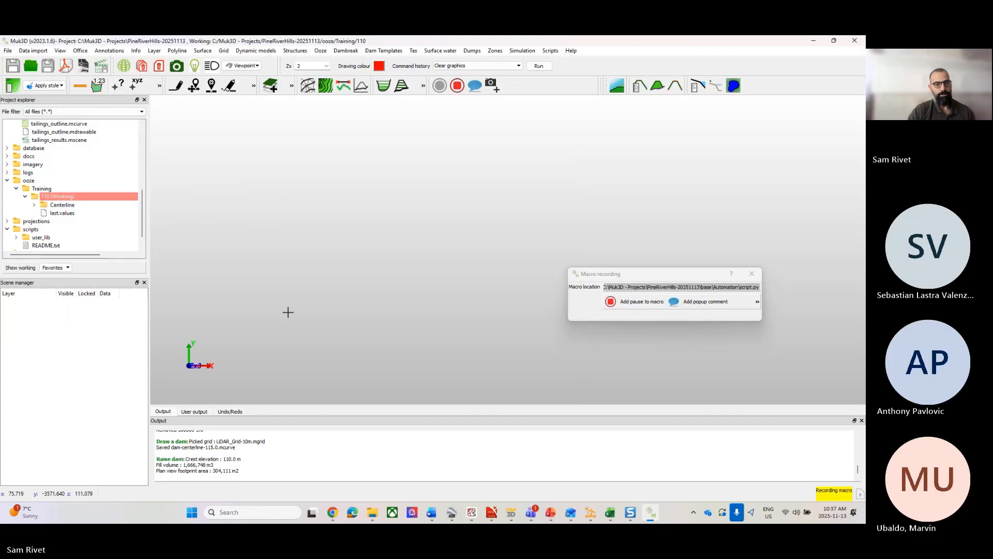
Examine the dam raise output files in the Centerline folder of the 110 working folder.
click(320, 51)
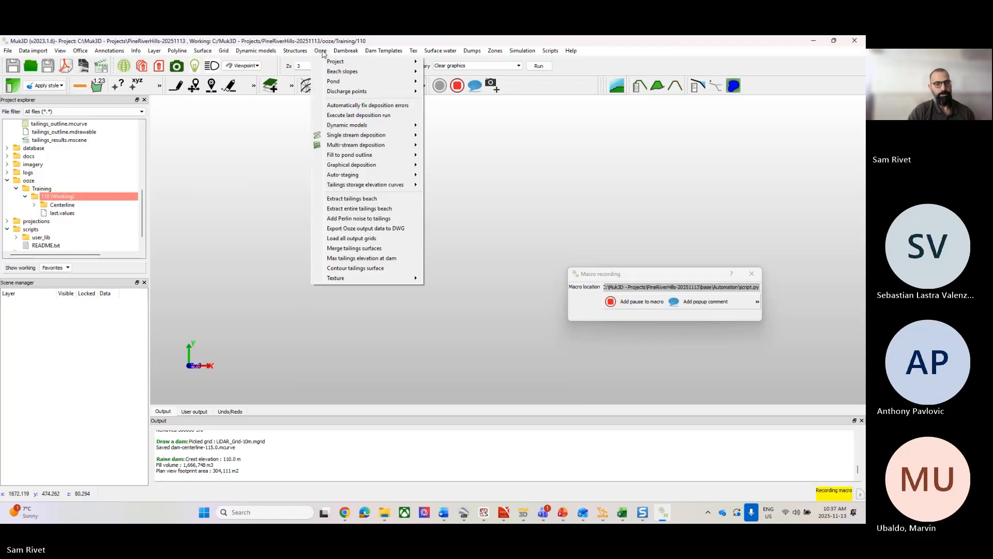
mouse_move(336, 137)
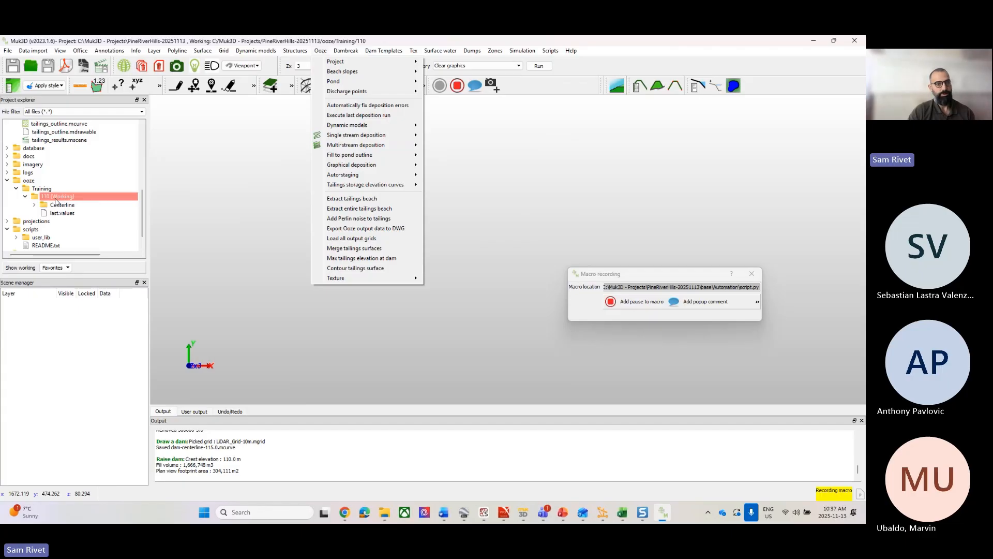
click(35, 204)
scroll(74, 182, down, 2)
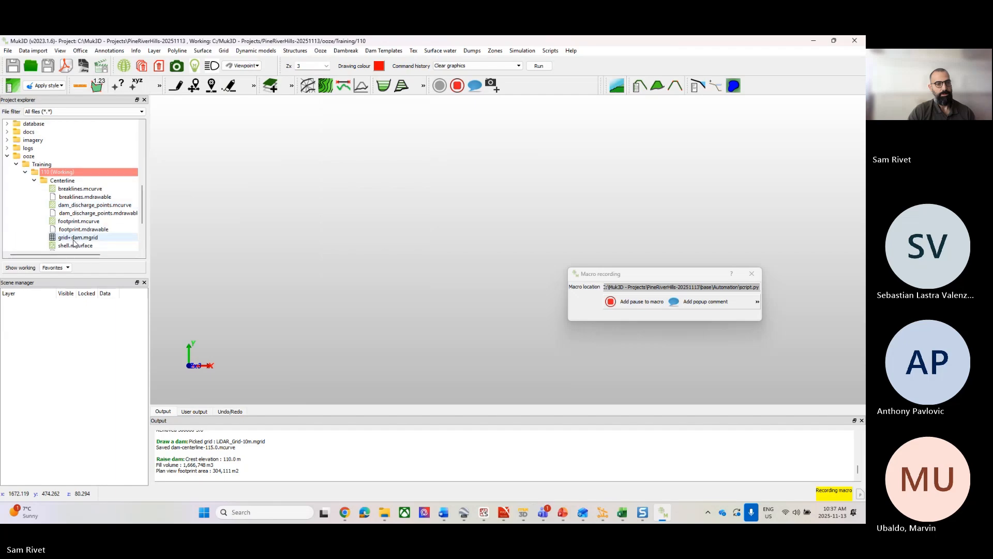
click(83, 215)
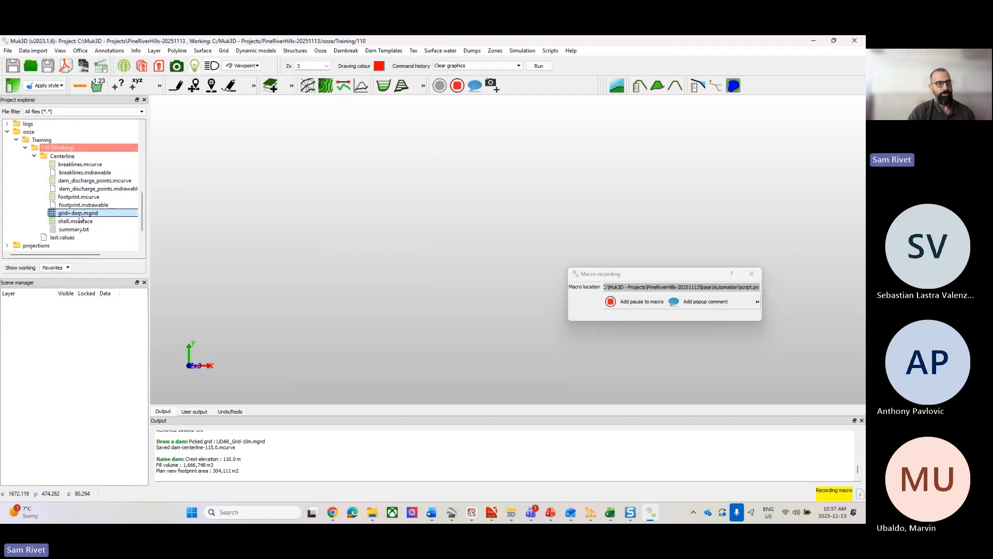
click(35, 157)
Start a single stream, fixed pond volume deposition with flow path down slope, using grid+dam.mgrid from the Centerline folder as base grid.
click(320, 50)
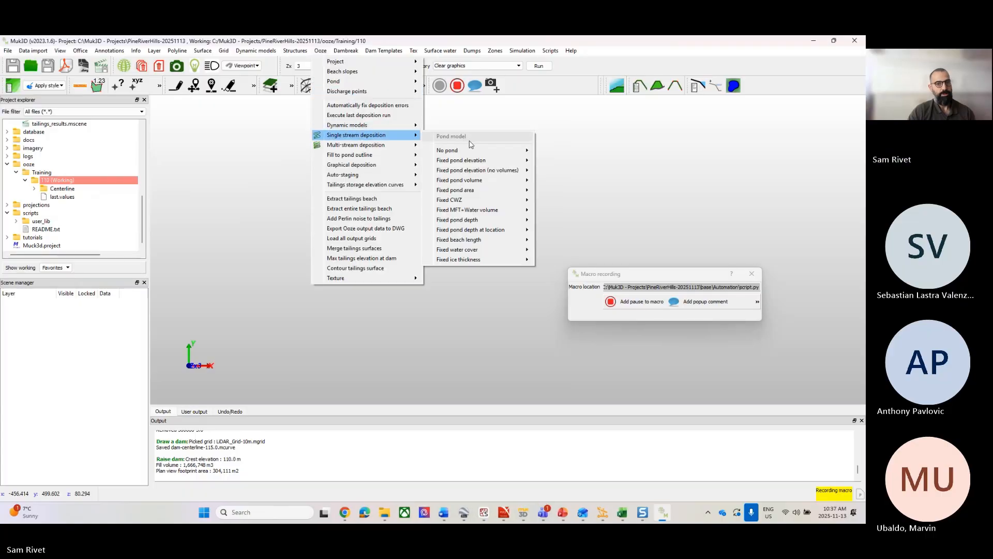
mouse_move(476, 182)
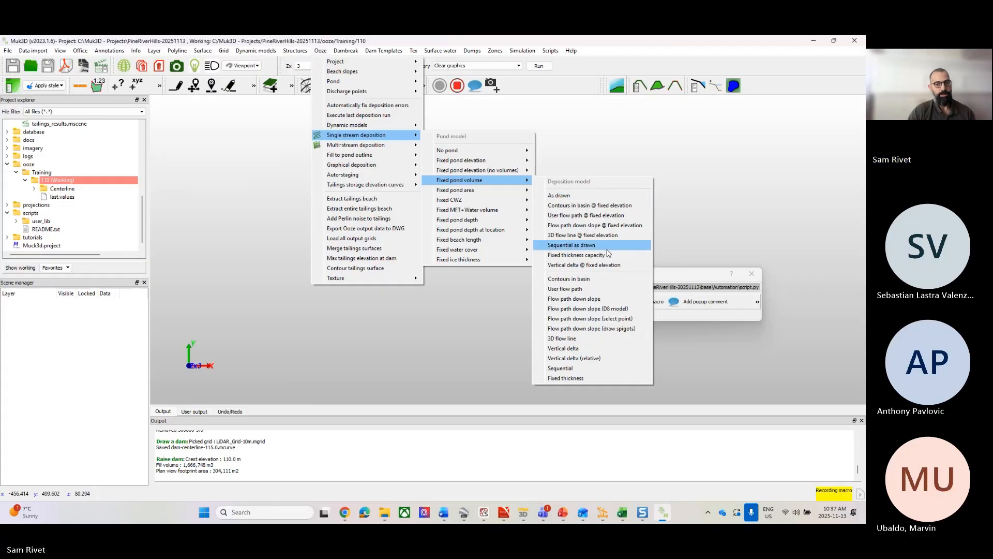
click(598, 304)
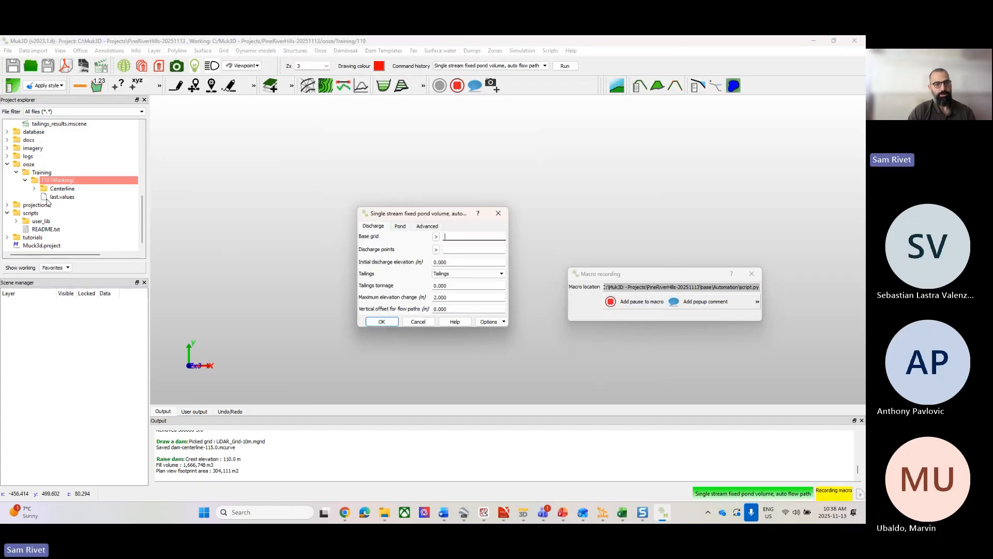
click(436, 237)
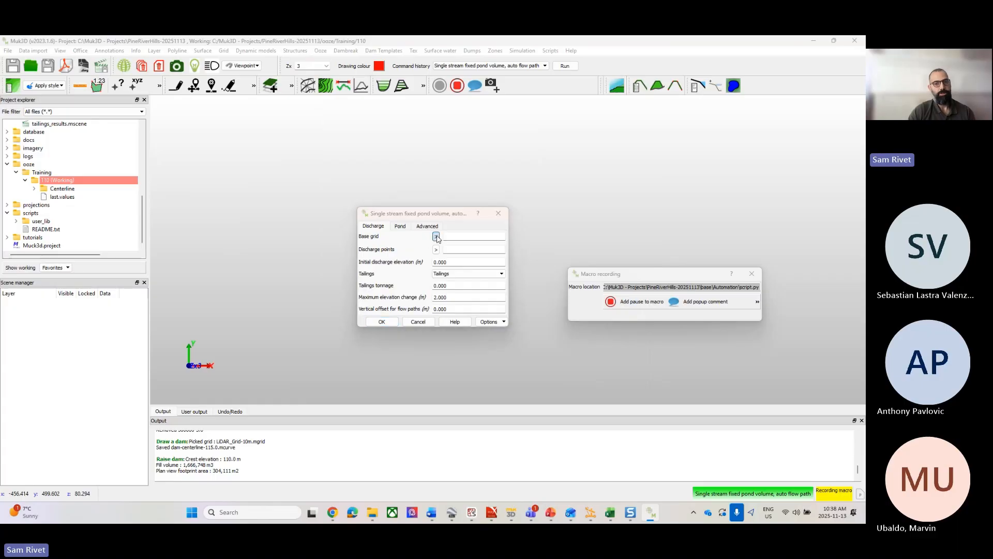
double_click(472, 295)
click(478, 294)
double_click(478, 294)
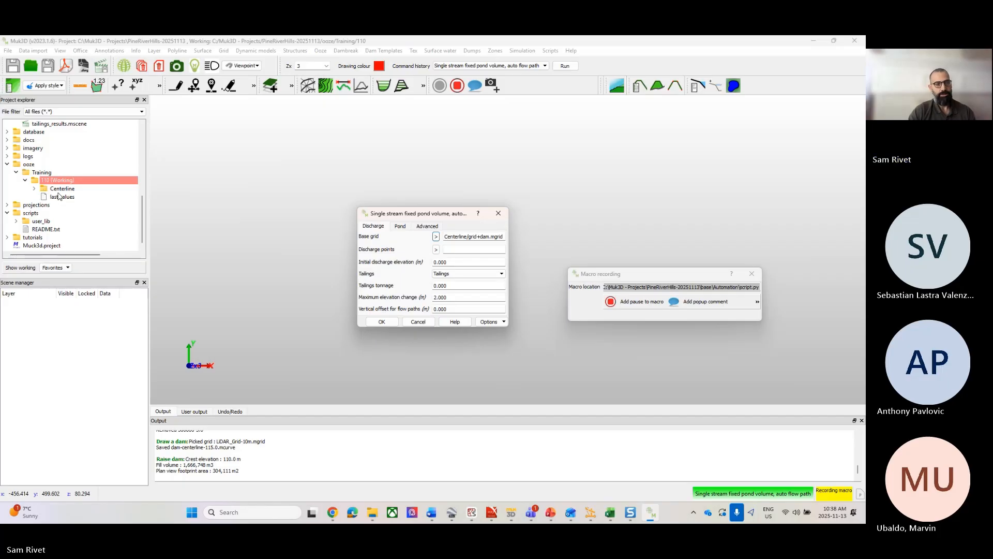
Use dam_discharge_points.mcurve from the Centerline folder as discharge points and set the initial discharge elevation to 109 m.
click(436, 249)
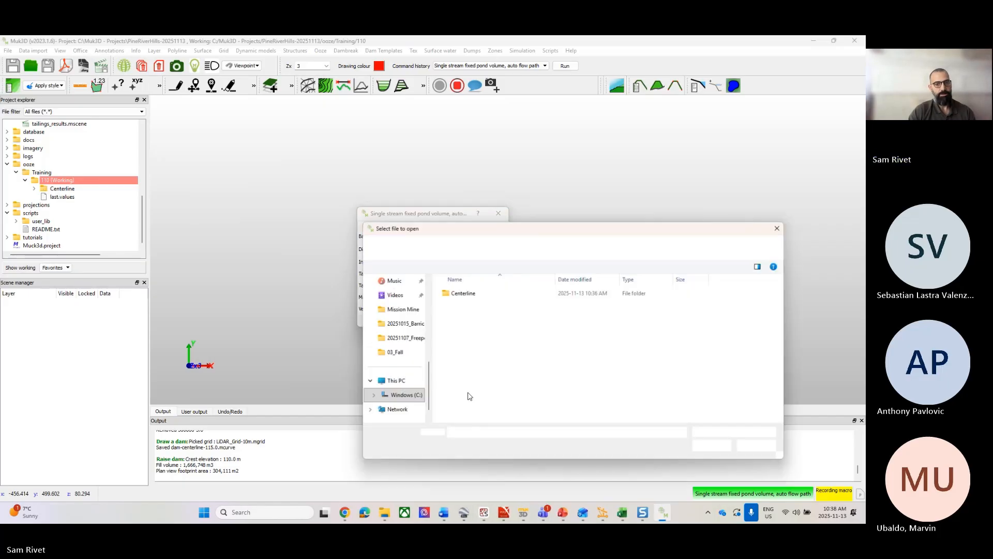
double_click(448, 294)
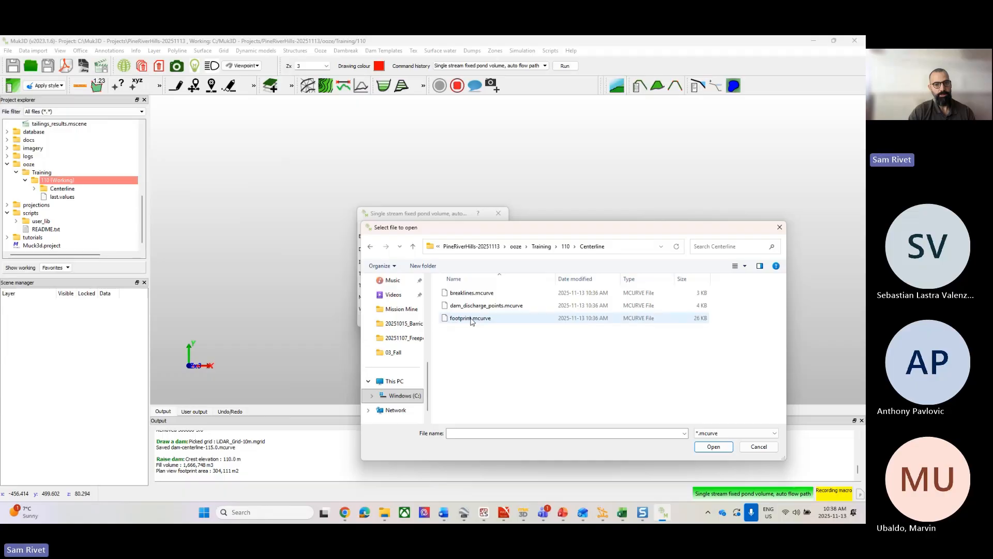
double_click(465, 308)
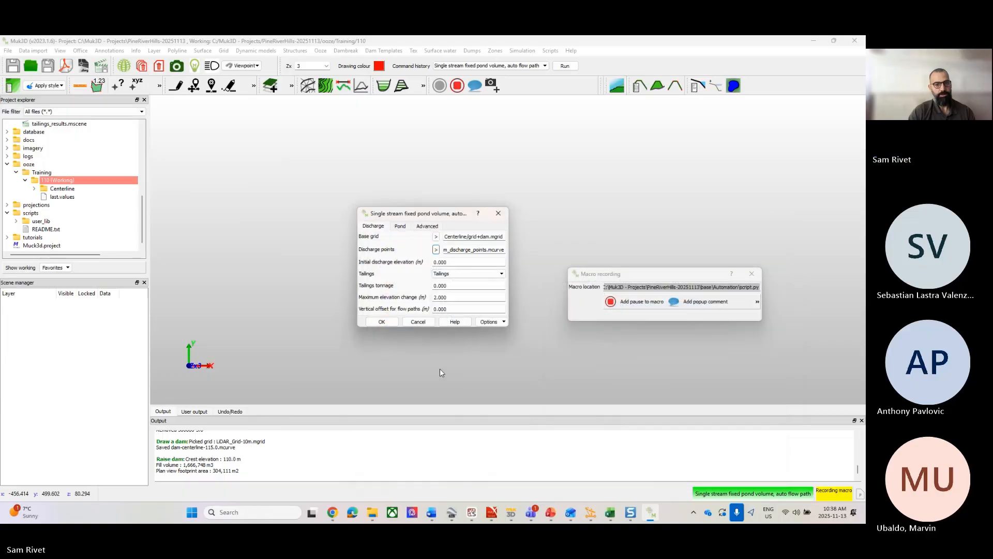
double_click(458, 260)
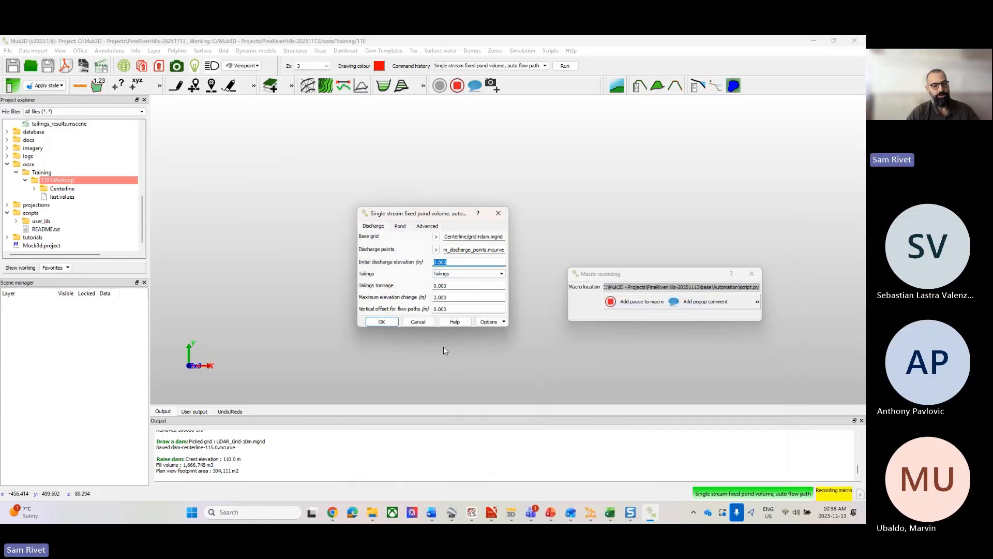
text(109)
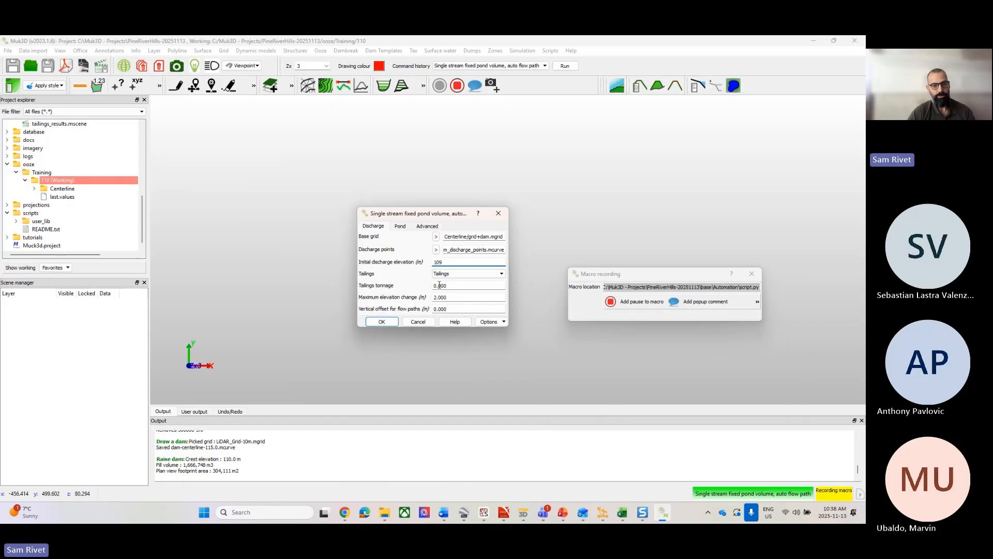
Check the first stage in the Book1 Excel schedule and set the deposition's tailings tonnage to 2000000.
drag(455, 285, 436, 285)
mouse_move(610, 512)
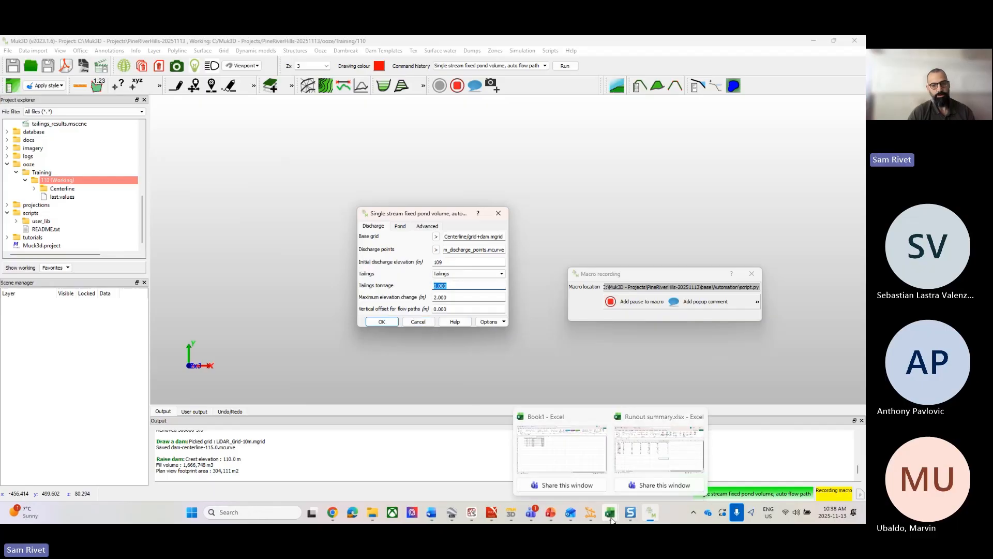
click(564, 453)
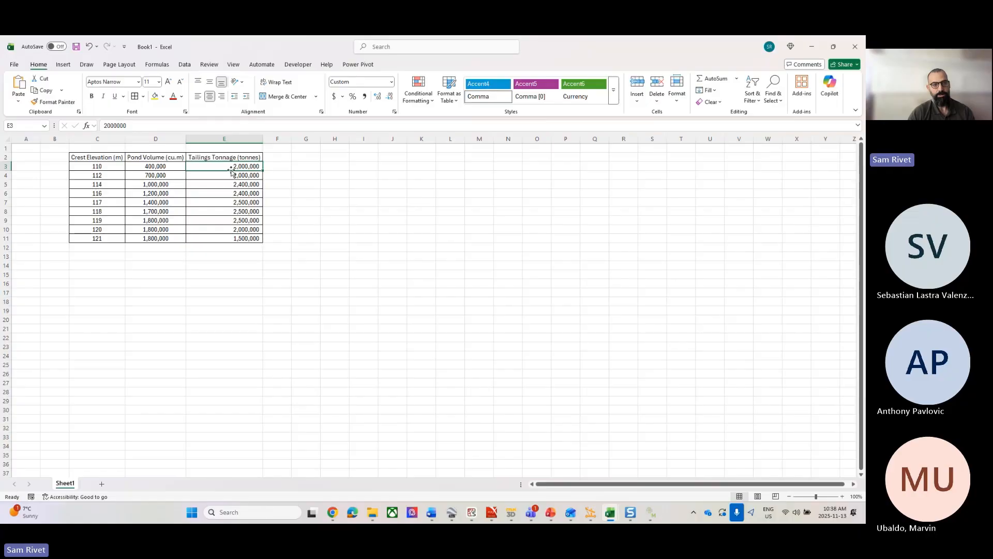
key(alt+Tab)
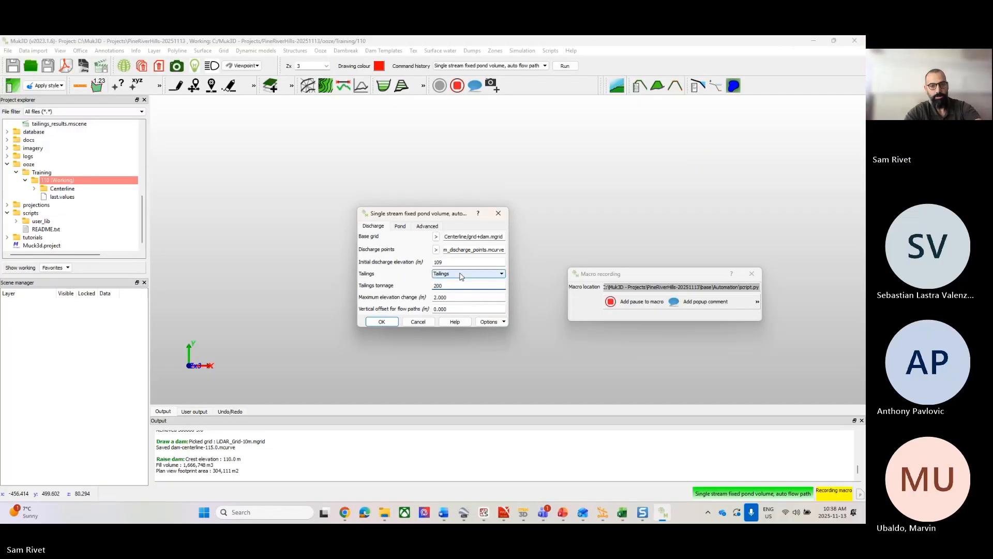
text(0000)
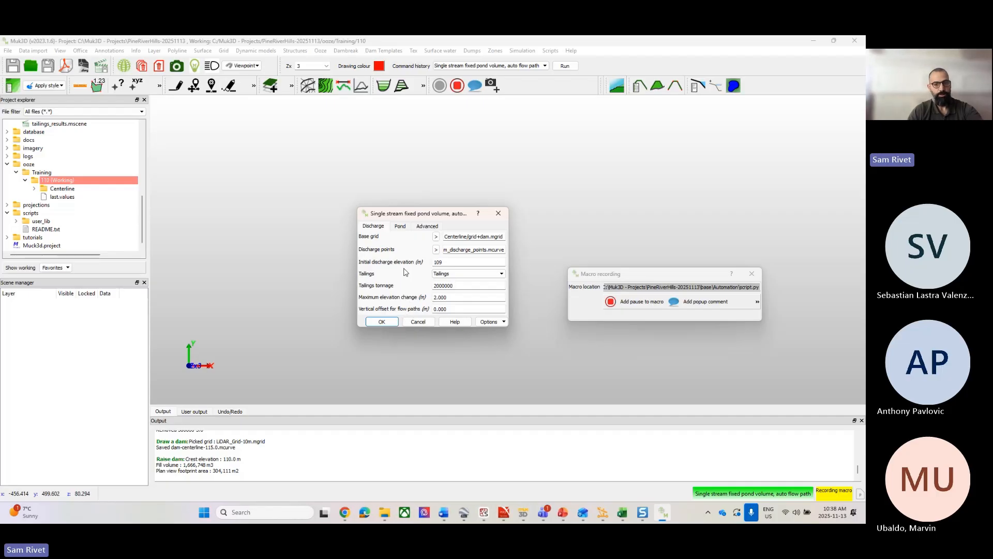
Set the initial pond elevation guess to 105 m, pond volume to 400000 m3 per the Book1 schedule, and maximum containment elevation to 109 m.
click(403, 226)
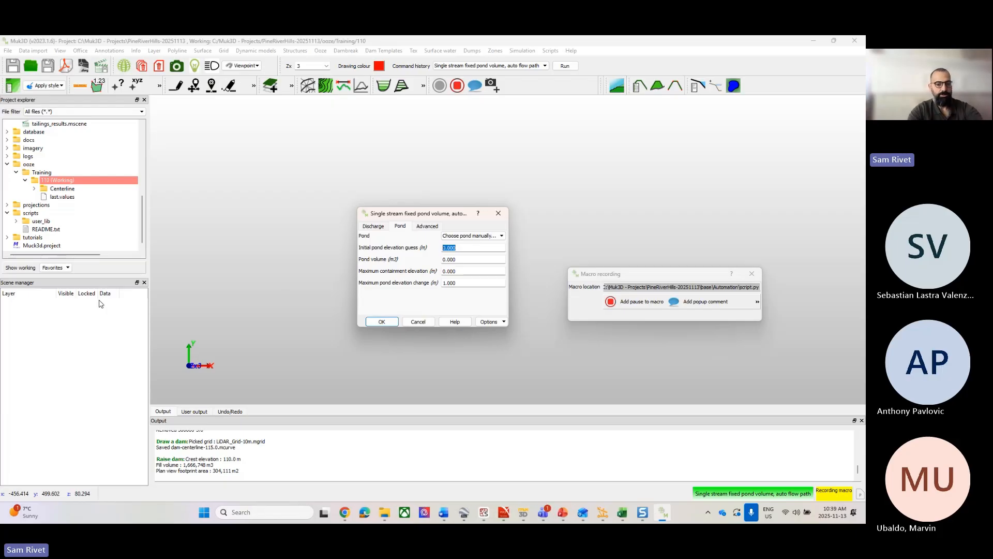
text(105)
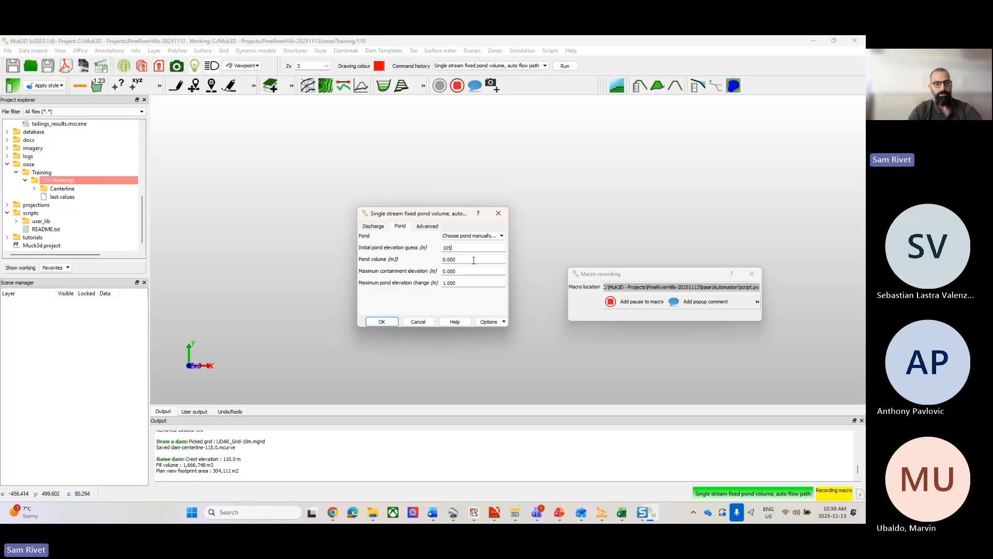
drag(472, 259, 419, 260)
text(4)
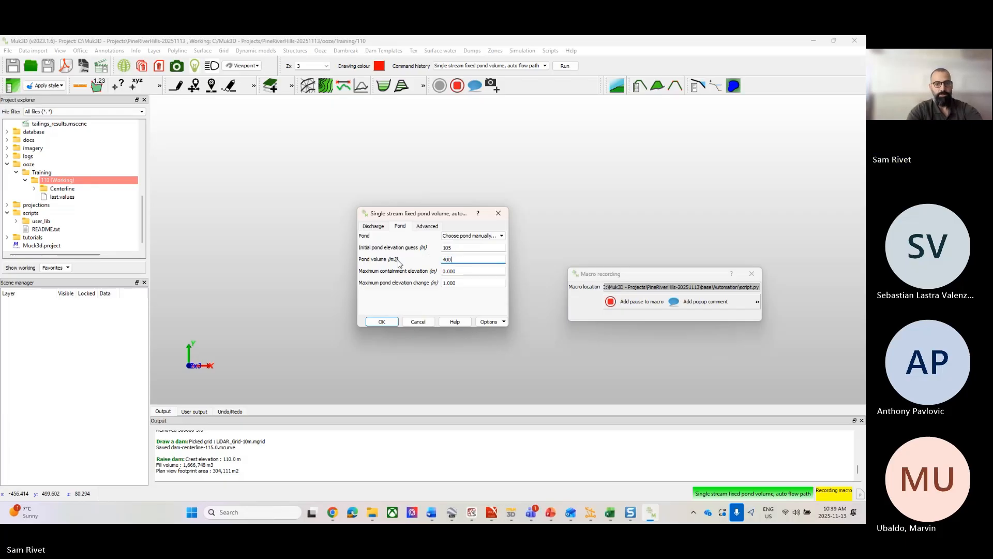
mouse_move(612, 514)
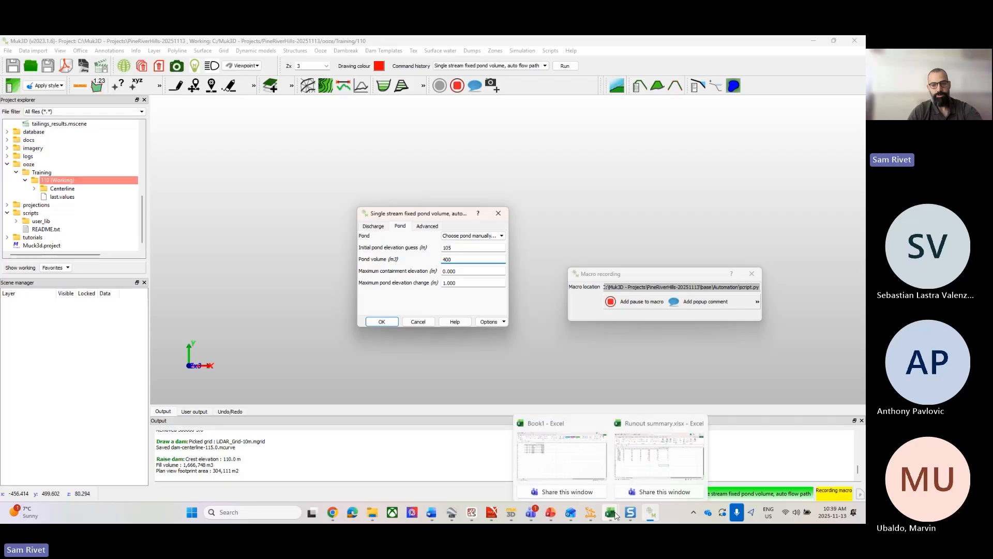
click(569, 454)
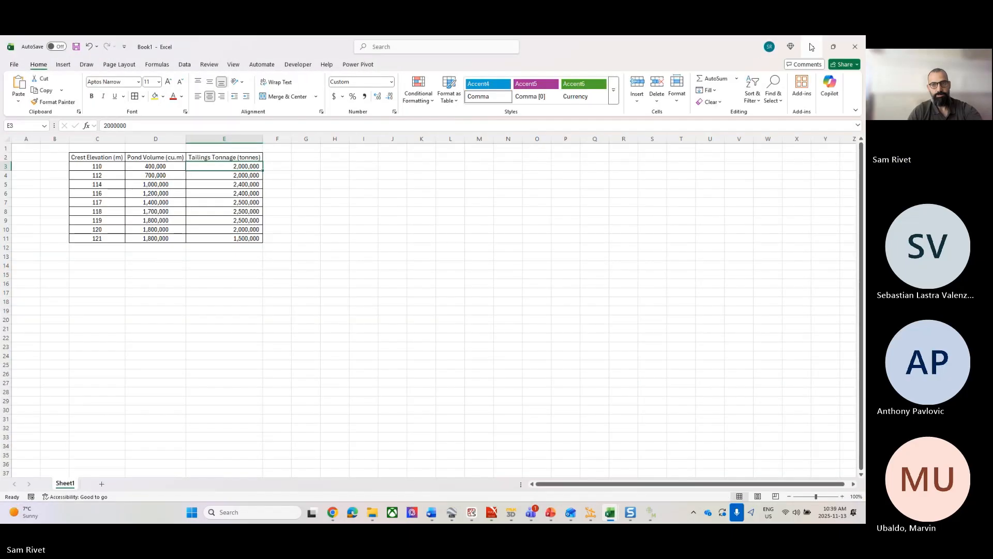
click(811, 46)
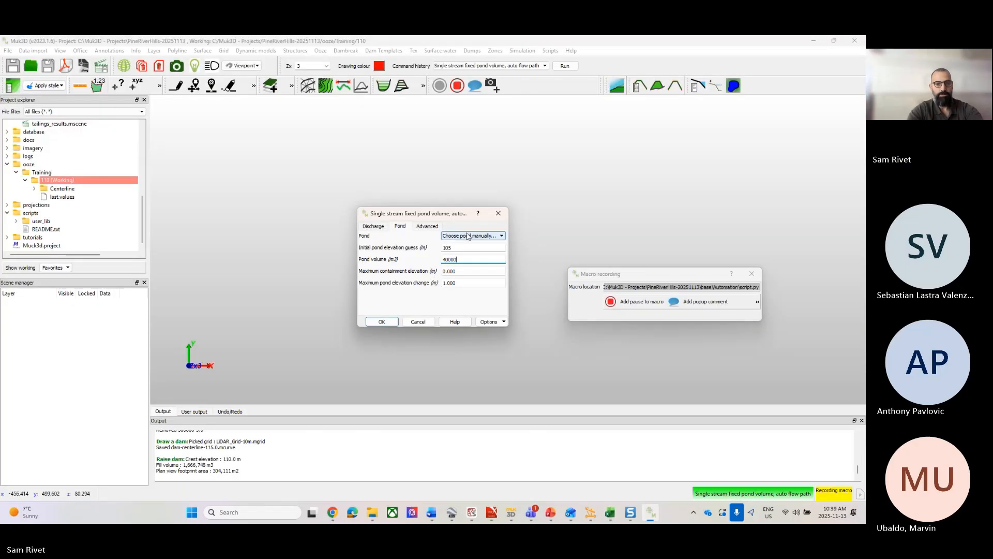
double_click(464, 271)
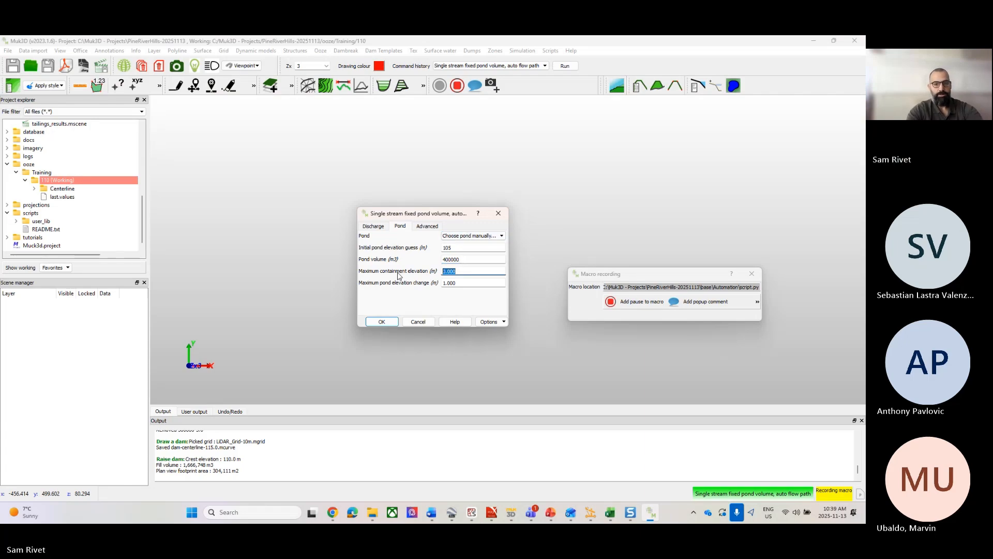
text(109)
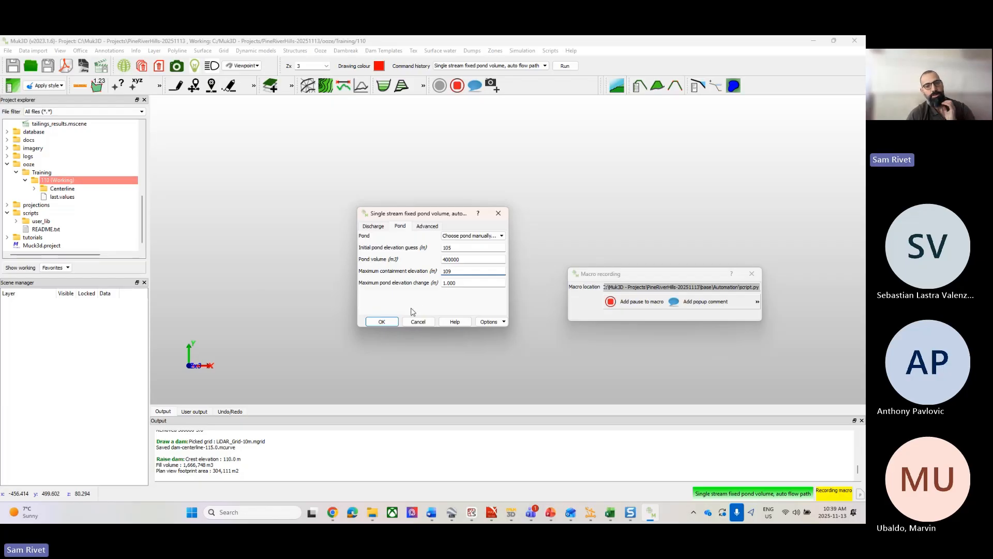
Run the deposition and pick a pond location inside the area enclosed by the dam.
click(383, 322)
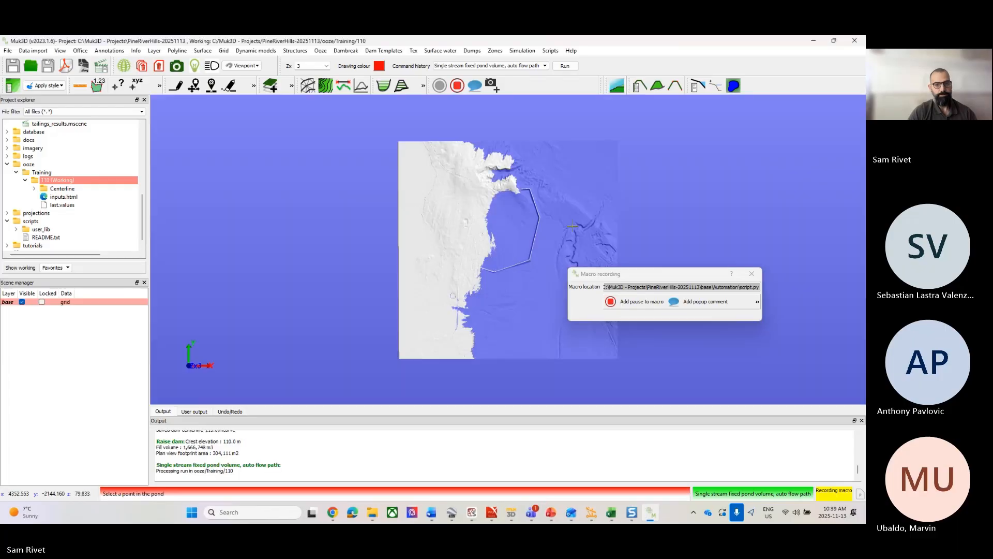
scroll(526, 229, up, 3)
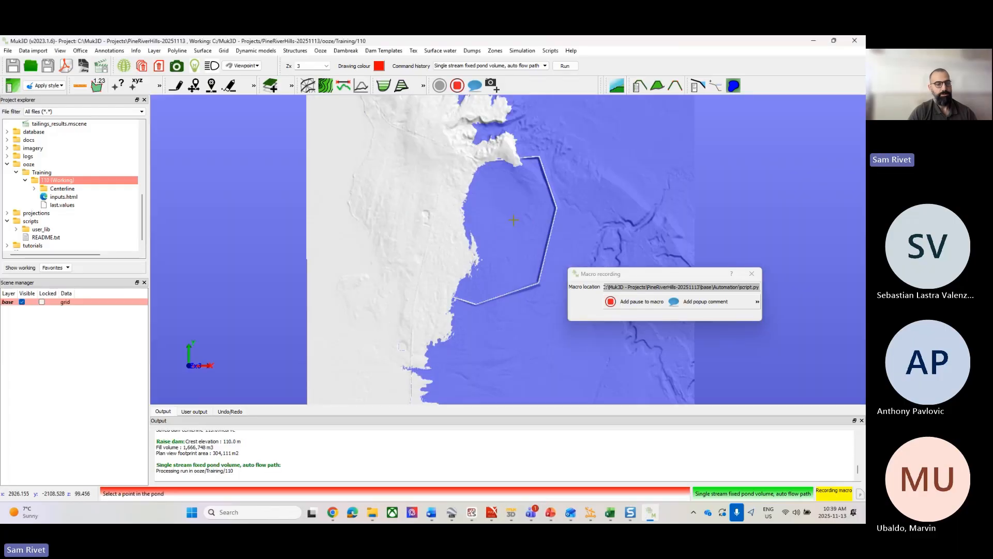
click(514, 220)
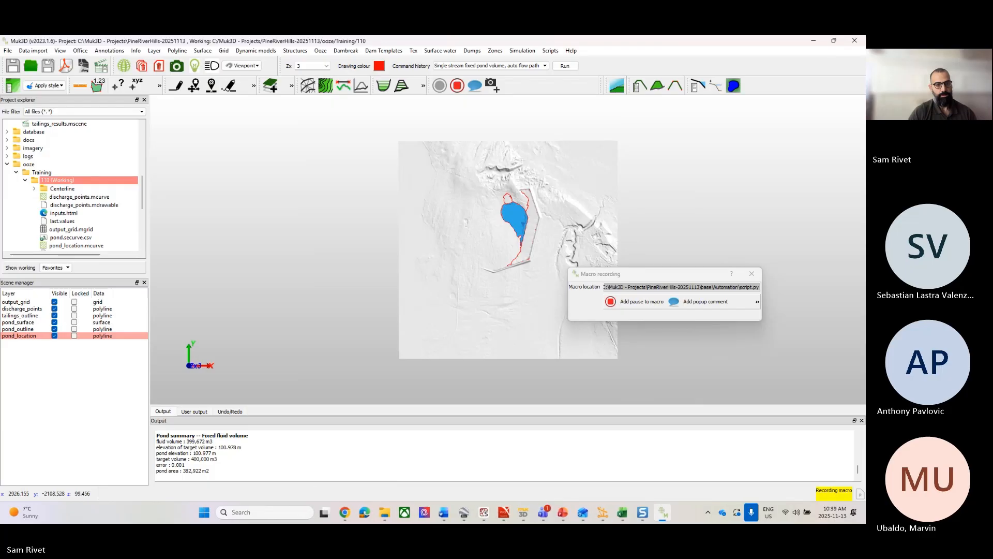
Check the deposition result around the dam and clear all graphics from the scene.
scroll(526, 244, up, 3)
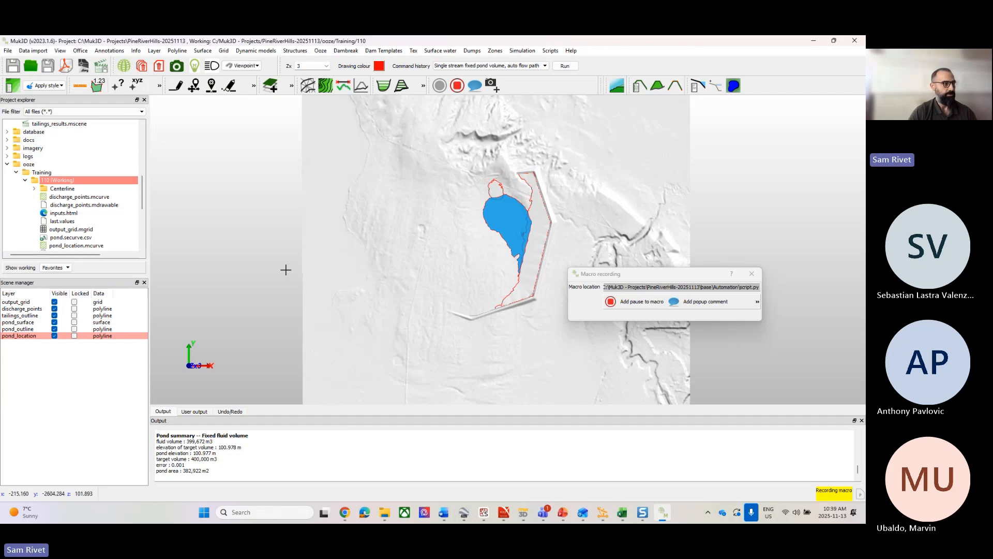
scroll(413, 252, down, 3)
right_click(419, 253)
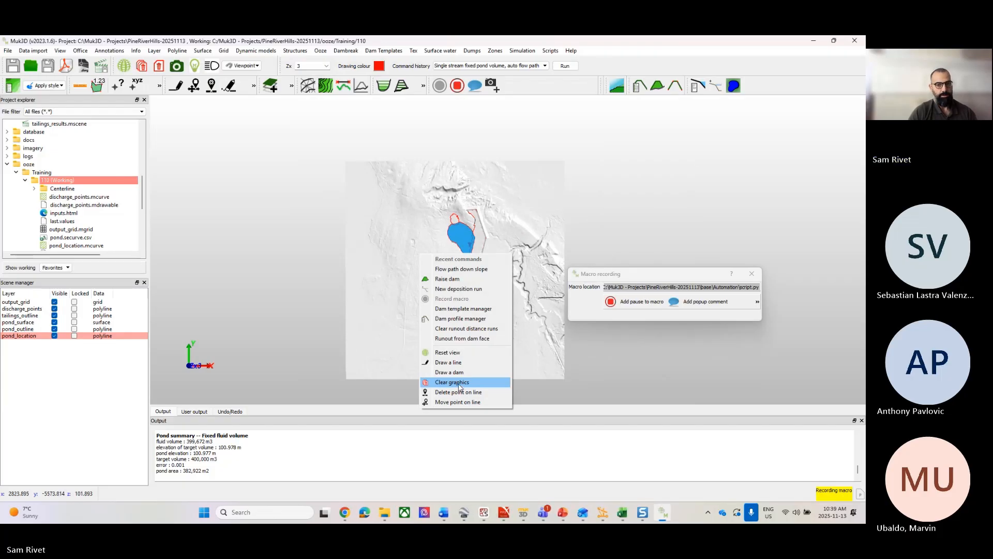
click(458, 382)
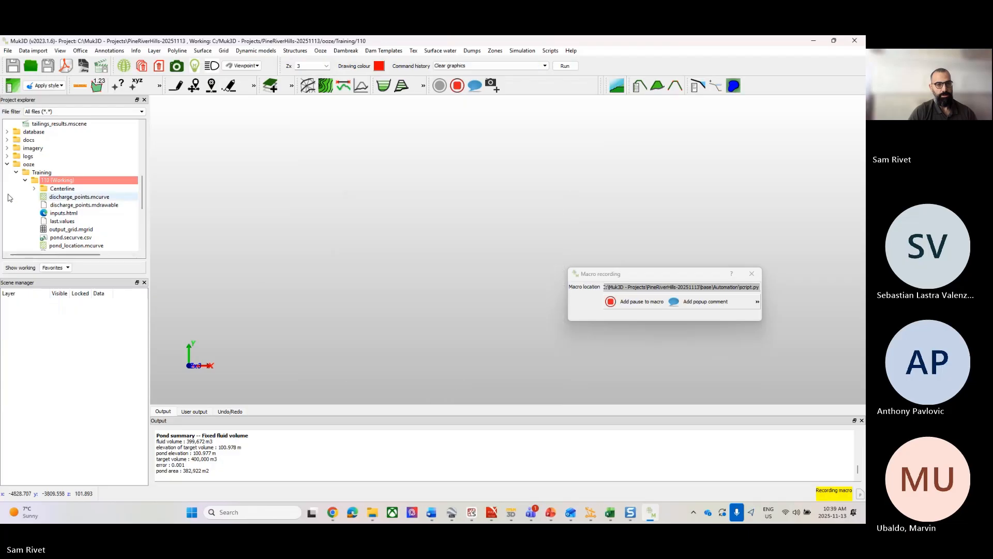
Examine the deposition output files in the ooze/Training/110 folder and the dam files in its Centerline subfolder.
click(16, 173)
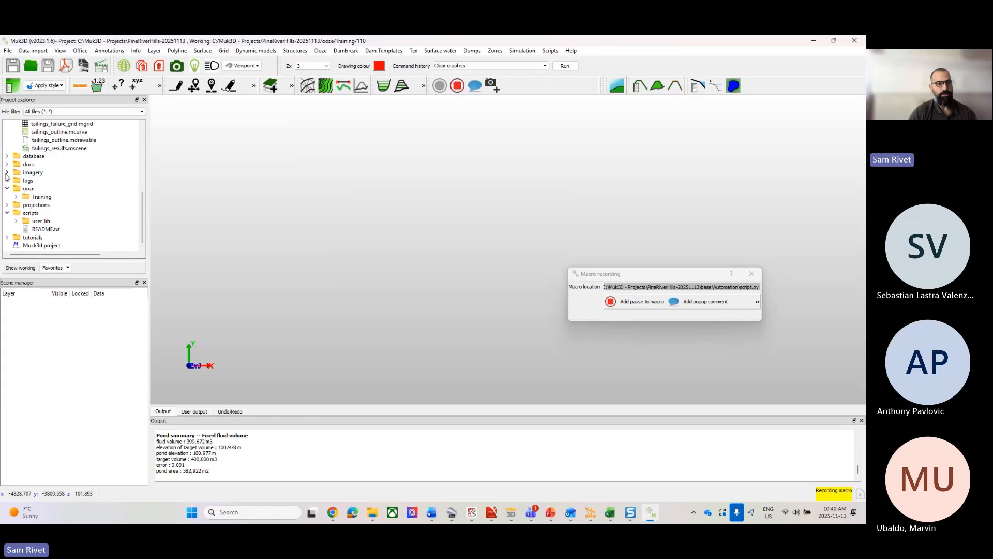
click(6, 174)
click(6, 174)
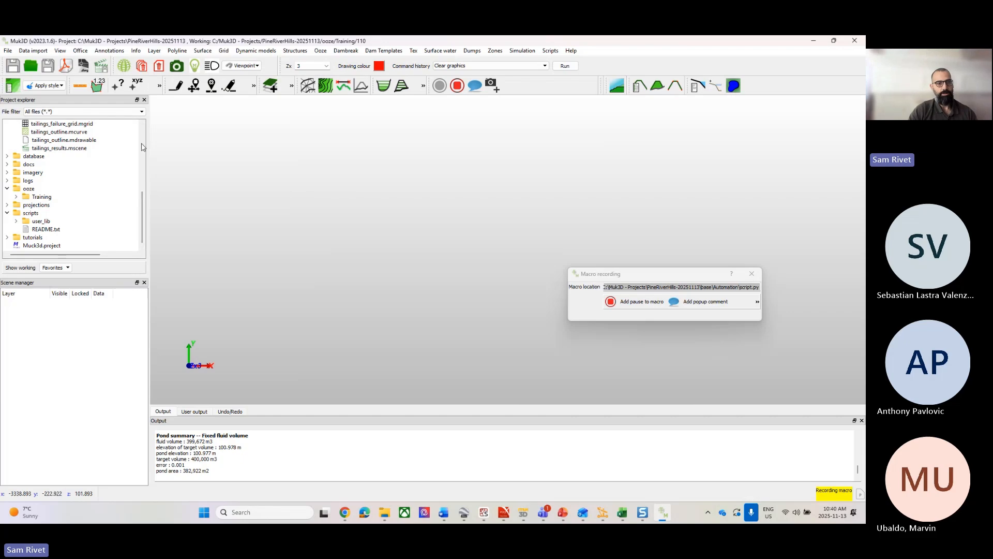
scroll(57, 184, up, 7)
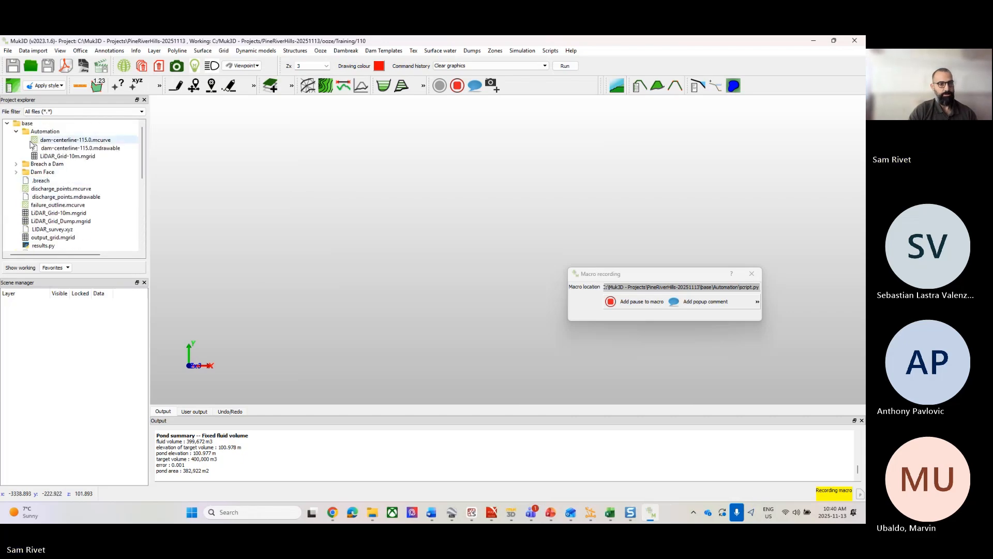
click(16, 132)
scroll(12, 150, down, 6)
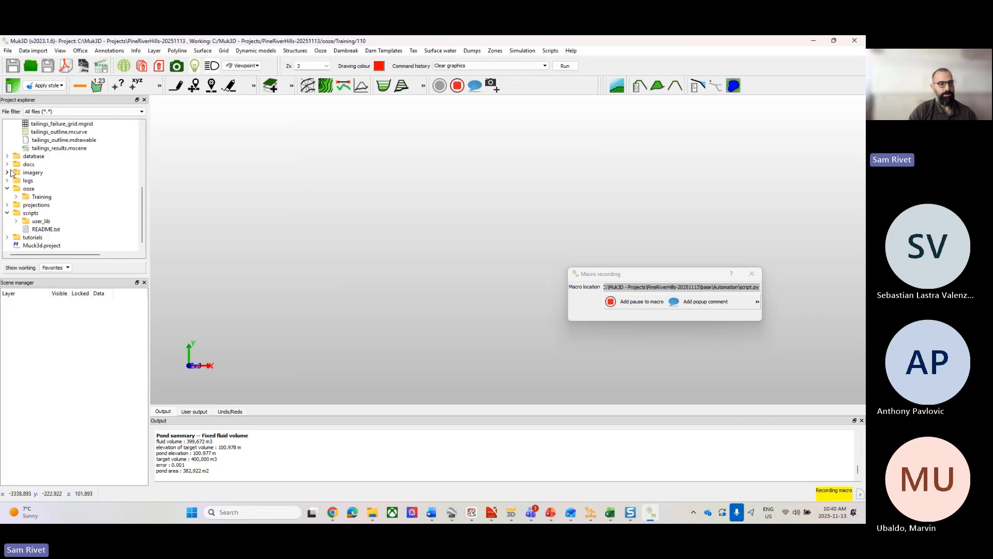
click(16, 198)
scroll(23, 204, down, 5)
scroll(26, 206, up, 2)
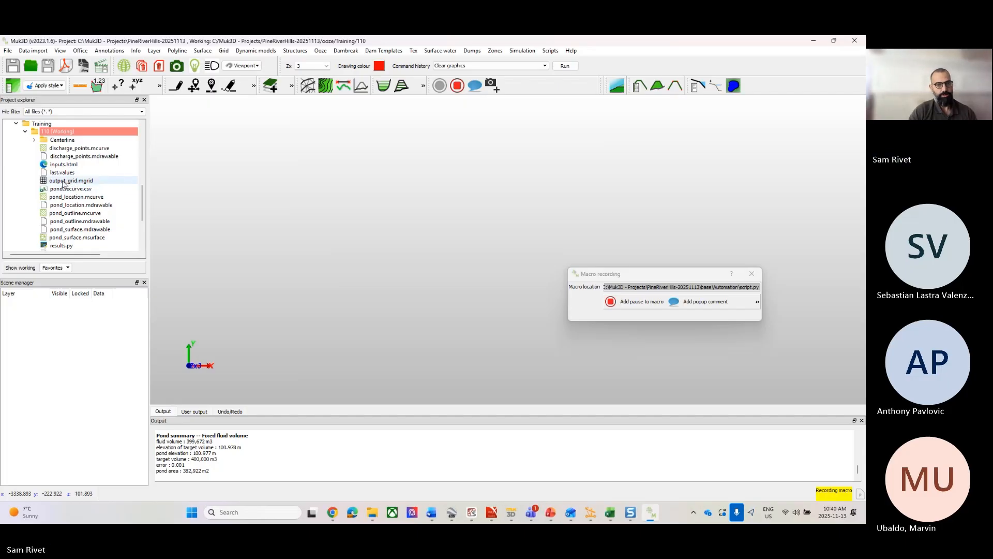
scroll(64, 187, down, 2)
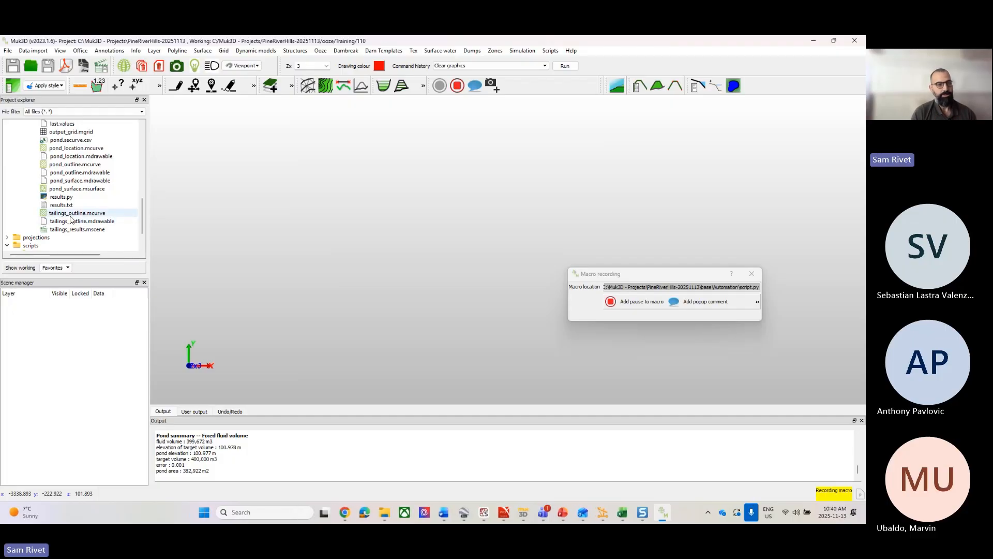
scroll(70, 222, up, 2)
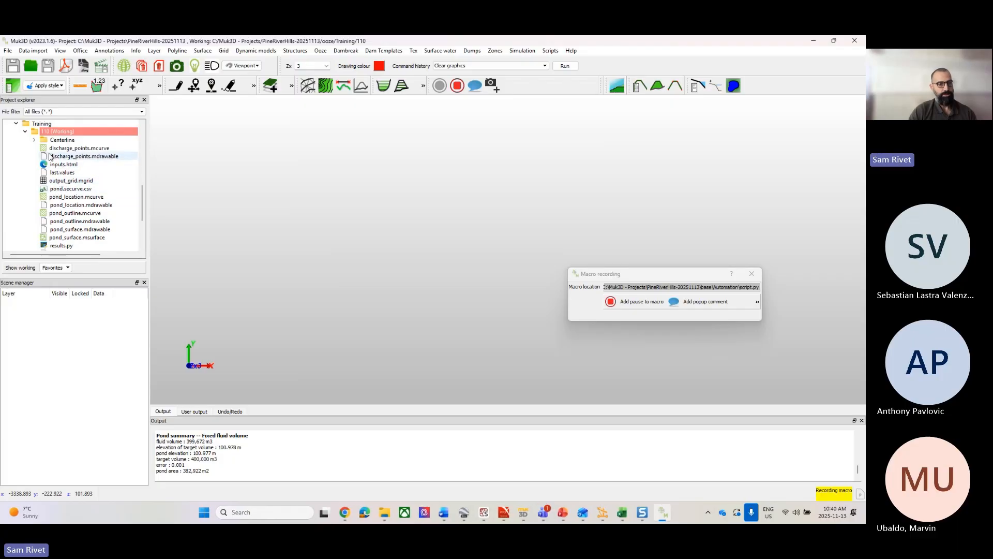
click(34, 140)
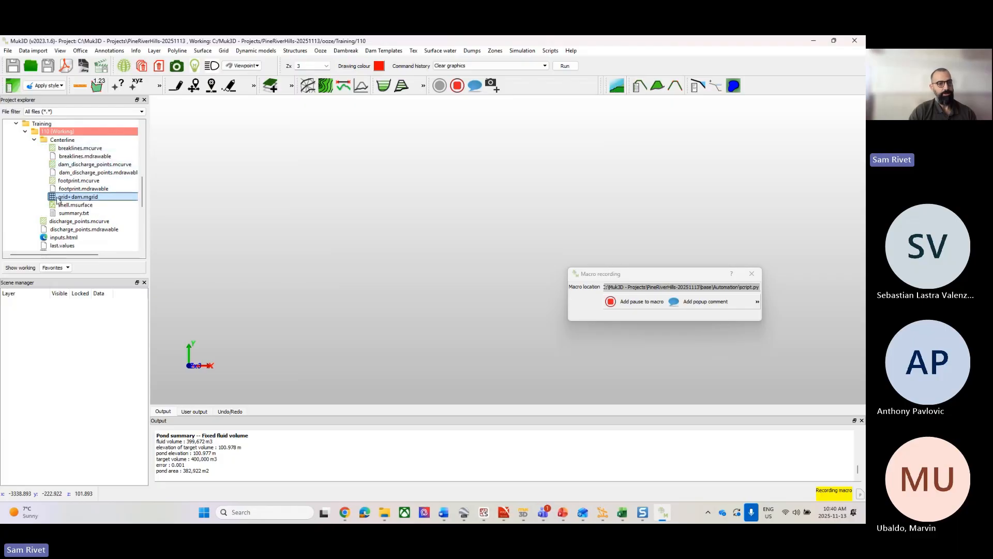
click(67, 180)
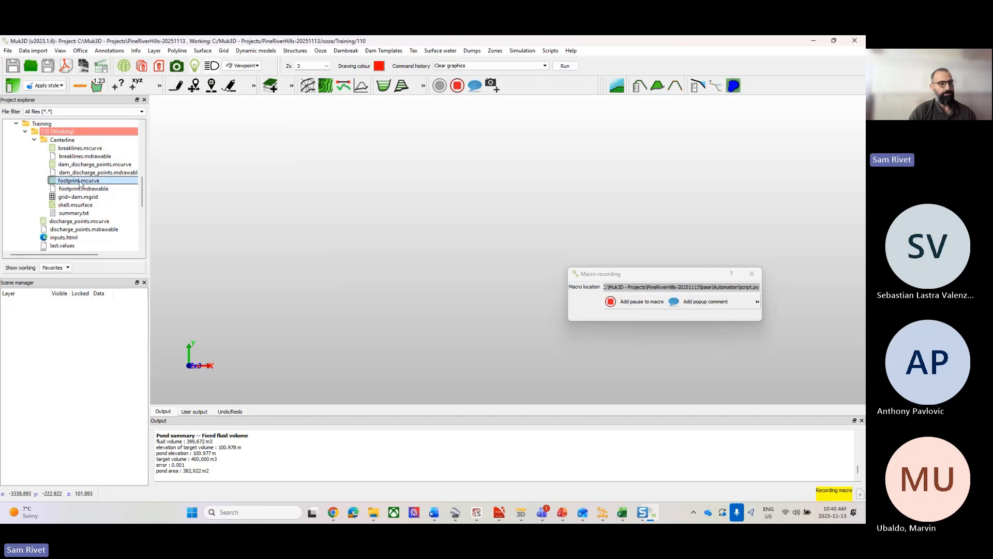
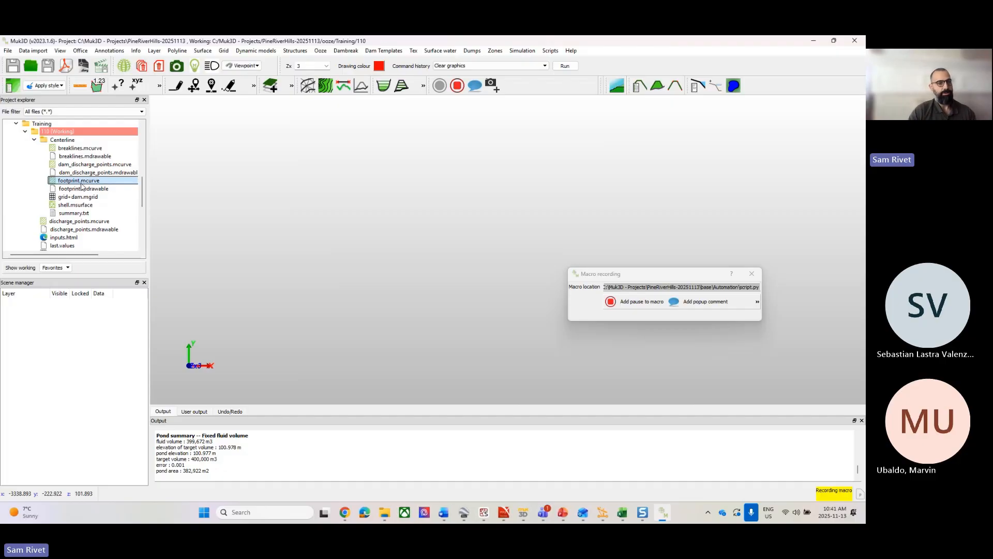
scroll(81, 186, down, 3)
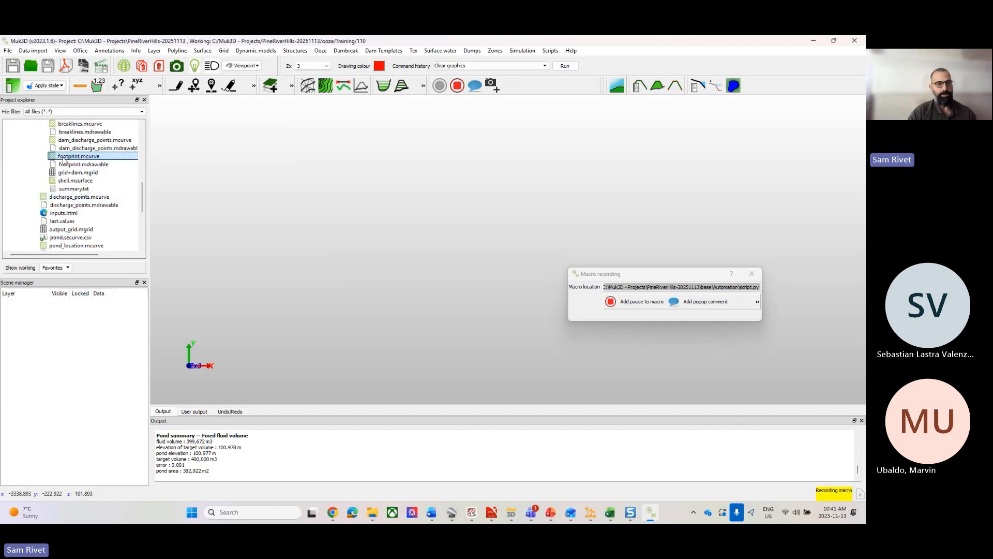
scroll(70, 176, down, 2)
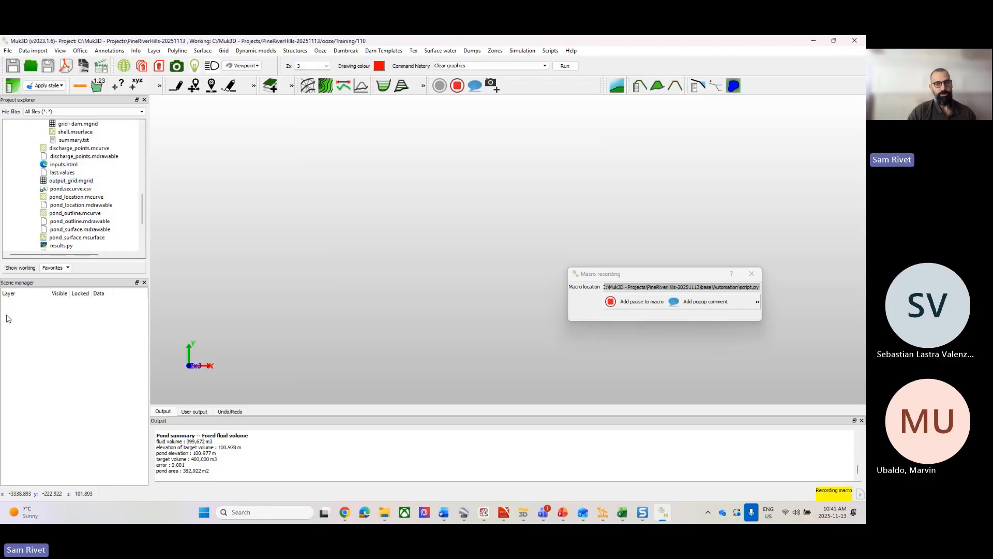
Start Append overlay with colours, using prh.jgw from the imagery folder as base image and Image_110m as output image name.
click(413, 51)
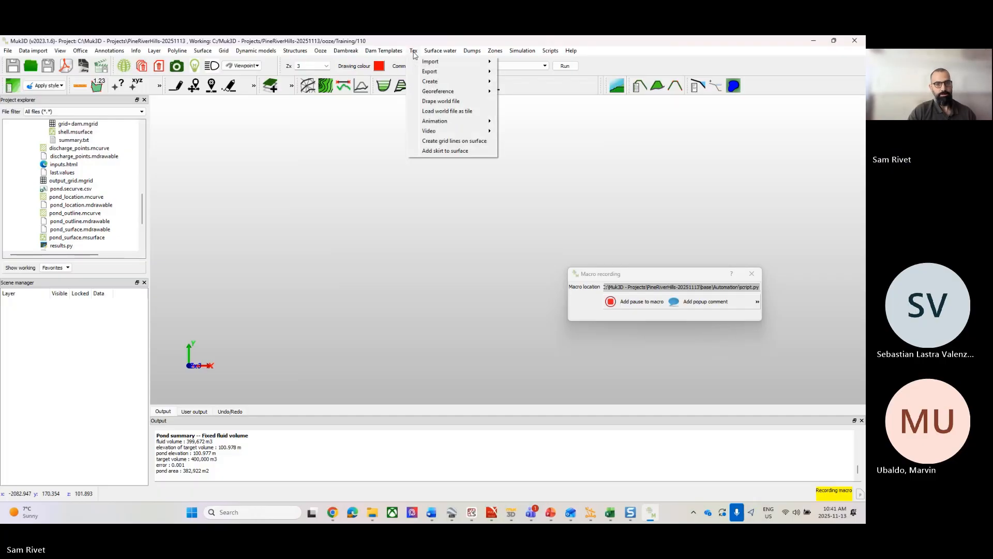
mouse_move(433, 85)
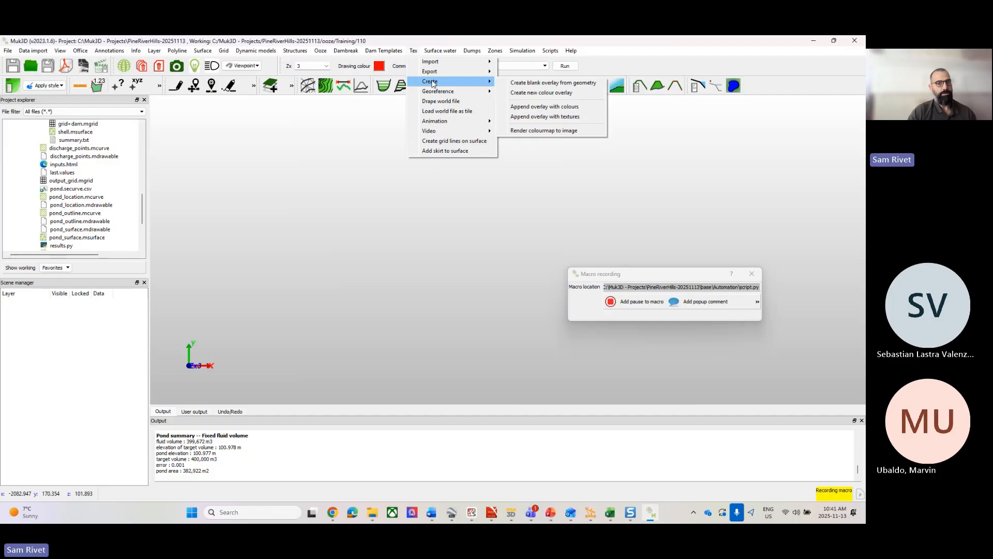
click(542, 111)
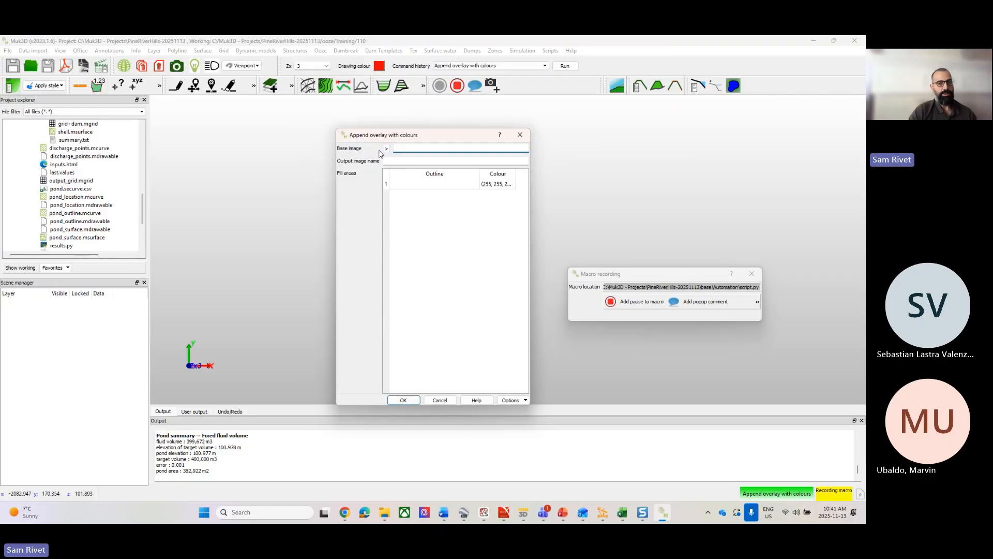
click(386, 149)
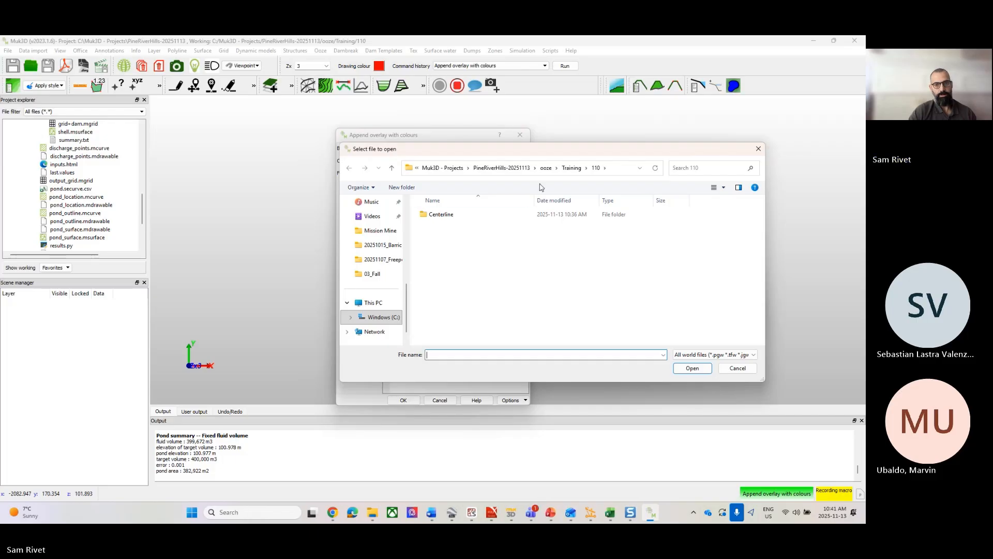
click(501, 168)
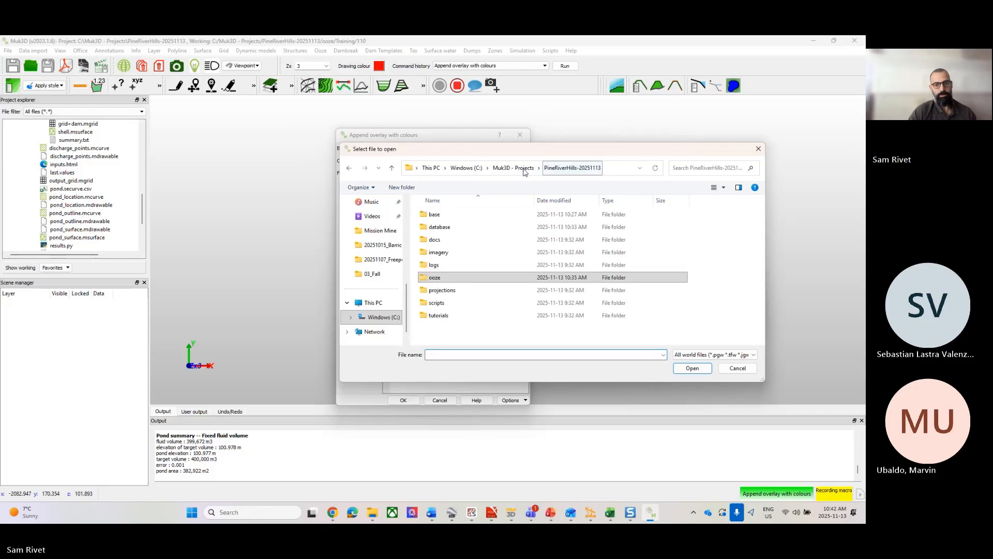
double_click(442, 252)
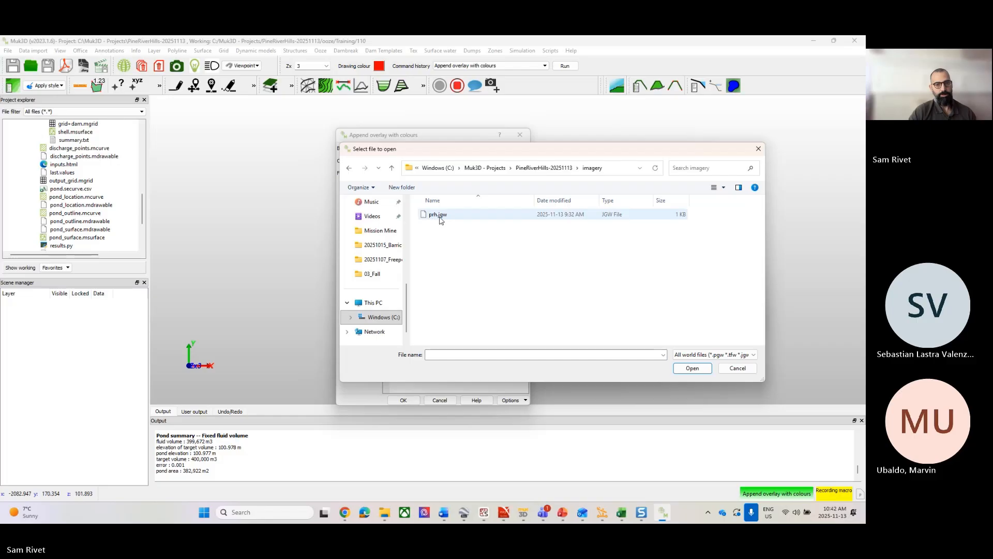
double_click(436, 215)
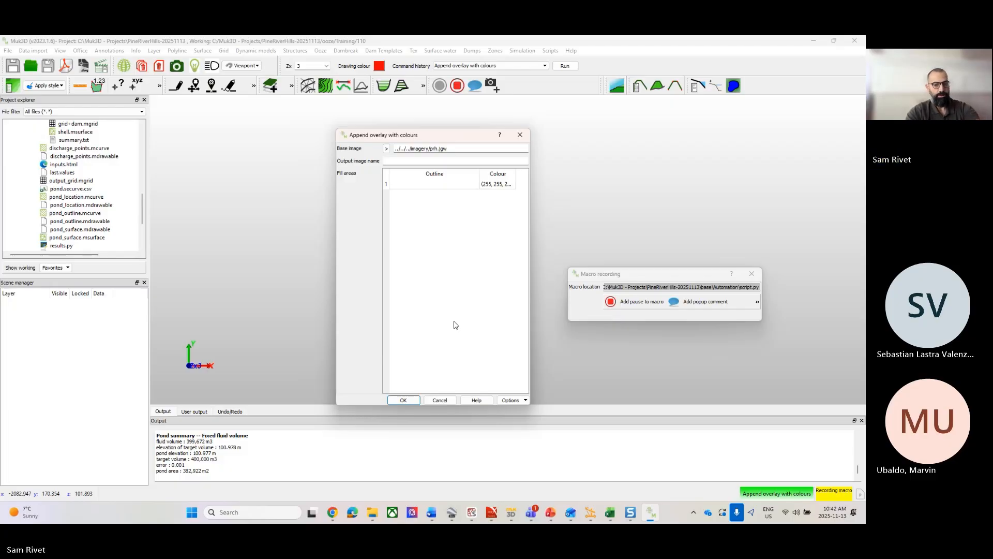
text(Image)
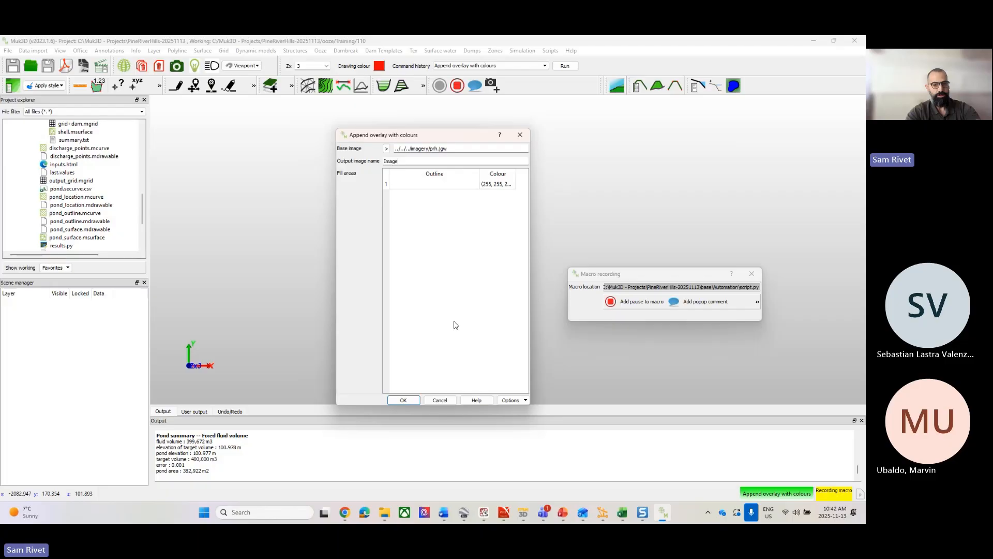
text(_110)
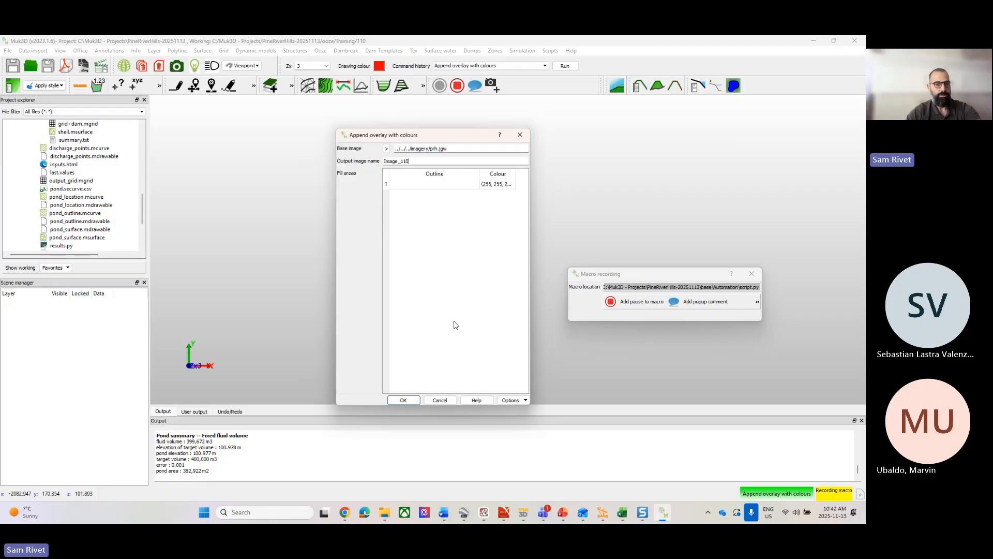
text(m)
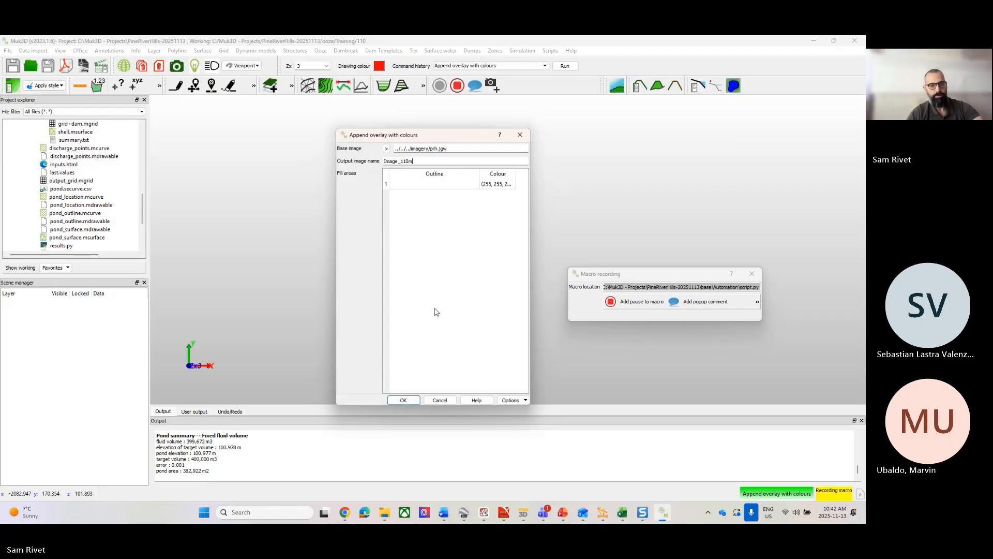
Set the first fill area's outline to footprint.mcurve from the Centerline folder and its colour to brown (170, 85, 0).
click(424, 188)
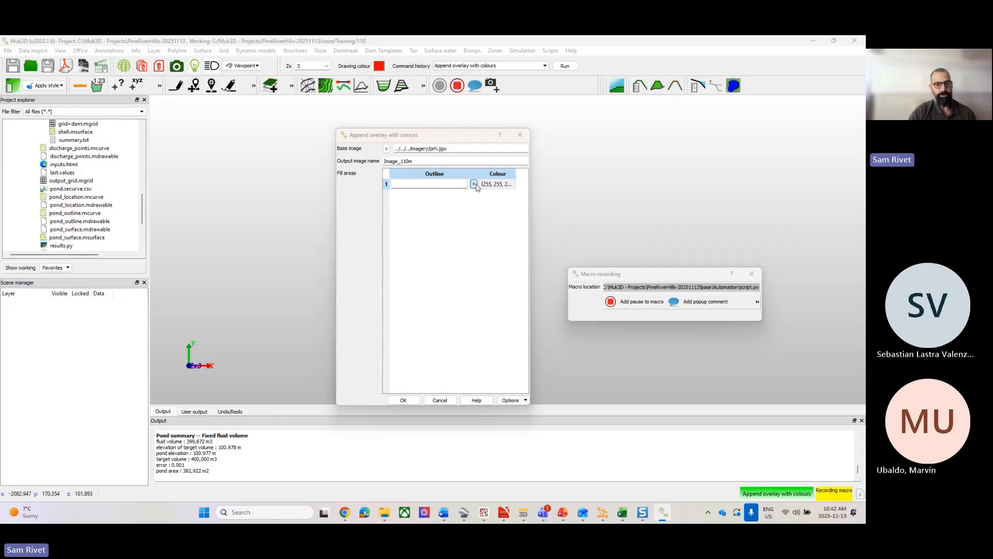
click(474, 184)
double_click(441, 214)
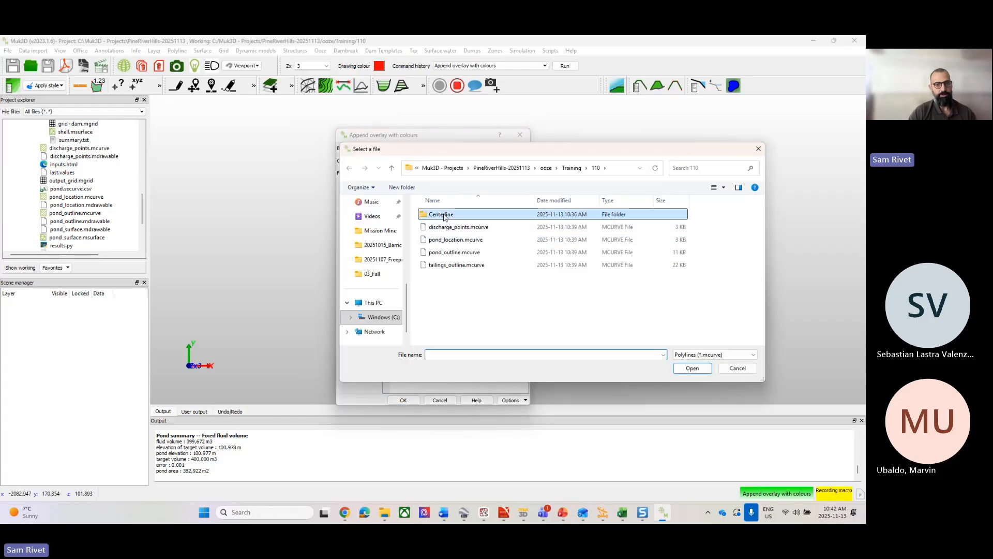
double_click(446, 241)
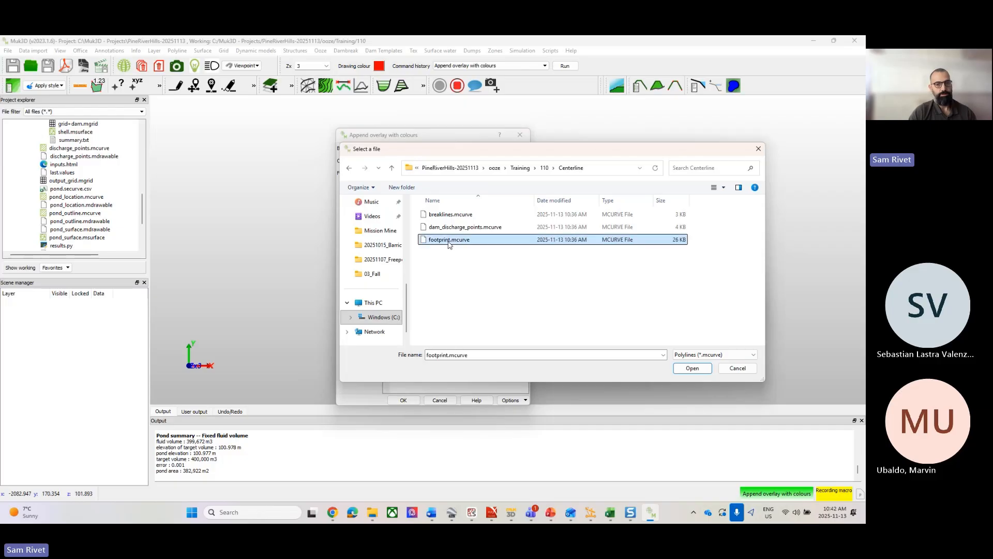
double_click(496, 185)
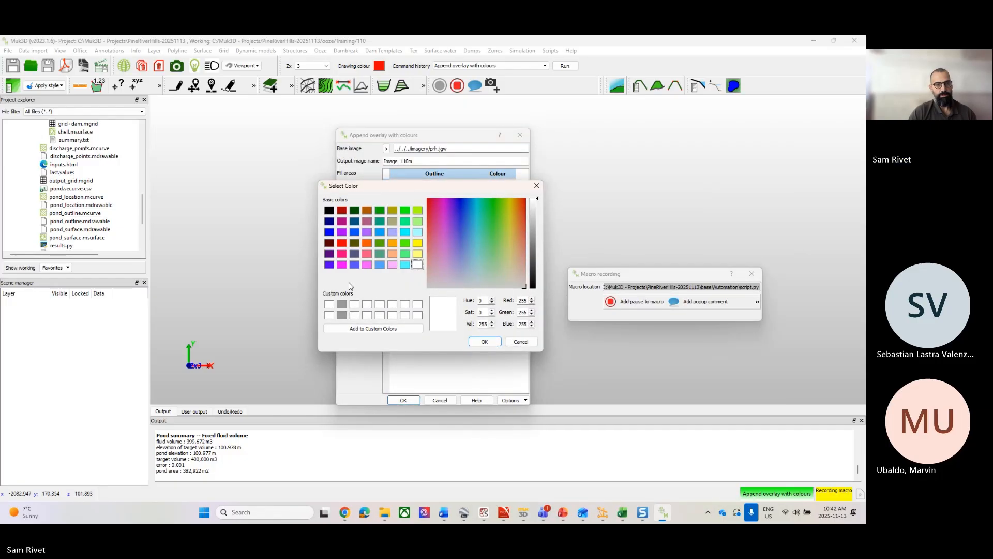
click(366, 210)
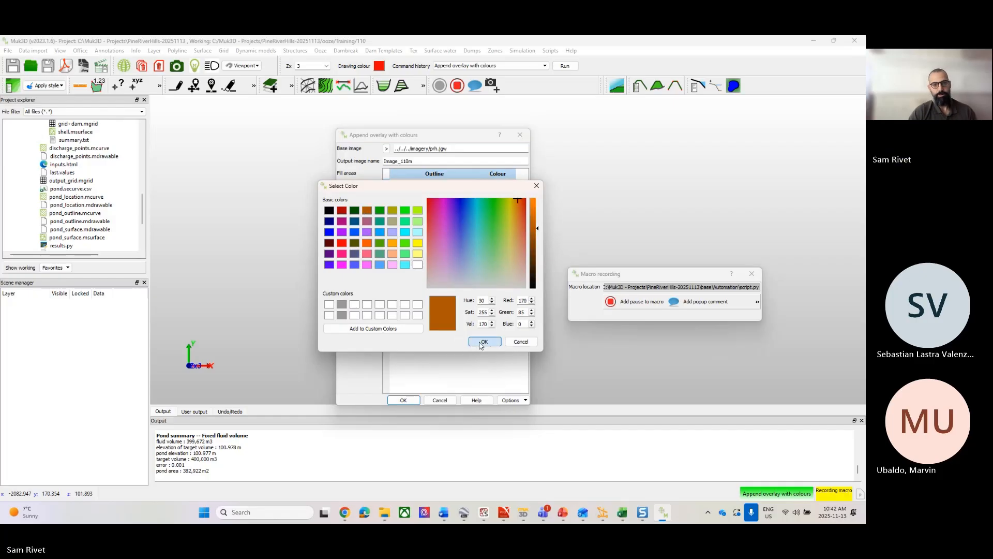
click(484, 342)
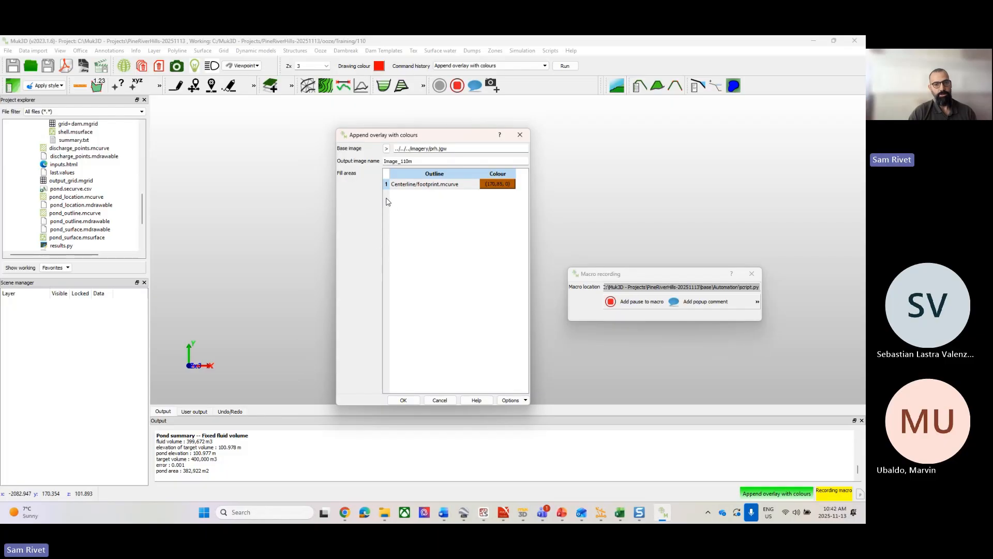
Add a second fill area to the overlay and set its outline to tailings_outline.mcurve.
right_click(388, 200)
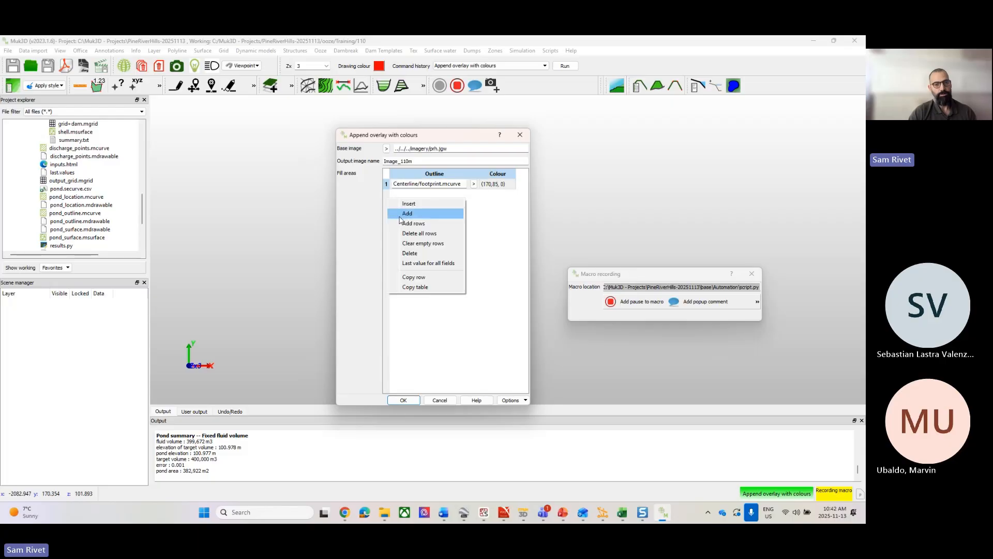
click(400, 217)
click(420, 199)
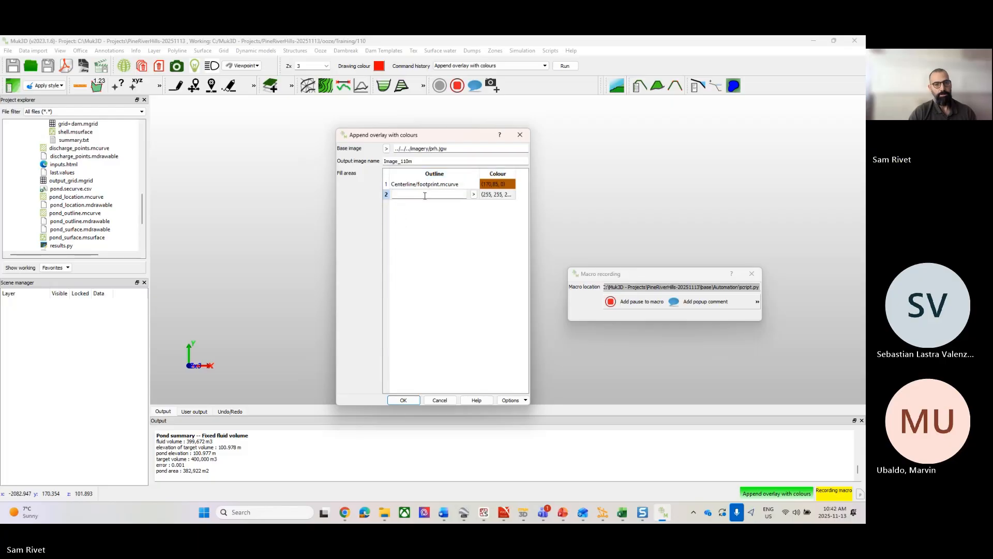
click(473, 194)
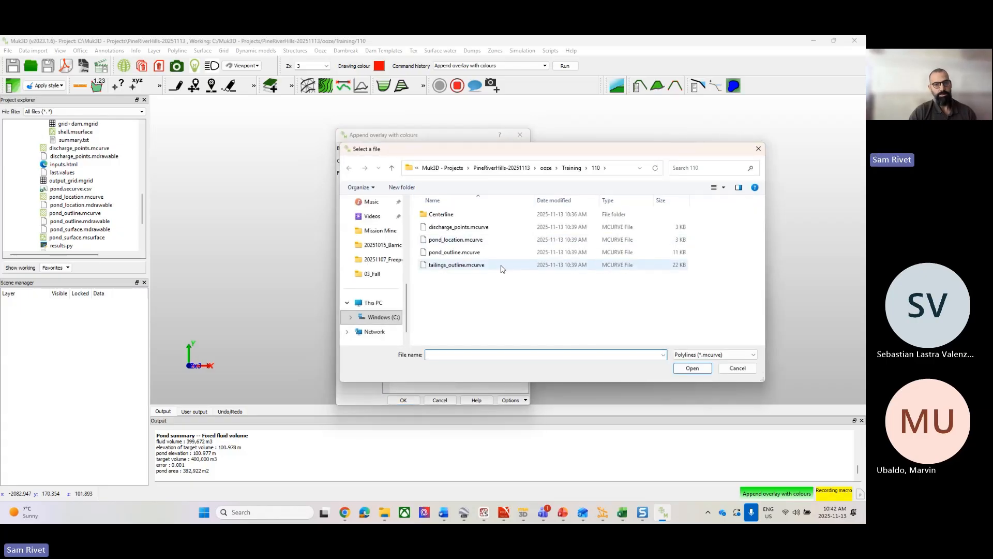
click(439, 267)
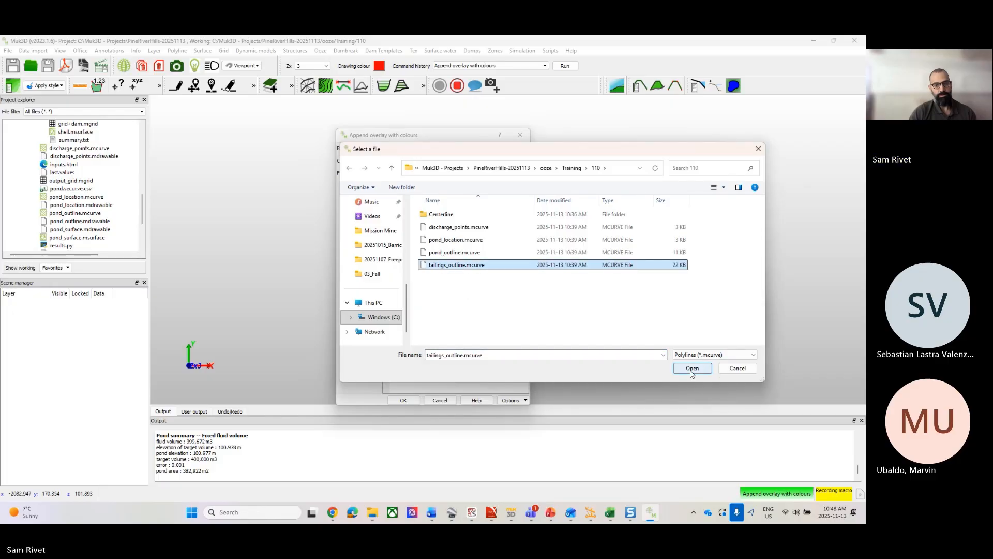
click(693, 367)
Set the tailings fill area's colour to olive (170, 170, 0) and create the overlay image.
click(499, 196)
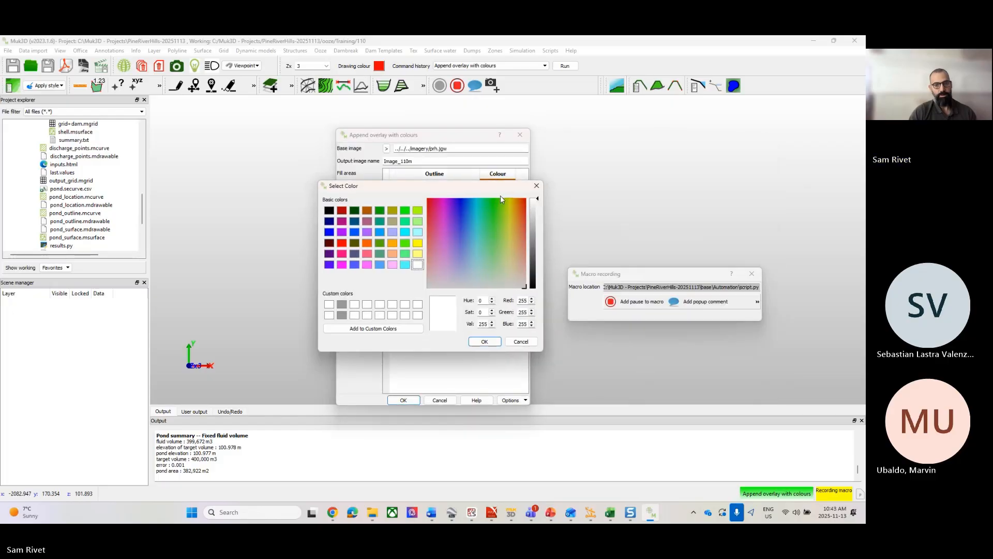
click(392, 211)
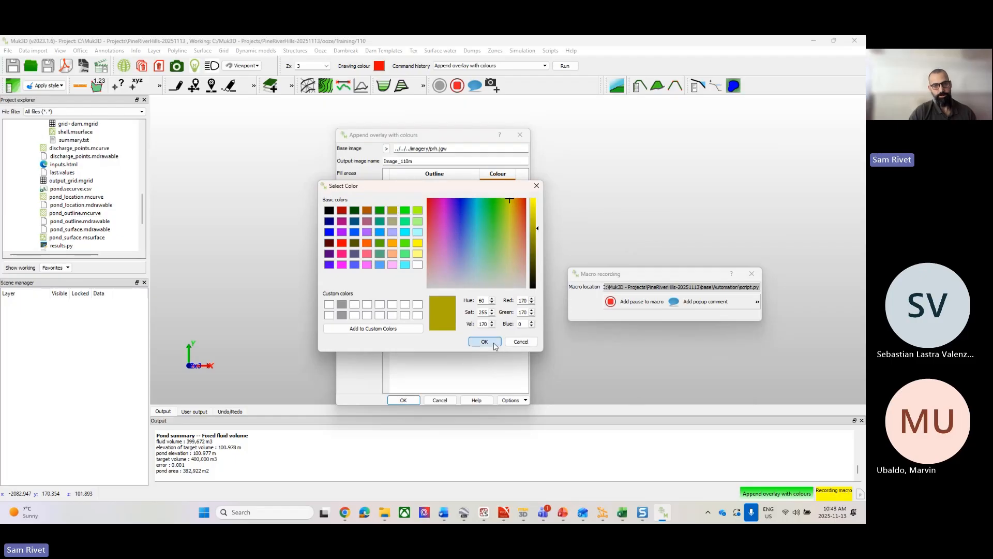
click(493, 343)
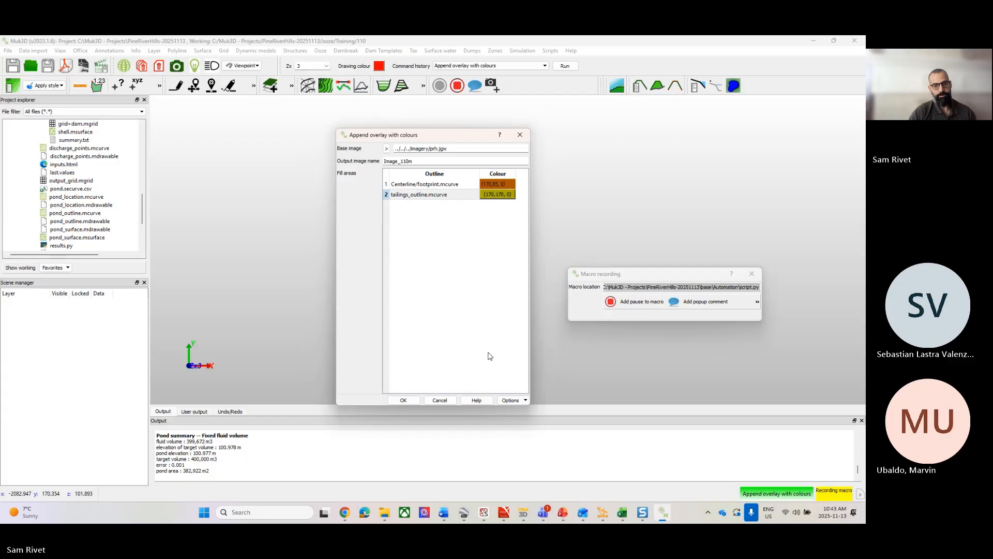
click(404, 401)
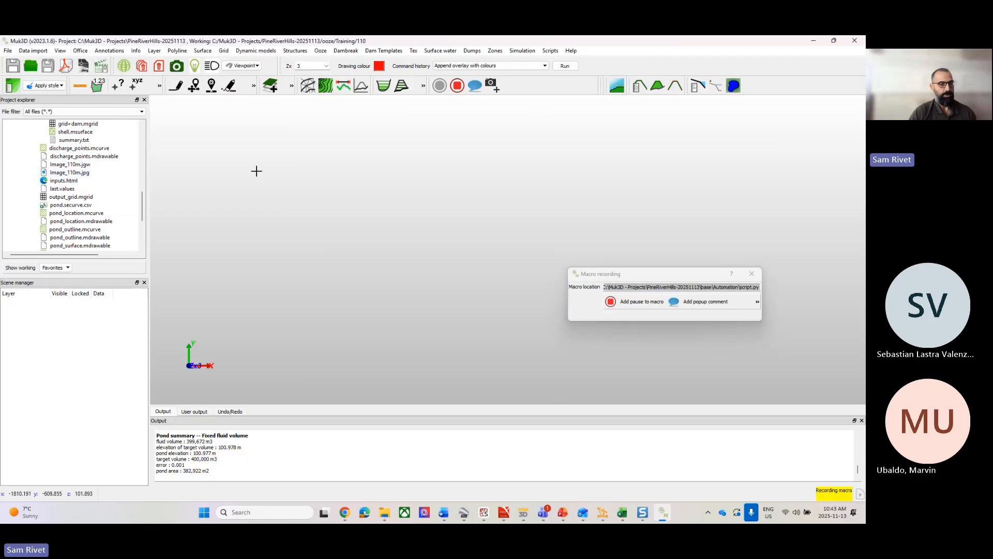
Load output_grid.mgrid into the scene and drape the Image_110m.jgw overlay onto it.
click(61, 198)
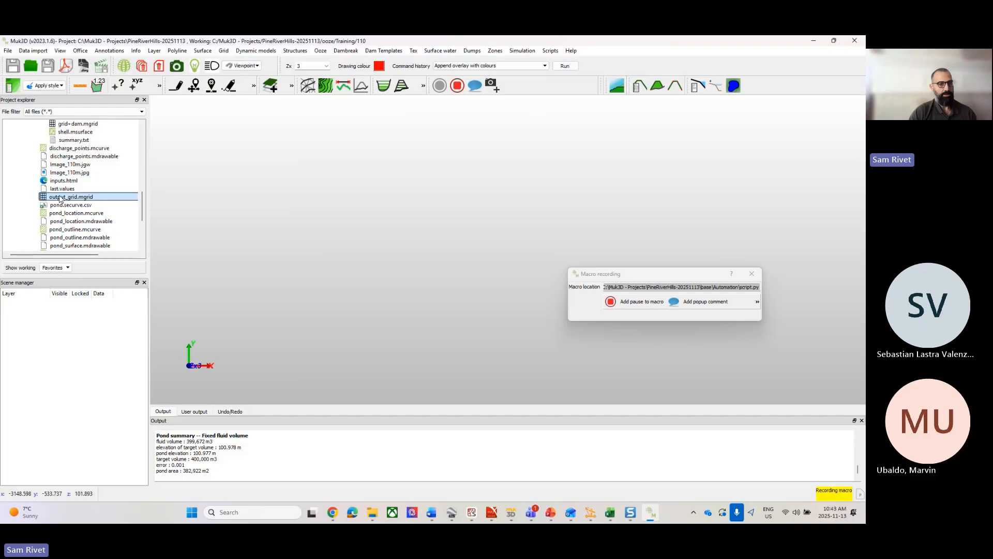
drag(53, 198, 432, 207)
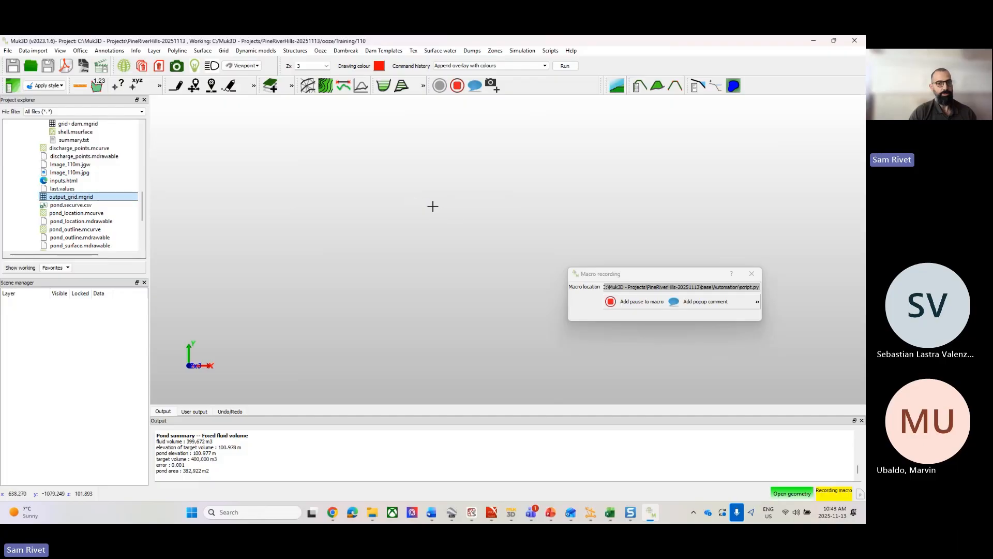
click(55, 166)
drag(58, 168, 512, 228)
click(498, 266)
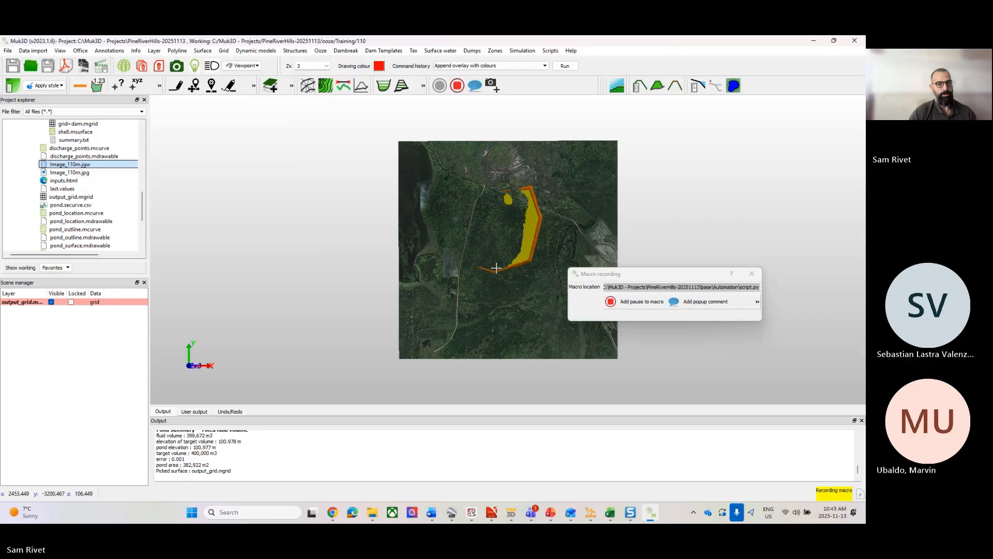
Load pond_surface.msurface from the 110 folder into the scene with the draped grid.
scroll(75, 203, down, 3)
scroll(75, 205, up, 5)
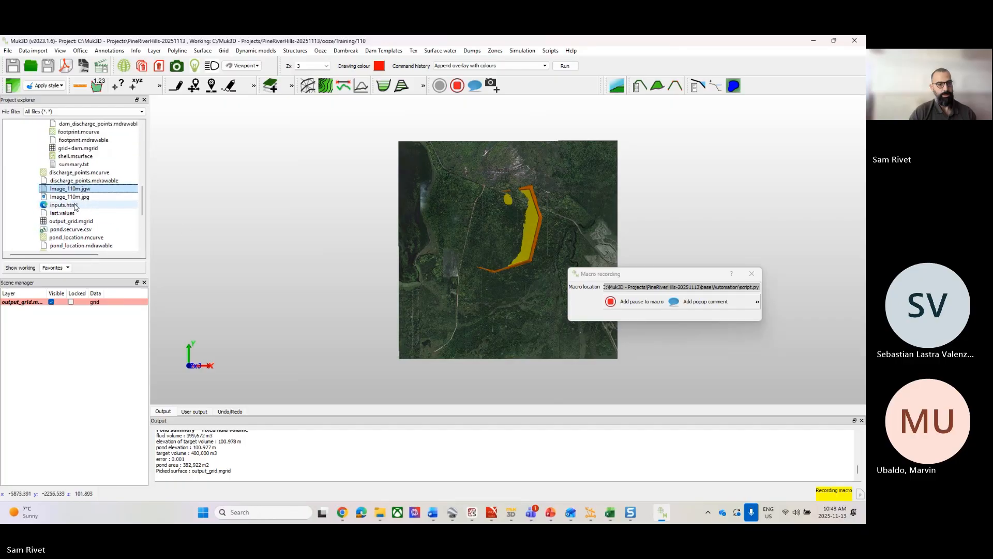
scroll(75, 210, up, 3)
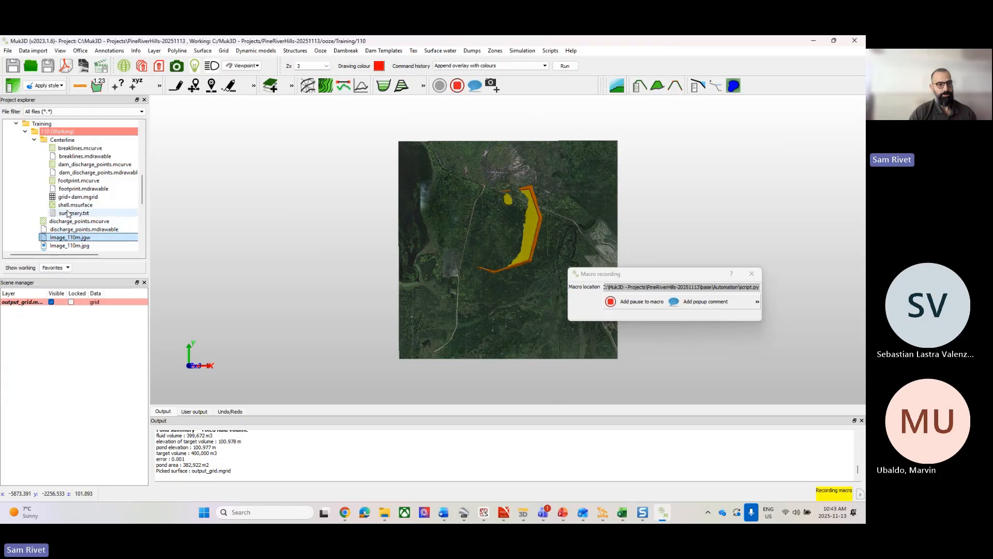
scroll(64, 209, down, 1)
scroll(63, 210, down, 2)
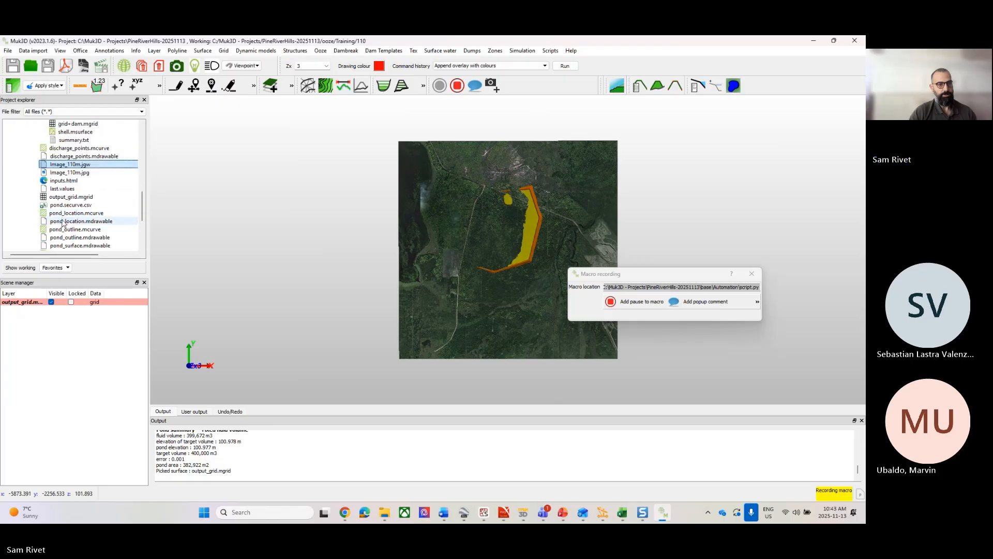
scroll(64, 231, down, 1)
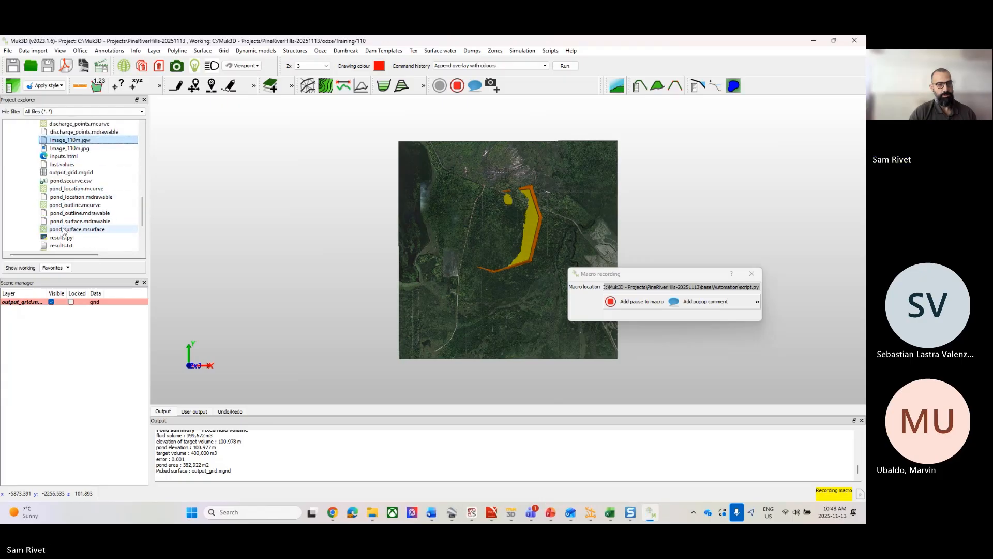
click(64, 229)
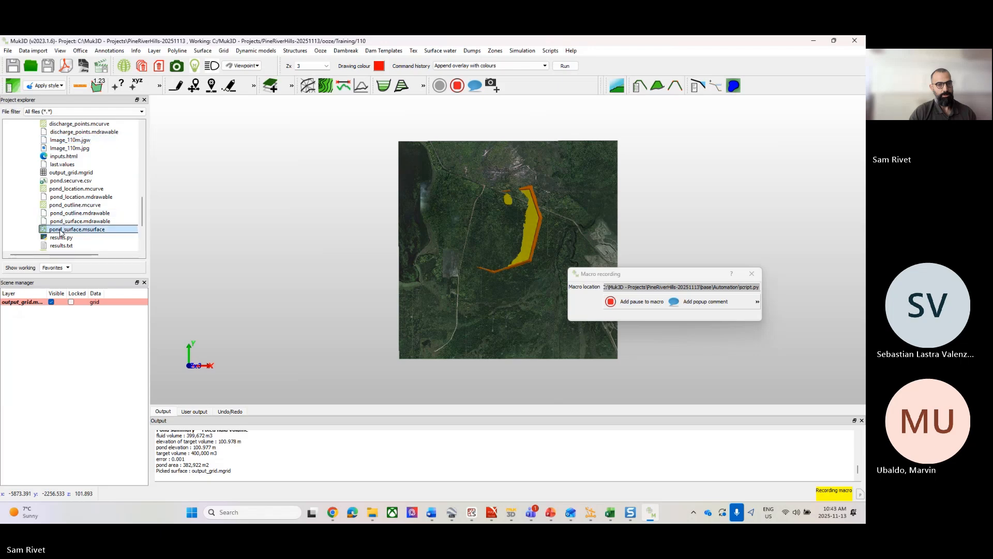
drag(451, 234, 453, 235)
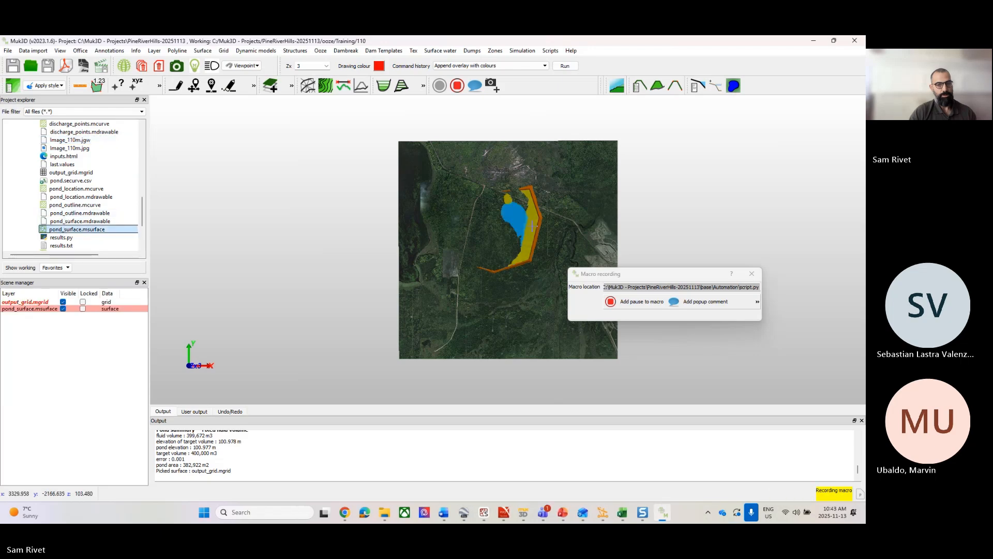
Examine the coloured dam footprint, tailings beach and pond on the draped imagery from above and at an angle.
scroll(550, 233, up, 3)
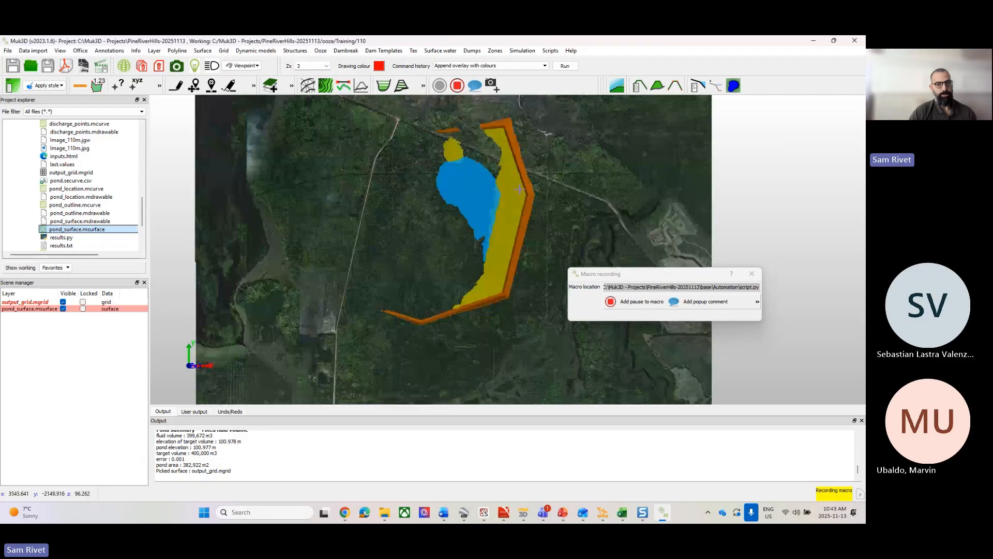
scroll(486, 156, up, 3)
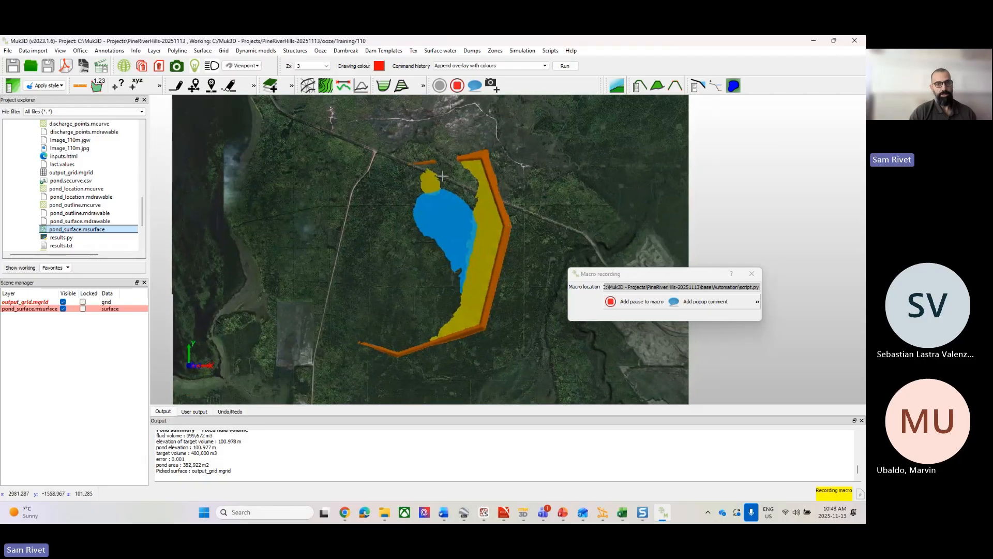
middle_drag(550, 308, 483, 244)
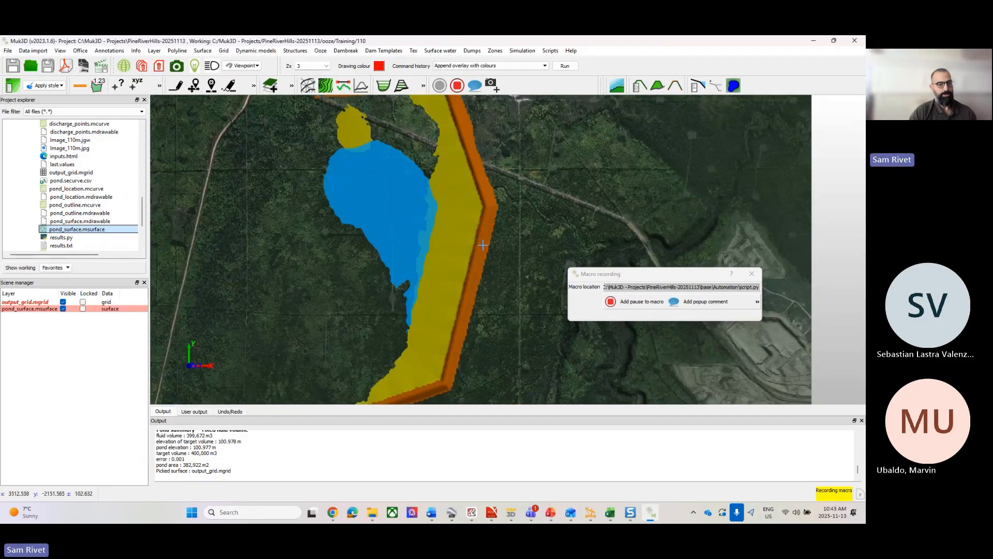
scroll(375, 224, down, 3)
drag(341, 337, 481, 276)
scroll(516, 277, up, 5)
middle_drag(485, 275, 527, 262)
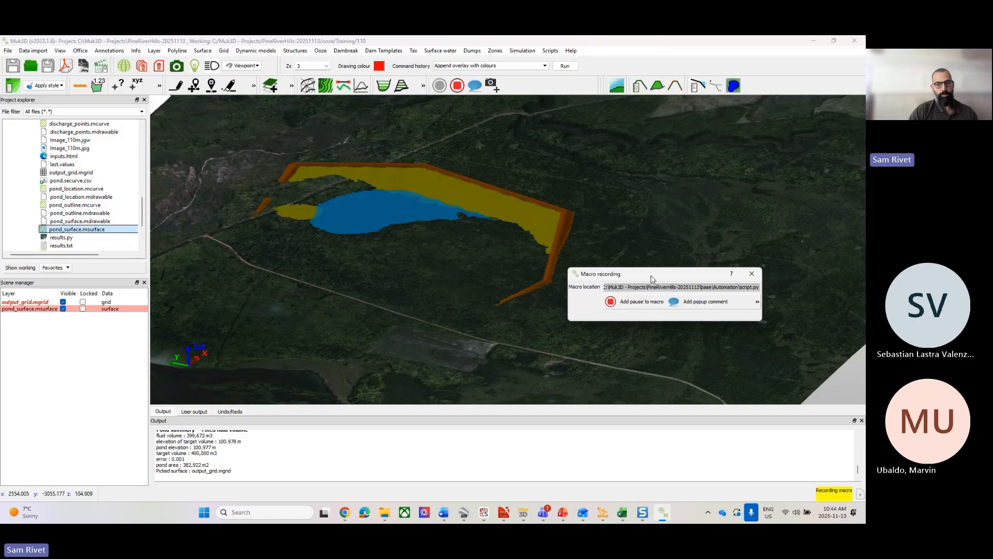
Save an oblique view of the dam, tailings and pond as a viewpoint named View1.
drag(652, 278, 694, 279)
drag(483, 261, 401, 221)
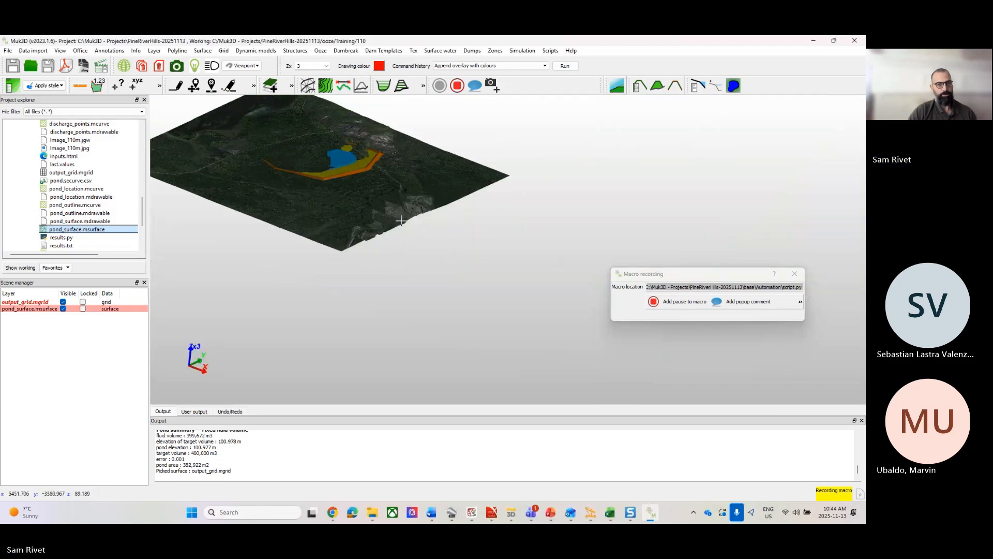
scroll(378, 309, up, 5)
drag(378, 308, 512, 290)
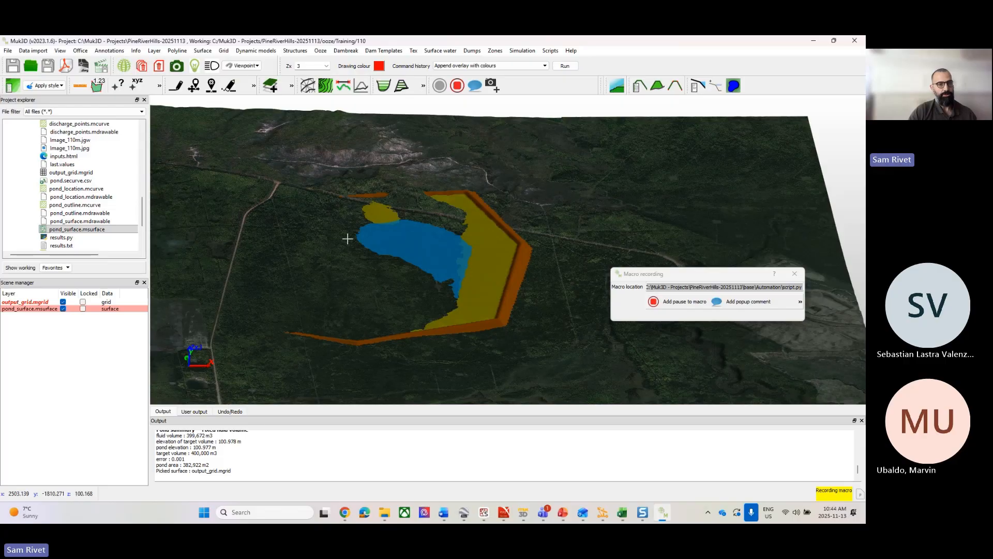
click(60, 51)
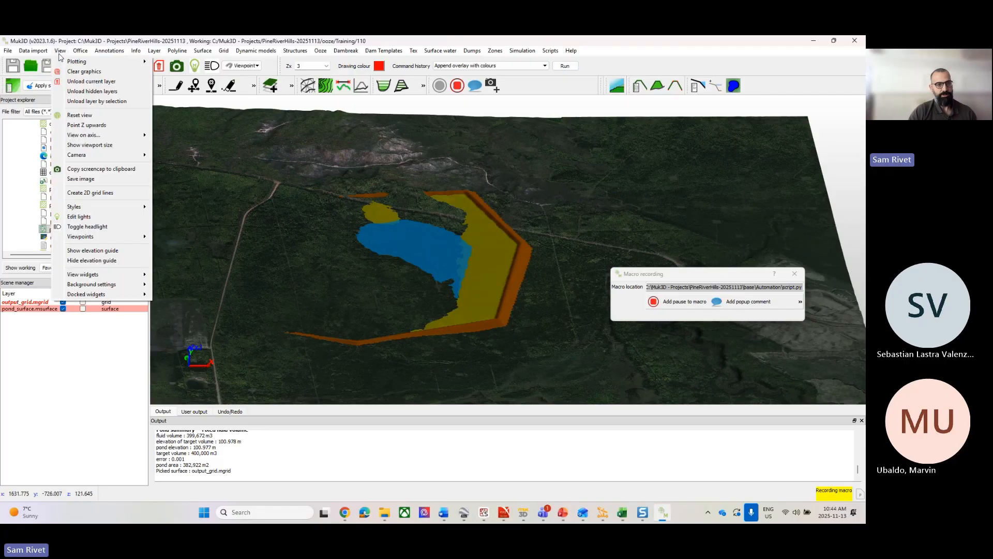
mouse_move(98, 235)
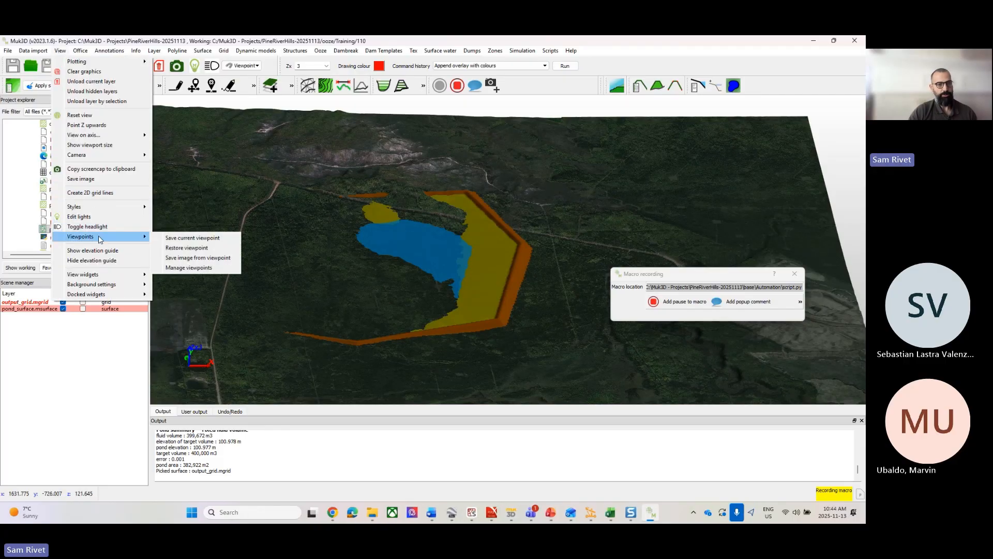
click(183, 239)
text(vi)
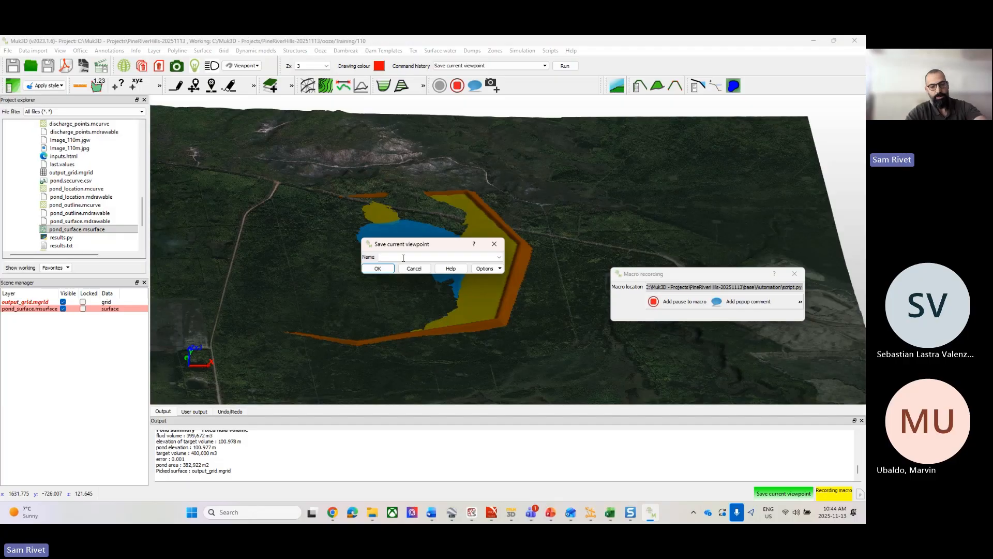
text(ews)
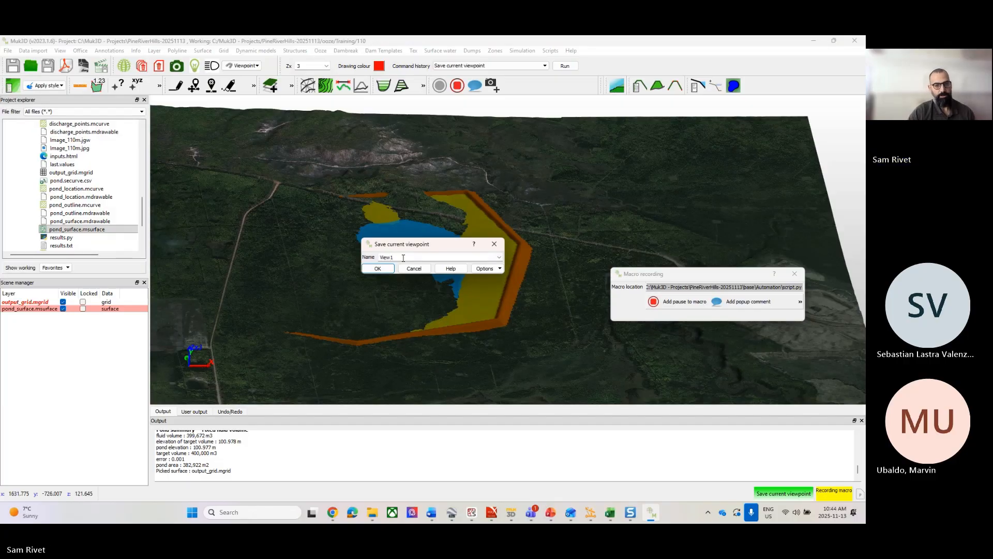
click(379, 269)
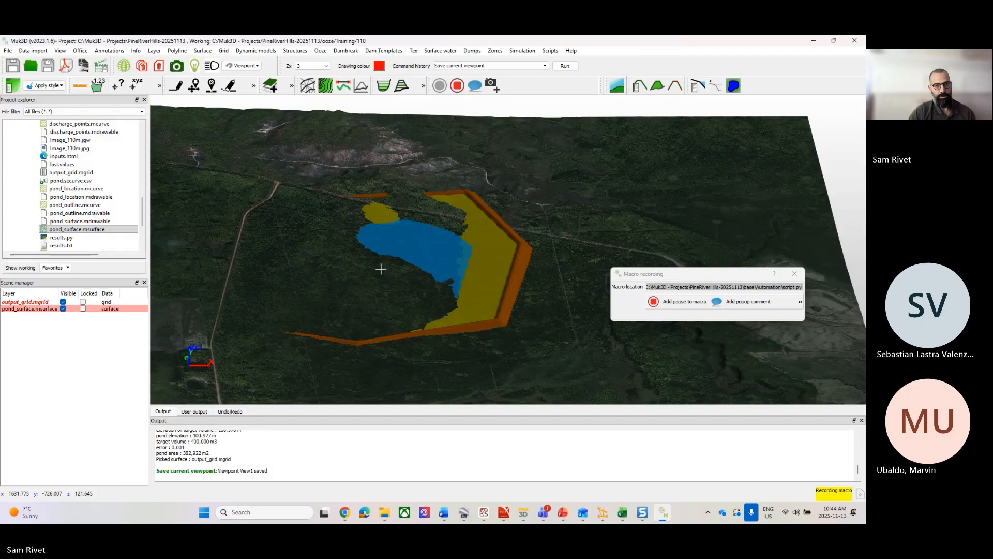
Restore the saved viewpoint View1 after moving away from it.
scroll(381, 268, down, 5)
middle_drag(381, 269, 67, 267)
click(60, 50)
mouse_move(99, 236)
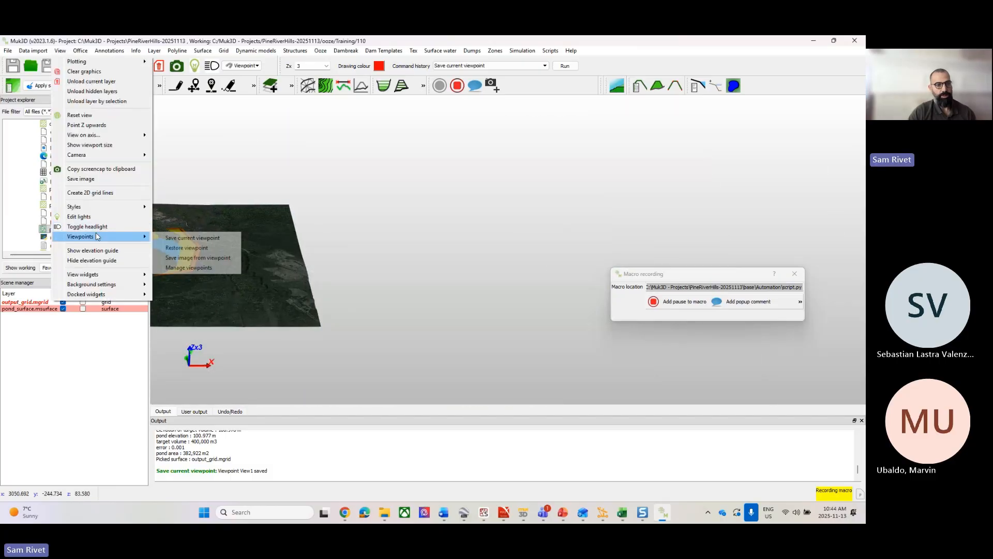
click(175, 245)
click(370, 212)
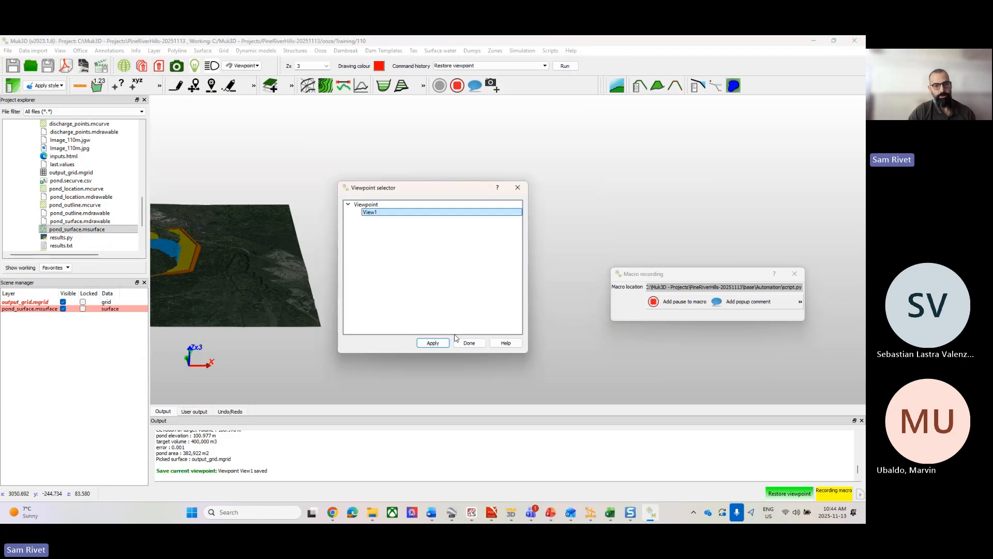
click(432, 343)
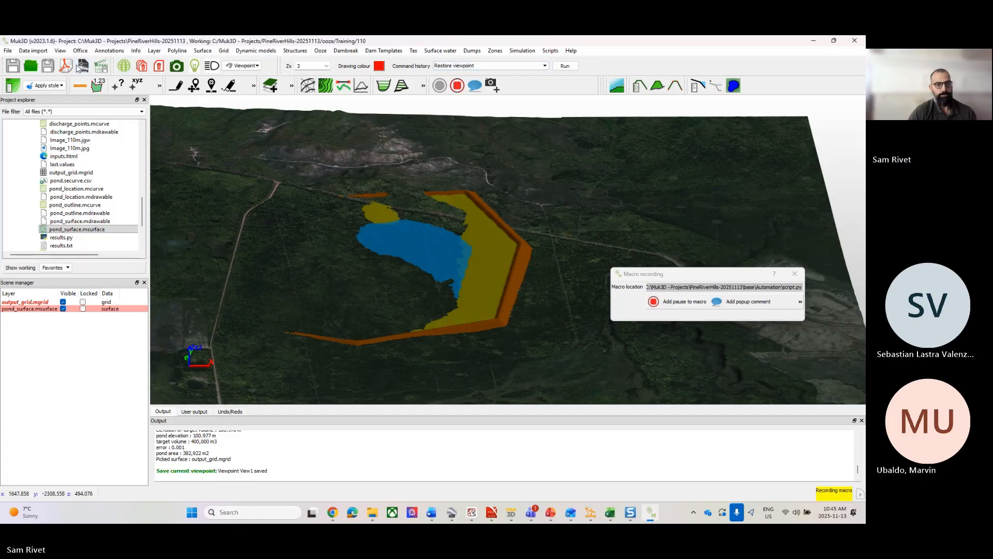
Save the current view as a JPG image named Screengrab_110m with a white background.
click(56, 52)
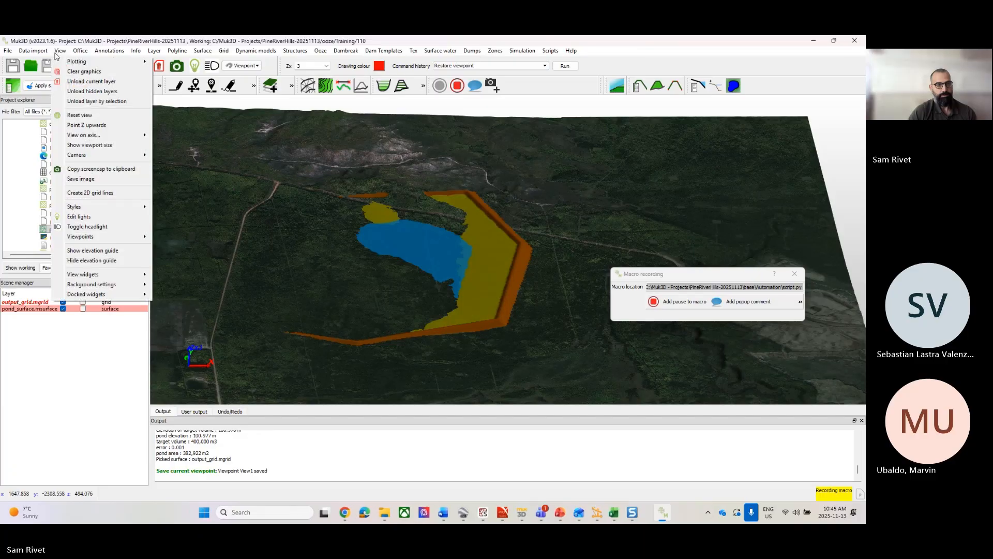
click(104, 179)
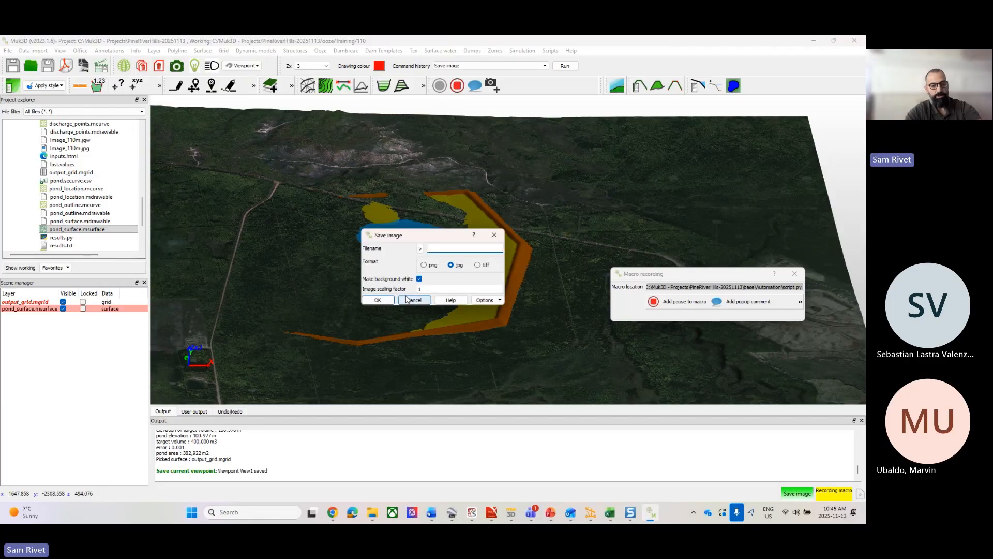
text(Screens)
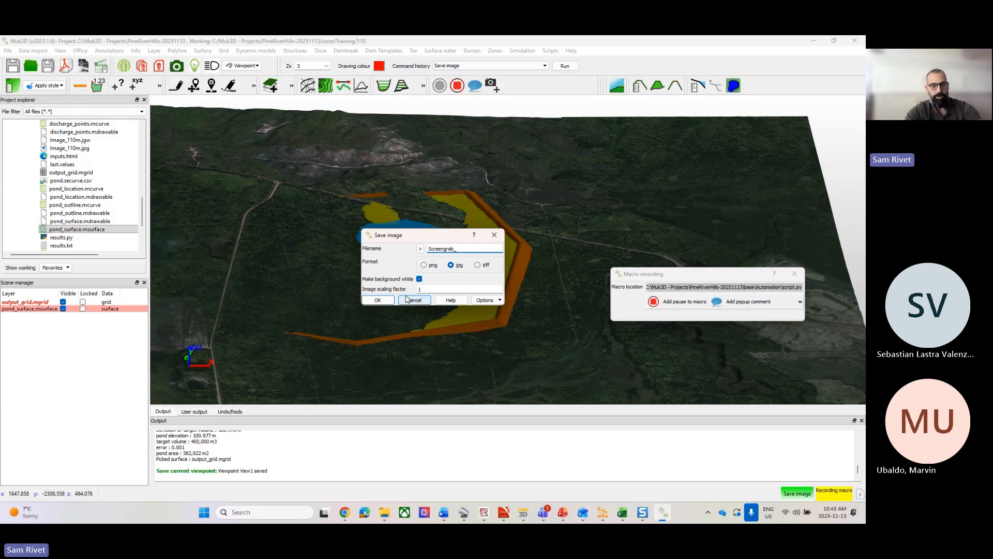
text(_110m)
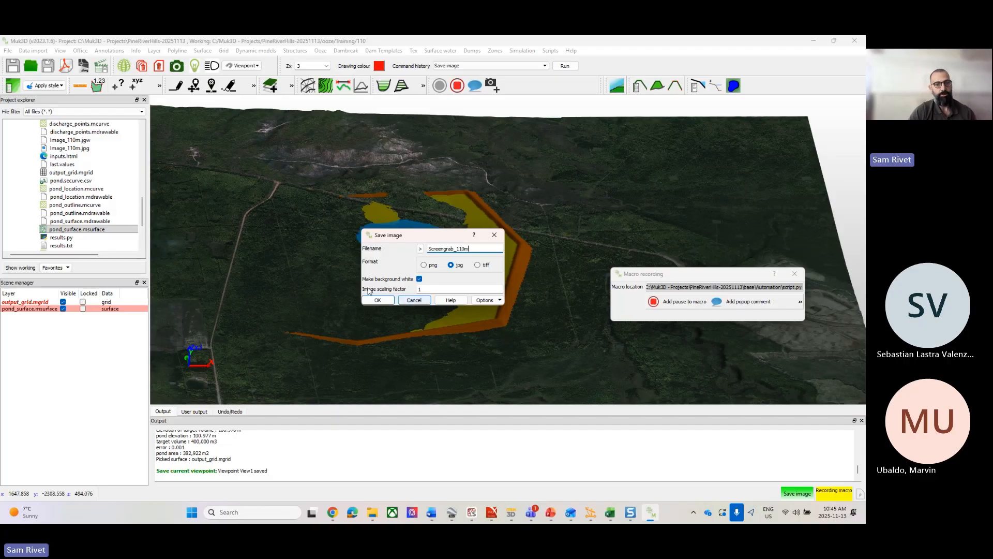
click(378, 302)
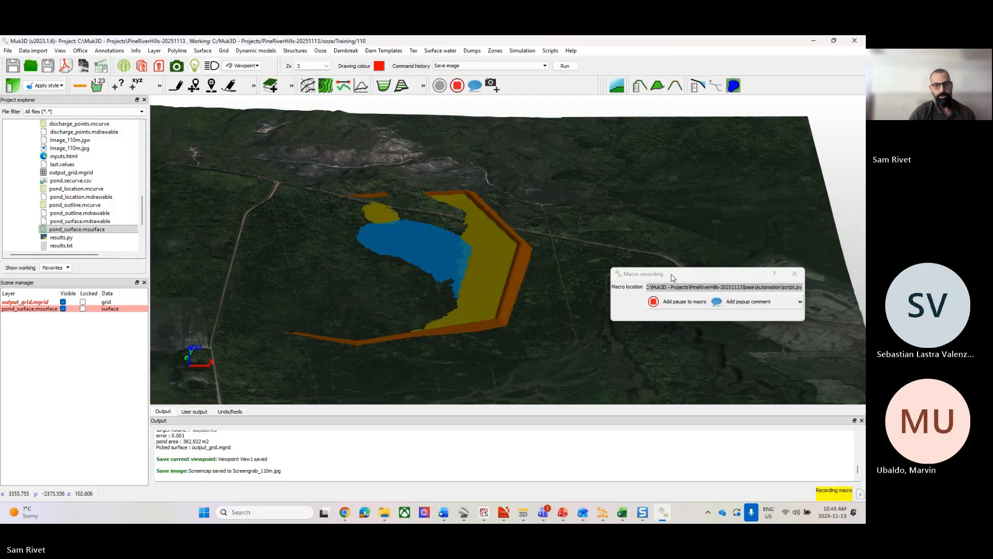
End the macro recording and maximize the window showing the generated script.py.
click(653, 302)
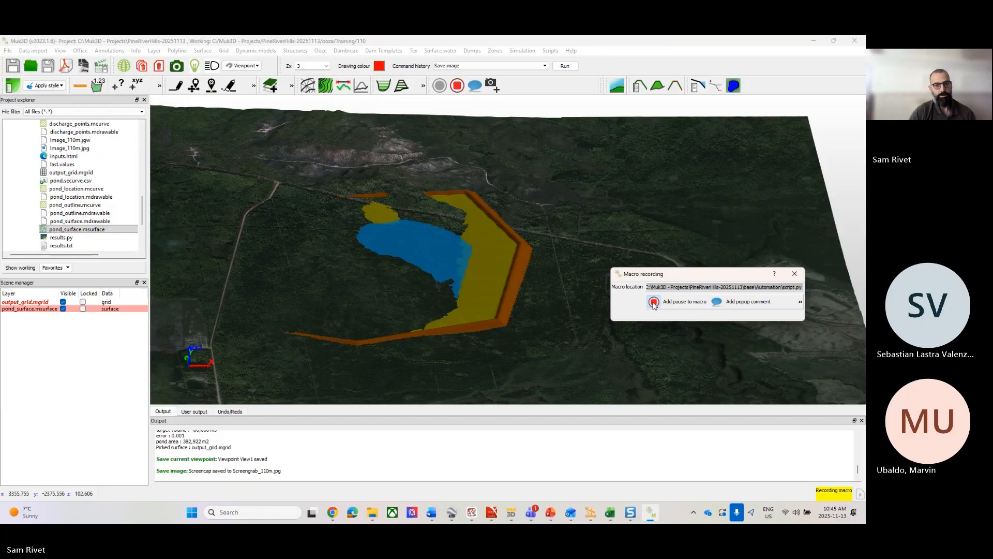
click(653, 304)
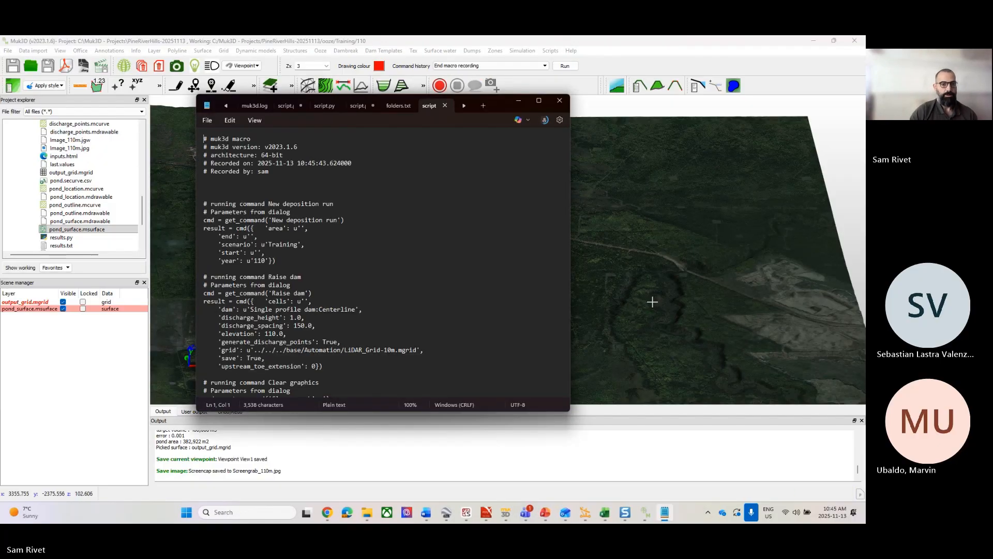
click(538, 100)
Read through the recorded macro script from the New deposition run command to the final Save image command.
scroll(183, 215, down, 20)
scroll(183, 214, up, 20)
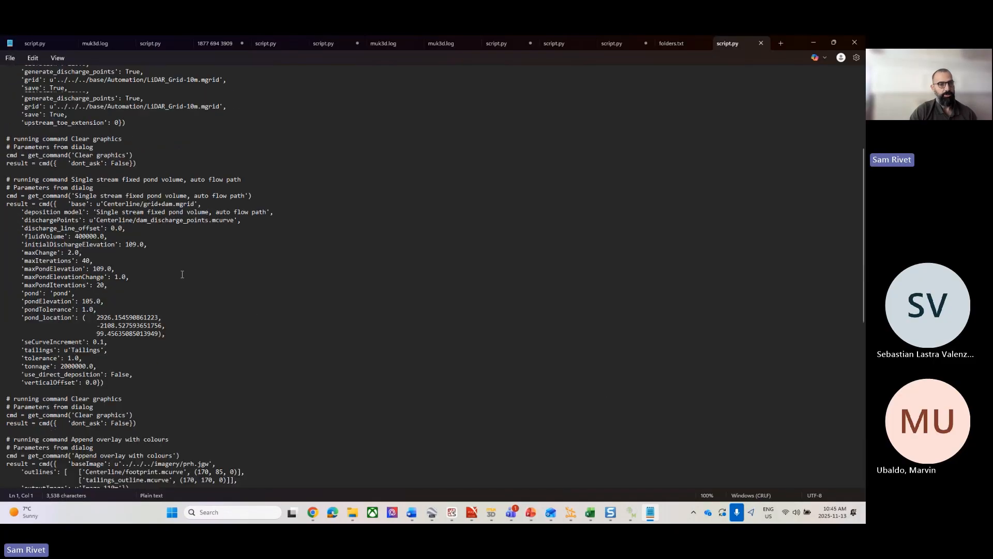
scroll(152, 187, down, 15)
scroll(152, 188, down, 8)
scroll(155, 191, up, 20)
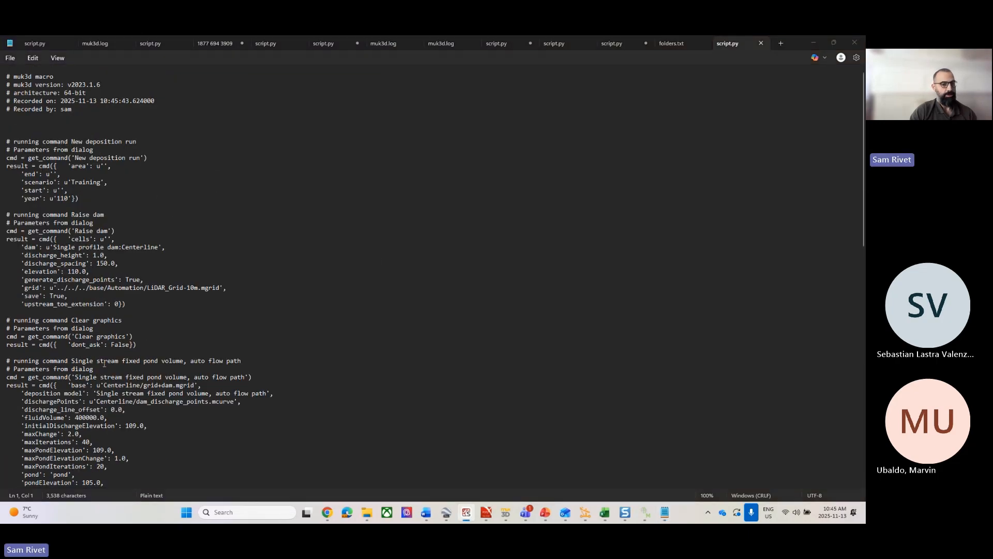
scroll(240, 347, down, 20)
scroll(239, 347, down, 3)
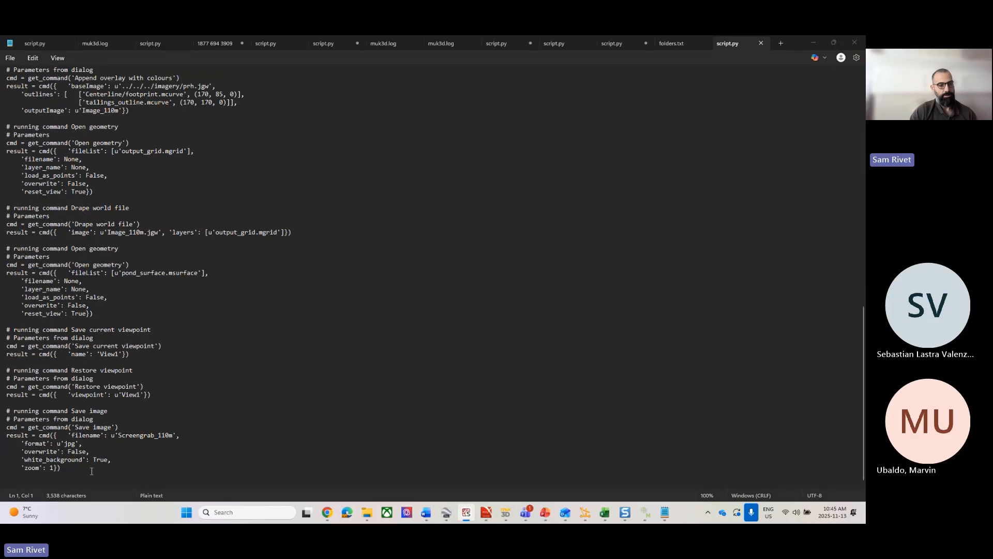
Copy the whole recorded script into the untitled1.py file in Spyder.
key(ctrl+a)
scroll(92, 470, up, 20)
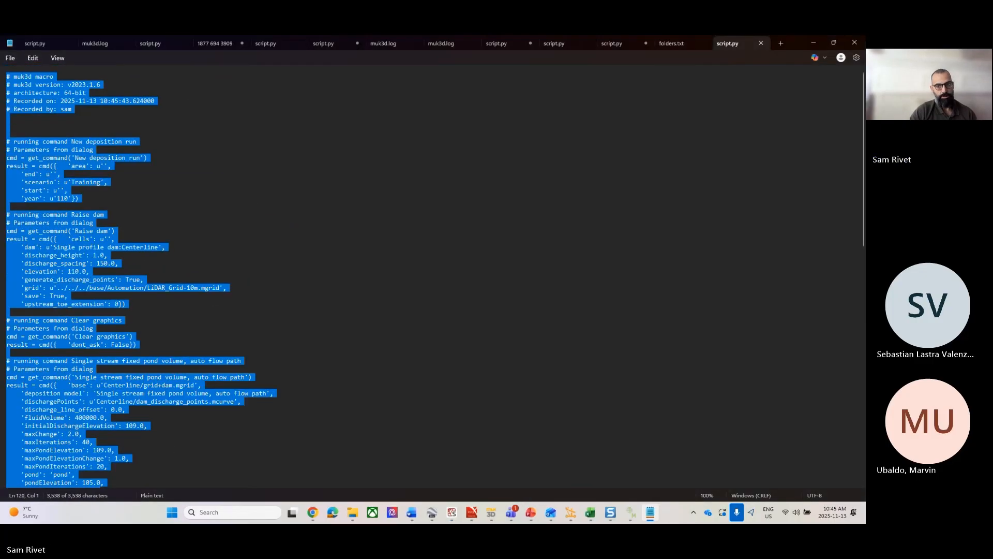
scroll(374, 277, down, 20)
scroll(380, 307, up, 20)
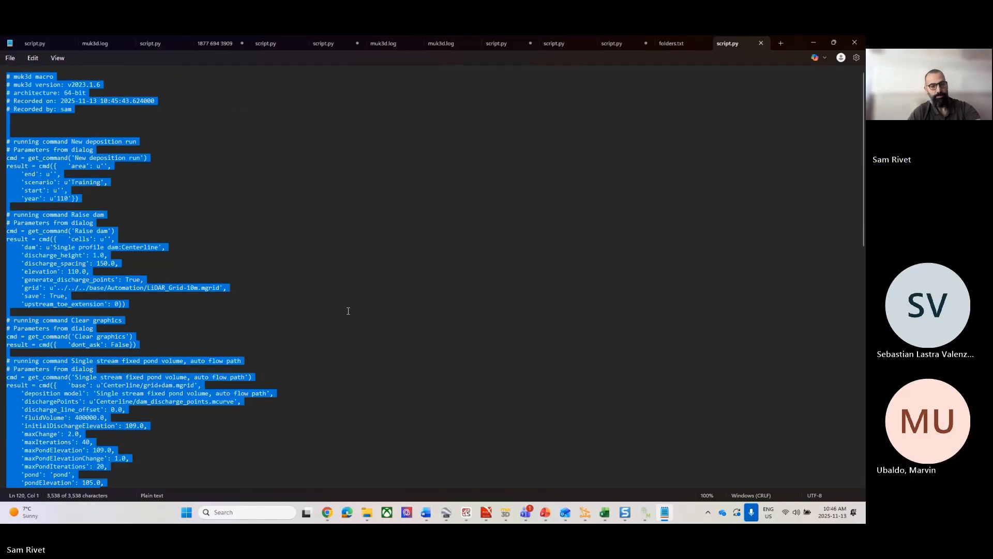
click(817, 45)
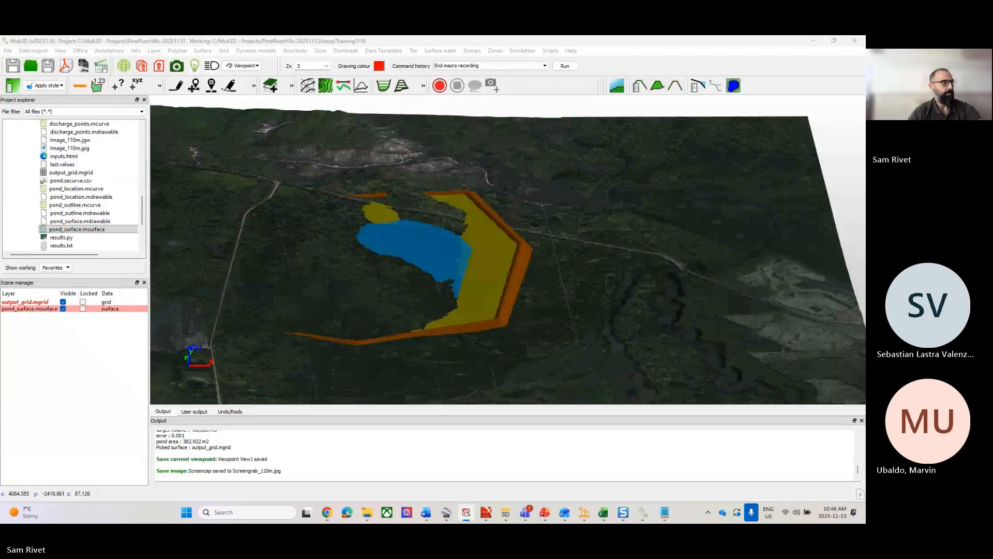
drag(0, 145, 461, 166)
double_click(461, 166)
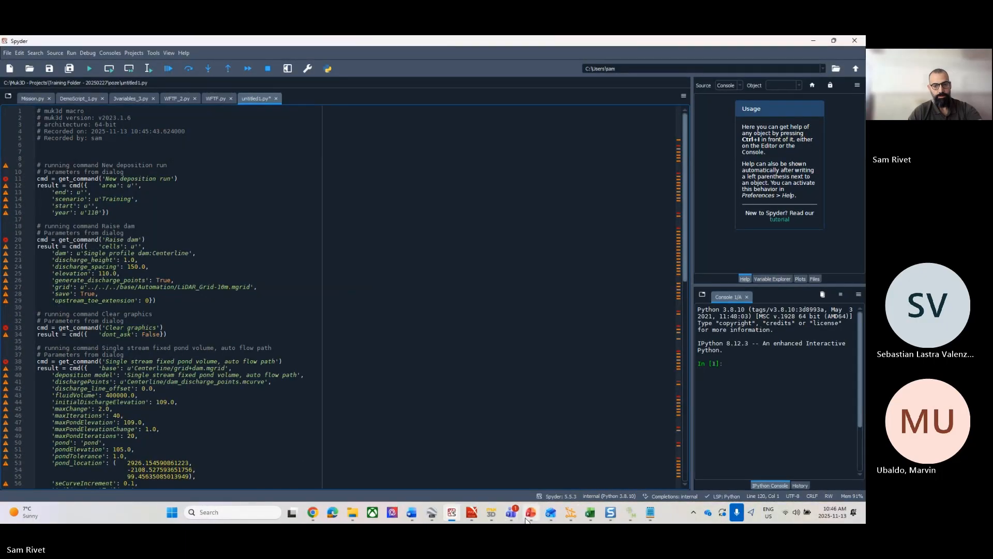
Examine the New deposition run block at a larger text size, including its scenario and year parameters.
click(532, 449)
mouse_move(531, 512)
click(538, 455)
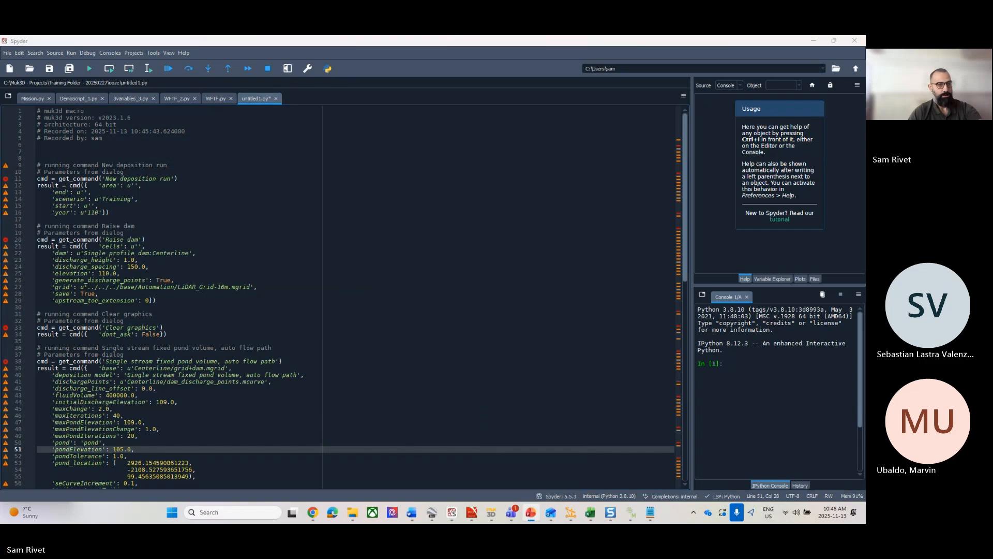
ctrl+scroll(144, 222, up, 2)
ctrl+scroll(151, 244, up, 1)
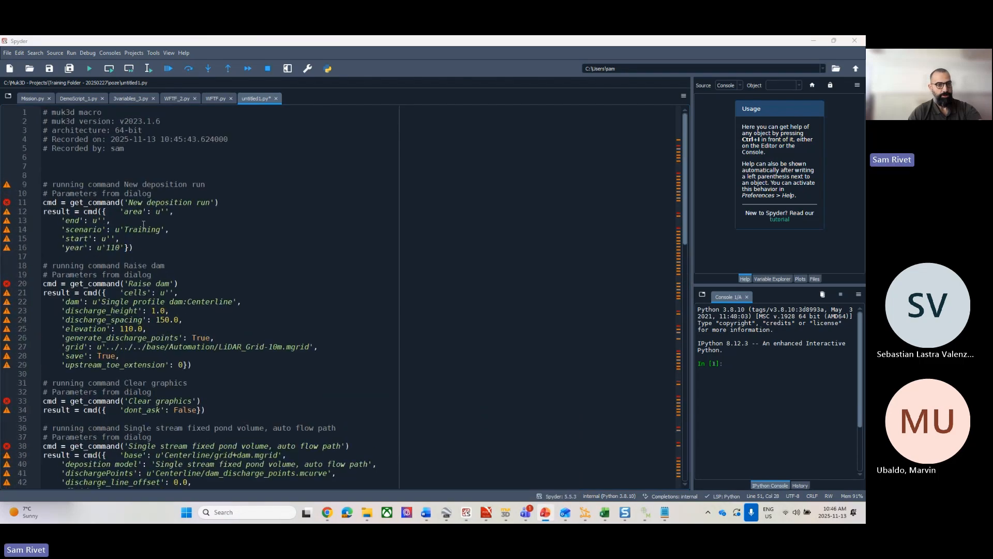
ctrl+scroll(175, 254, down, 3)
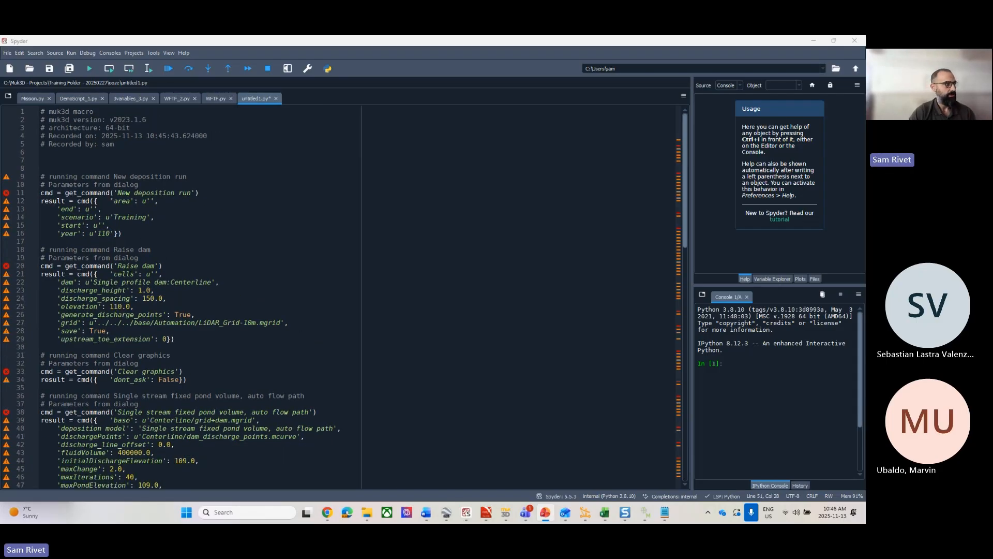
drag(156, 235, 33, 179)
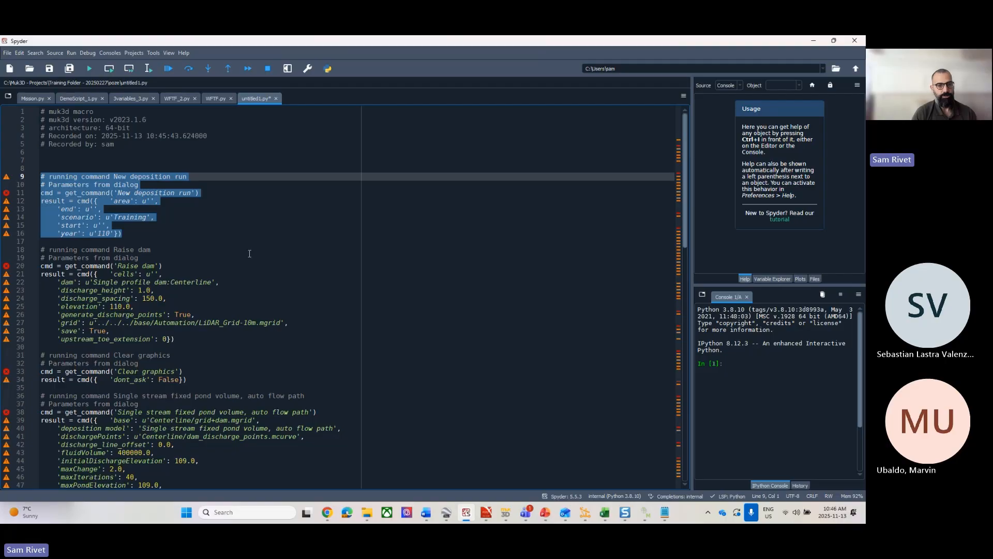
click(146, 193)
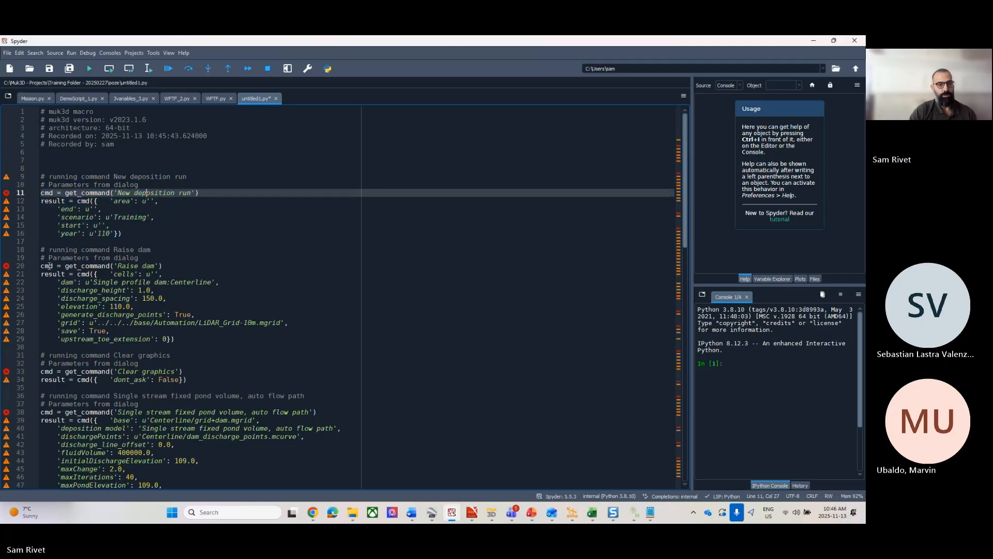
click(146, 217)
drag(146, 217, 85, 233)
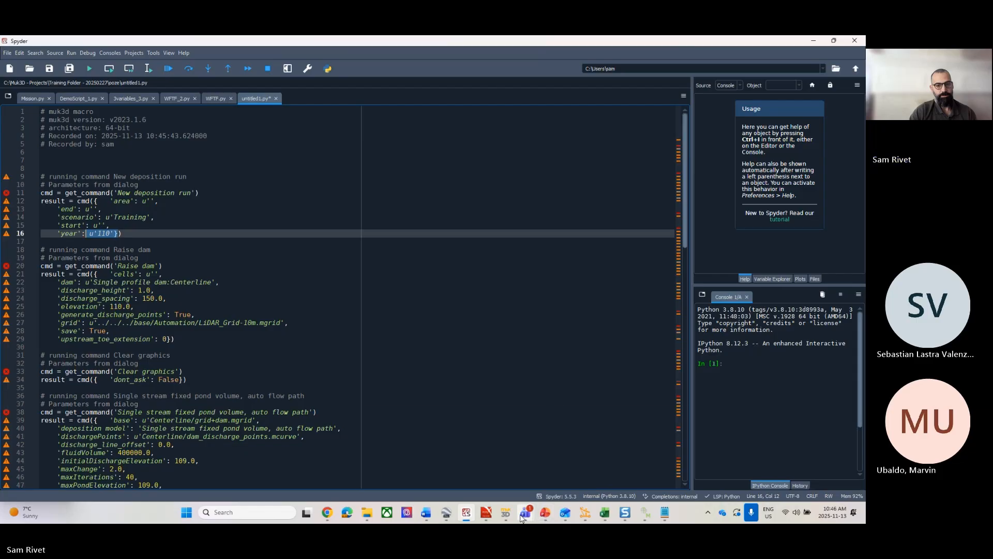
Switch to Muk3D and compare the New deposition run dialog and the Training/110 folder with the script's parameters.
mouse_move(624, 518)
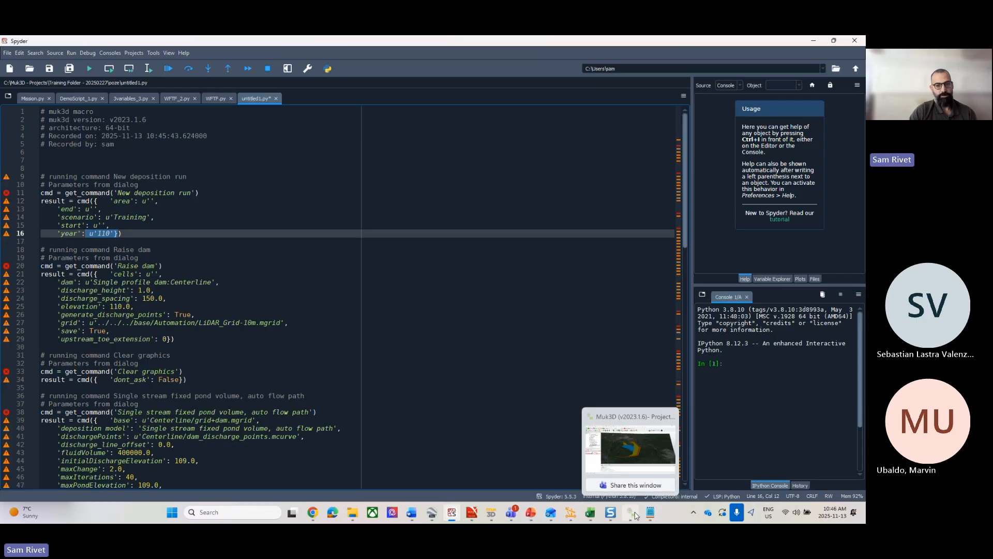
click(635, 516)
click(320, 50)
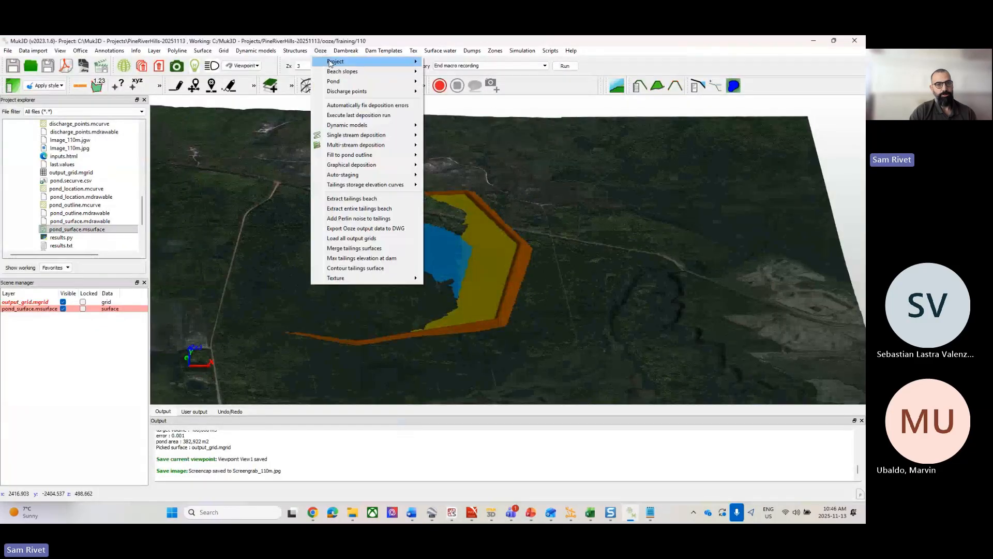
mouse_move(331, 62)
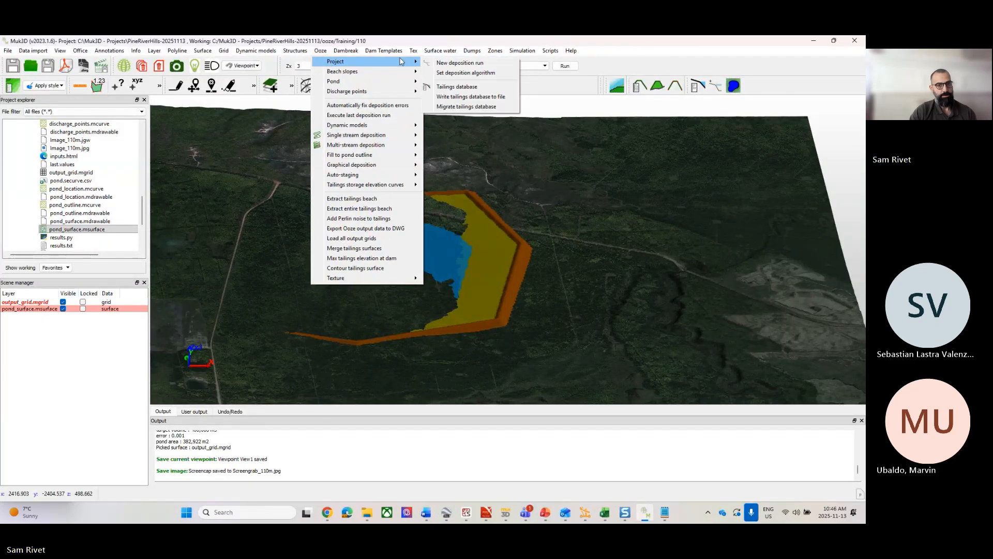
click(460, 63)
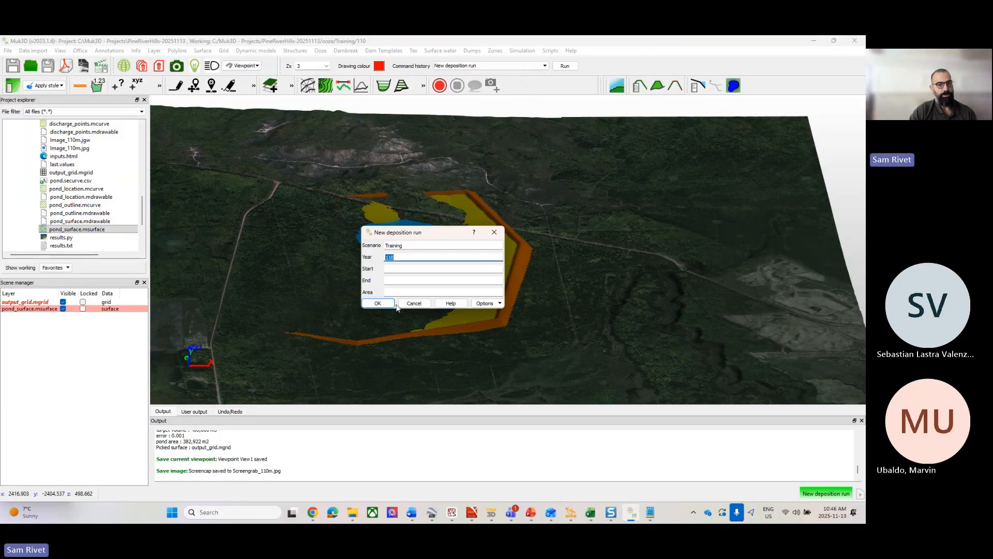
click(414, 303)
drag(143, 219, 144, 186)
click(25, 180)
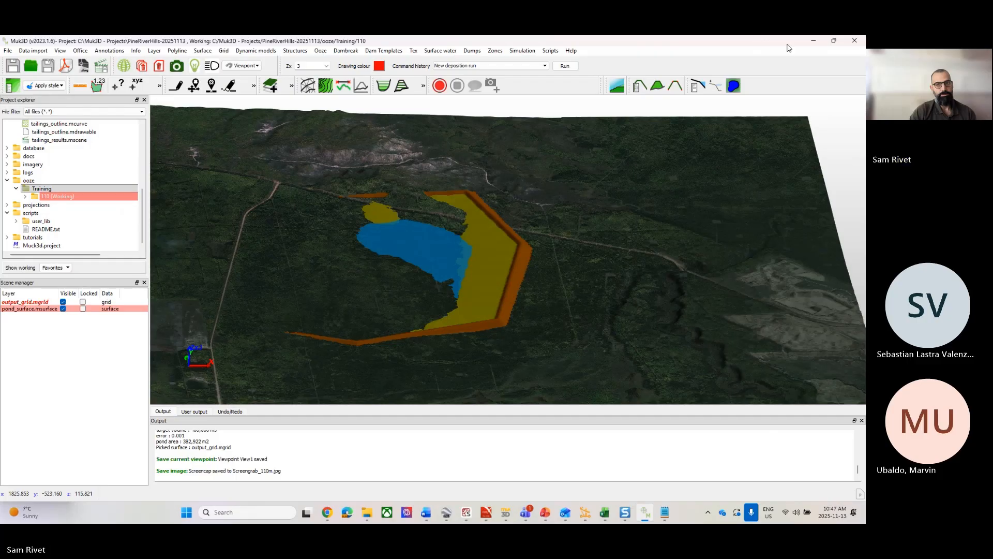
Return to Spyder and examine the Raise dam parameters, including discharge height, spacing, elevation and grid path, and the Clear graphics block.
click(814, 41)
scroll(196, 276, down, 2)
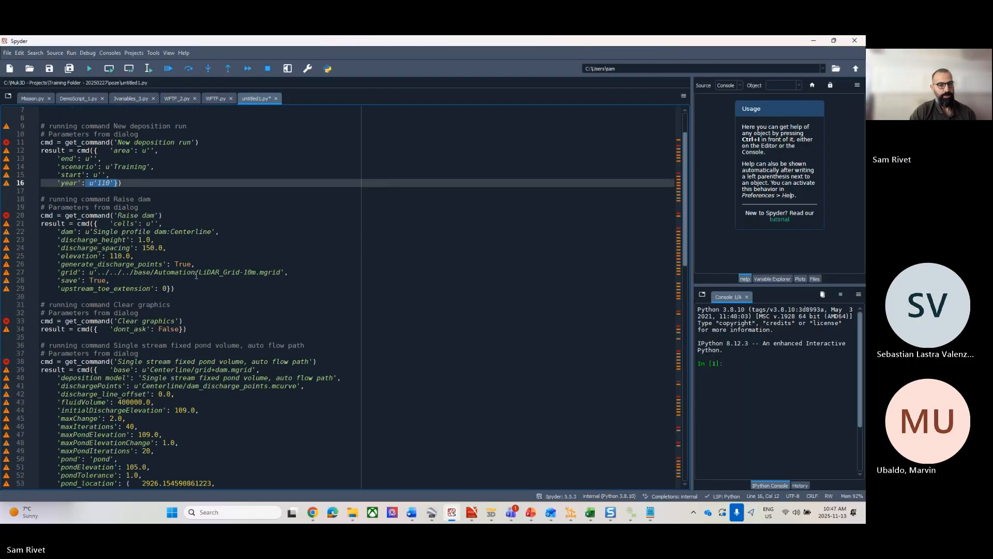
scroll(194, 274, down, 1)
click(196, 266)
drag(197, 265, 33, 180)
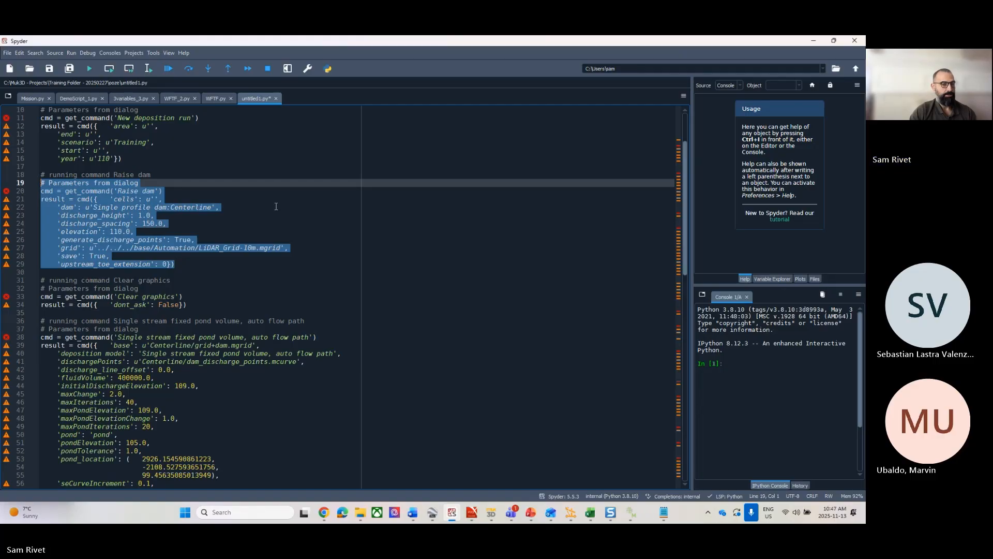
click(293, 217)
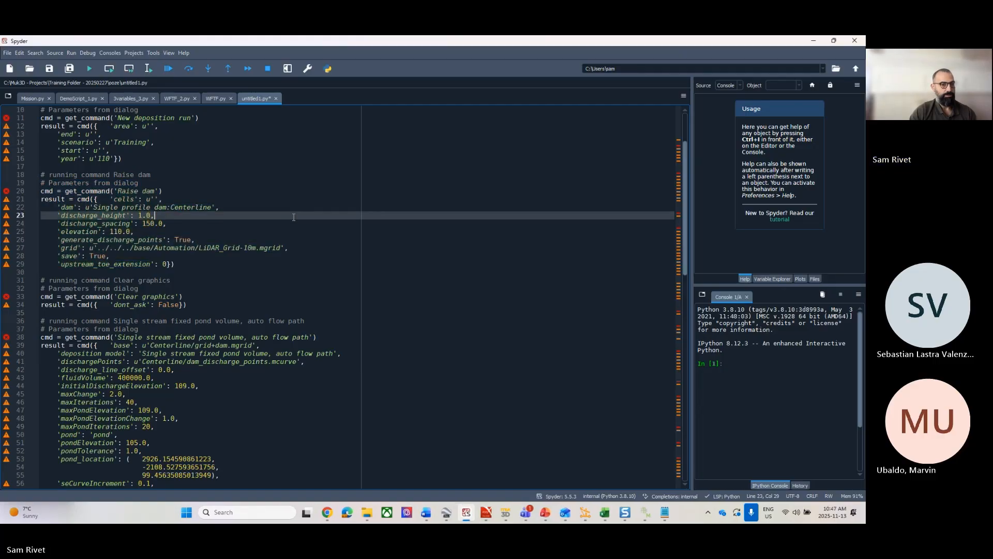
drag(220, 207, 135, 216)
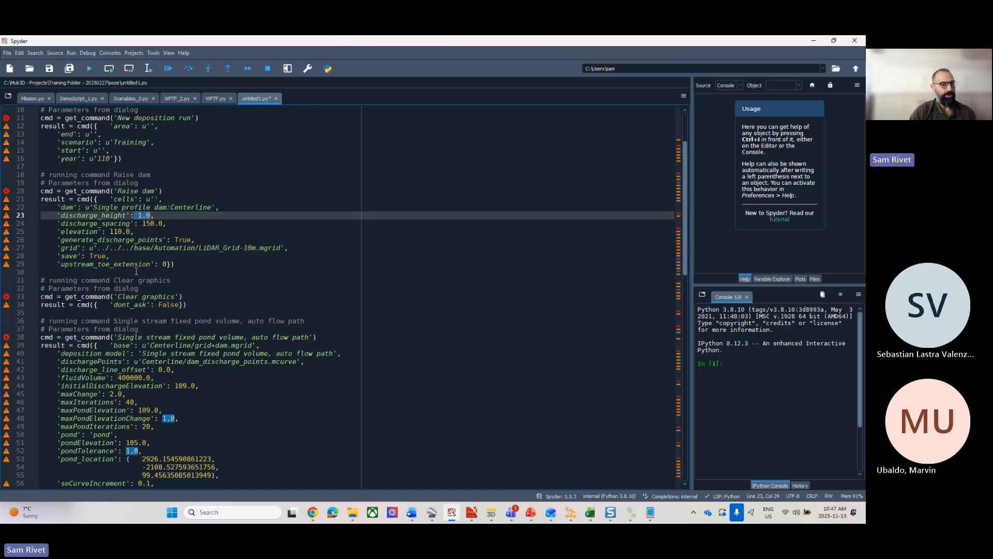
drag(166, 223, 139, 223)
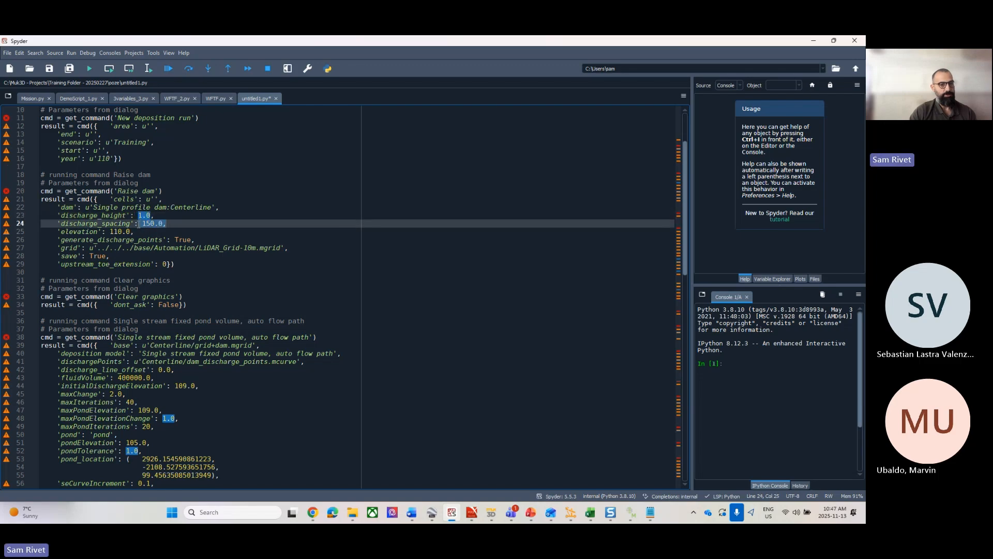
click(143, 223)
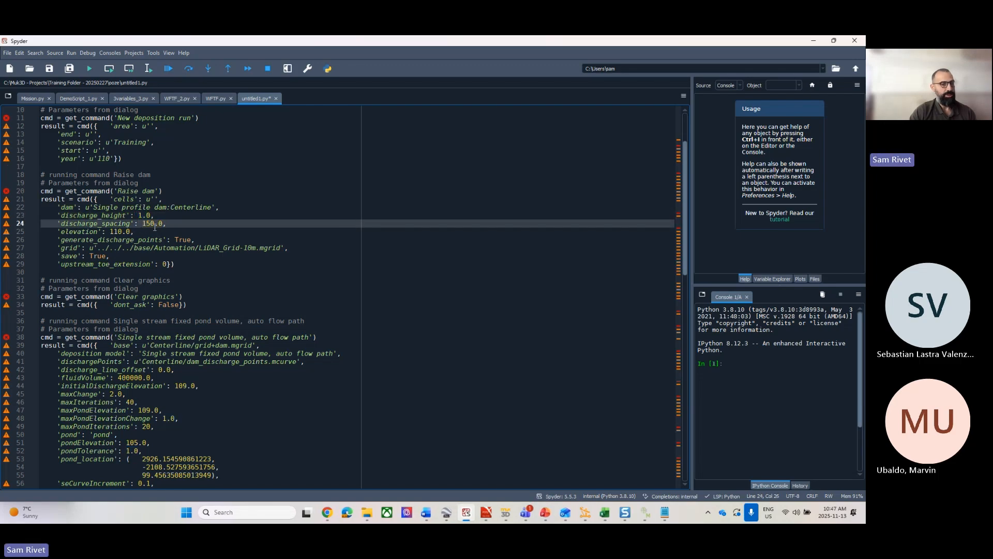
drag(131, 232, 107, 232)
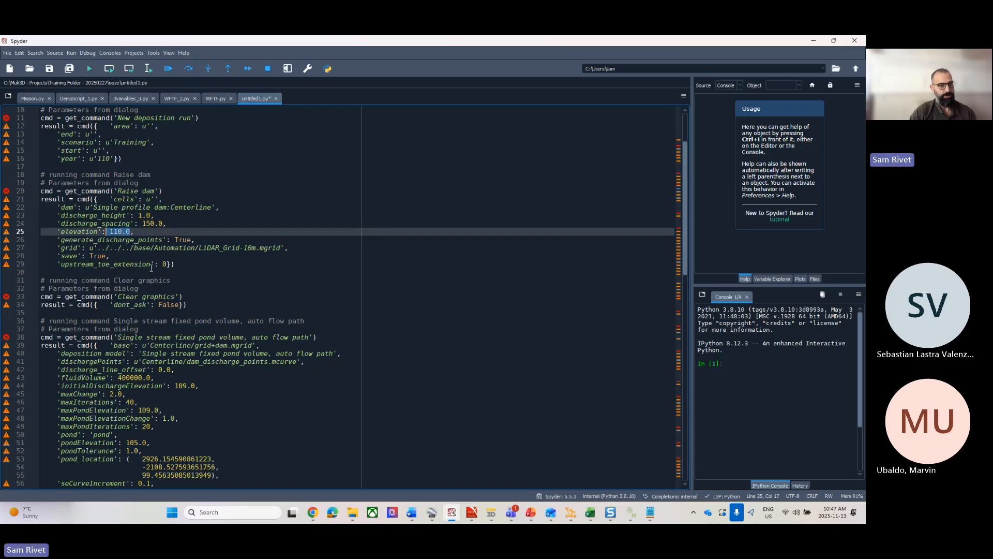
click(277, 242)
drag(284, 247, 97, 249)
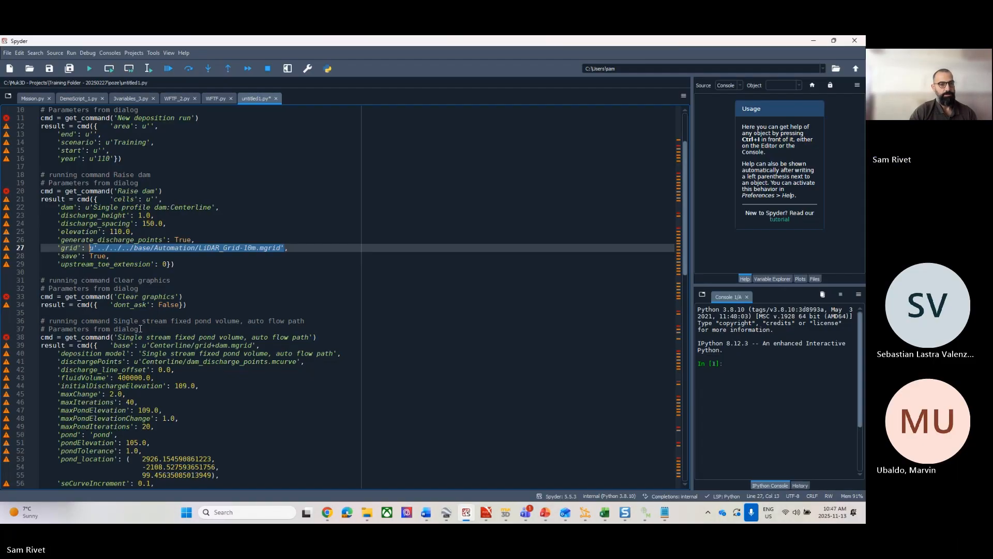
scroll(172, 267, down, 3)
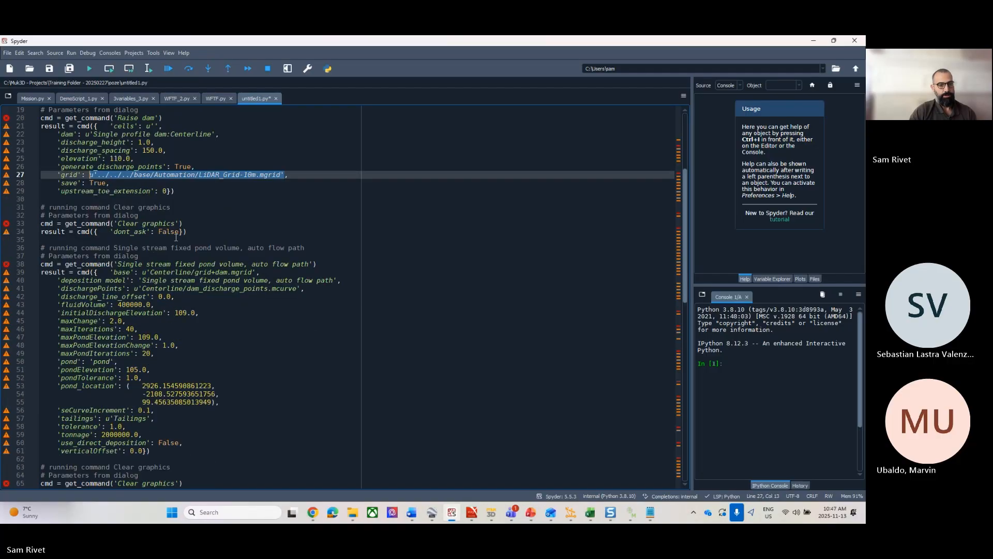
drag(189, 235, 42, 207)
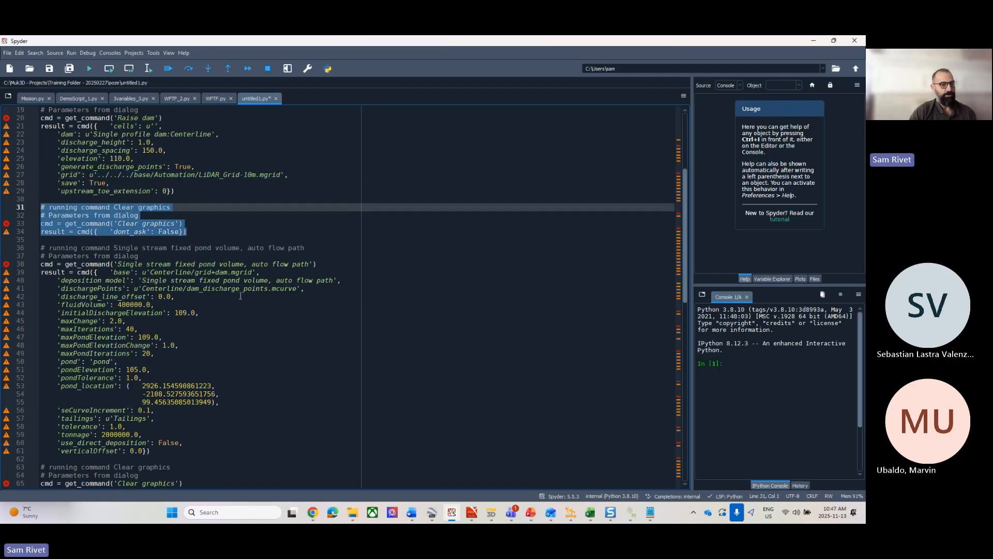
Examine the Single stream fixed pond volume, auto flow path block, including its command name, discharge line offset and fluid volume.
scroll(240, 296, down, 3)
drag(151, 377, 41, 174)
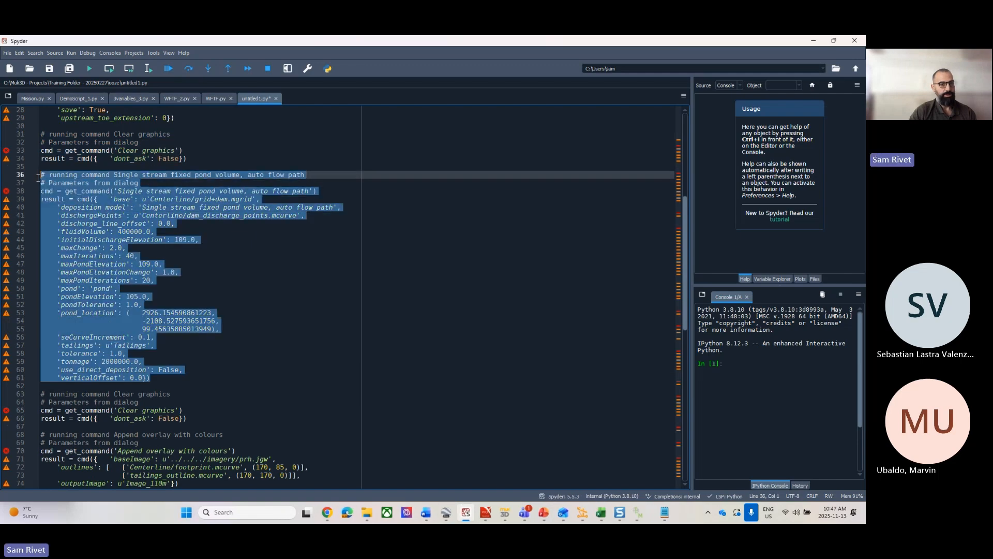
click(293, 288)
drag(313, 192, 118, 192)
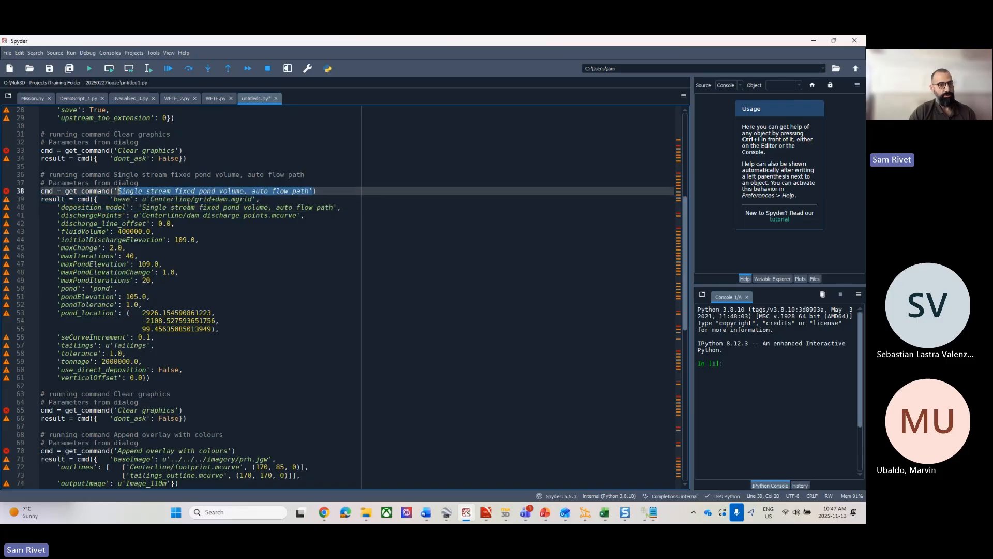
click(310, 192)
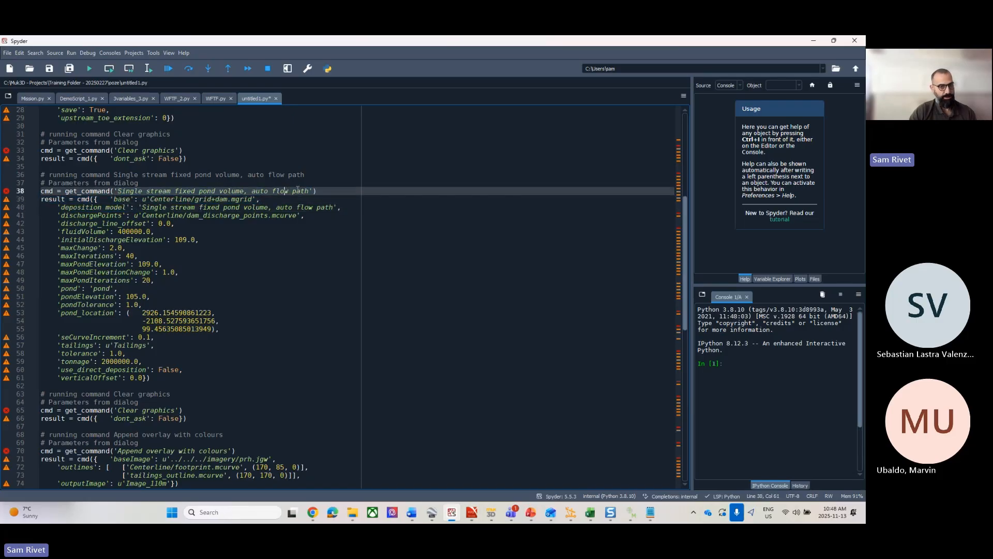
drag(310, 191, 252, 190)
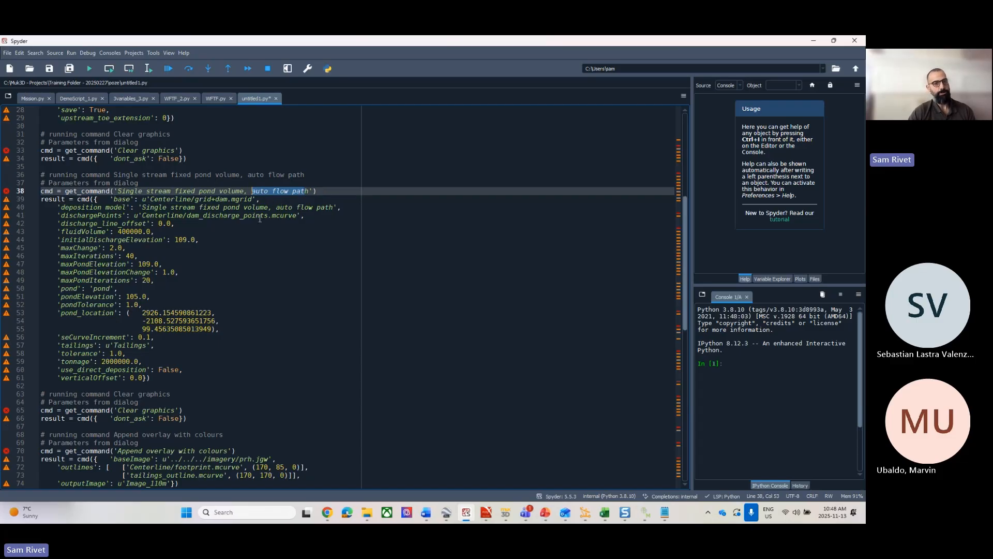
mouse_move(173, 223)
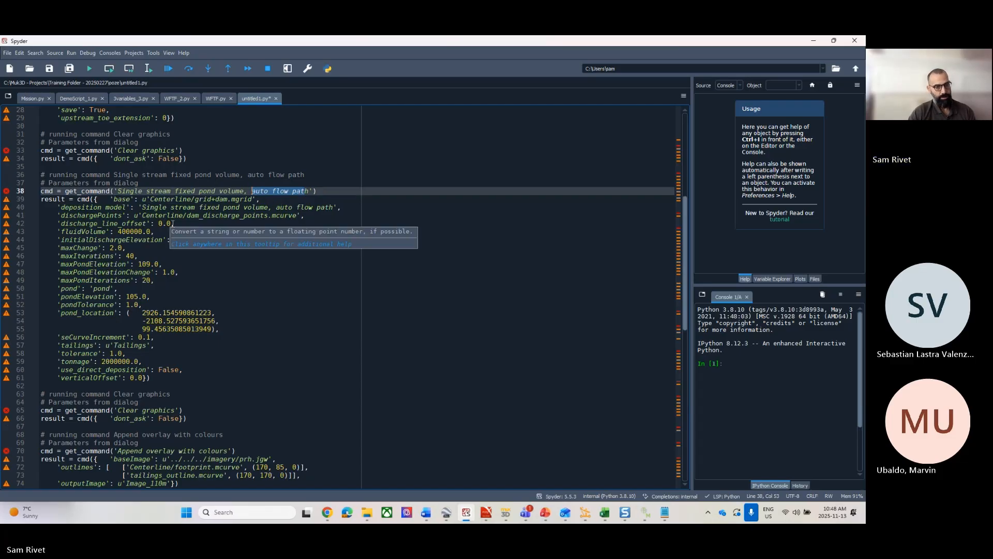
drag(172, 224, 158, 223)
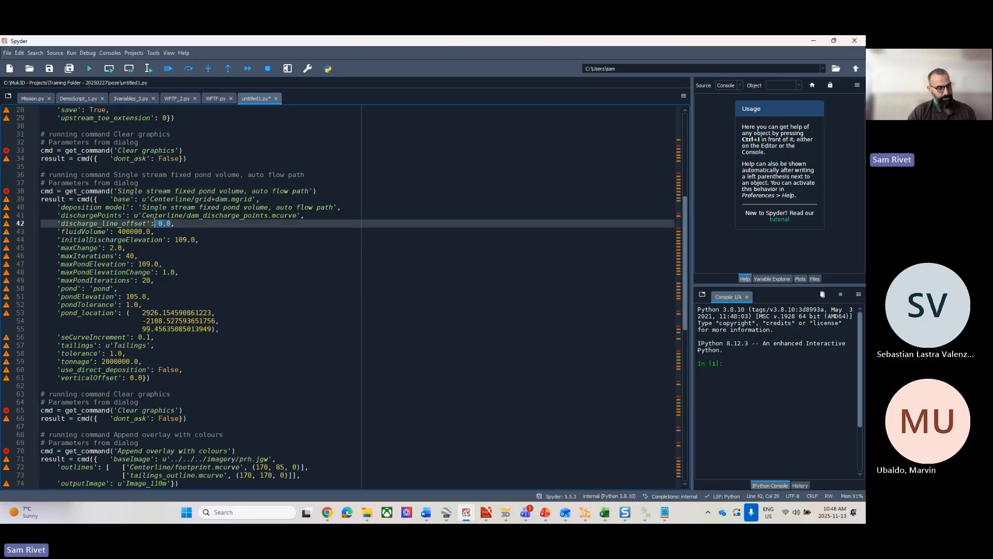
click(119, 231)
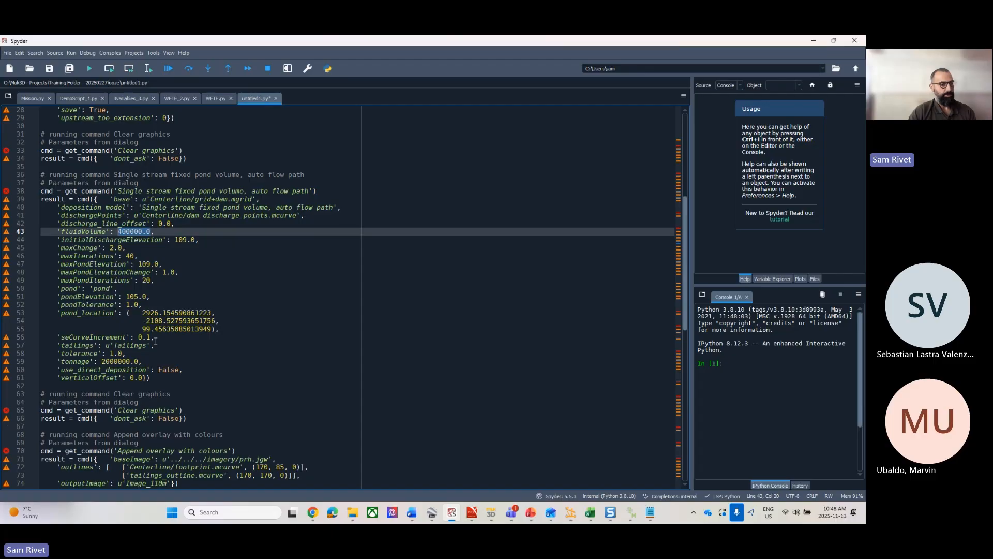
Examine the deposition block's iteration limits and pond parameters, from maxIterations through maximum pond elevation and change to pondElevation and pondTolerance.
drag(196, 239, 119, 257)
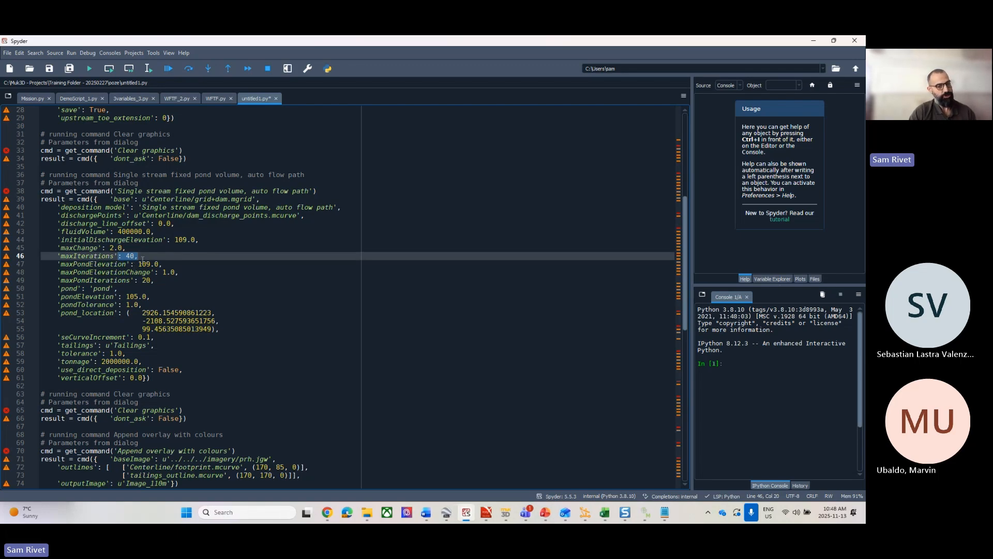
mouse_move(163, 264)
mouse_down()
mouse_move(127, 270)
mouse_move(160, 264)
mouse_up()
click(134, 271)
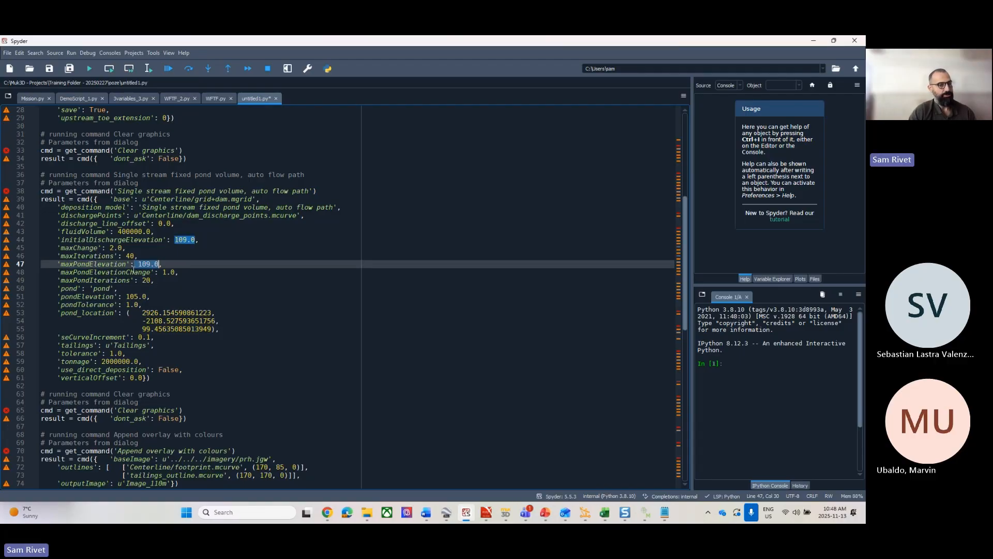
drag(178, 272, 160, 273)
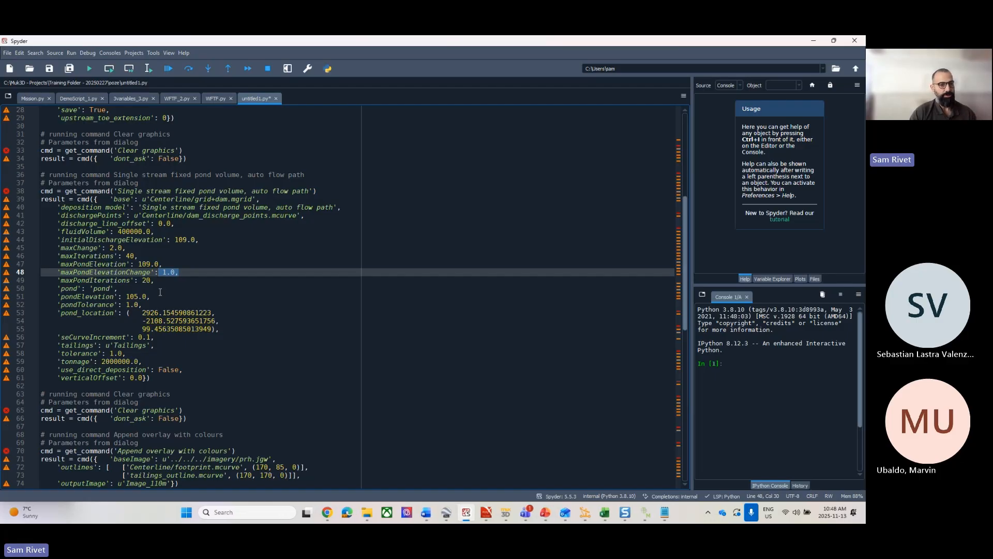
drag(159, 281, 136, 282)
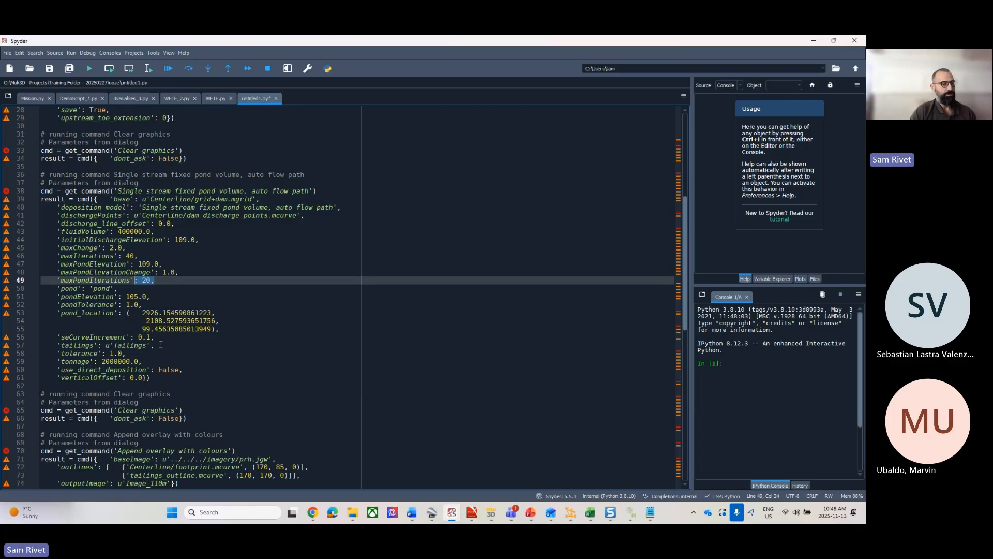
click(175, 282)
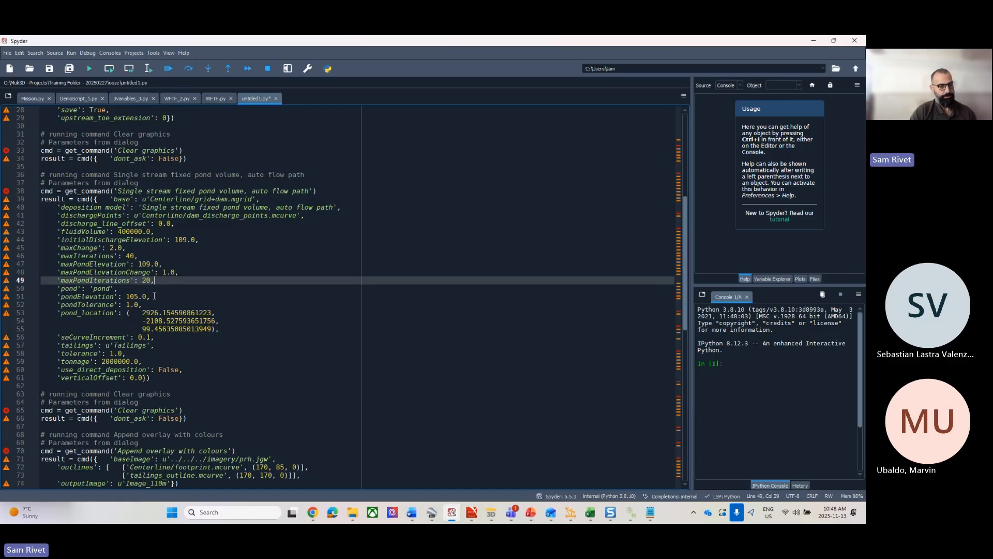
drag(154, 296, 131, 298)
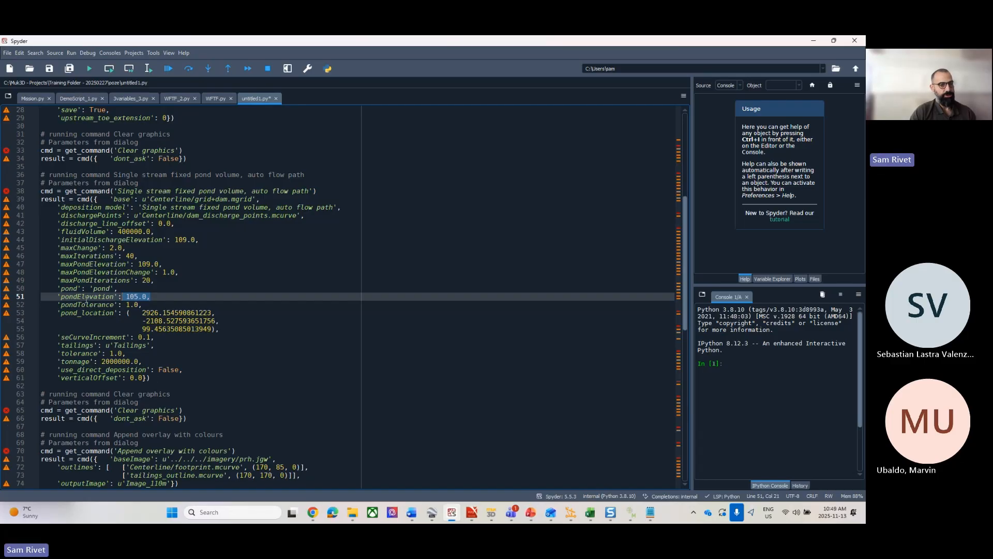
drag(142, 304, 62, 305)
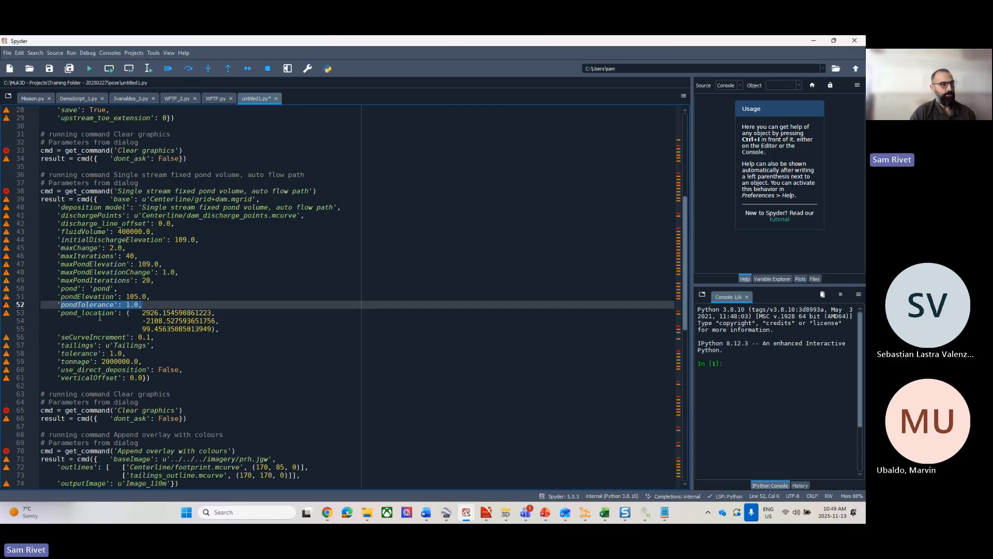
Examine the deposition block's pond_location coordinates, seCurveIncrement, tolerance, tonnage and use_direct_deposition parameters.
click(136, 322)
drag(214, 329, 140, 313)
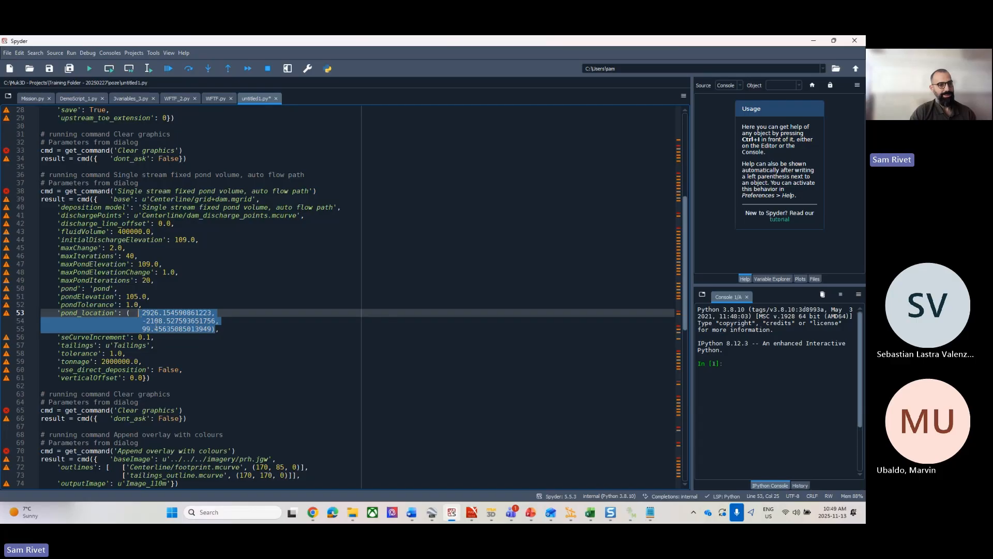
click(158, 327)
drag(219, 329, 138, 313)
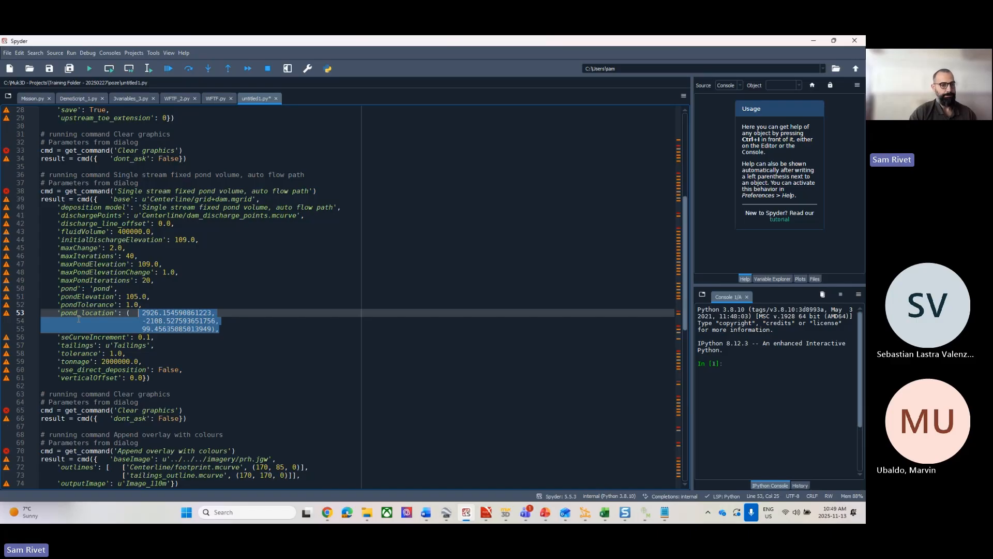
click(170, 336)
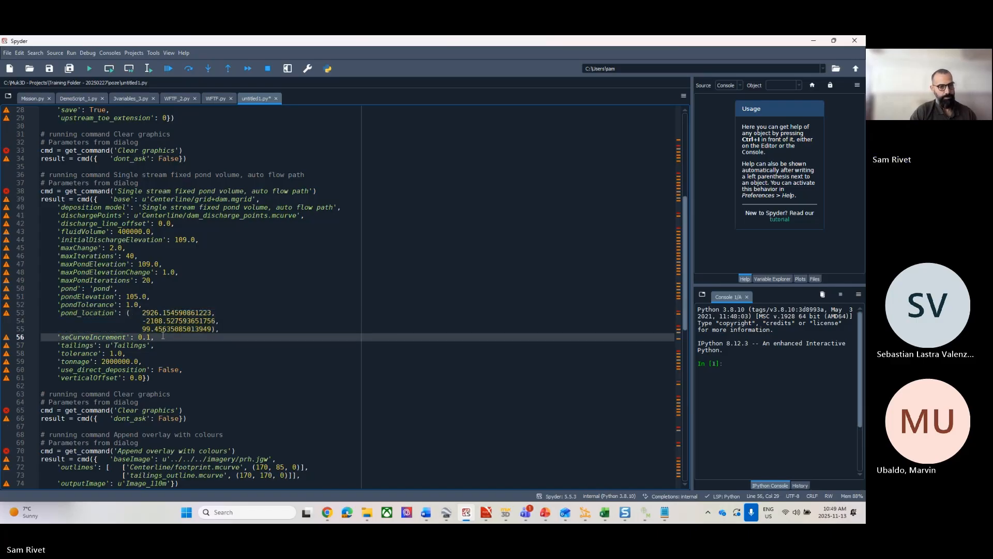
click(130, 359)
drag(130, 355, 97, 362)
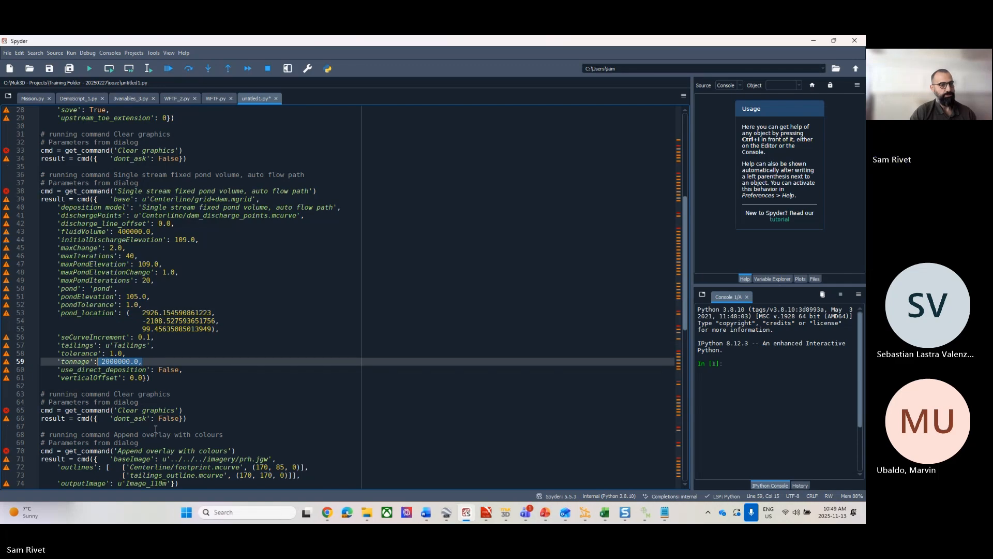
click(185, 371)
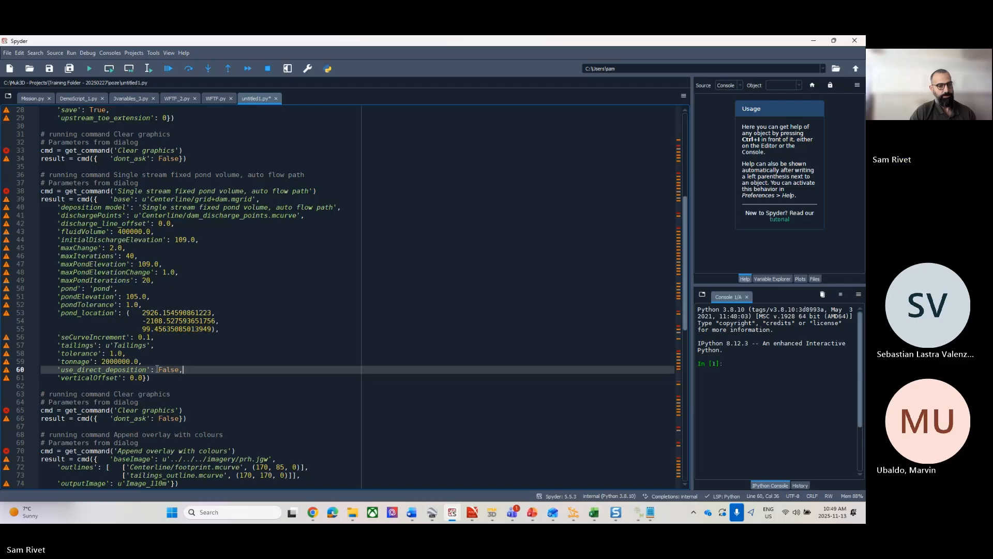
Examine the second Clear graphics block and the Append overlay with colours block, including its base image and outline entries.
drag(201, 365, 11, 343)
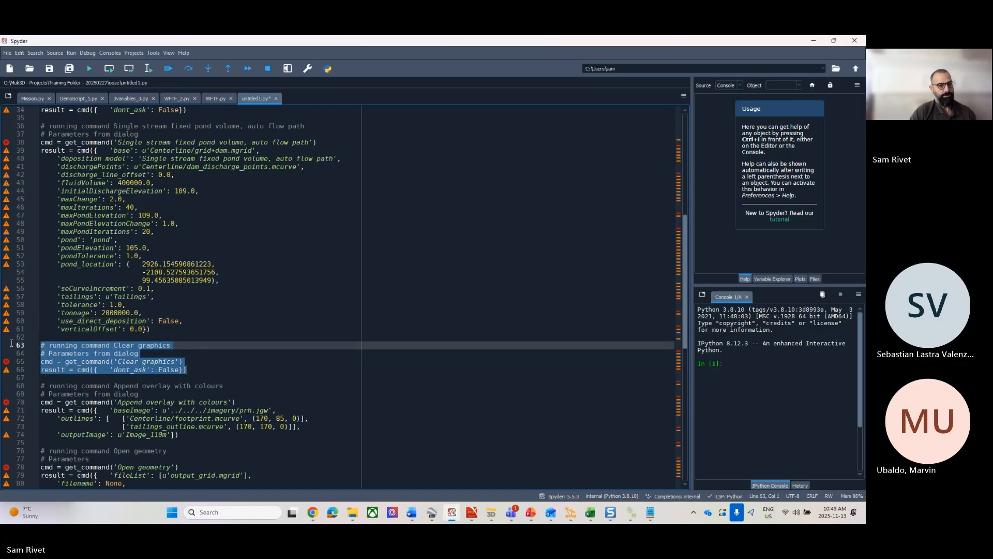
scroll(207, 365, down, 3)
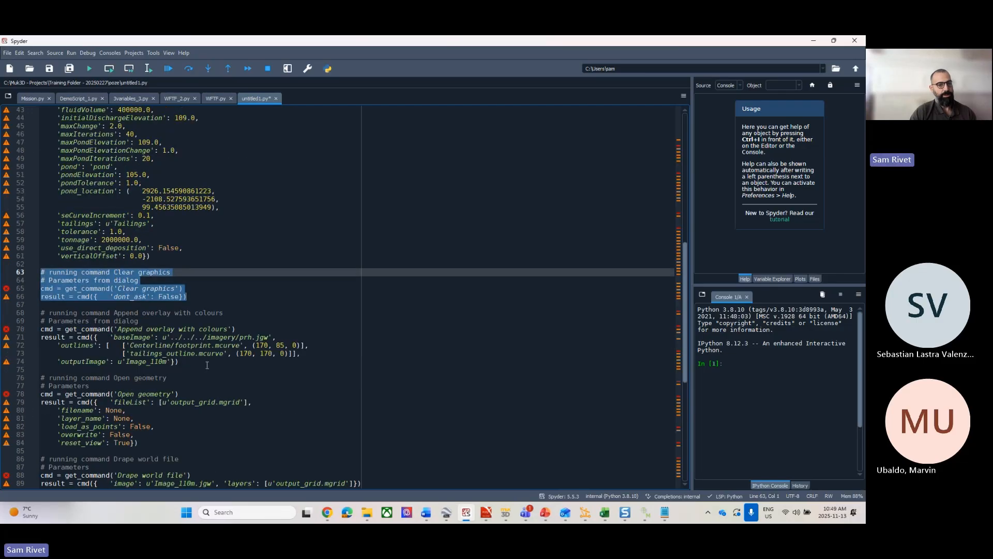
drag(203, 363, 31, 329)
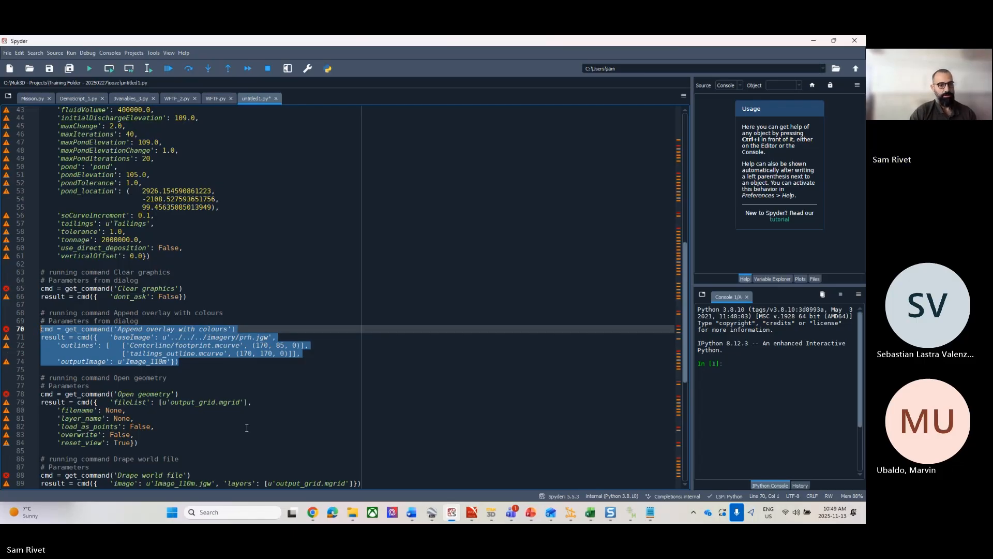
drag(269, 337, 115, 341)
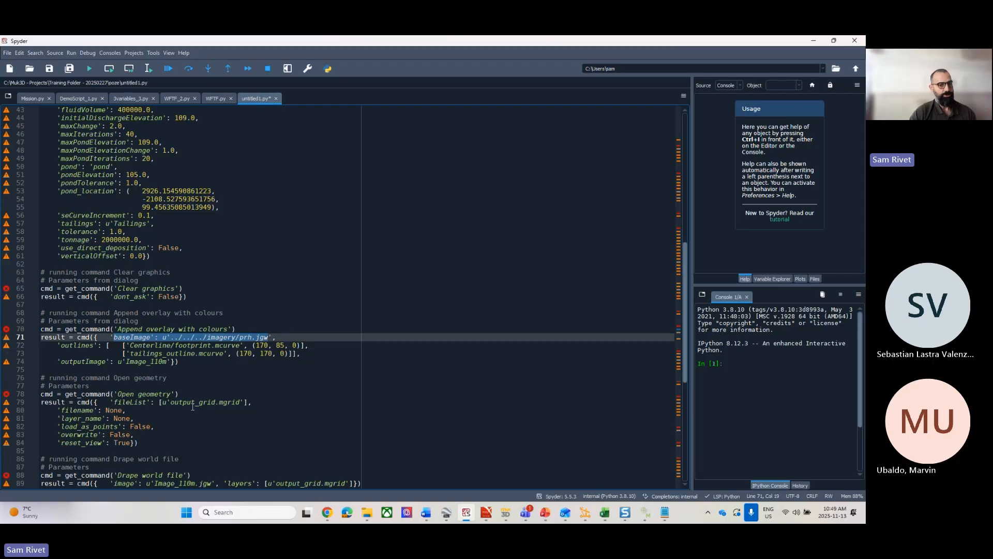
click(228, 353)
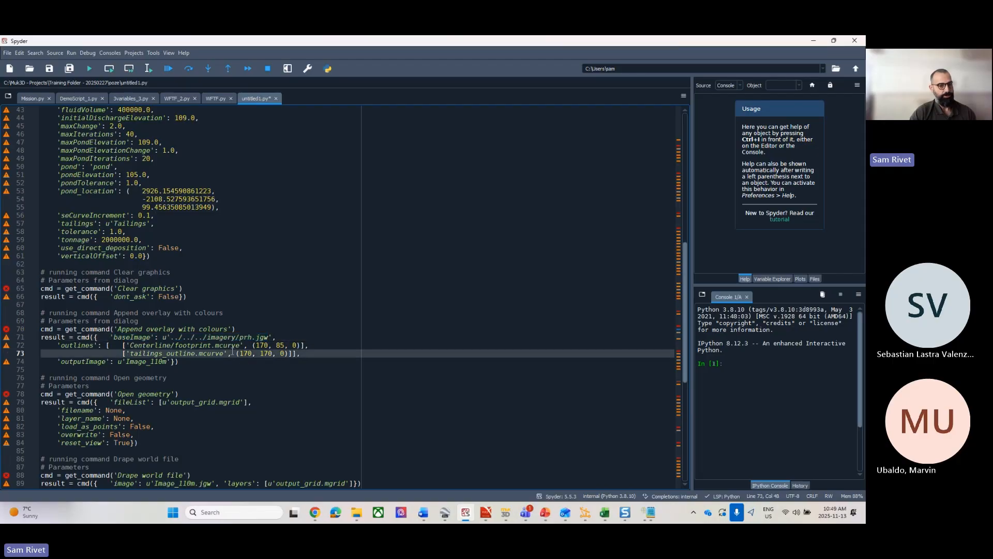
drag(301, 346, 264, 346)
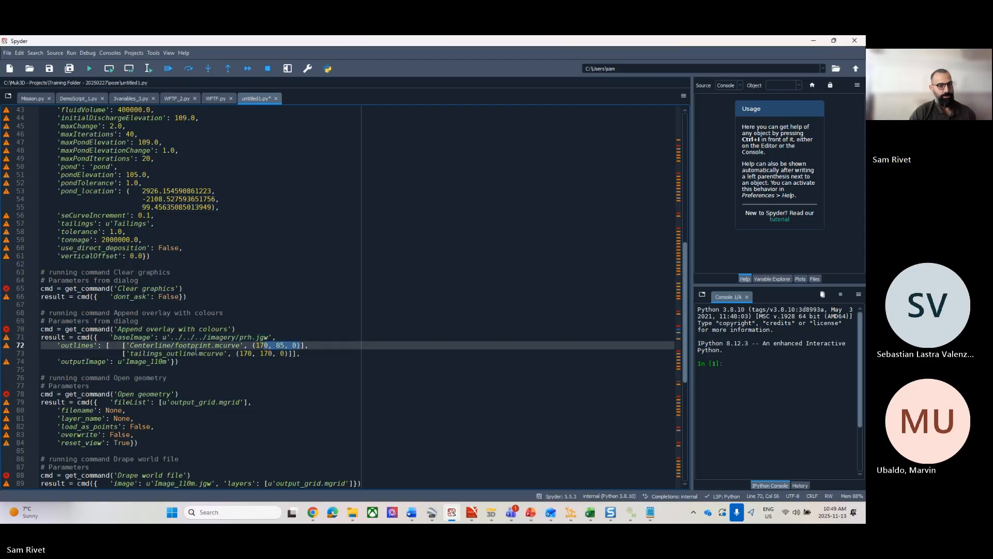
drag(126, 346, 236, 354)
click(158, 347)
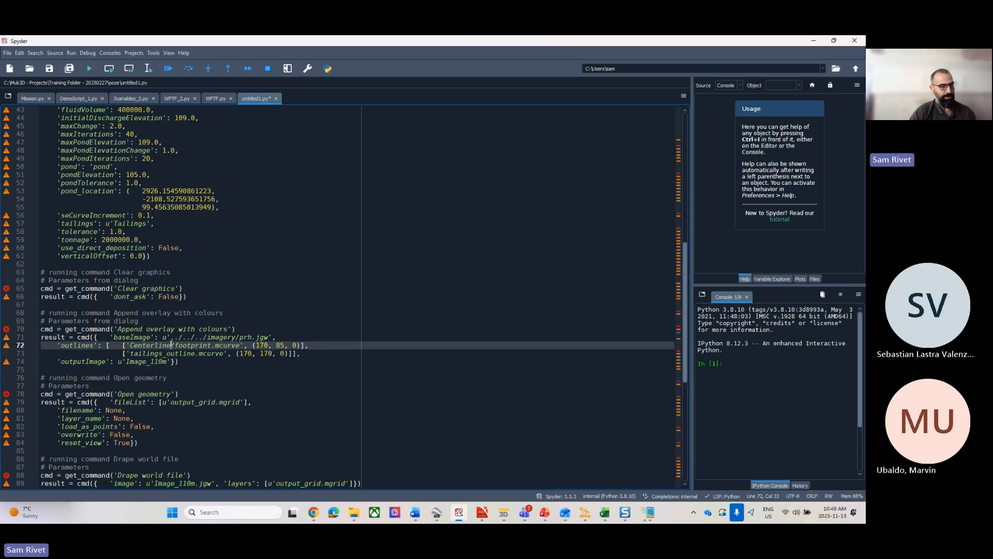
Undo the accidental text move in the footprint outline entry and examine the outline colours, tailings outline and output image name.
drag(169, 346, 207, 346)
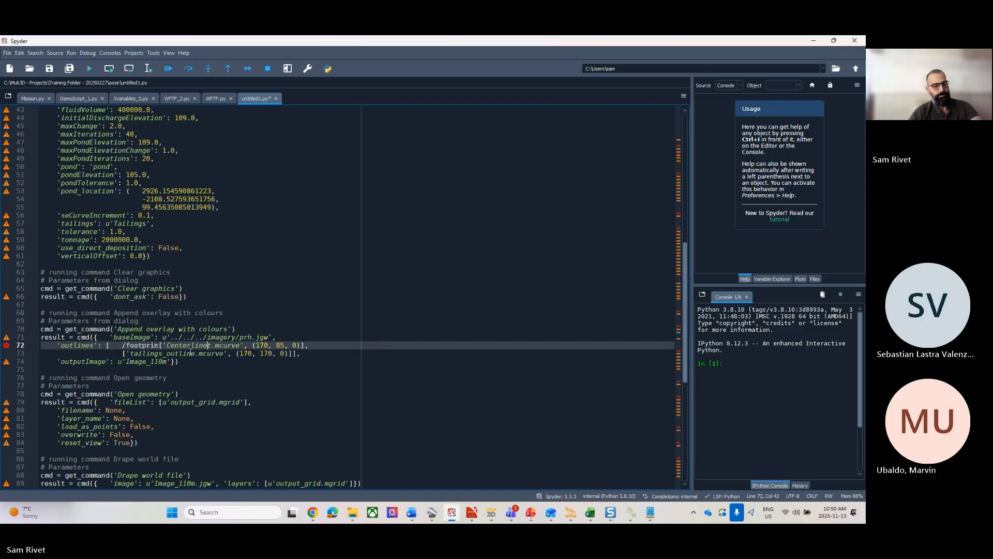
key(ctrl+z)
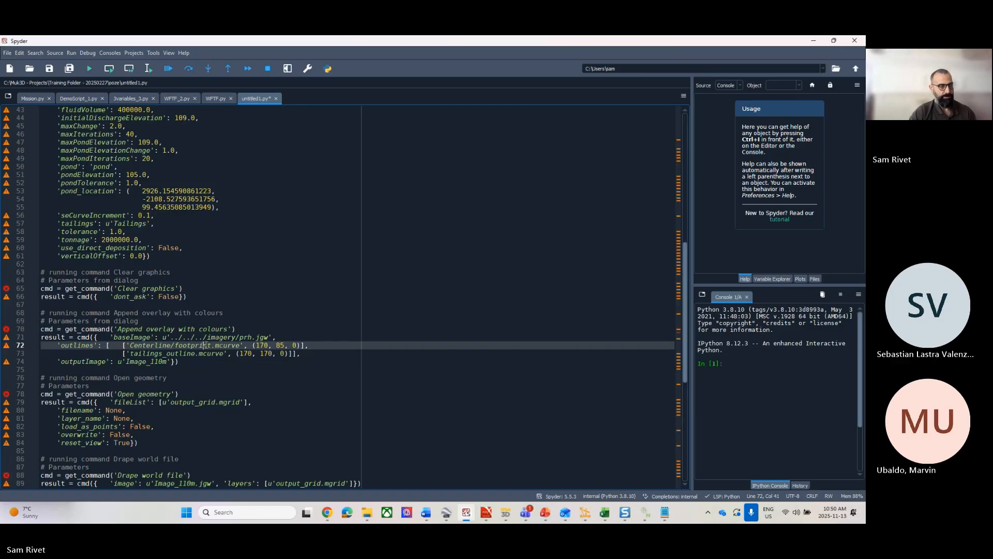
drag(251, 346, 298, 345)
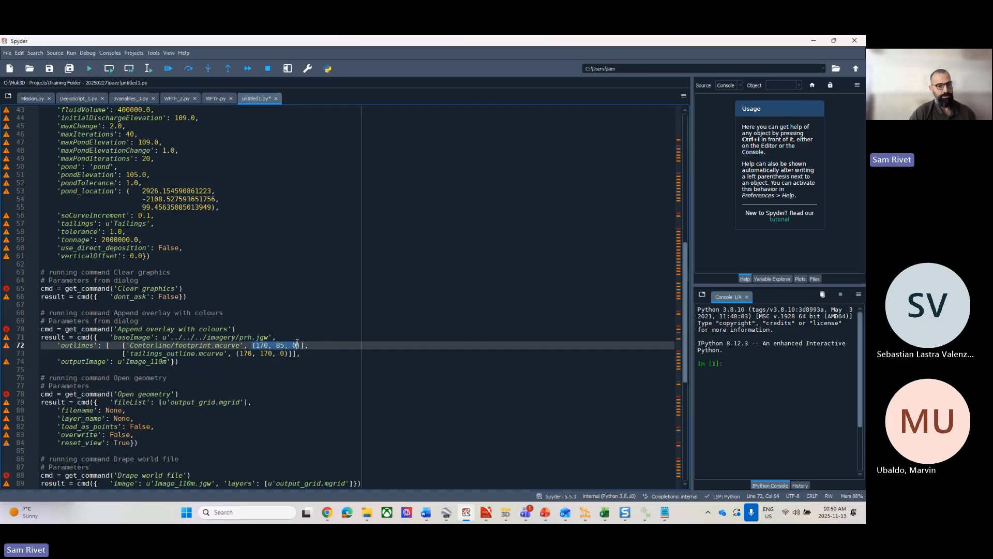
click(244, 346)
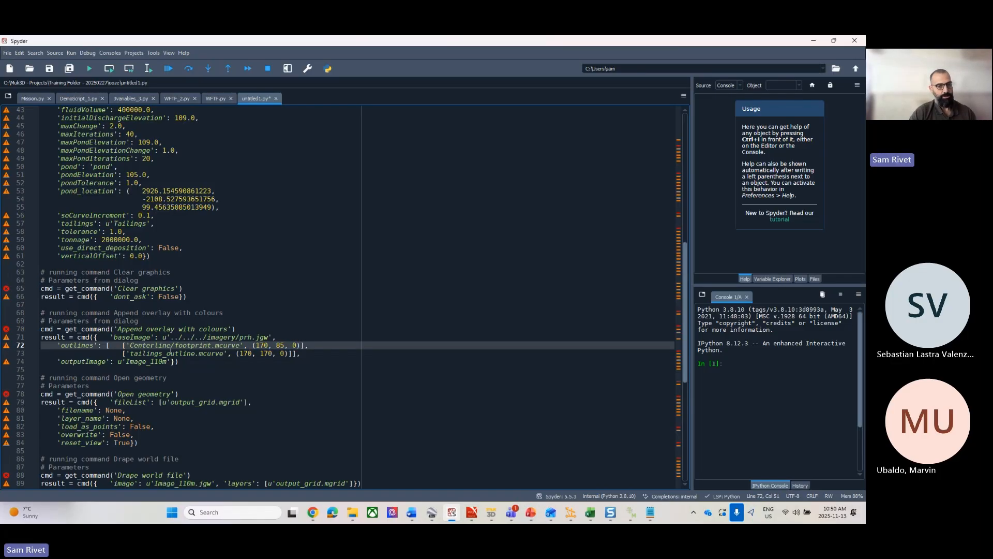
drag(126, 353, 288, 353)
drag(126, 361, 164, 361)
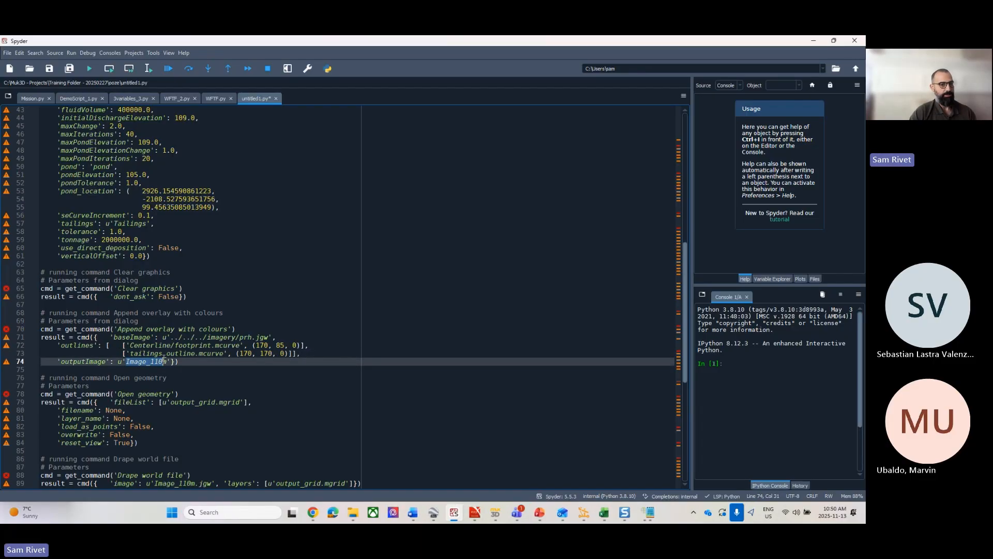
Examine the Open geometry block for output_grid.mgrid and the Drape world file block with its image and layers parameters.
scroll(165, 368, down, 2)
scroll(164, 370, down, 1)
click(173, 370)
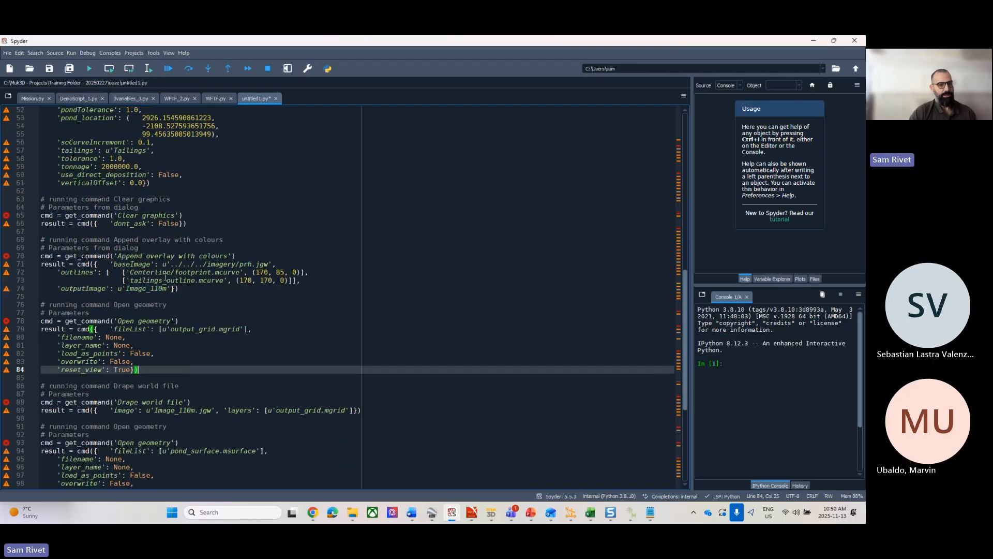
click(174, 345)
drag(148, 371, 24, 323)
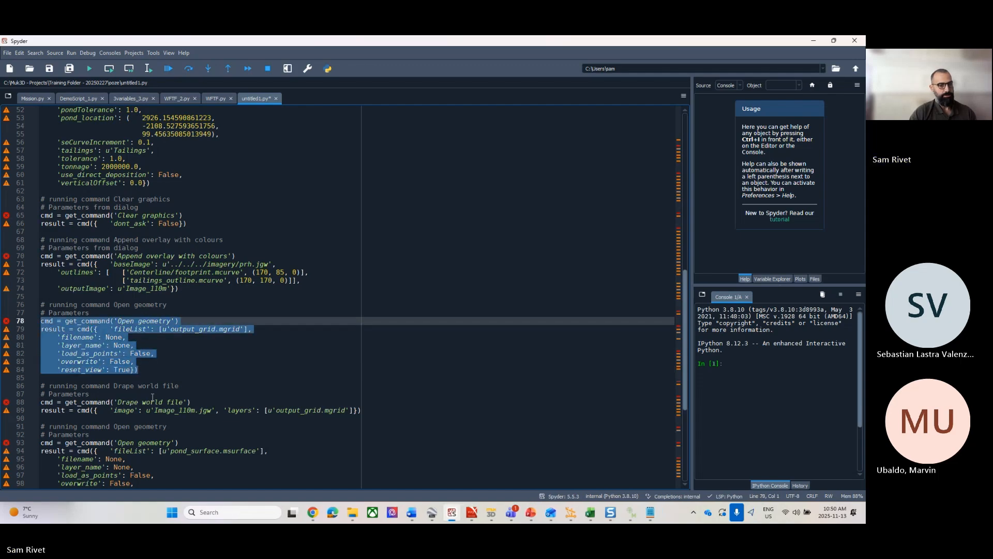
click(190, 332)
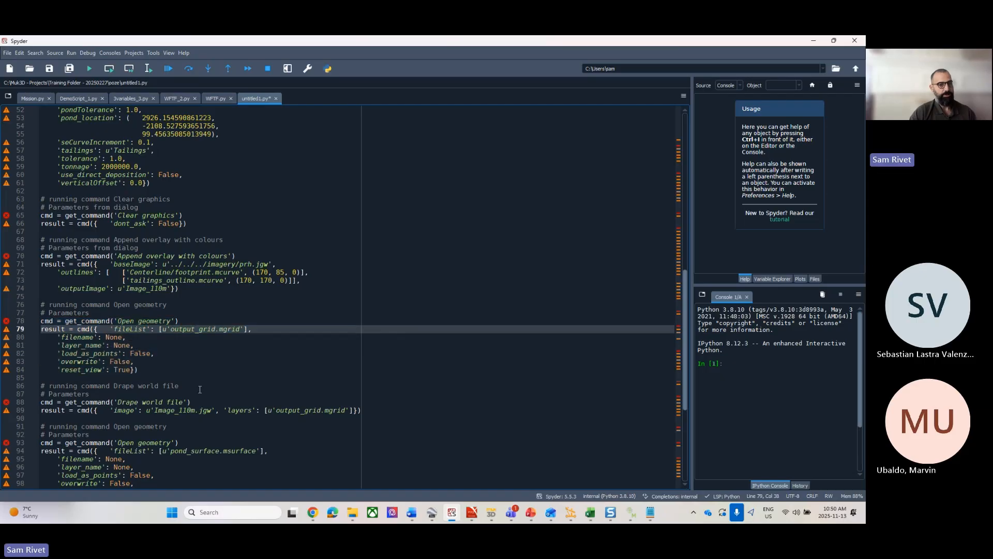
scroll(187, 387, down, 3)
drag(362, 336, 60, 319)
click(203, 331)
drag(362, 337, 155, 337)
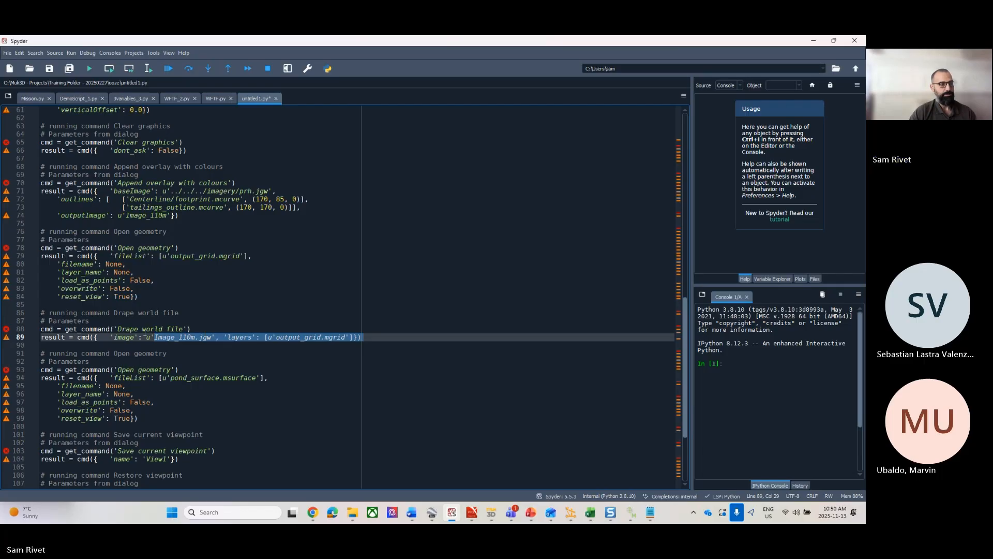
Examine the Open geometry block that loads pond_surface.msurface, including its file list and loading parameters.
click(144, 330)
click(115, 274)
scroll(116, 274, down, 2)
click(149, 371)
drag(149, 371, 25, 314)
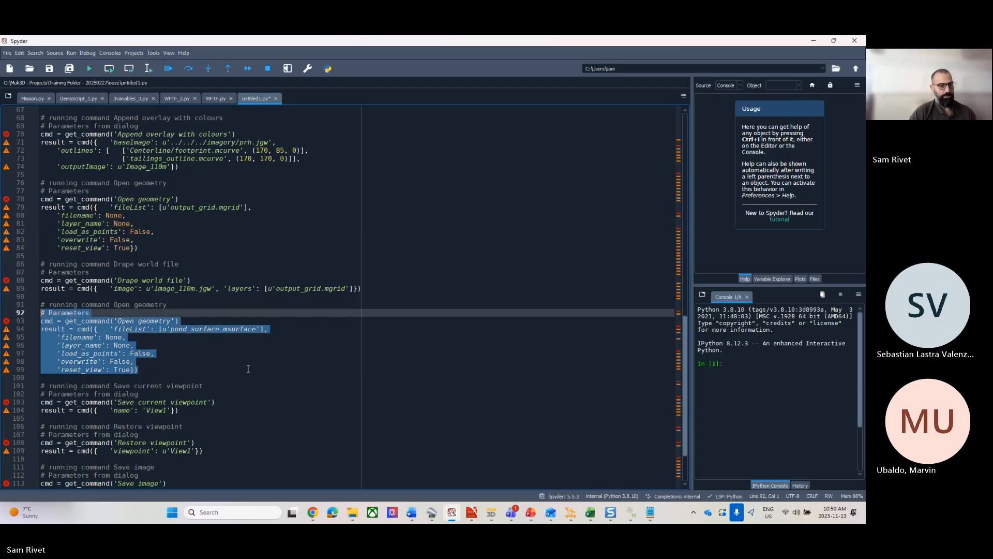
Examine the Save current viewpoint, Restore viewpoint and Save image blocks, including the Screengrab_110m filename parameter.
scroll(226, 400, down, 3)
drag(189, 349, 40, 321)
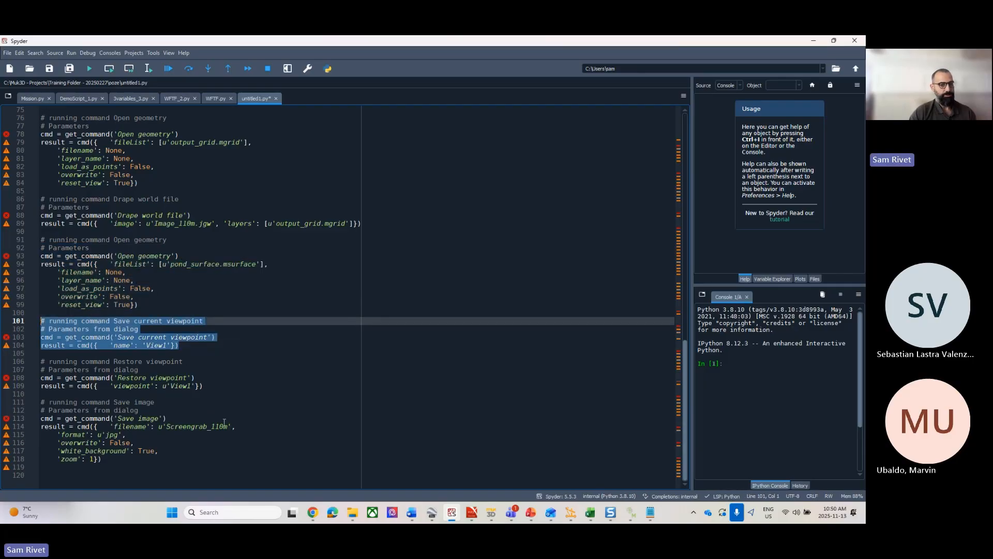
drag(227, 388, 44, 359)
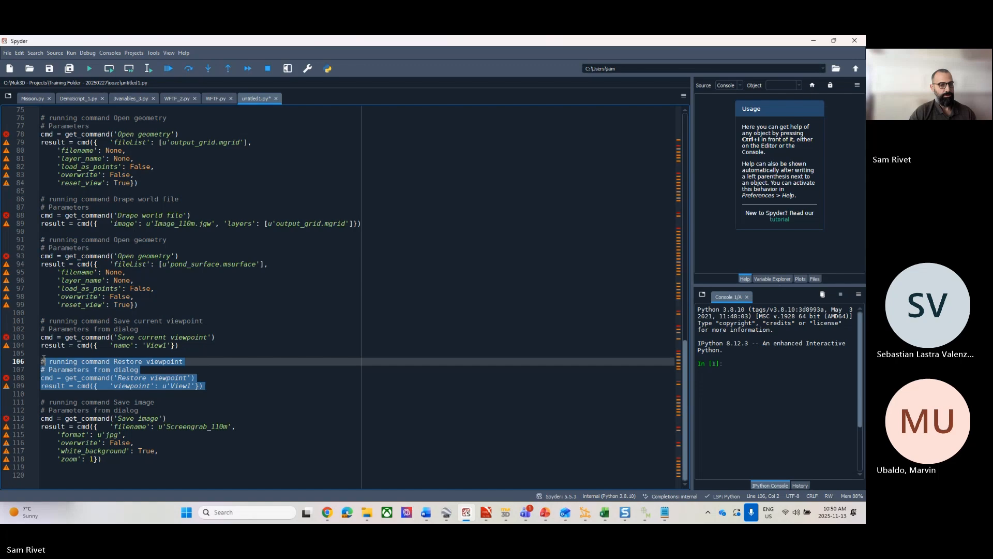
drag(151, 466, 42, 398)
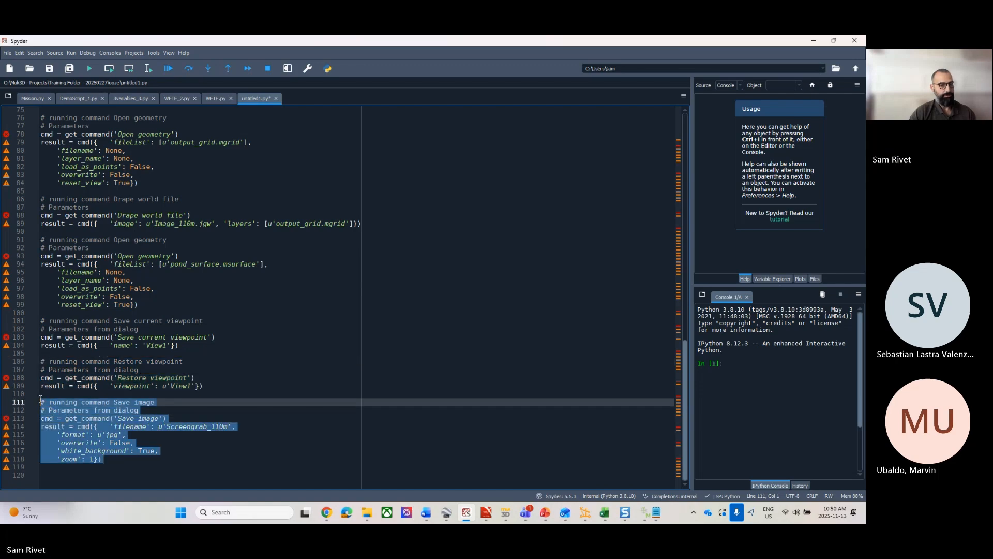
click(168, 458)
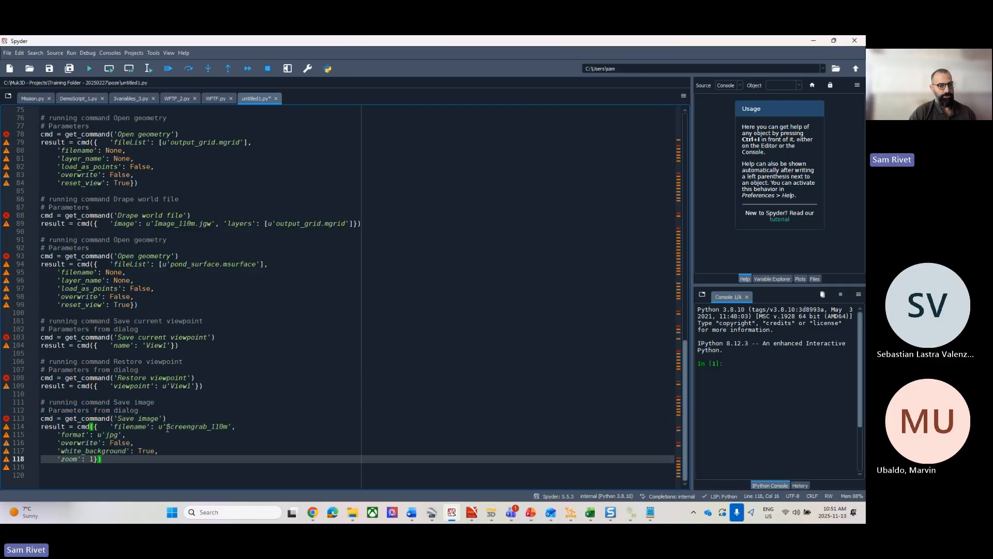
drag(168, 428, 238, 427)
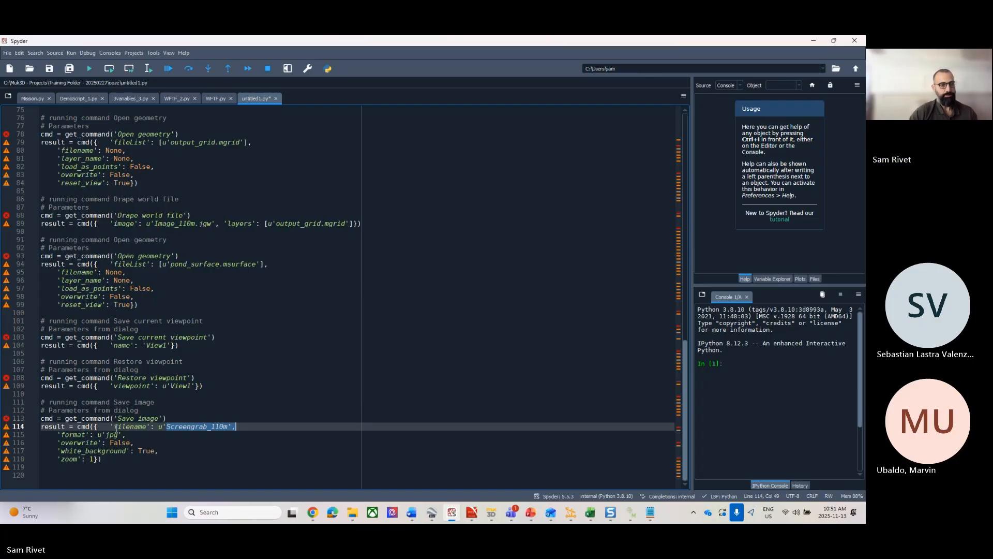
Delete the Save current viewpoint block from the script, including its comment lines.
click(223, 391)
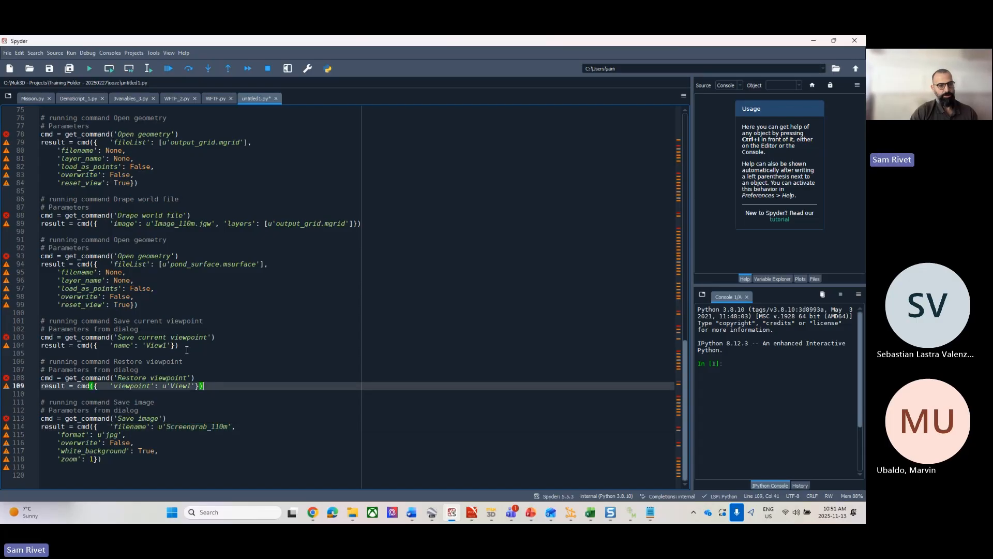
click(186, 349)
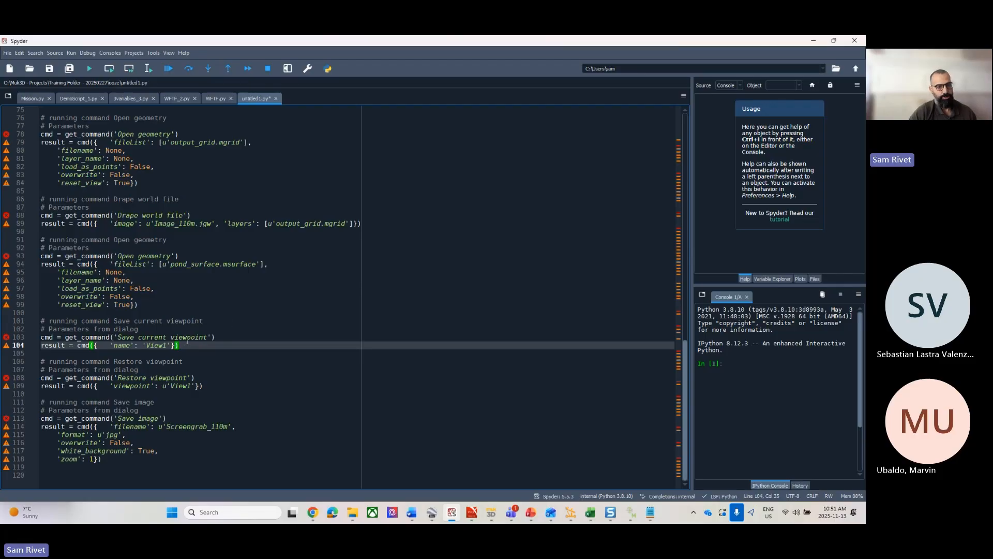
drag(190, 346, 25, 326)
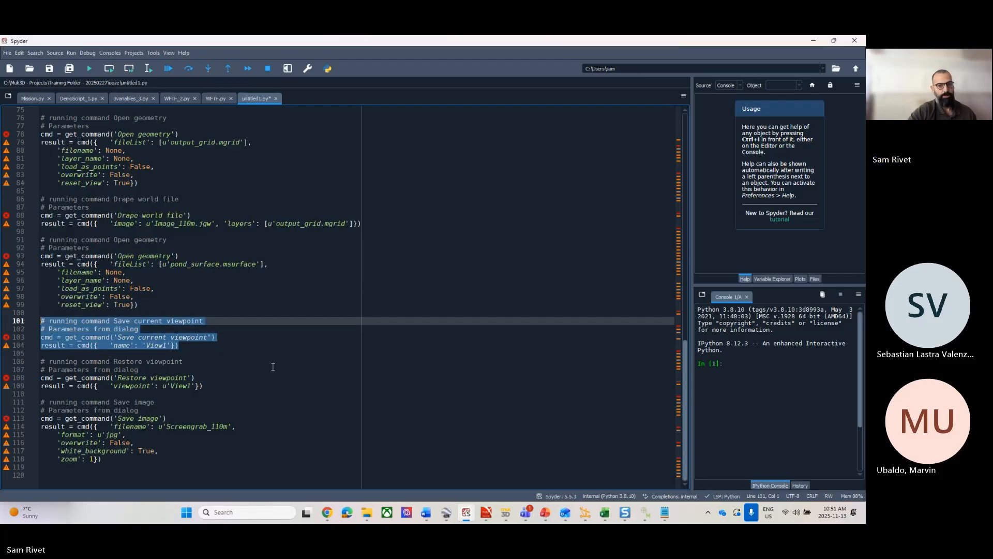
key(Delete)
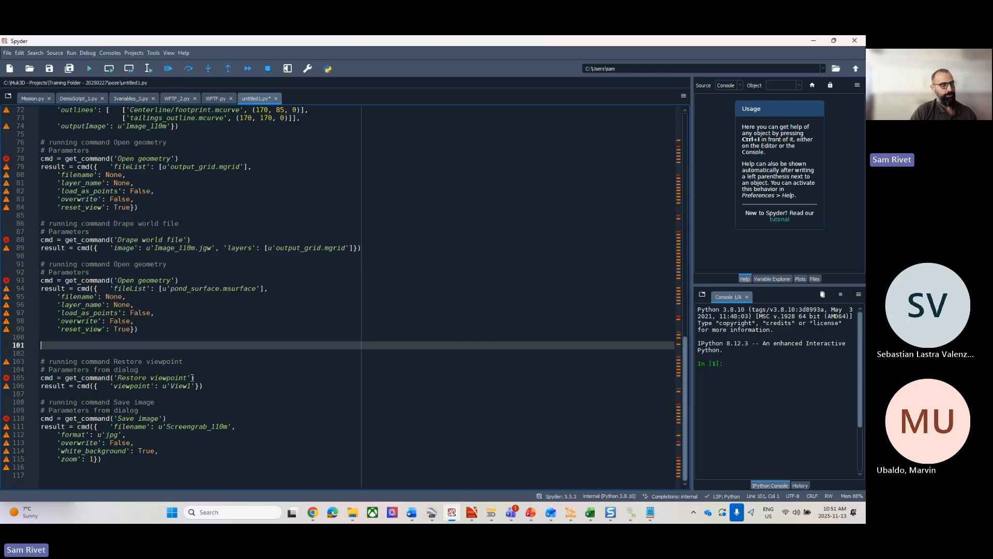
Switch to the Excel staging workbook and examine the crest elevation, pond volume and tailings tonnage table.
scroll(279, 386, up, 20)
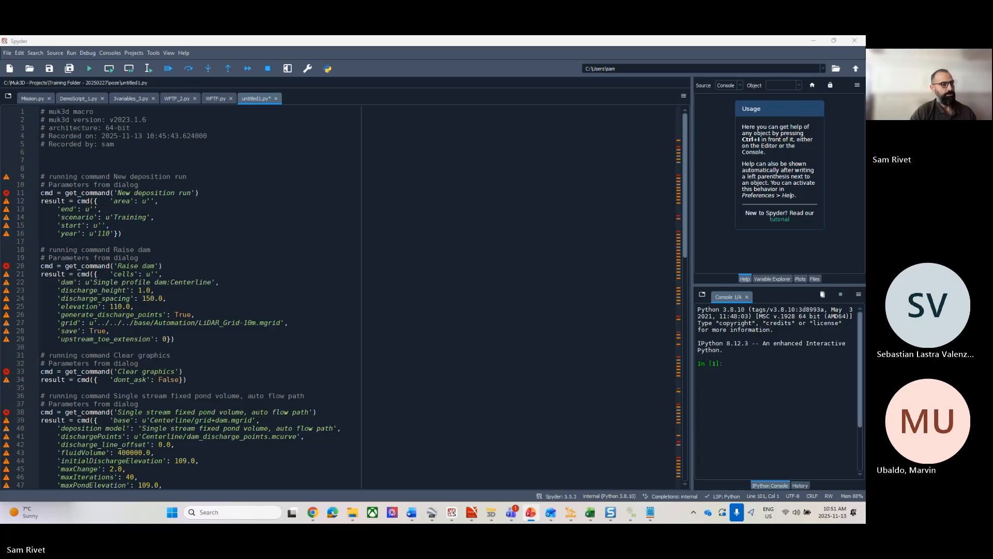
key(alt+Tab)
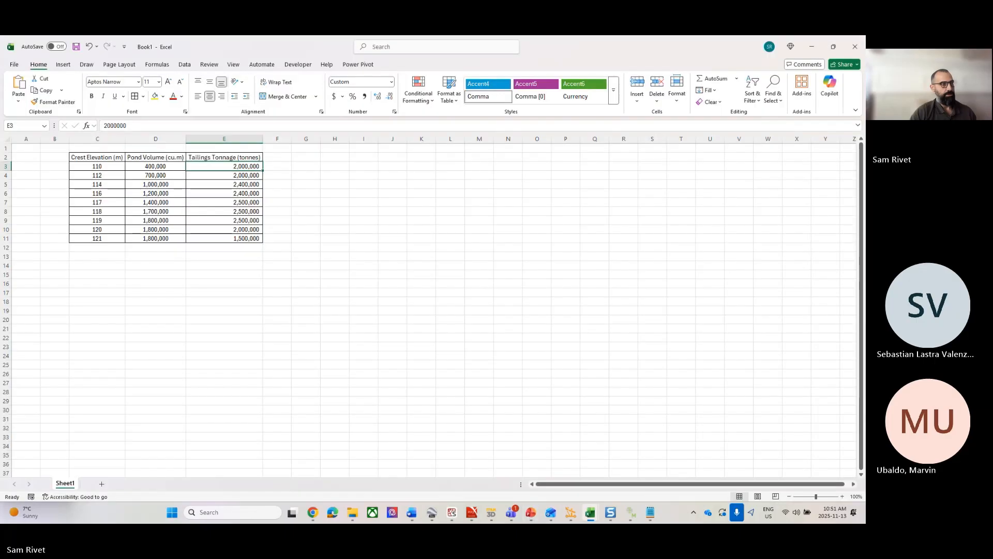
click(133, 159)
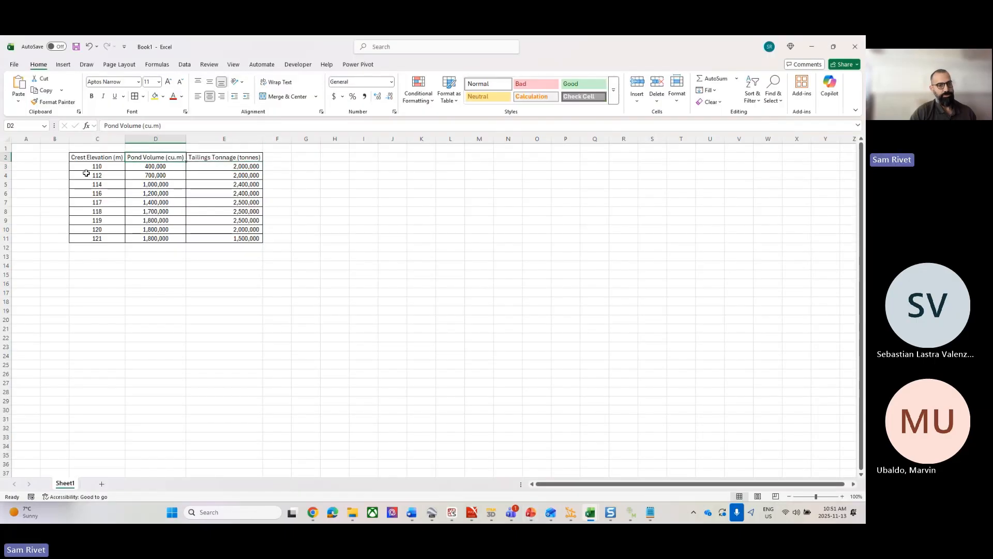
click(119, 177)
drag(119, 177, 259, 239)
click(219, 317)
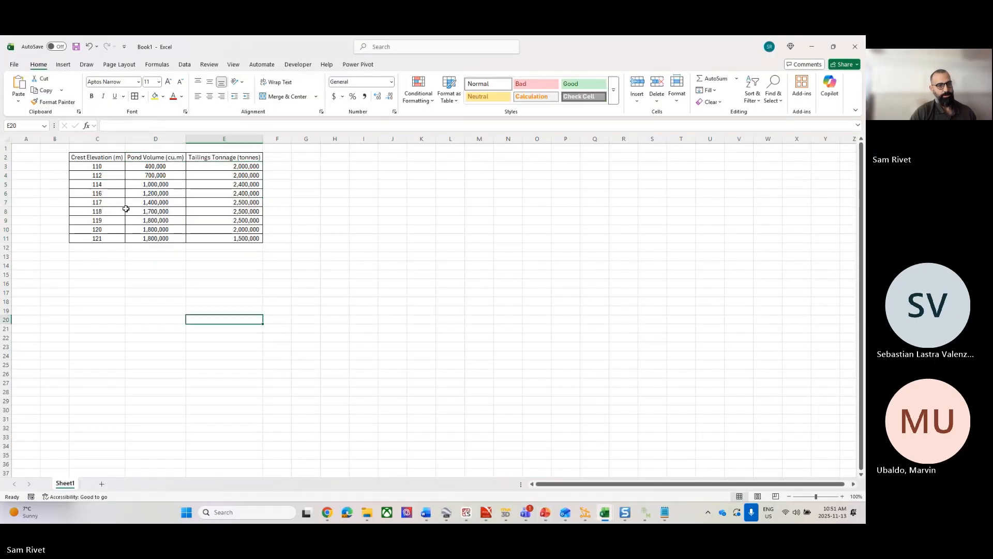
Fill the 110 m stage row with yellow and select the remaining stage rows from 112 to 121 m.
drag(93, 166, 248, 166)
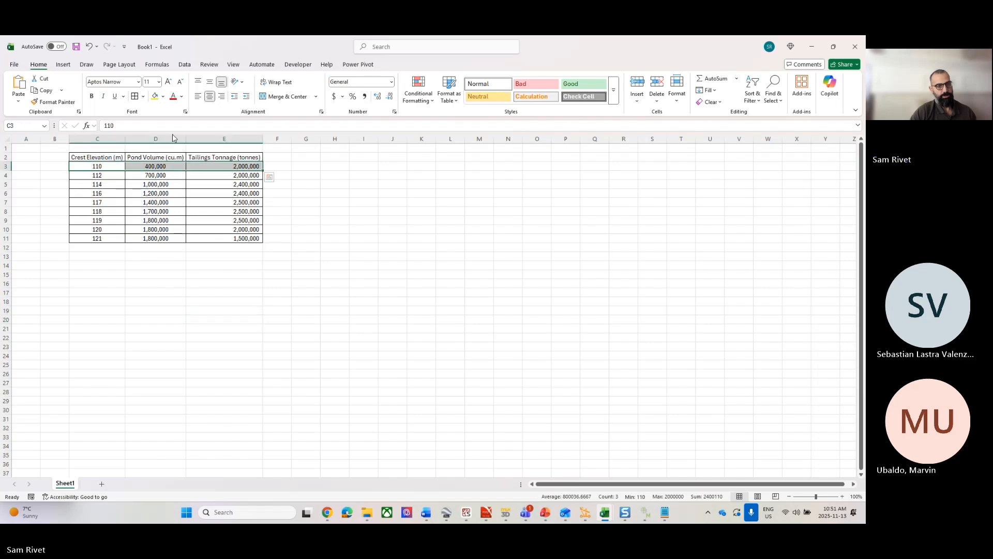
click(155, 96)
click(155, 305)
click(88, 176)
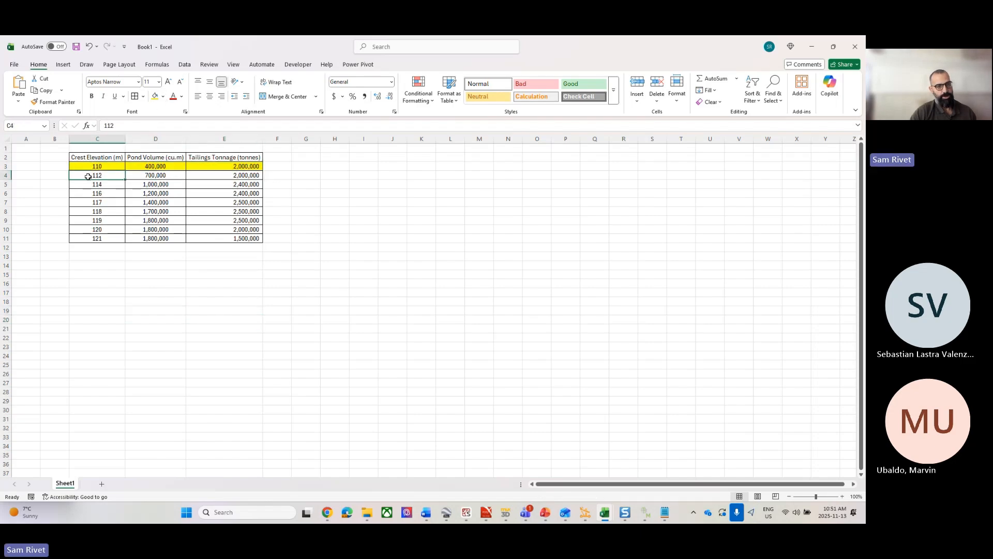
drag(89, 176, 220, 241)
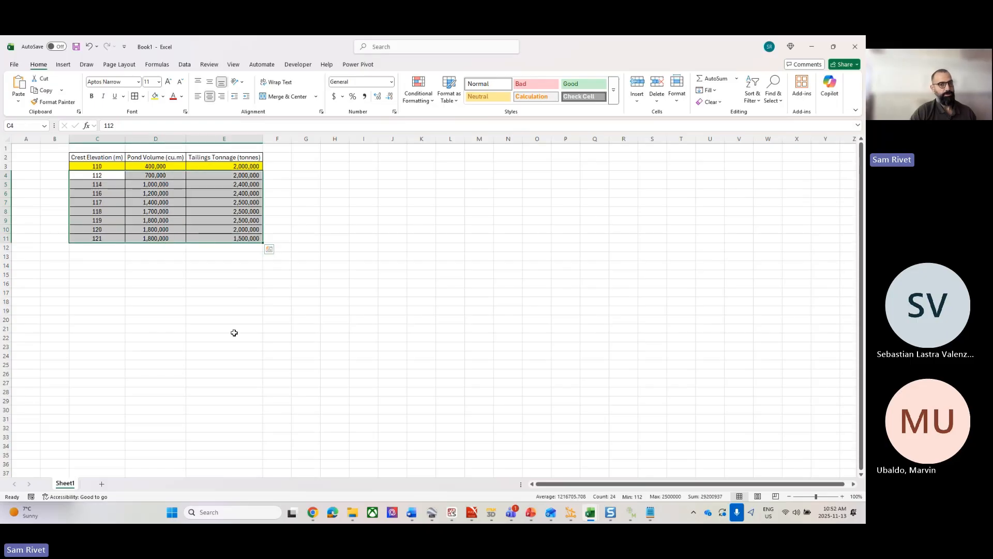
Switch back to Spyder, run the current script cell and insert two blank lines below the macro's header comments.
key(alt+Tab)
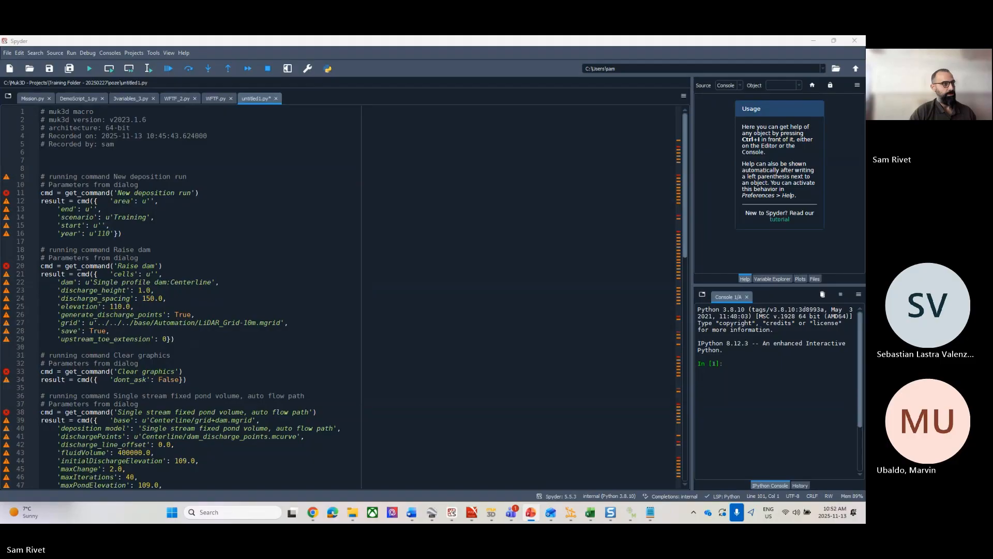
click(99, 152)
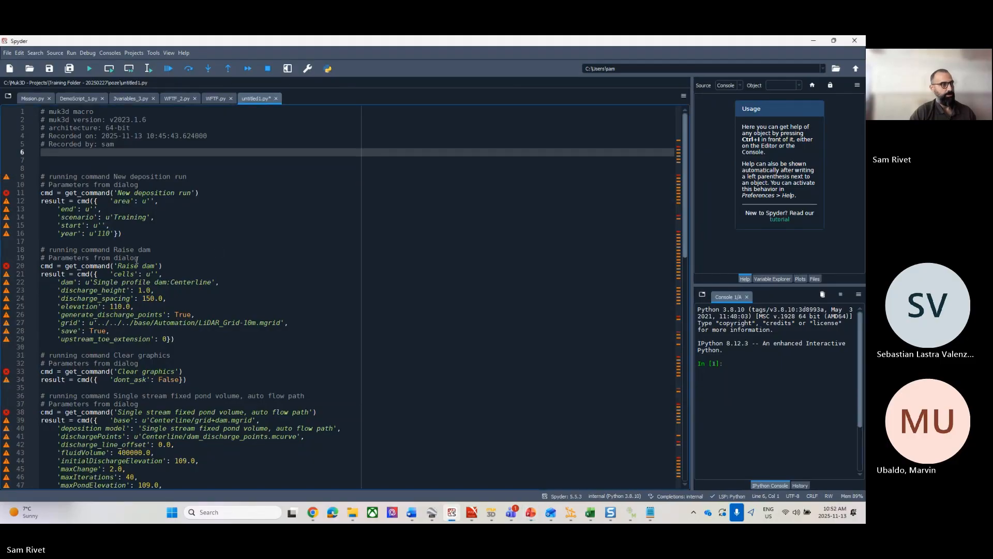
key(ctrl+Return)
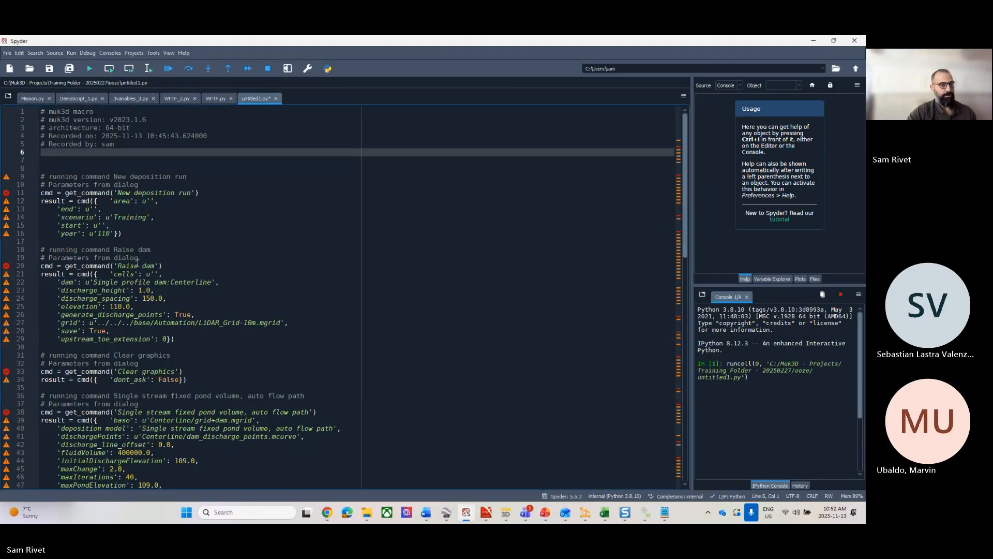
key(Return)
key(Return)
key(Up)
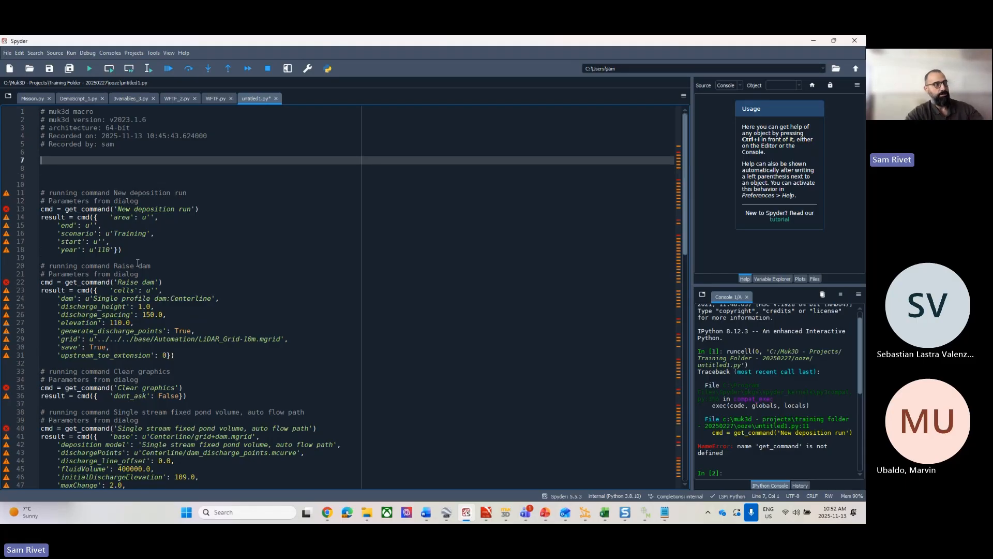
Add the line "from muk3d.util import set_working_directory" below the header comments, followed by blank lines, and select the import statement.
text(from)
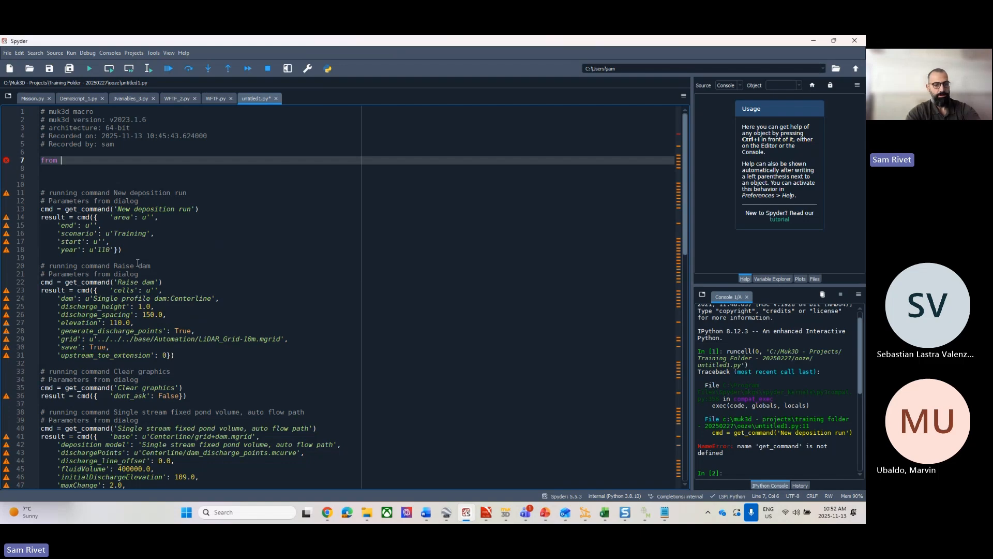
text(muk3d)
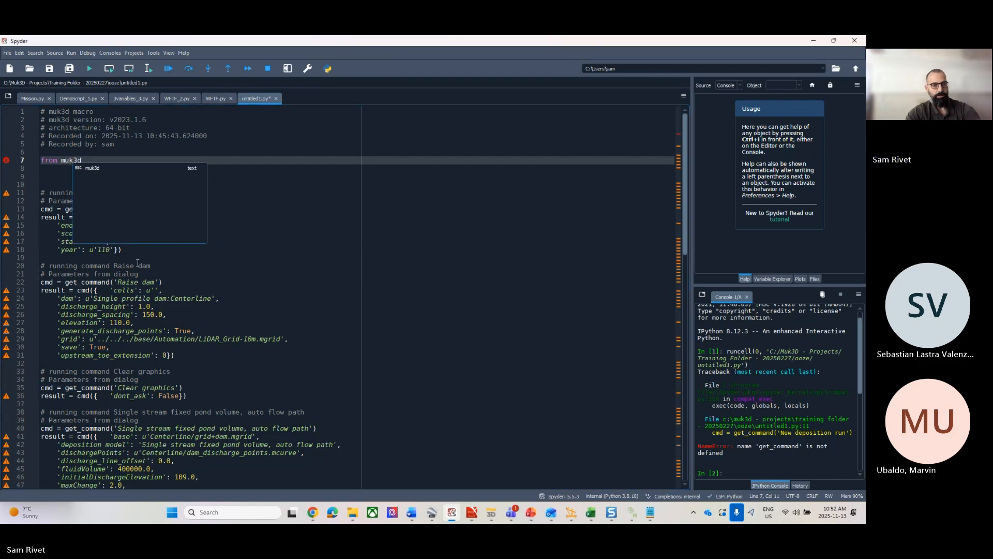
text(.util)
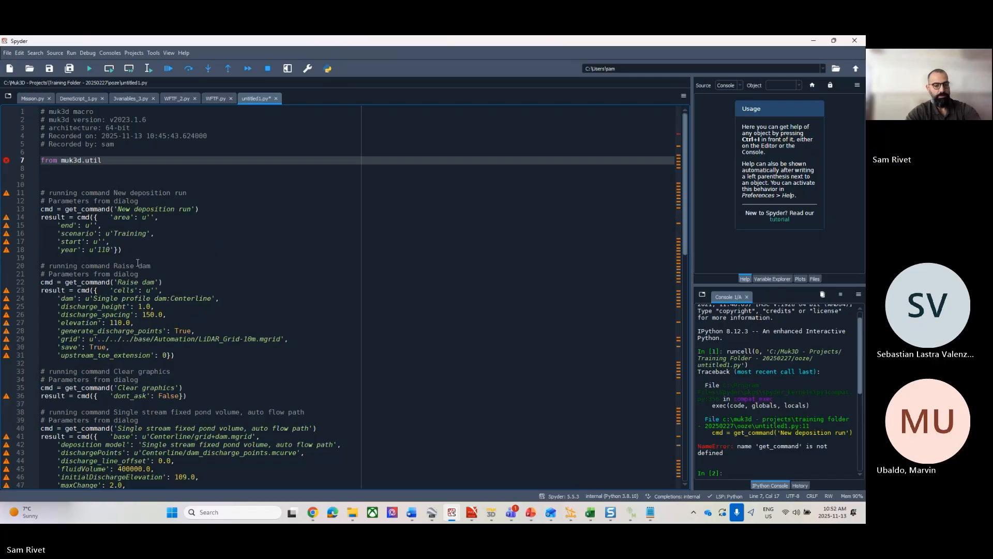
text( import set_working_directory)
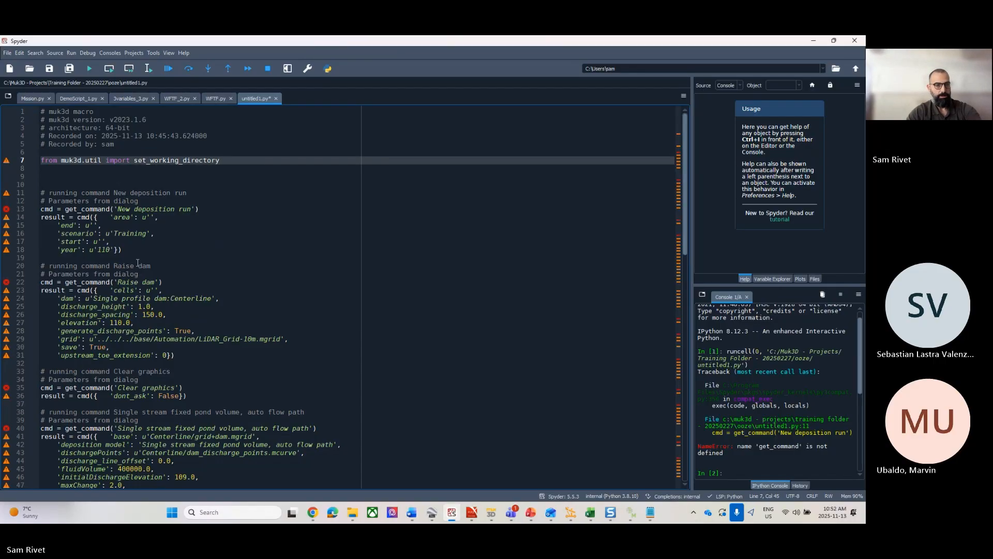
key(Return)
key(Return)
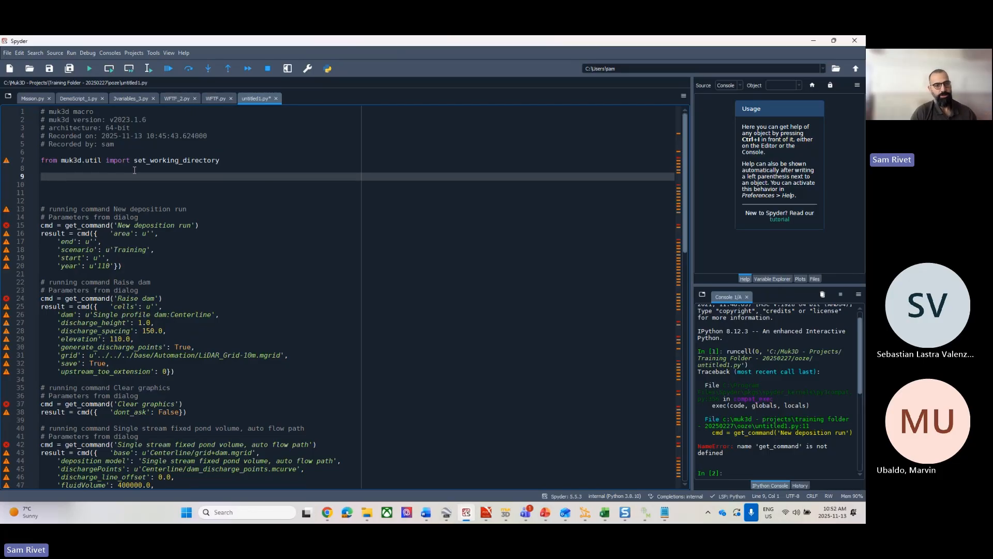
click(235, 162)
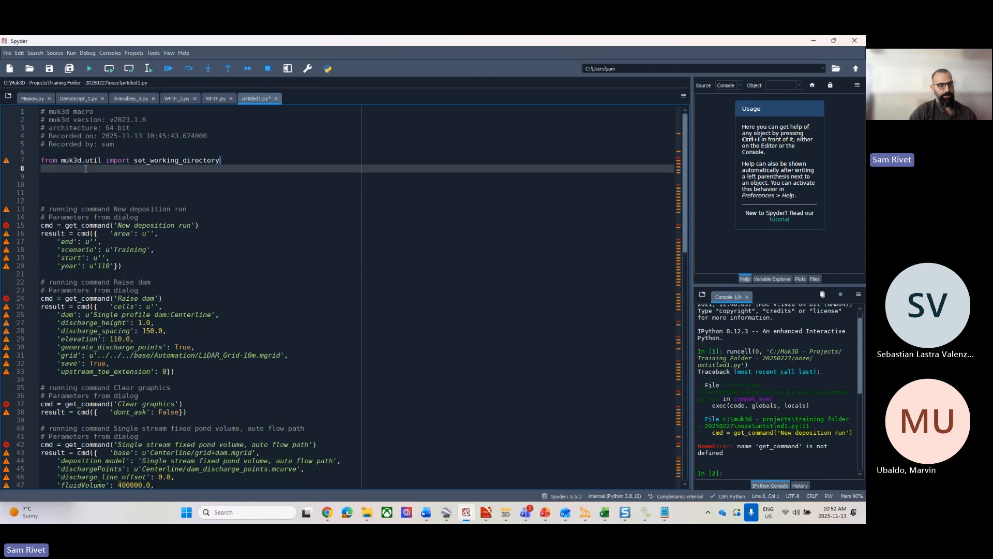
key(shift+Home)
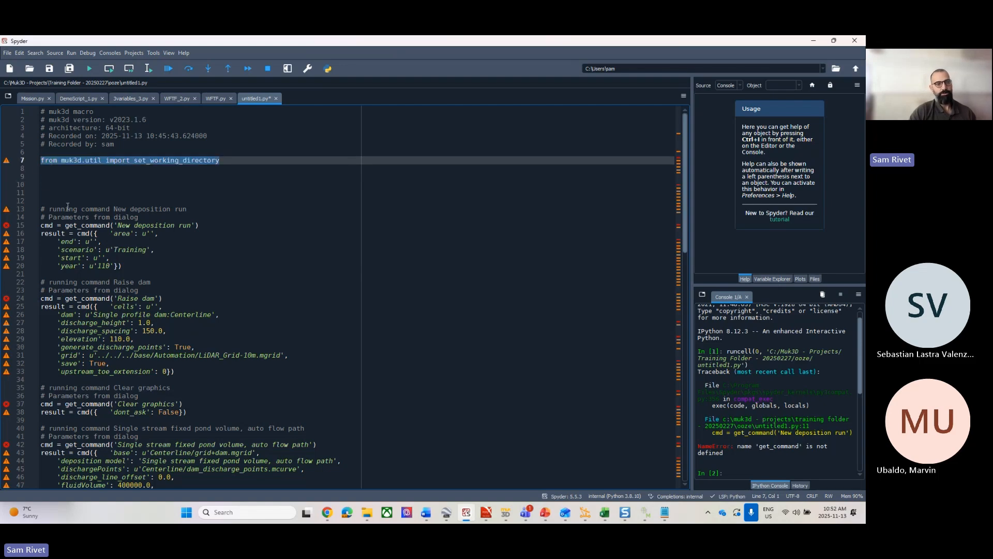
Define the variable pv_elevation = 110 on line 9, below the import statement.
key(Down)
key(Down)
key(Down)
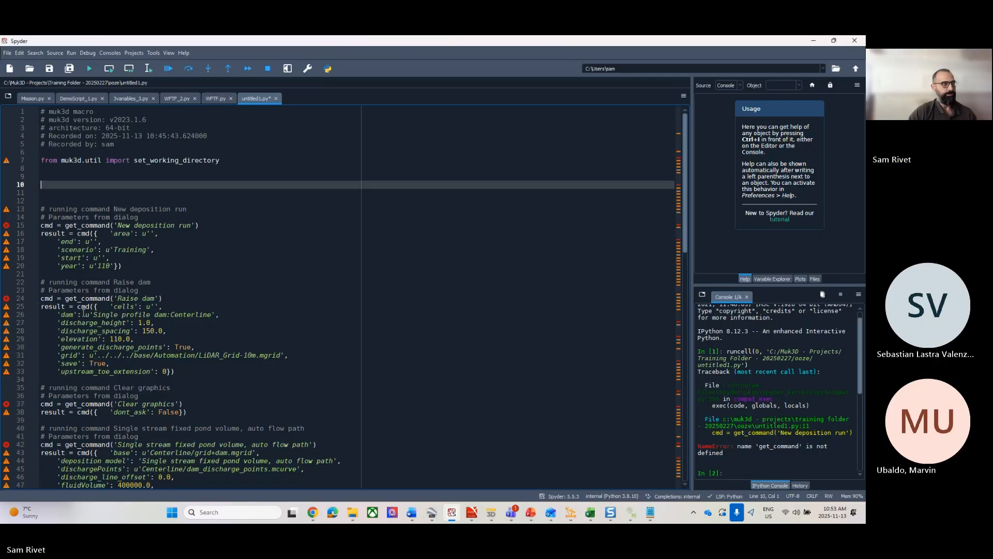
key(Up)
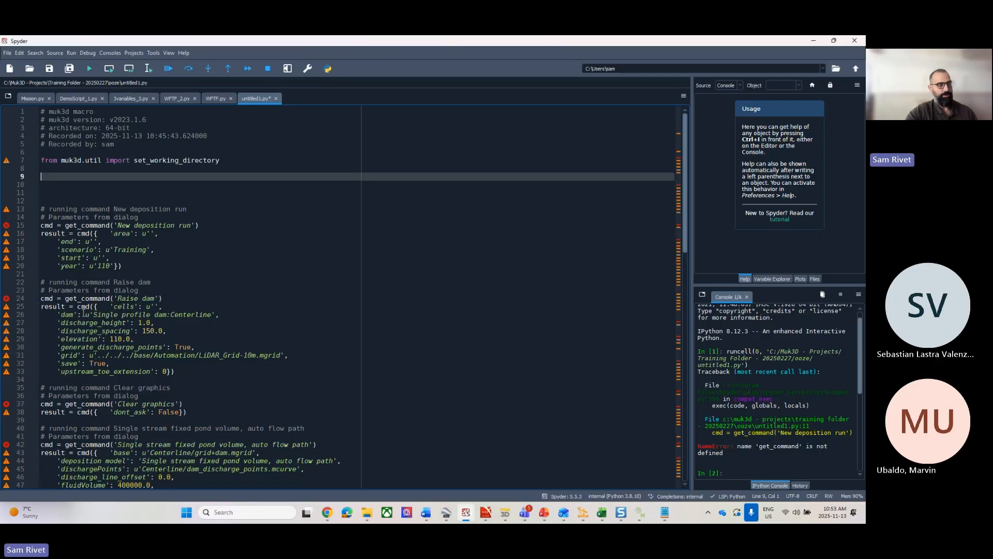
text(pv)
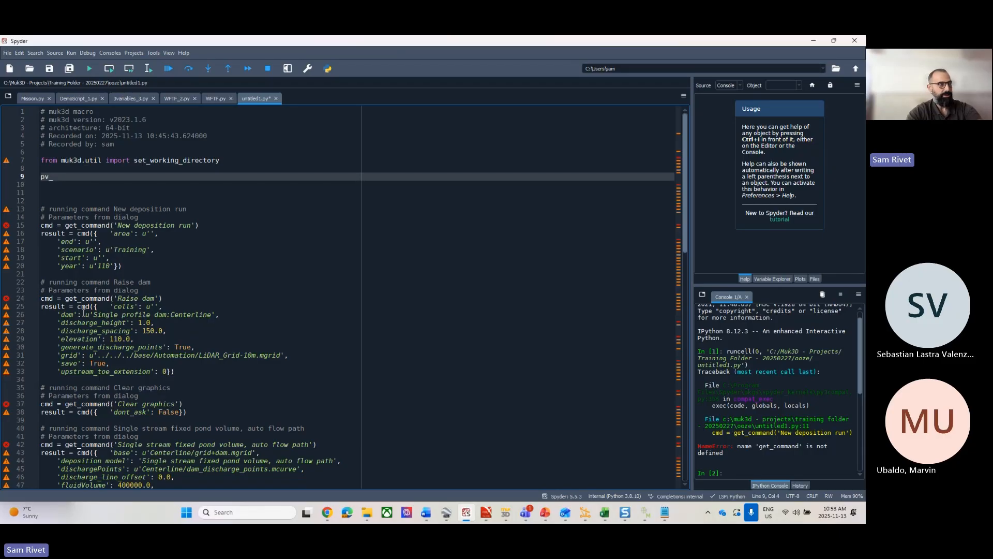
text(_elevatio)
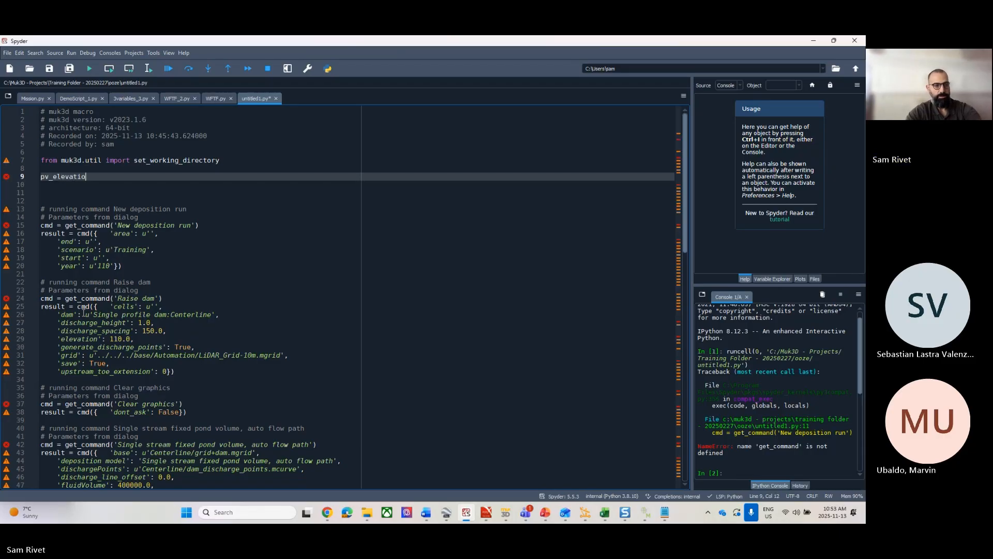
text(n = 11-)
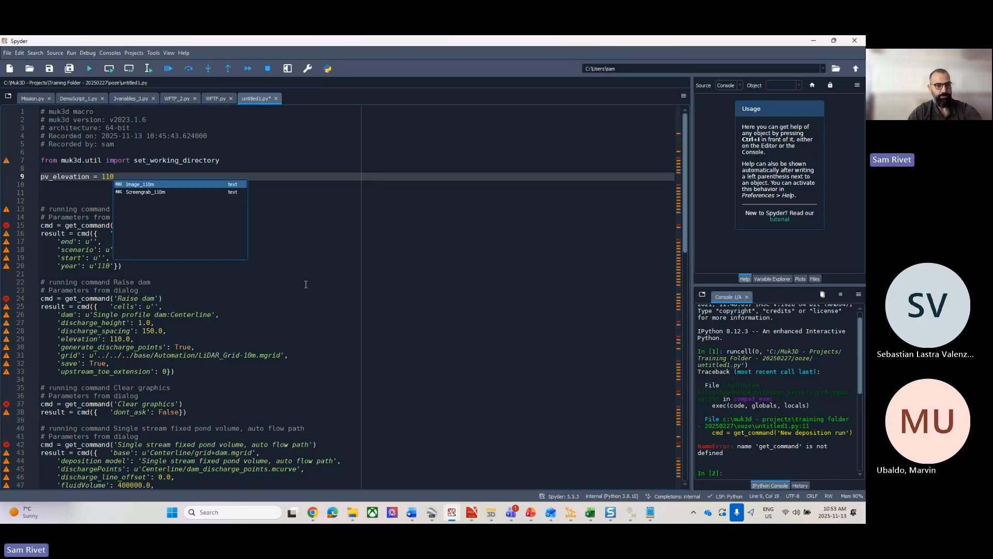
key(Escape)
Define the list liElevations = [112,114,116,117,118,119,120,121] on line 11, below the pv_elevation variable.
click(63, 194)
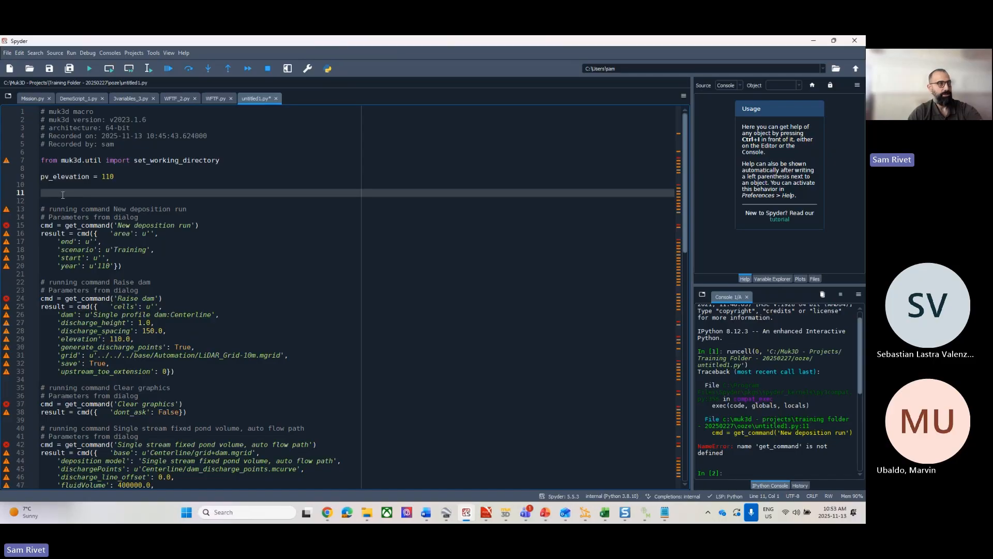
text(li)
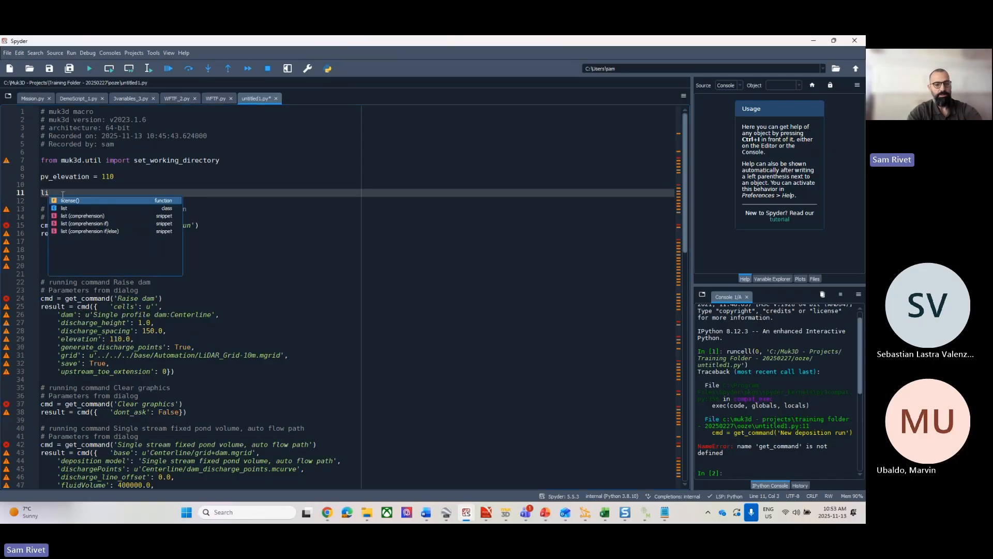
text(Elevation)
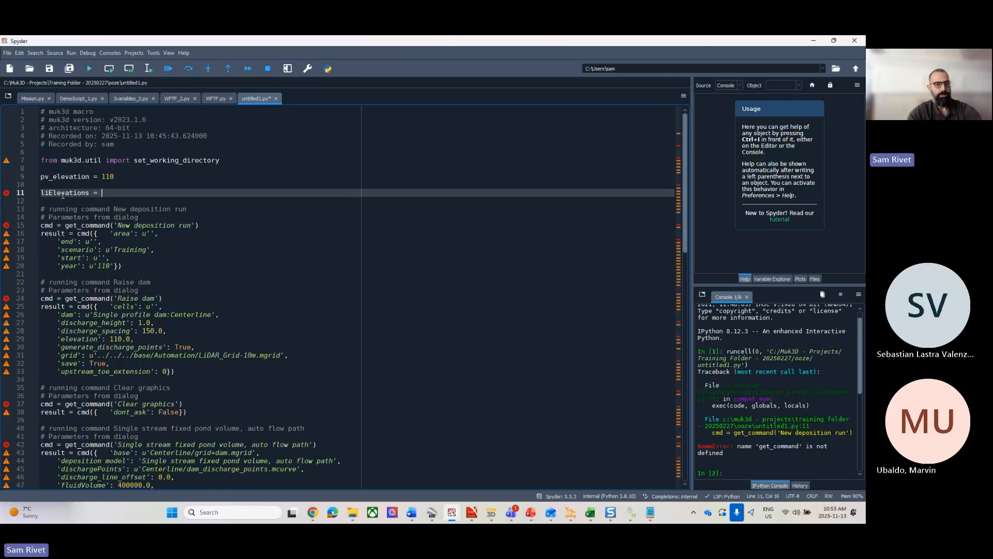
text(s = )
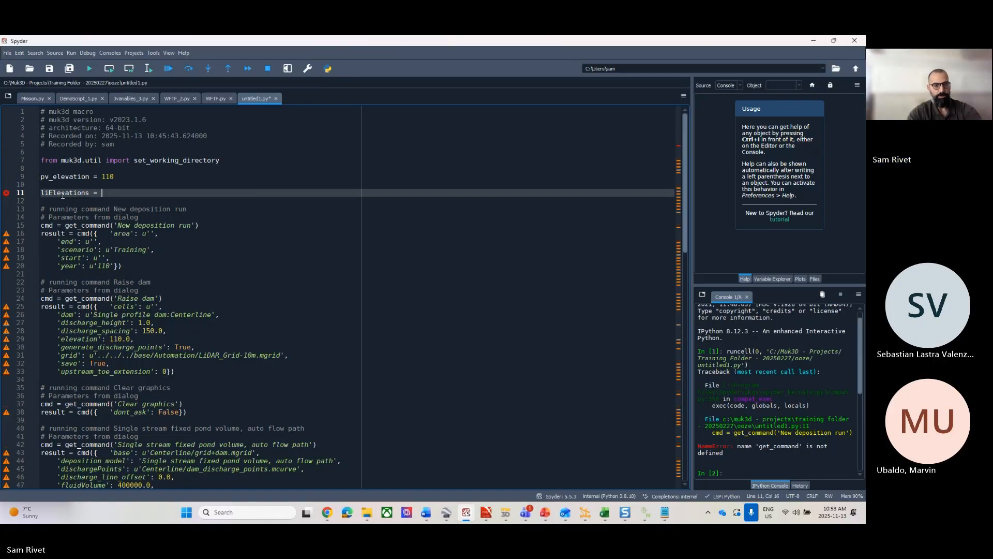
text([)
text(112)
text(,114)
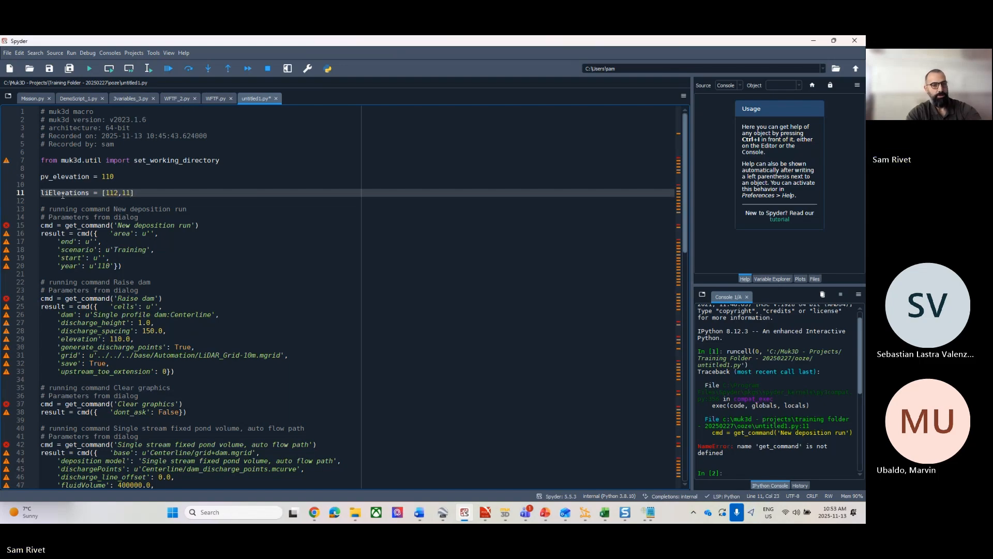
text(,116,)
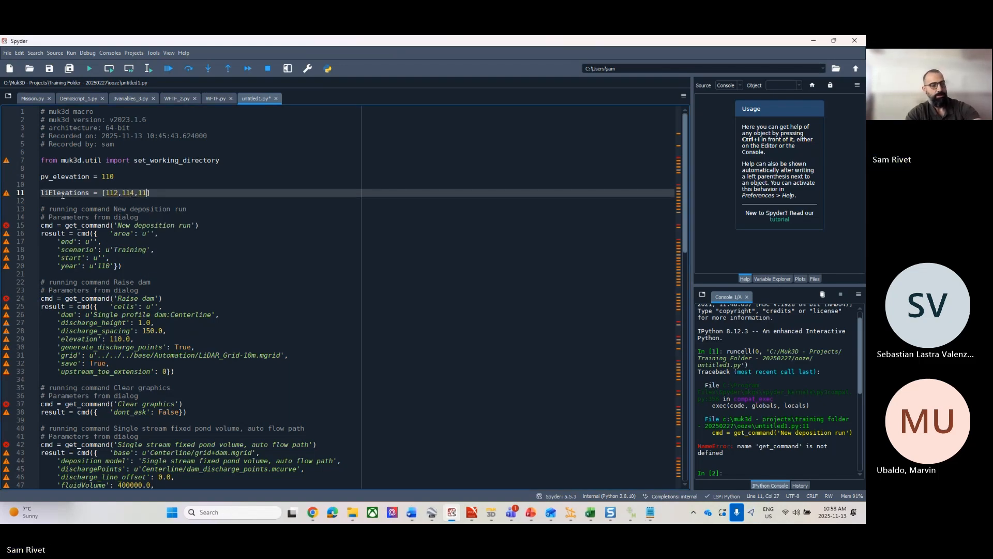
text(117,)
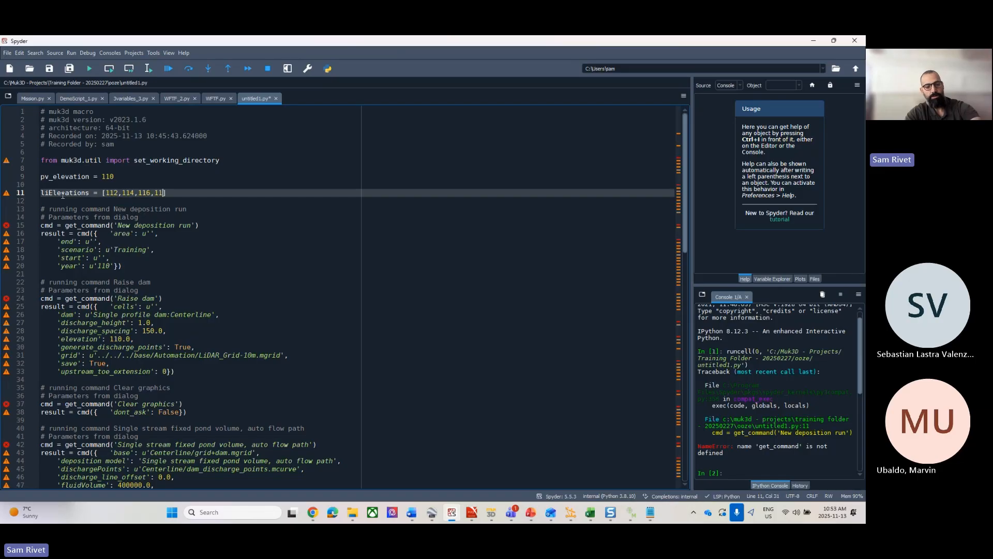
text(118,119)
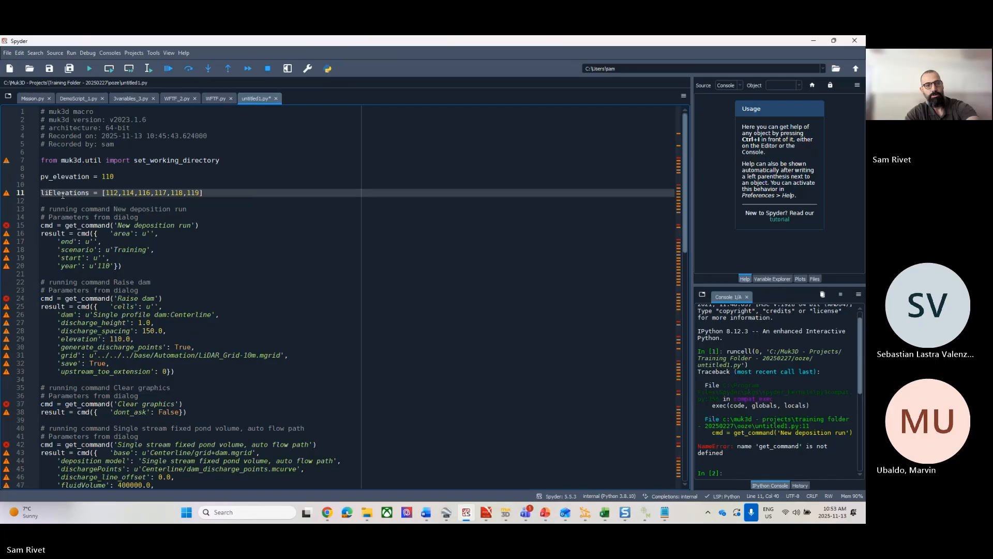
text(,120)
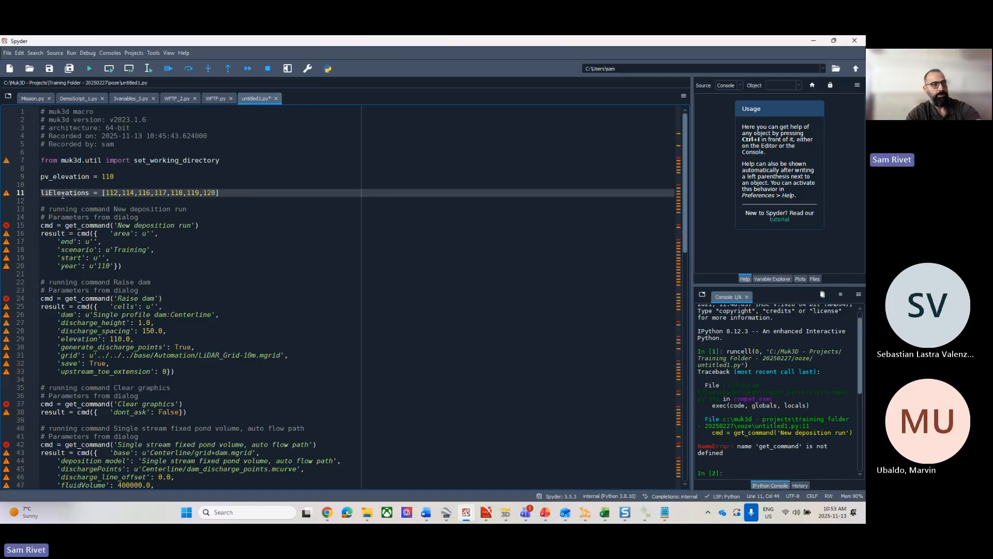
text(,121)
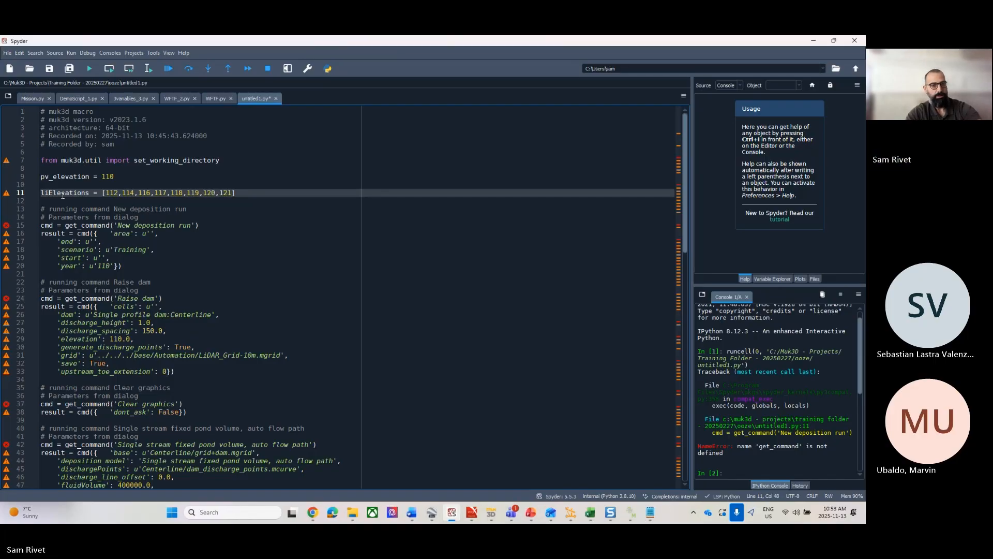
key(Return)
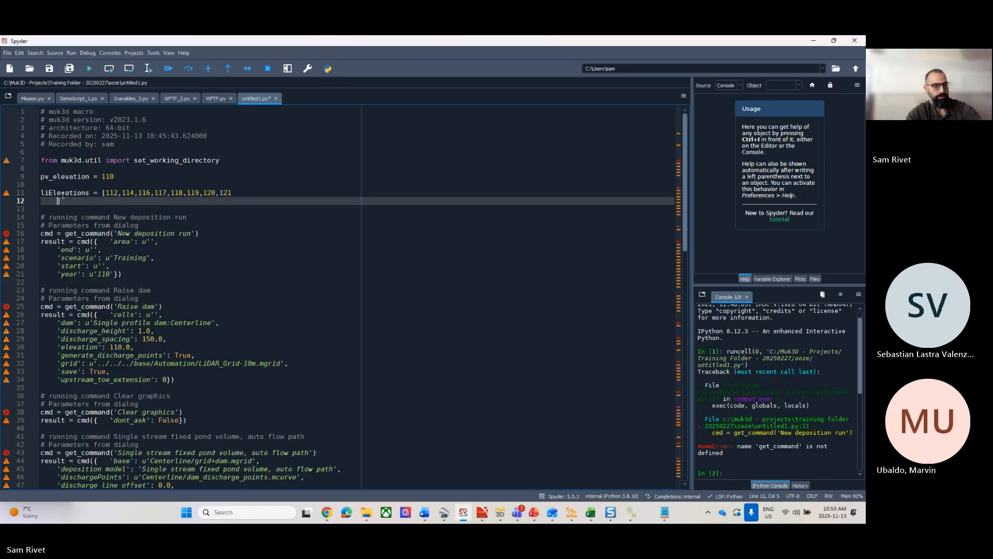
key(ctrl+z)
Start the list lifluidVolume on line 12, directly below liElevations, with 700000 as its first value, and continue with the second value.
key(End)
key(Return)
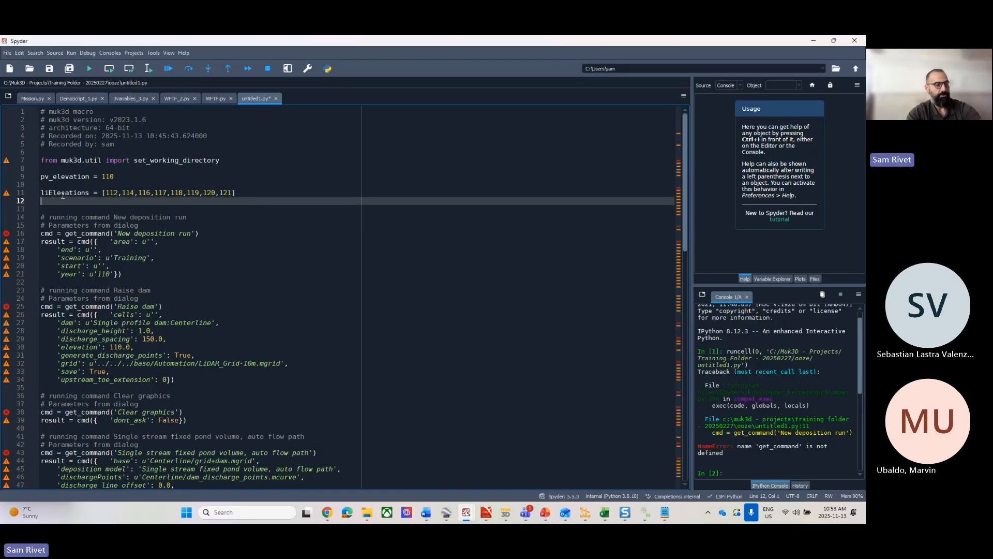
text(li)
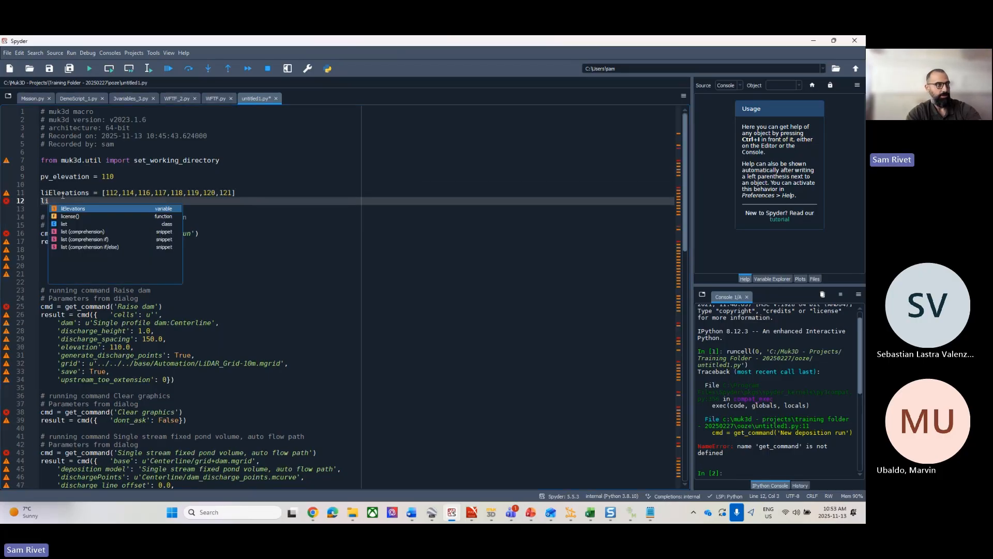
text(flu)
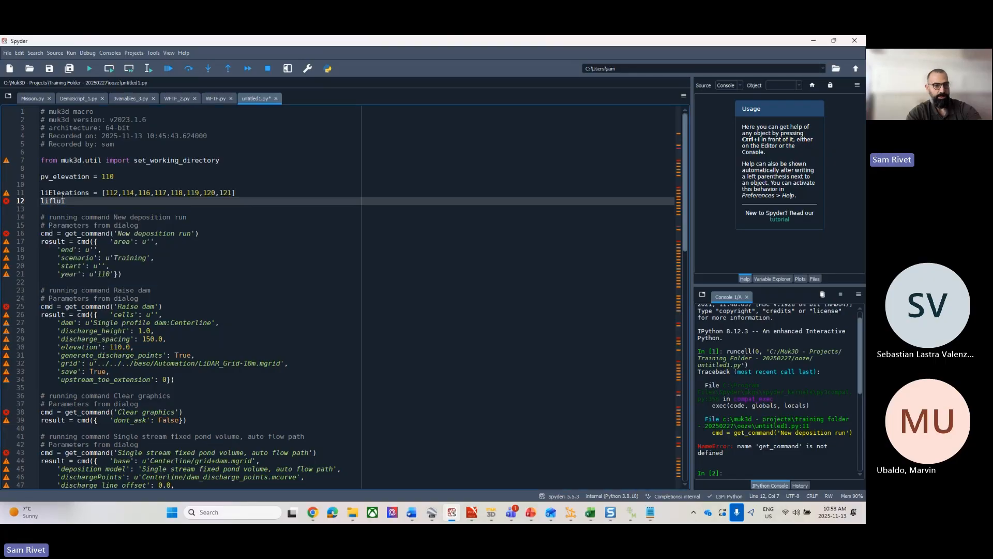
text(idVolume)
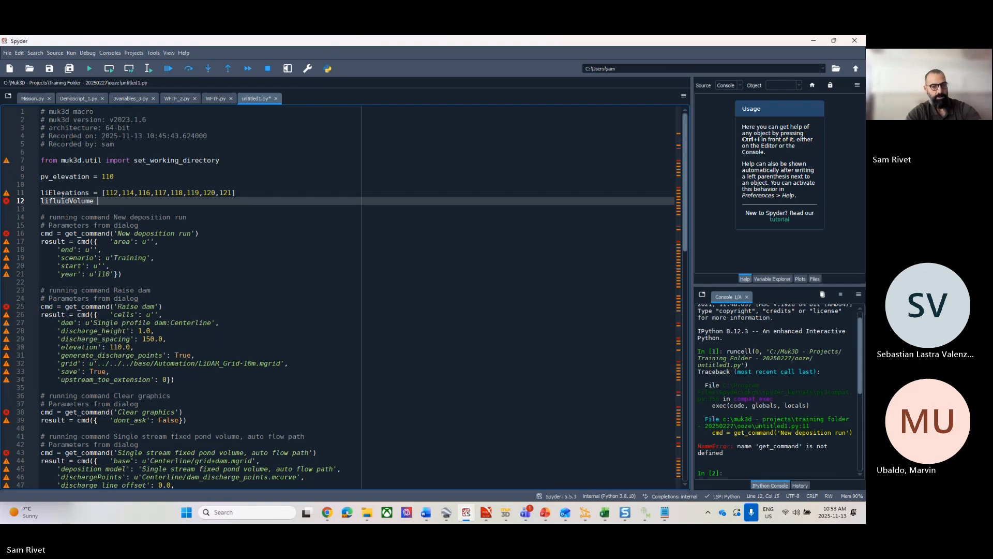
text( = [)
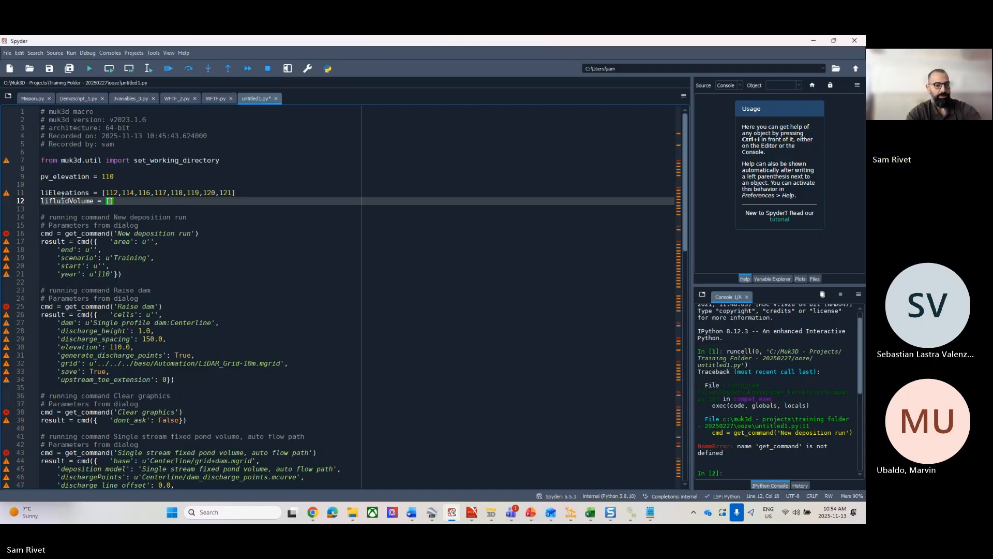
text(7)
text(00)
text(000)
text(,10)
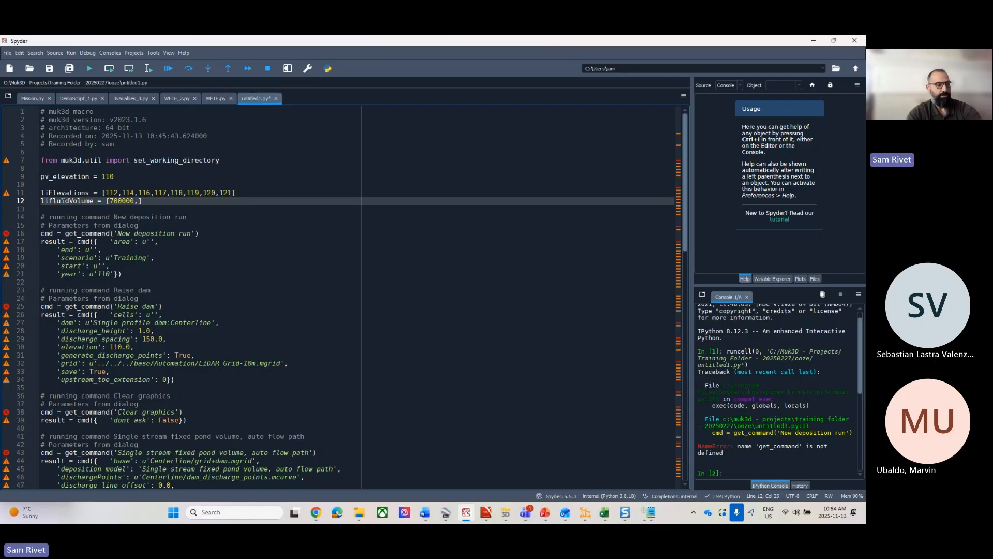
Extend the lifluidVolume list after 700000 with the values 1000000, 1200000 and 1400000.
text(00)
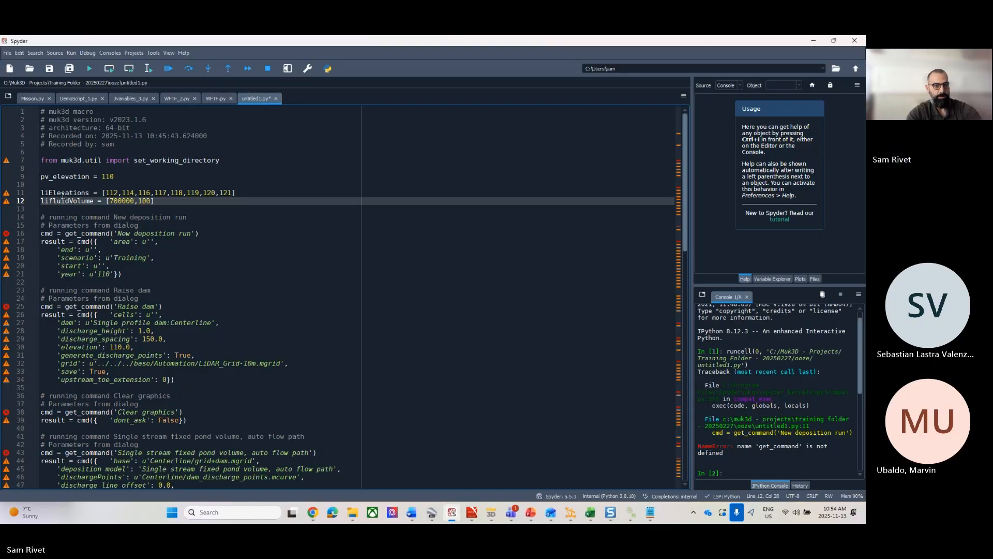
text(000)
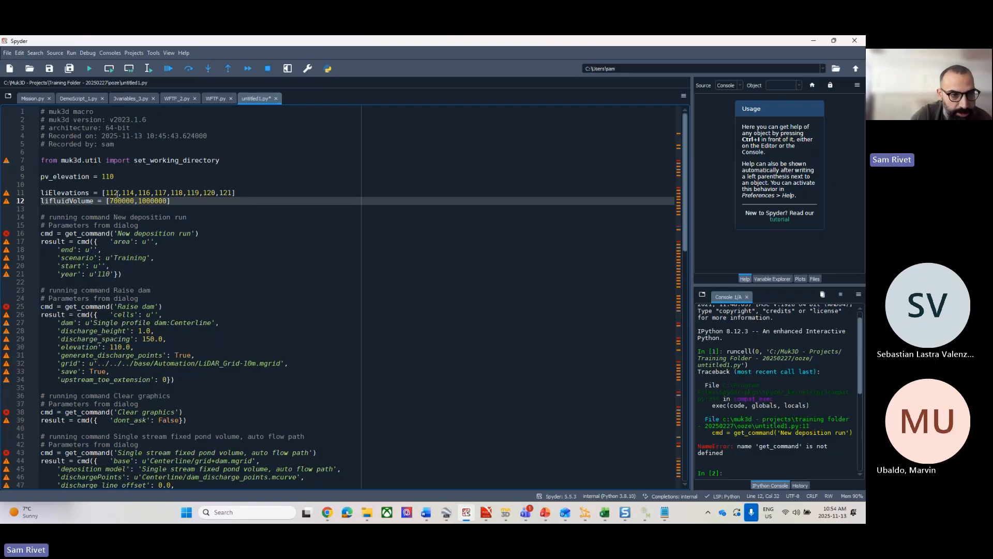
click(120, 200)
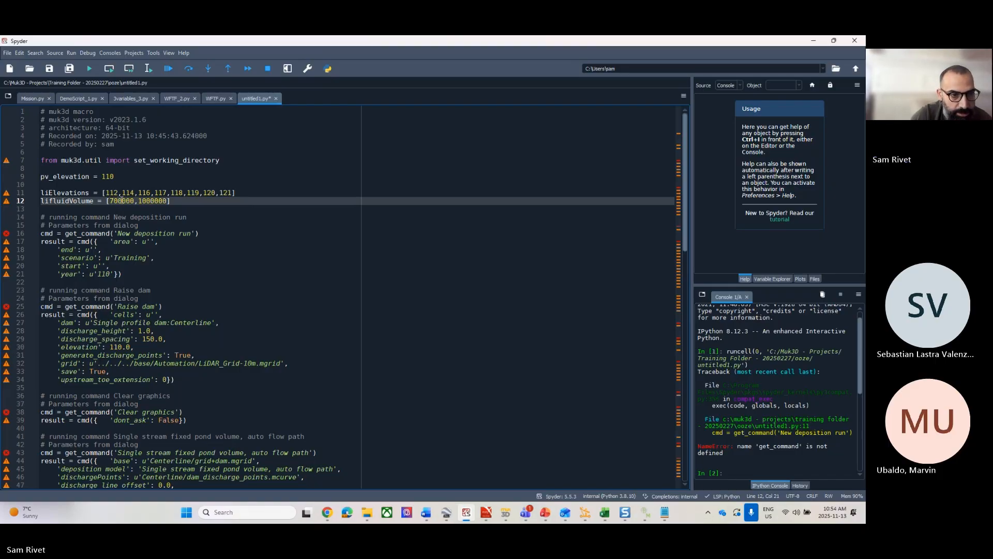
drag(122, 200, 114, 201)
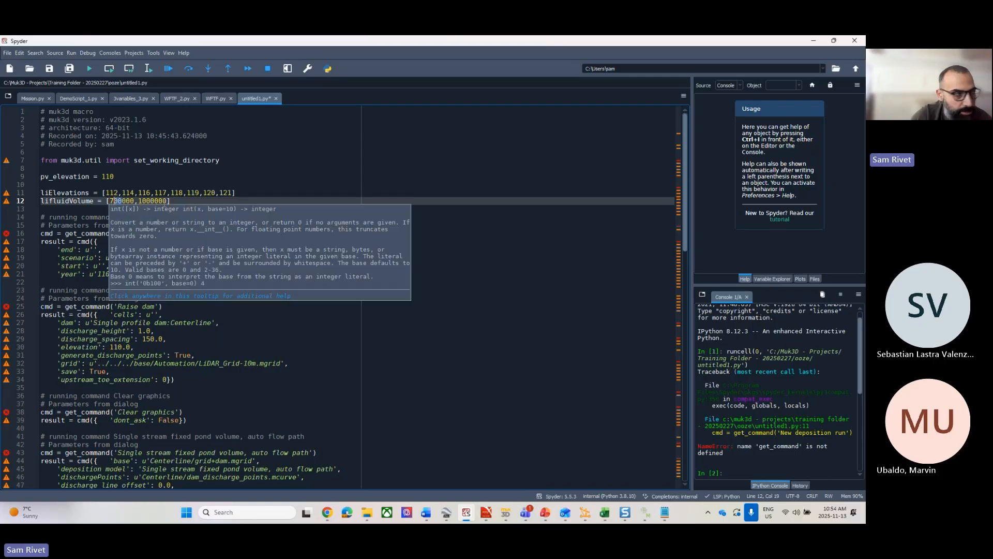
click(166, 201)
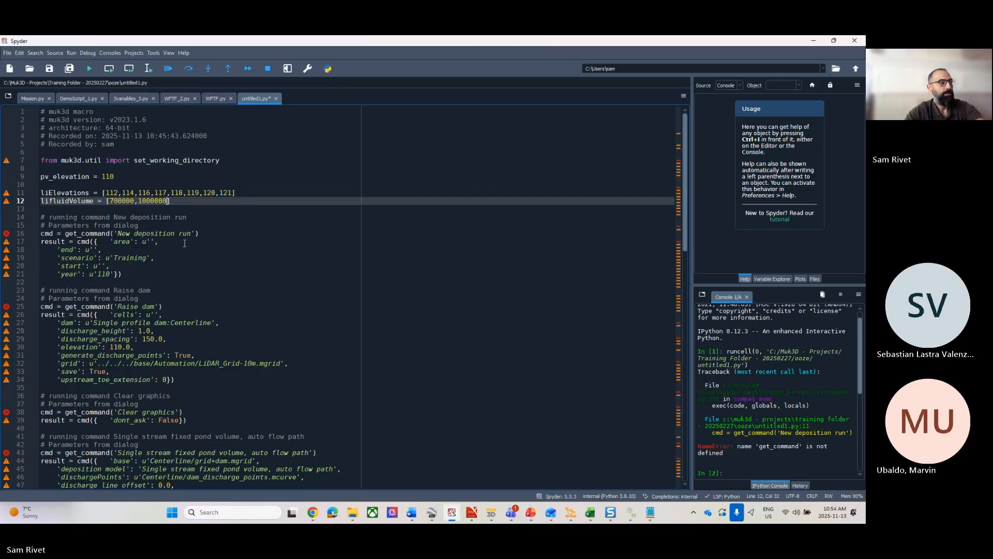
text(,)
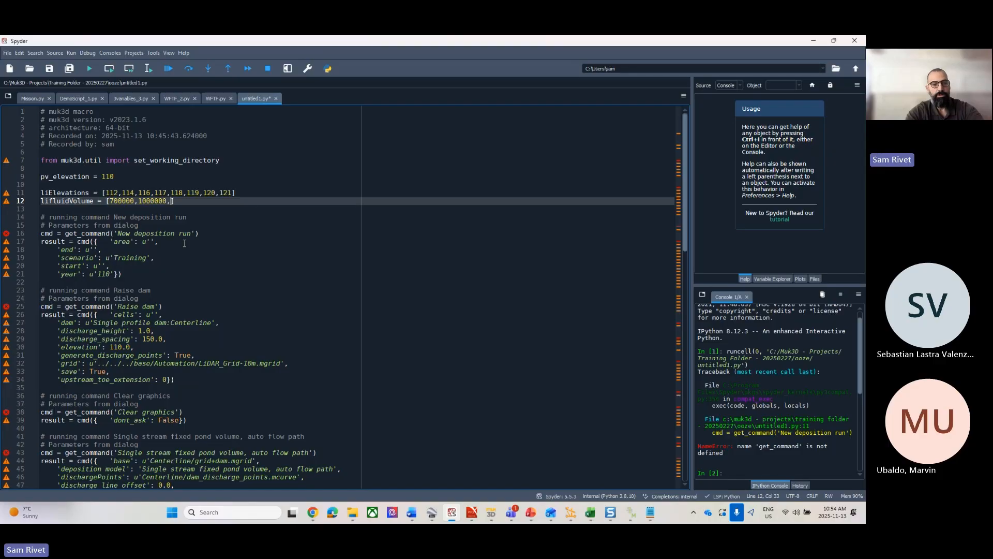
text(120)
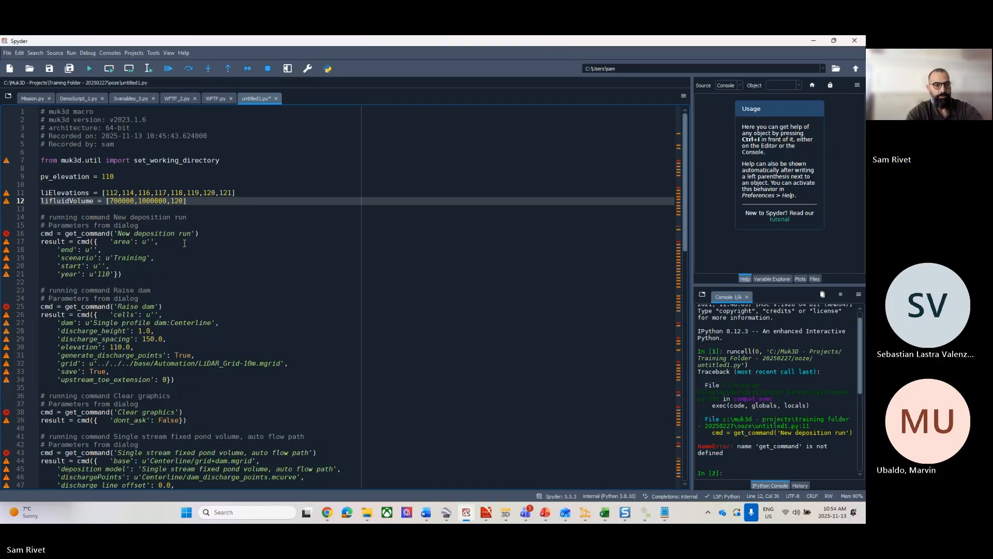
text(0000,)
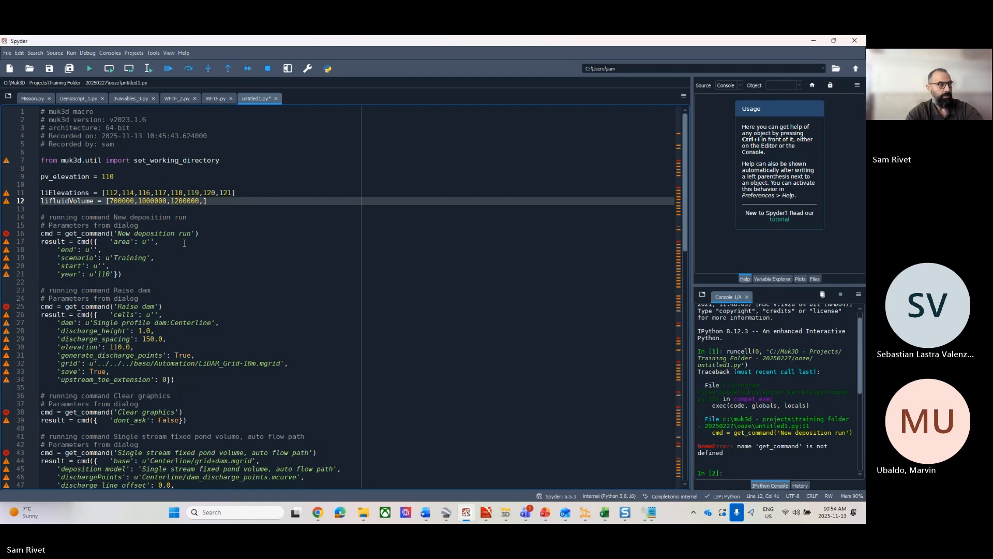
text(1400)
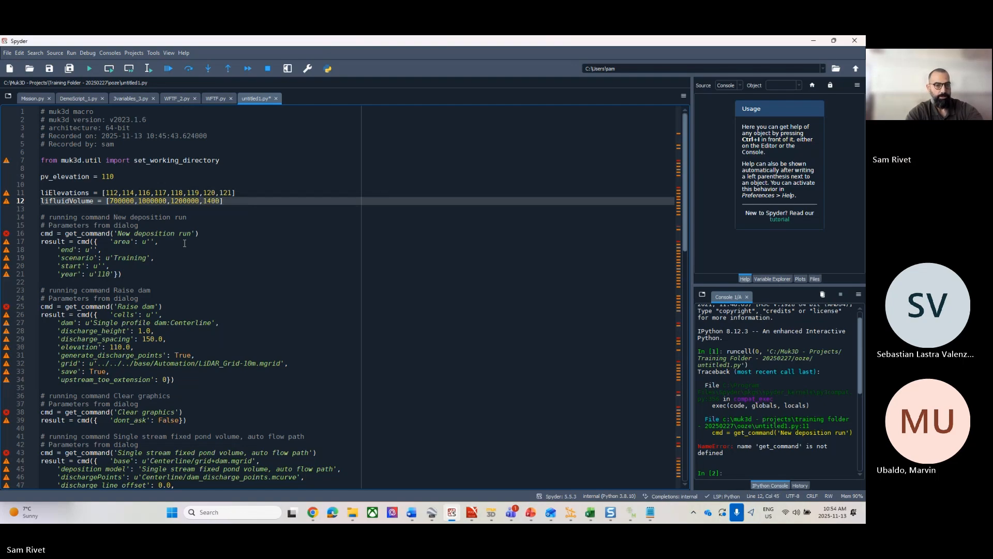
text(000,)
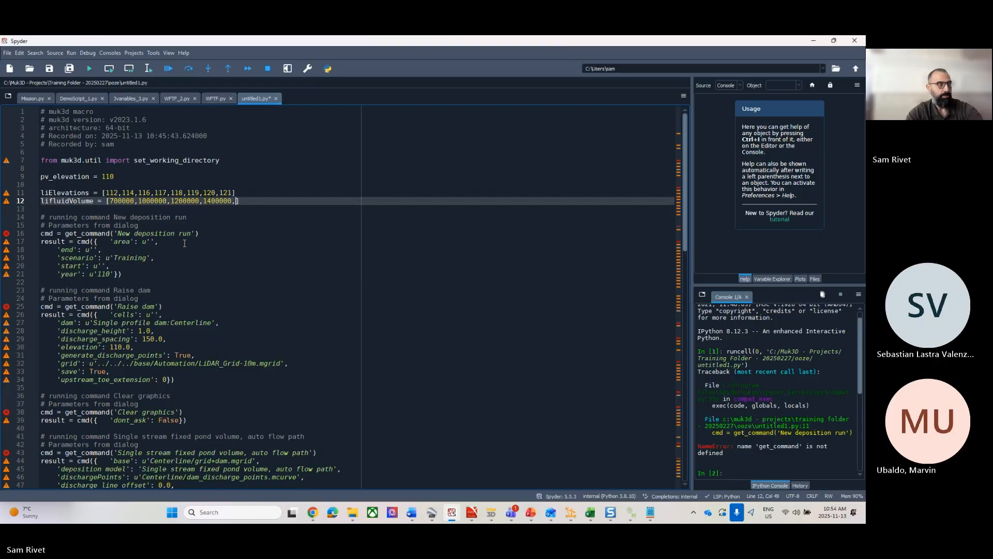
Complete the lifluidVolume list with 1700000 followed by three entries of 1800000.
text(170)
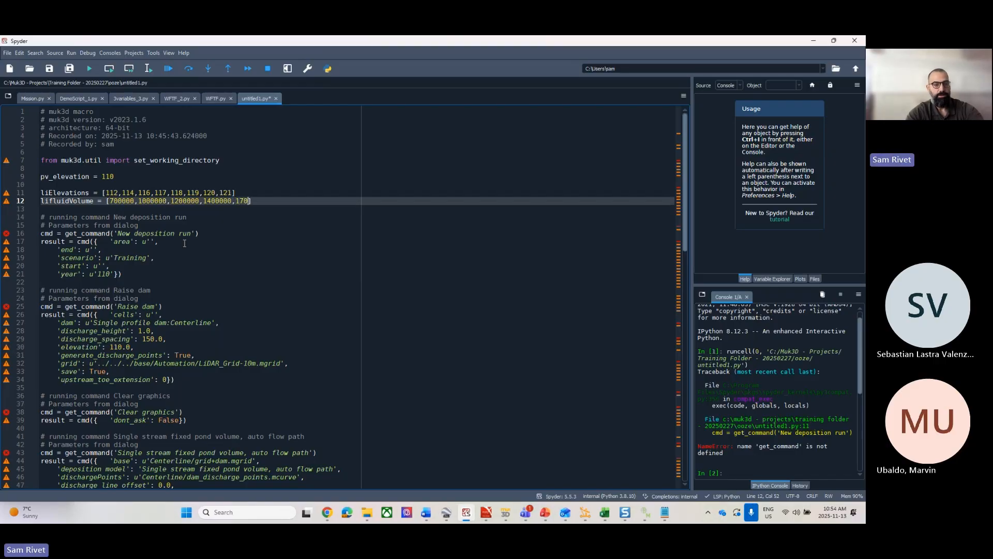
text(0000,)
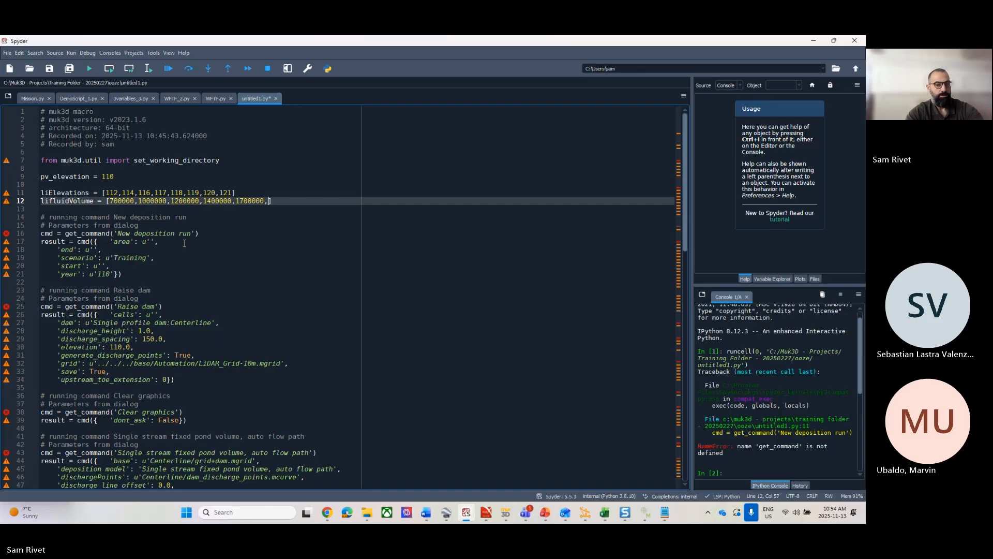
text(1800)
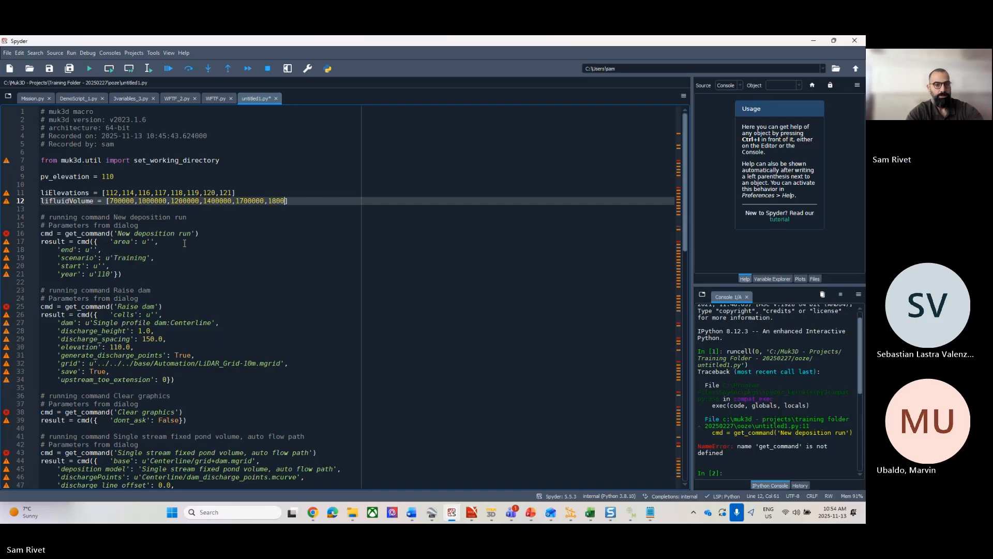
text(000,)
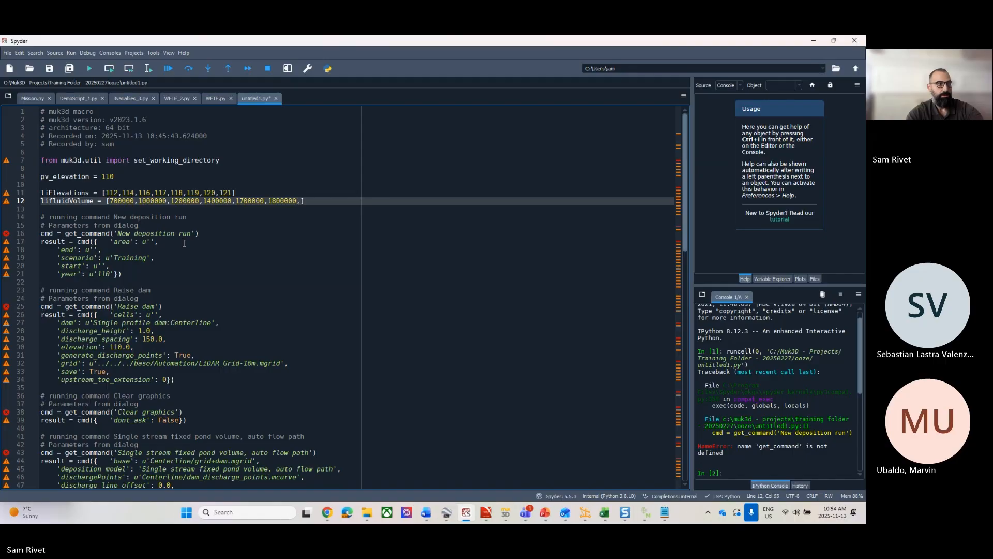
text(1800000)
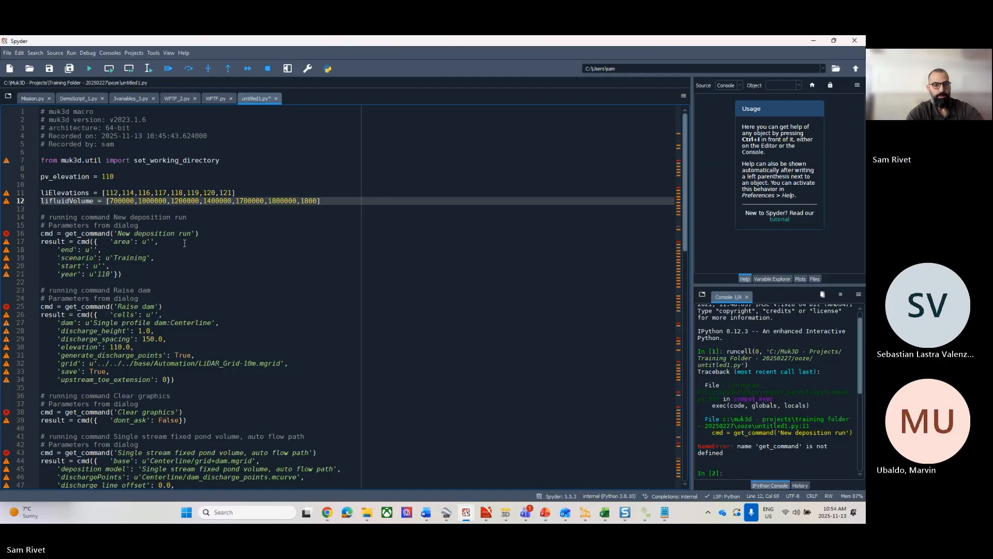
text(,)
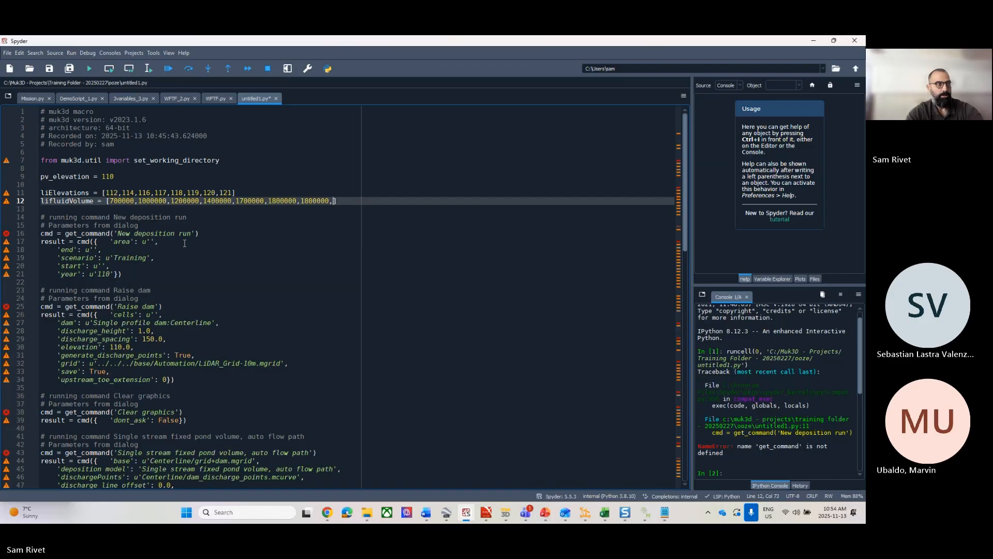
text(180)
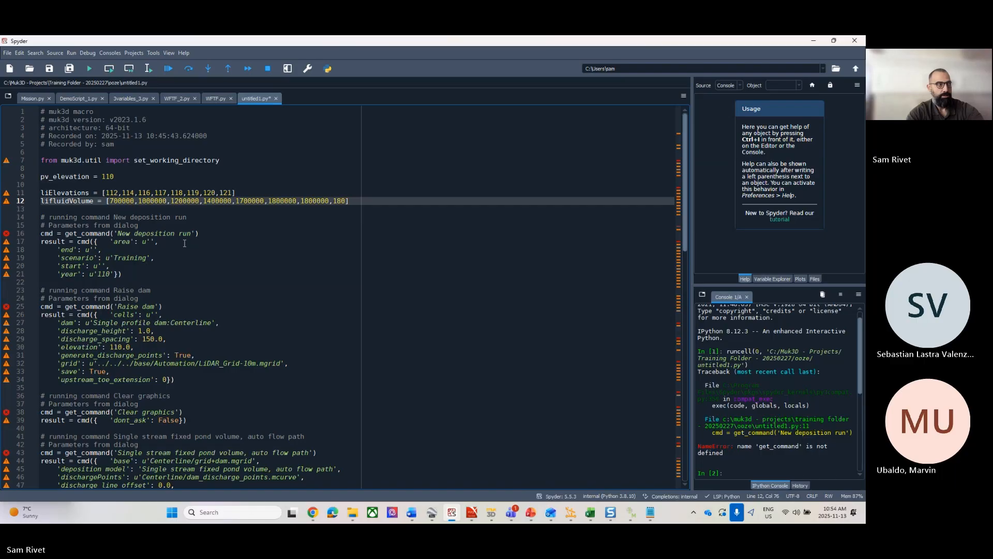
text(0000)
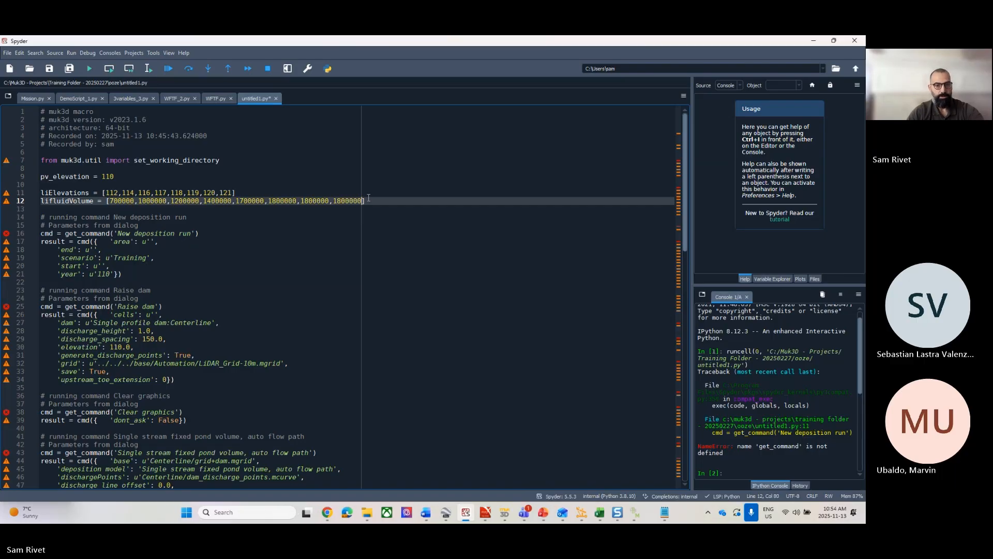
click(375, 202)
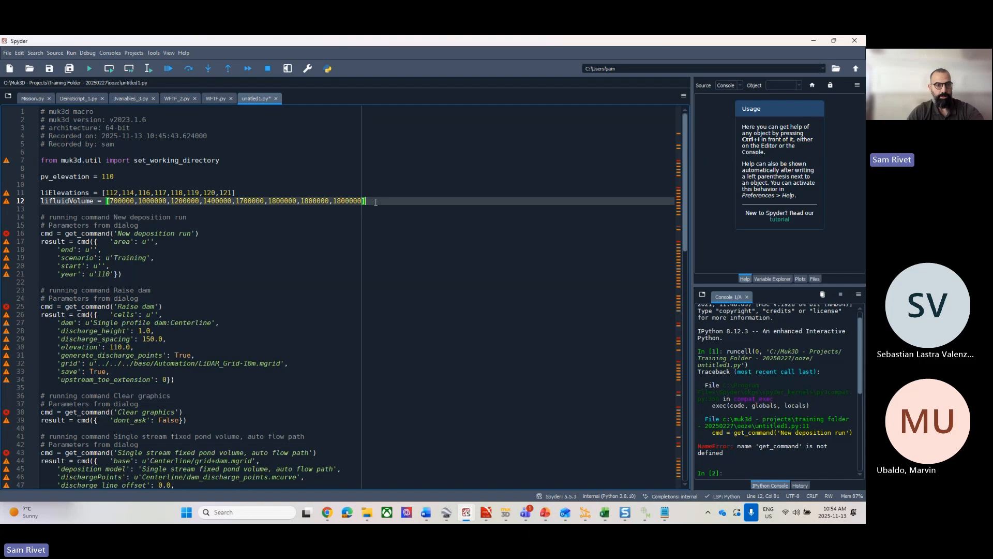
click(70, 201)
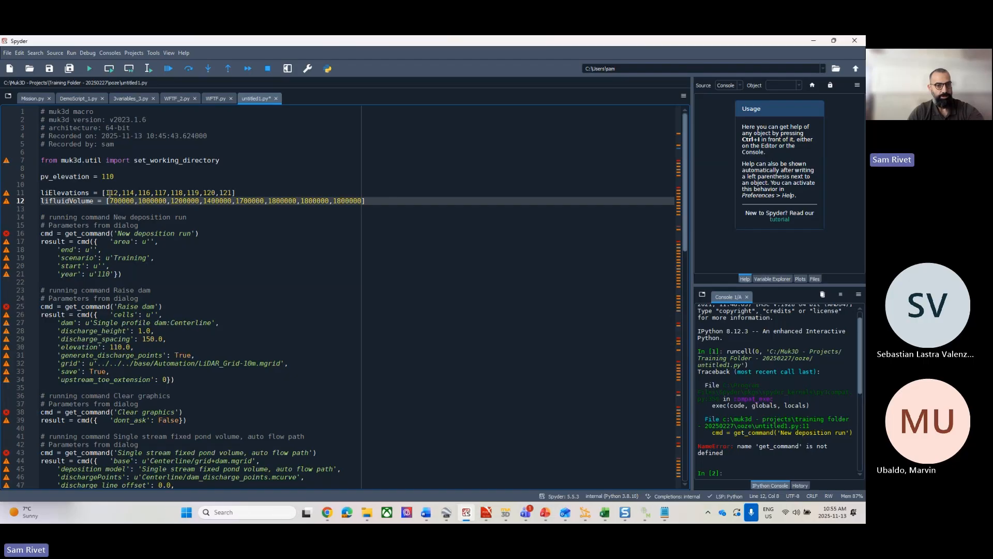
mouse_move(111, 200)
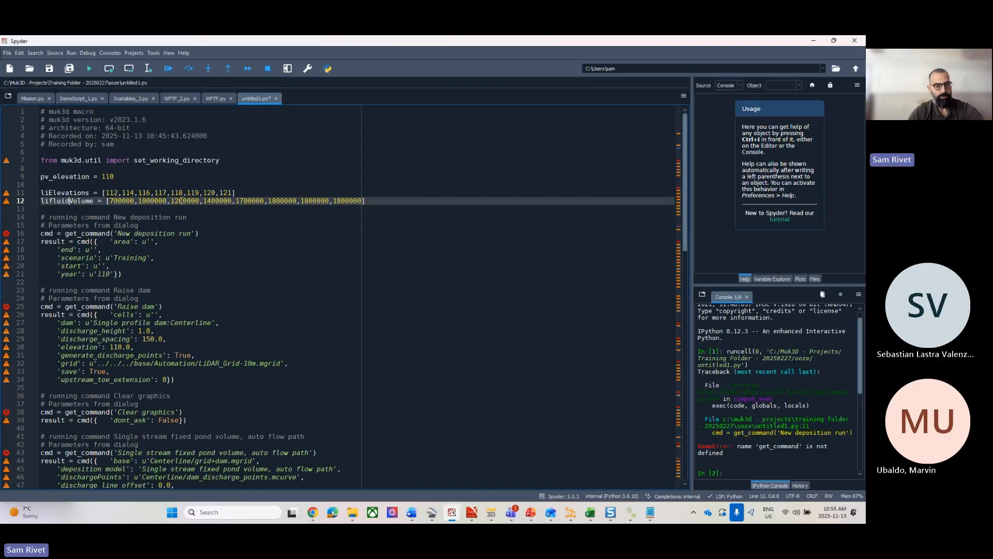
Create a litonnage list on a new line below lifluidVolume, starting with two entries of 2000000.
click(374, 202)
key(Return)
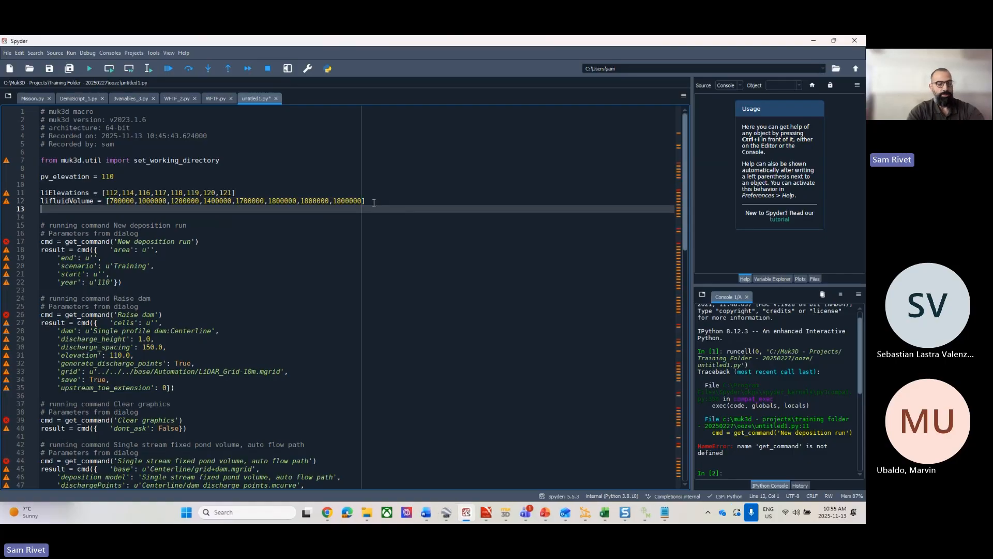
text(li)
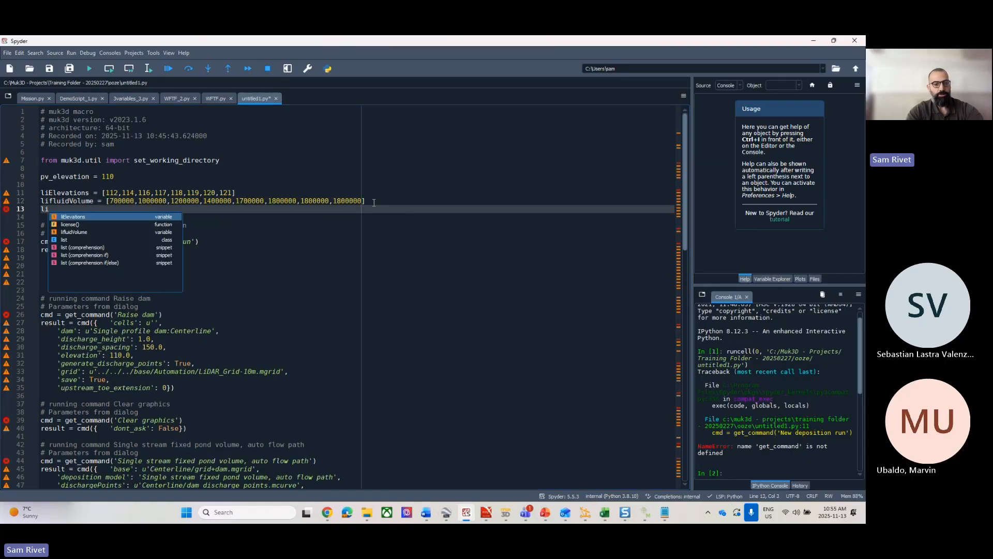
text(to)
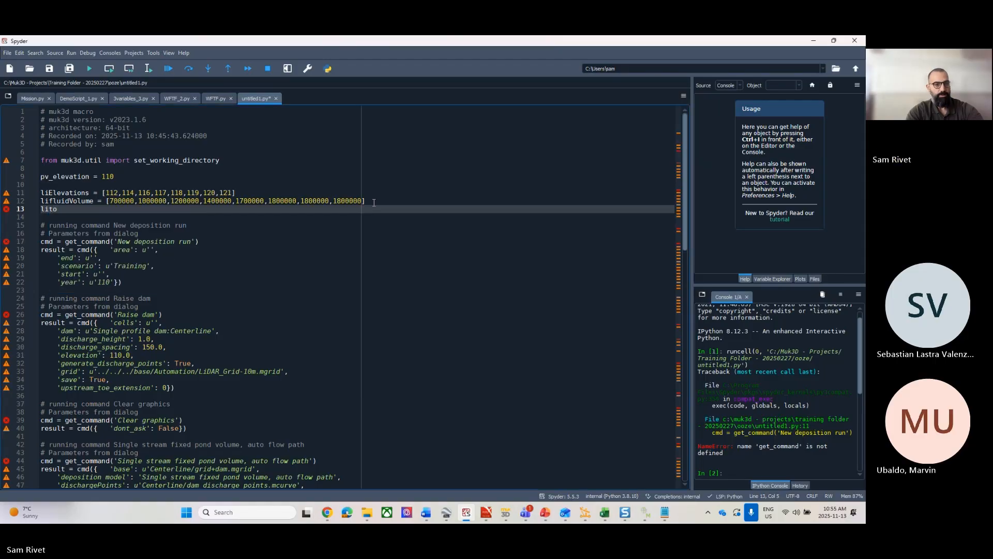
text(nnage)
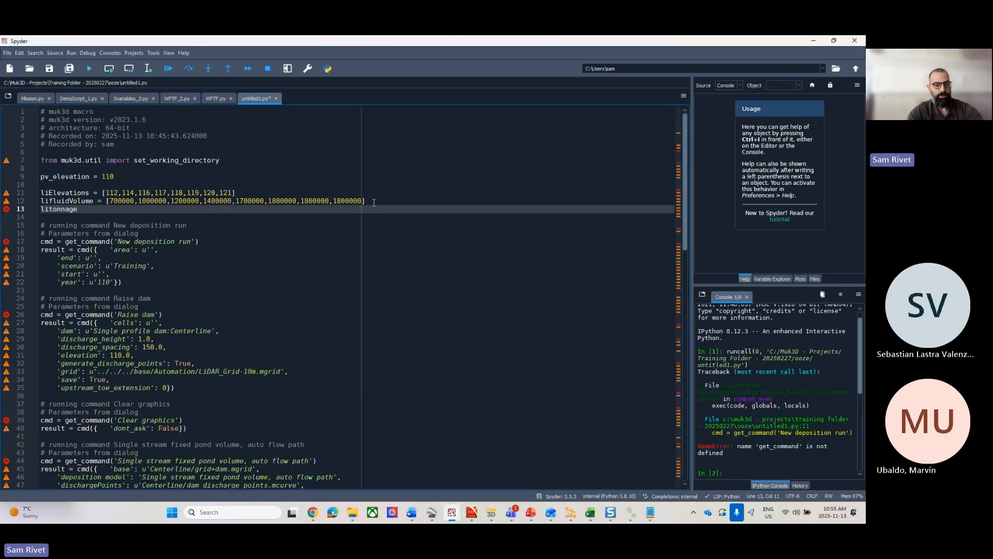
text( = [)
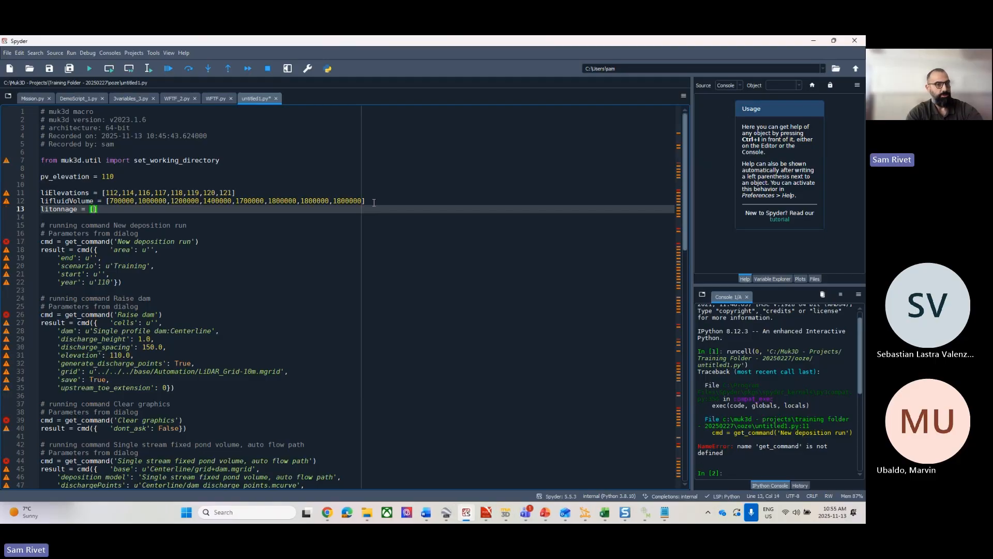
text(200)
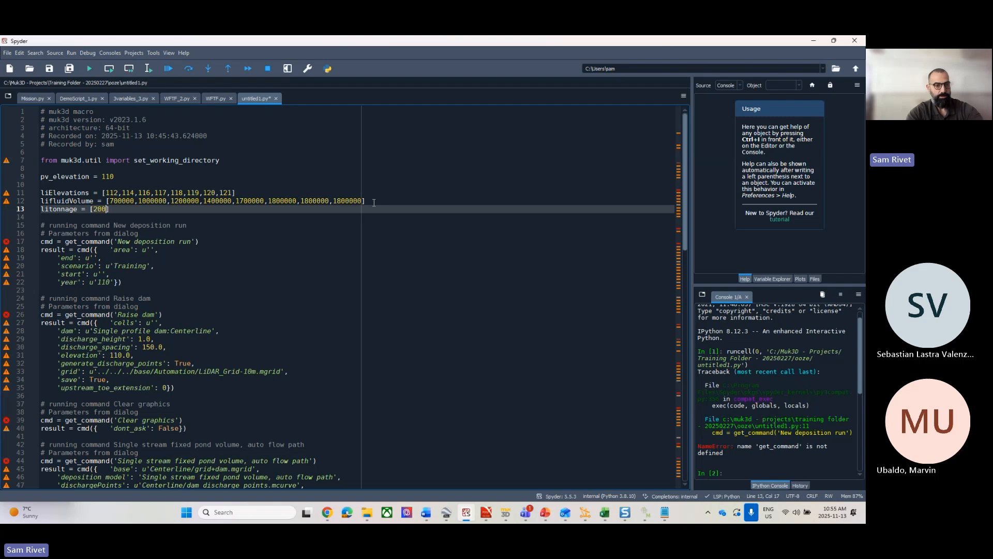
text(0000)
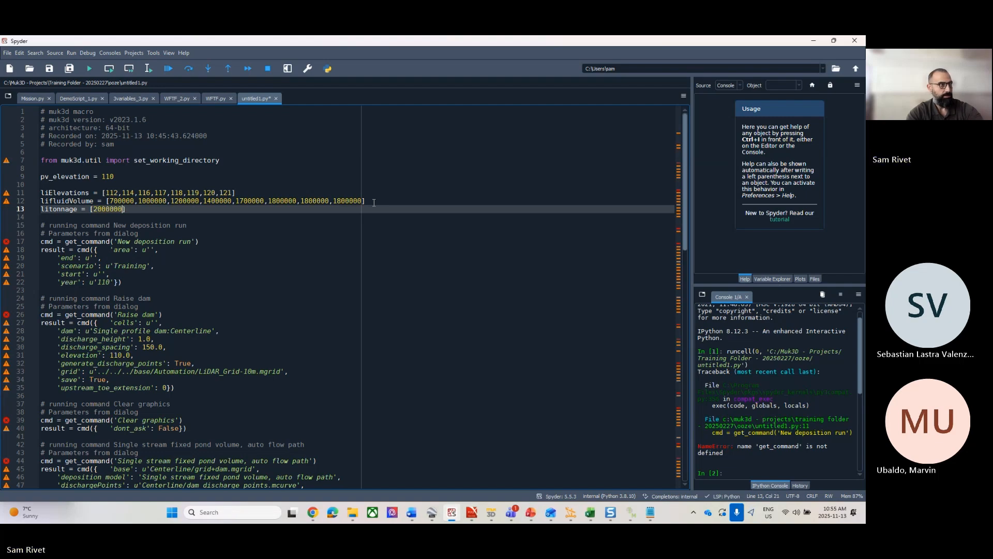
text(,200)
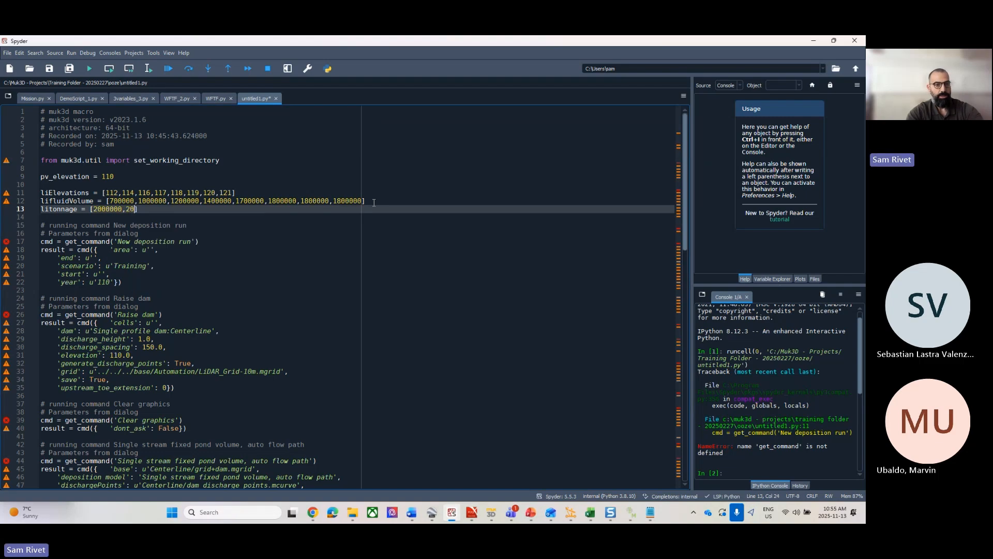
text(0000,)
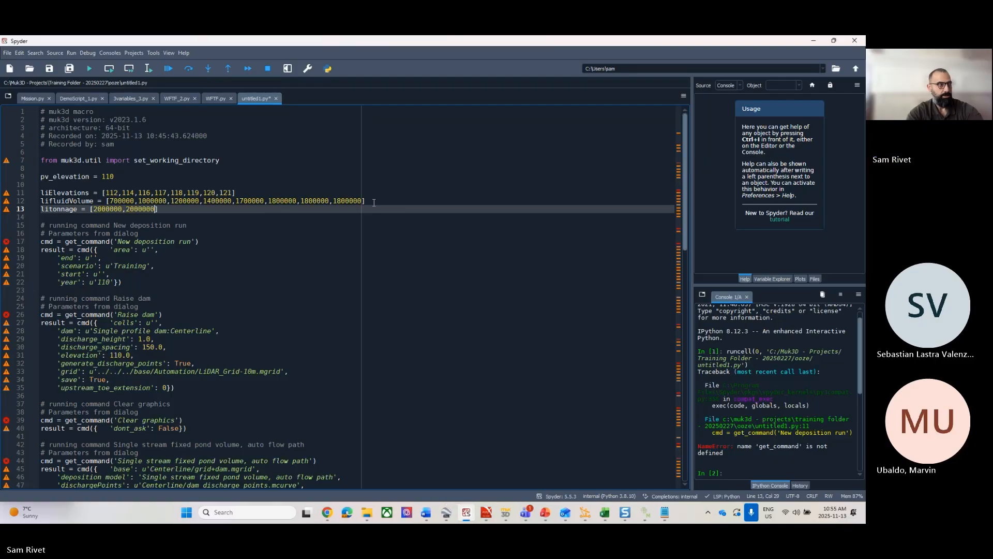
Append two entries of 2400000 to the litonnage list.
text(2400)
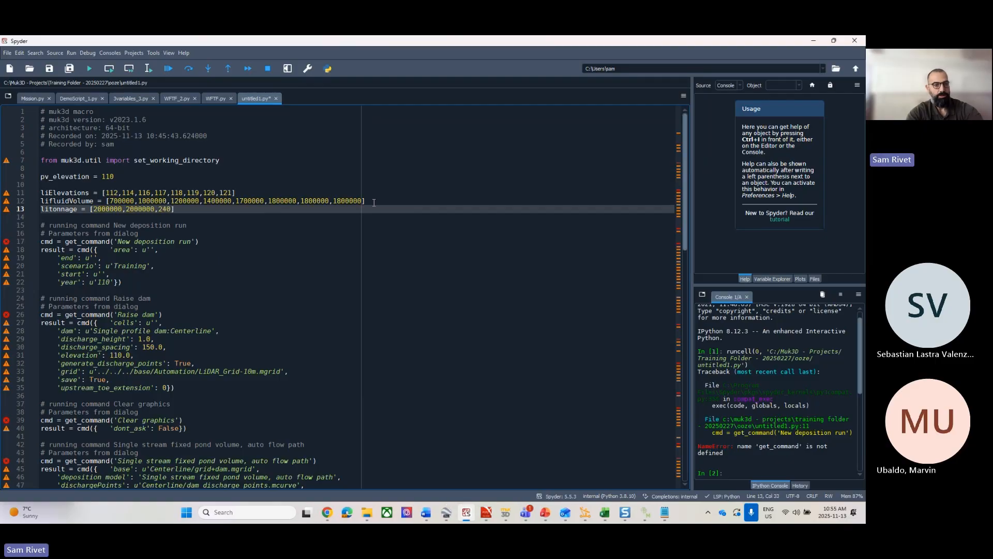
text(000,240)
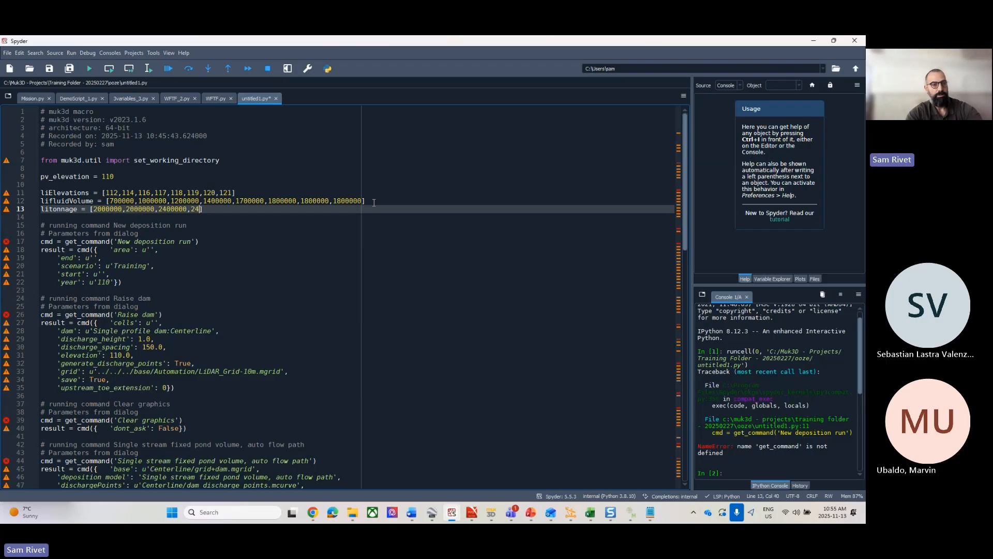
text(000)
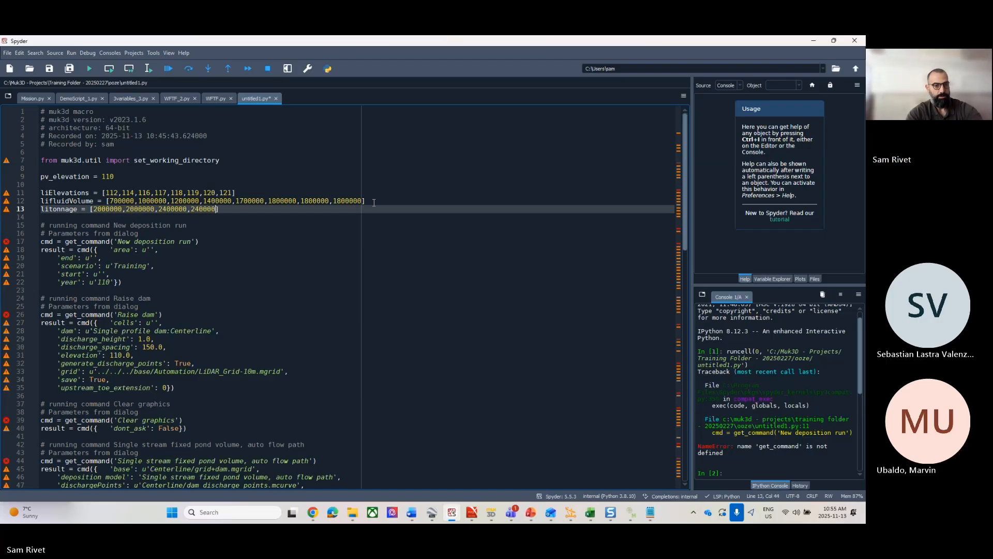
text(0,)
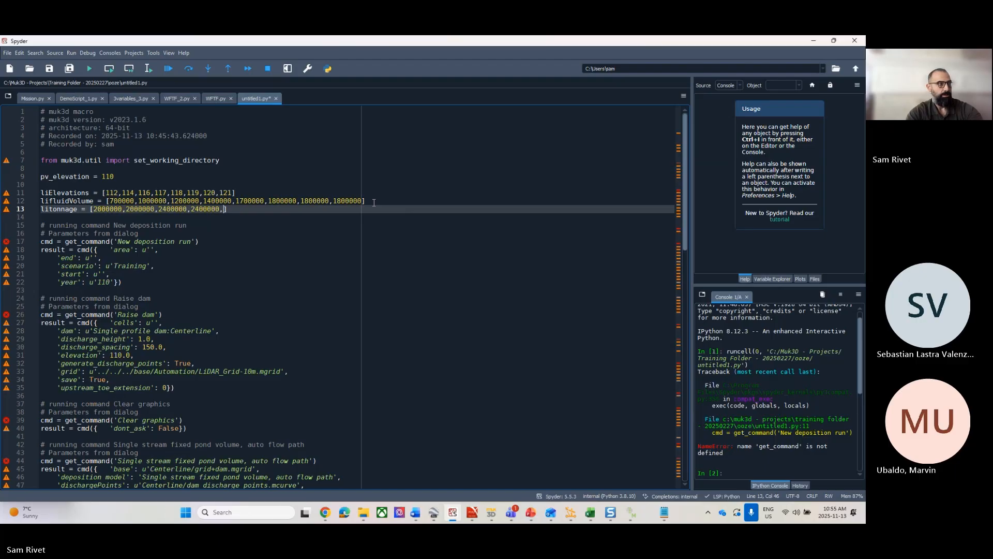
Extend the litonnage list with three entries of 2500000.
text(250)
text(0000)
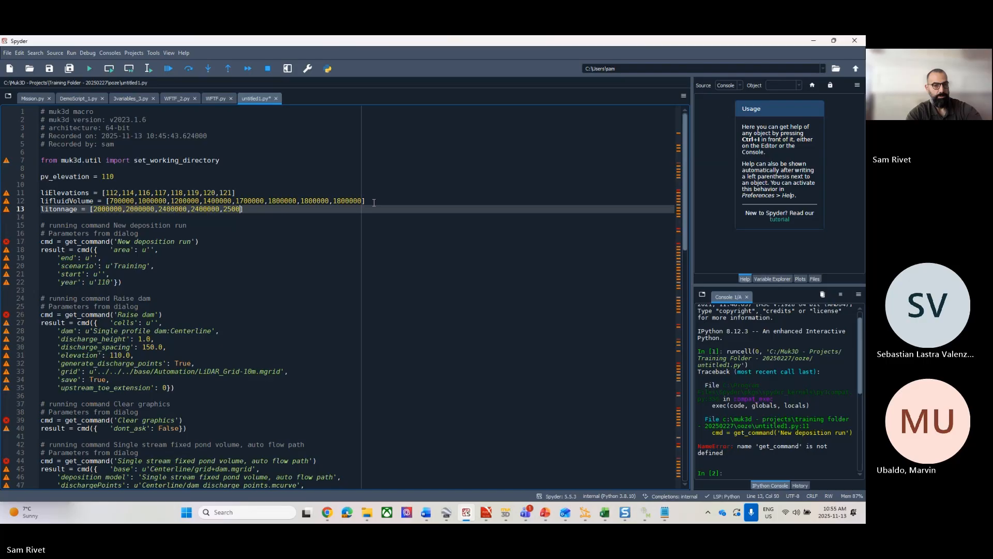
text(,2500)
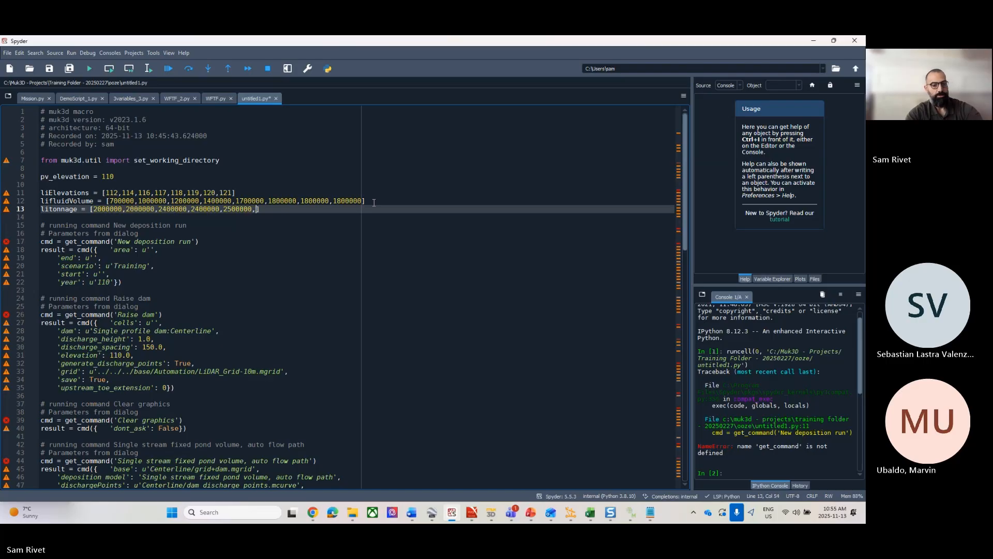
text(000)
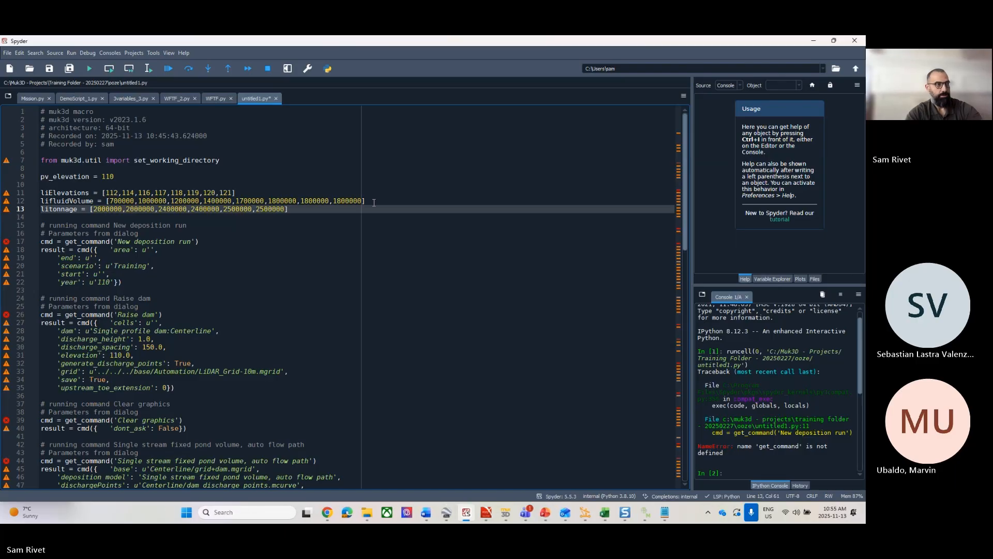
text(,250)
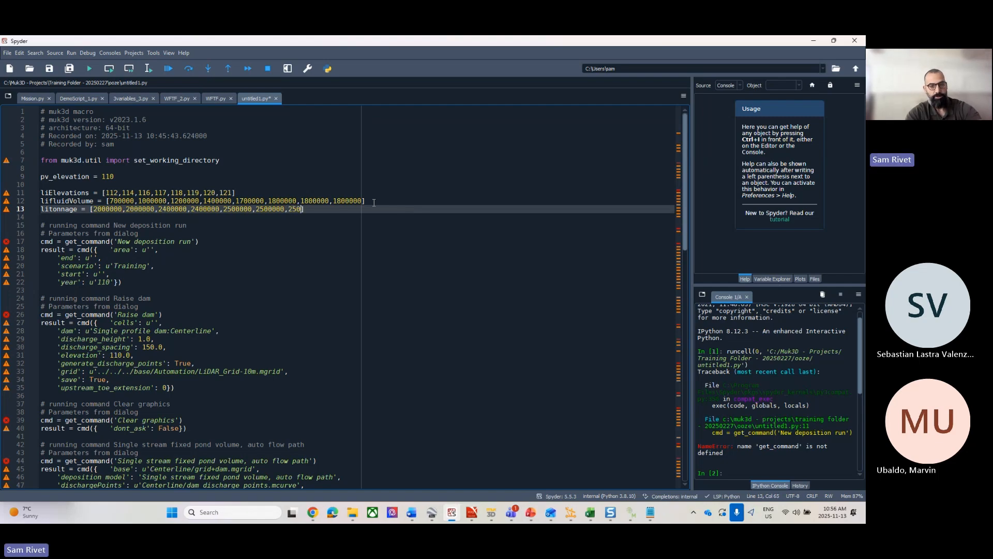
text(0000)
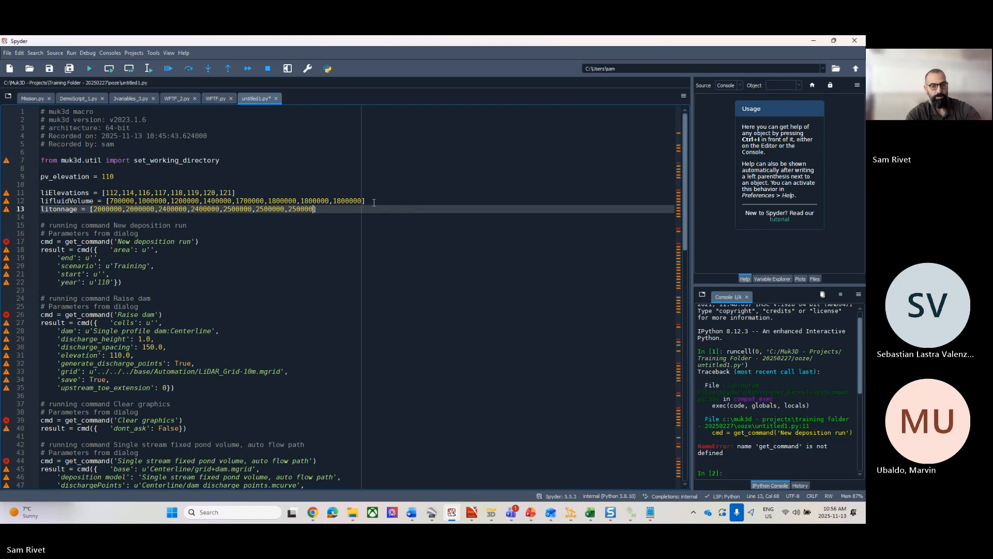
text(,)
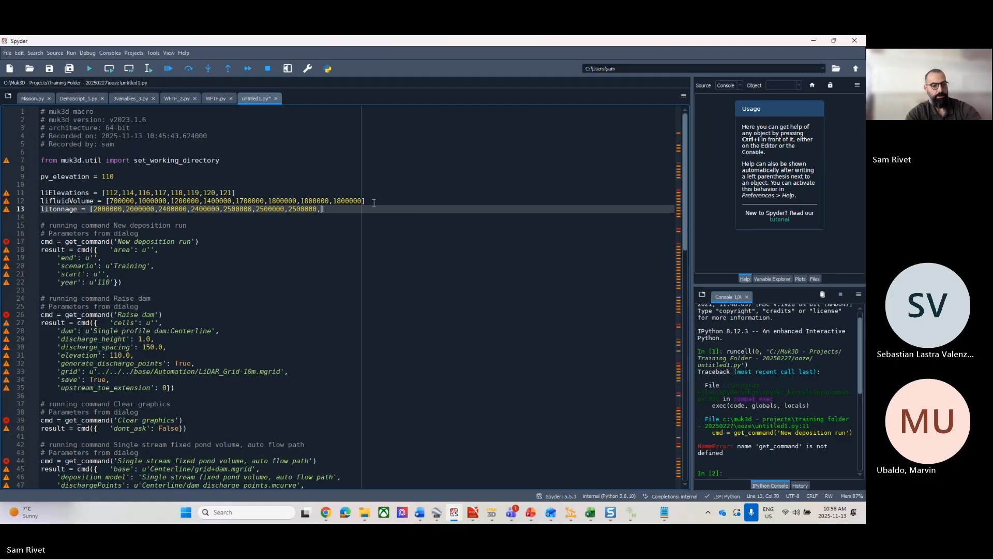
Finish the litonnage list with the values 2000000 and 1500000.
text(20000)
text(000,)
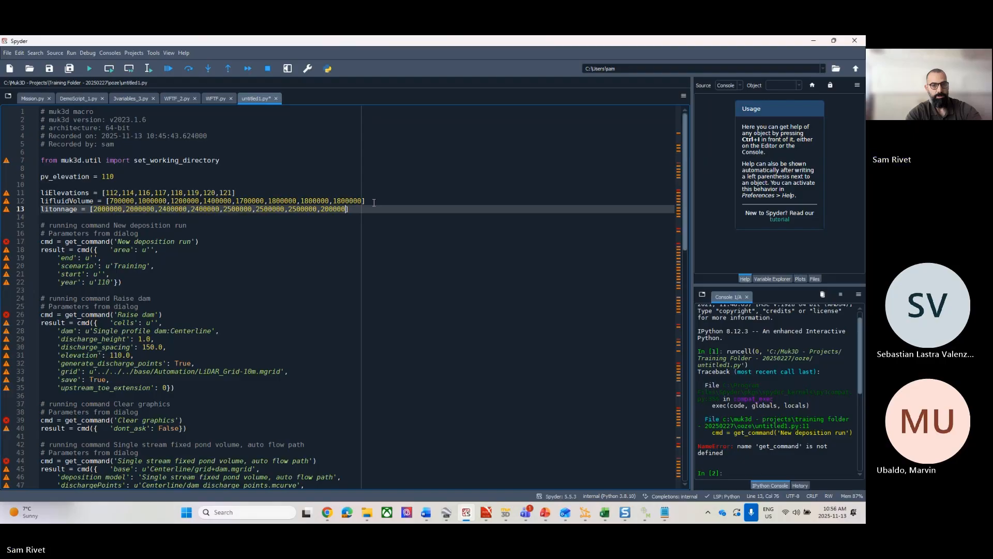
text(1500000)
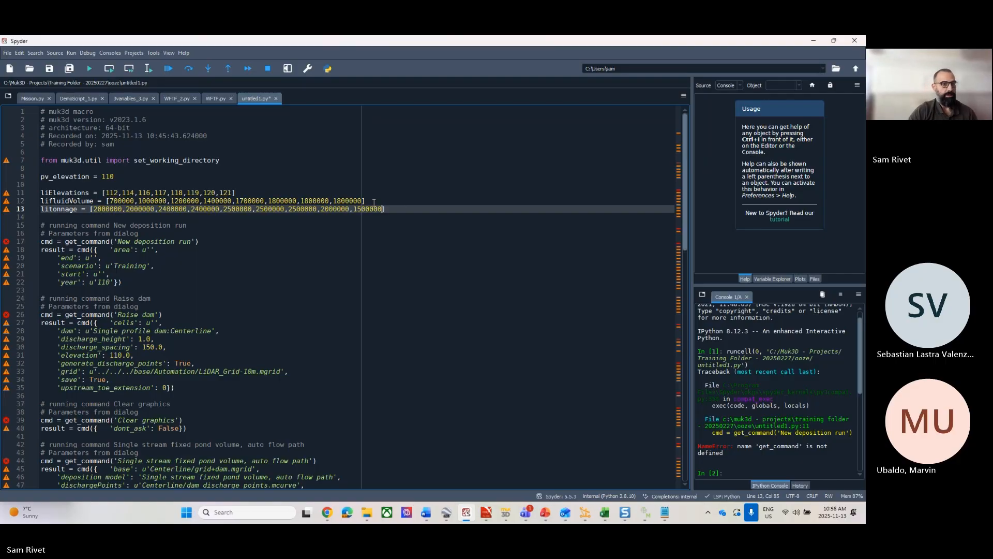
drag(114, 176, 231, 180)
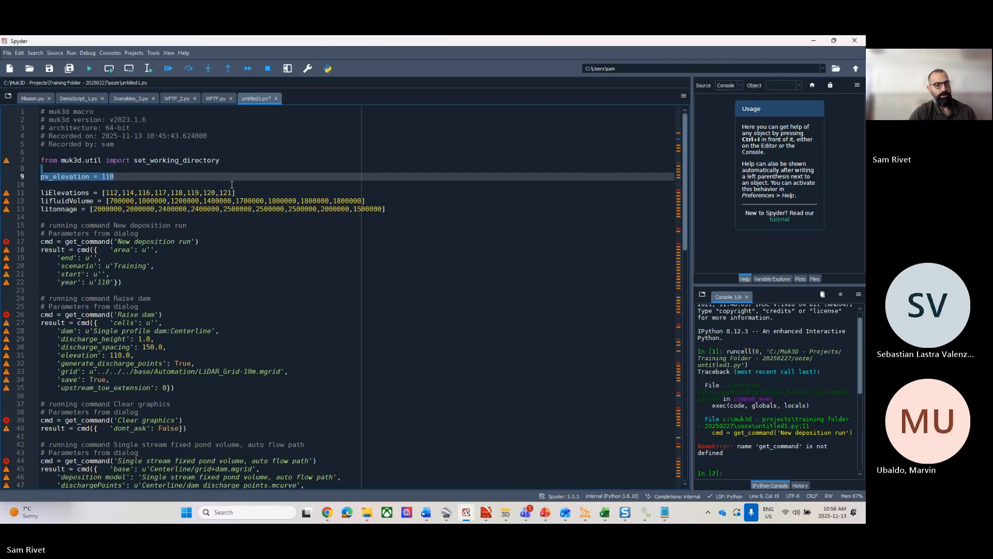
drag(41, 185, 94, 192)
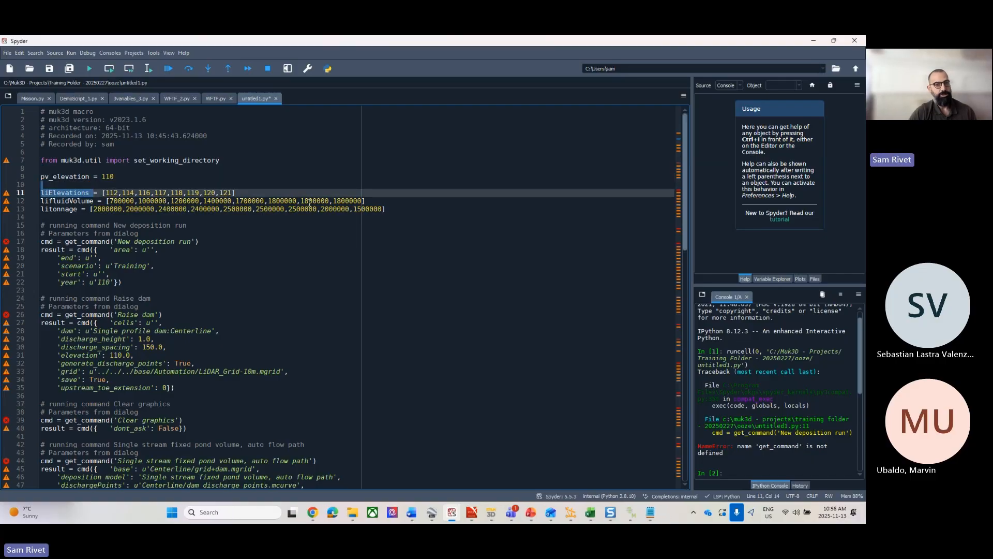
drag(370, 200, 40, 201)
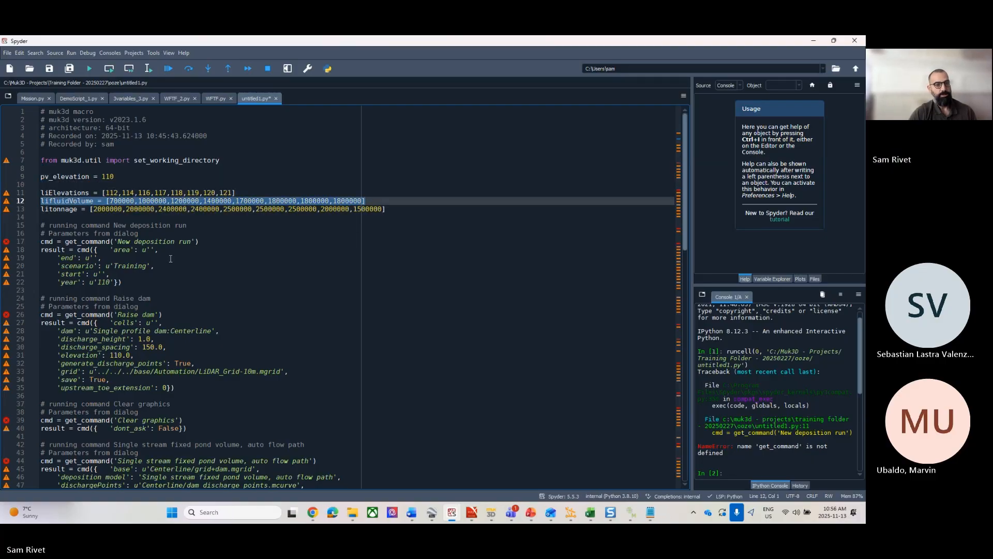
click(334, 218)
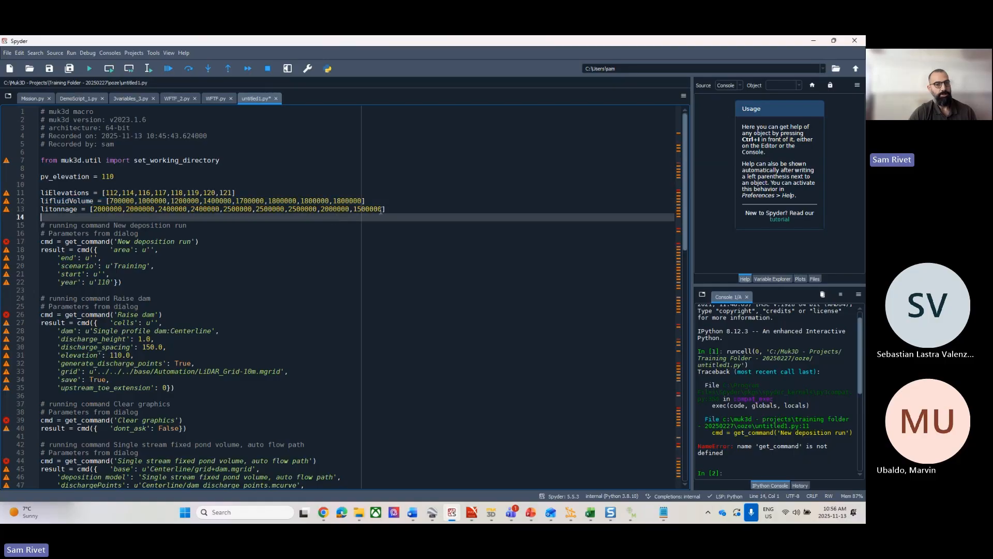
click(400, 205)
drag(400, 209, 7, 209)
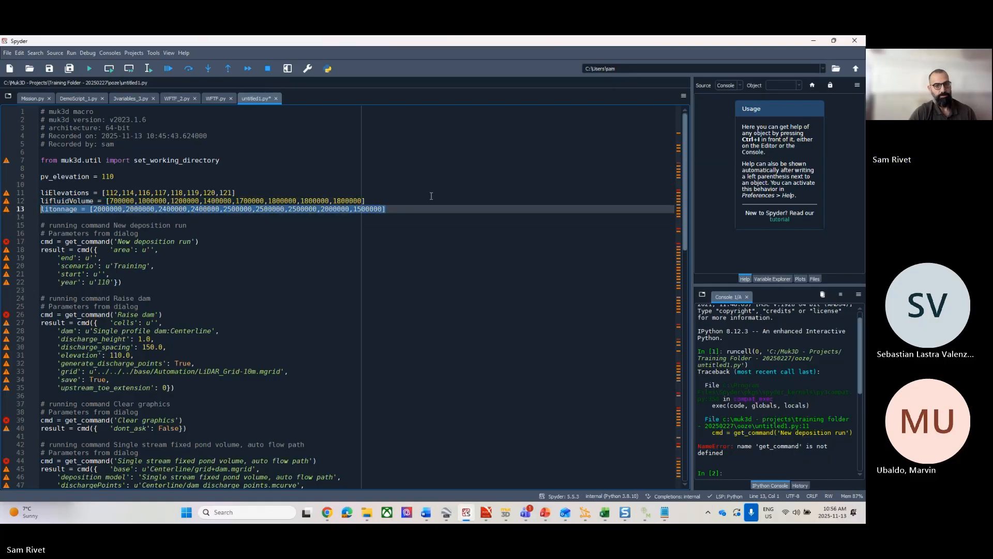
Start a for loop below the litonnage list, separated by a blank line, with the loop variables elevation, fluidVolume and tonnage.
click(394, 212)
key(Return)
key(Return)
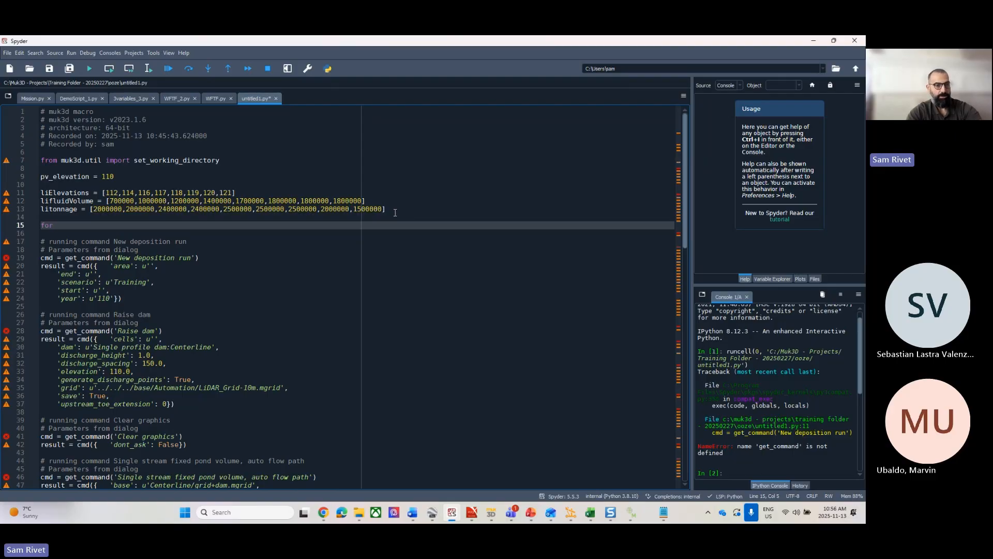
text(ati)
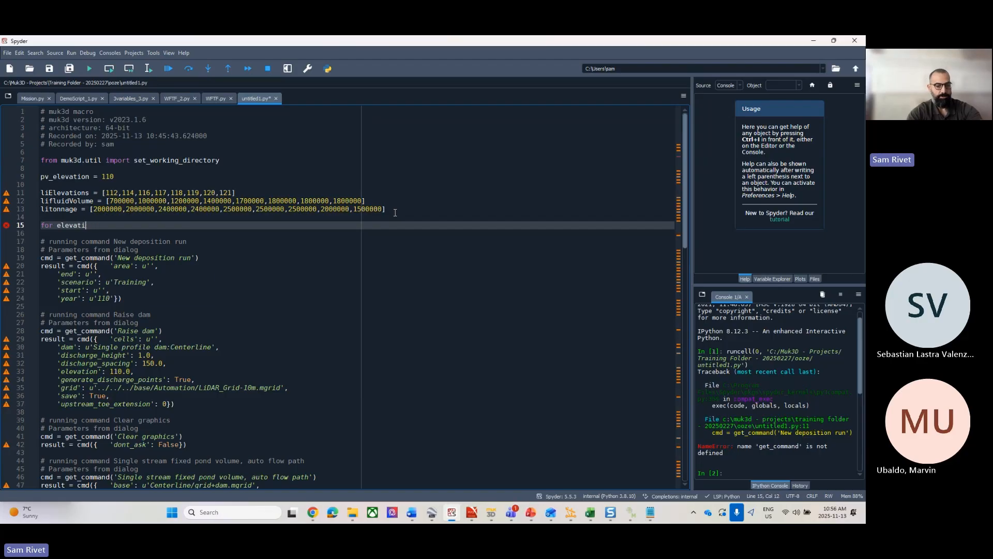
text(poon)
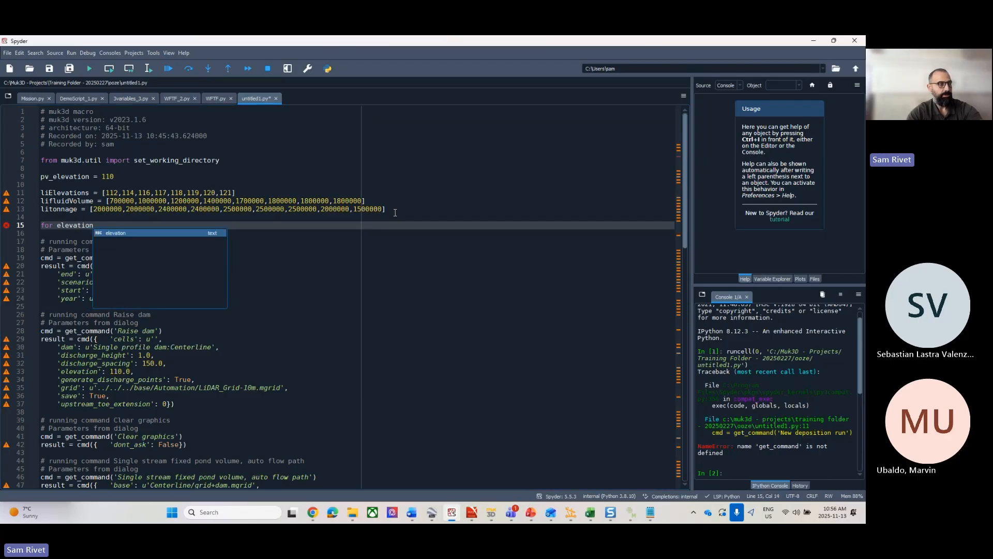
text(,)
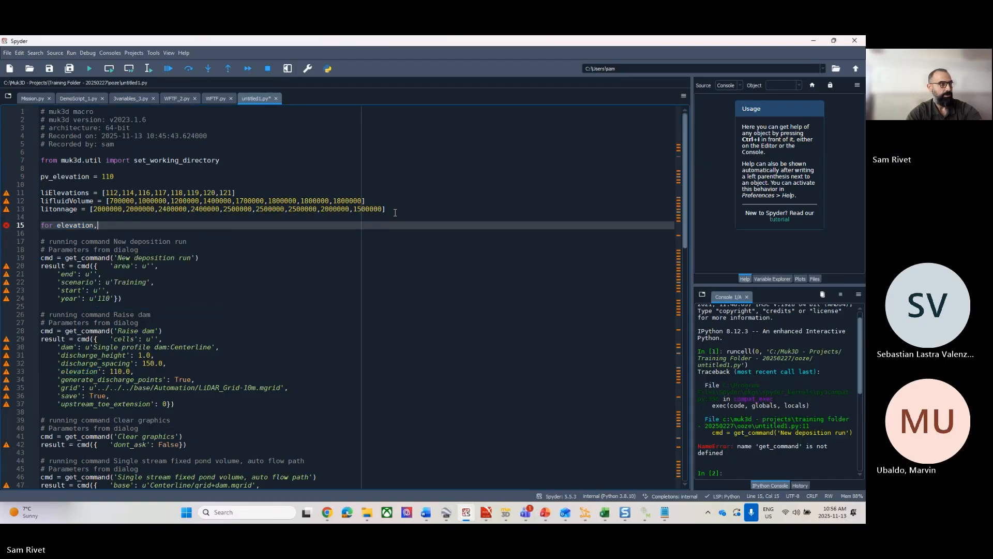
text( fl)
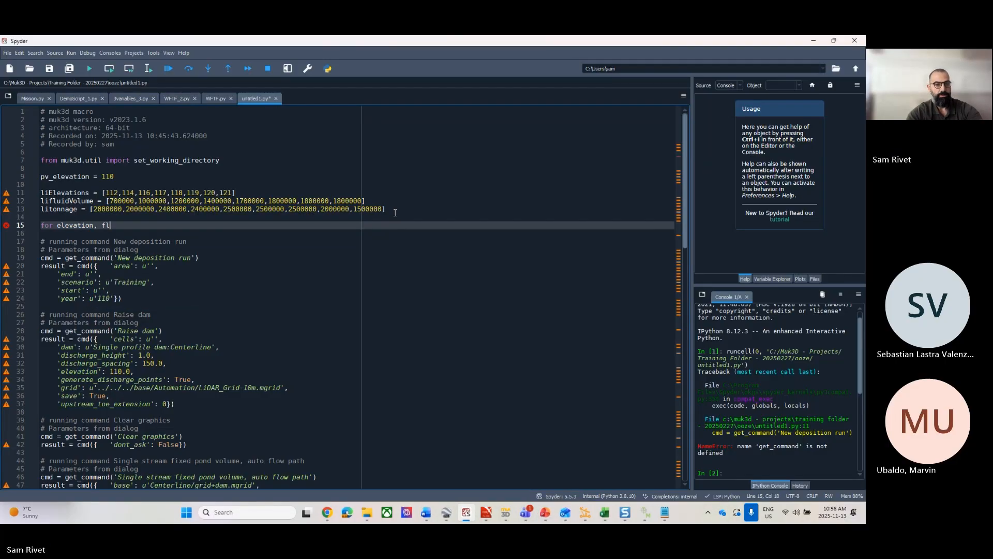
text(uidVolume)
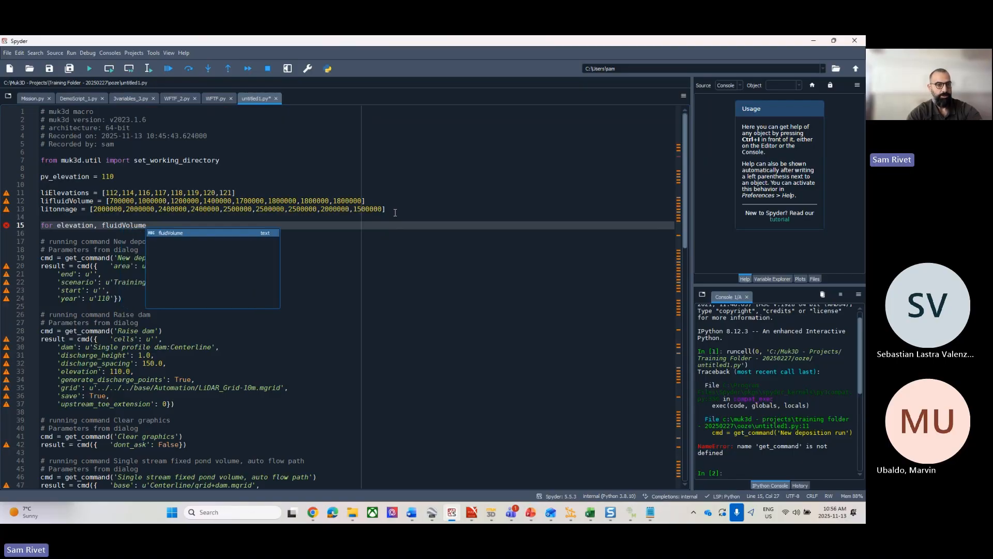
text(, )
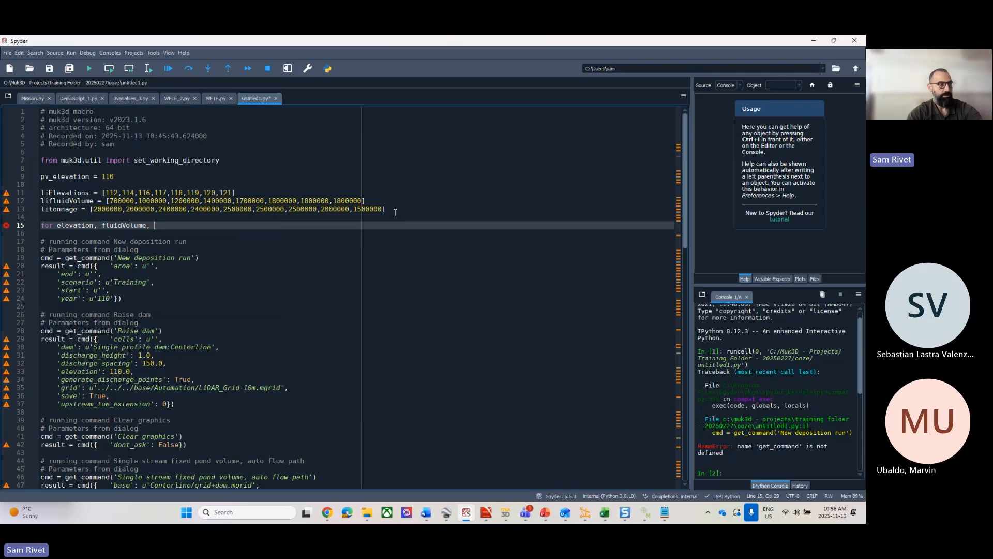
text(tonnage in z)
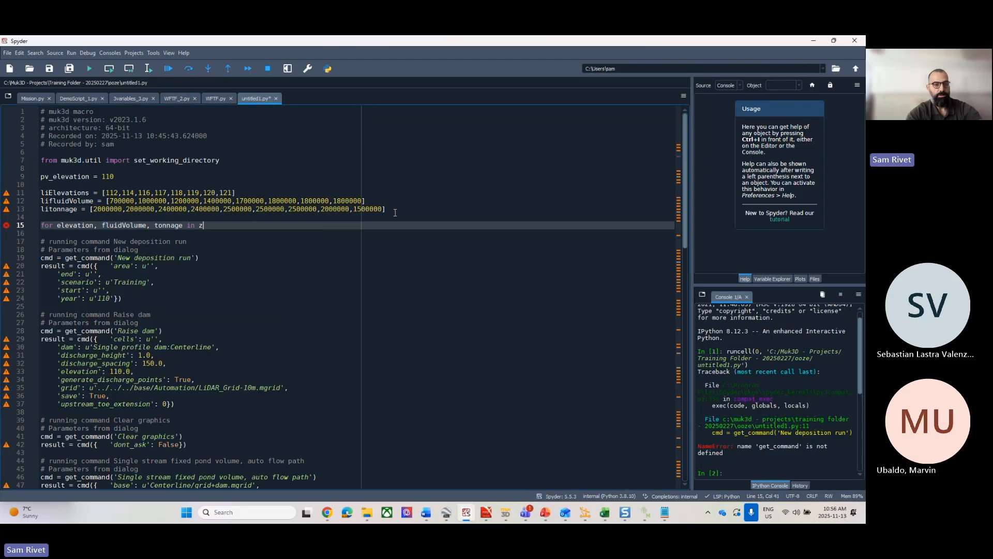
Complete the for loop header so it iterates over zip(liElevations, lifluidVolume, litonnage) and ends with a colon.
text( ip)
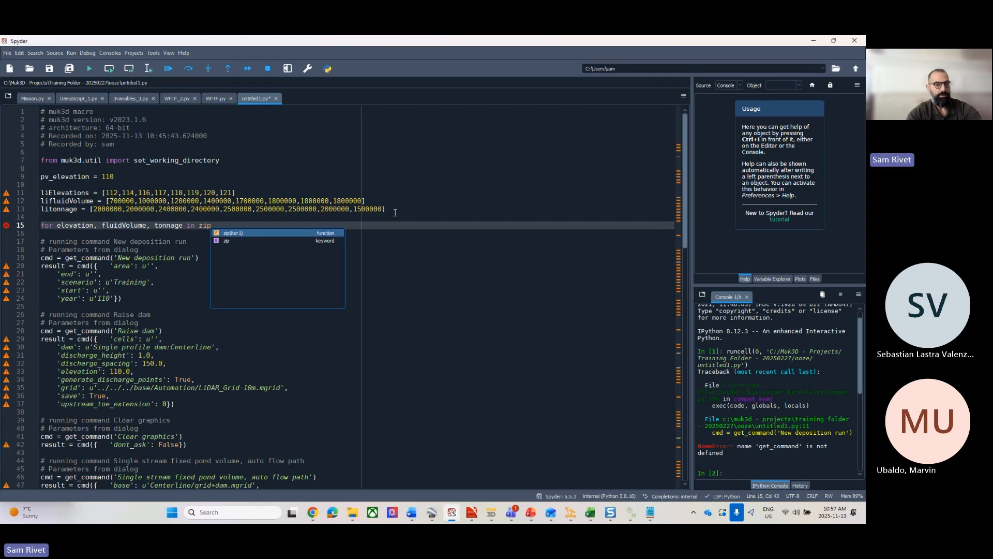
text((liElevation)
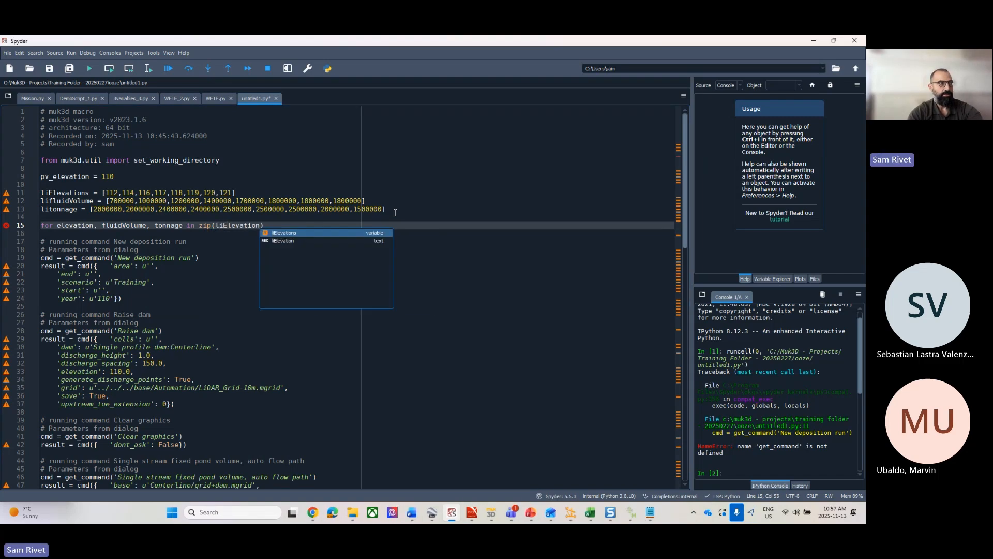
key(Tab)
text(, li)
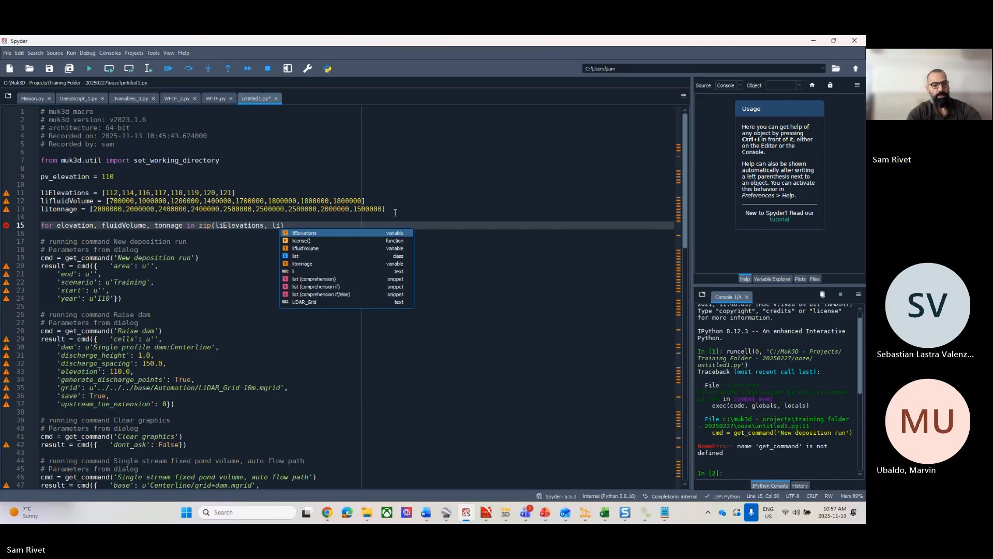
text(fluidVolume)
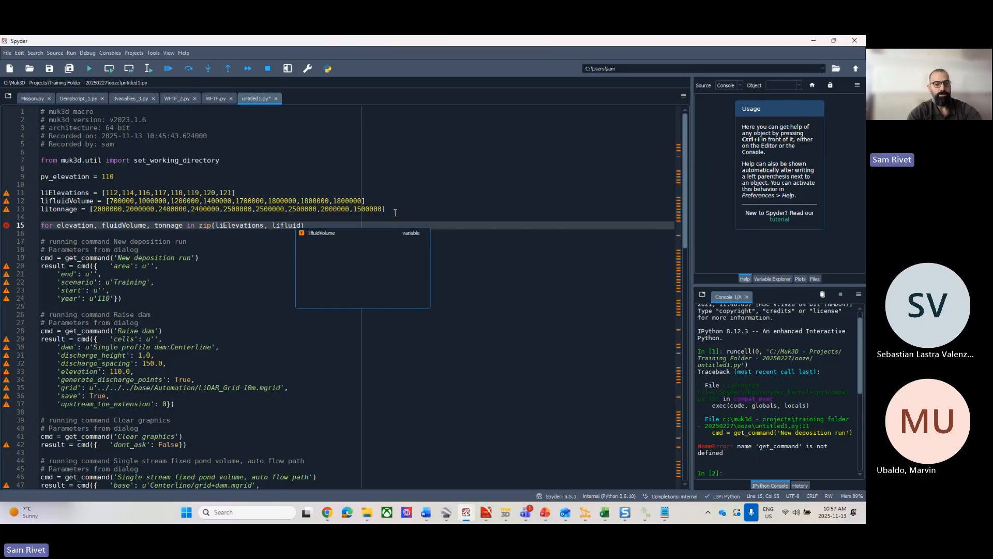
key(Tab)
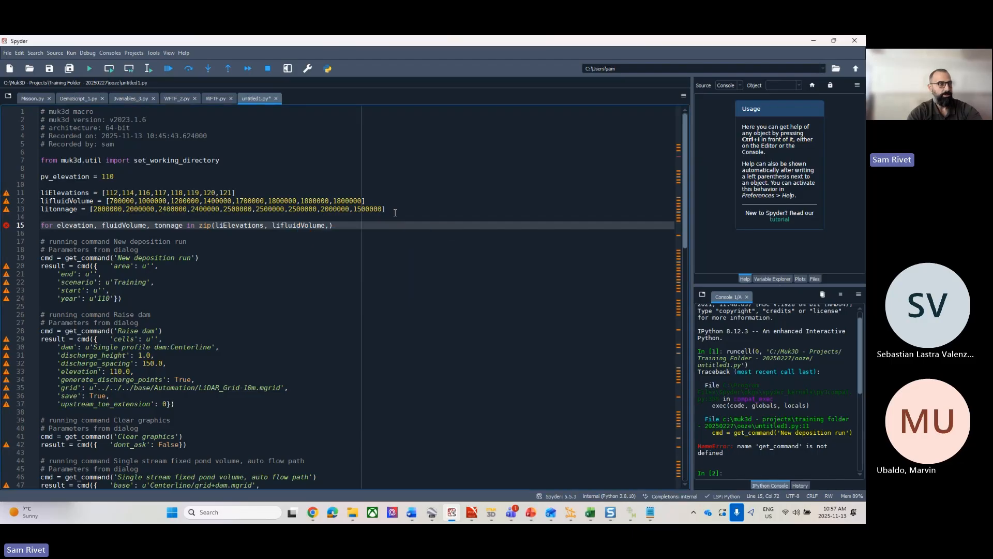
text(, litonnage))
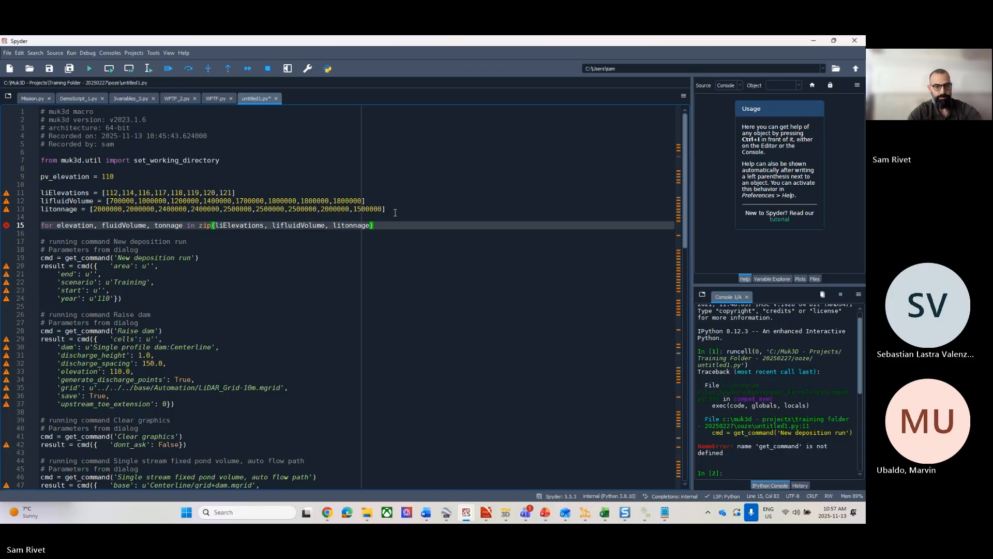
text(:)
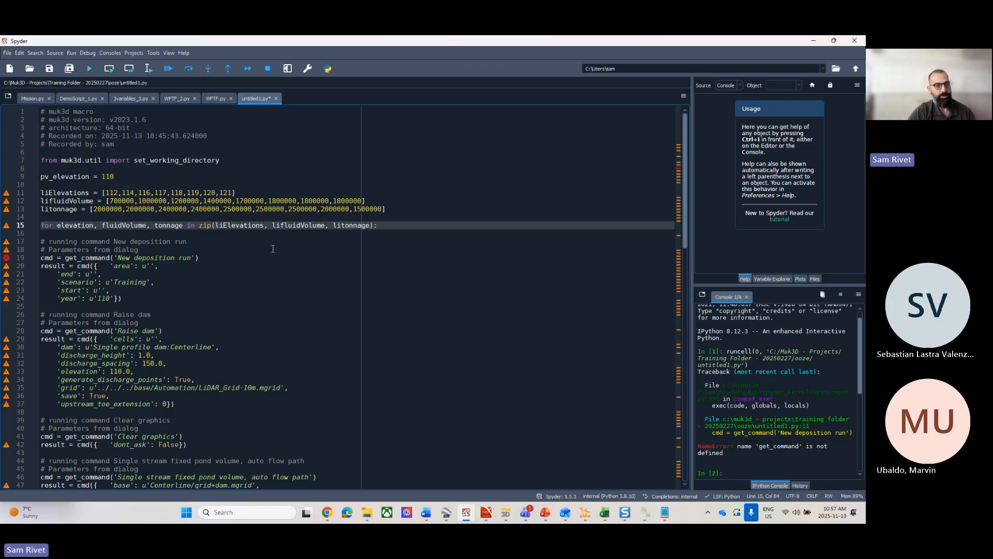
drag(57, 225, 181, 225)
click(204, 225)
drag(219, 225, 354, 225)
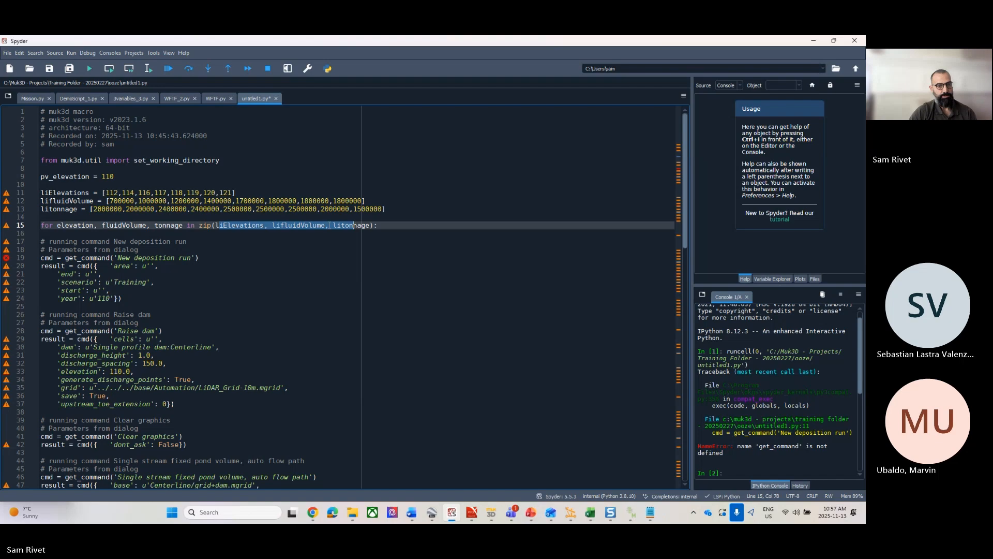
double_click(203, 226)
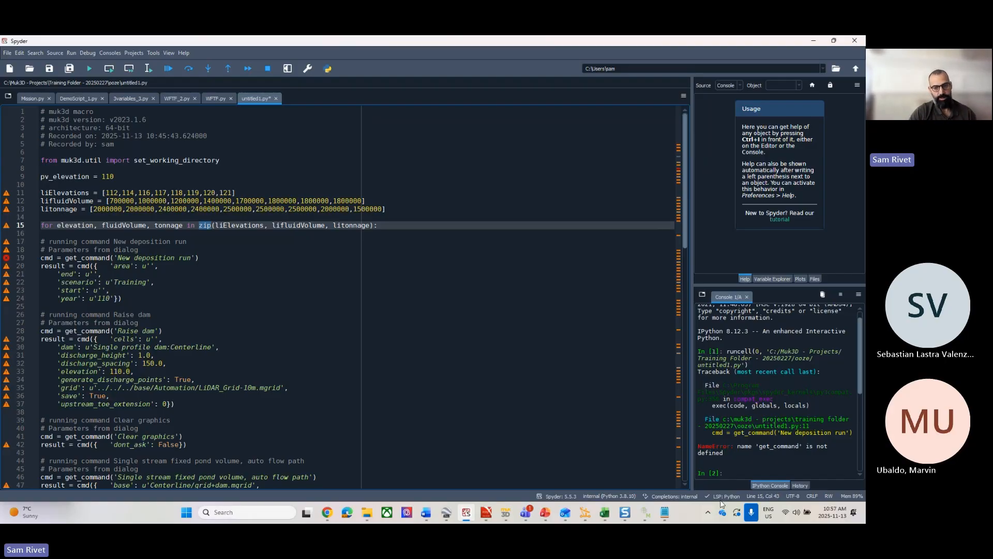
click(627, 435)
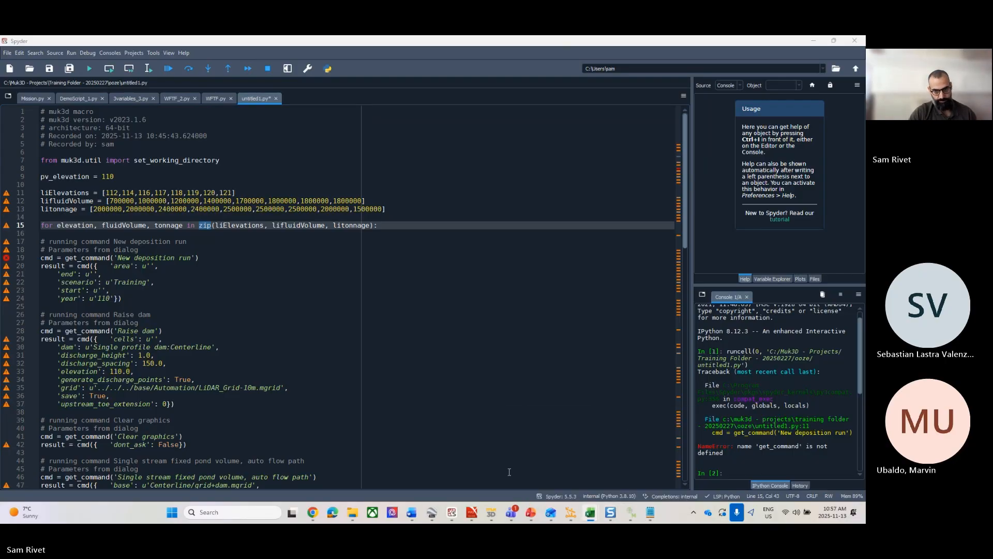
Switch to the Excel table of crest elevations, pond volumes and tonnages and place its window below the script's three lists.
mouse_move(592, 506)
click(555, 462)
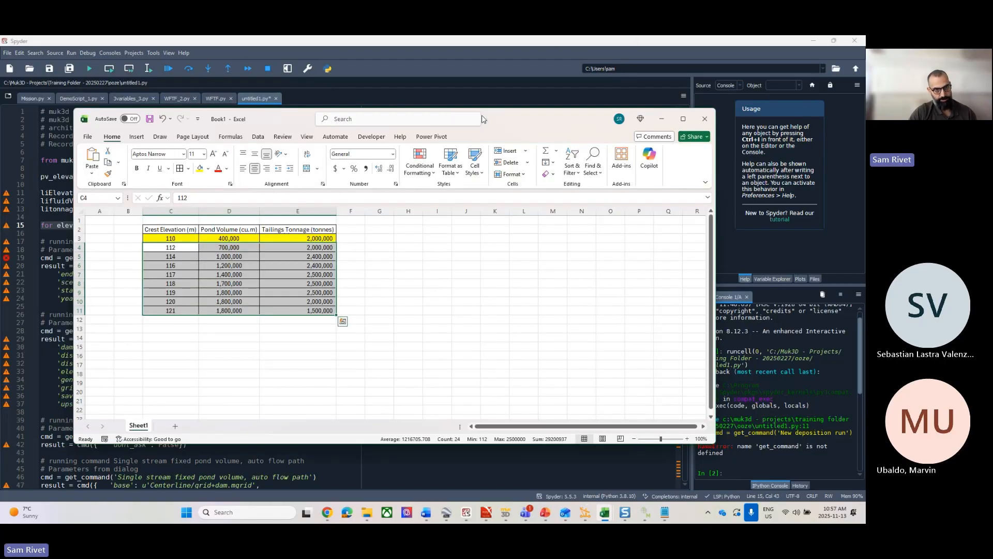
double_click(518, 119)
click(414, 229)
click(100, 175)
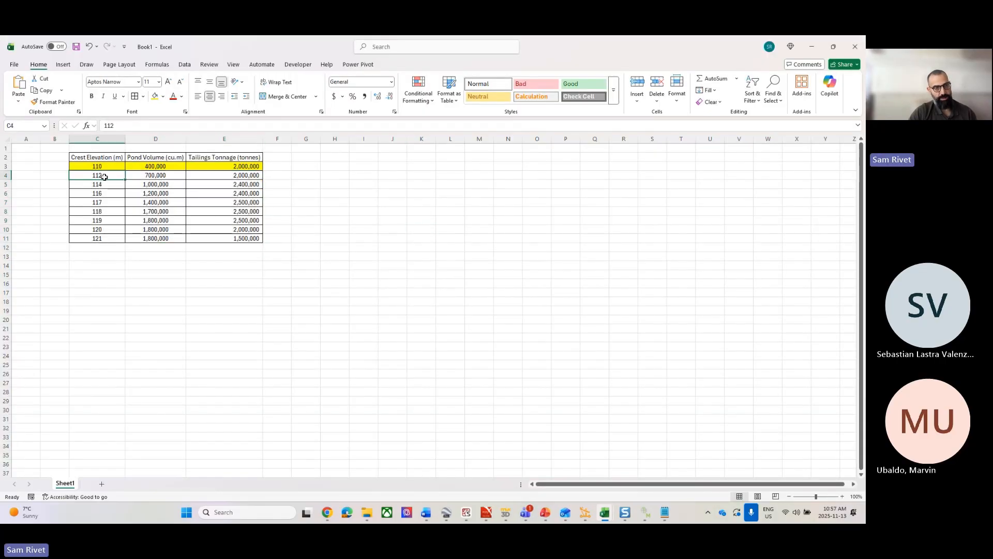
click(169, 176)
click(224, 177)
drag(573, 47, 644, 250)
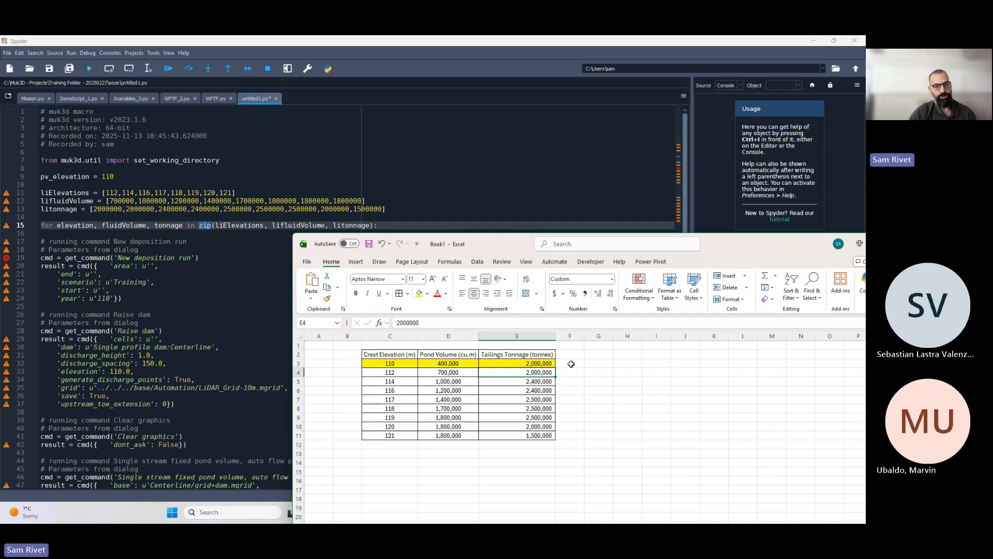
Compare the table rows for elevations 112 and 114 with the corresponding entries in the script's lists.
drag(397, 375, 537, 373)
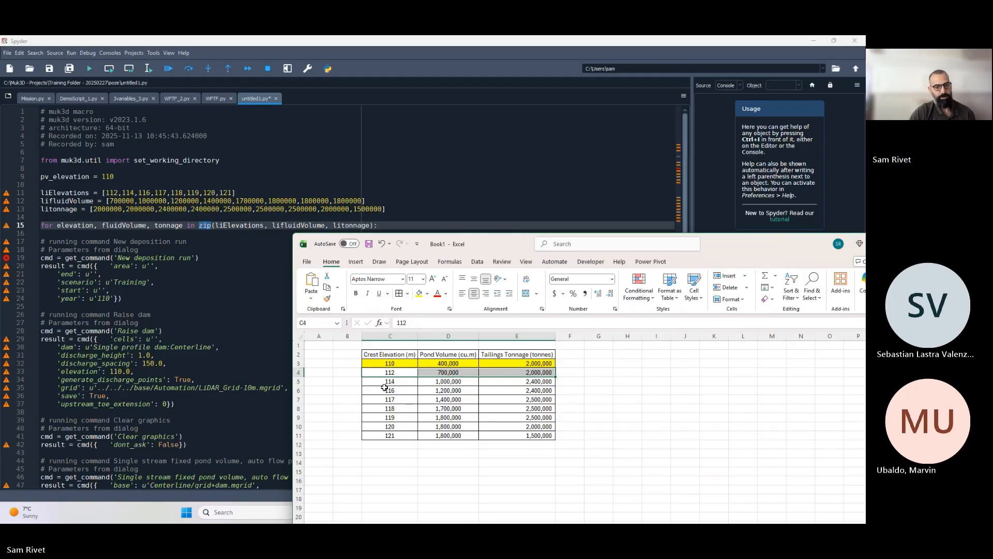
click(388, 382)
drag(388, 383, 538, 382)
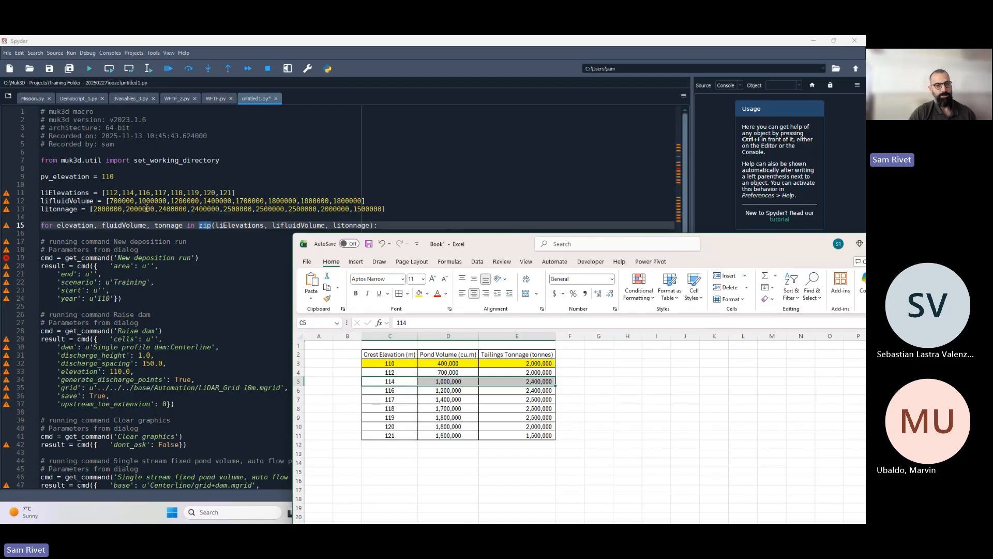
drag(398, 385, 399, 391)
click(455, 299)
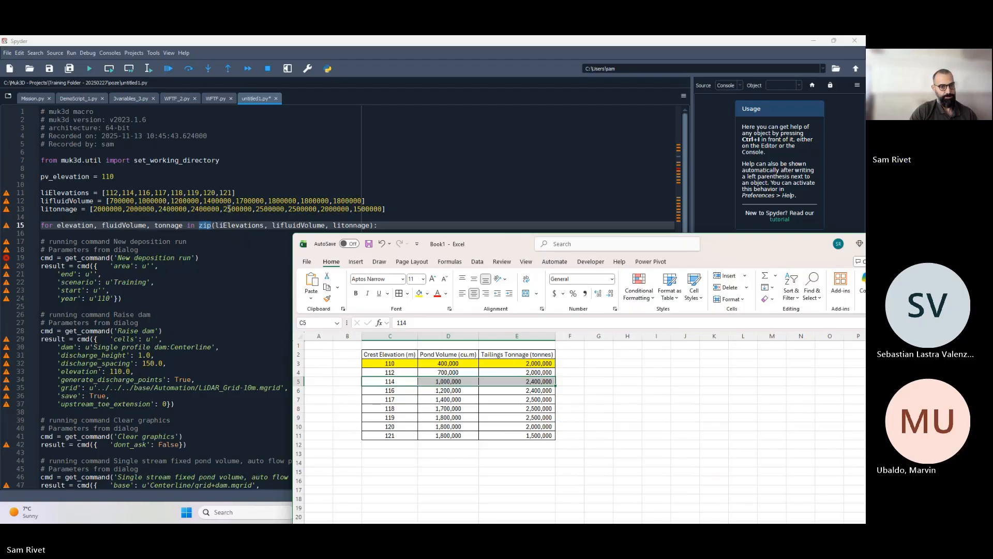
Return to the script and check that the entries of liElevations, lifluidVolume and litonnage match up one to one.
click(191, 192)
click(204, 201)
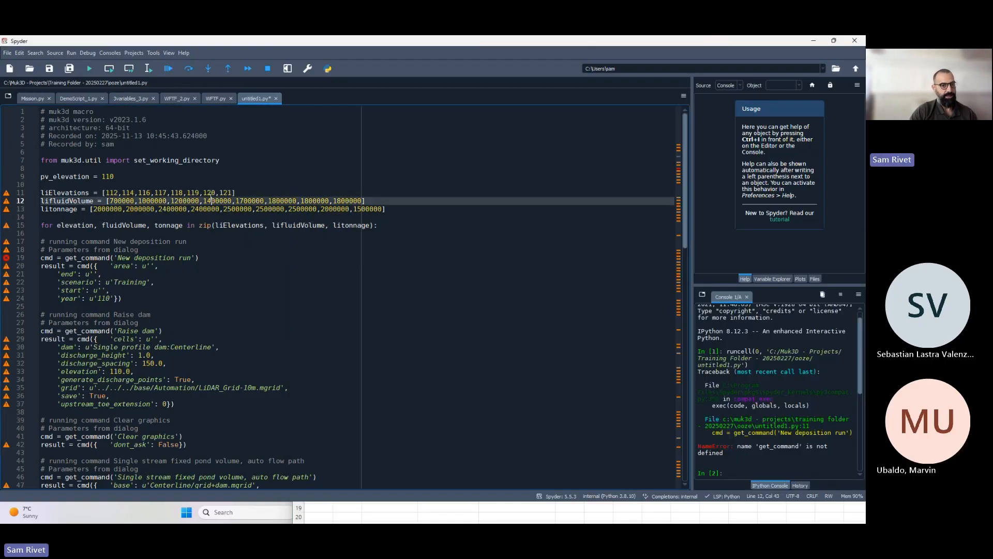
click(215, 208)
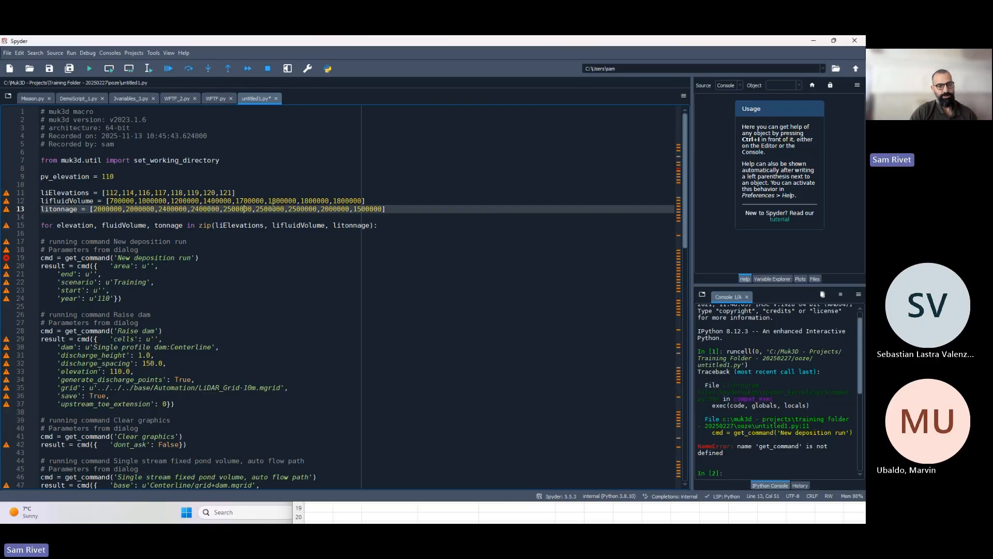
click(373, 209)
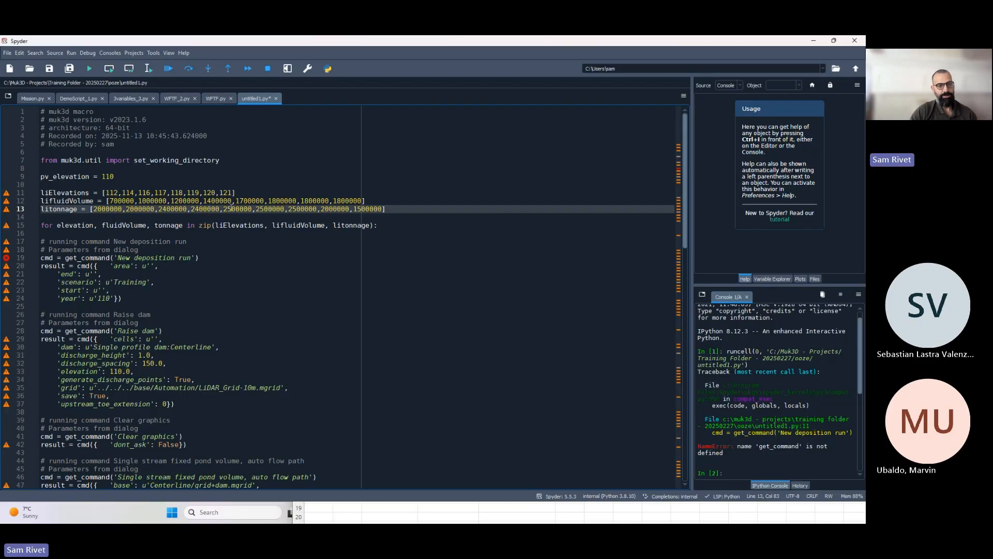
click(153, 201)
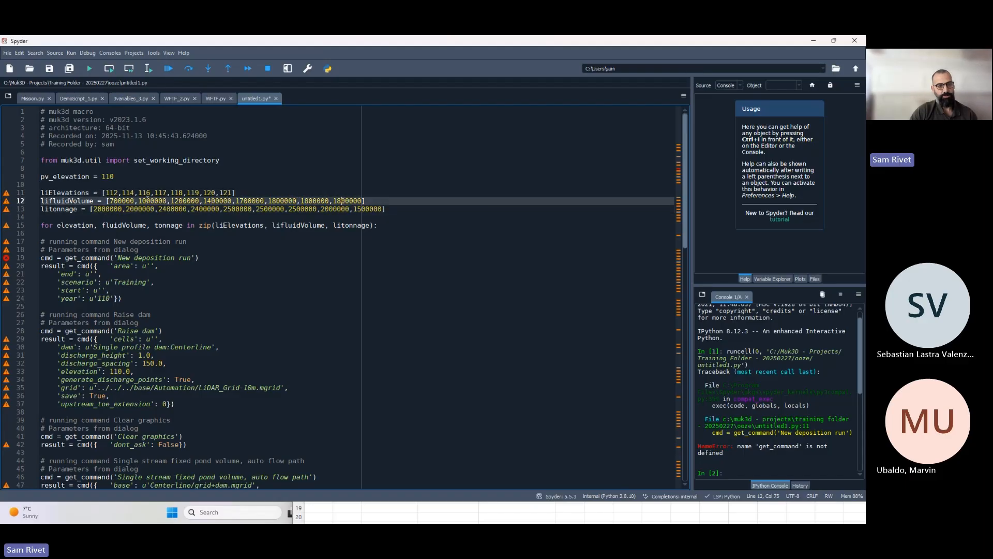
click(123, 192)
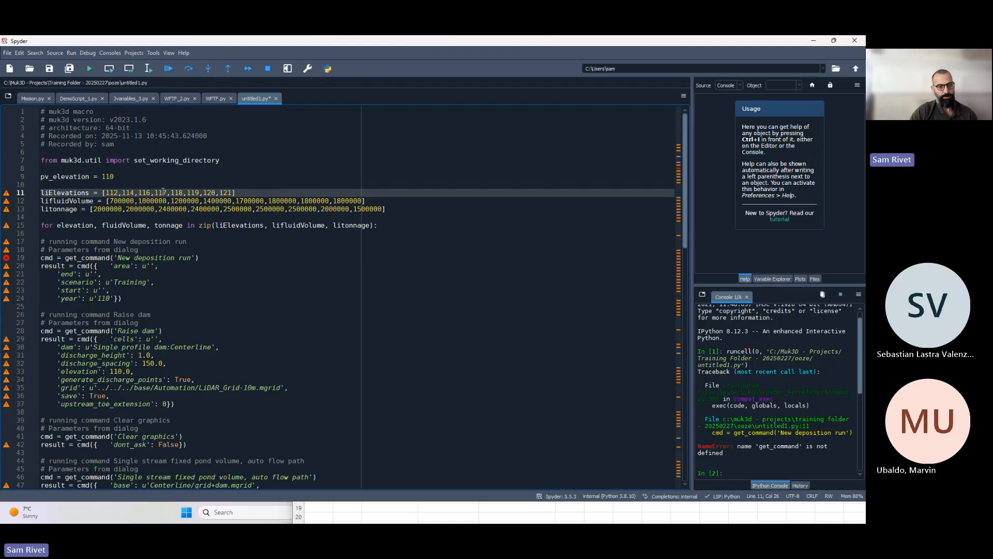
click(230, 192)
Delete one of the two 2000000 entries at the start of the litonnage list.
drag(124, 209, 107, 209)
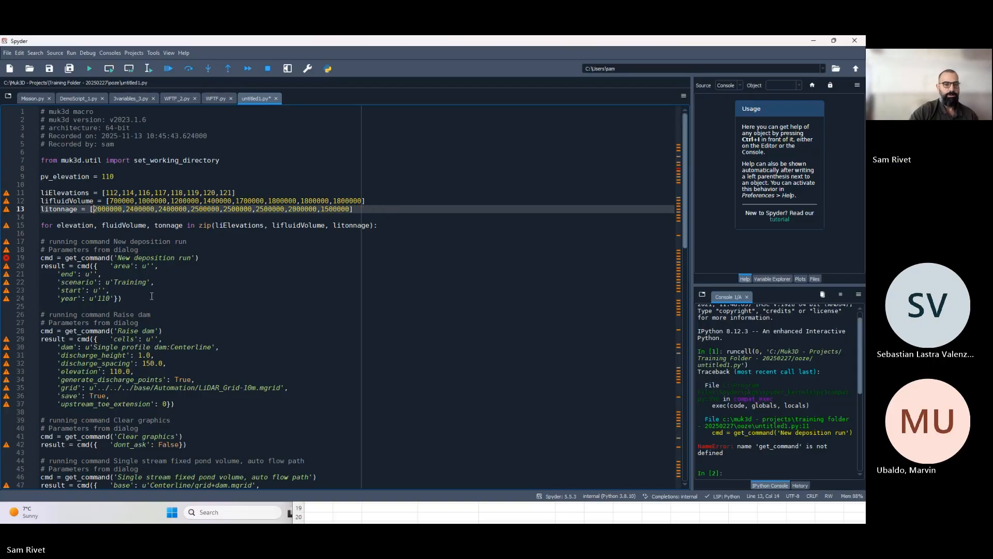
key(BackSpace)
key(Escape)
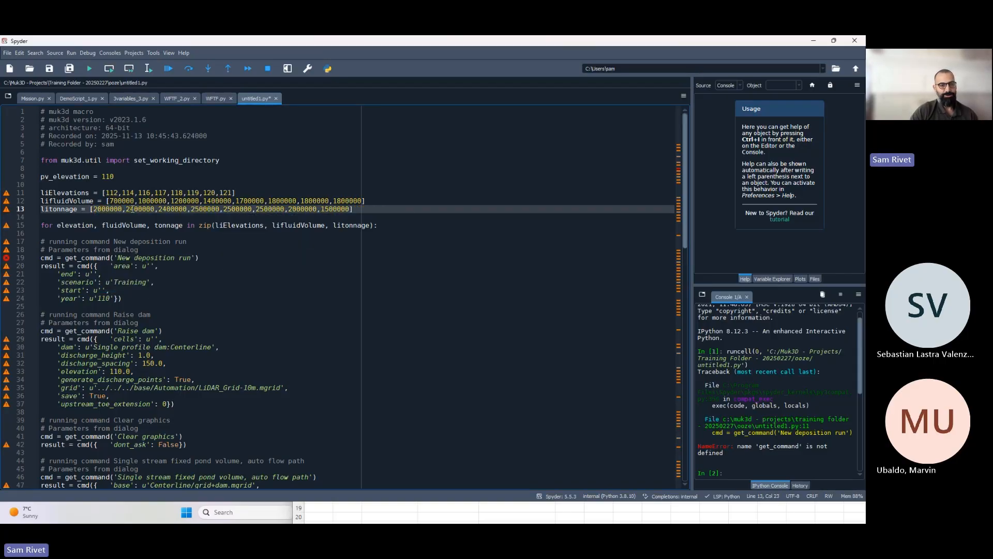
click(180, 202)
click(206, 209)
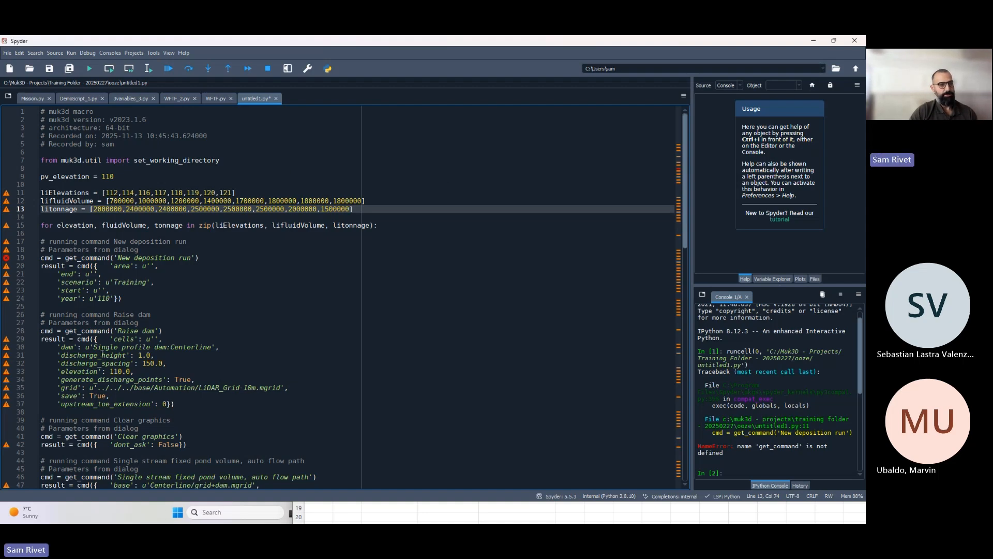
Indent all recorded commands from New deposition run to the end of the script by one level under the for loop.
scroll(98, 317, down, 20)
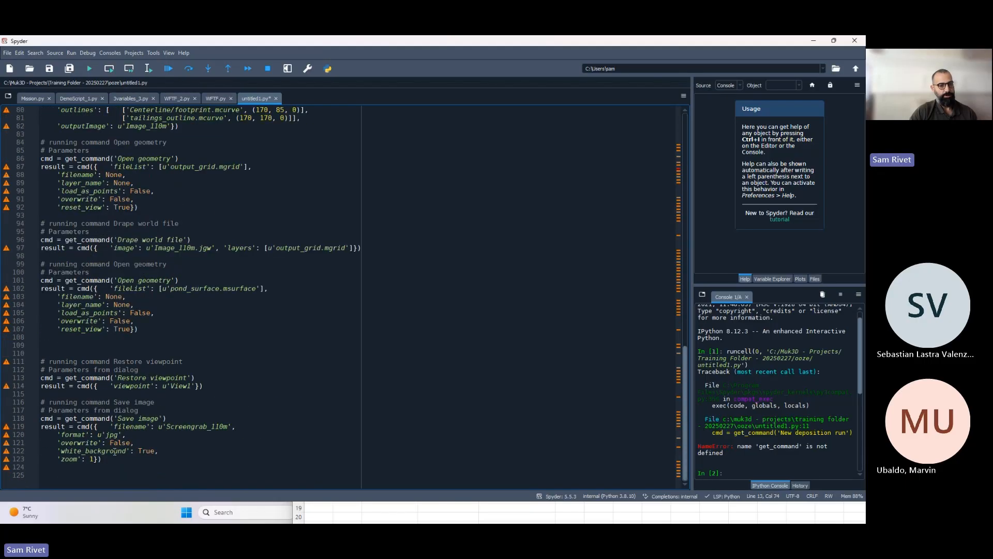
scroll(52, 117, up, 20)
drag(120, 466, 7, 243)
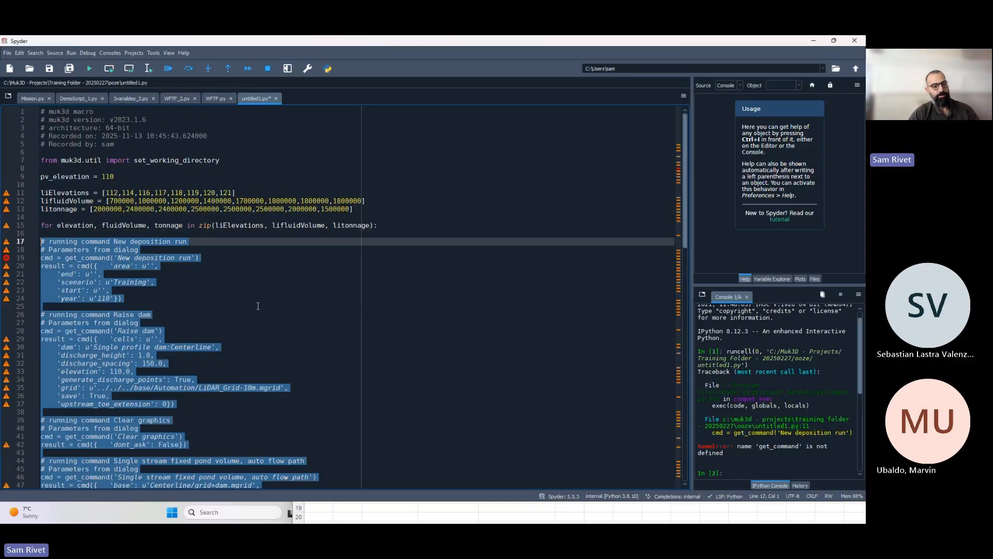
key(Tab)
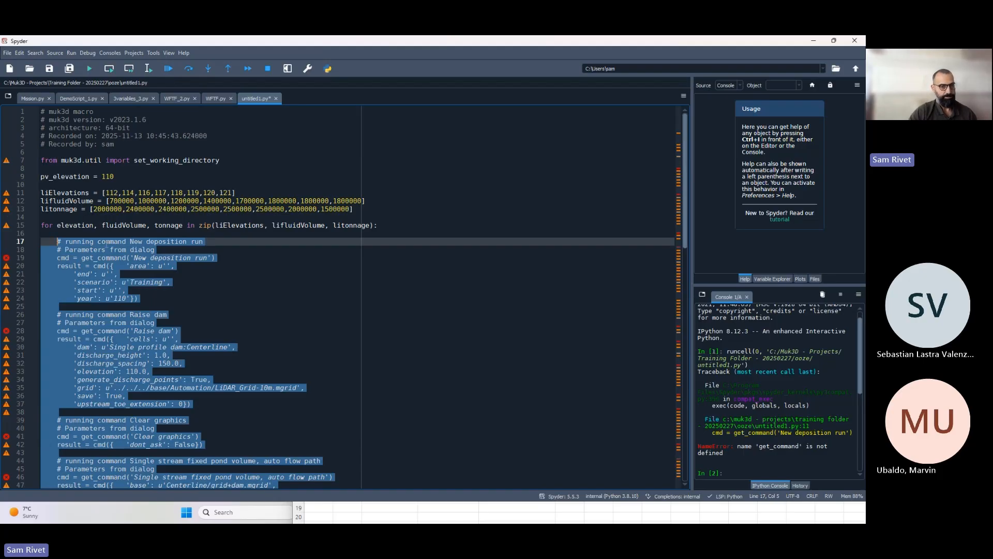
click(171, 257)
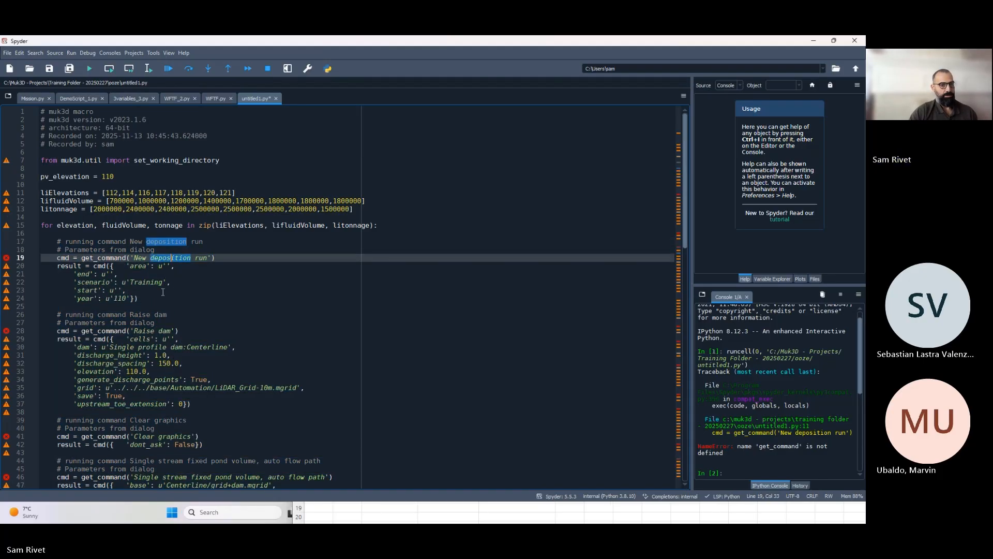
Switch to Muk3D, examine the Scenario and Year fields in the New deposition run dialog, and return to the script.
click(77, 282)
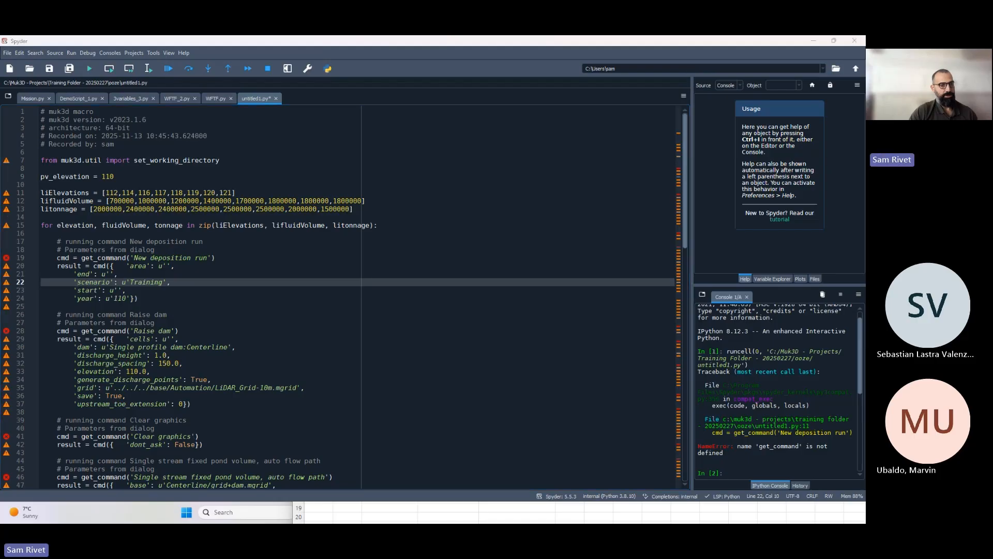
key(alt+Tab)
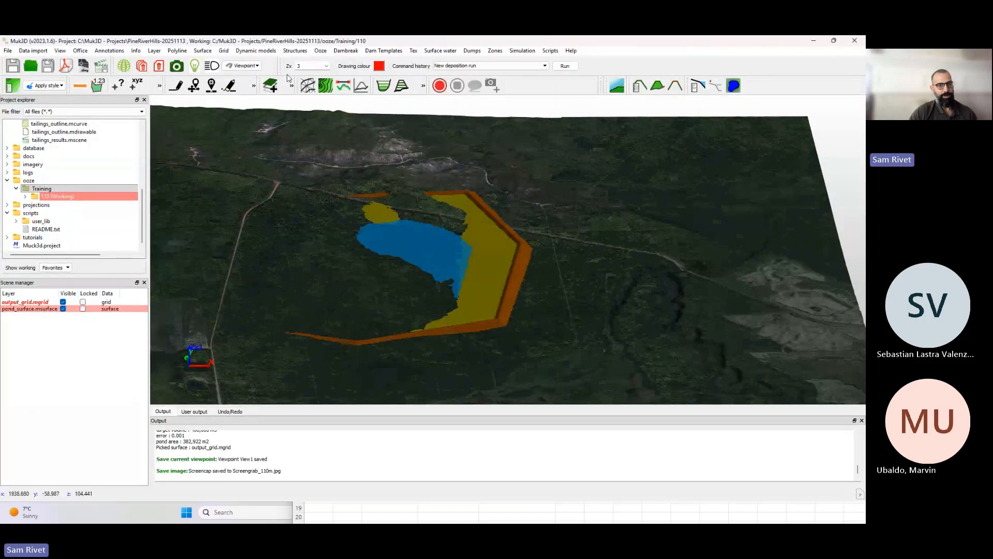
click(322, 51)
mouse_move(325, 62)
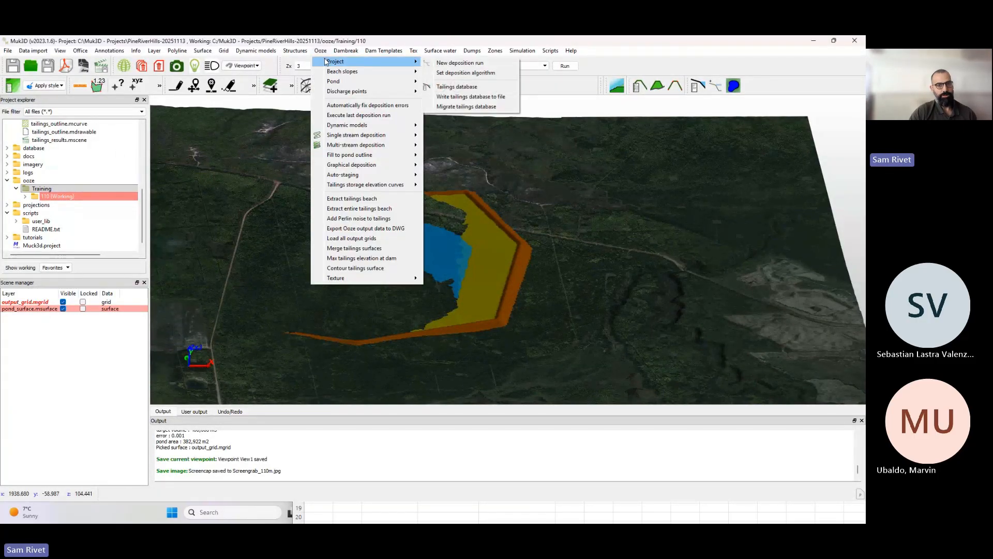
click(497, 62)
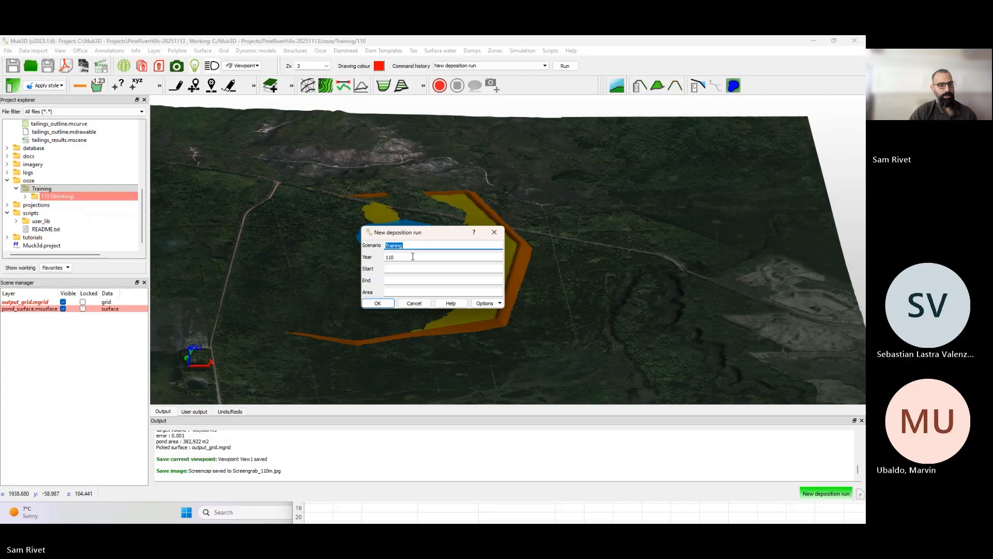
key(Tab)
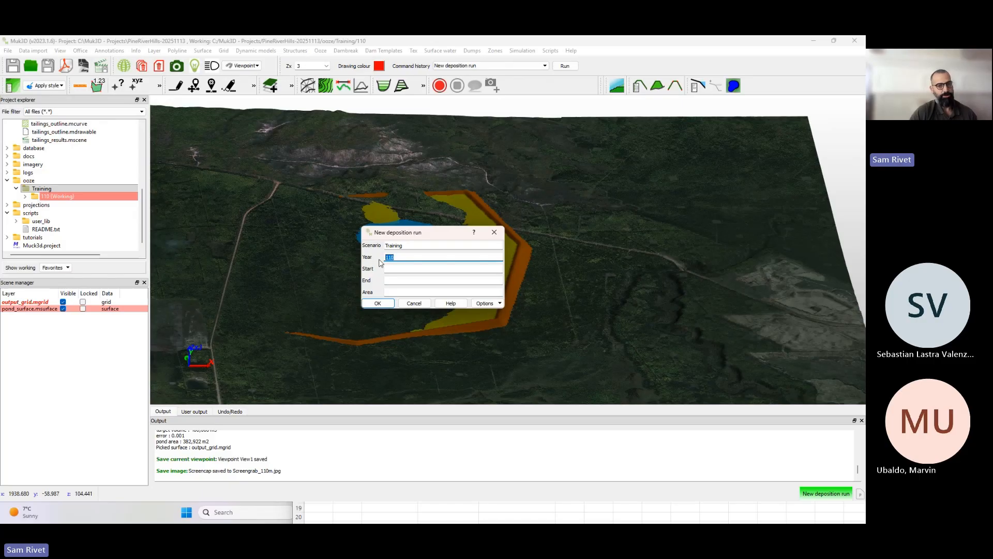
click(378, 303)
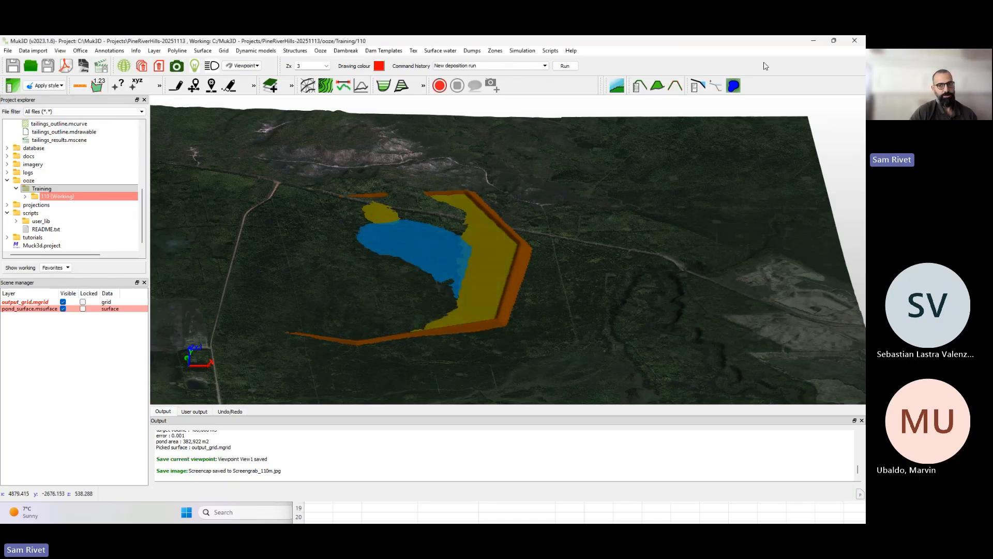
click(814, 40)
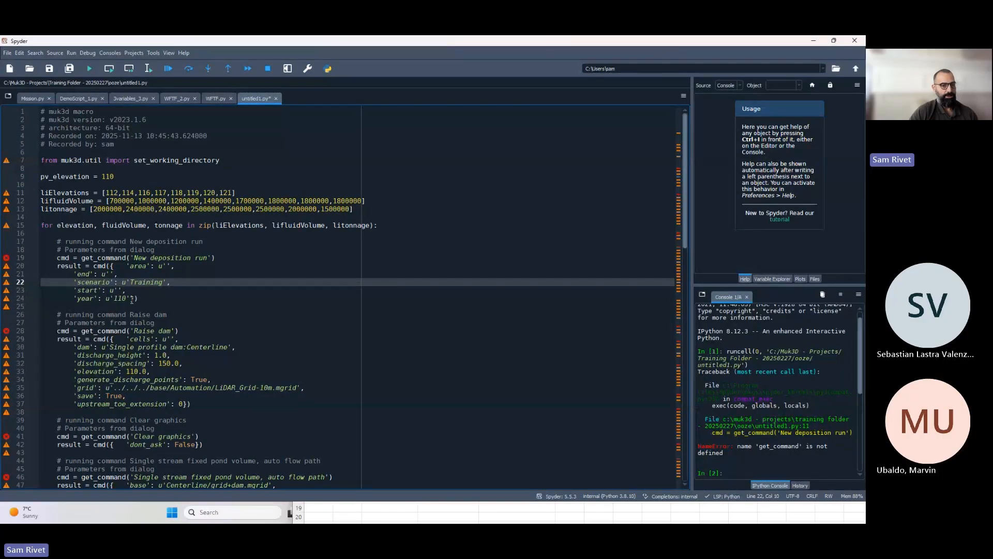
Replace the hard-coded year value in the New deposition run command with the elevation loop variable.
click(131, 299)
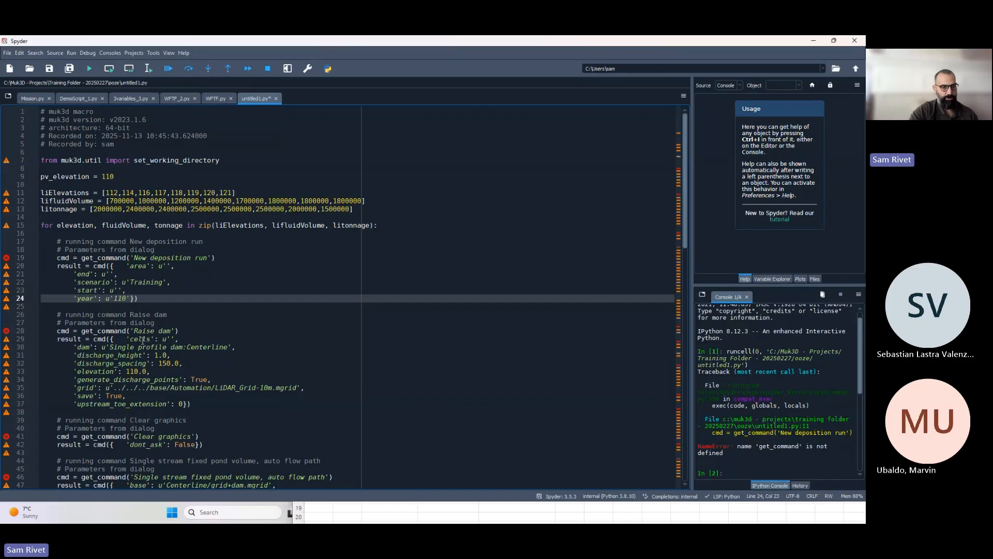
key(BackSpace)
key(BackSpace)
key(BackSpace)
key(BackSpace)
key(BackSpace)
key(BackSpace)
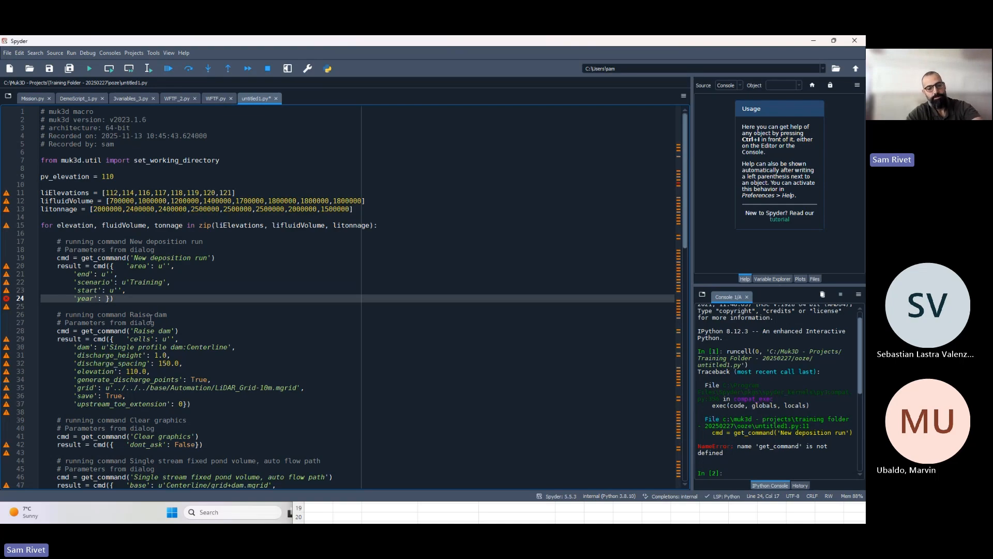
text(elevation)
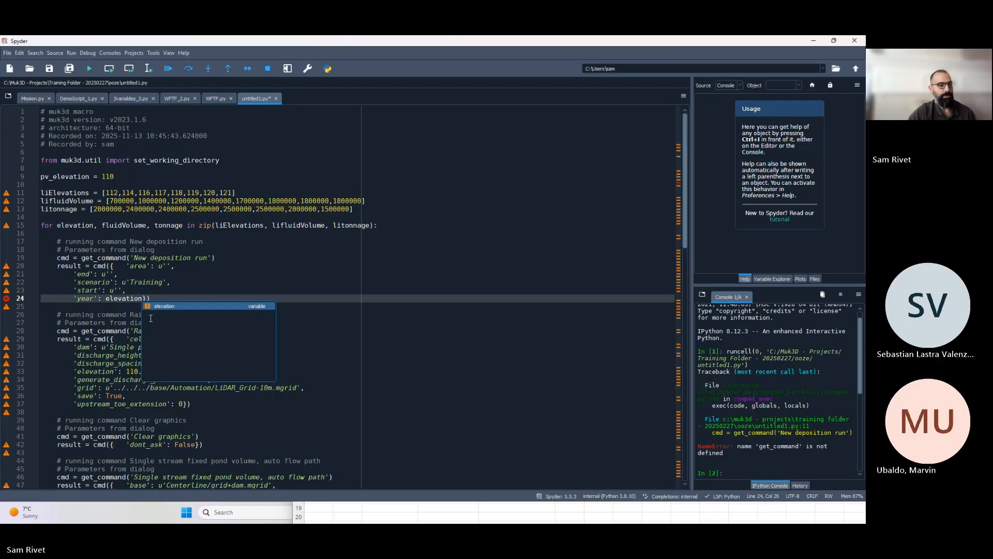
click(111, 314)
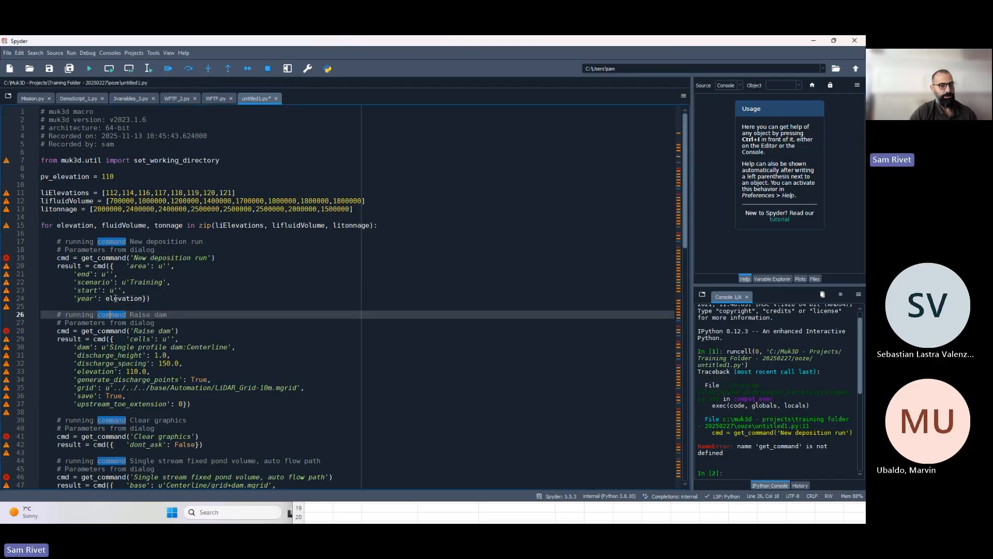
Convert the New deposition run year to a string by wrapping it as str(elevation).
click(106, 299)
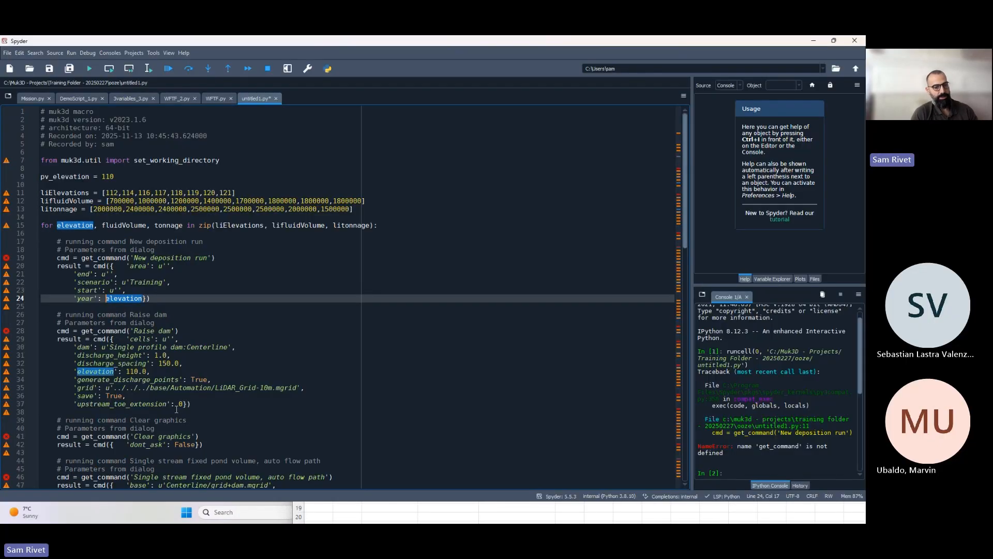
text(str)
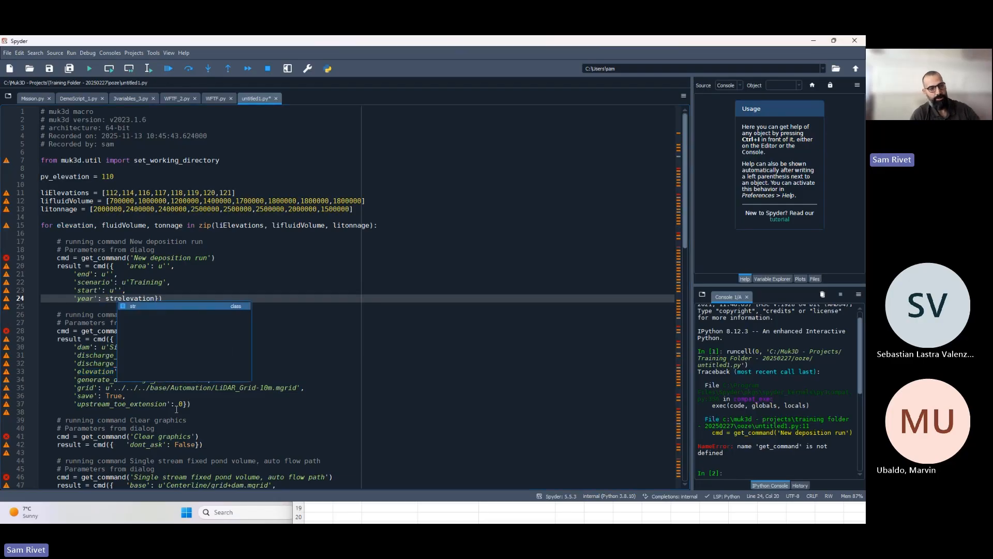
text(()
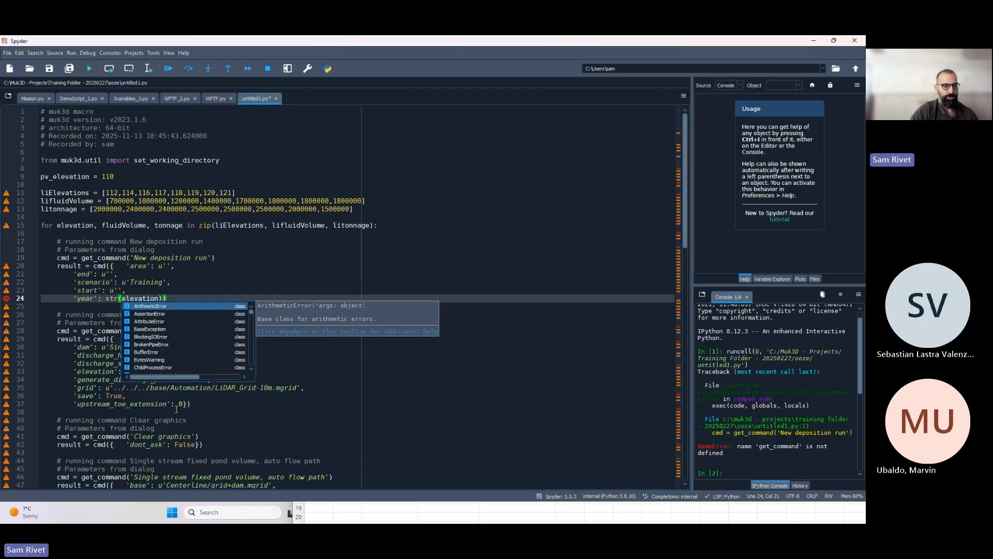
click(135, 250)
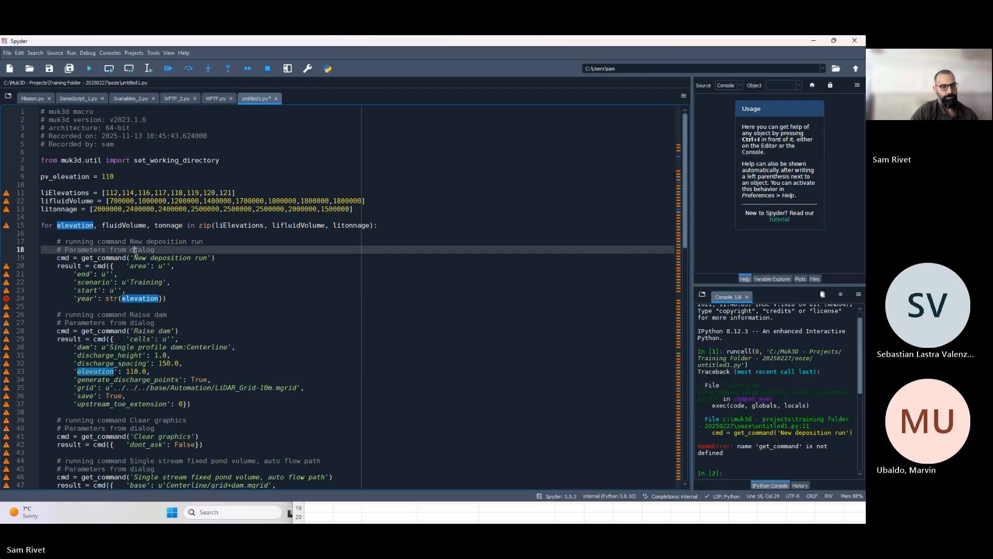
click(160, 298)
text())
click(178, 331)
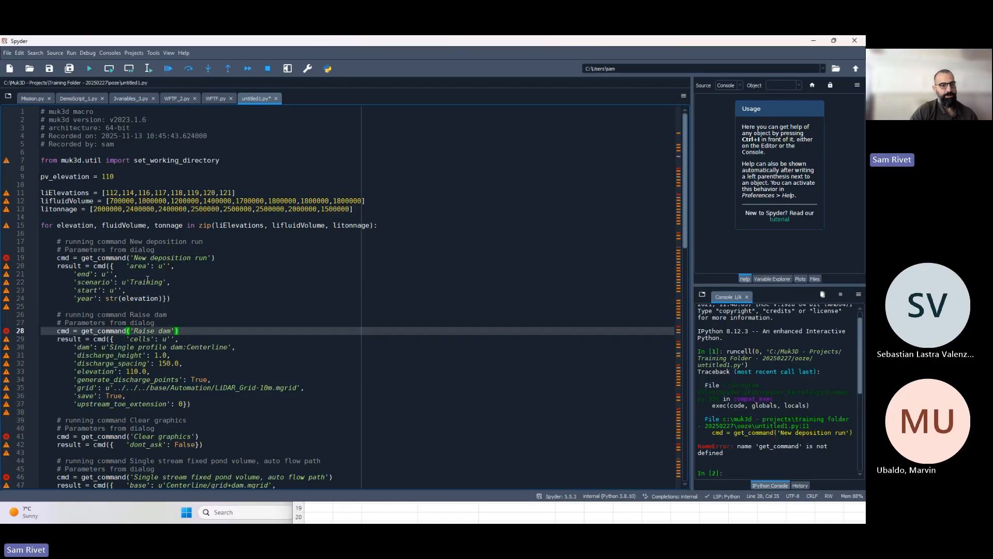
drag(166, 283, 119, 283)
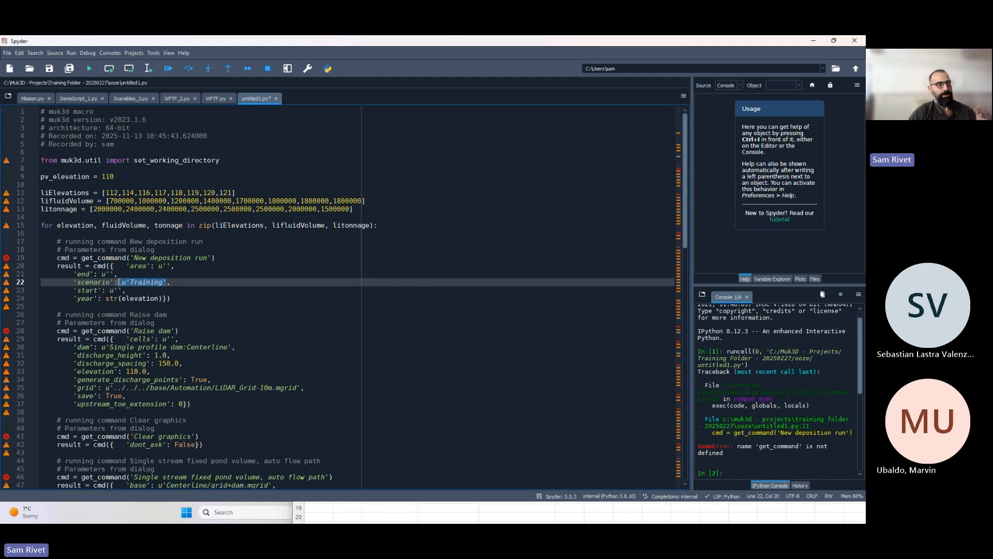
Replace the hard-coded elevation value in the Raise dam command with the elevation loop variable.
drag(106, 299, 163, 298)
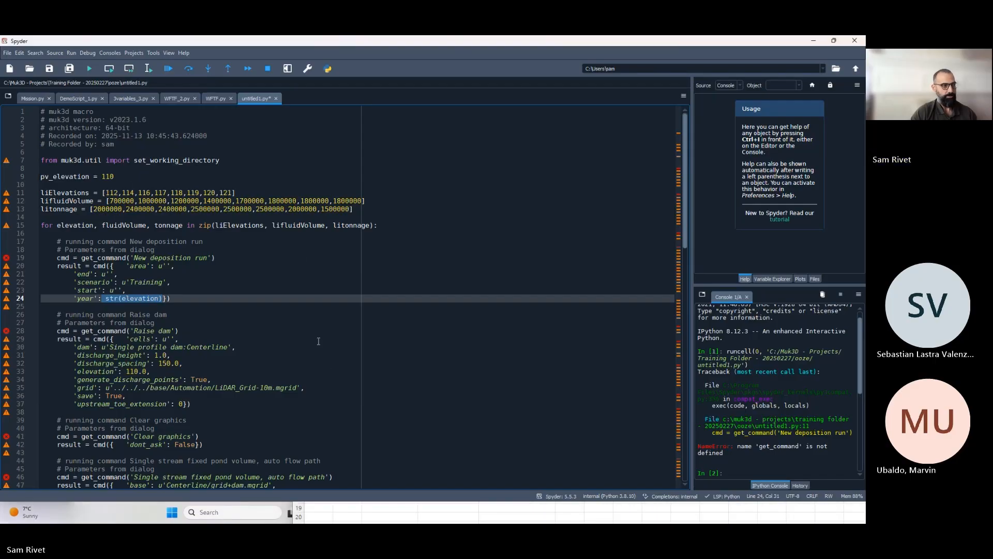
scroll(329, 363, down, 1)
click(127, 330)
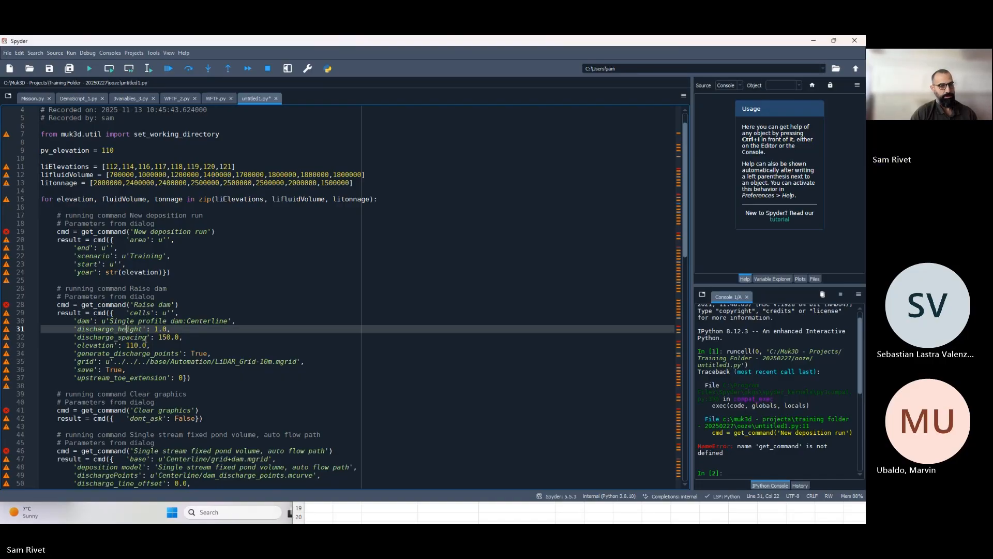
drag(134, 305, 233, 321)
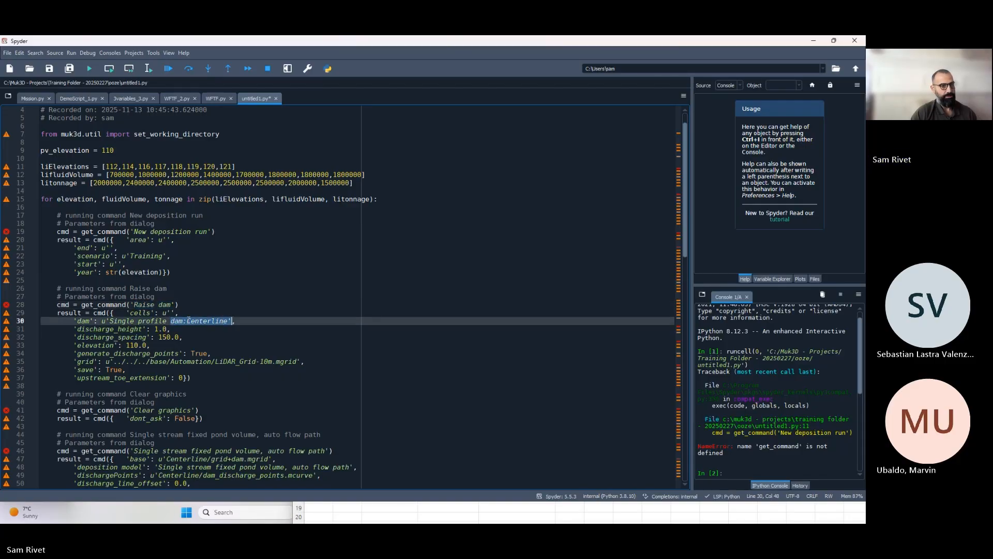
drag(151, 328, 171, 329)
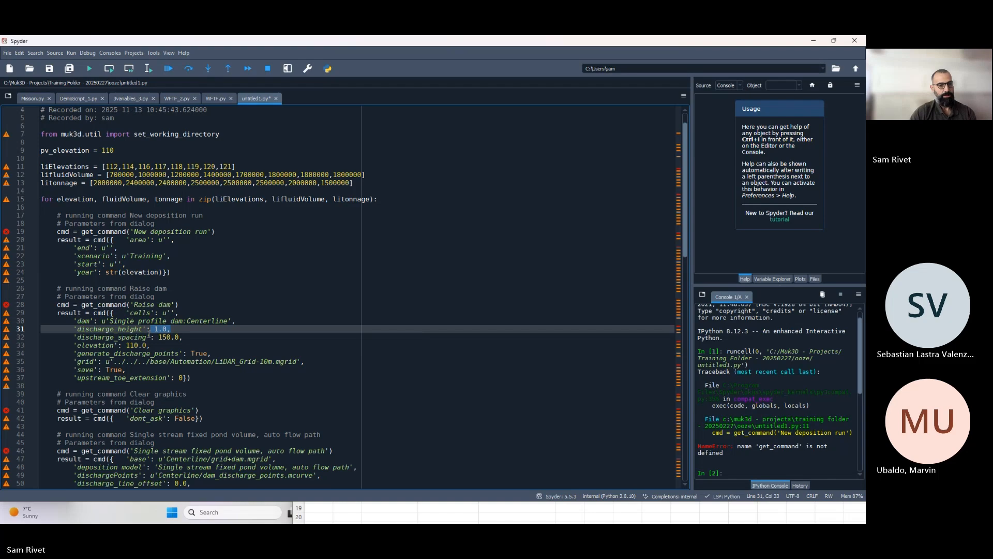
drag(158, 337, 179, 338)
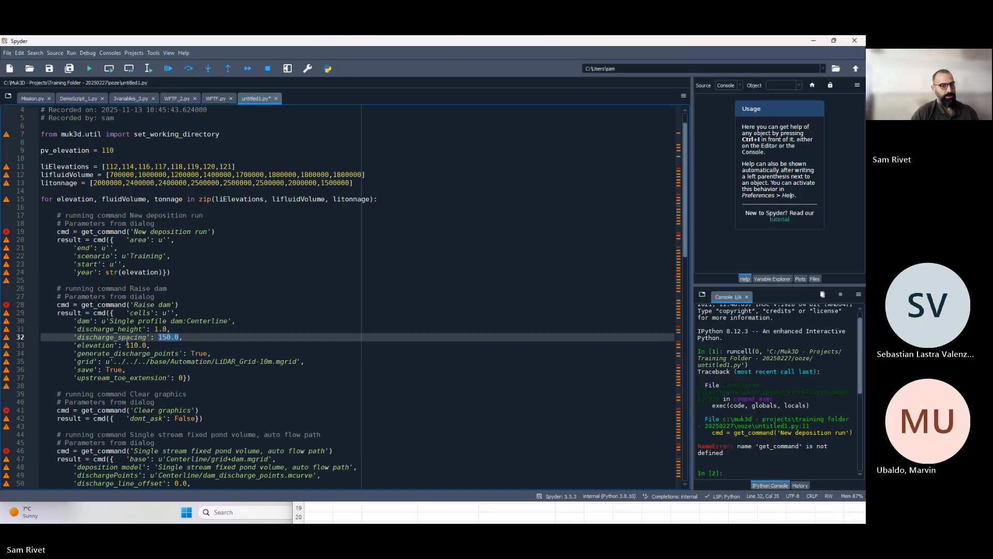
drag(126, 345, 147, 345)
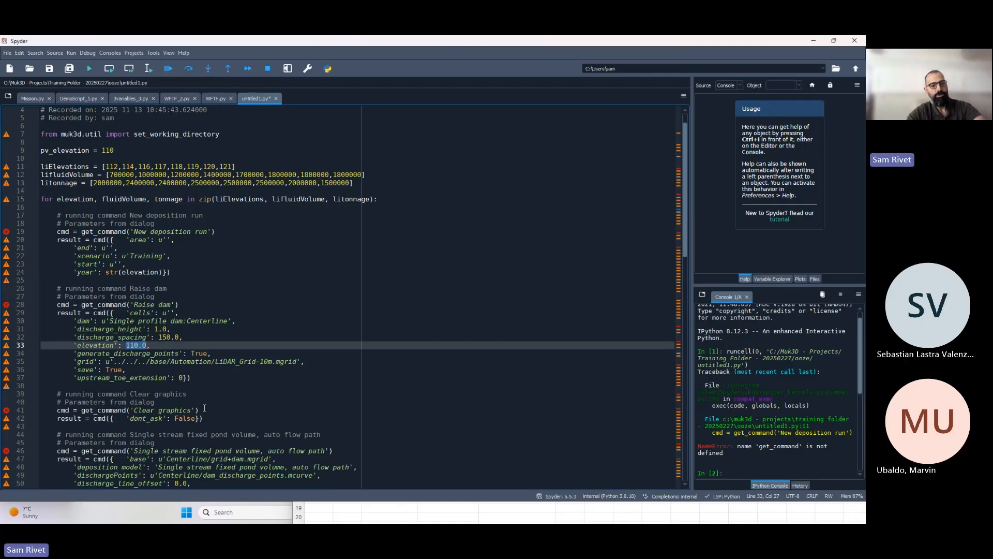
text(eleva)
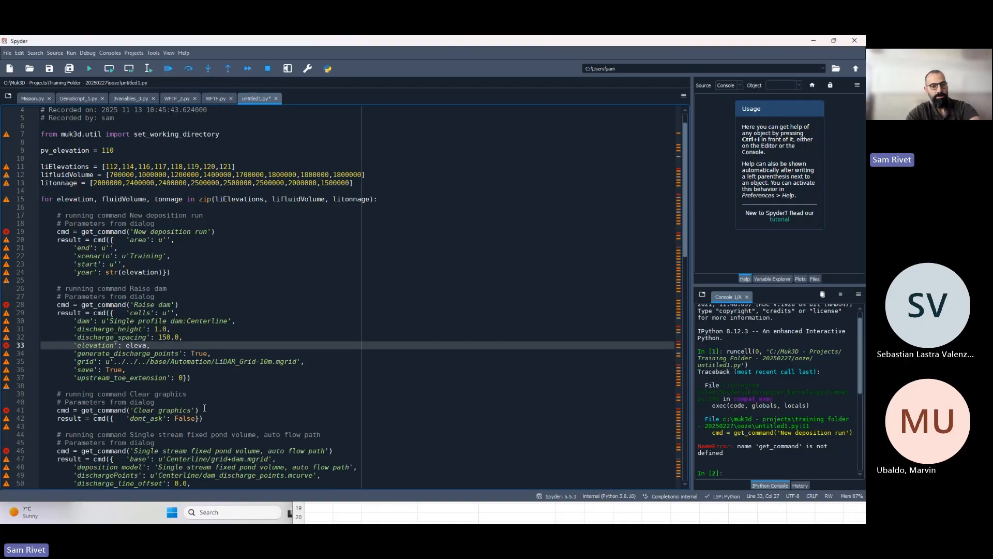
text(tion)
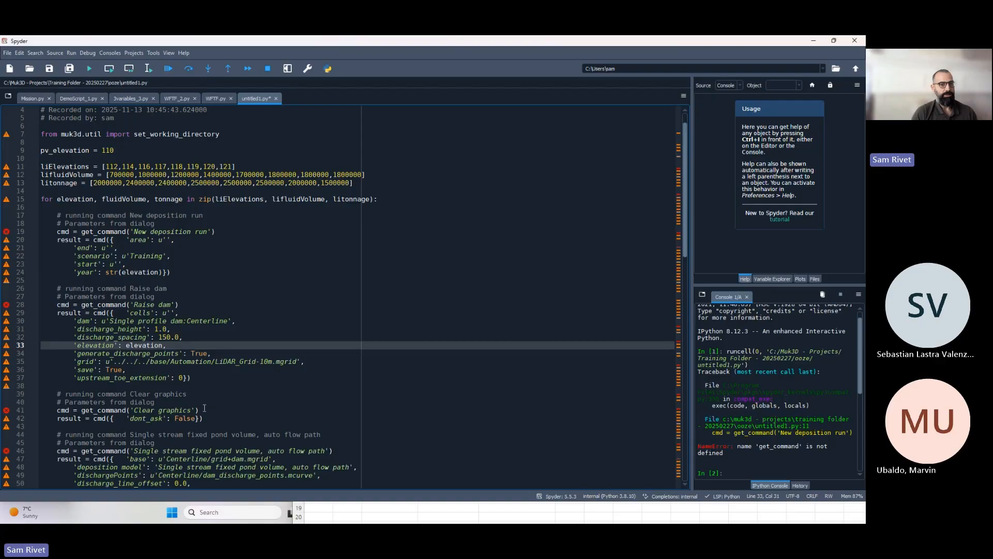
Examine the elevation parameter and the relative base grid path in the Raise dam command.
click(167, 255)
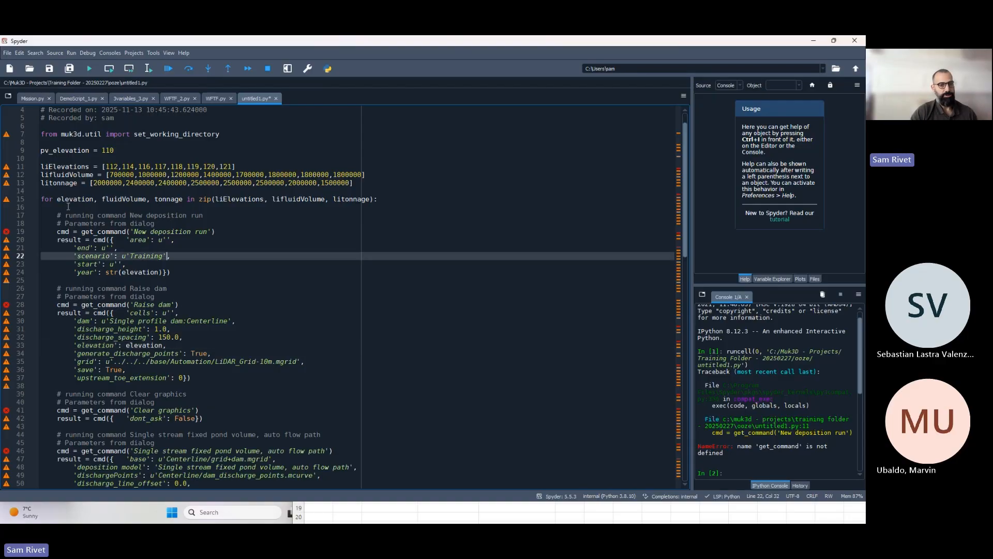
drag(126, 345, 164, 345)
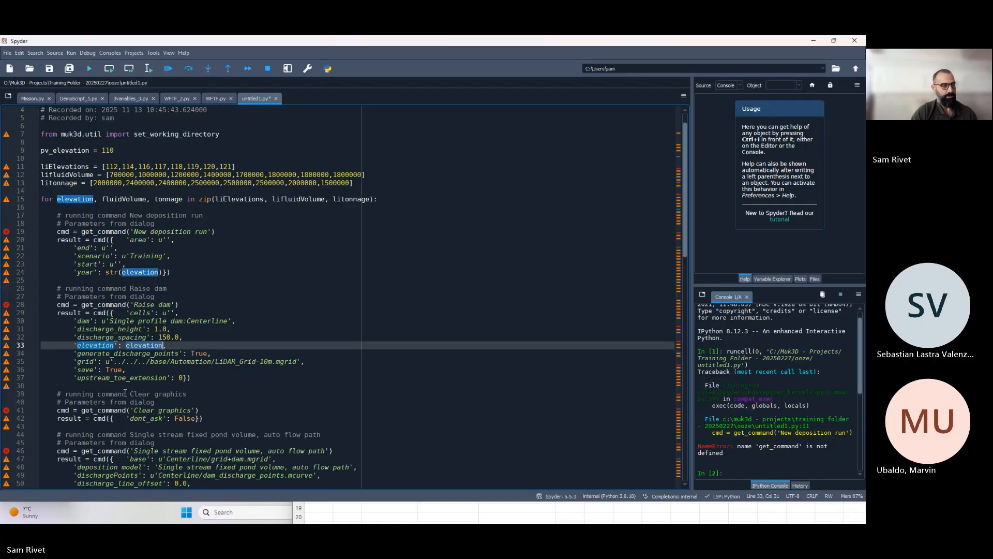
drag(102, 361, 302, 361)
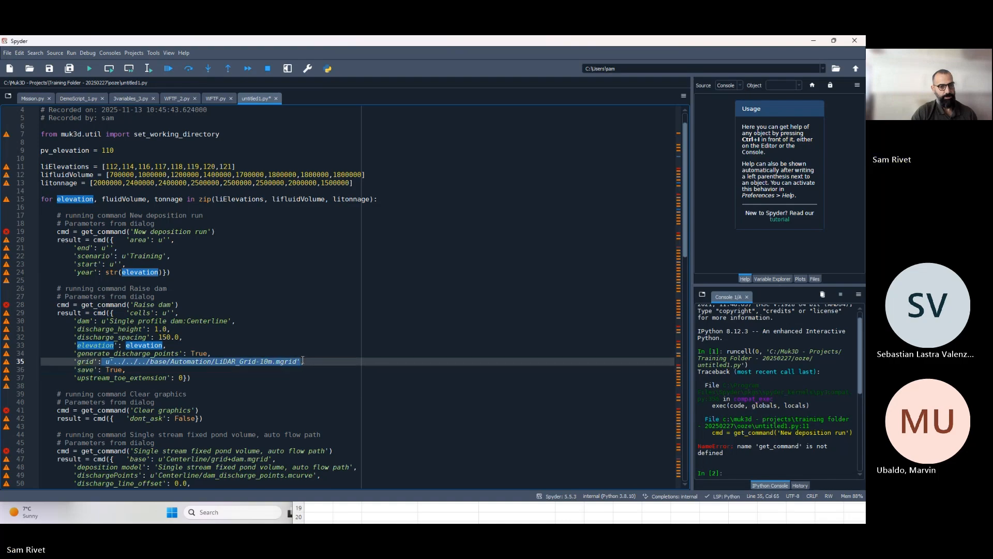
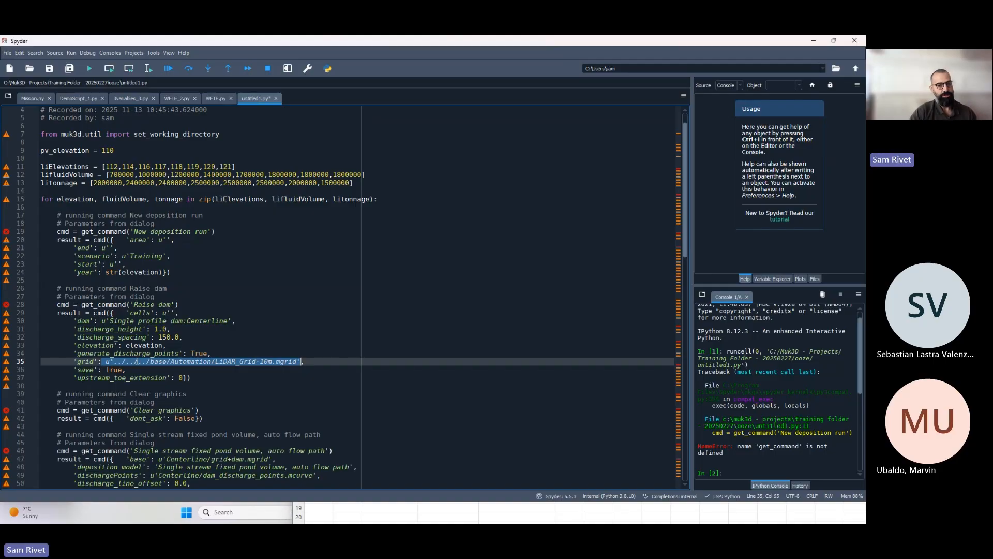
click(80, 370)
key(Up)
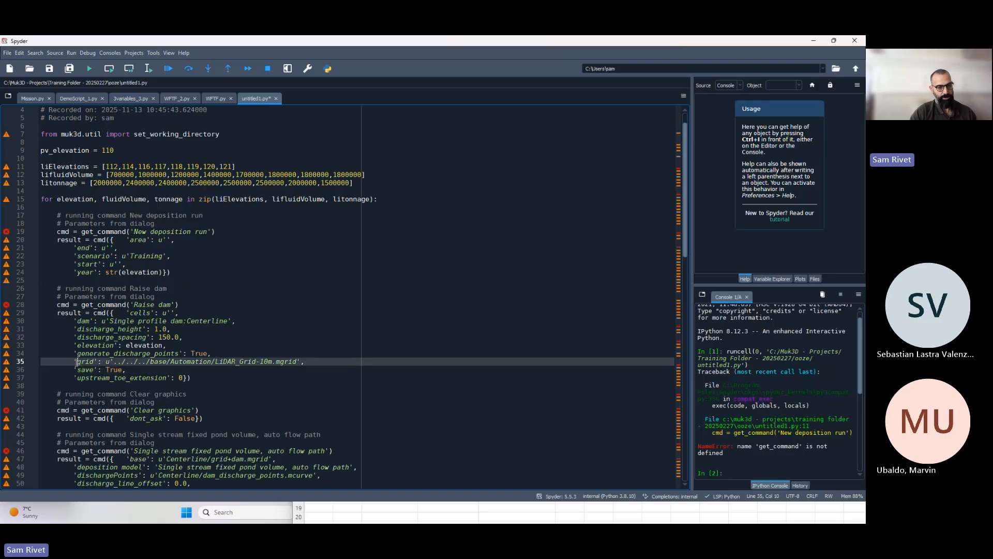
drag(107, 361, 299, 363)
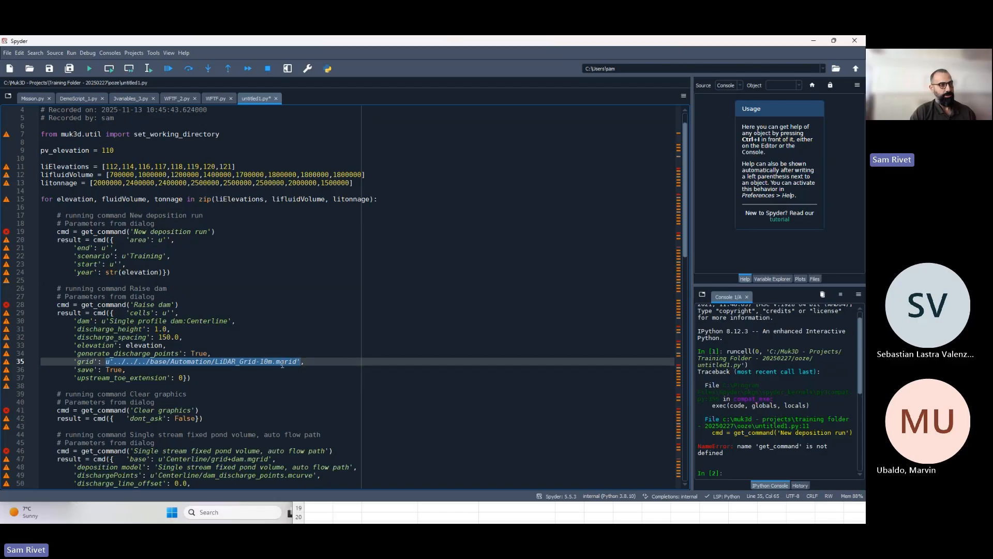
click(152, 362)
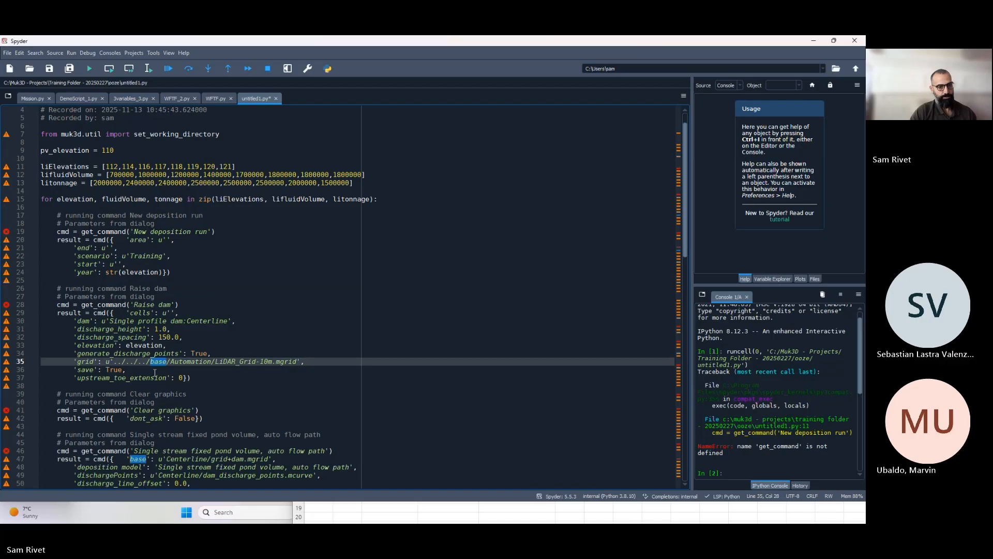
click(153, 363)
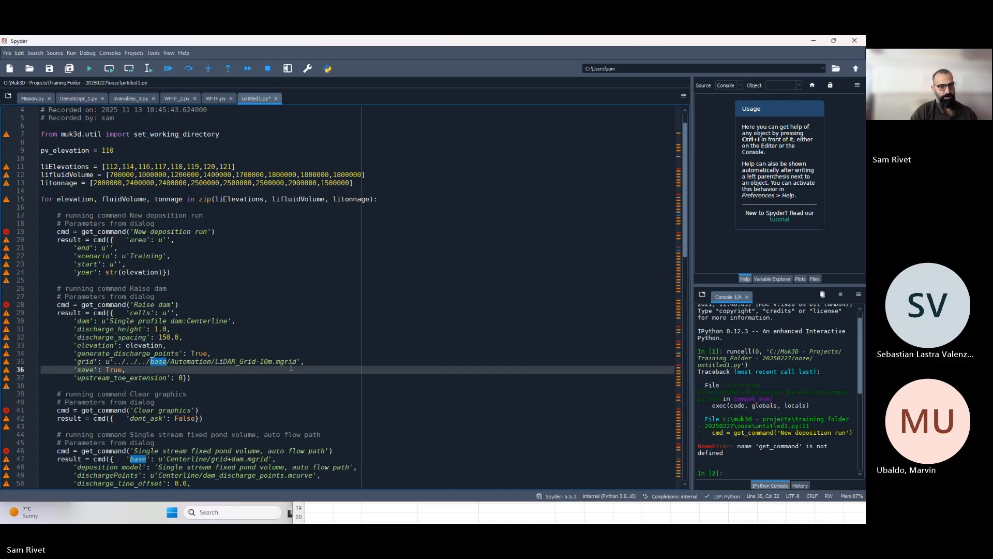
Replace the Raise dam grid path with u'../{}/output_grid.mgrid', using a placeholder for the folder name.
drag(303, 362, 131, 363)
key(BackSpace)
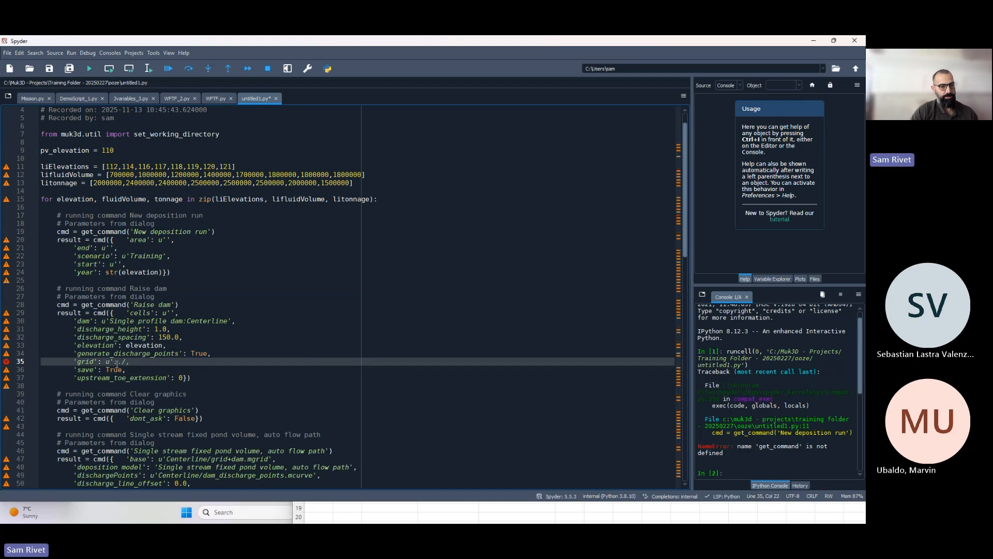
key(Left)
key(Left)
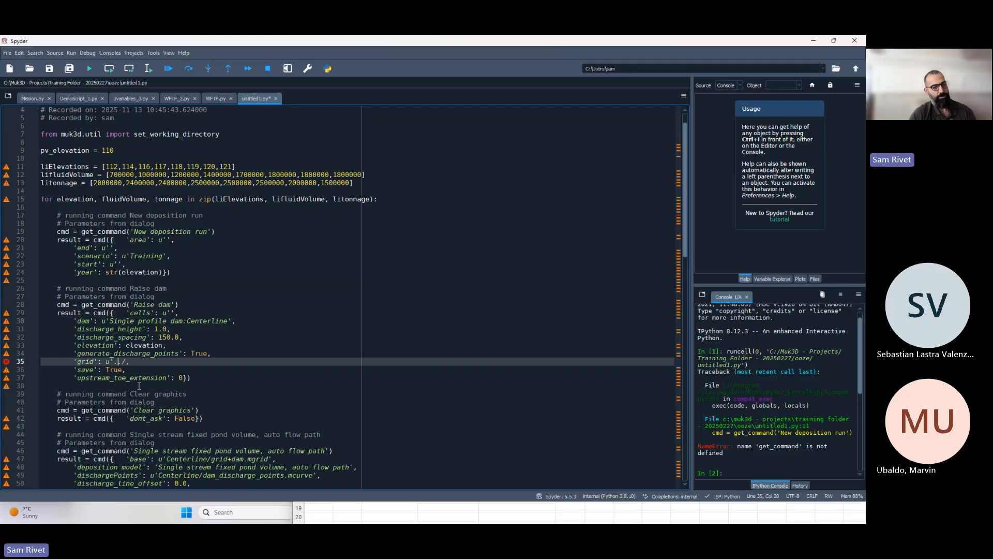
text(./)
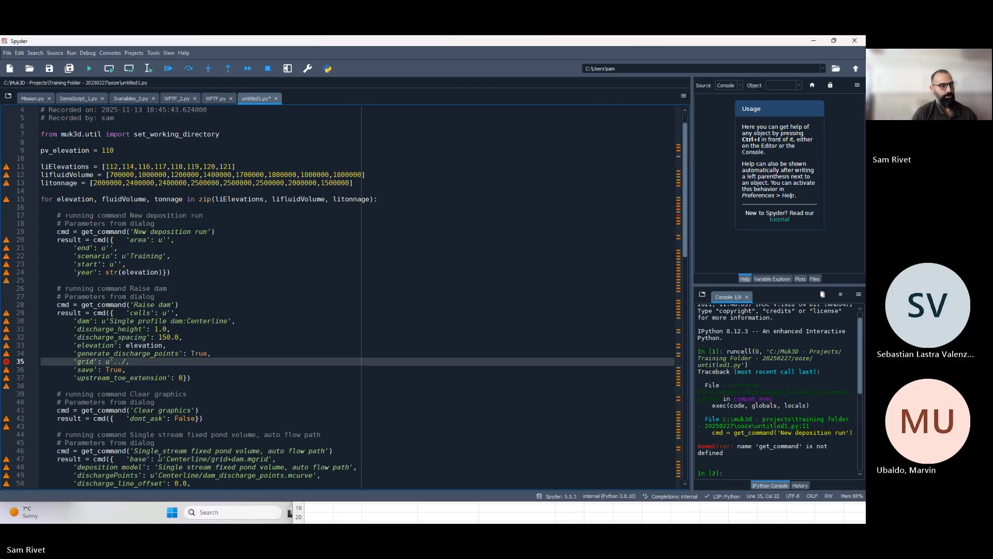
text({})
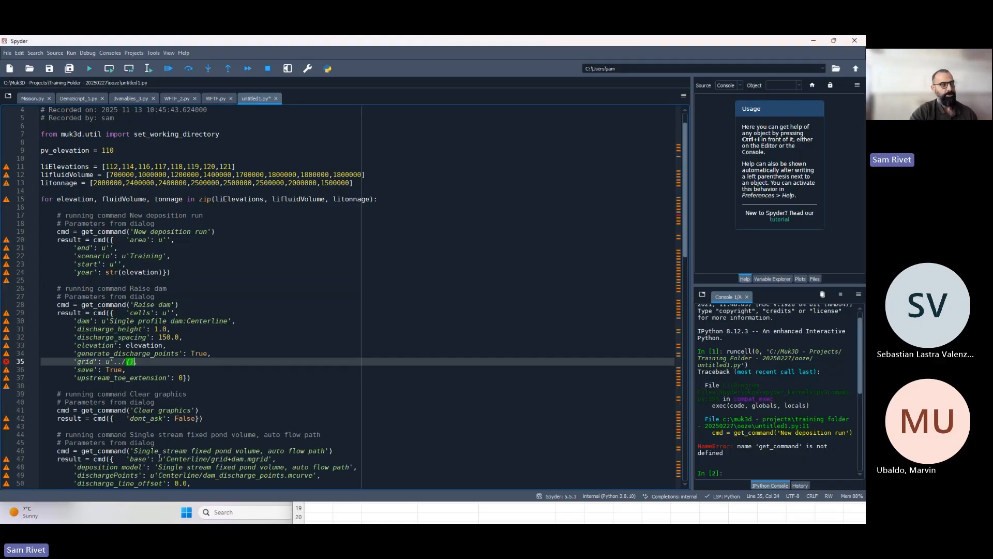
text(/output)
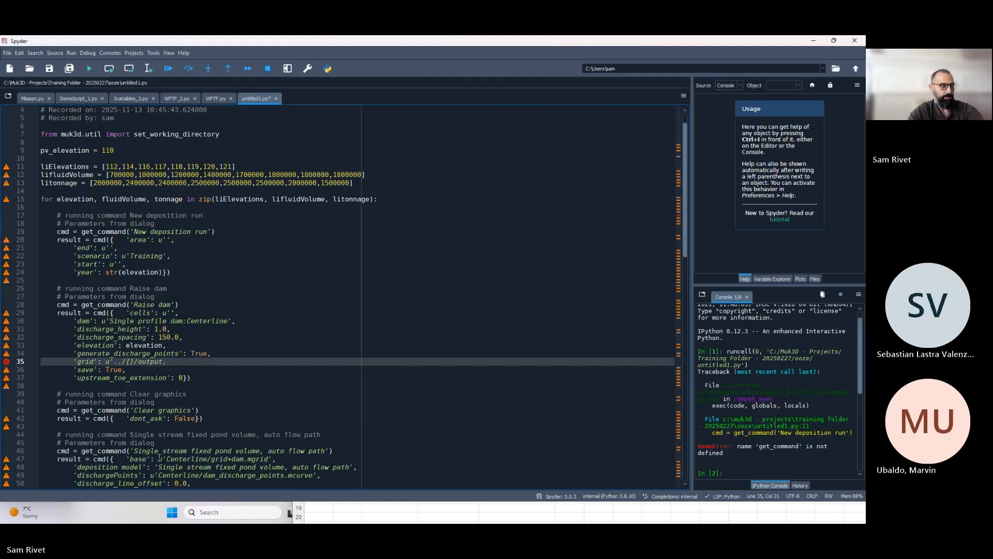
text(_grid)
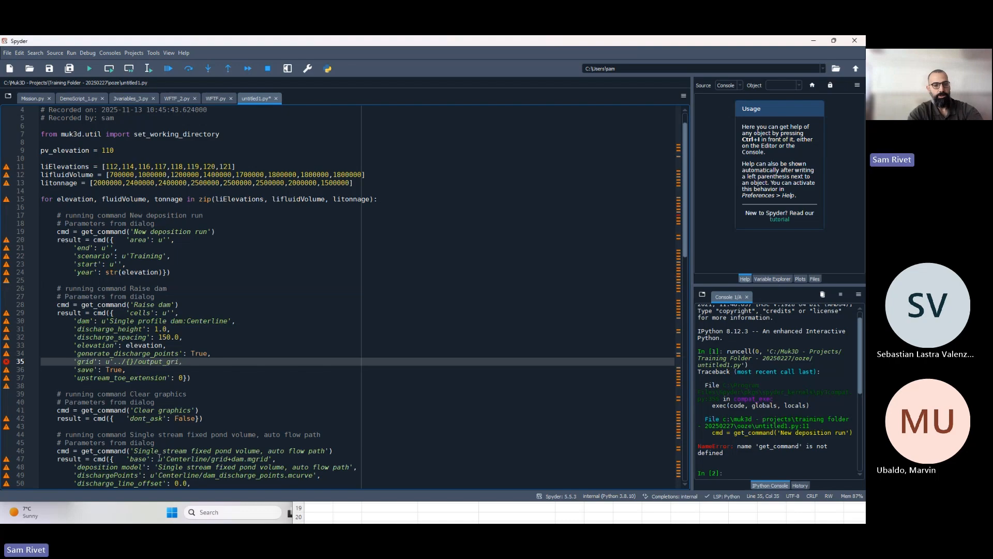
text(.)
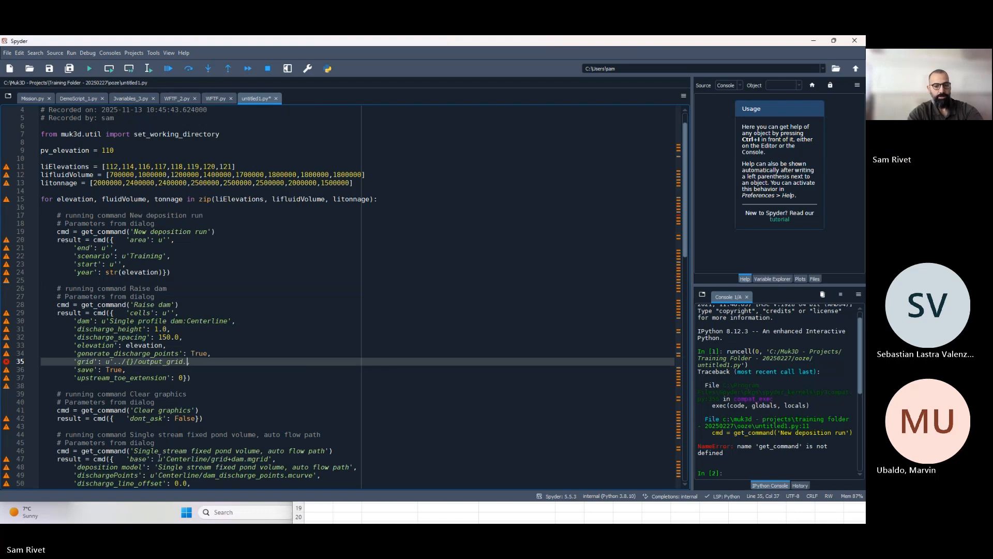
text(mgri)
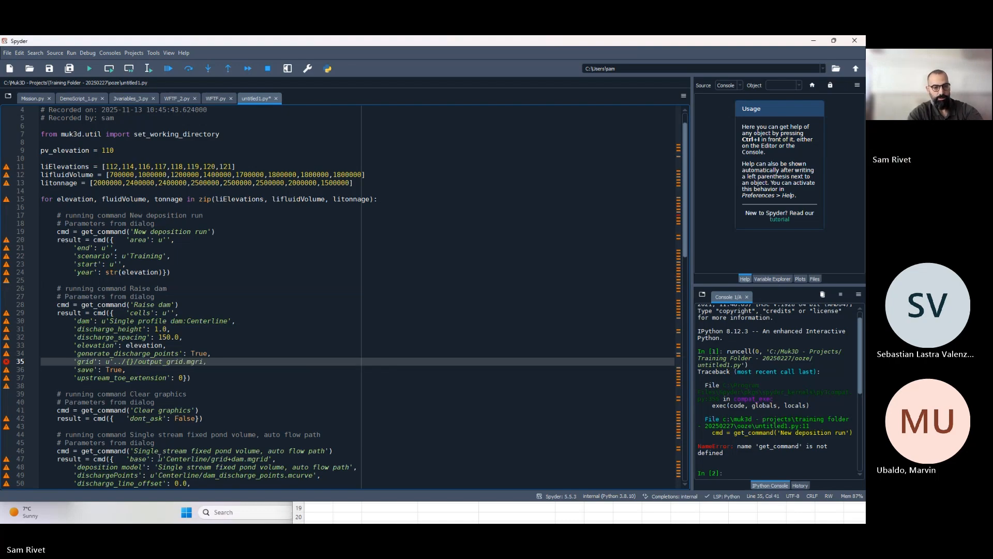
text(d)
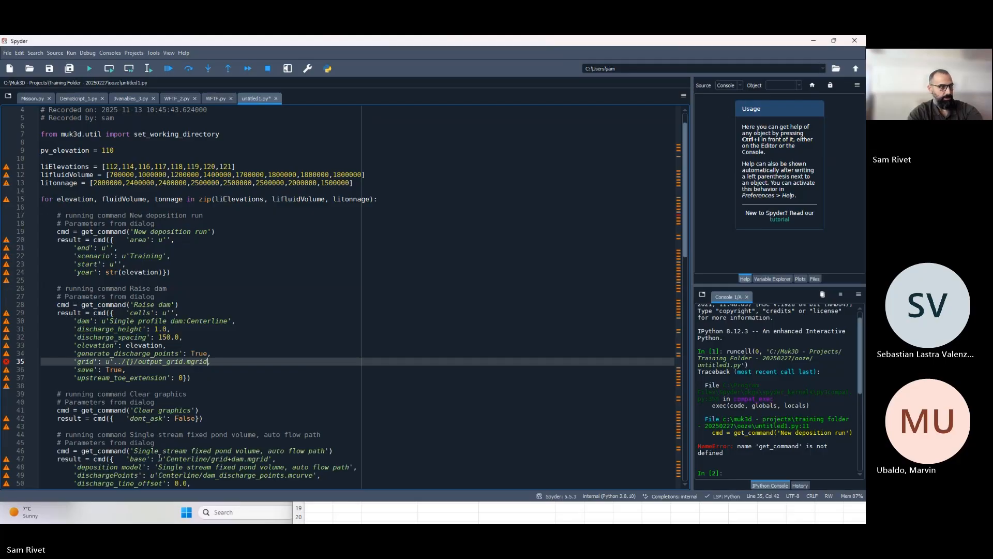
text(')
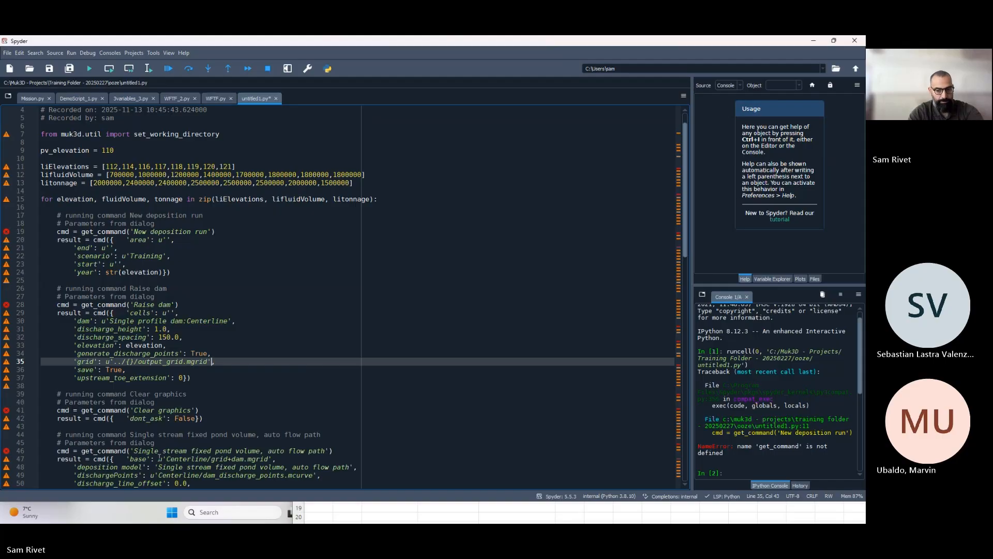
Append .format(pv_elevation) to the Raise dam grid path string to fill its folder placeholder.
key(Left)
key(Left)
key(Left)
key(Left)
key(Left)
key(Left)
key(Left)
key(Left)
key(Left)
key(Left)
key(Left)
key(Left)
key(Left)
key(Left)
key(Left)
key(Left)
key(Left)
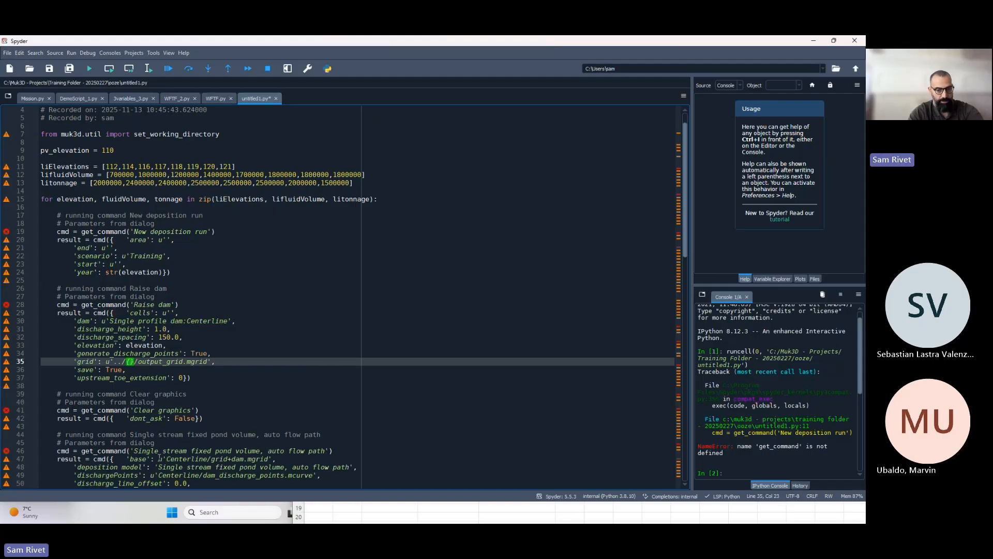
key(Right)
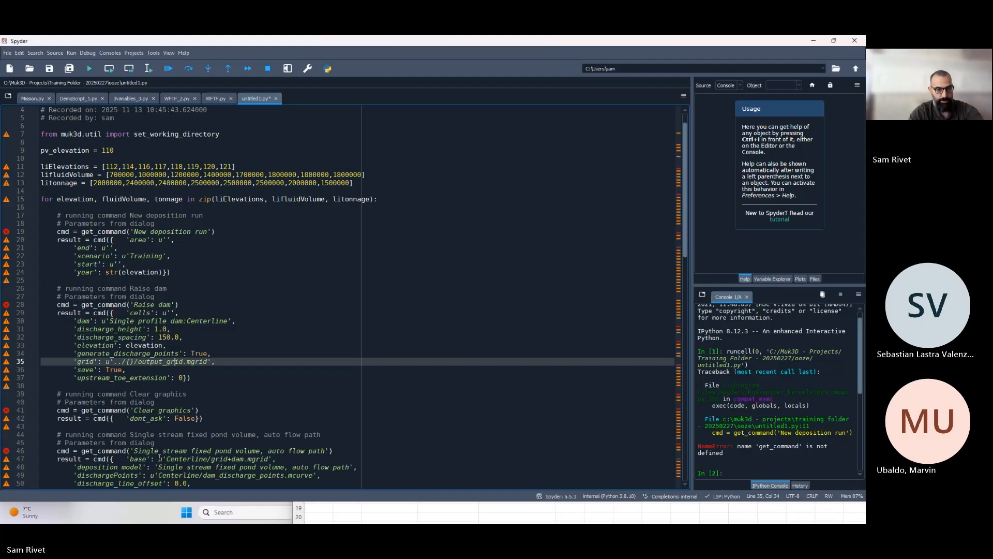
key(Left)
key(Left)
key(Left)
key(Left)
key(Left)
key(Left)
key(Left)
key(Left)
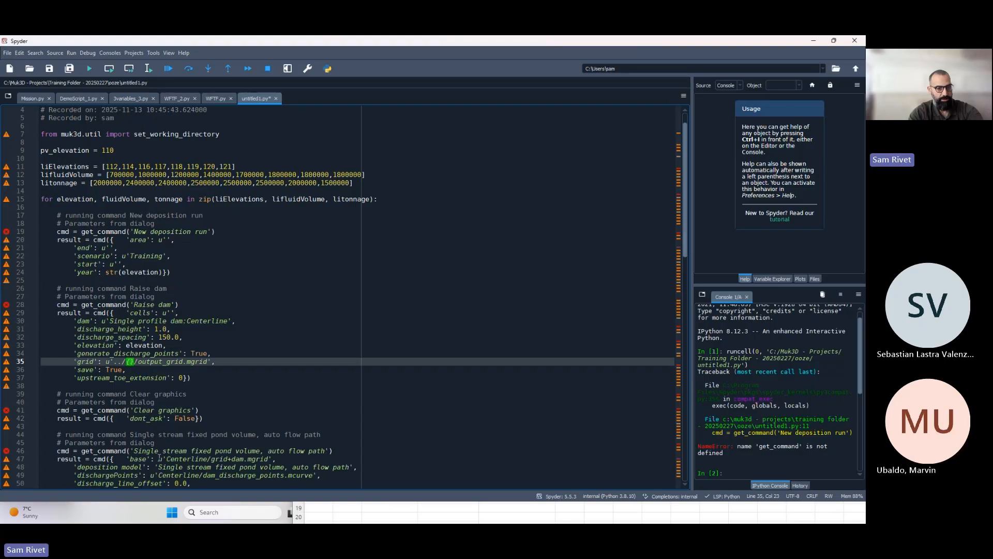
key(Right)
key(Right)
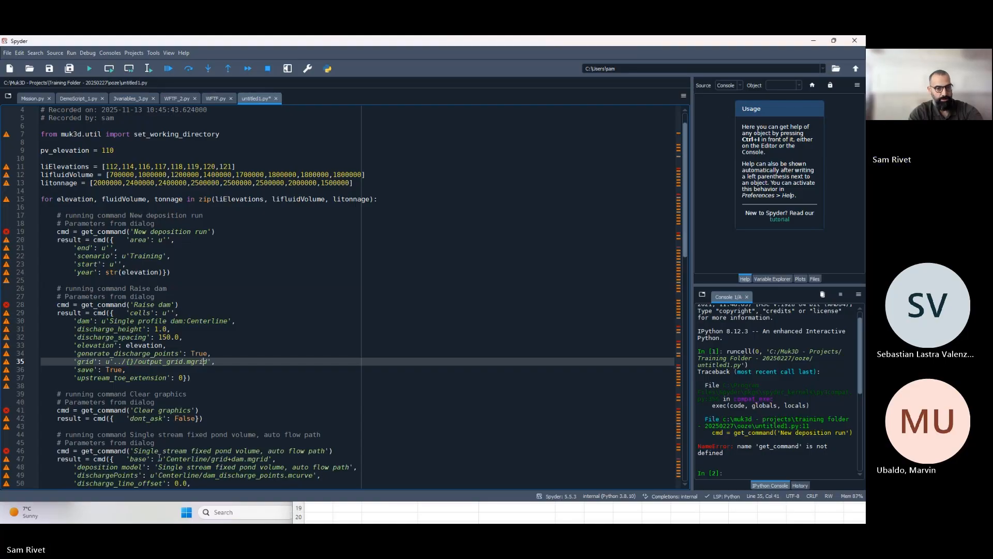
key(Right)
text(.fo)
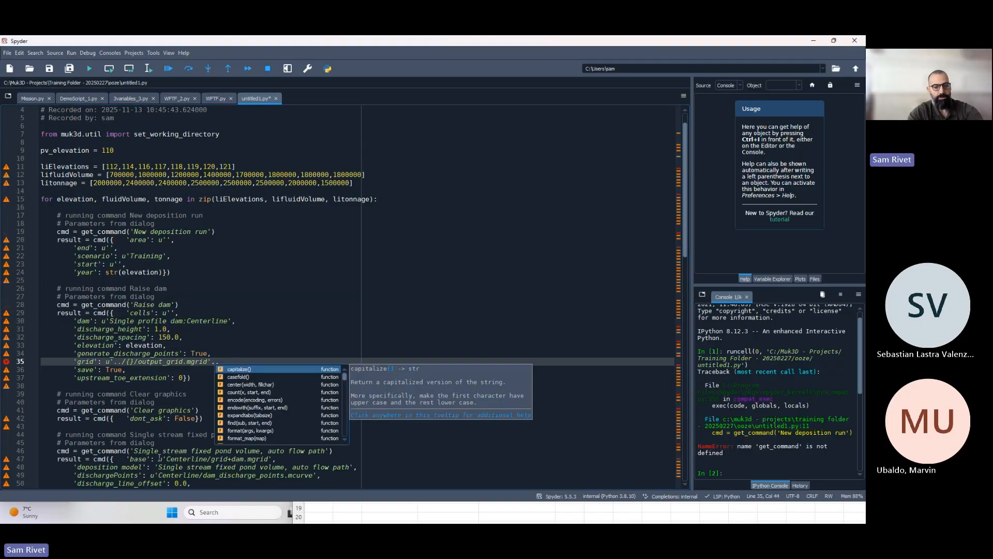
text(rmat)
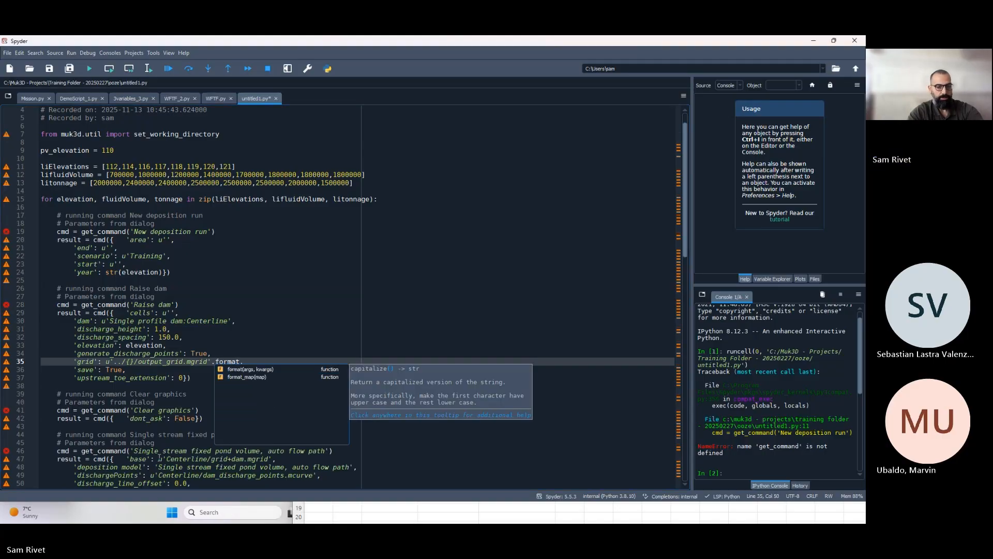
text((pv_ele)
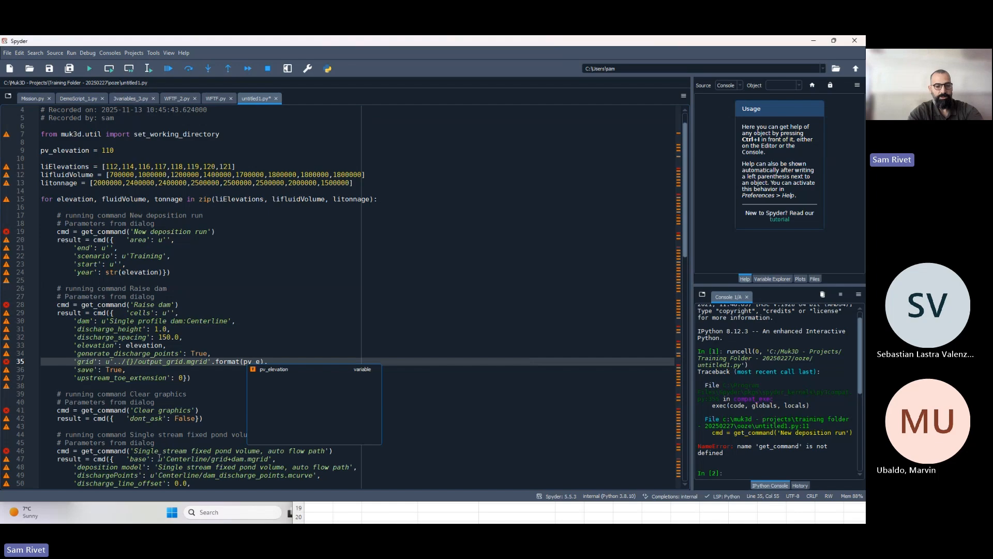
text(vation)
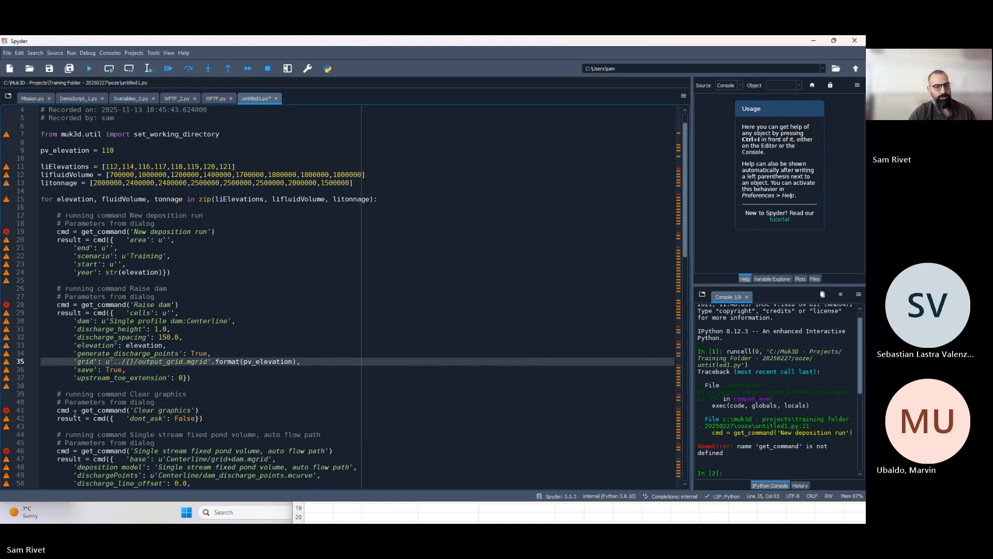
click(128, 362)
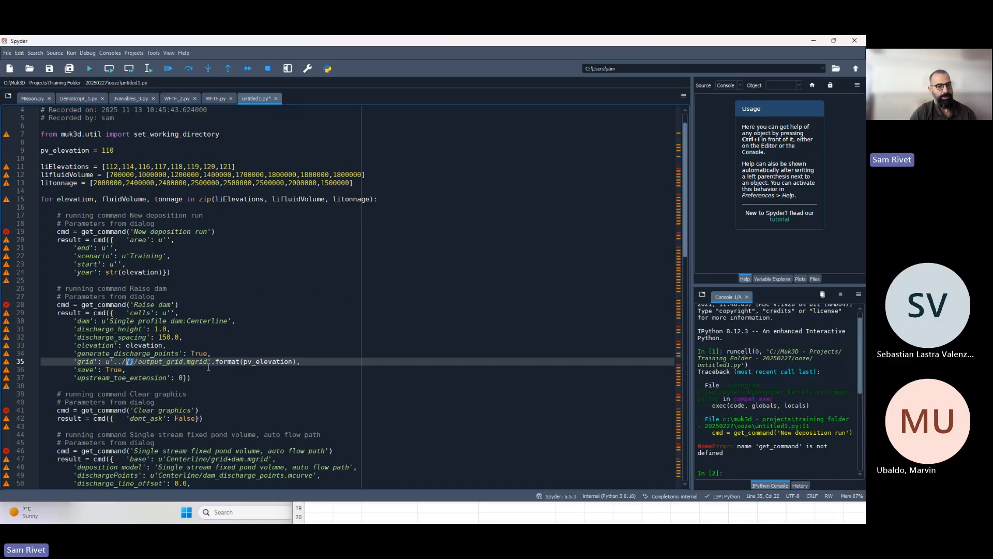
Examine the folder placeholder, output grid file name and format call in the Raise dam grid path.
drag(216, 361, 292, 360)
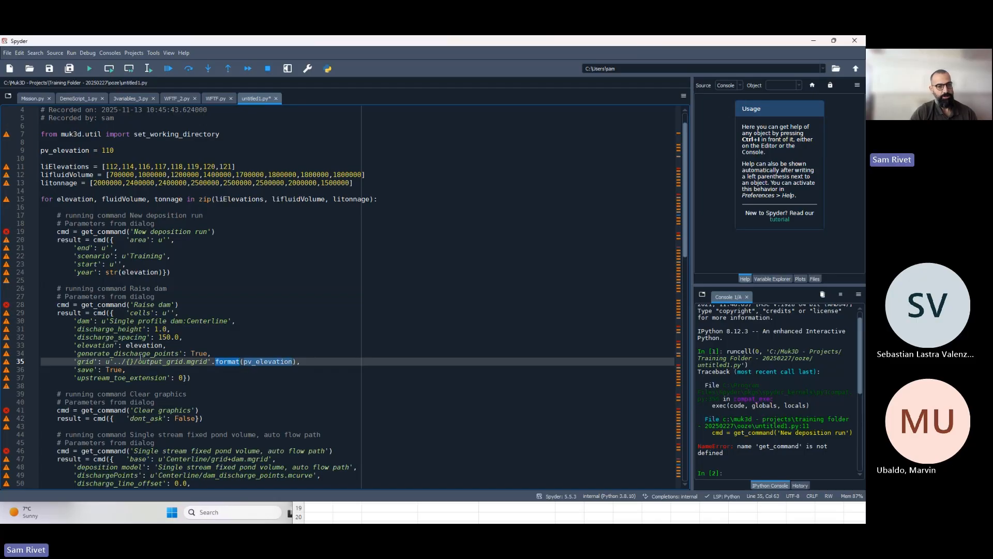
click(131, 361)
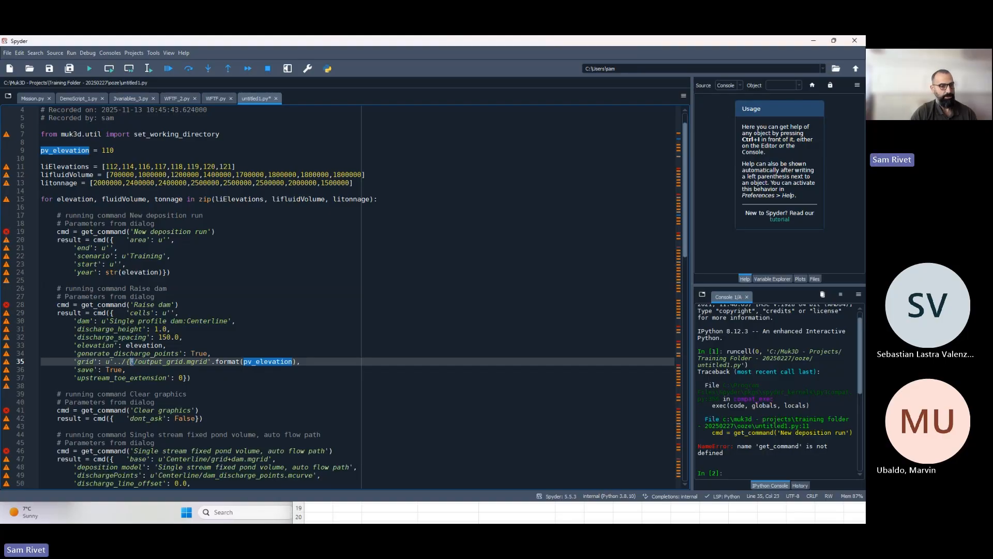
text(})
key(Down)
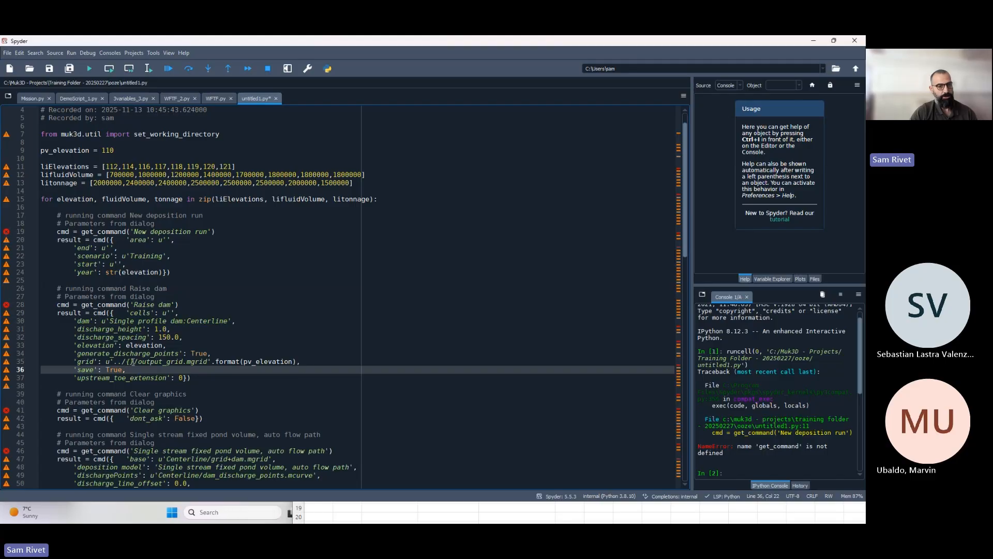
drag(139, 361, 188, 361)
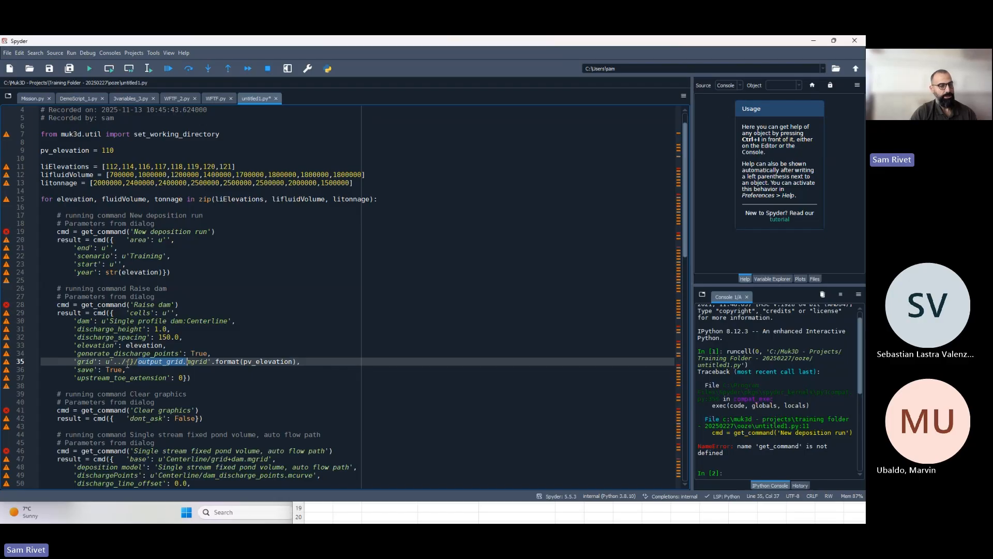
click(169, 362)
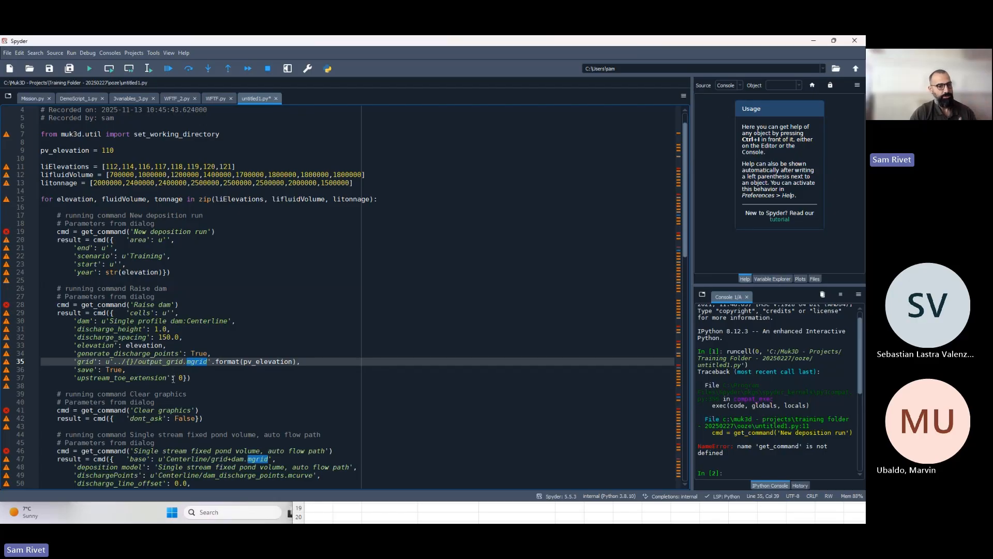
click(204, 385)
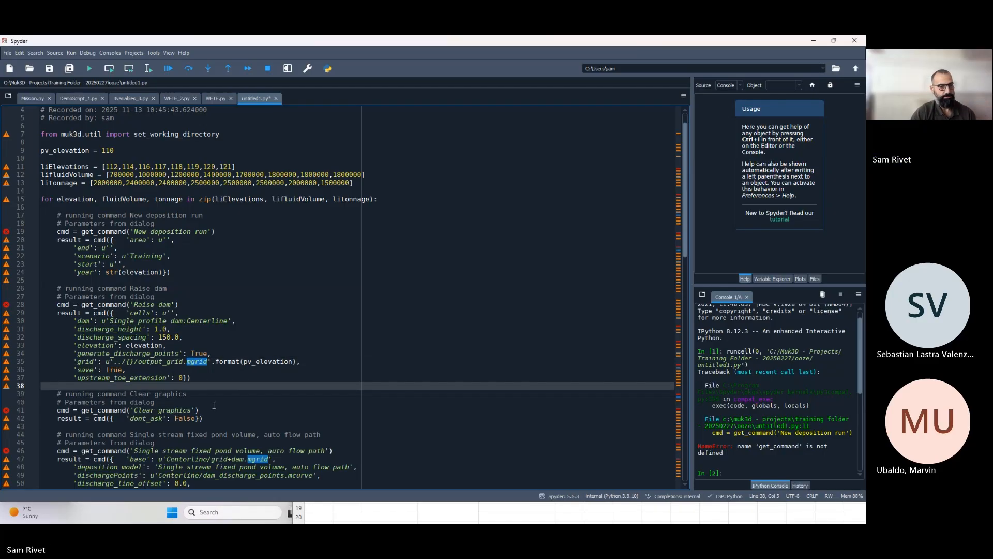
Insert three blank lines between the Raise dam command and the Clear graphics command that follows it.
scroll(214, 405, down, 1)
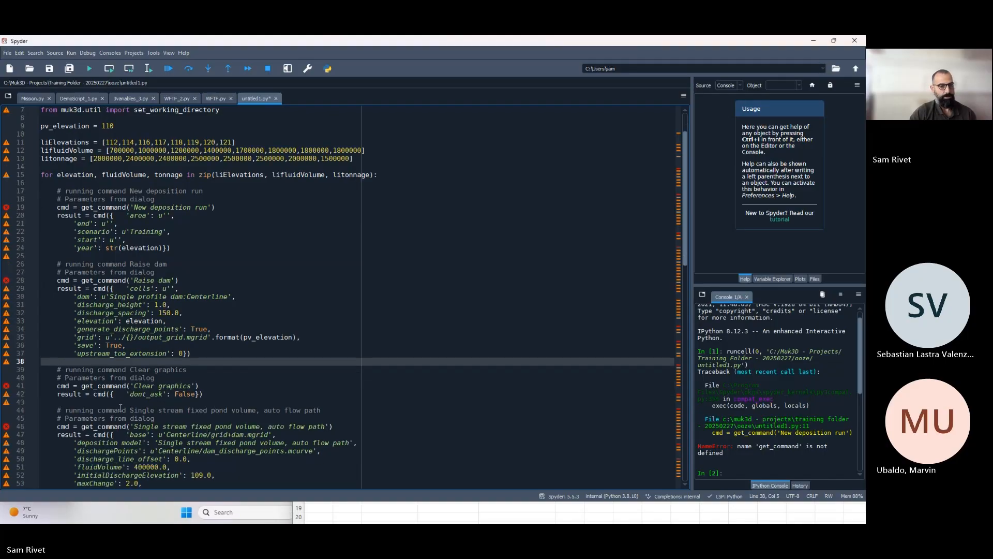
key(ctrl+Return)
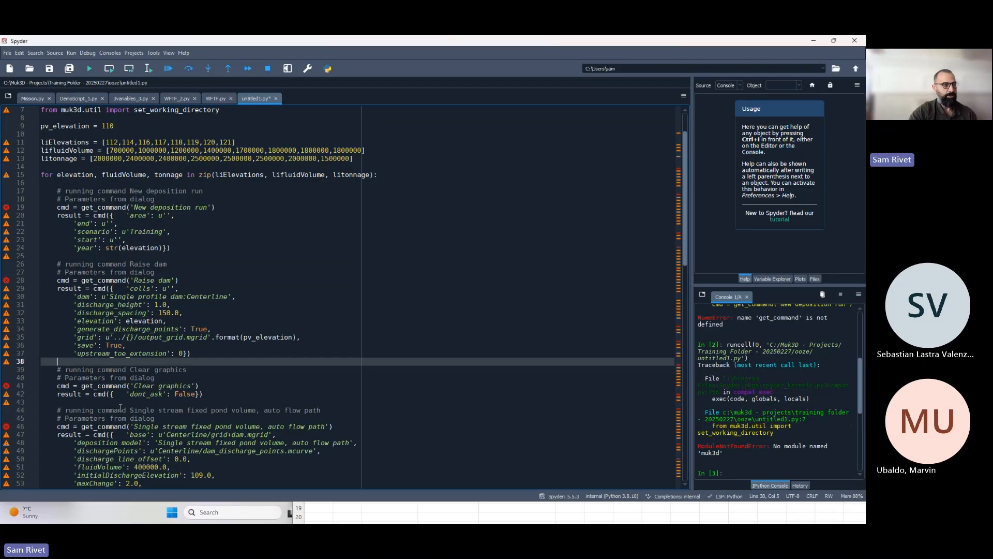
key(Return)
key(Return)
key(Return)
key(Up)
key(Up)
key(Down)
key(Up)
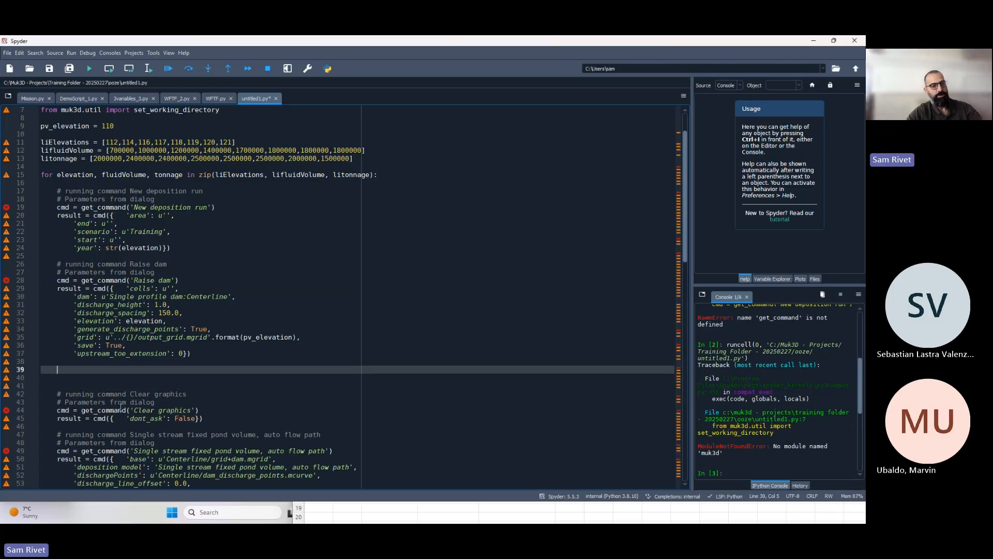
Store the Raise dam fill volume in a variable by adding dam_fill_volume = result['fill_volume'] below the command.
text(dam)
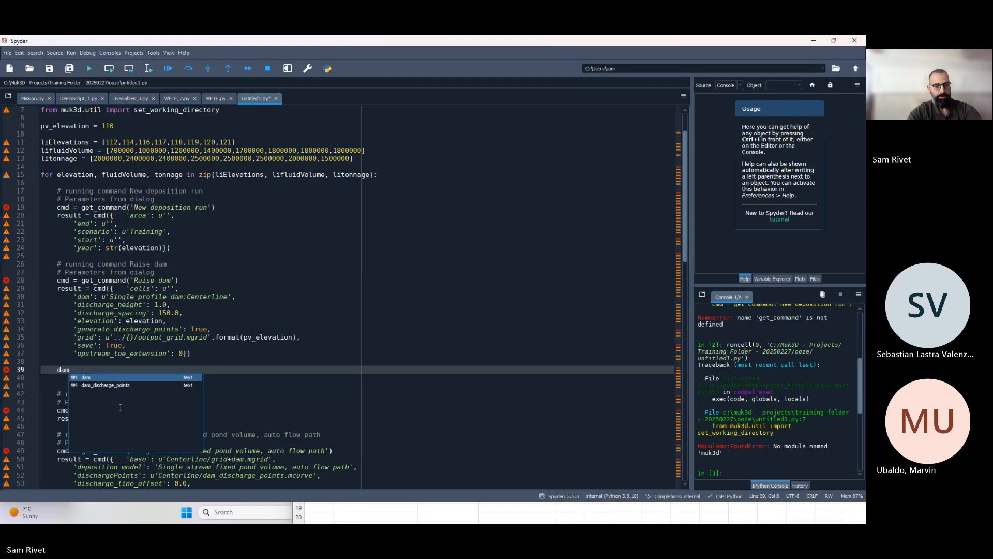
text(_fill)
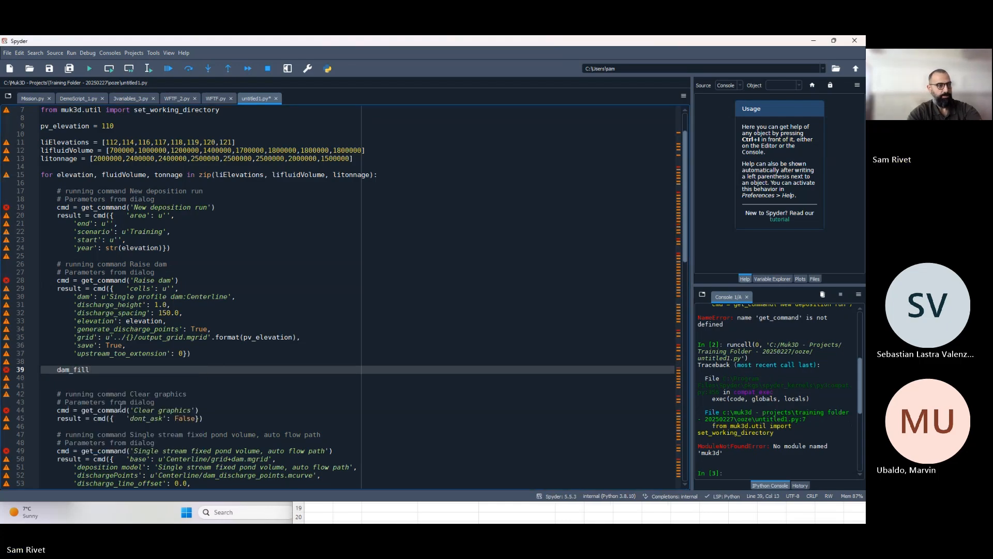
text(_volume)
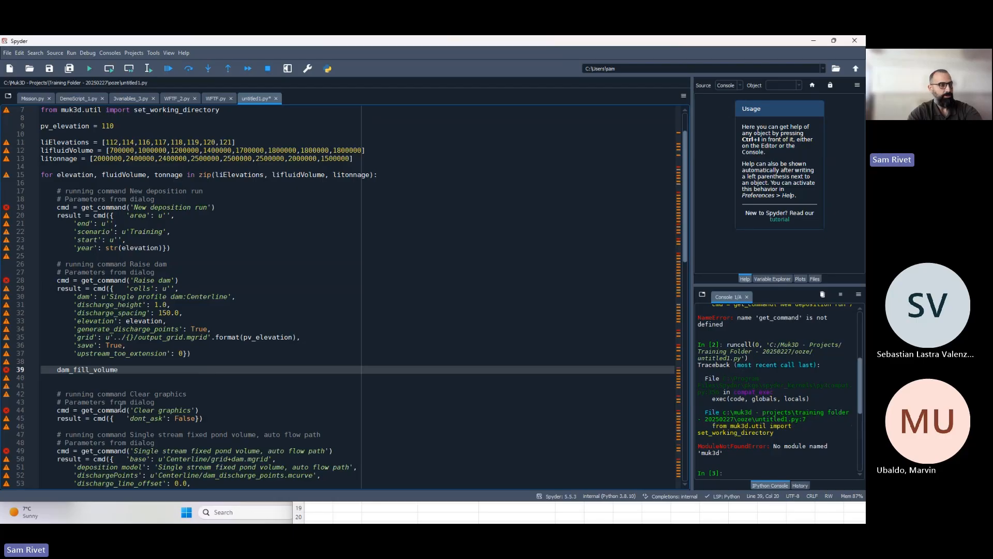
text( = resul)
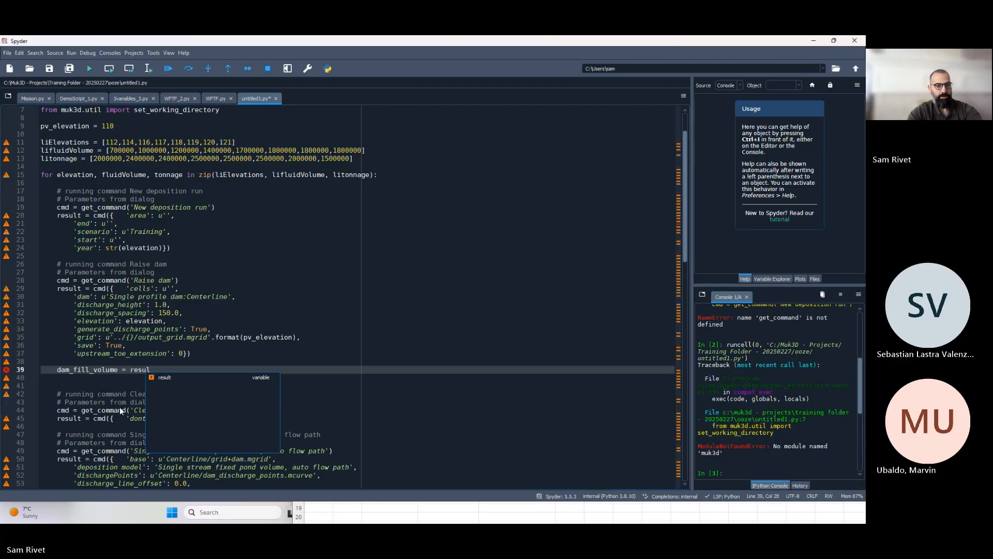
text(t[)
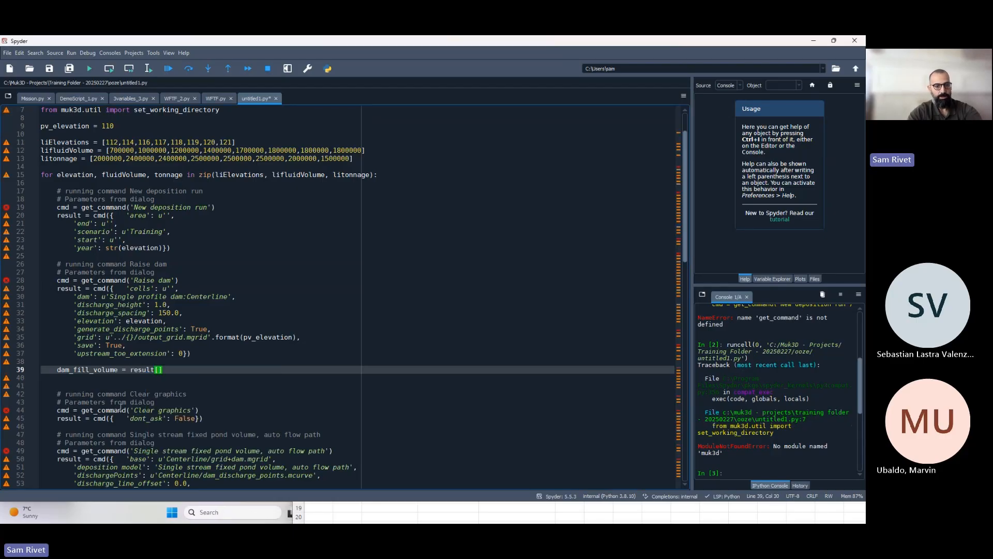
text('fi)
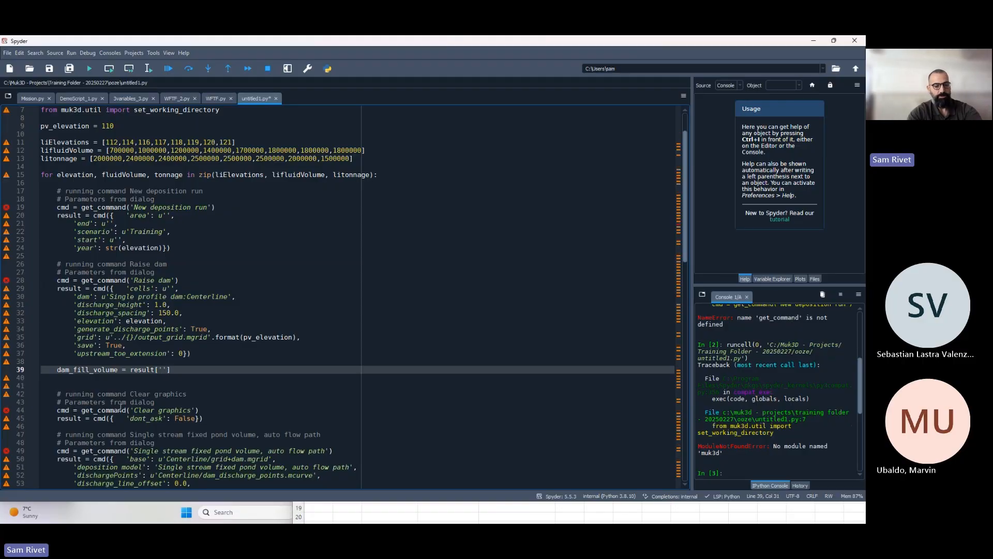
text(ll_volume)
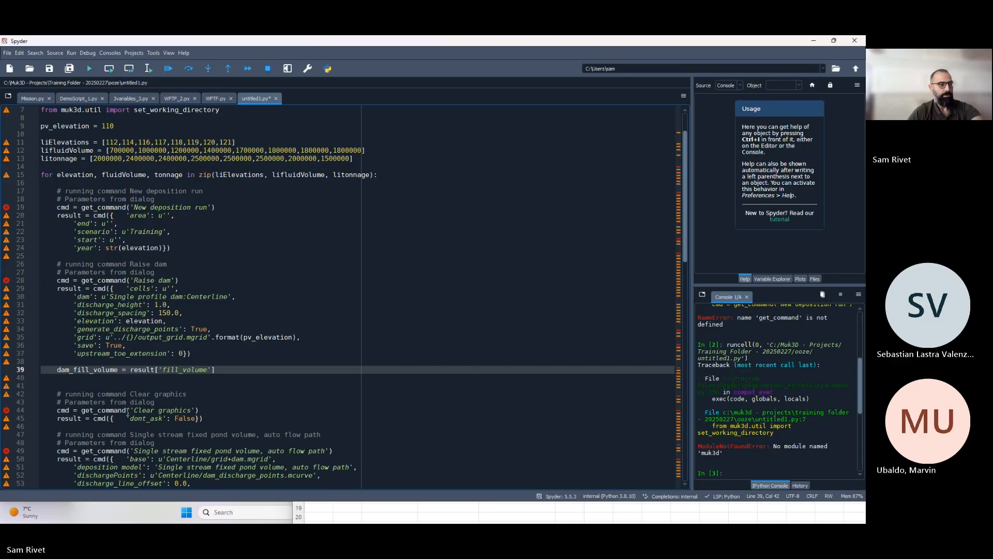
Examine the base grid path and its Centerline folder in the Single stream fixed pond volume command.
scroll(194, 345, down, 3)
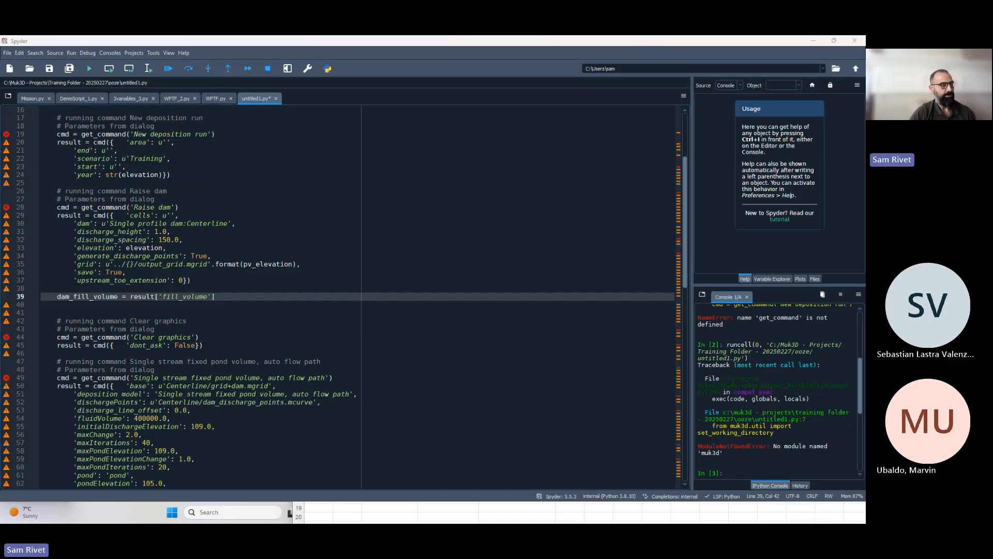
scroll(250, 331, down, 4)
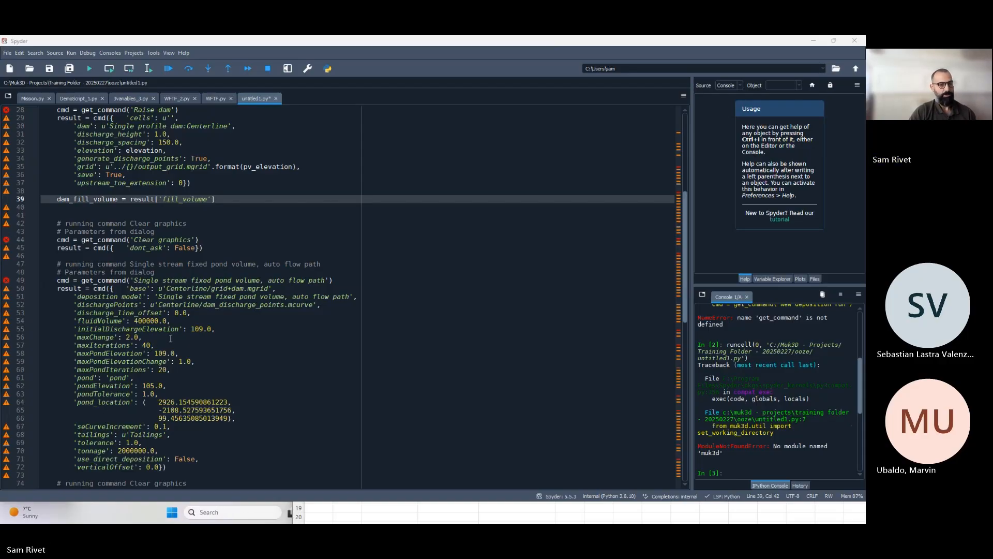
scroll(171, 339, down, 1)
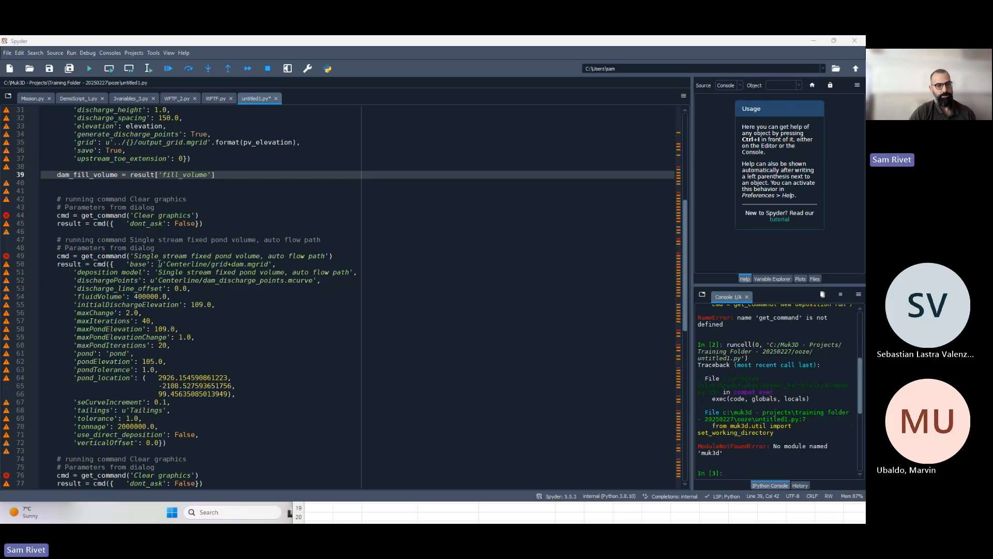
drag(158, 263, 273, 264)
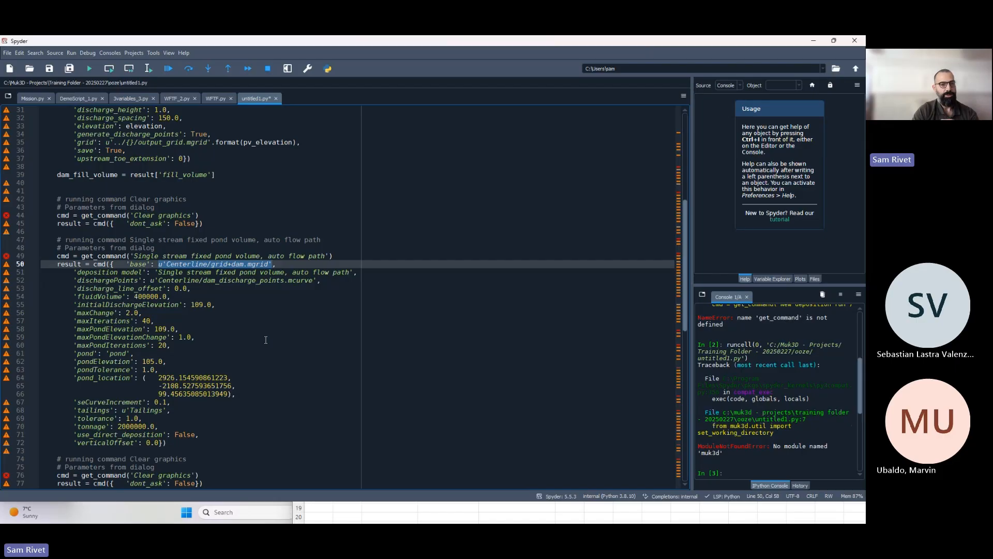
double_click(186, 265)
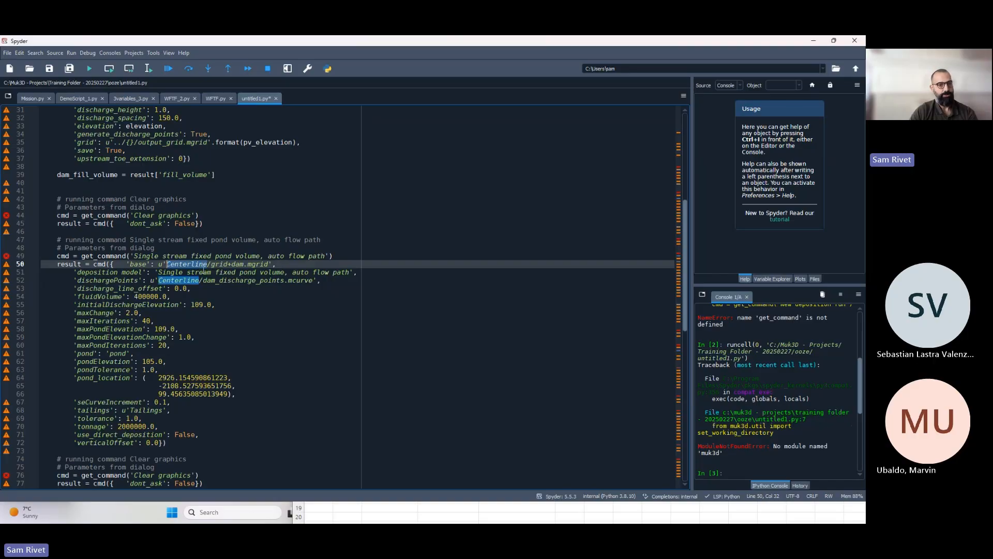
click(205, 263)
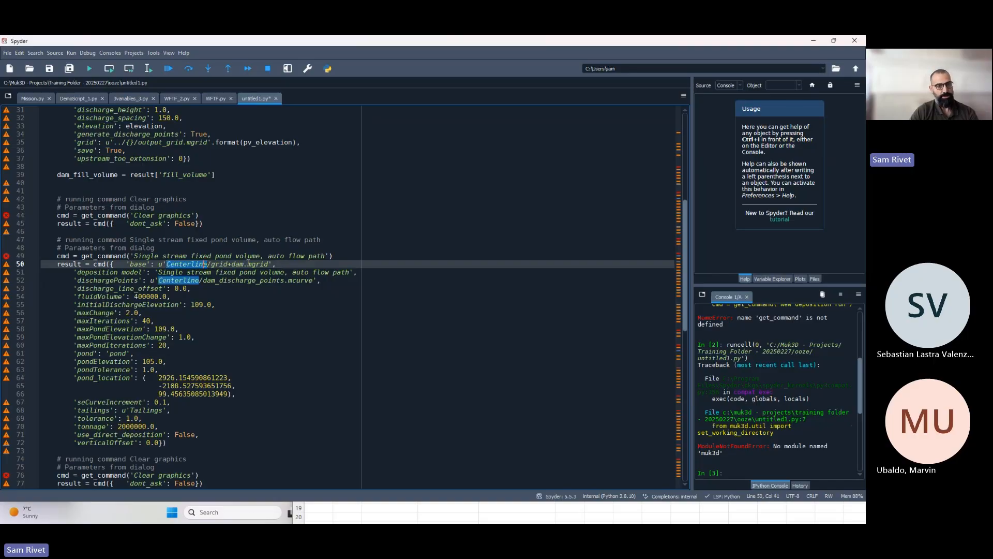
click(210, 264)
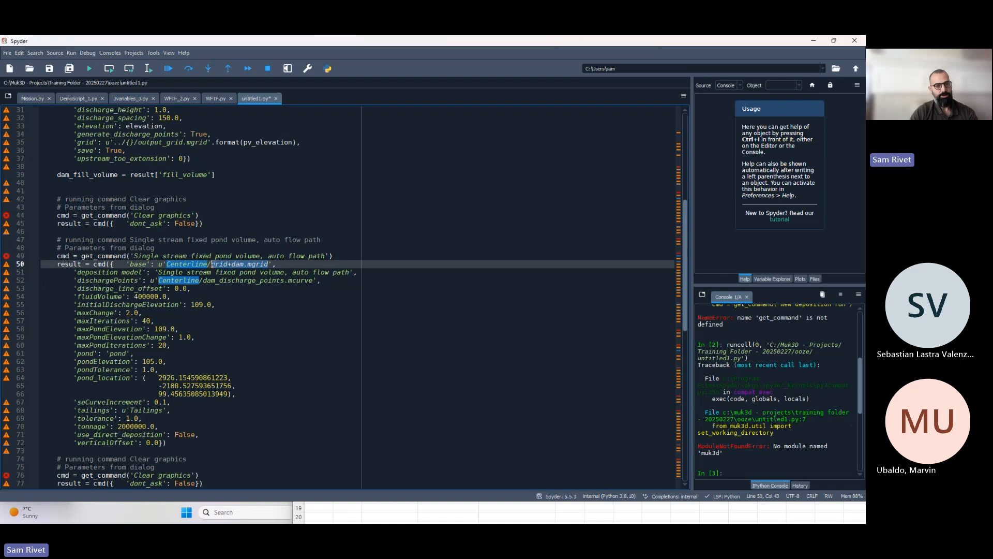
click(223, 280)
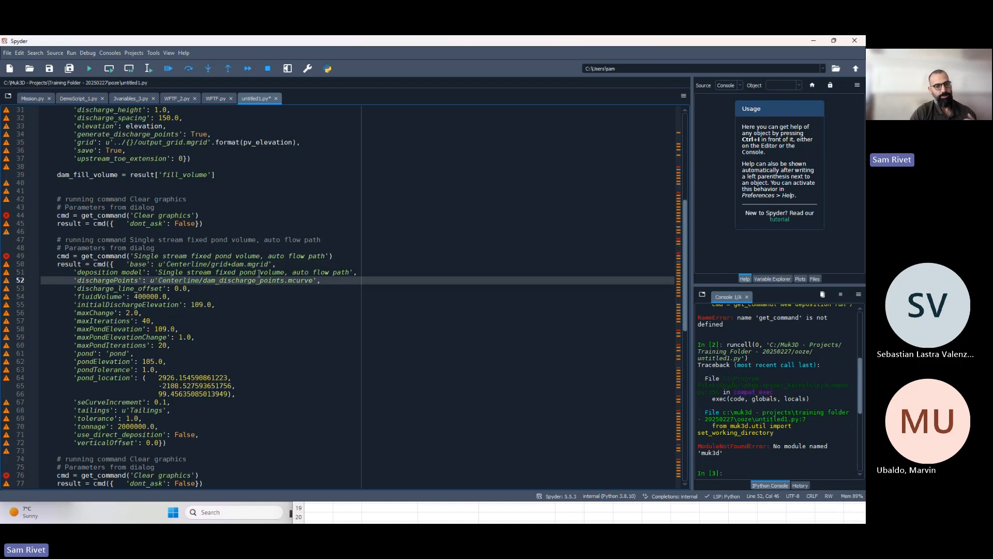
Review the base grid and discharge points file paths in the deposition command against the New deposition run's year value.
drag(252, 263, 212, 267)
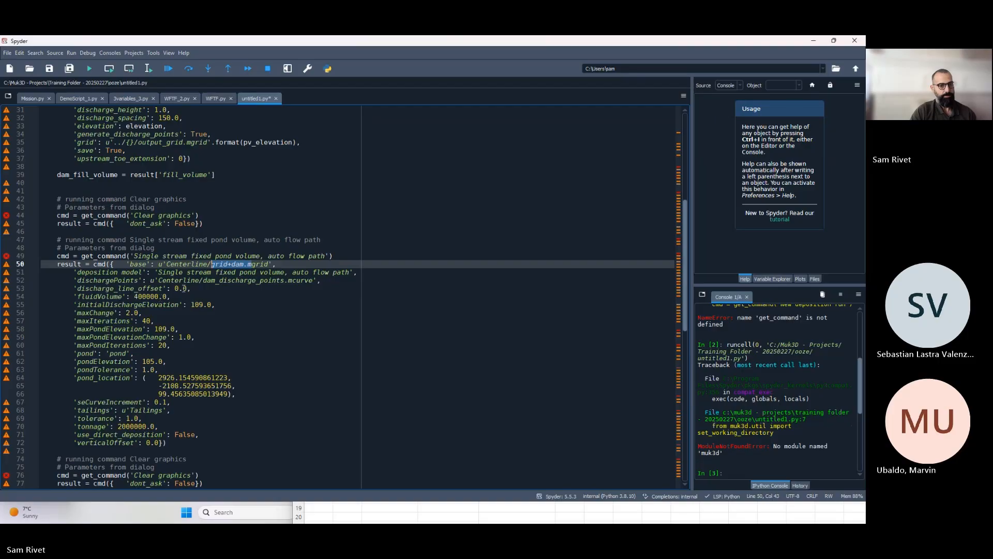
click(171, 288)
click(283, 273)
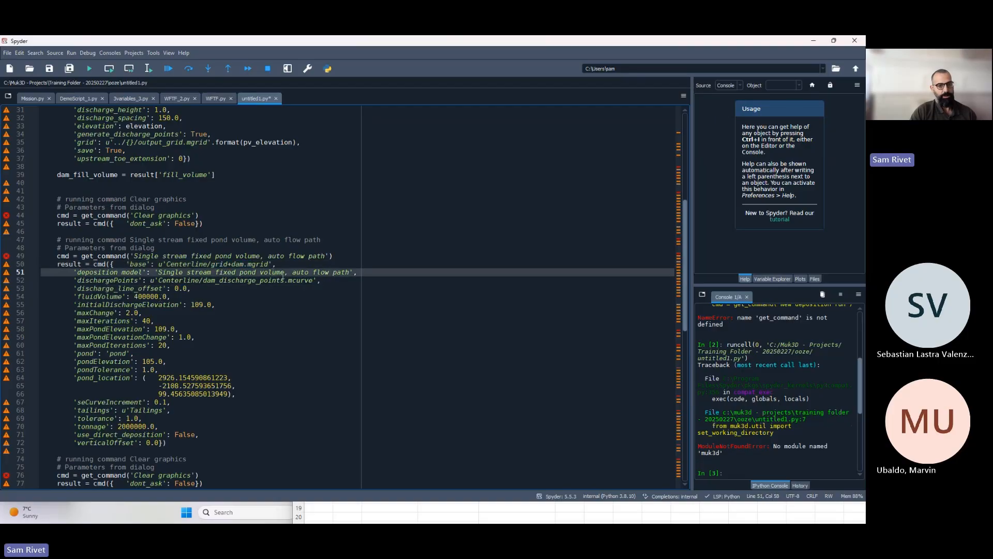
drag(313, 280, 201, 280)
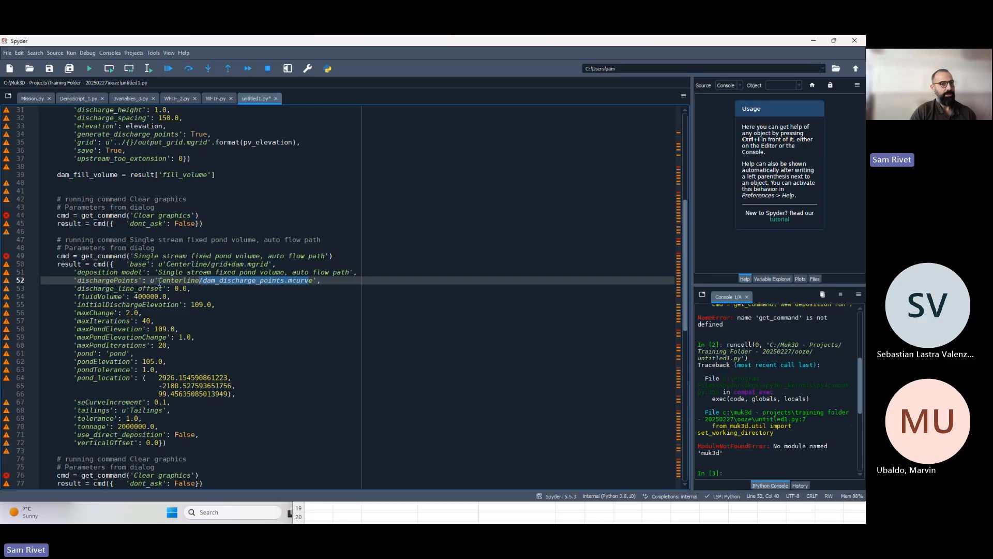
click(203, 279)
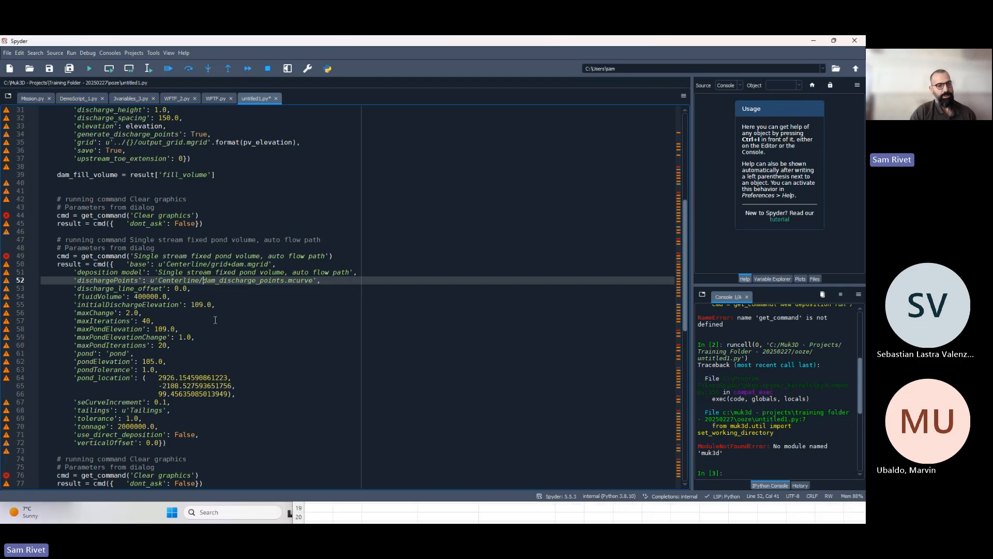
drag(246, 265, 168, 263)
click(209, 264)
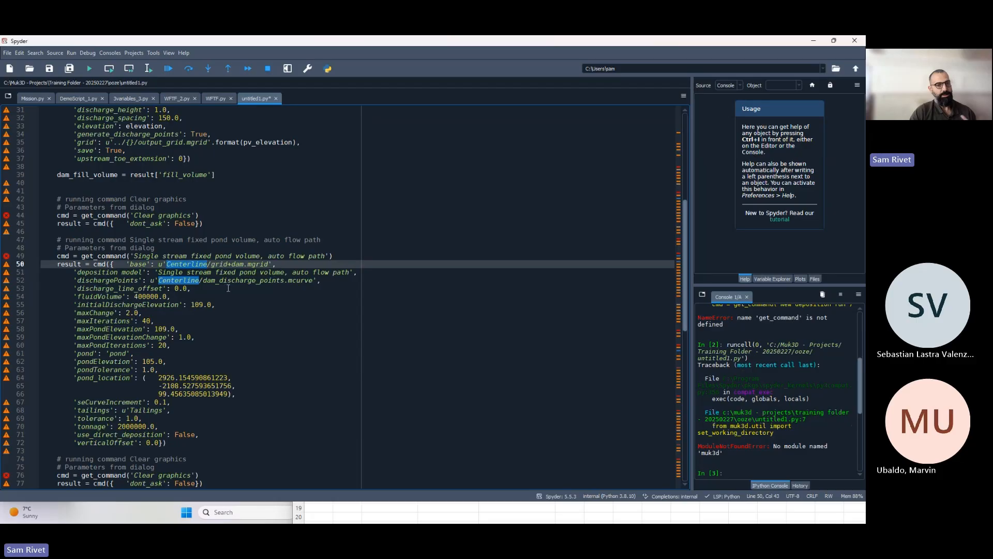
key(Right)
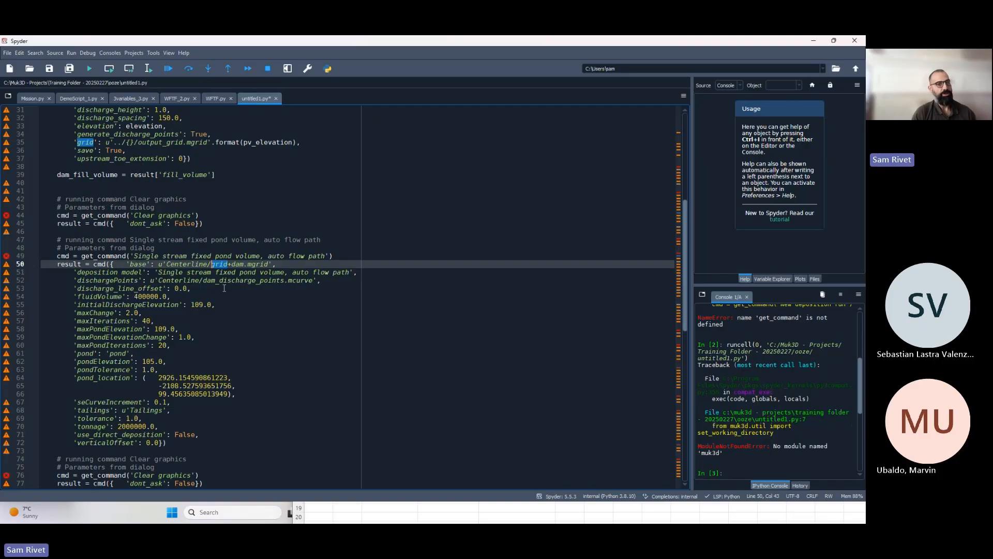
scroll(203, 328, up, 10)
drag(171, 298, 106, 298)
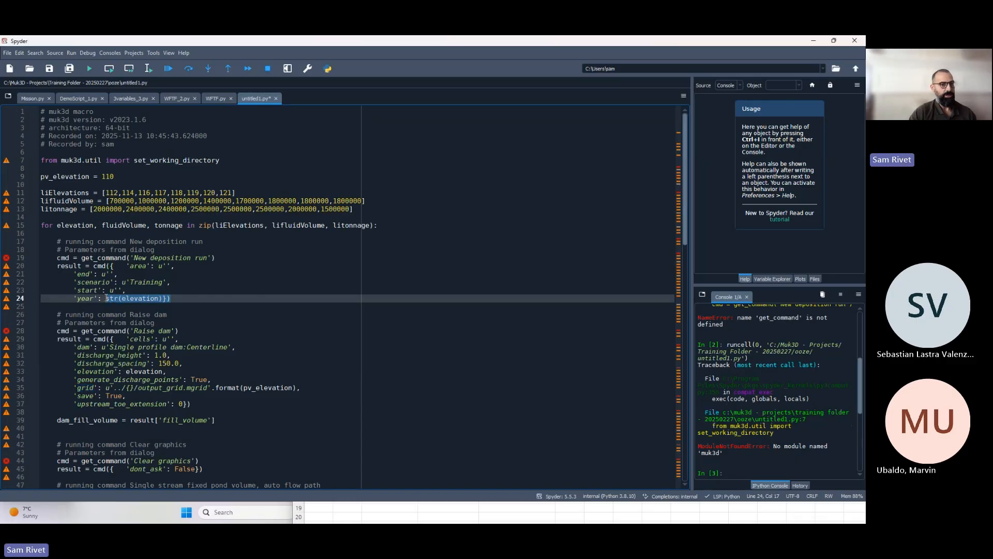
scroll(102, 185, down, 10)
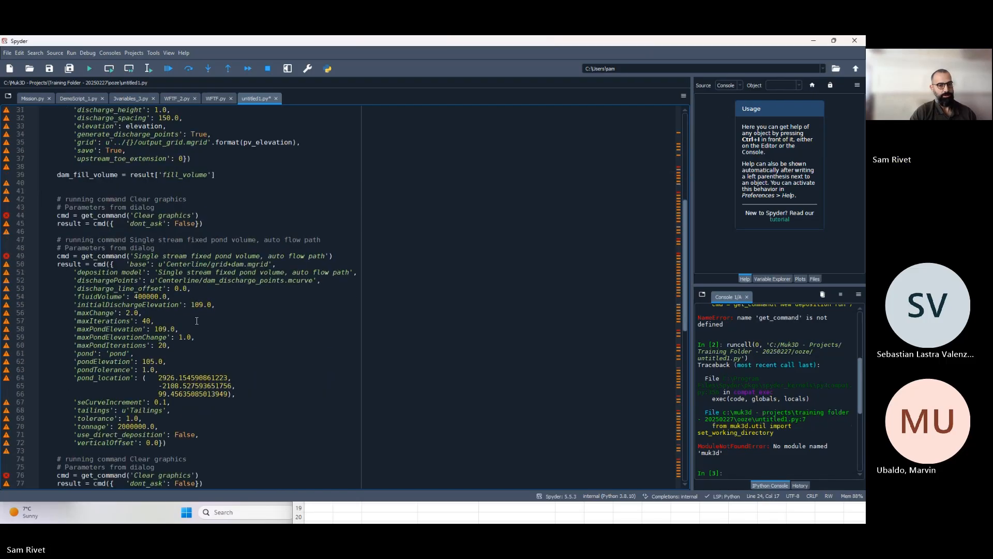
Set fluidVolume in the Single stream fixed pond volume command to the loop variable fluidVolume.
click(191, 312)
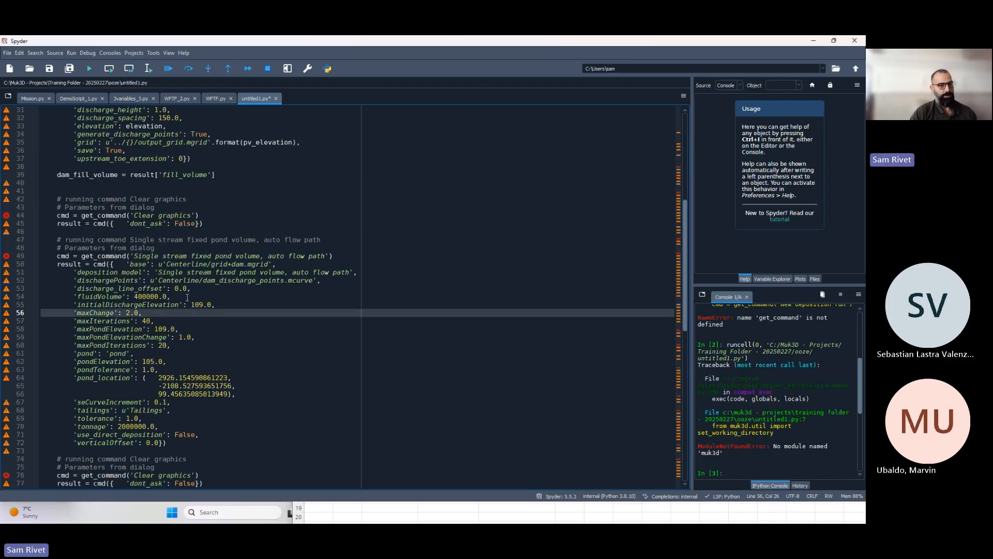
drag(188, 288, 167, 289)
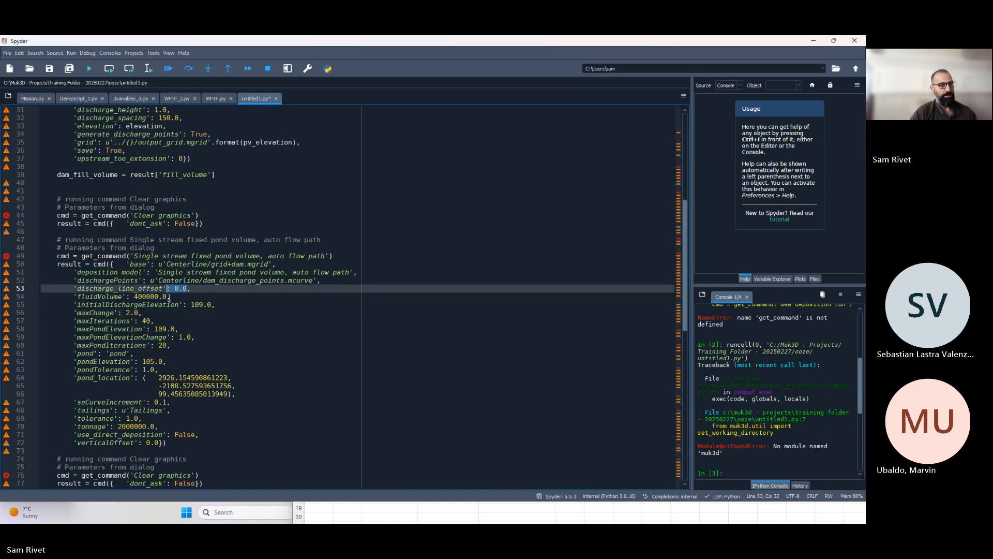
key(Down)
drag(166, 297, 133, 295)
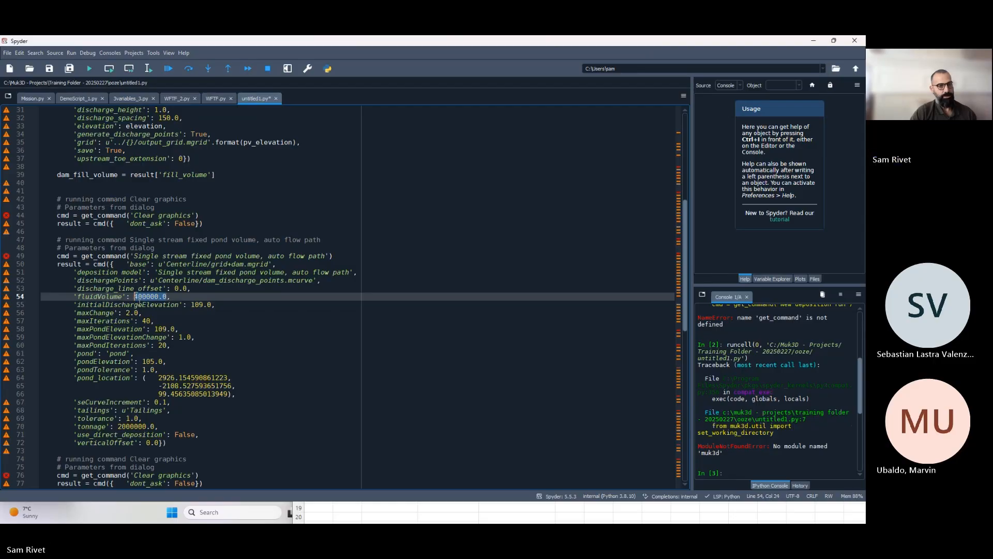
scroll(151, 327, up, 10)
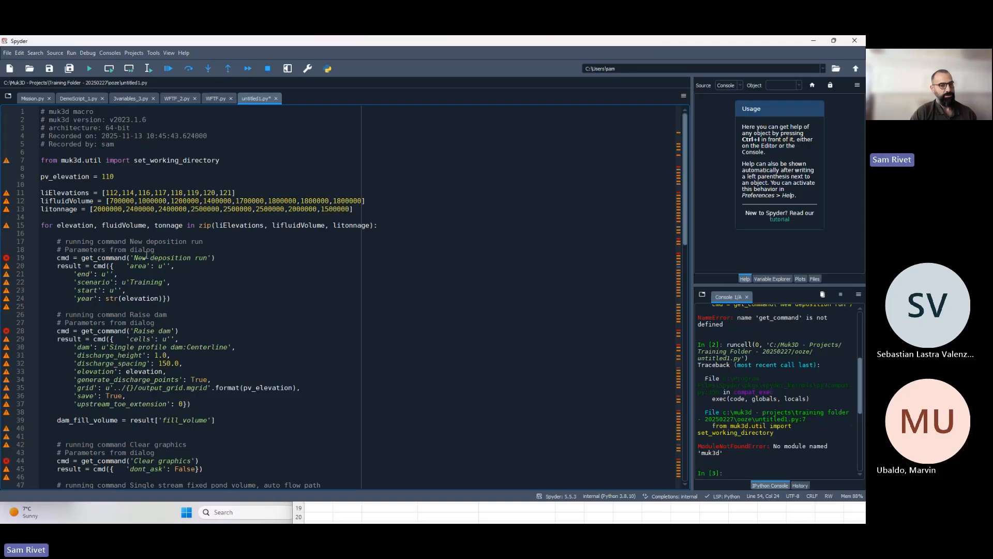
scroll(156, 336, down, 7)
text(fluidVo)
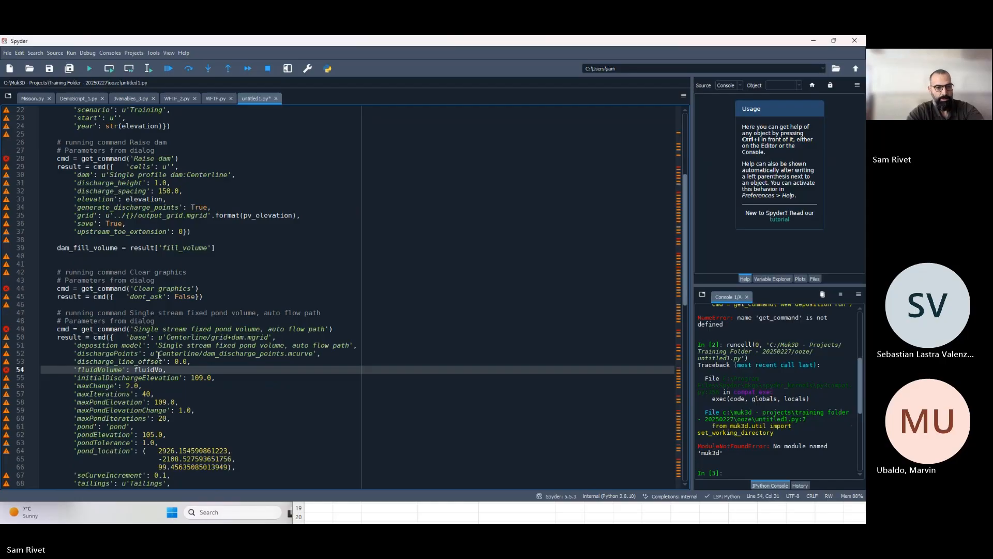
text(lume)
Set initialDischargeElevation in the Single stream fixed pond volume command to elevation-1.
scroll(176, 353, up, 4)
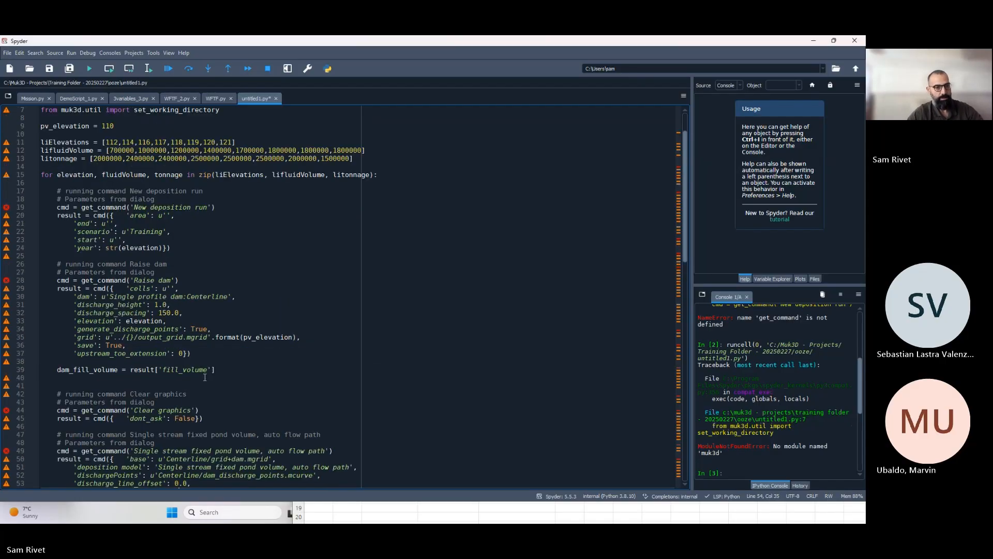
scroll(196, 353, down, 4)
click(190, 378)
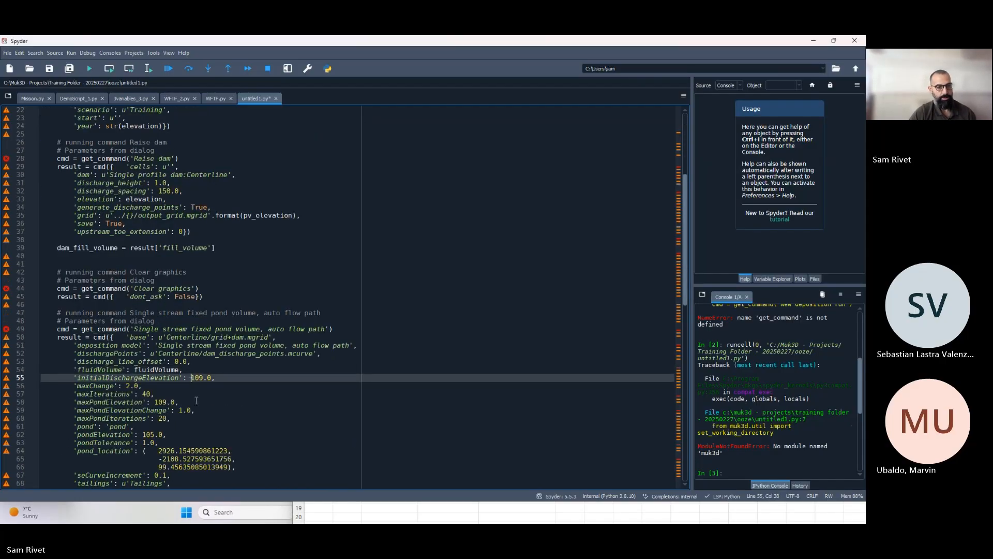
scroll(151, 354, down, 2)
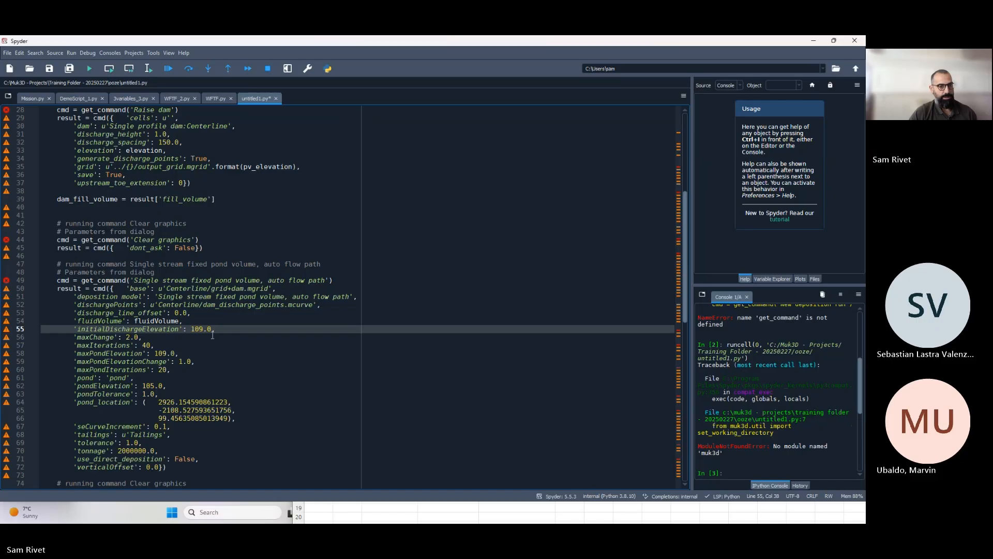
drag(213, 329, 191, 329)
text(elevation)
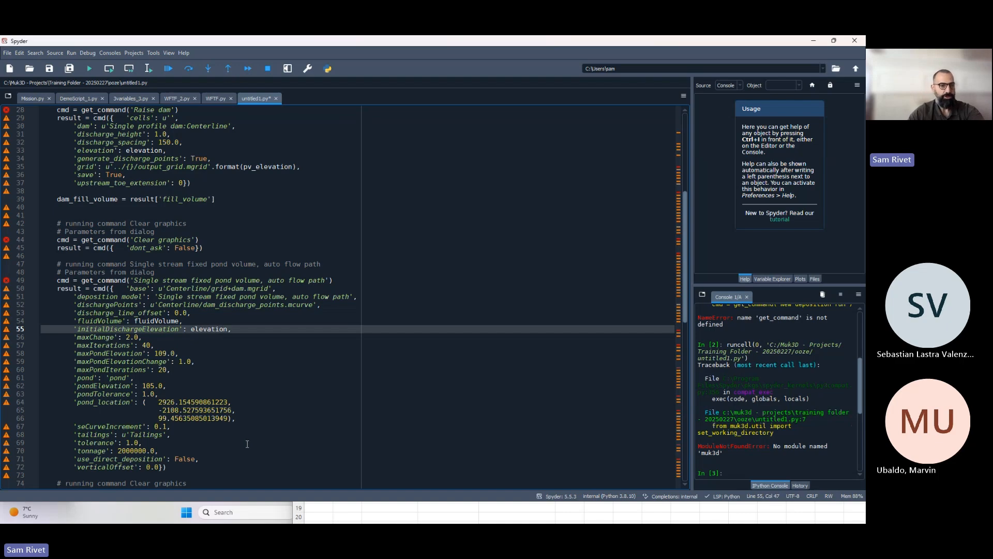
scroll(247, 444, up, 9)
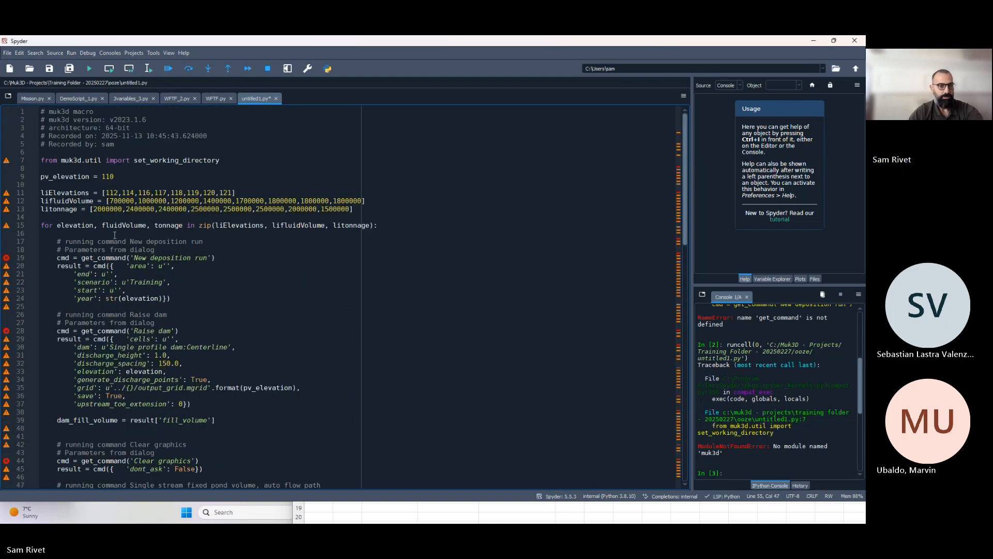
scroll(197, 377, down, 8)
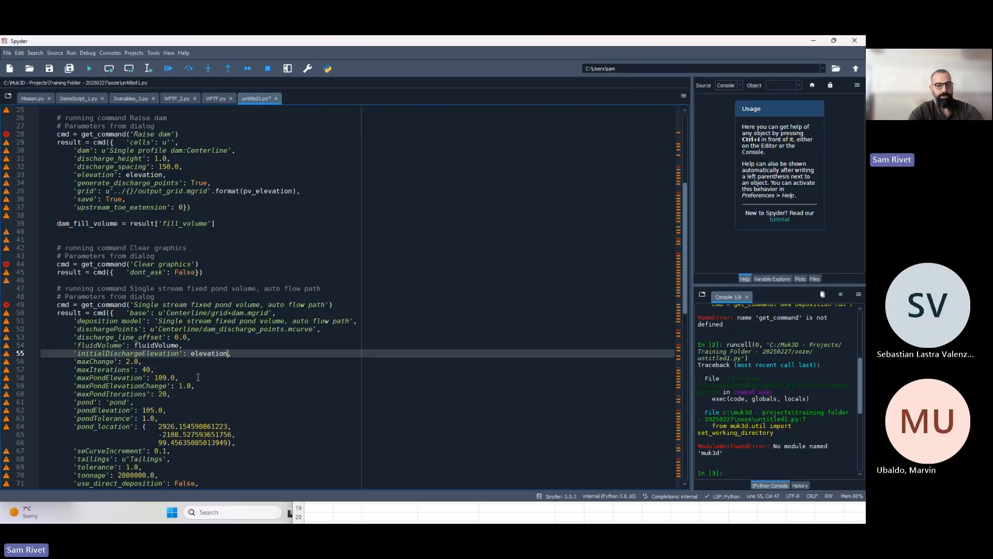
text(-1)
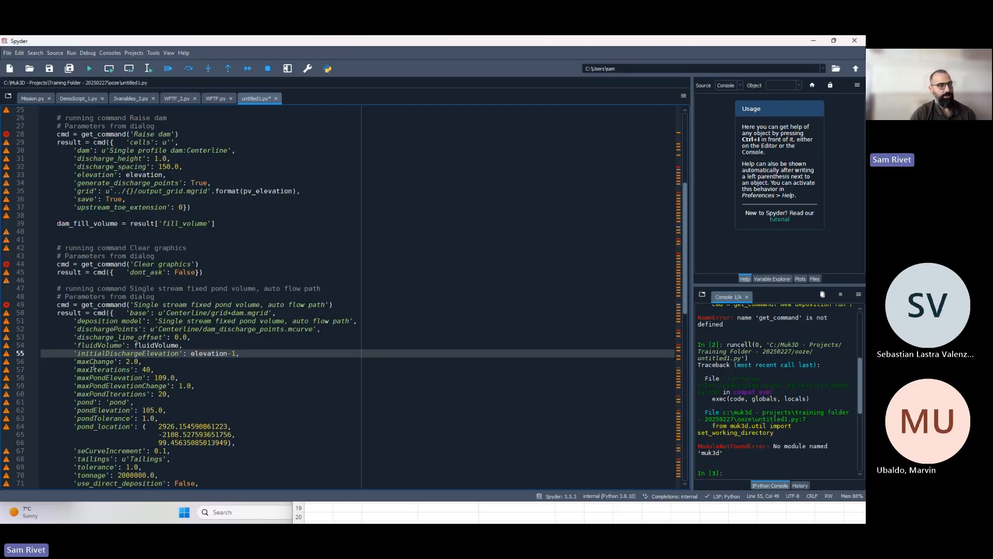
Set maxPondElevation in the deposition command to elevation - 1.
drag(148, 361, 63, 363)
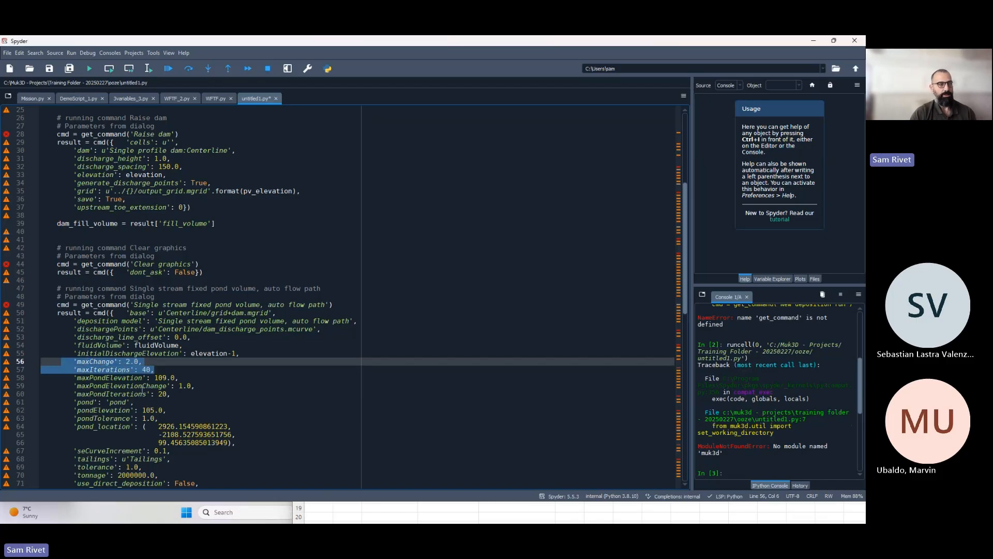
click(174, 379)
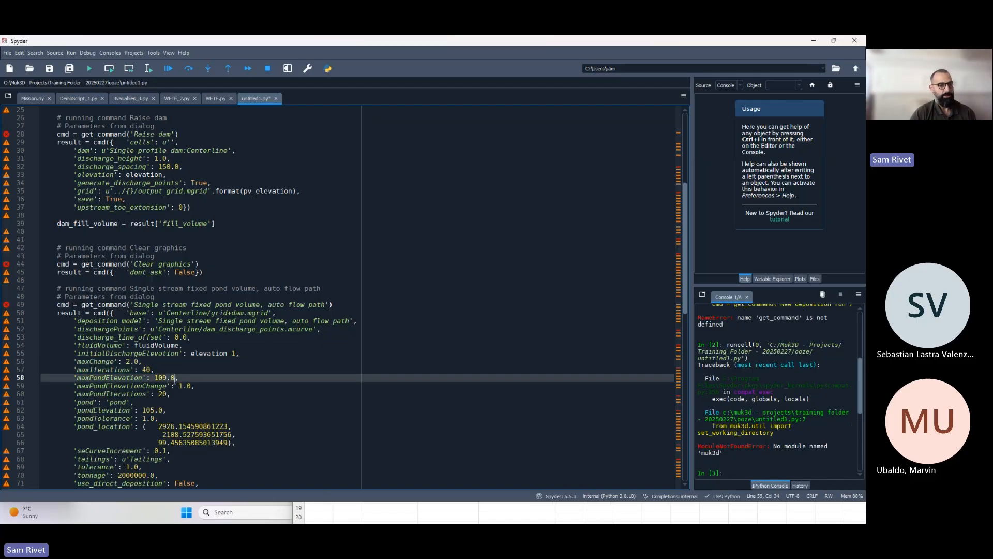
drag(175, 378, 154, 378)
text(elevation )
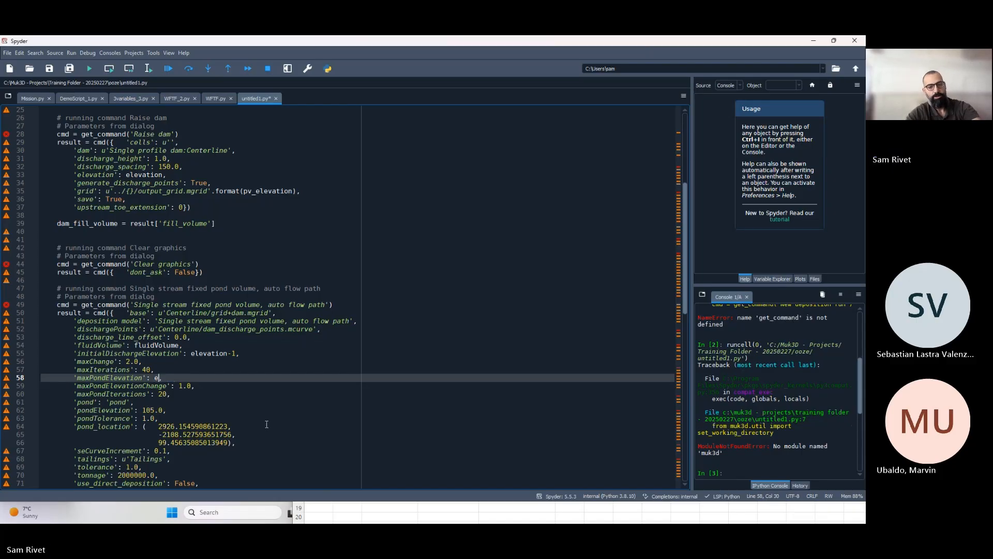
text(- 1)
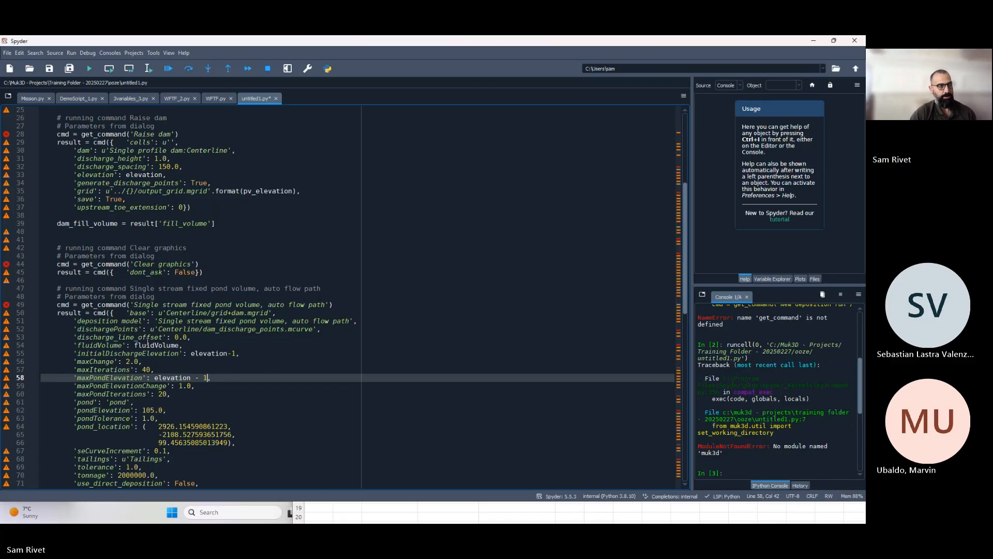
Set pondElevation in the deposition command to elevation - 5.
scroll(147, 341, down, 2)
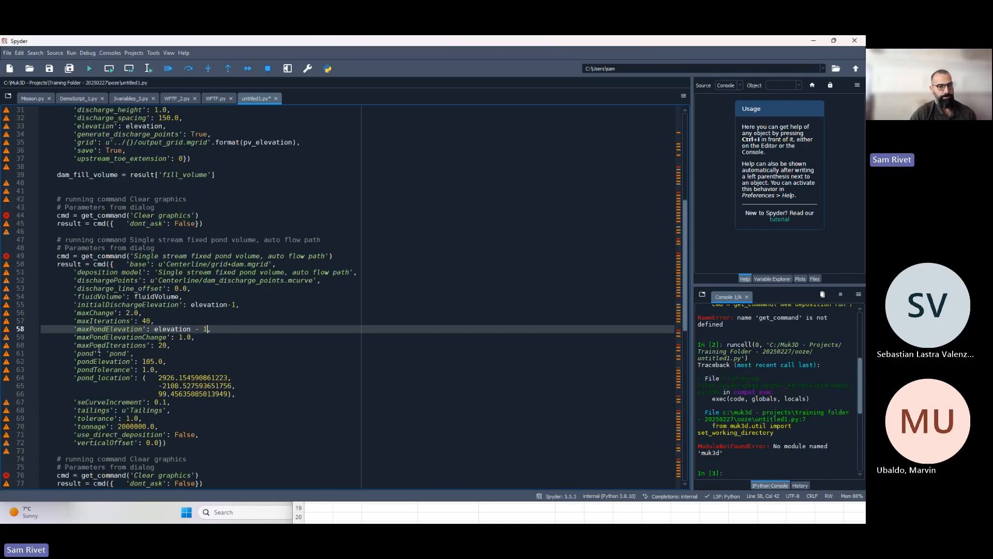
drag(175, 345, 73, 336)
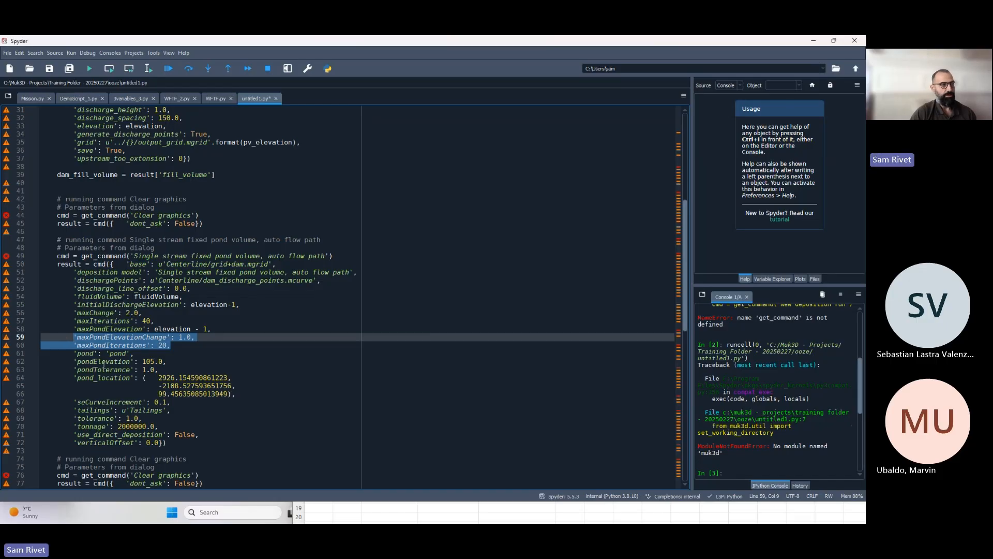
click(130, 355)
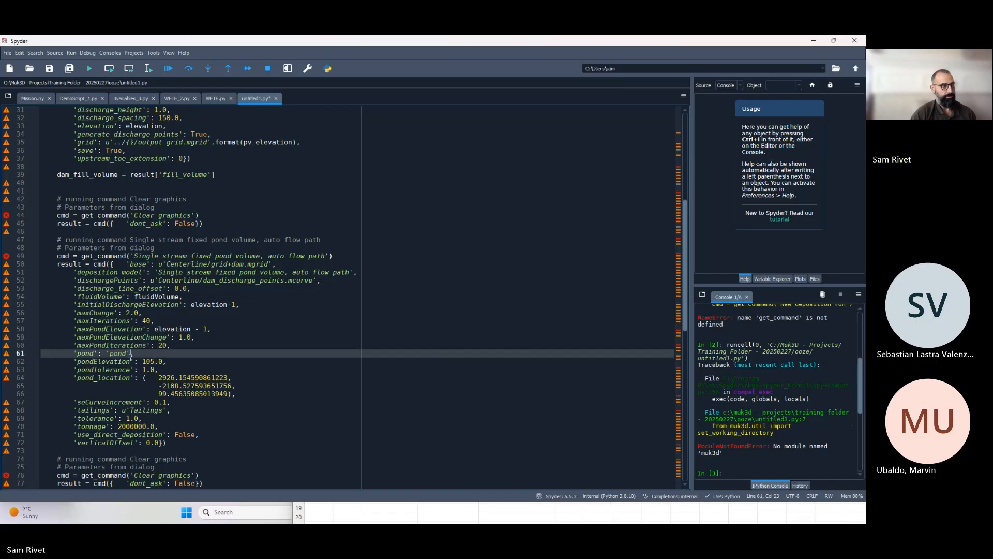
click(135, 361)
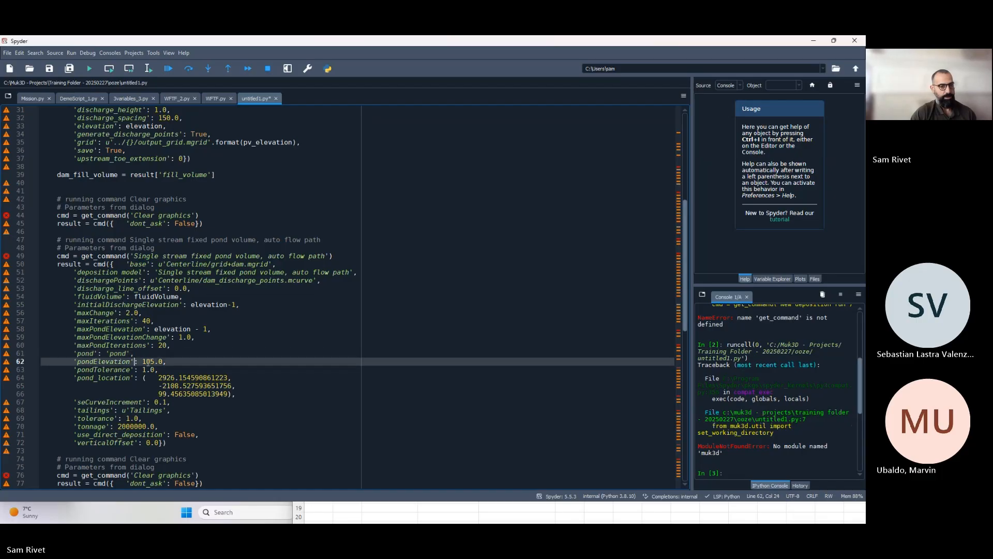
double_click(155, 361)
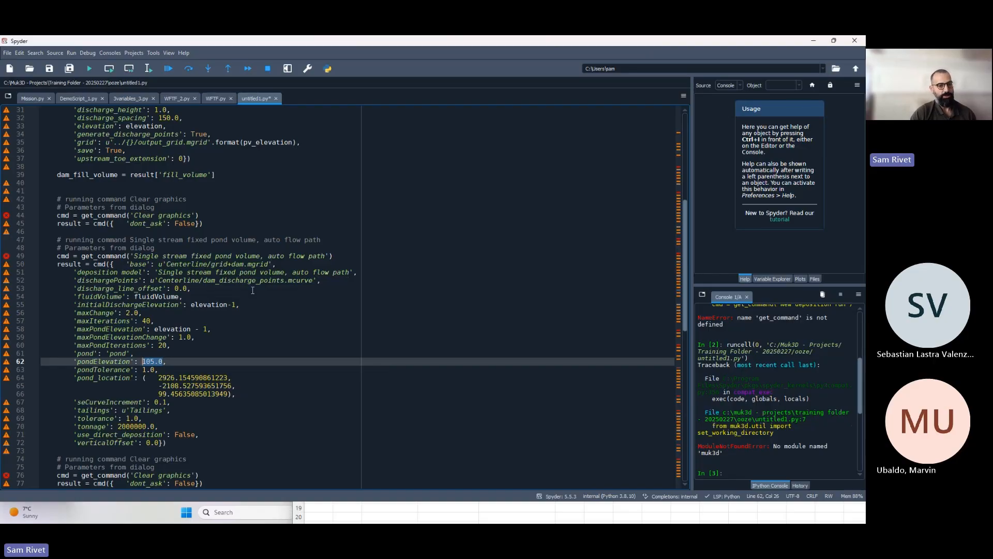
text(elevation)
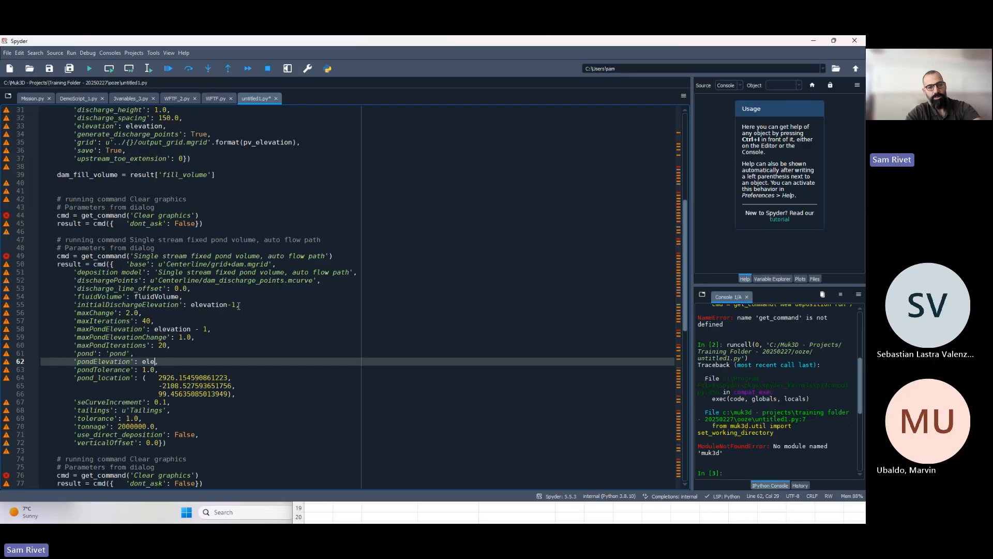
text( - 5)
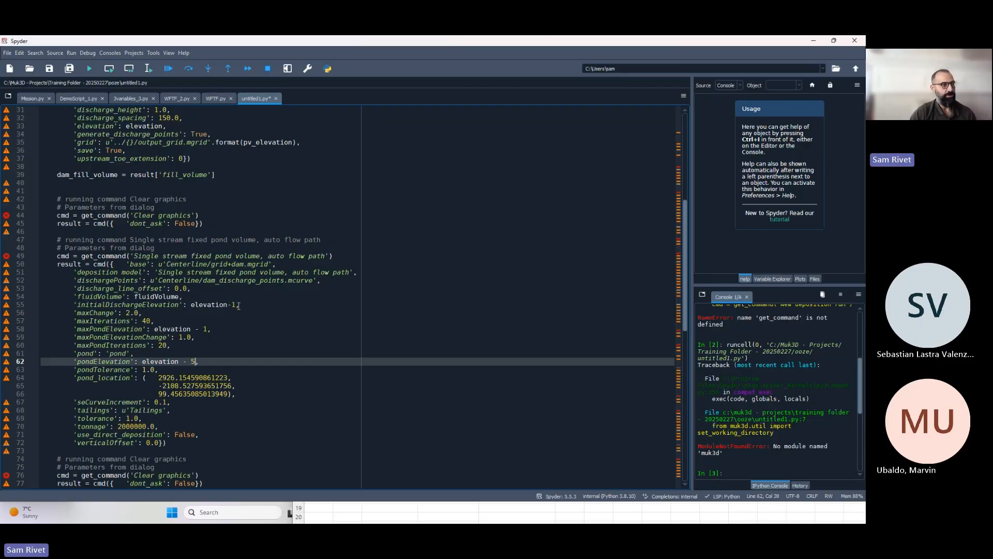
Review the pond tolerance, pond location and tailings parameters, and set tonnage in the deposition command to the loop variable tonnage.
scroll(181, 372, down, 1)
drag(158, 345, 73, 345)
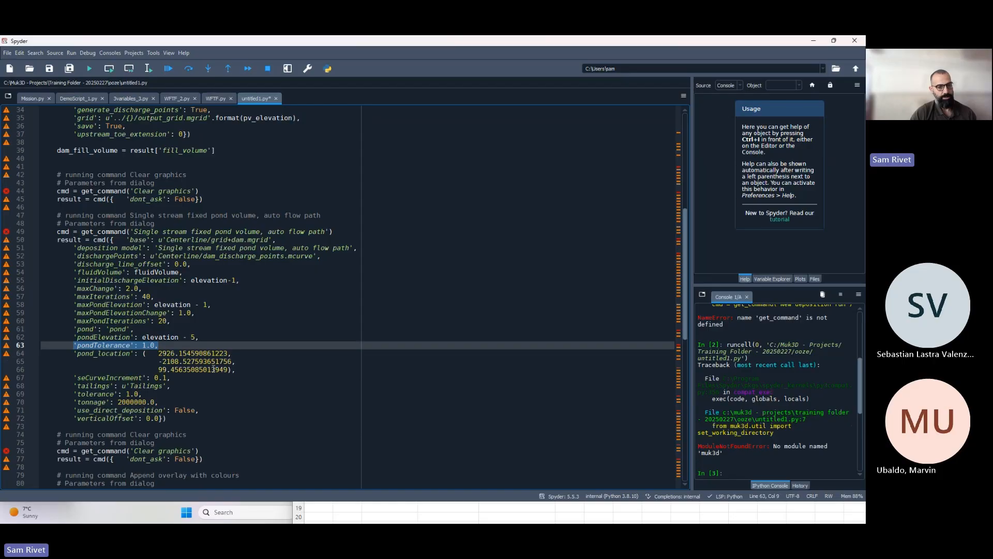
scroll(214, 369, down, 2)
drag(233, 321, 151, 304)
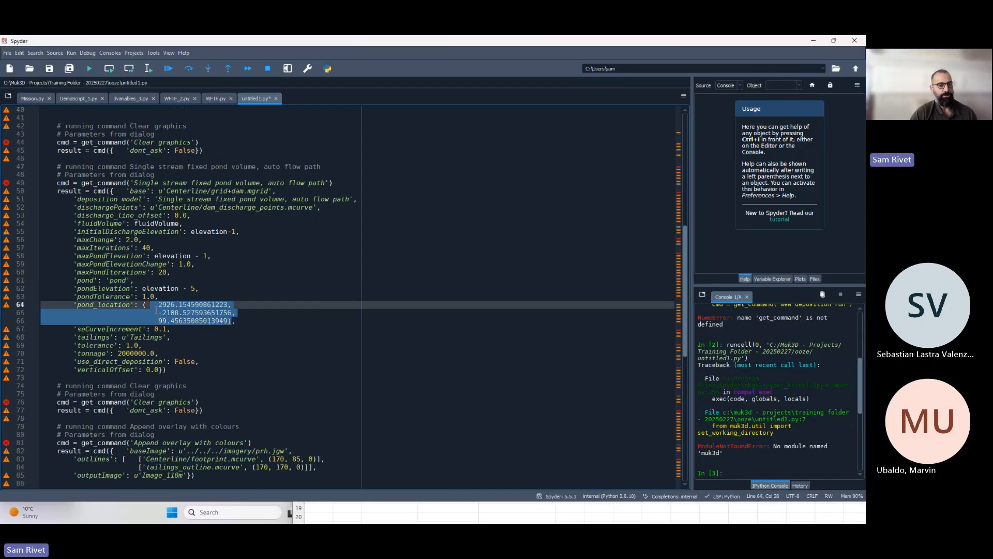
drag(171, 329, 49, 329)
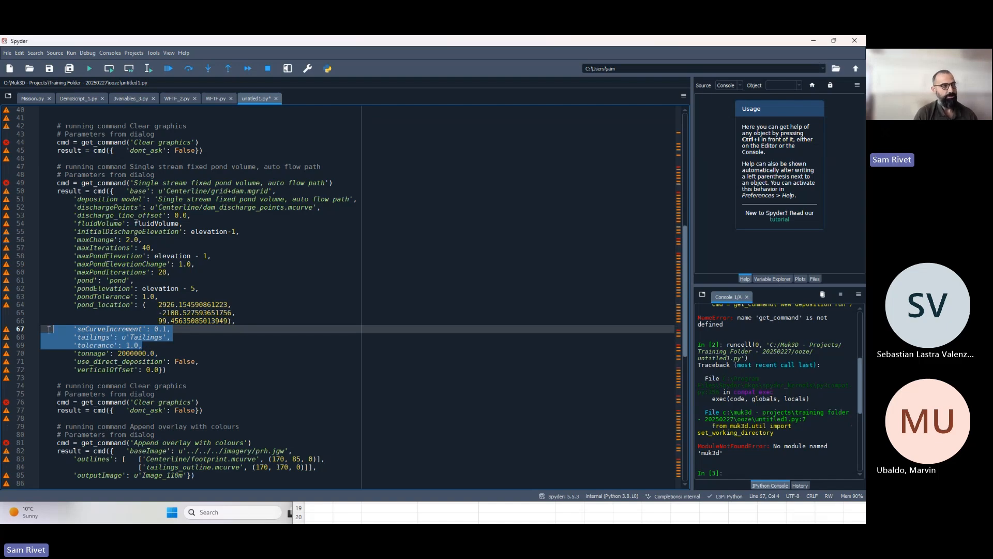
click(178, 346)
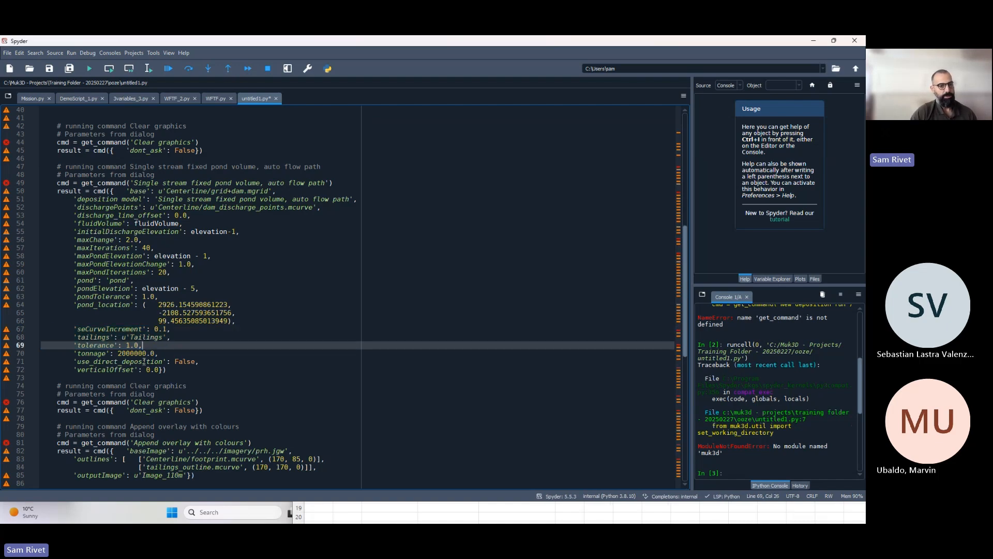
drag(156, 354, 118, 354)
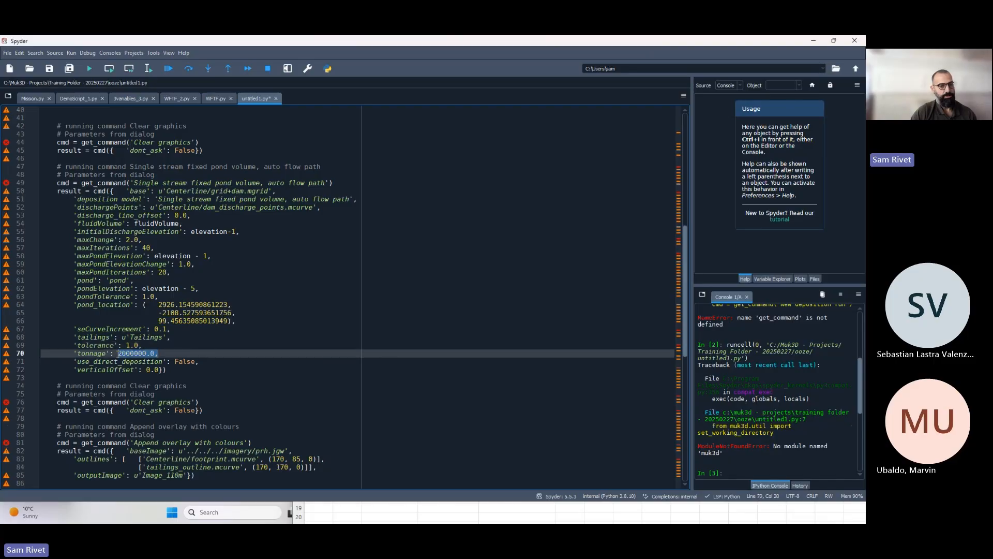
click(154, 344)
scroll(154, 344, up, 13)
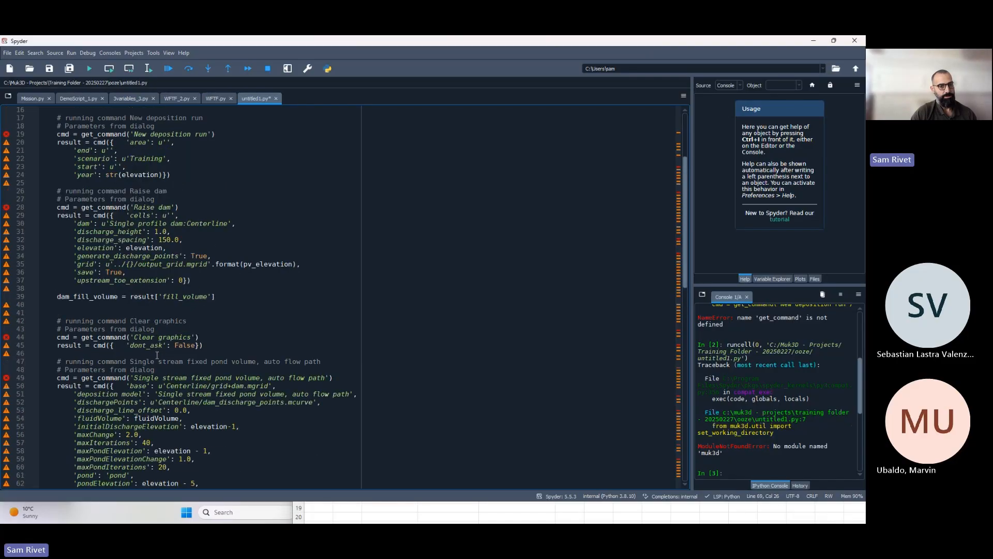
click(169, 228)
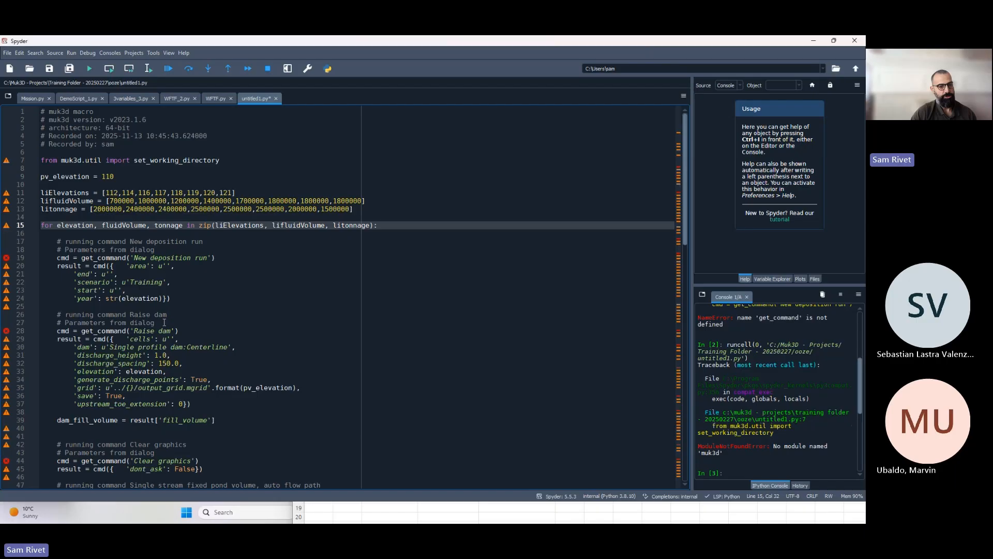
scroll(154, 349, down, 13)
drag(155, 353, 118, 353)
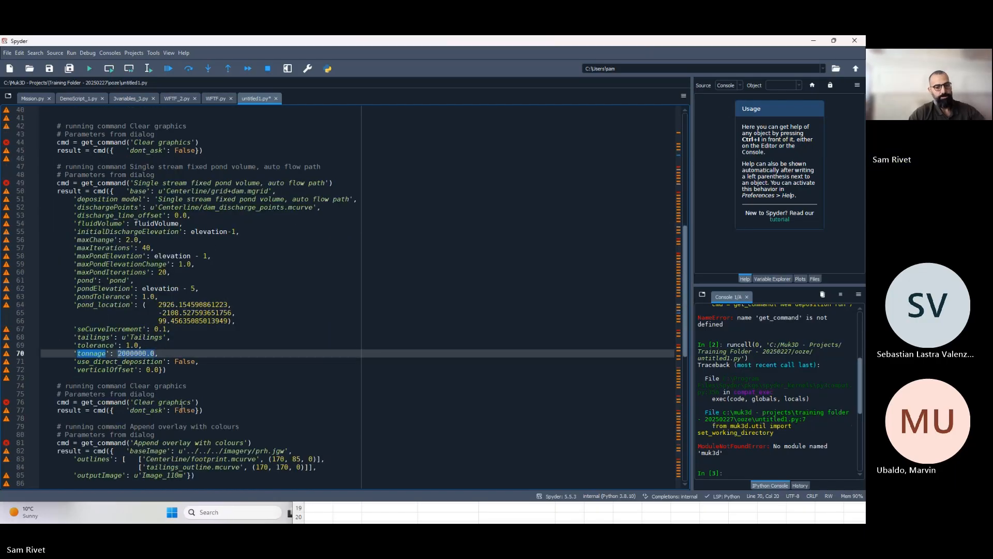
text(tonnage)
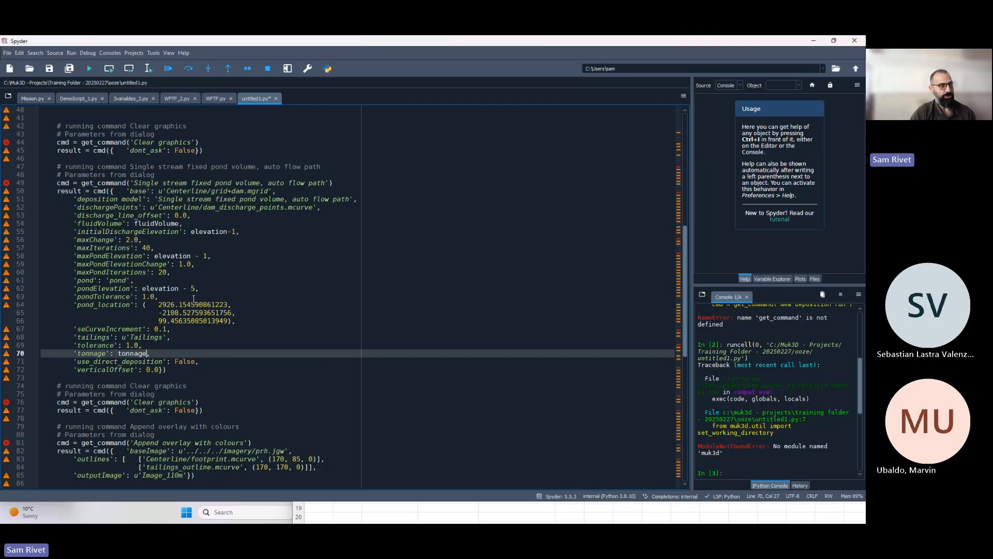
Review the second Clear graphics command and the base image and outline curve parameters of the Append overlay with colours command.
click(170, 321)
drag(203, 409, 41, 385)
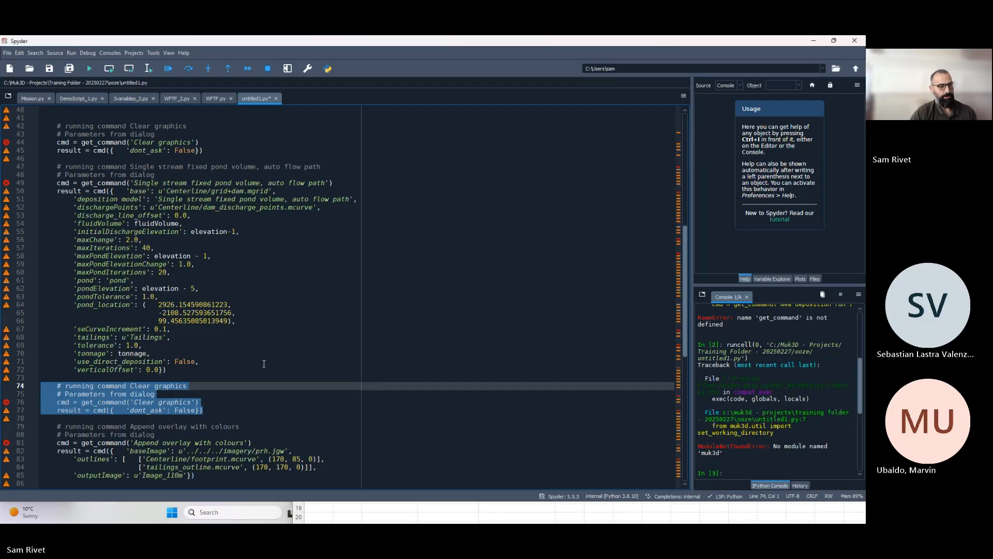
scroll(264, 363, down, 4)
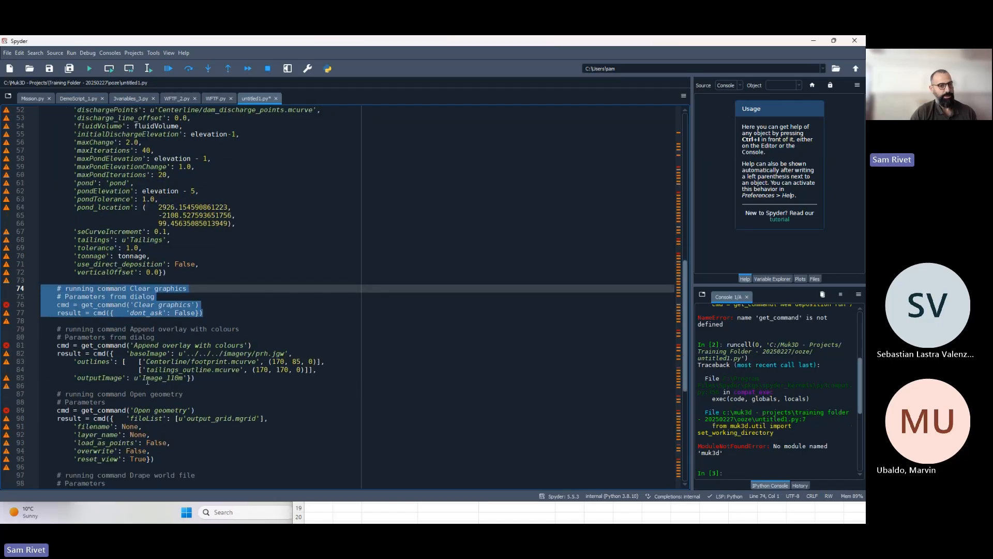
click(190, 353)
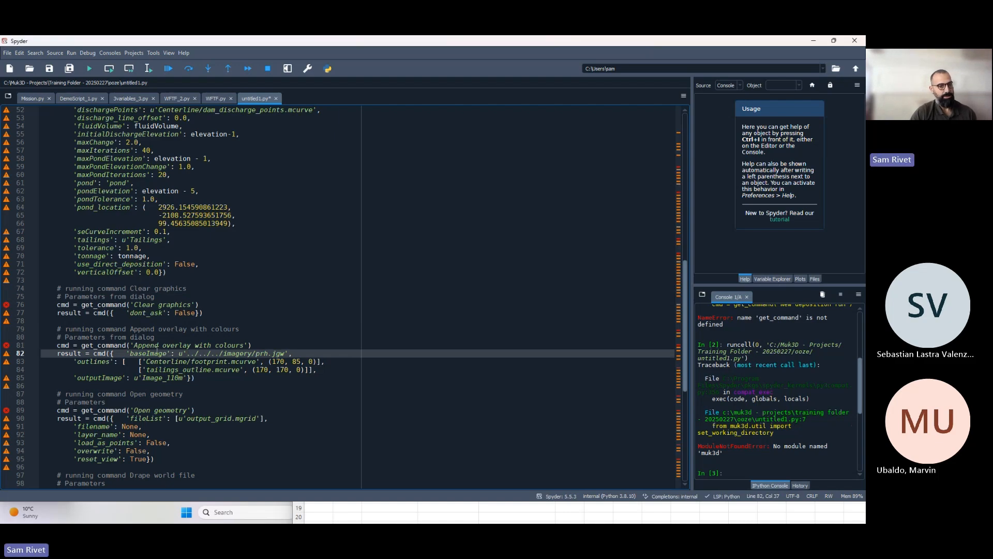
drag(285, 353, 129, 353)
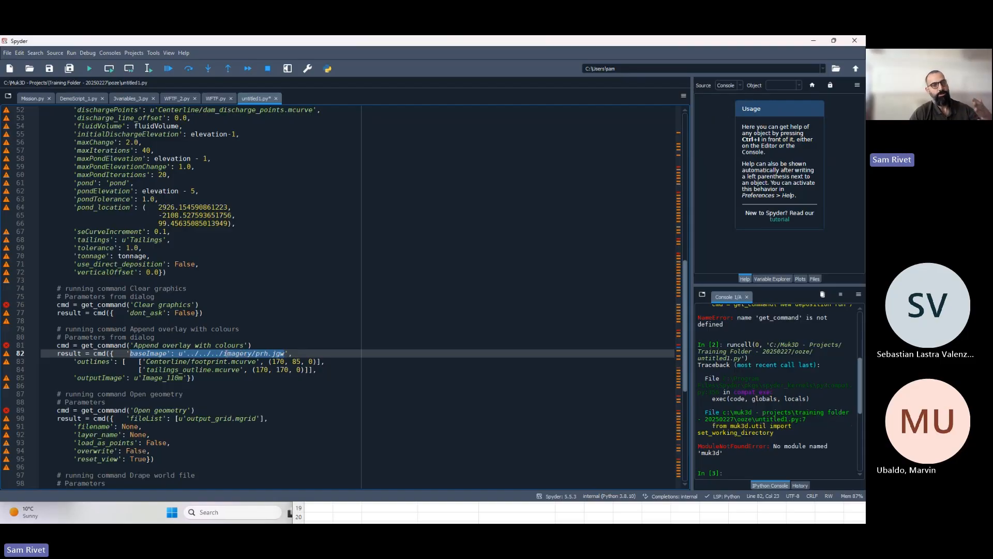
click(231, 361)
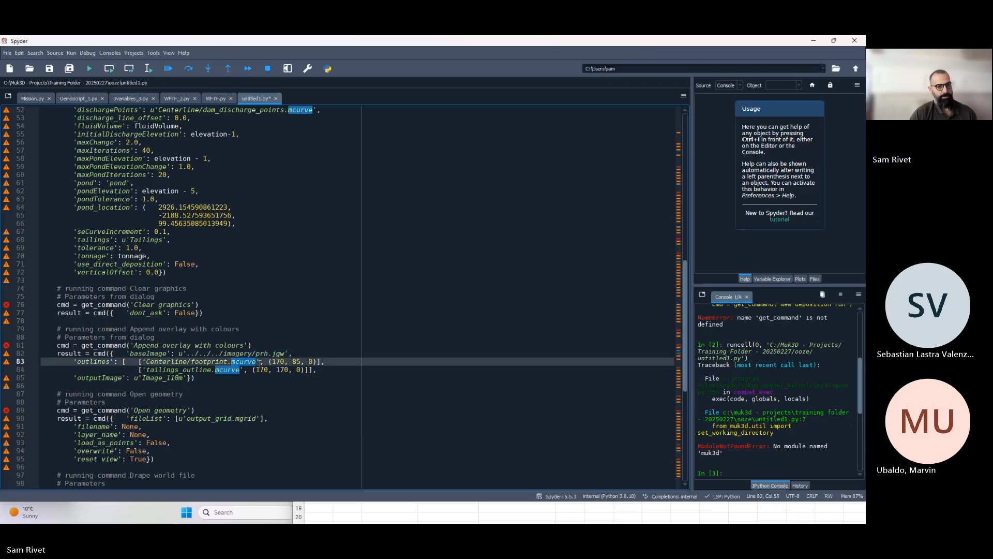
click(257, 361)
drag(146, 360, 185, 361)
drag(188, 361, 317, 361)
click(192, 366)
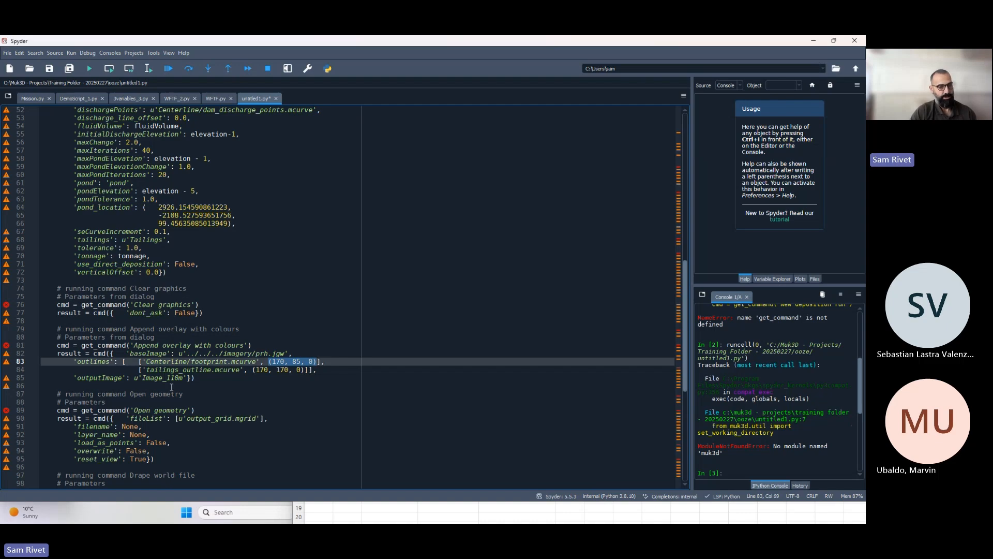
click(154, 369)
drag(146, 369, 241, 369)
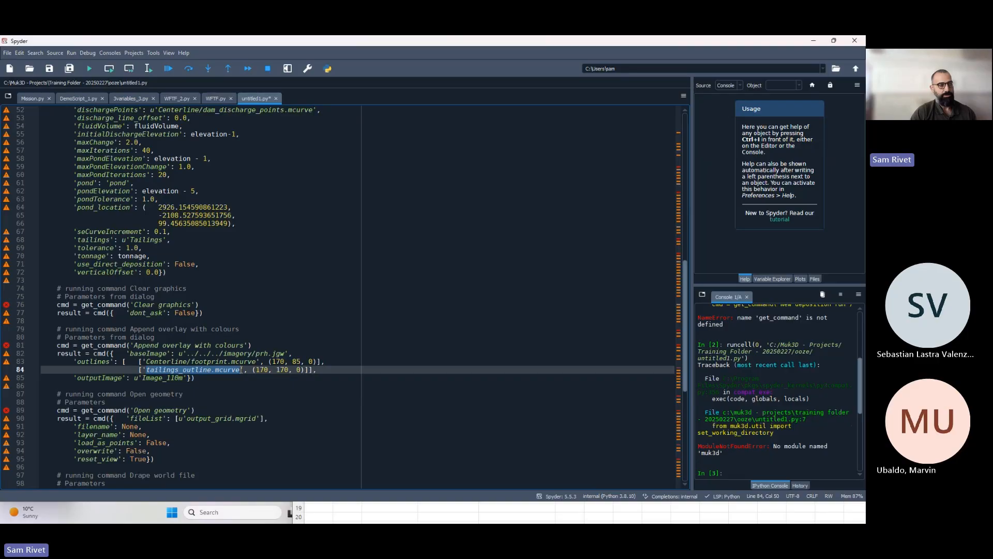
click(254, 369)
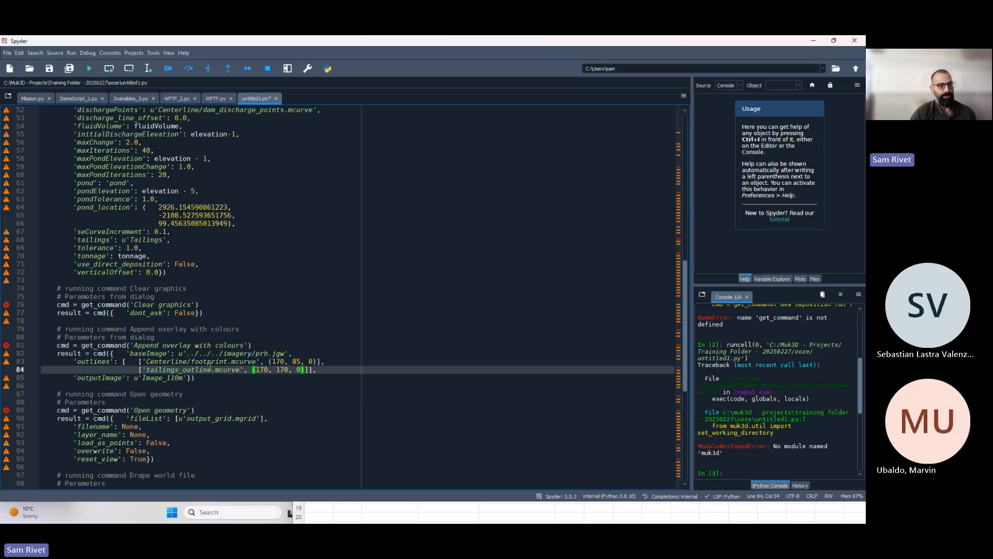
Replace 110m in the overlay command's outputImage name with a {} placeholder, giving Image_{}.
scroll(161, 370, down, 1)
click(162, 353)
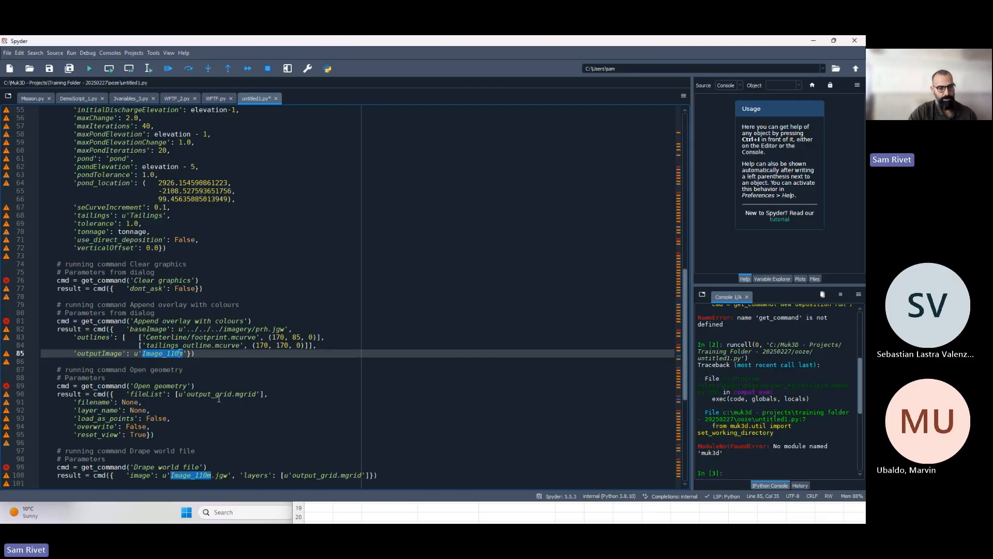
key(Right)
key(Right)
key(BackSpace)
key(BackSpace)
key(BackSpace)
key(BackSpace)
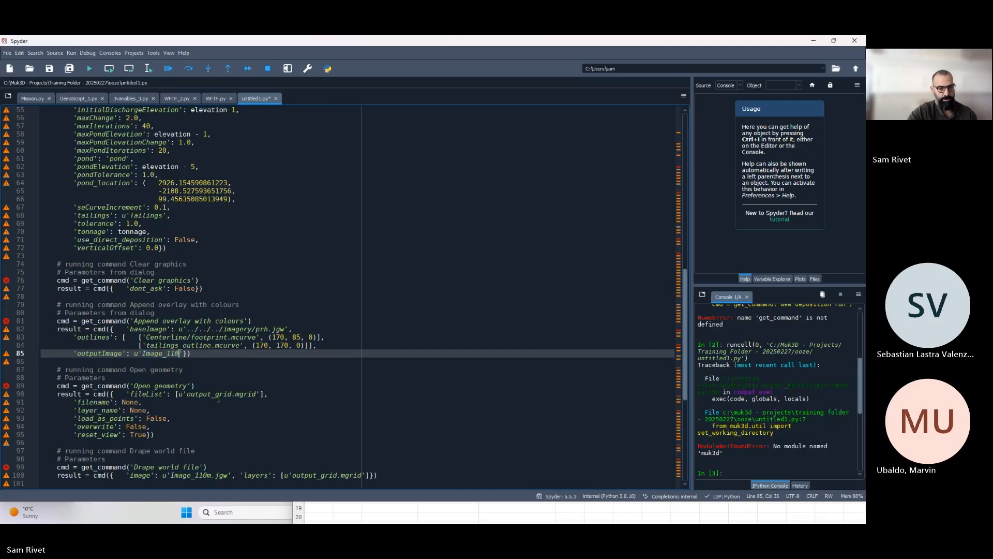
text({})
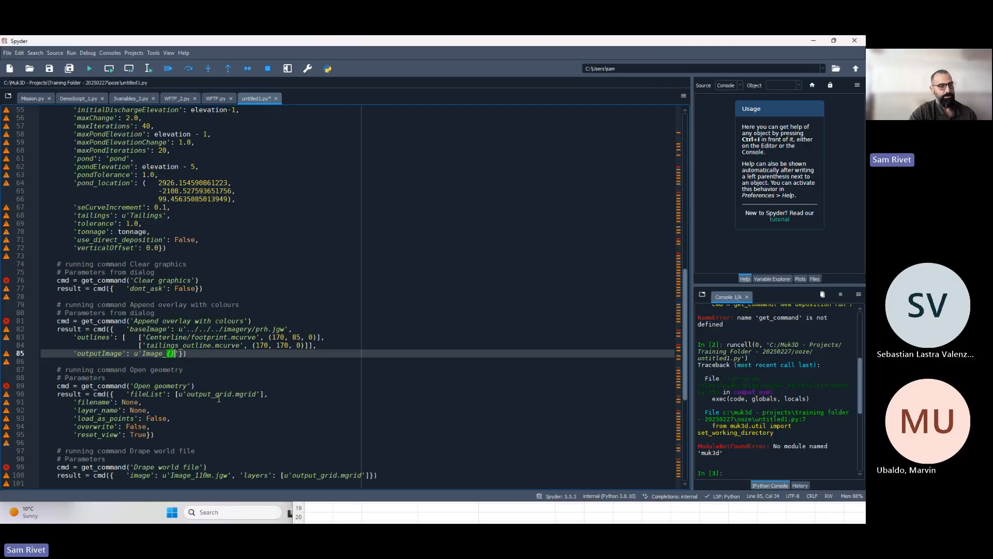
key(Right)
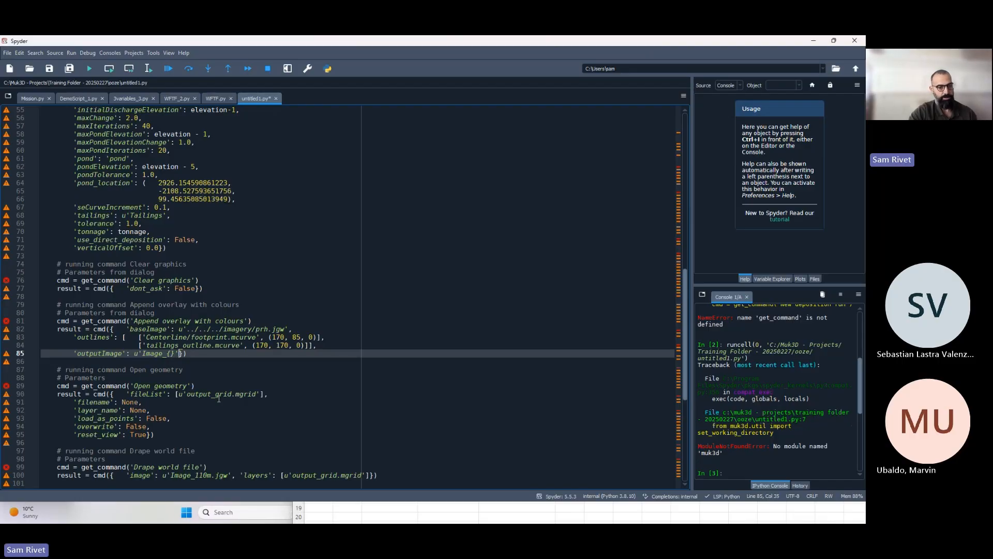
Append .format(str(elevation)) to the outputImage string of the Append overlay with colours command.
text(.)
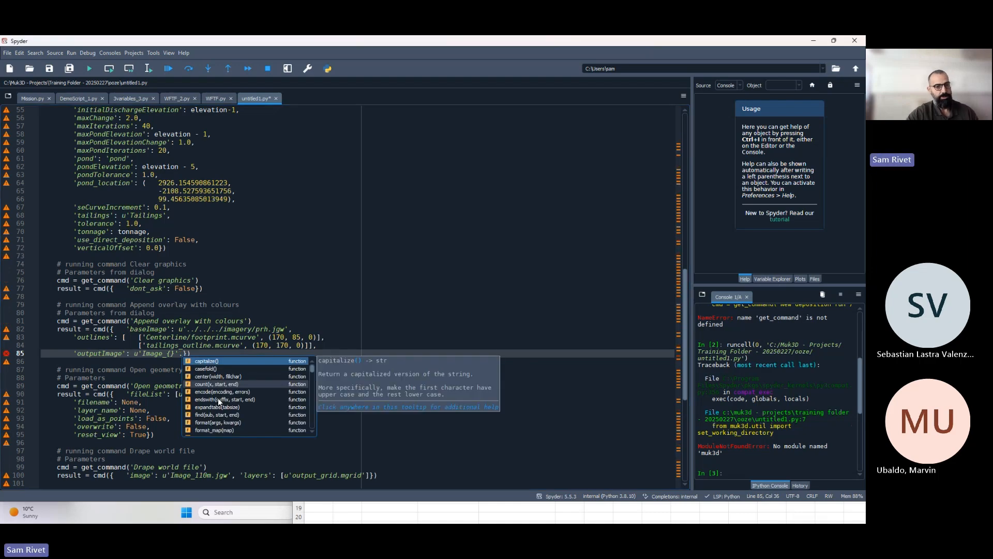
click(162, 345)
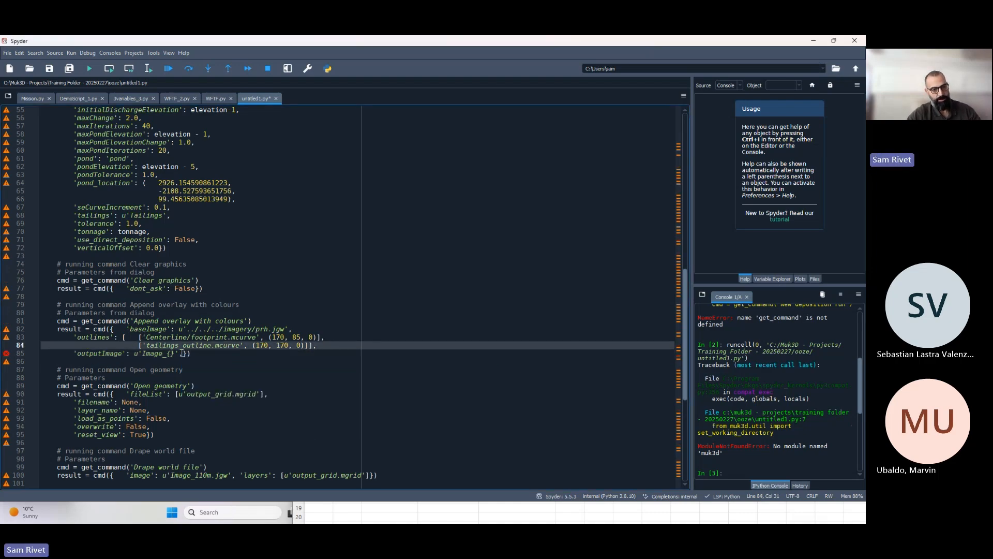
click(182, 353)
text(fo)
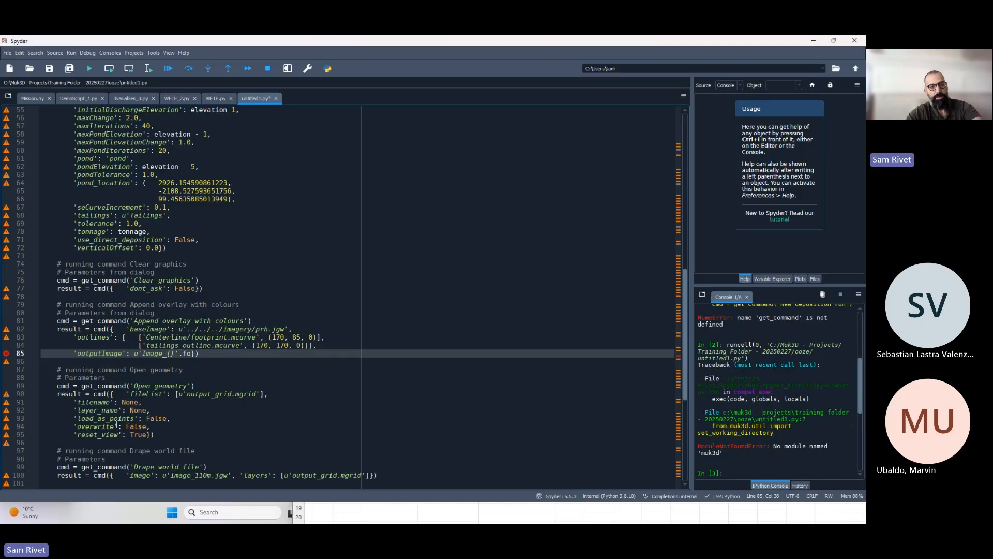
text(rmat)
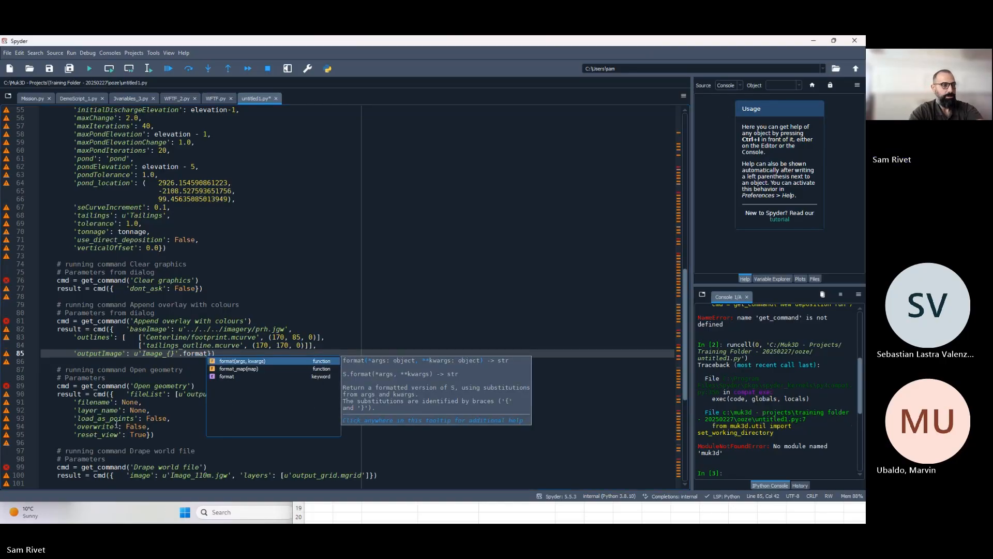
text(()
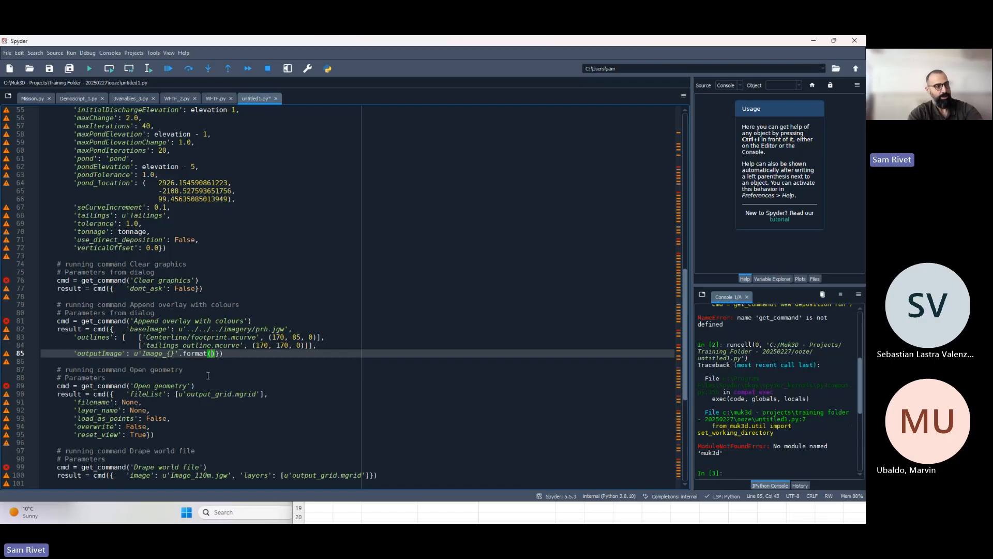
text(str)
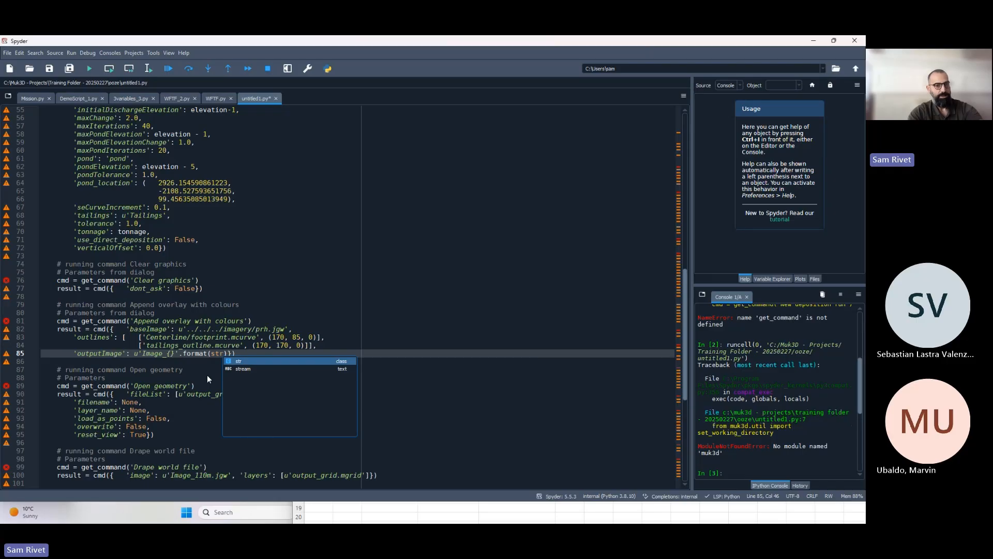
text(()
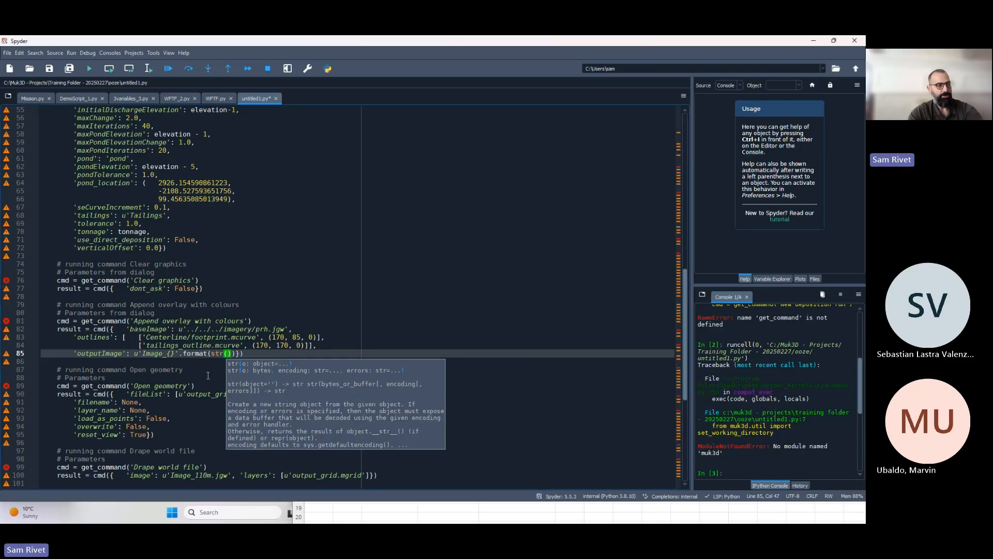
text(elevation)
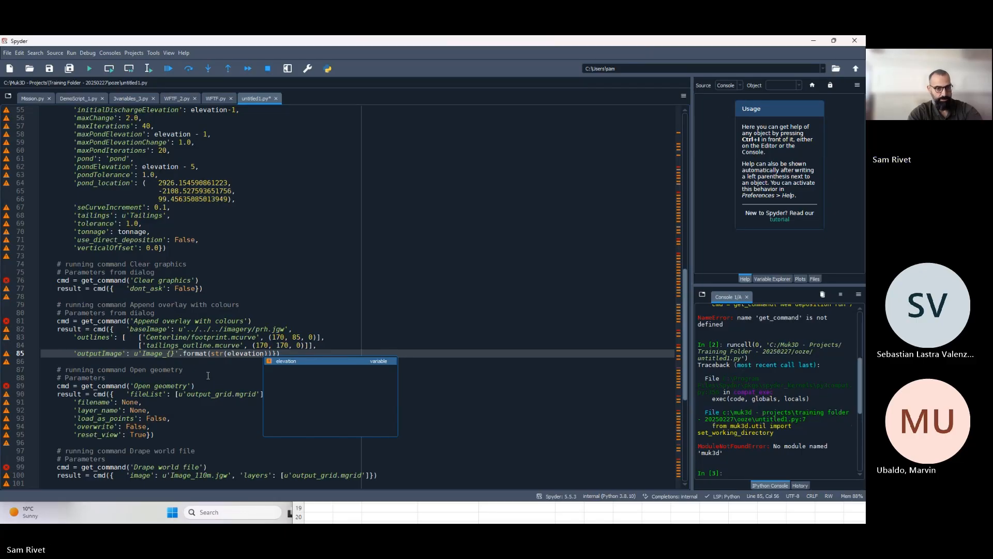
Review the outputImage format expression in the overlay block and the loop's preceding run, dam raise and deposition commands.
drag(225, 311, 224, 305)
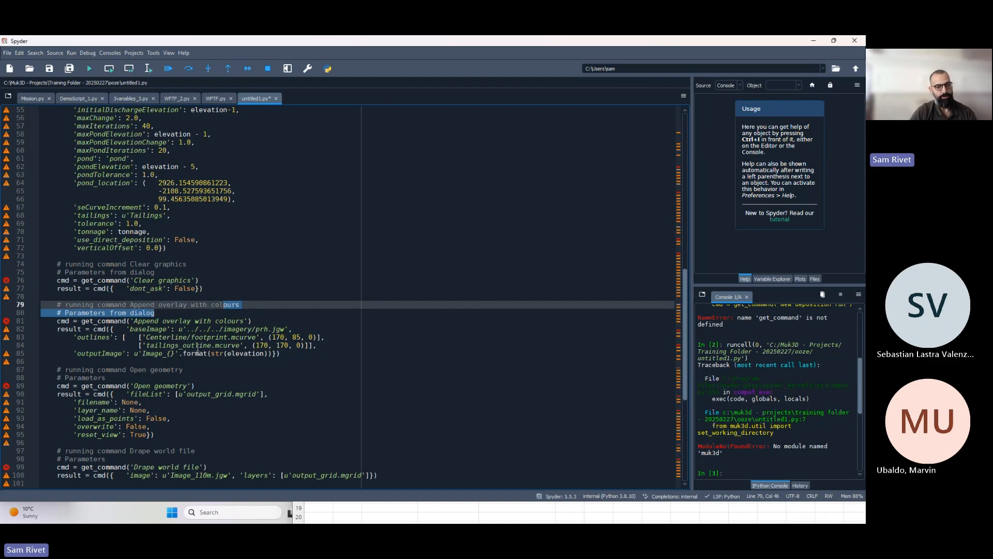
drag(183, 353, 268, 354)
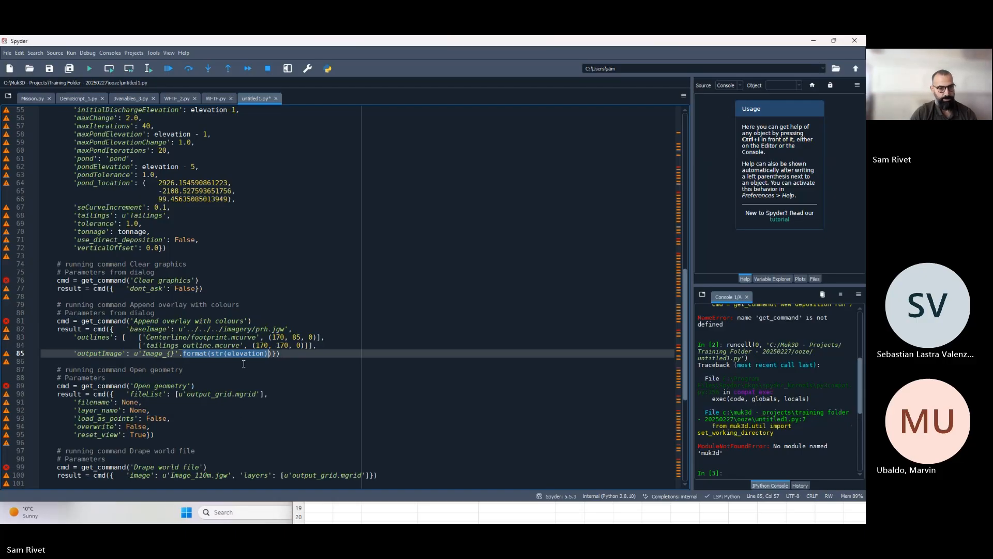
key(Down)
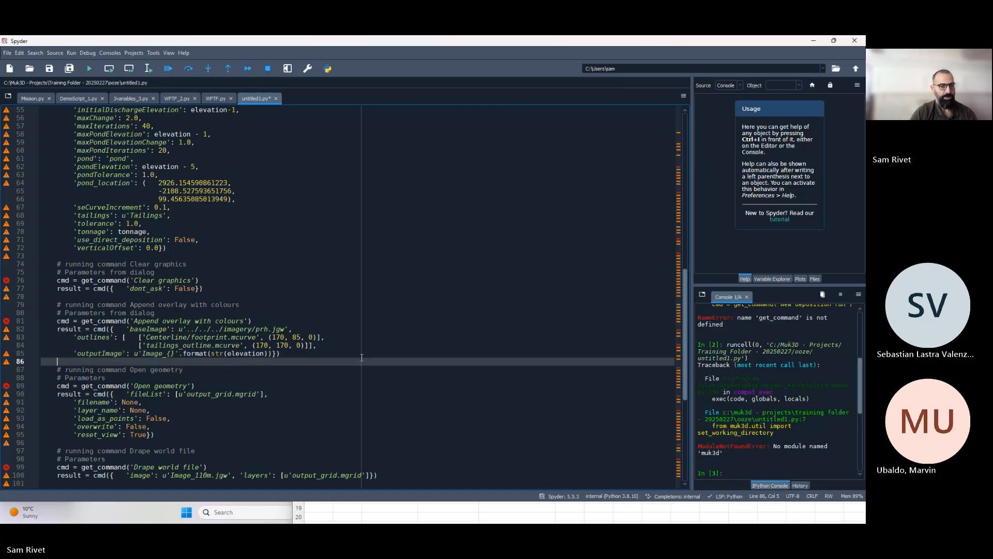
drag(362, 357, 22, 298)
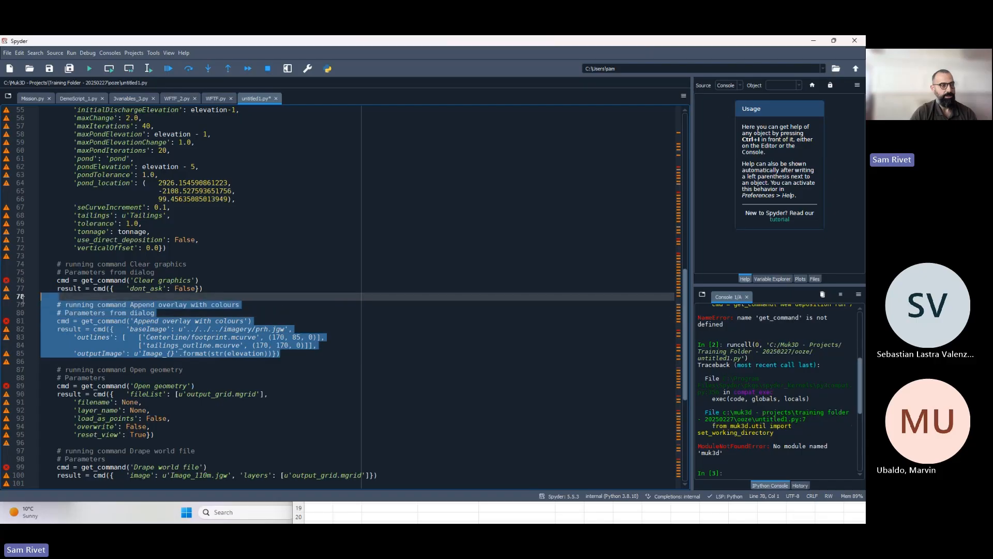
click(225, 346)
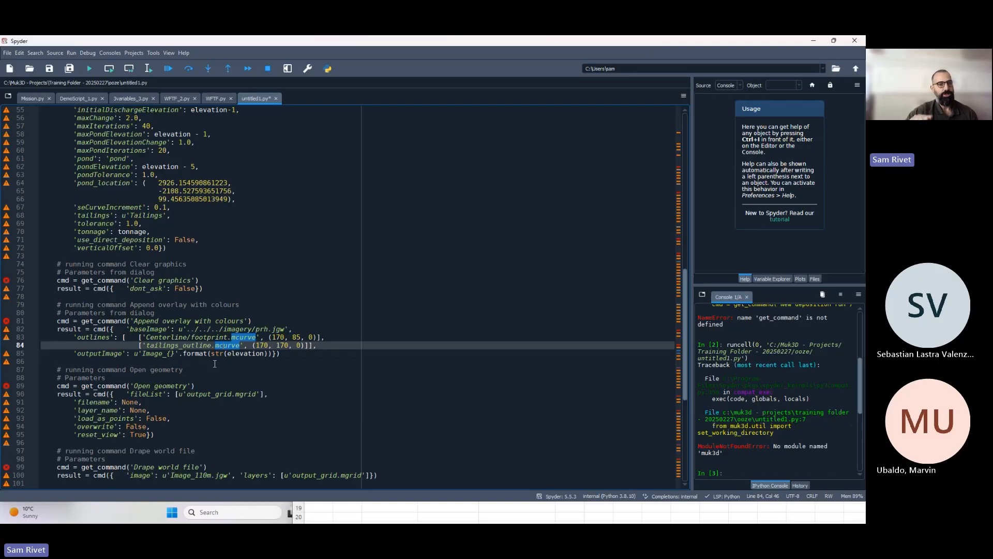
click(177, 98)
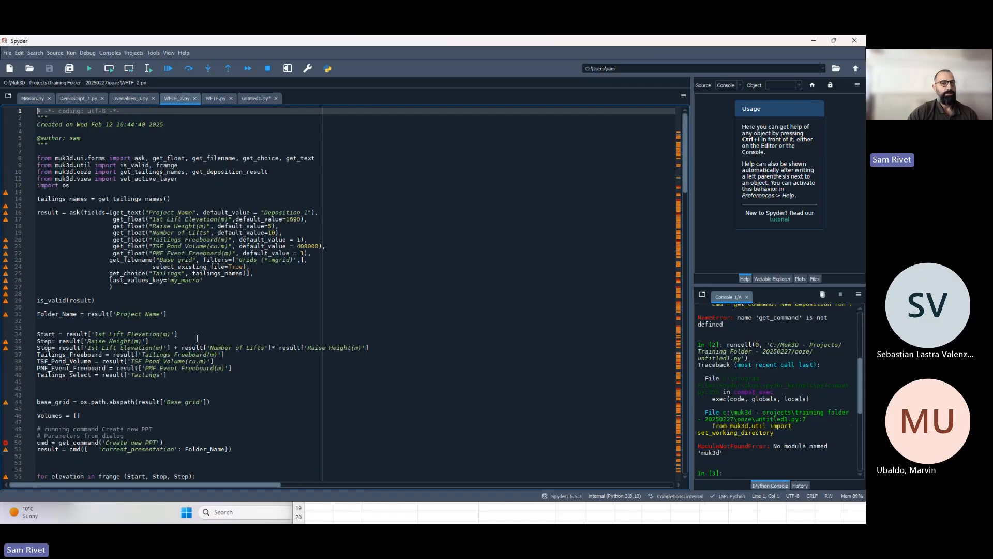
click(257, 98)
scroll(141, 295, up, 17)
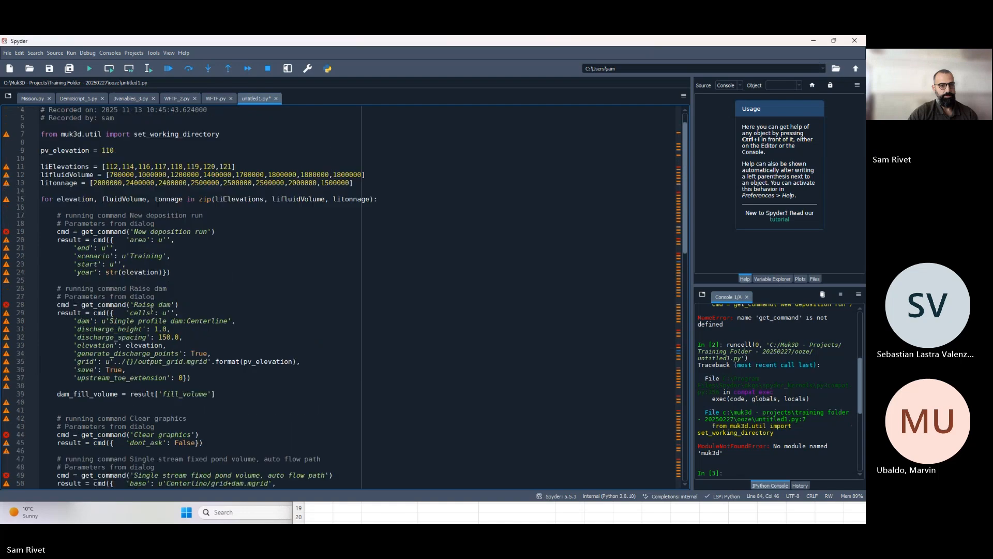
click(114, 263)
scroll(140, 308, down, 7)
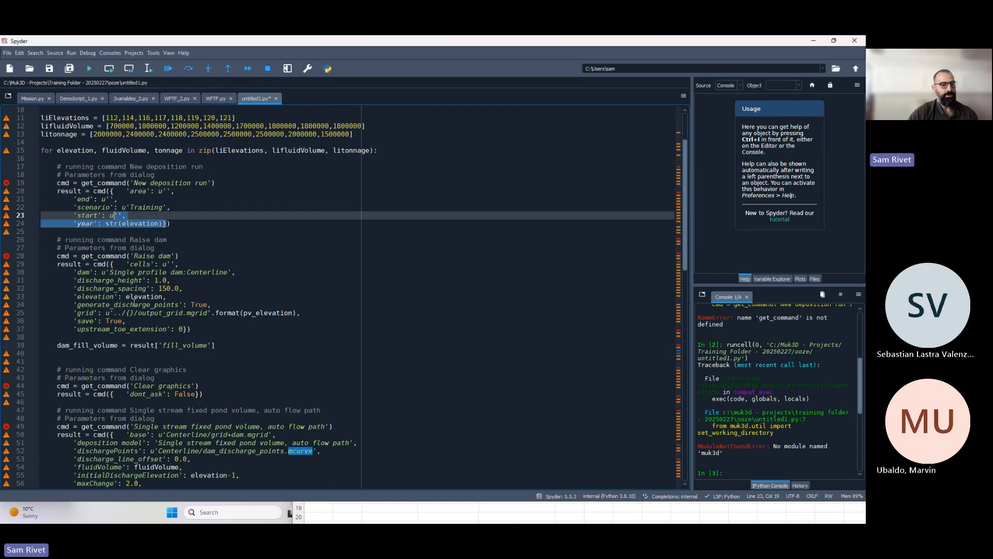
scroll(140, 308, down, 8)
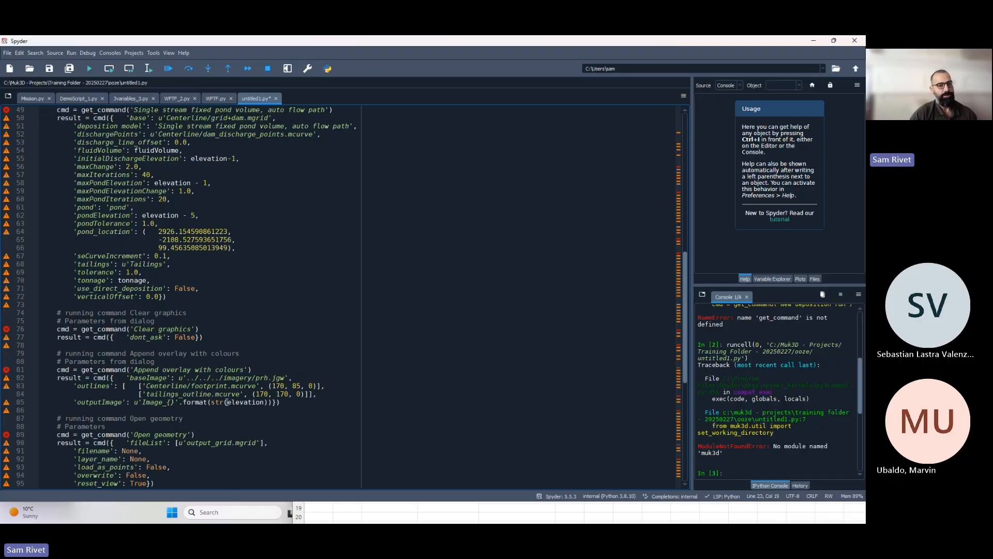
Examine the Open geometry command for output_grid.mgrid and the image parameter of the Drape world file command.
scroll(226, 402, down, 4)
click(217, 329)
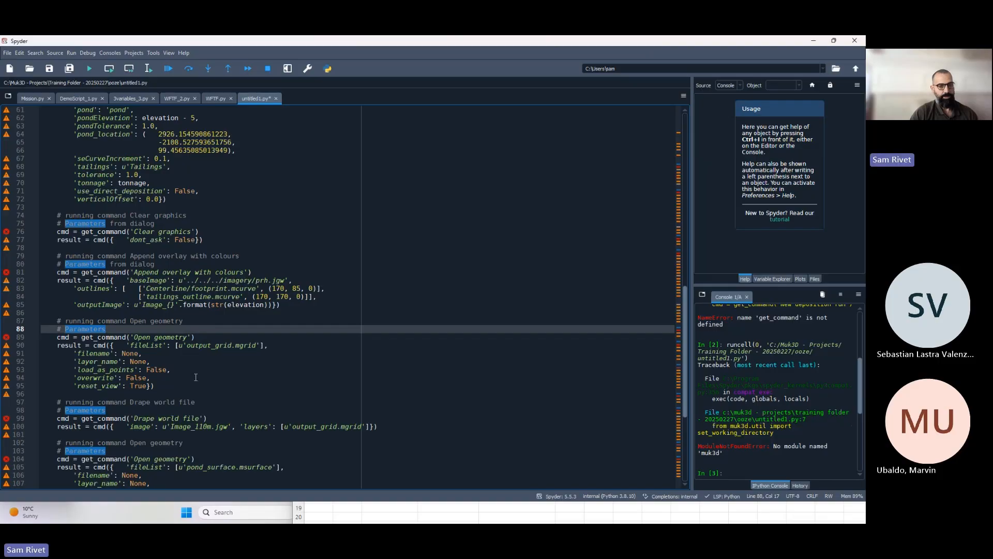
drag(191, 385, 67, 327)
scroll(68, 324, down, 4)
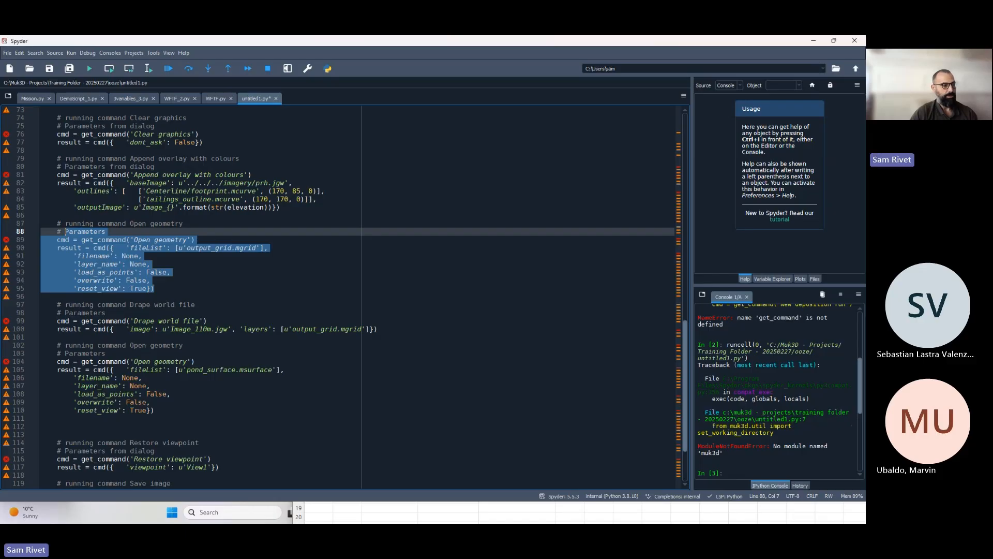
click(167, 337)
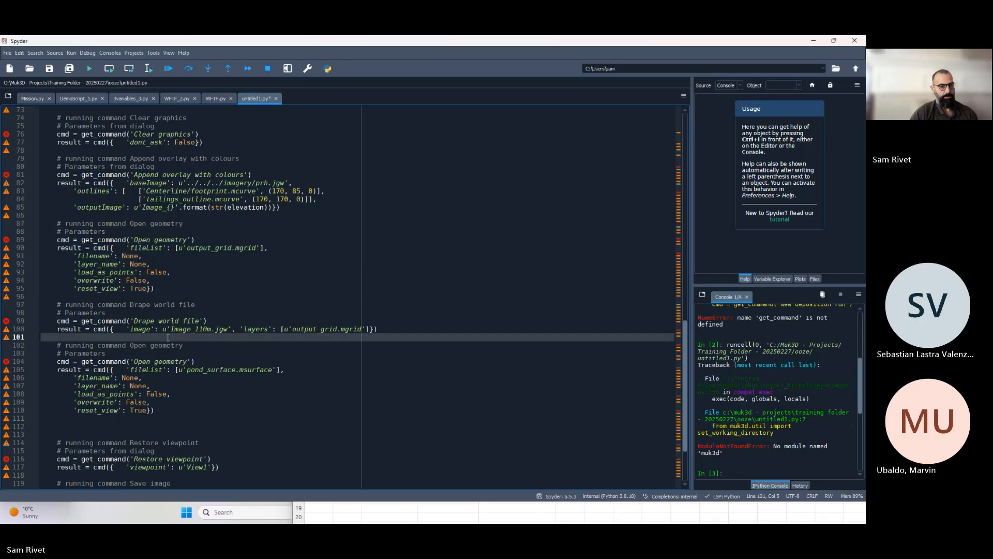
drag(168, 337, 39, 305)
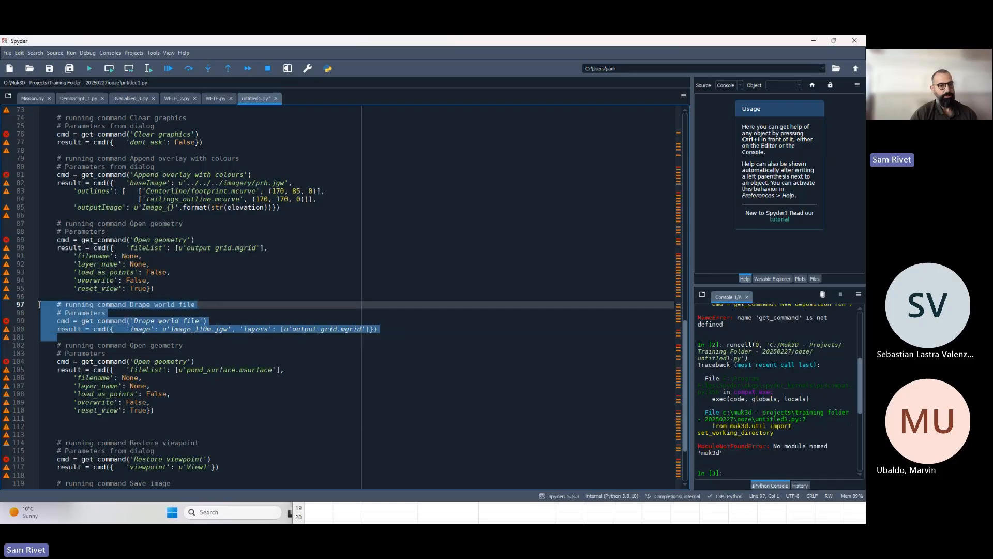
click(148, 327)
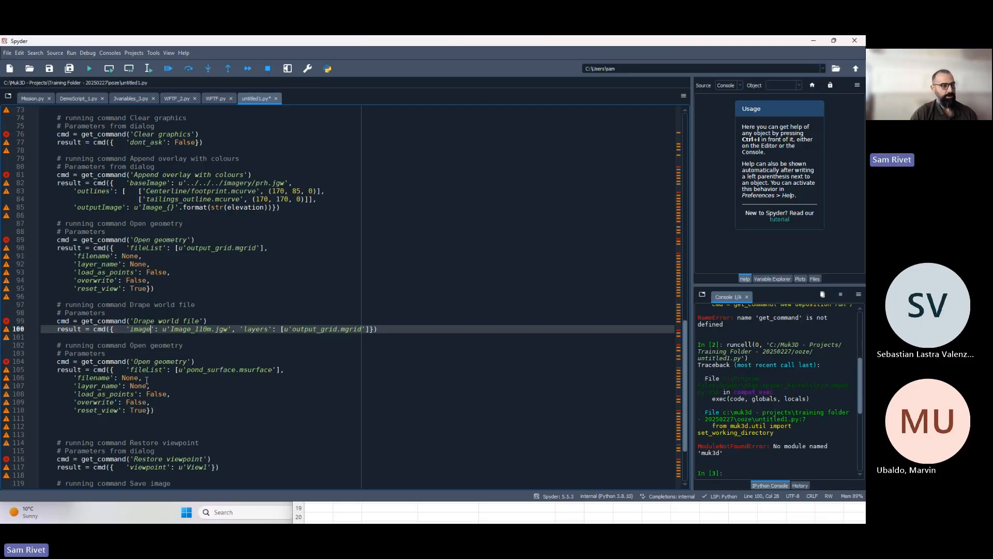
drag(227, 330, 160, 334)
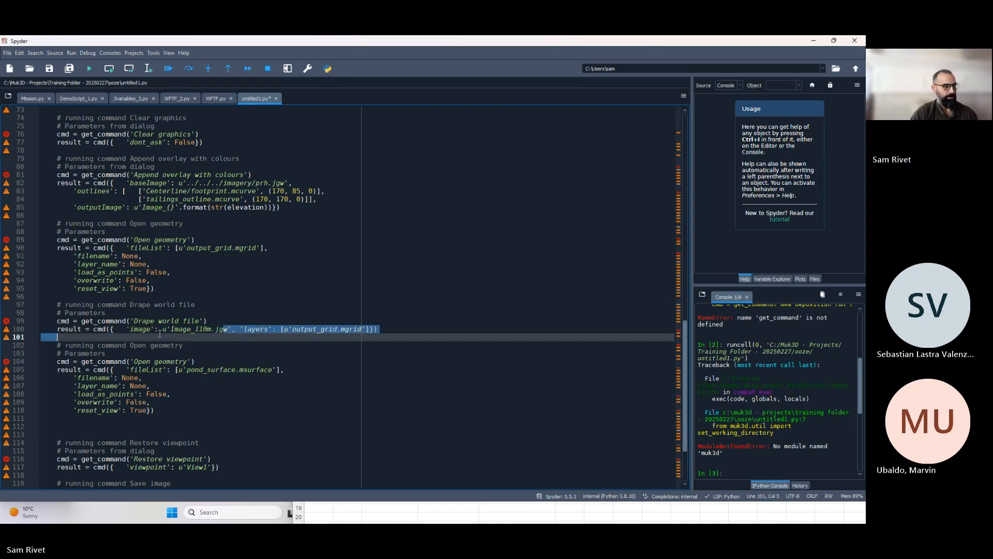
Replace 110m in the Drape world file command's image name with a {} placeholder, giving Image_{}.jgw.
click(187, 333)
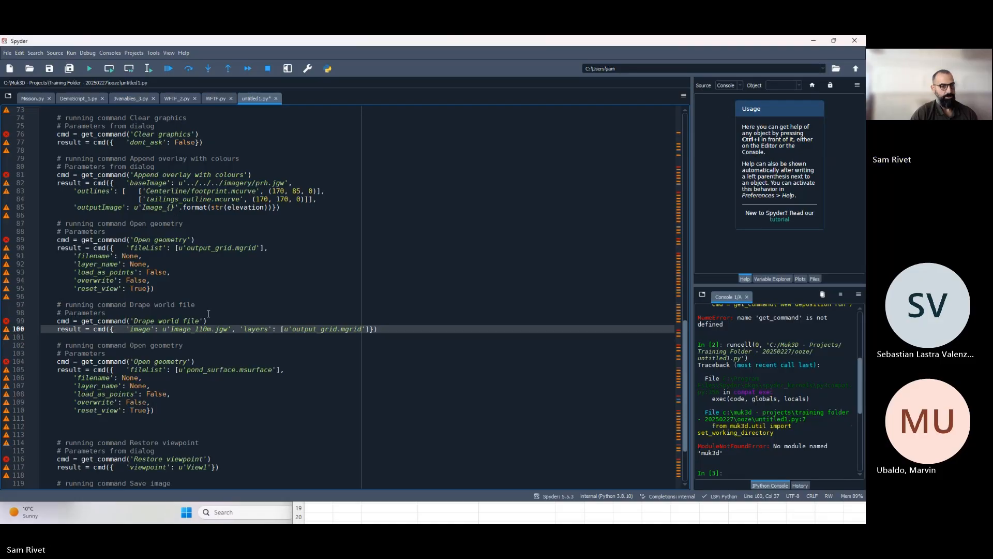
click(215, 328)
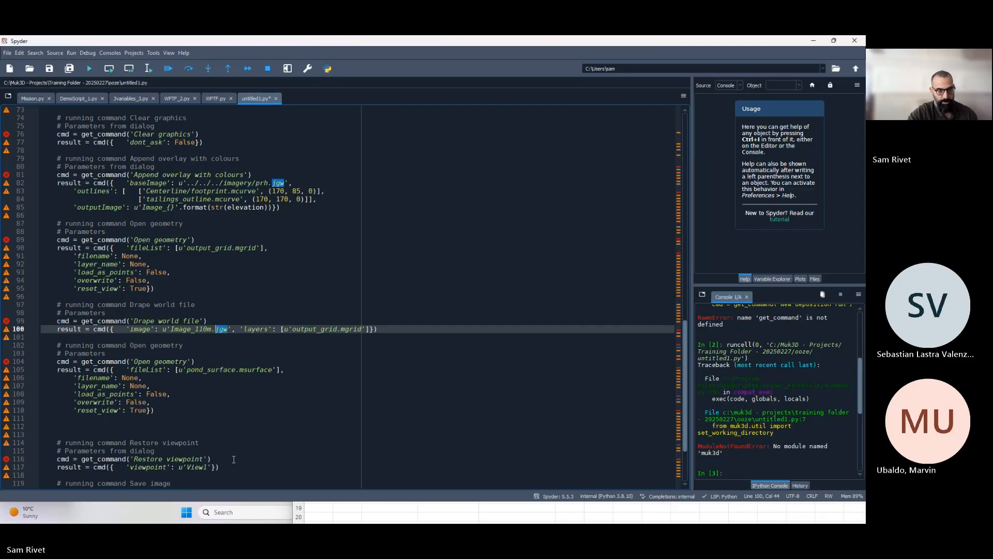
key(Fn+Escape)
key(Fn+Escape)
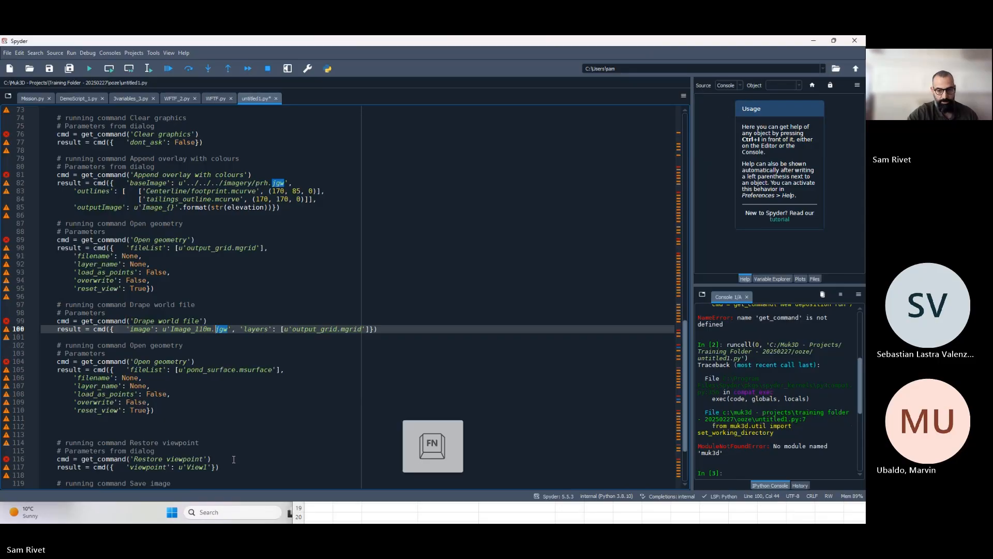
key(Left)
key(BackSpace)
key(BackSpace)
key(BackSpace)
key(BackSpace)
text({})
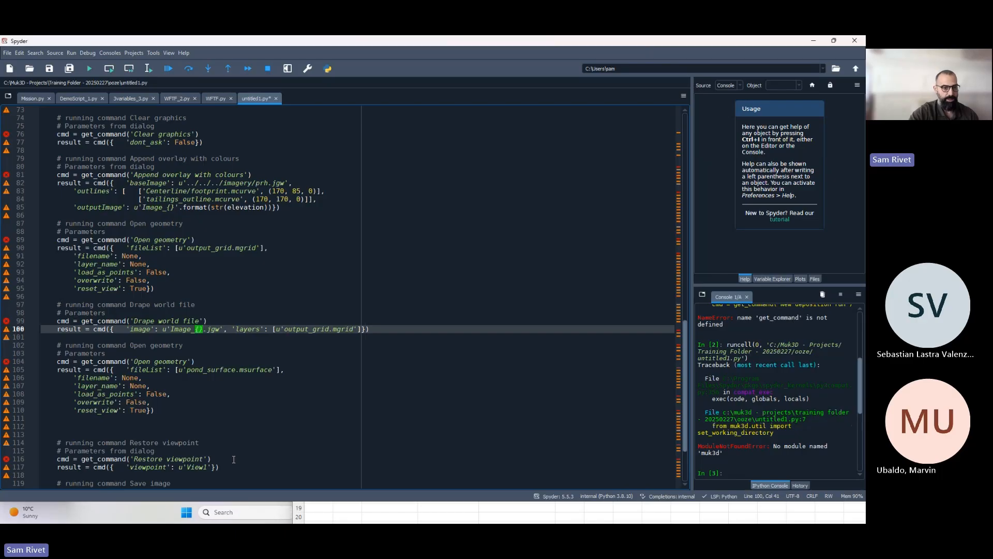
Append .format(str(elevation)) to the image string of the Drape world file command.
key(Right)
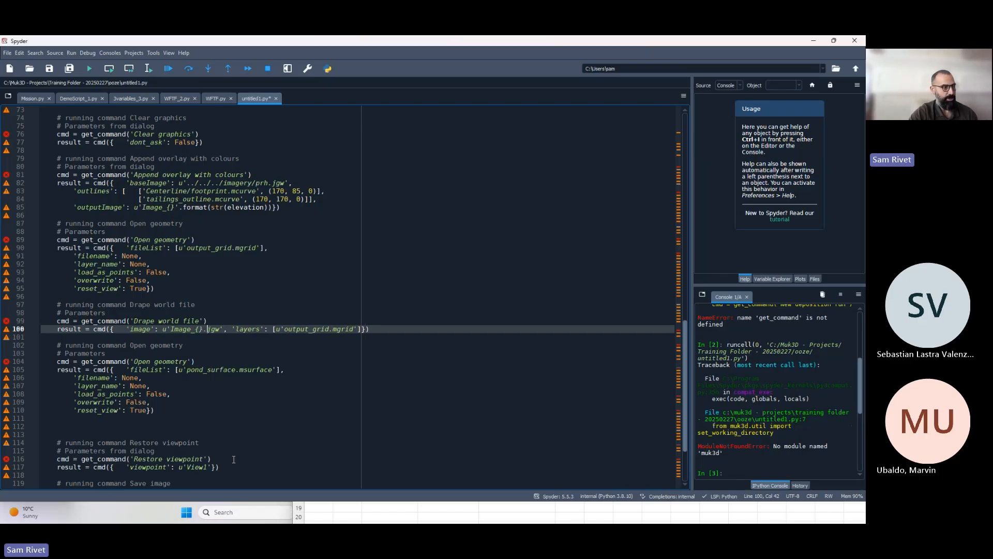
key(shift+Right)
key(shift+Right)
key(shift+Right)
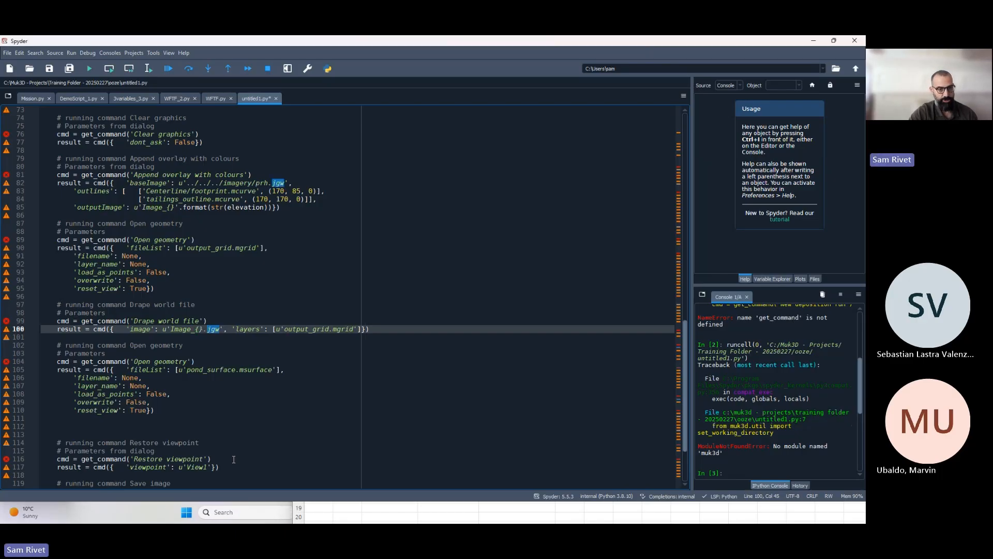
text(.)
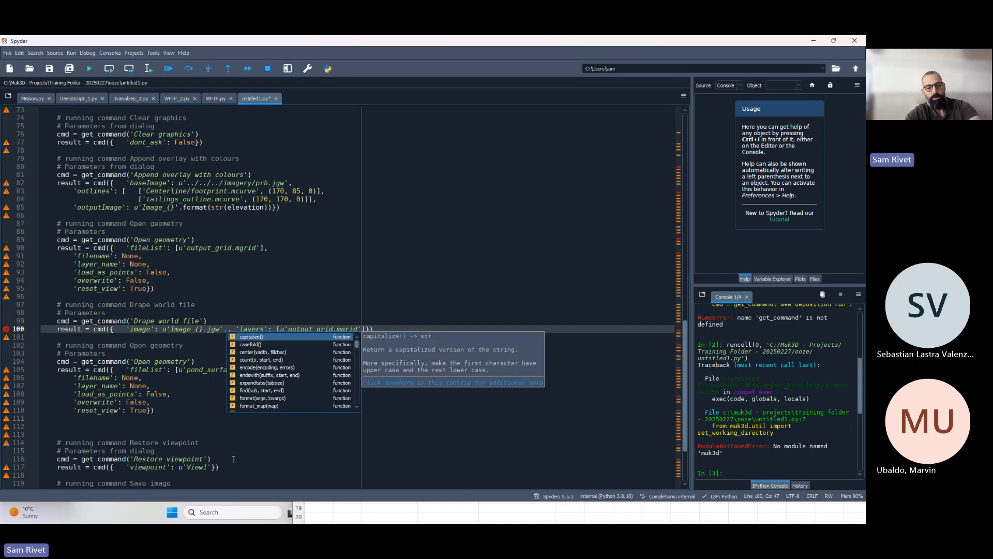
text(format)
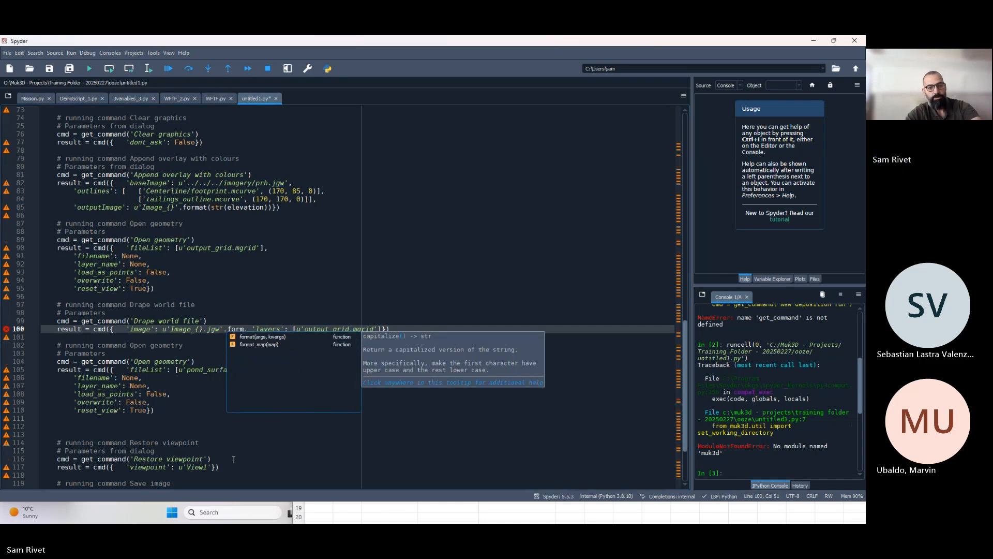
text((str)
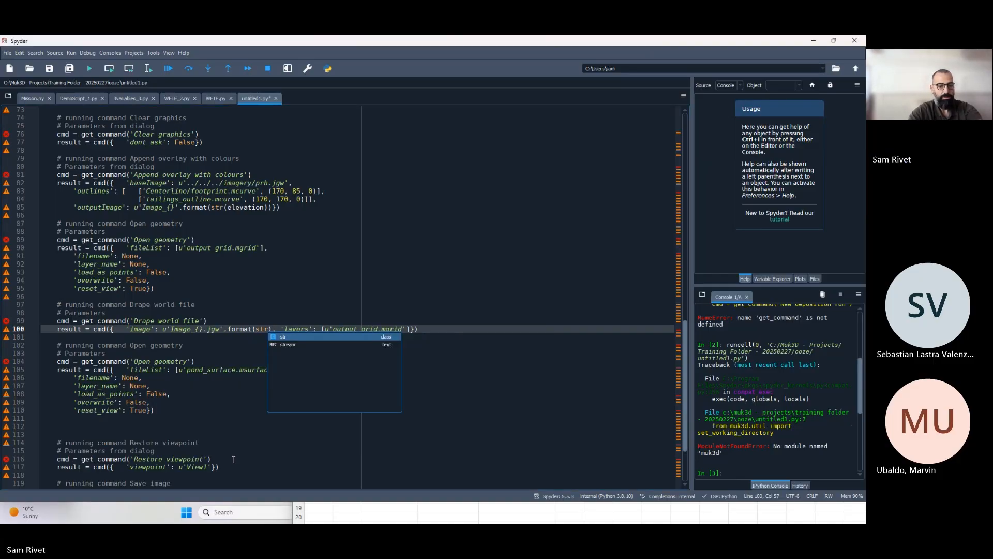
text((elevation)
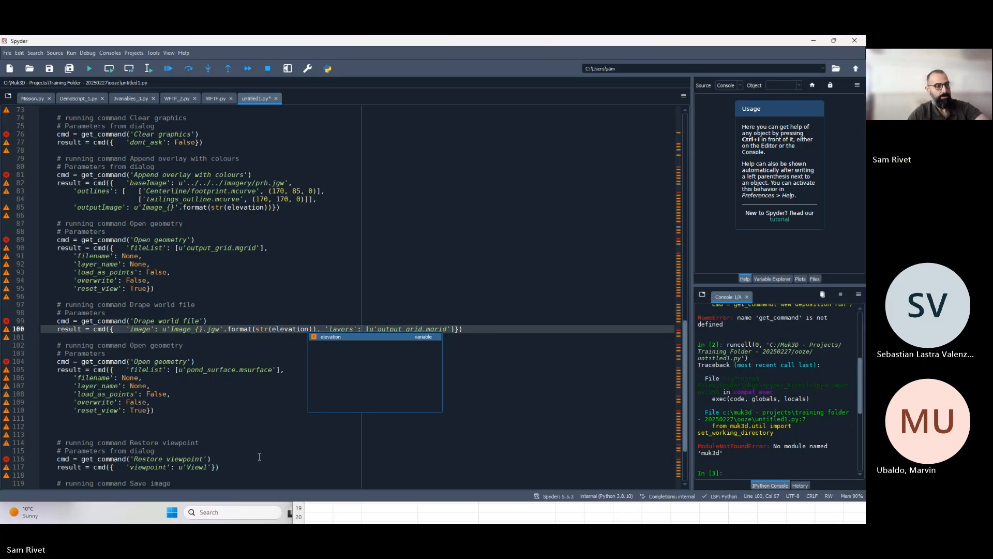
Review the Drape world file layers parameter and the following pond surface Open geometry, Restore viewpoint and Save image commands.
click(204, 329)
click(205, 335)
click(371, 330)
drag(371, 330, 455, 329)
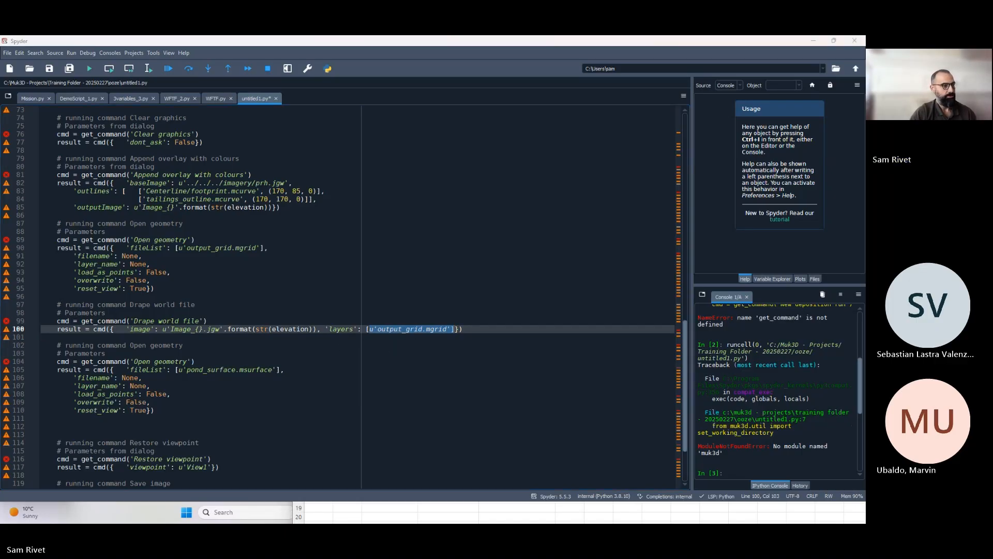
scroll(171, 357, down, 2)
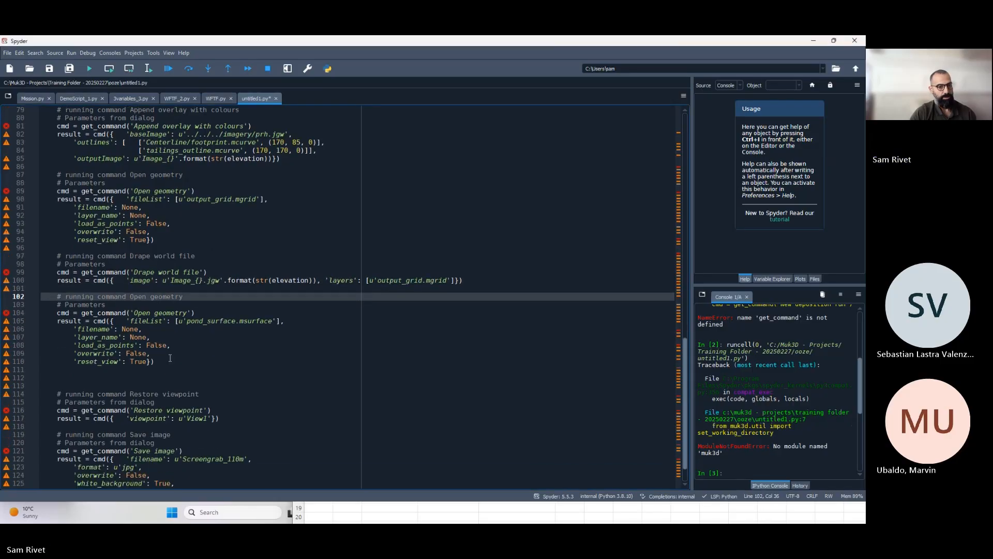
drag(154, 361, 49, 296)
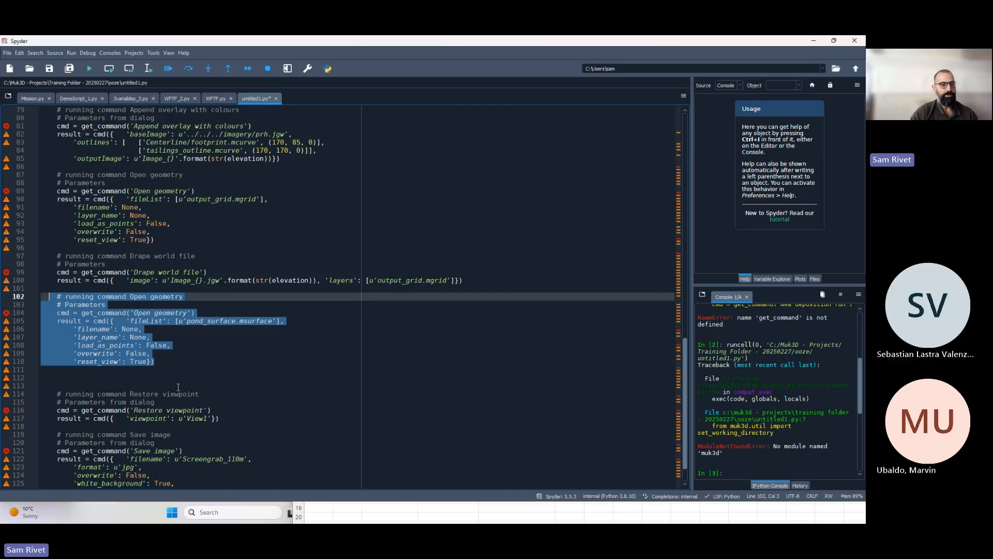
scroll(239, 379, down, 1)
drag(219, 393, 57, 367)
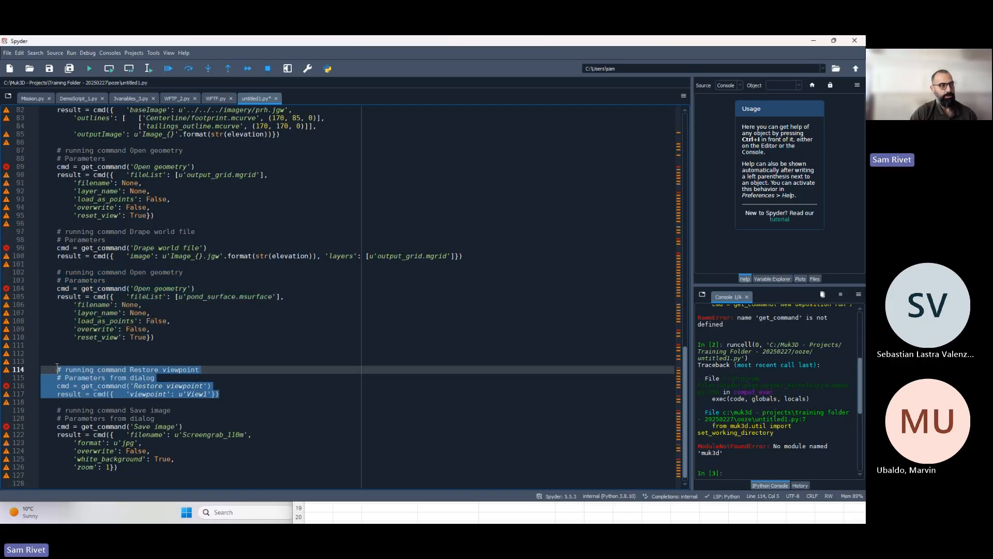
scroll(105, 427, down, 1)
drag(120, 460, 50, 403)
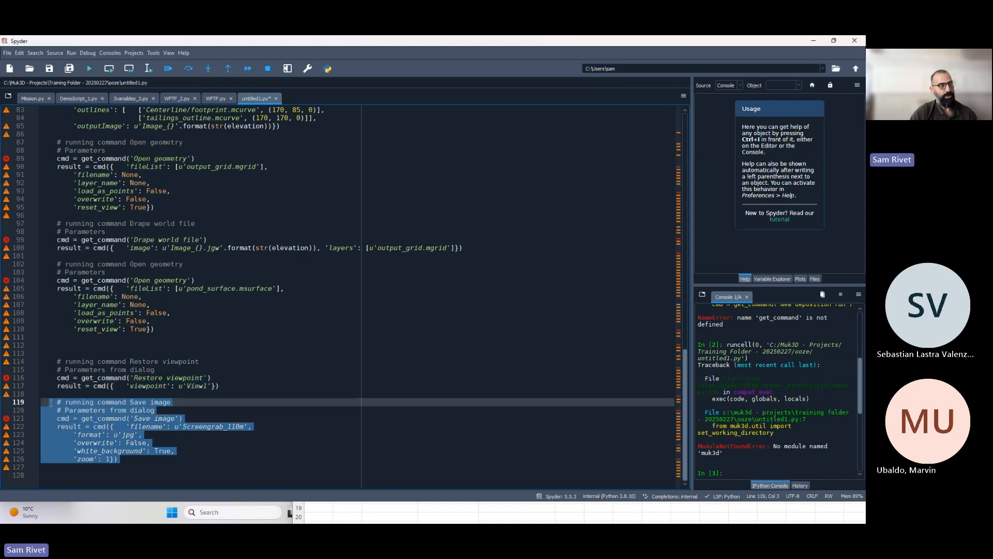
click(136, 418)
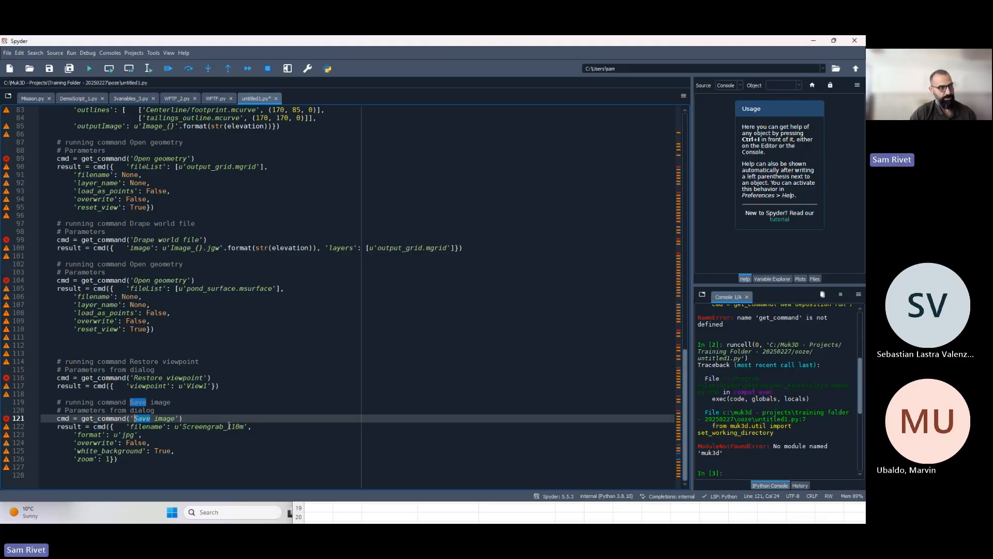
Replace 110m in the Save image command's filename with a {} placeholder and a .jpg extension, giving Screengrab_{}.jpg.
click(228, 426)
key(Right)
key(Right)
key(Right)
key(BackSpace)
key(BackSpace)
key(BackSpace)
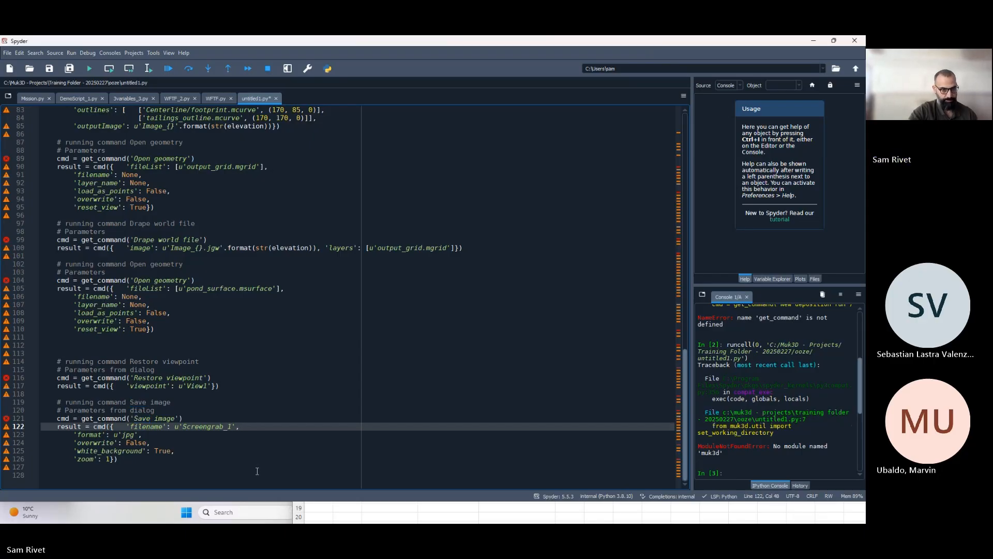
text({})
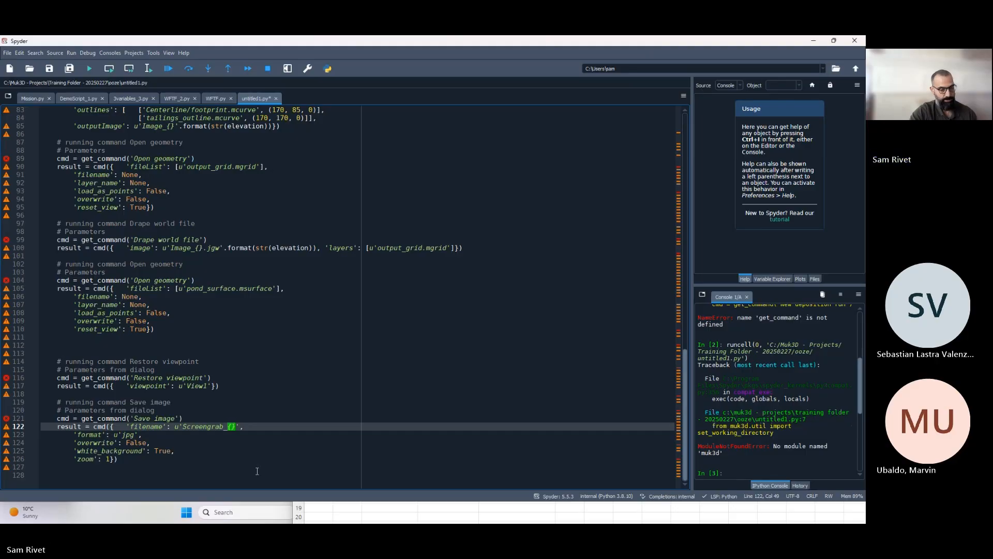
text(.jpg)
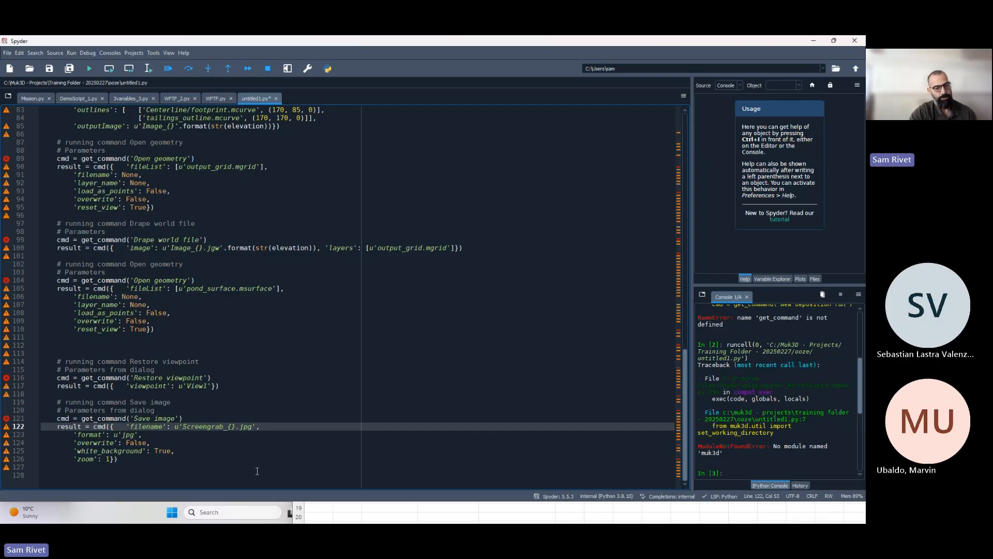
Append .format(str(elevation)) to the filename string of the Save image command.
key(Down)
key(Up)
text(.for)
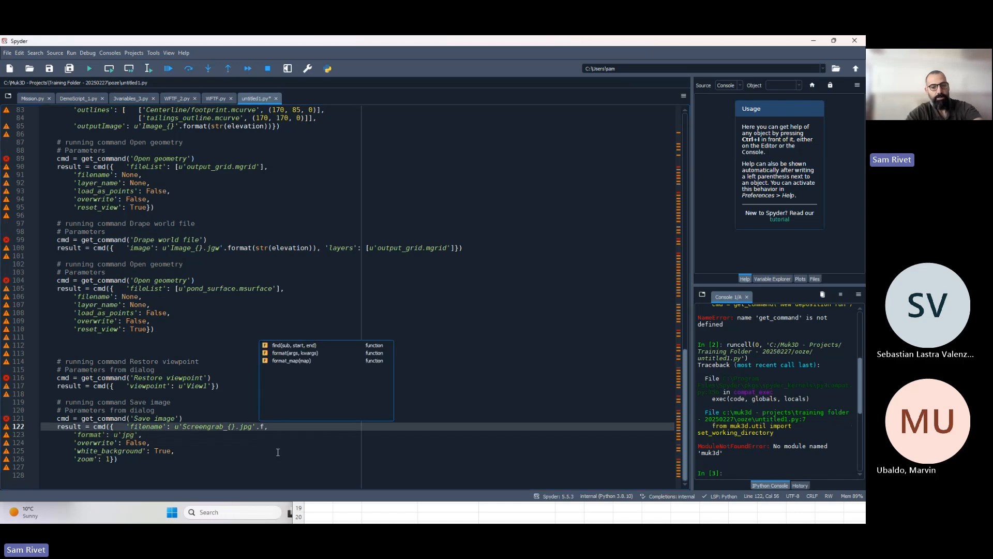
text(mat)
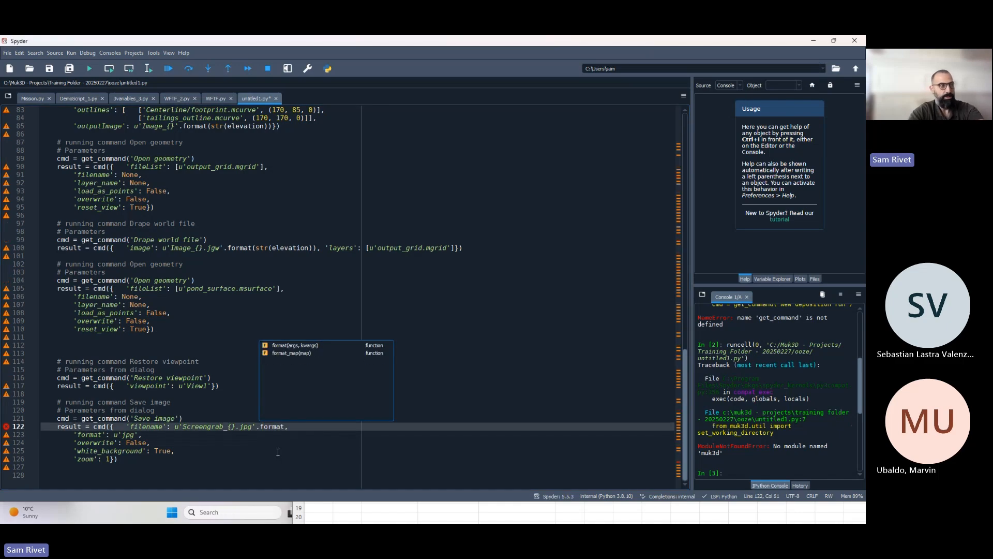
text(()
text(str)
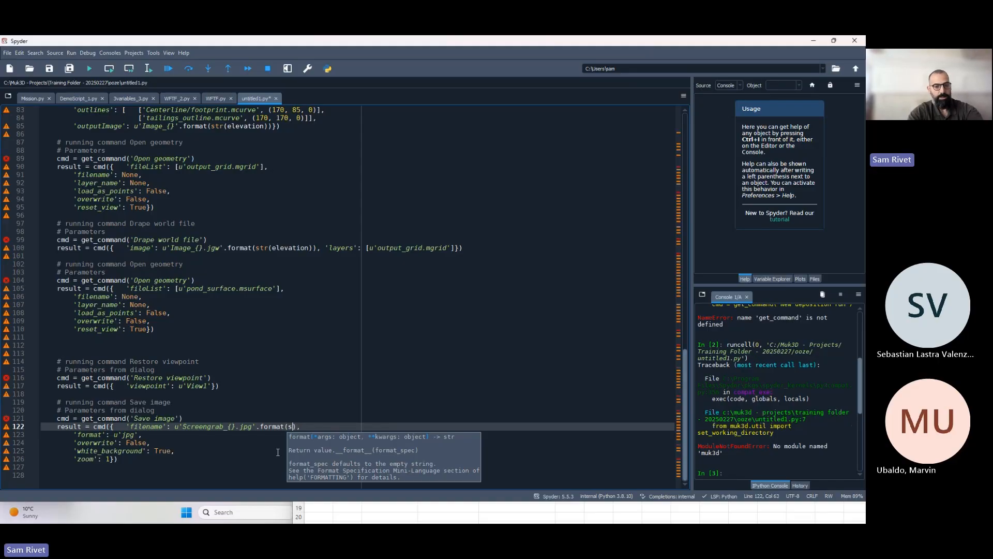
text((elevation)
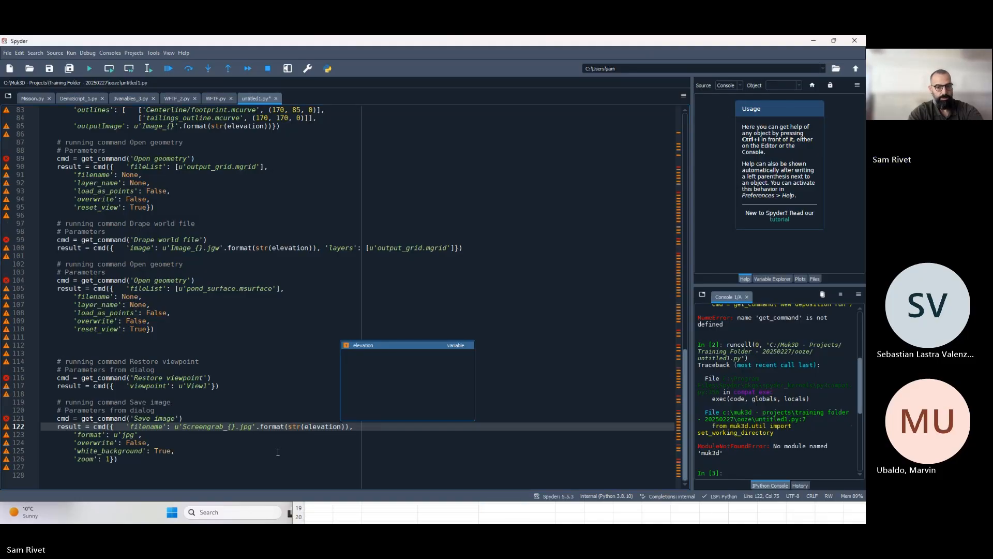
key(Escape)
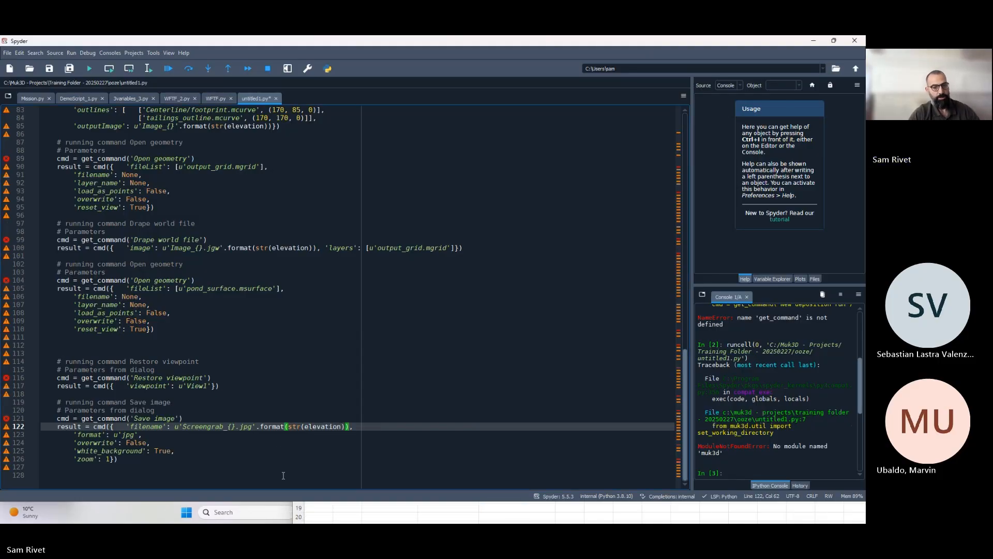
click(288, 461)
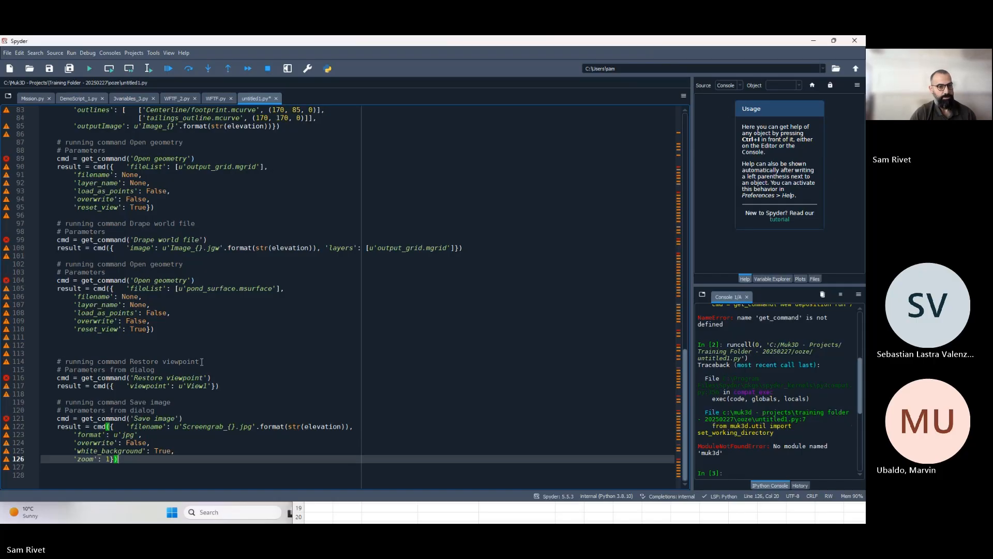
Copy the Clear graphics command block and paste it below the Save image command at the script's end.
scroll(203, 321, up, 5)
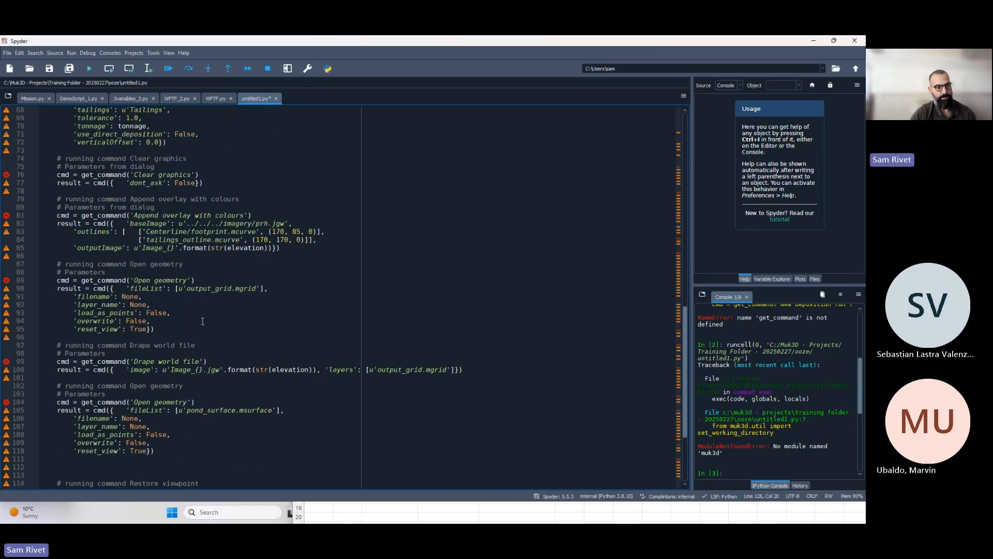
drag(203, 183, 26, 162)
key(ctrl+c)
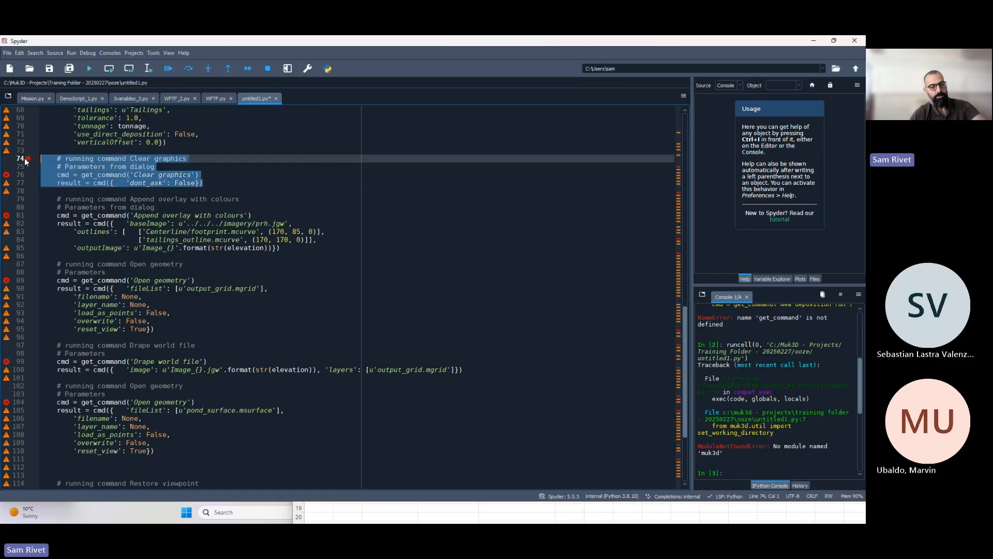
scroll(182, 239, down, 5)
click(78, 475)
key(ctrl+v)
scroll(93, 466, down, 1)
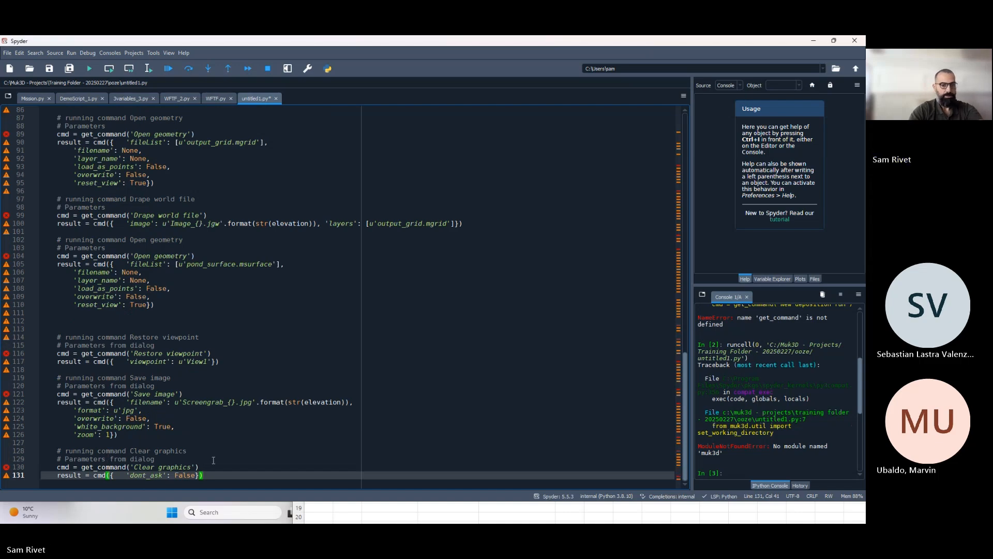
Add the line pv_elevation = elevation inside the loop, below the final Clear graphics block.
key(Return)
key(Return)
key(Return)
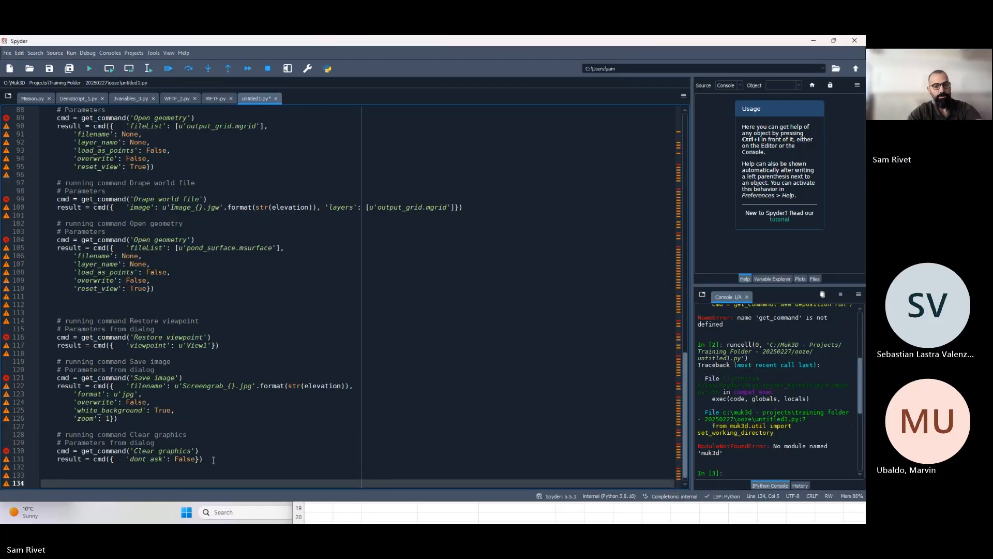
text(pv_)
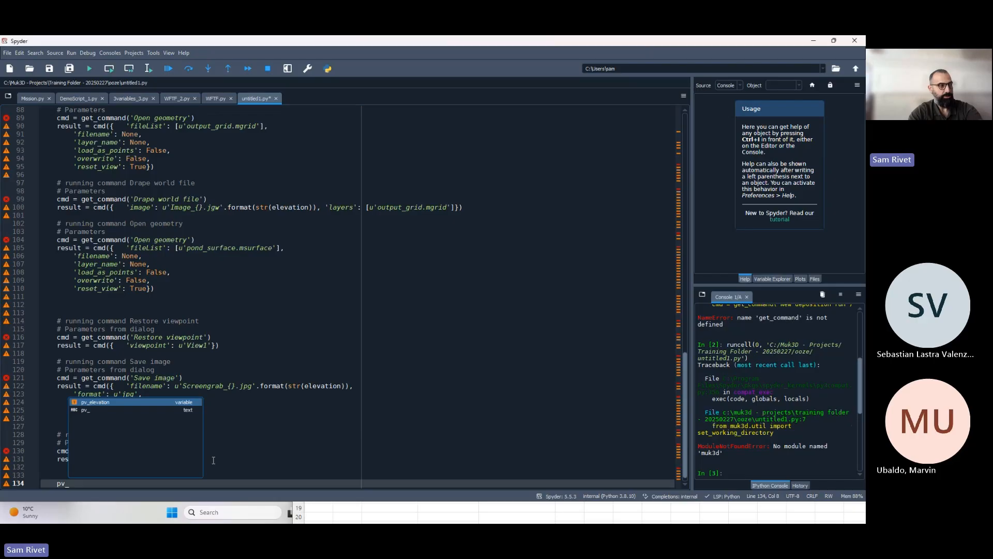
text(elevation = elevation)
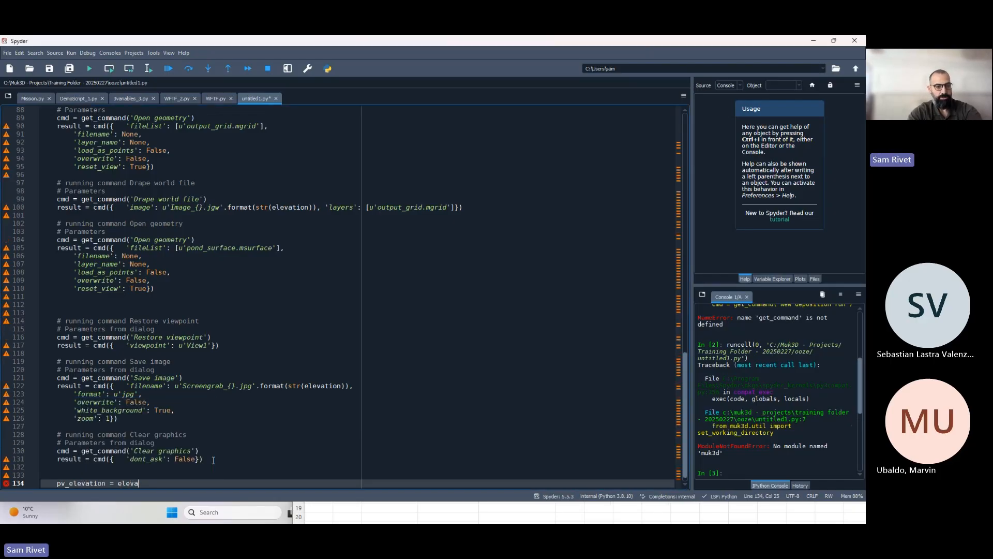
Set the dont_ask parameter of the final Clear graphics command to True.
click(187, 321)
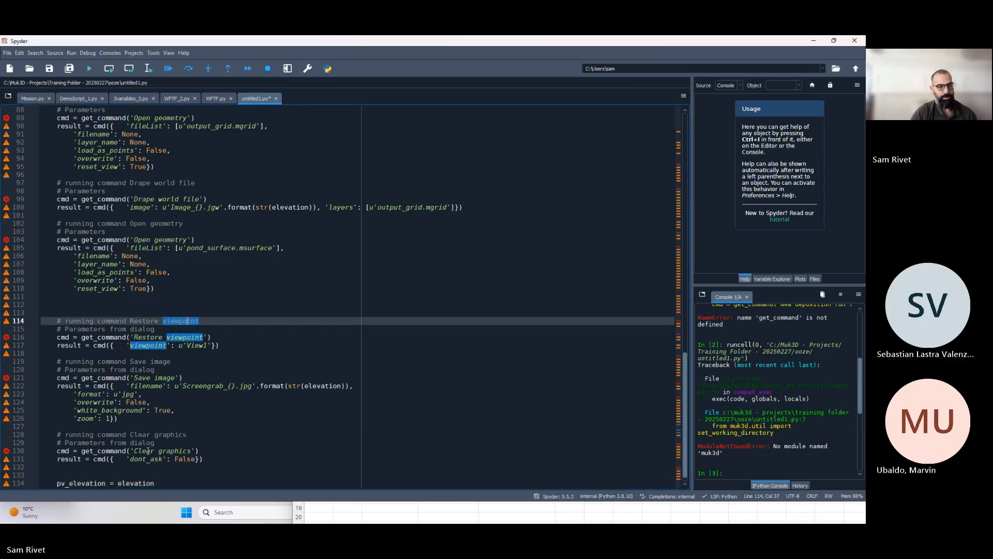
click(187, 450)
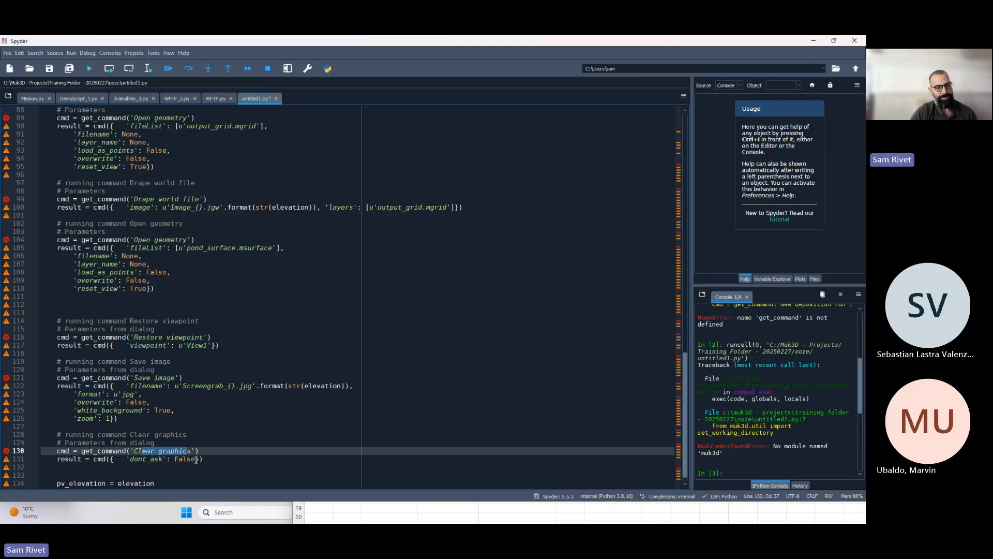
drag(198, 458, 174, 459)
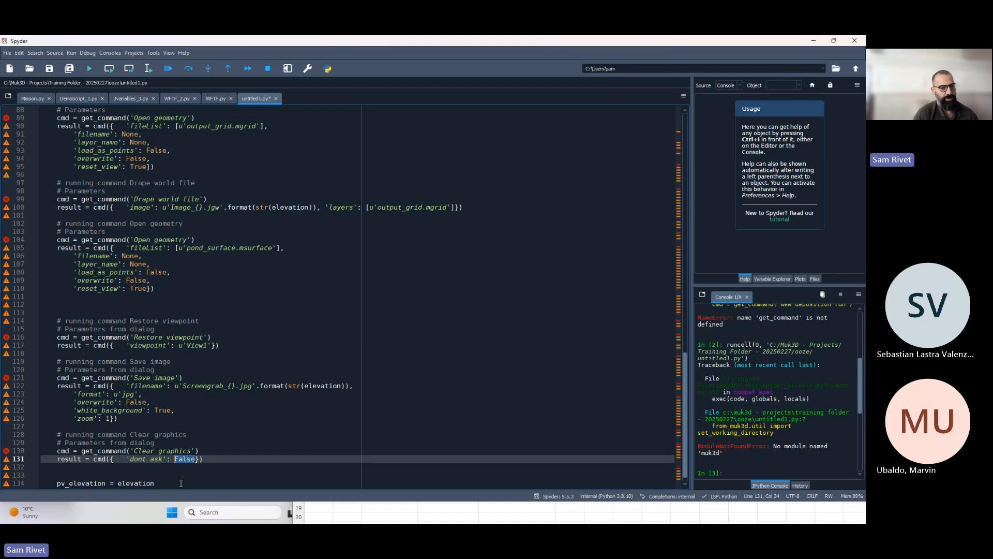
text(True)
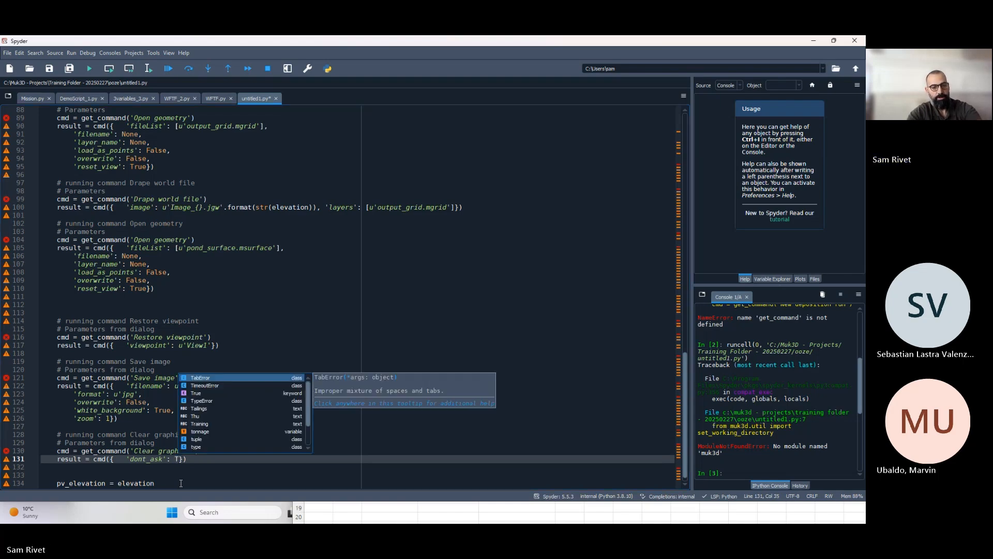
Set the dont_ask parameter to True in the Clear graphics command directly above the Append overlay with colours block.
click(137, 421)
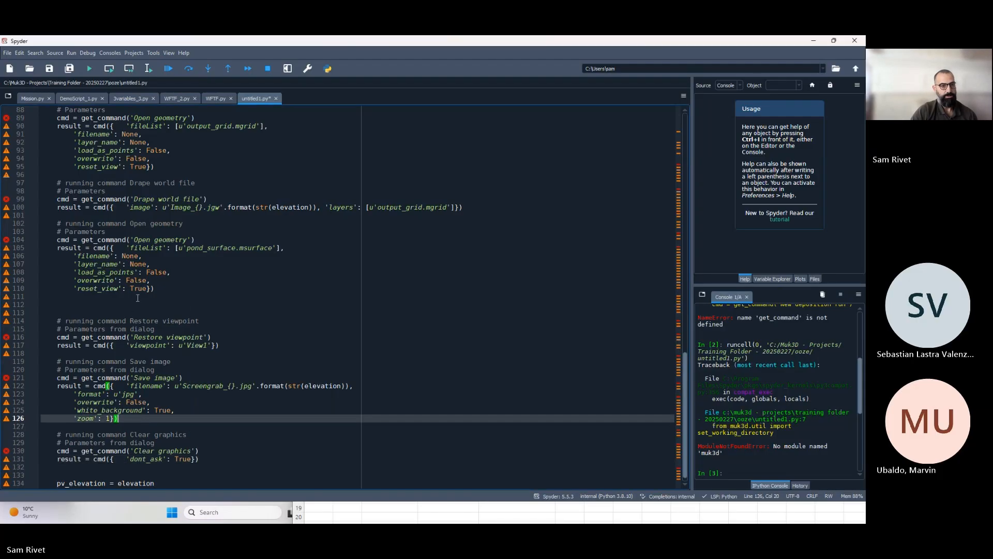
scroll(134, 408, up, 3)
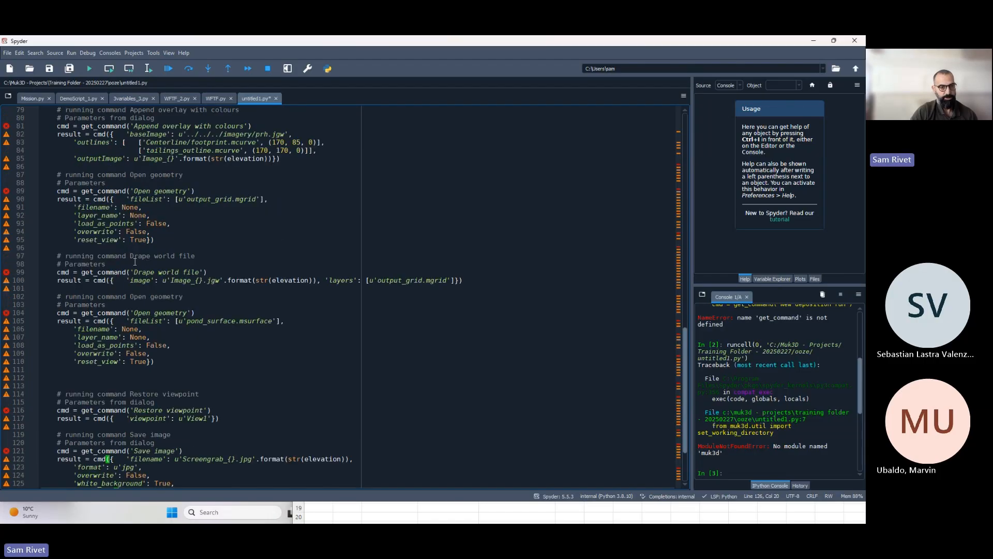
scroll(135, 362, down, 3)
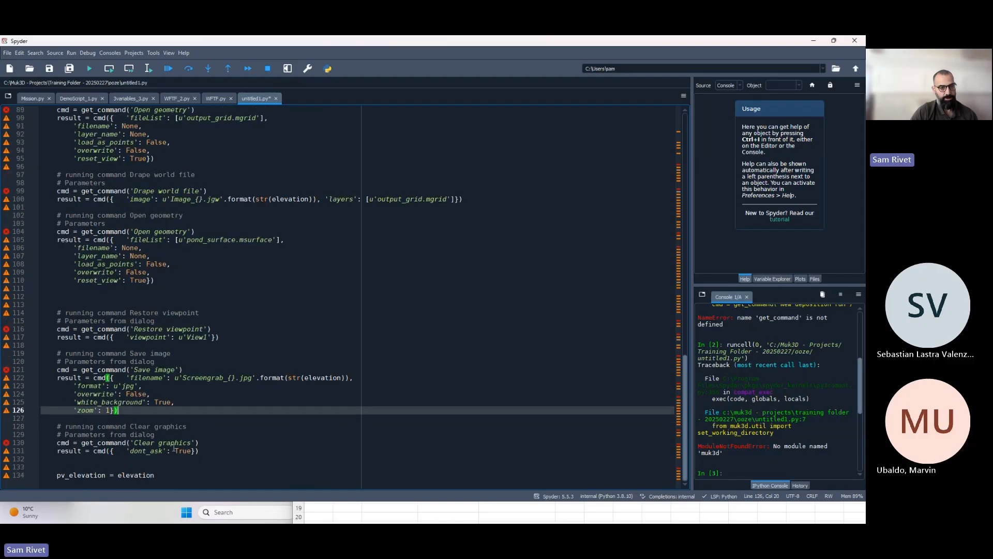
click(151, 443)
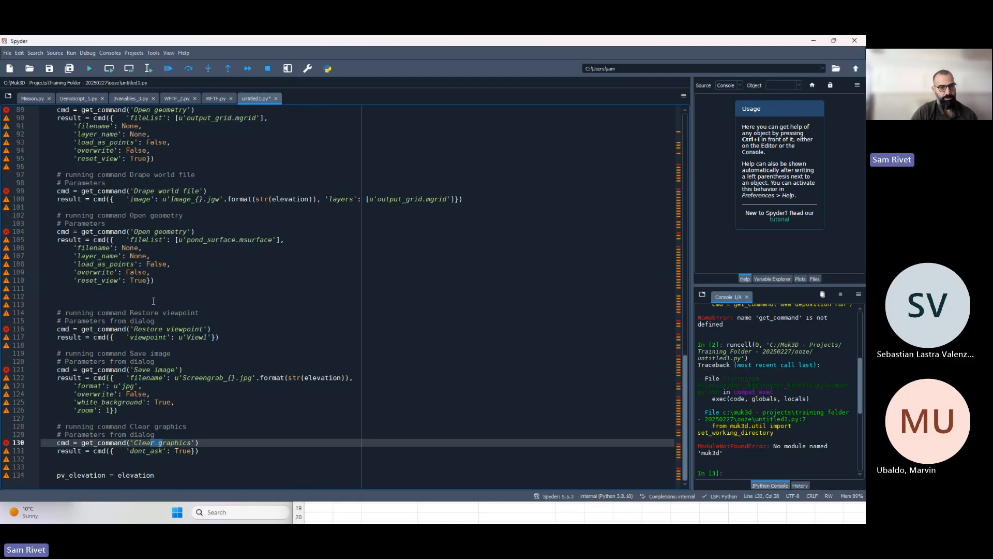
scroll(145, 236, up, 2)
scroll(141, 207, up, 5)
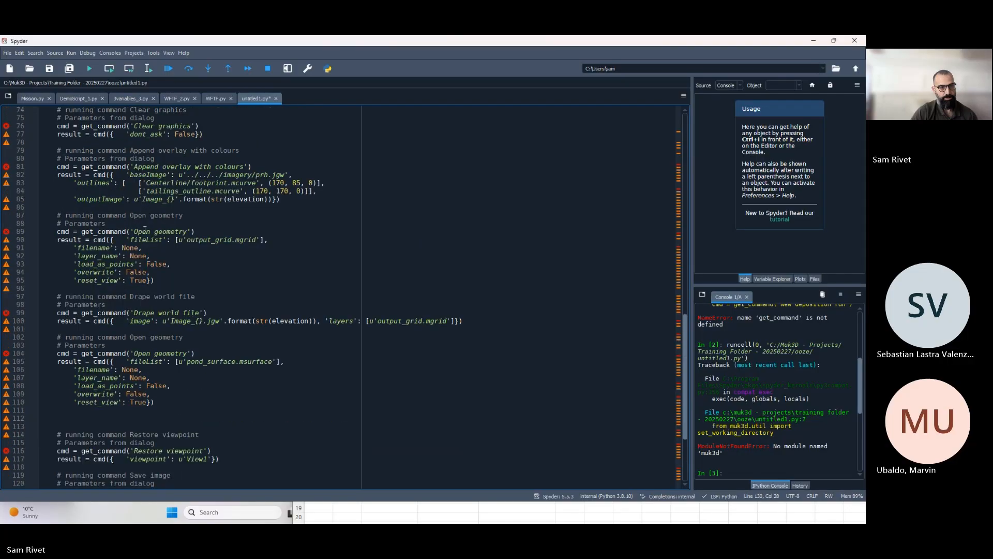
click(191, 184)
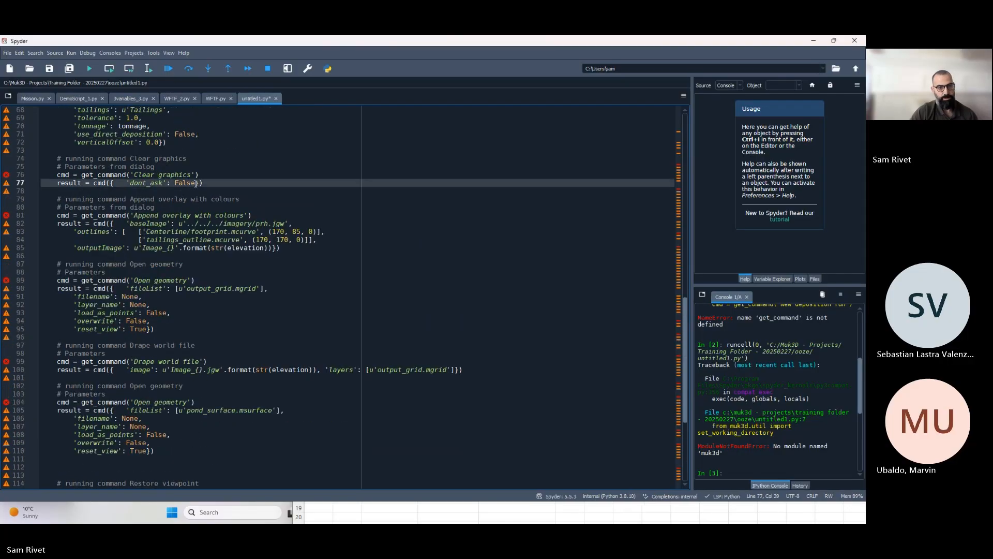
key(BackSpace)
key(BackSpace)
key(BackSpace)
key(BackSpace)
text(True)
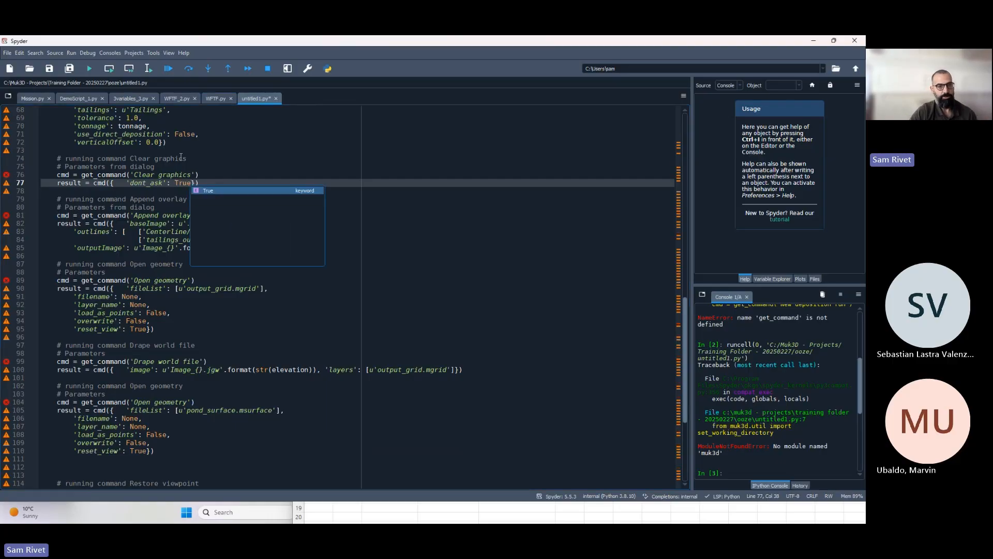
Set the dont_ask parameter to True in the Clear graphics command that follows the Raise dam block.
click(181, 157)
scroll(175, 207, up, 12)
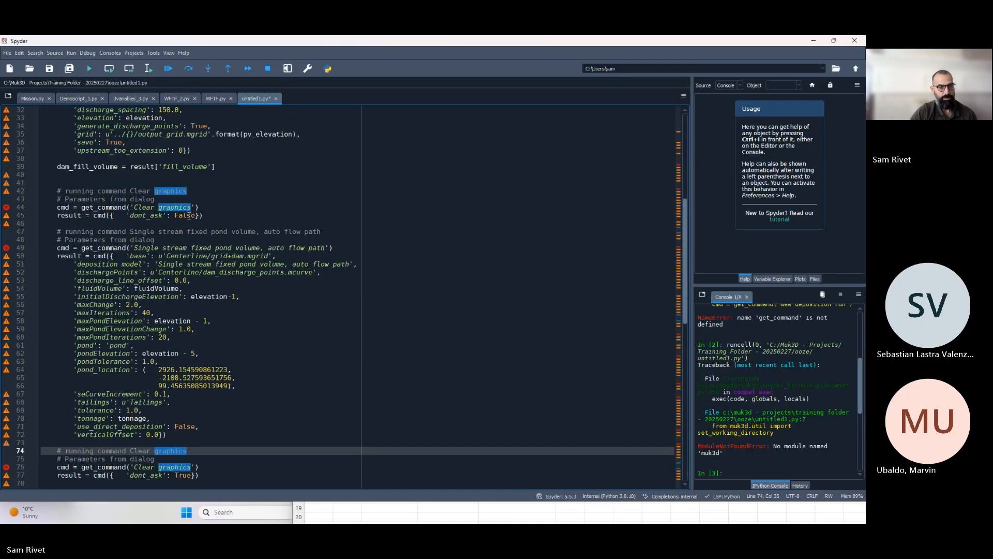
click(193, 216)
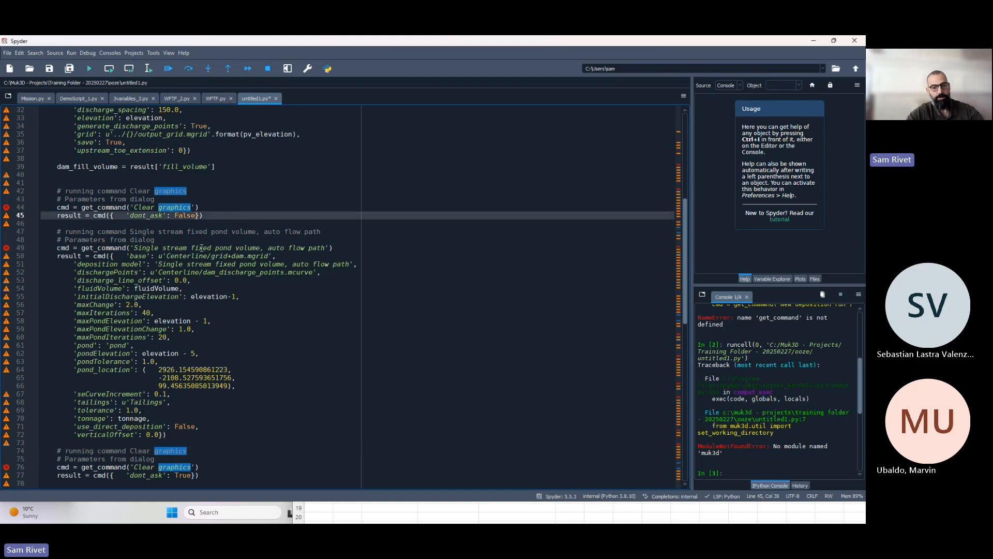
key(BackSpace)
key(BackSpace)
key(BackSpace)
key(BackSpace)
key(BackSpace)
text(True)
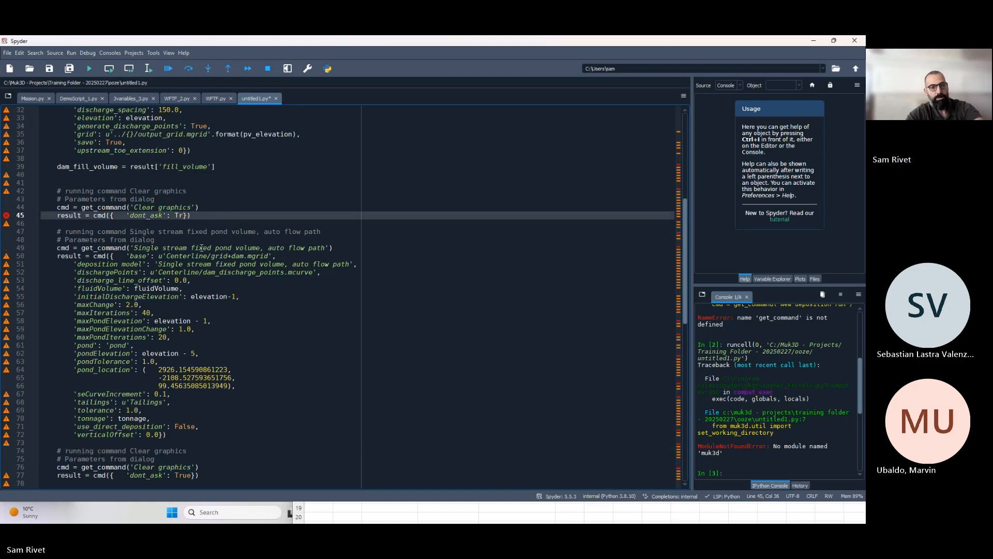
scroll(201, 247, up, 3)
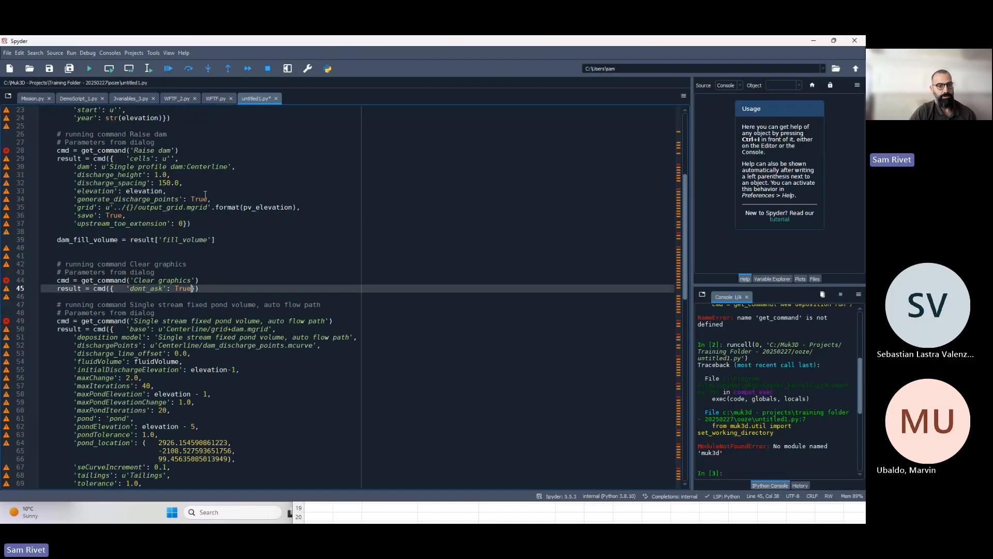
scroll(139, 221, up, 8)
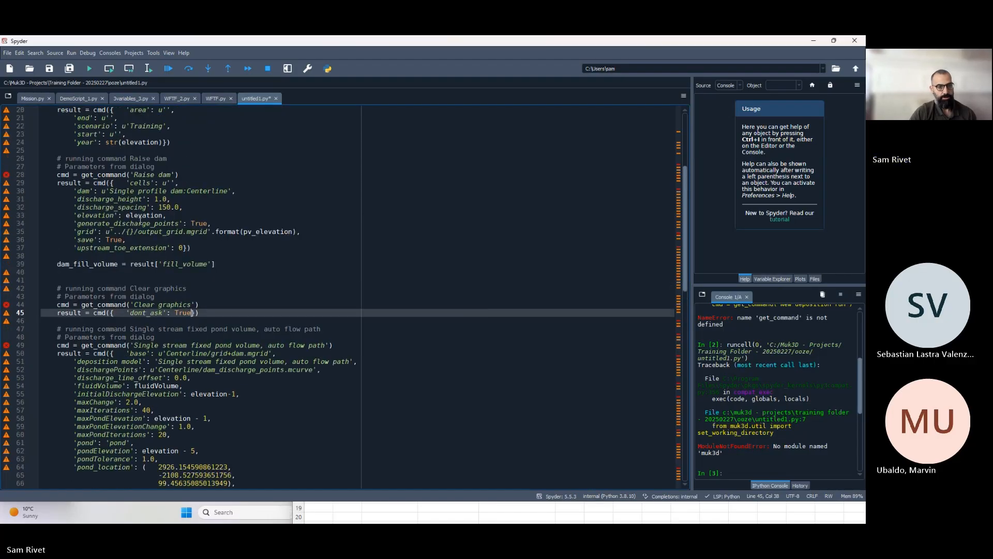
Save the script under the new name Training.py in the ooze folder.
scroll(137, 229, down, 9)
scroll(137, 229, down, 20)
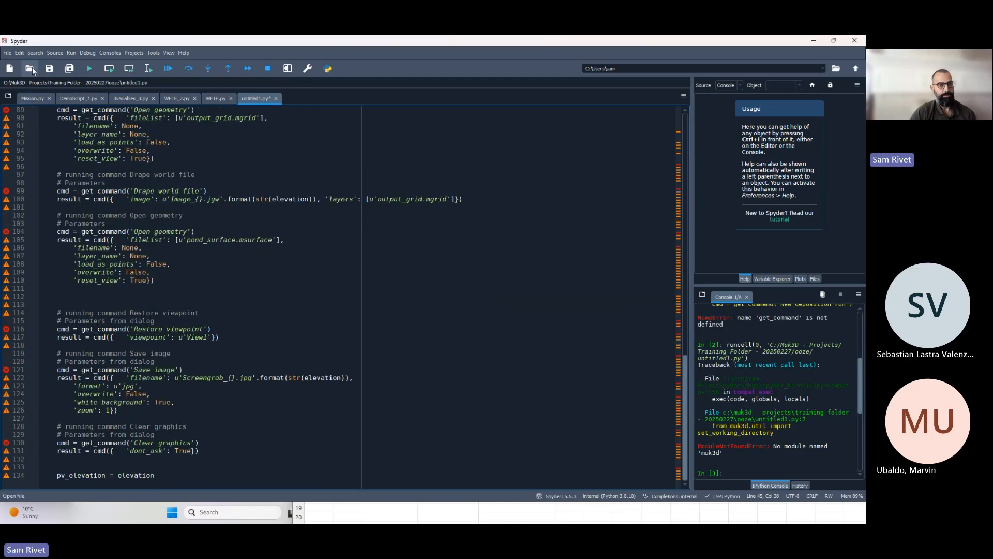
click(7, 54)
click(36, 136)
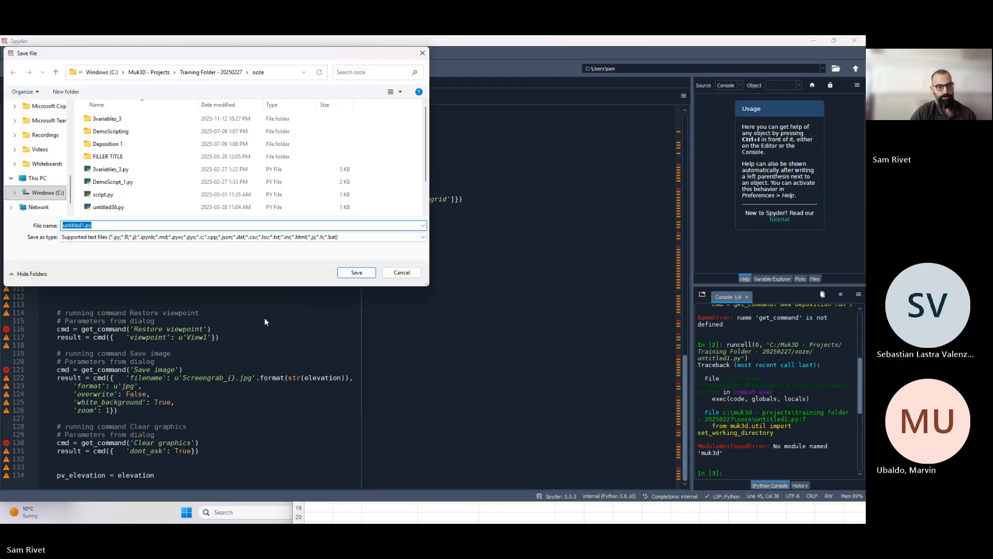
click(84, 225)
key(BackSpace)
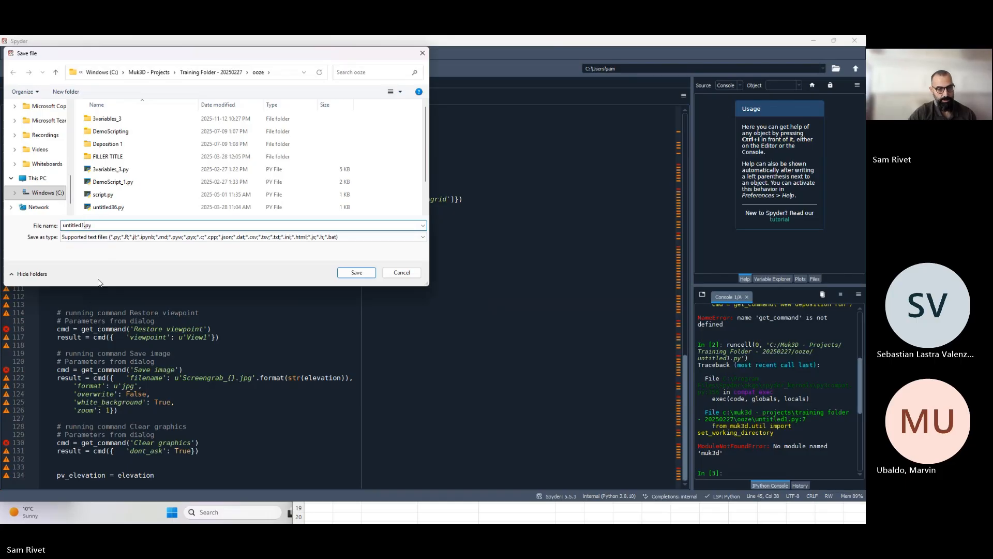
key(BackSpace)
key(BackSpace)
key(BackSpace)
key(BackSpace)
key(BackSpace)
key(BackSpace)
key(BackSpace)
key(BackSpace)
text(Trai)
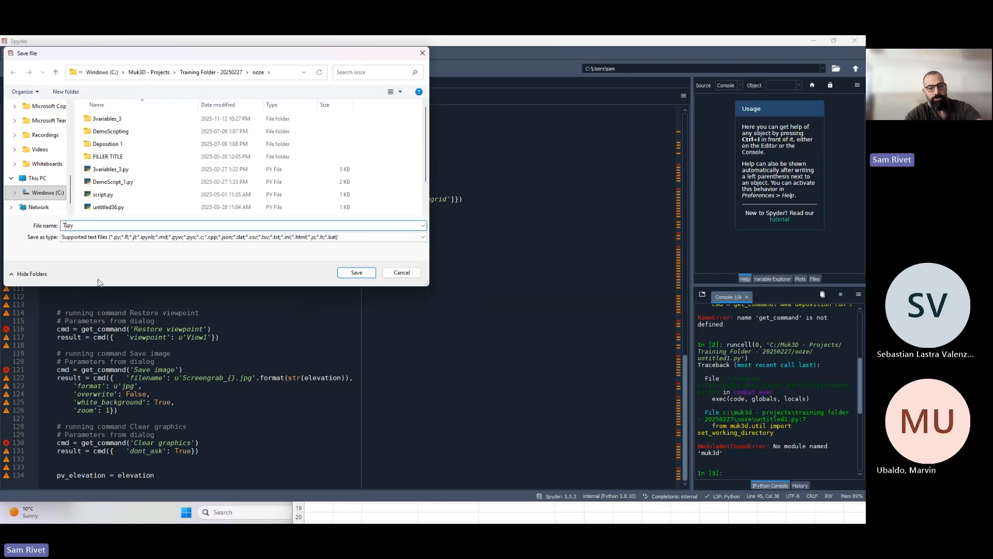
text(ning)
click(349, 272)
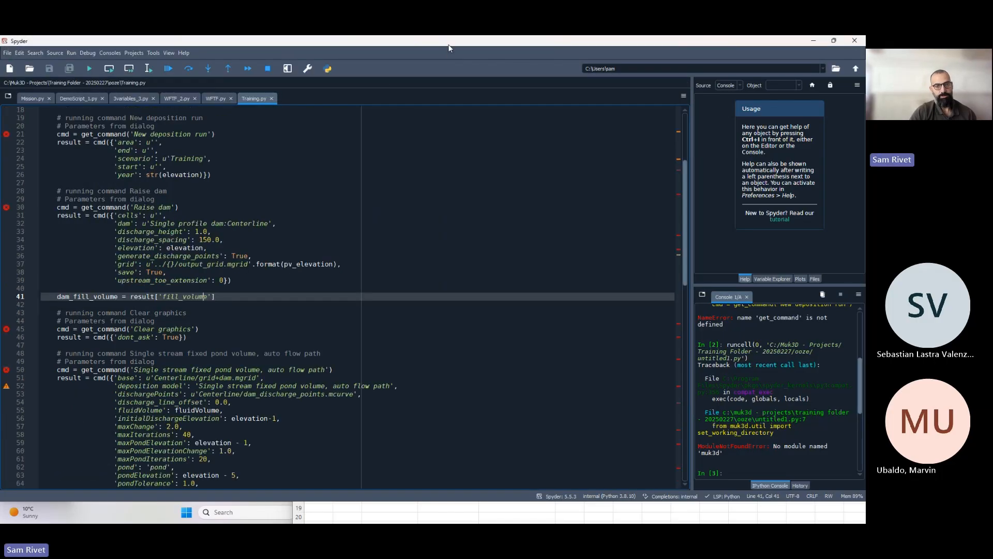
Put the script editor and spreadsheet windows away and switch to the Muk3D window with the PineRiverHills-20251113 project.
drag(449, 45, 0, 141)
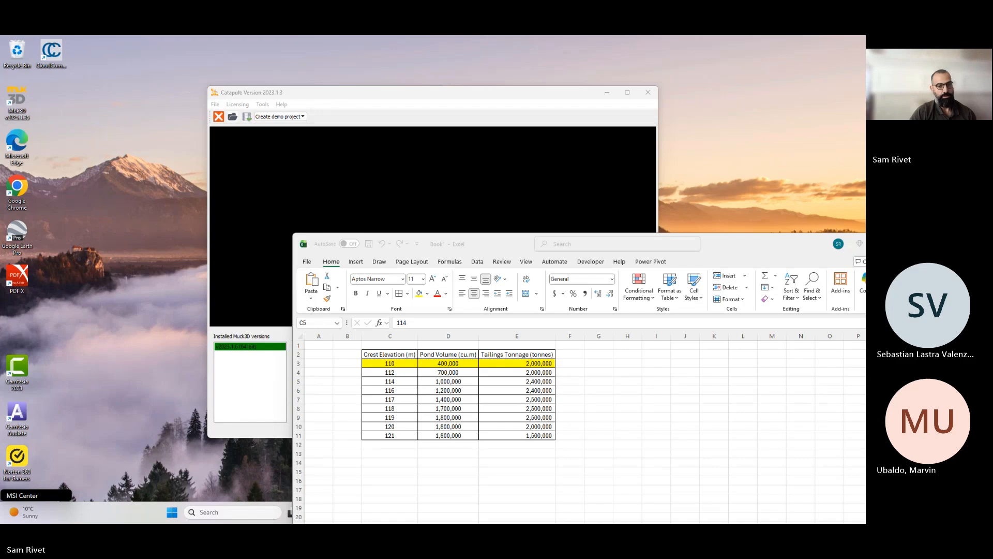
drag(812, 247, 589, 266)
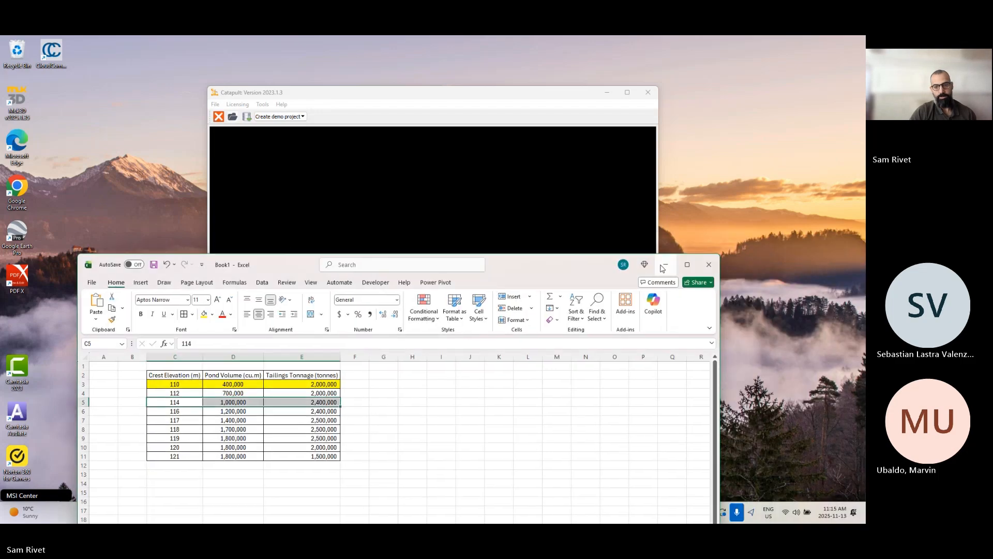
click(660, 265)
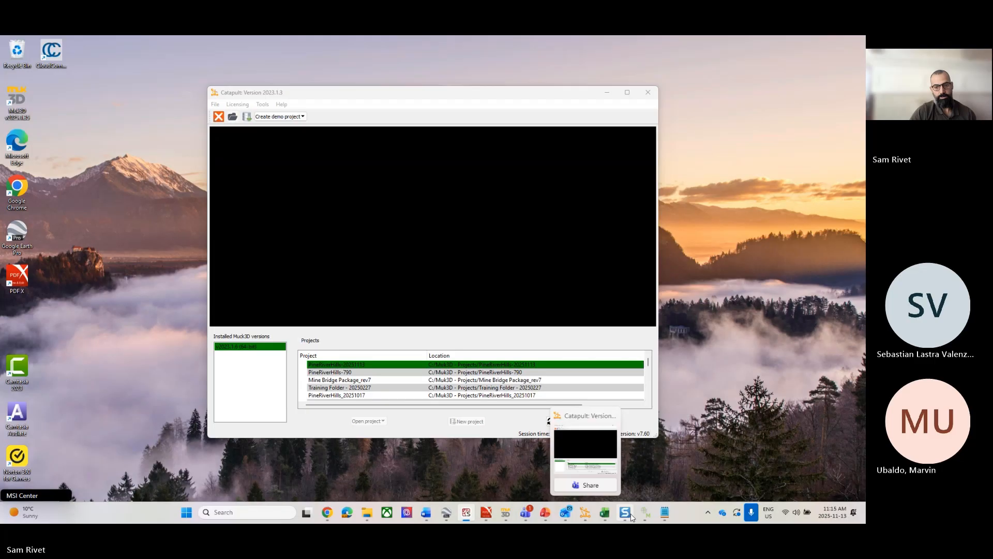
click(641, 515)
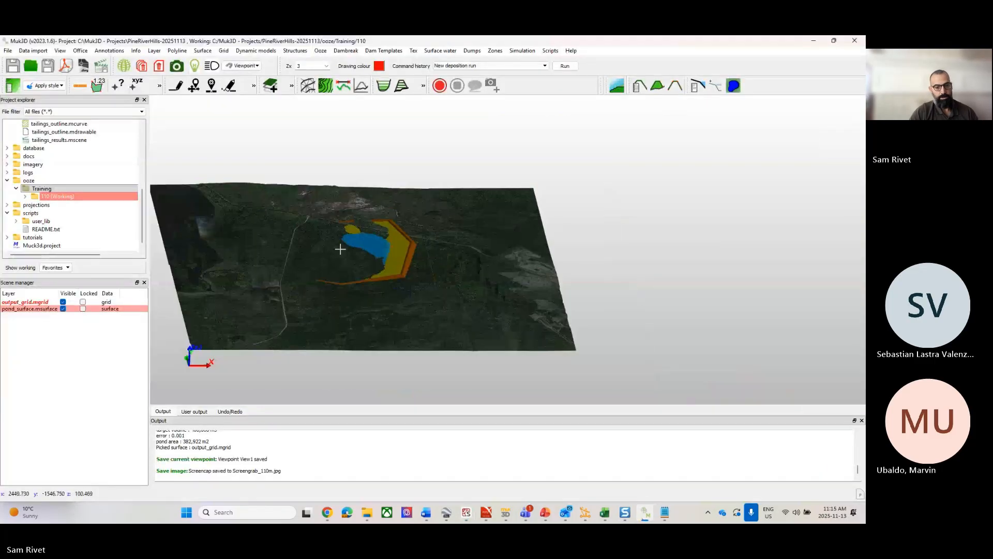
Show the scene in plan view and clear all graphics from it.
key(t)
middle_drag(328, 242, 366, 235)
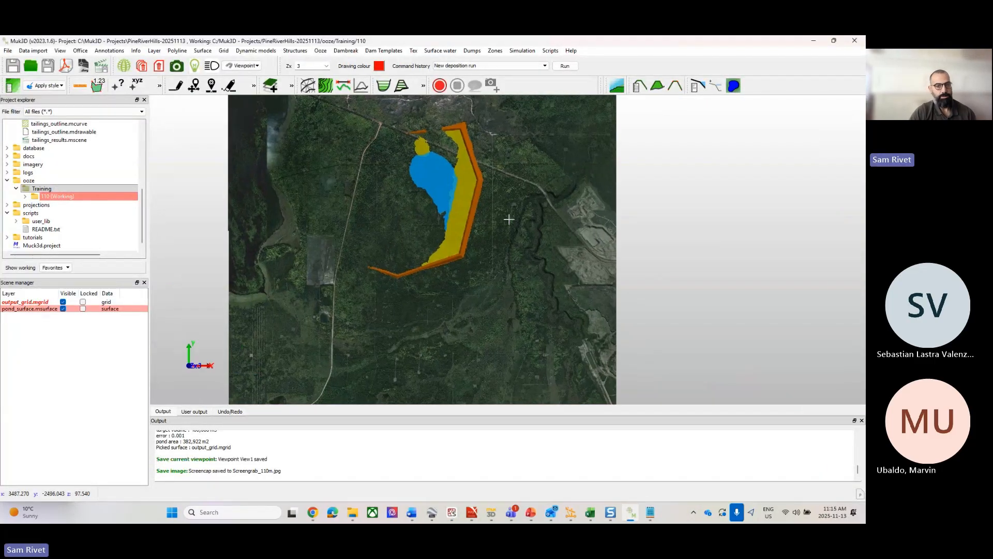
right_click(663, 228)
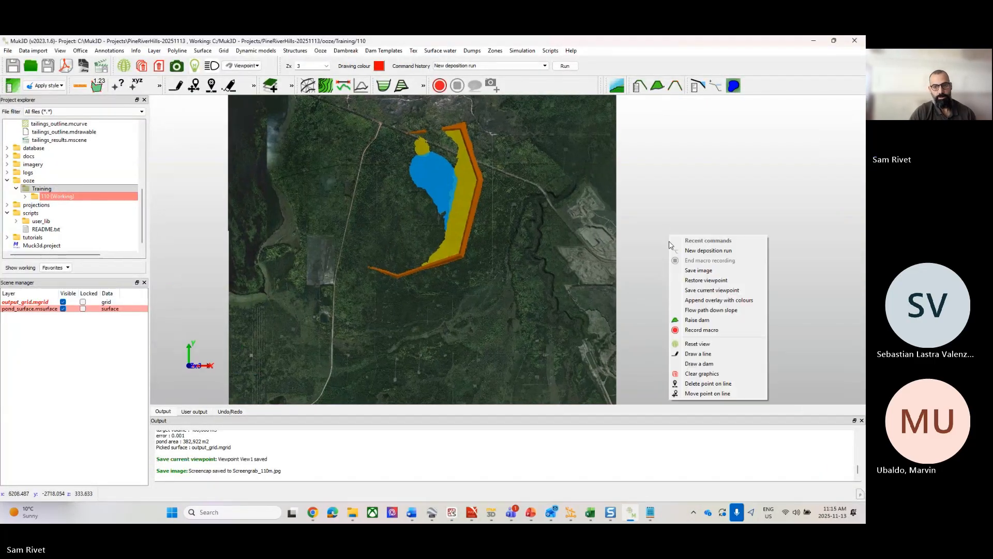
click(702, 378)
click(450, 283)
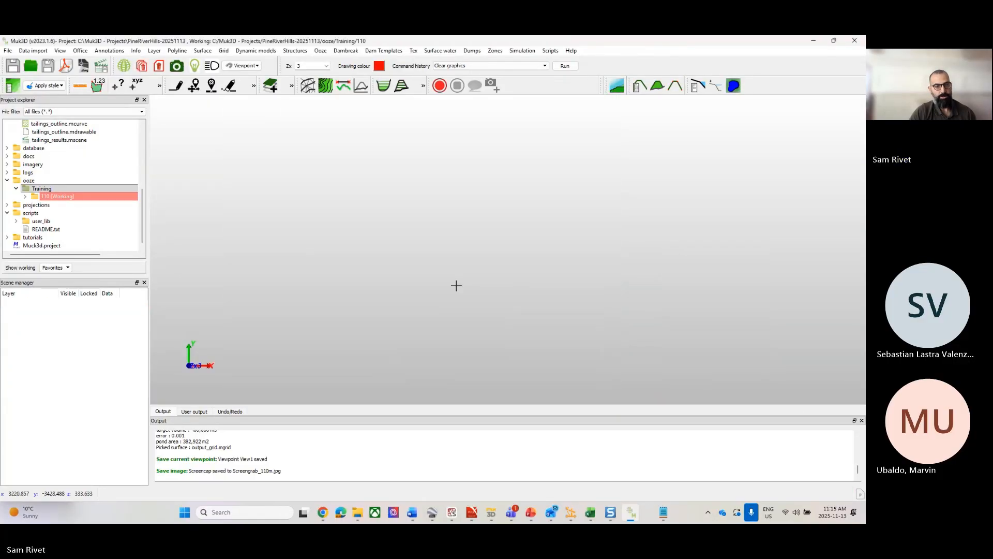
Run the Training.py script from the project's ooze folder in the empty 3D view.
click(29, 197)
click(26, 197)
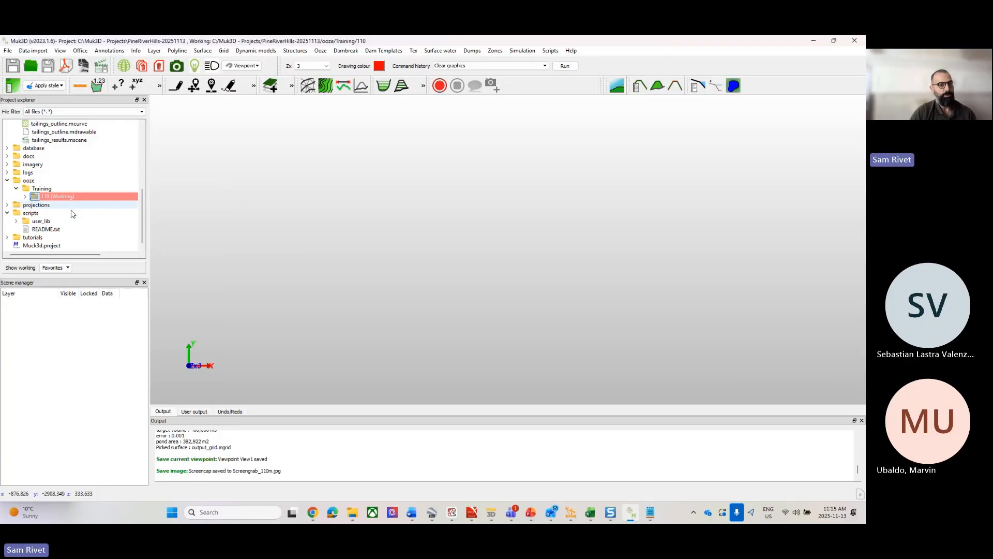
click(16, 188)
click(16, 197)
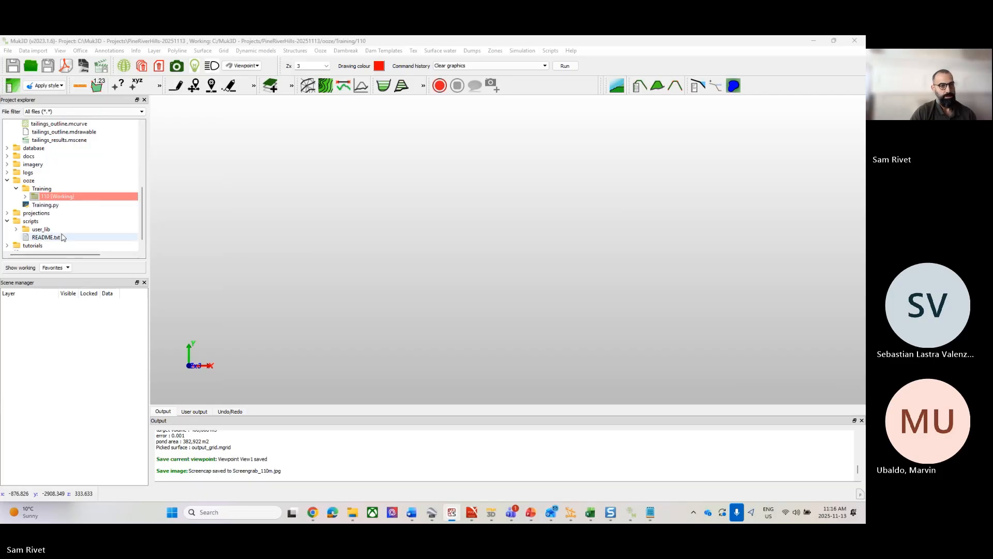
click(33, 206)
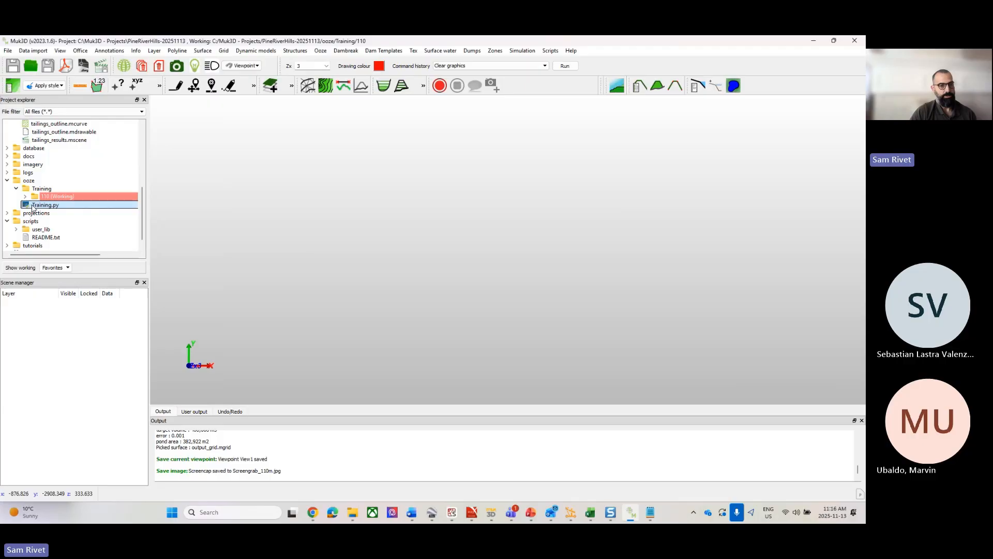
drag(33, 206, 362, 225)
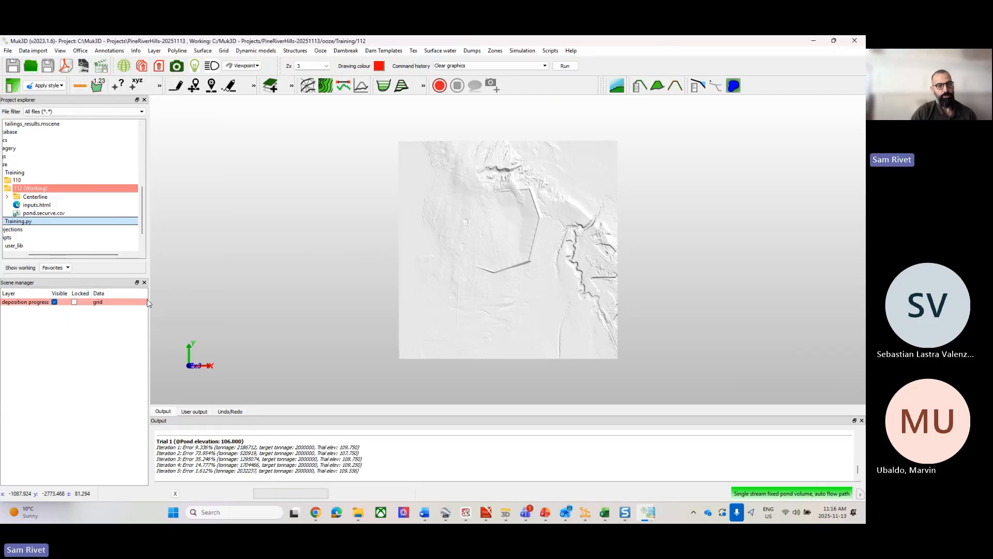
Collapse the elevation run folders from 112 to 121 under ooze/Training so that only the folder names are listed.
drag(108, 255, 84, 262)
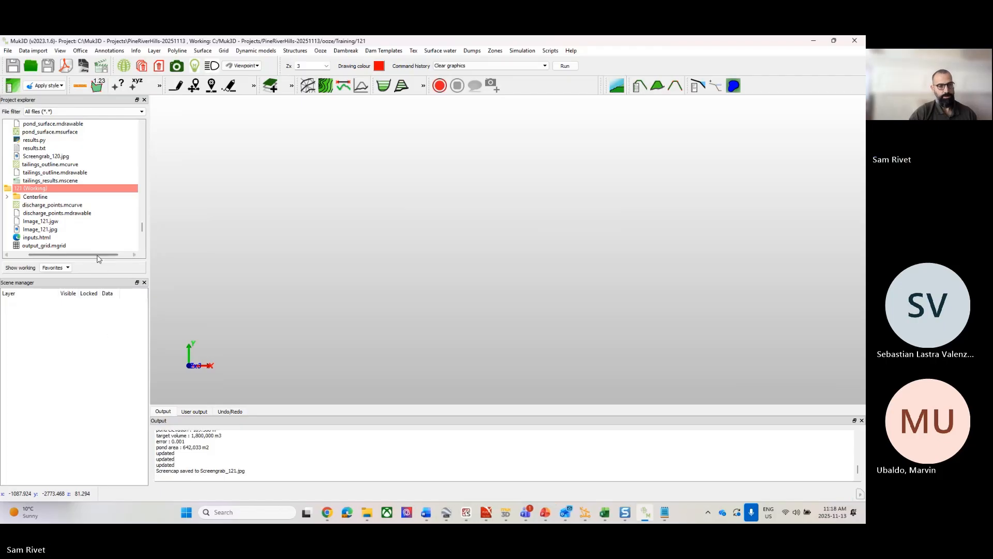
drag(97, 255, 80, 255)
scroll(63, 151, up, 5)
scroll(62, 152, up, 10)
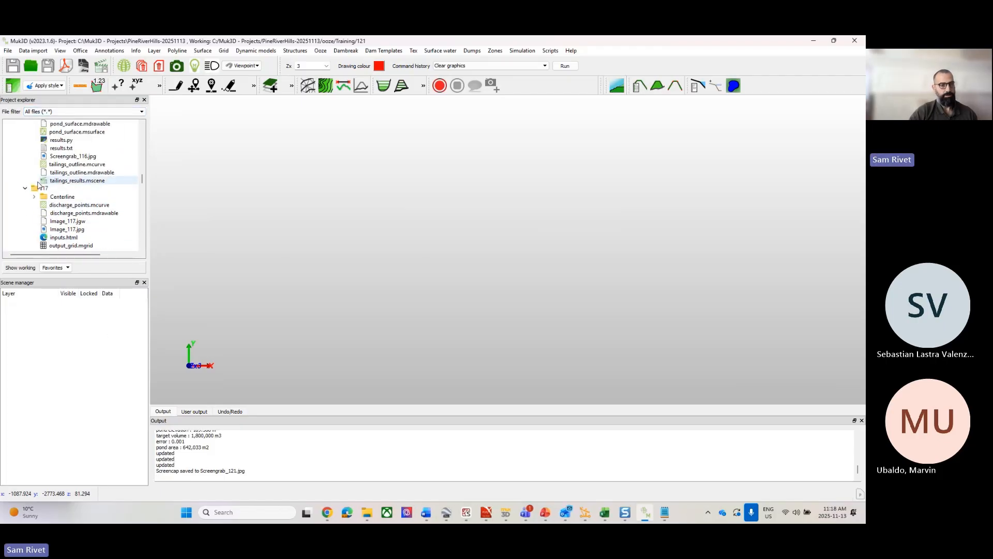
scroll(31, 166, up, 5)
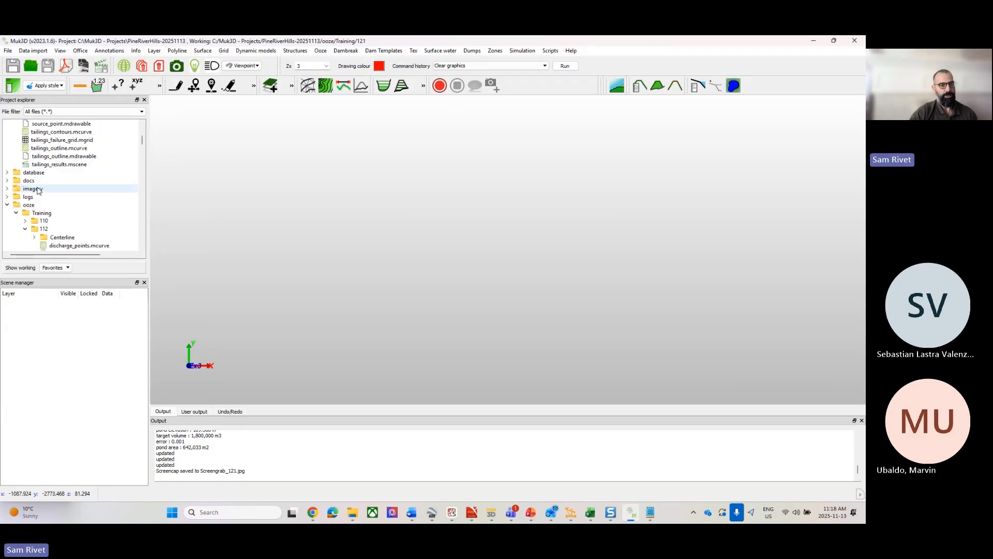
click(25, 157)
click(25, 164)
click(25, 172)
click(25, 180)
click(25, 188)
click(26, 205)
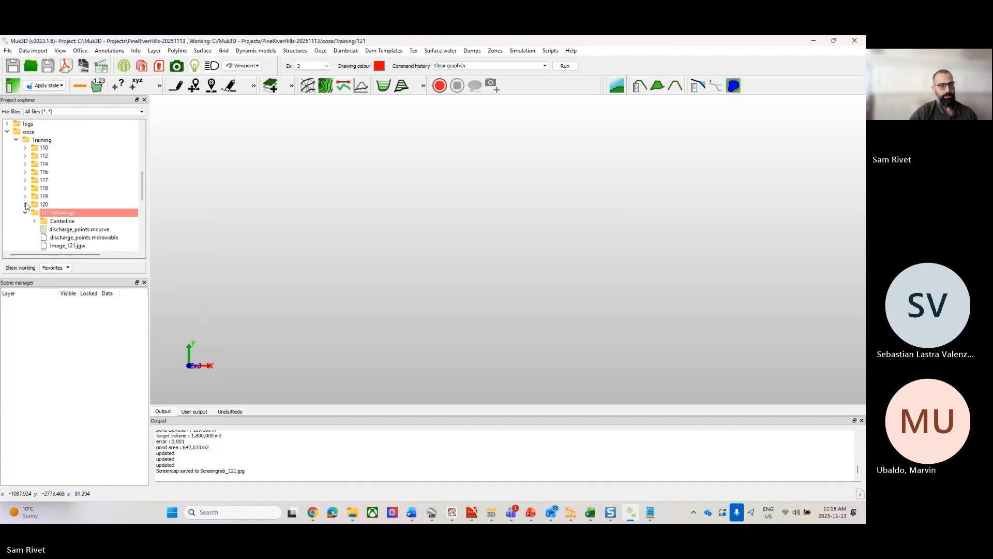
click(25, 212)
click(42, 140)
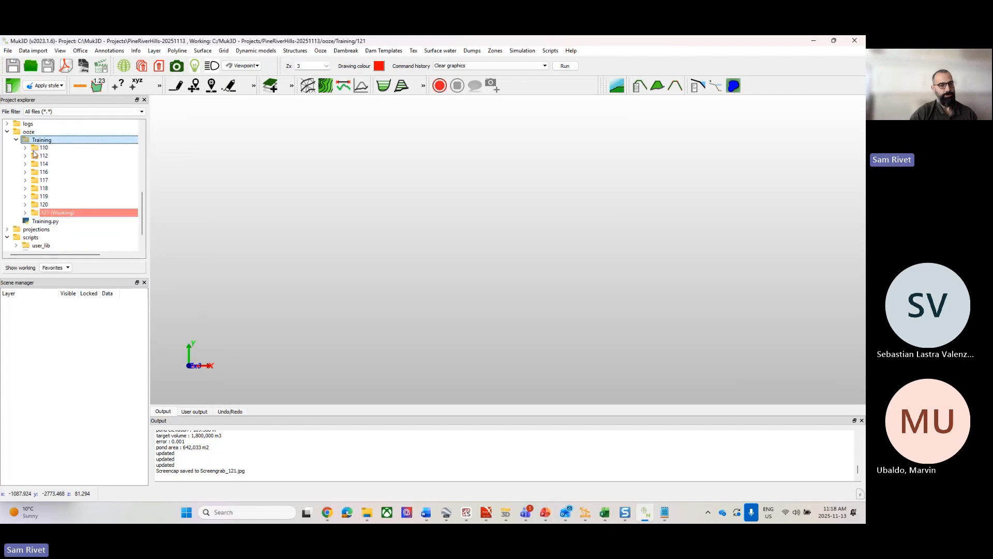
Expand the 120 run folder and examine its output files, including the images and result files.
click(25, 204)
scroll(40, 197, down, 5)
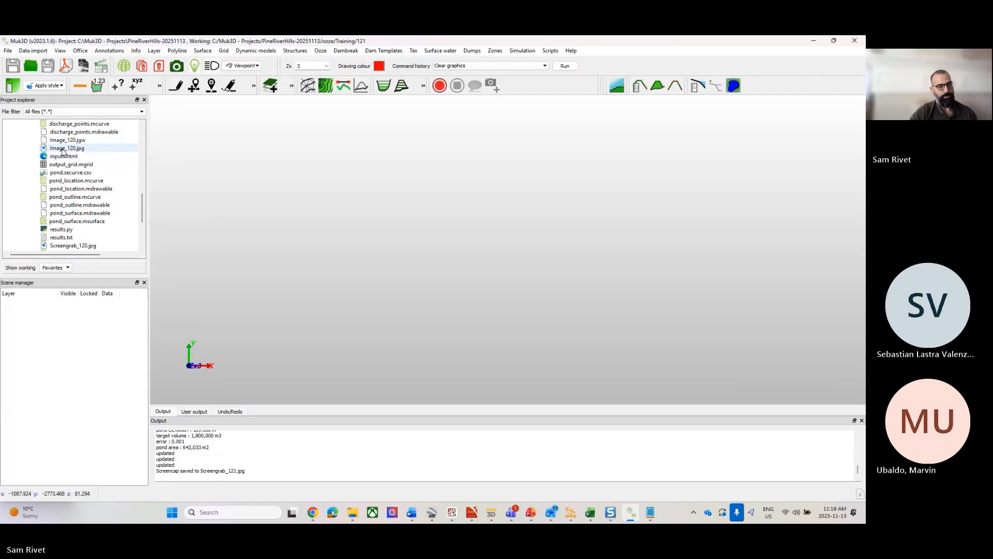
scroll(70, 150, down, 2)
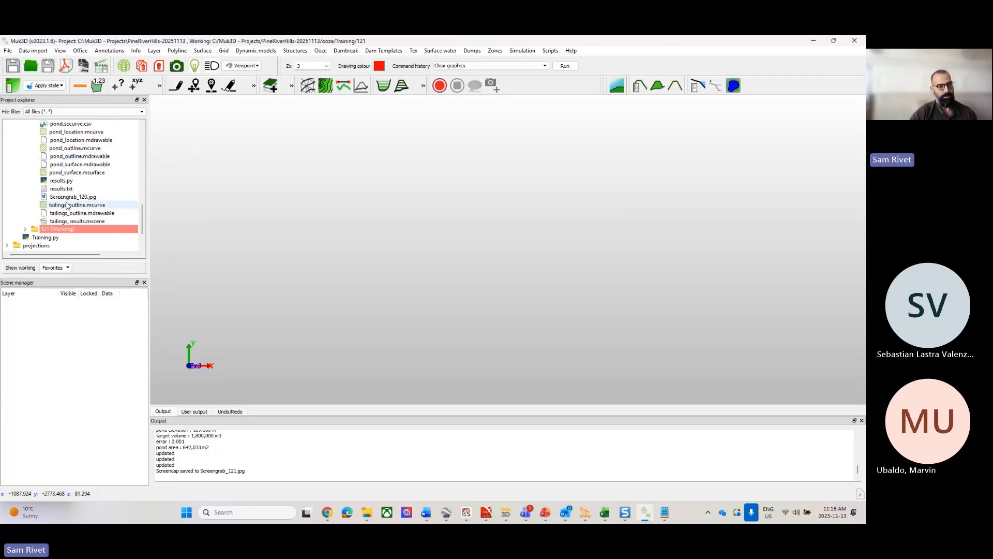
Open Screengrab_120.jpg from the 120 run folder, examine the rendered tailings and pond, and close the image.
right_click(62, 198)
click(90, 232)
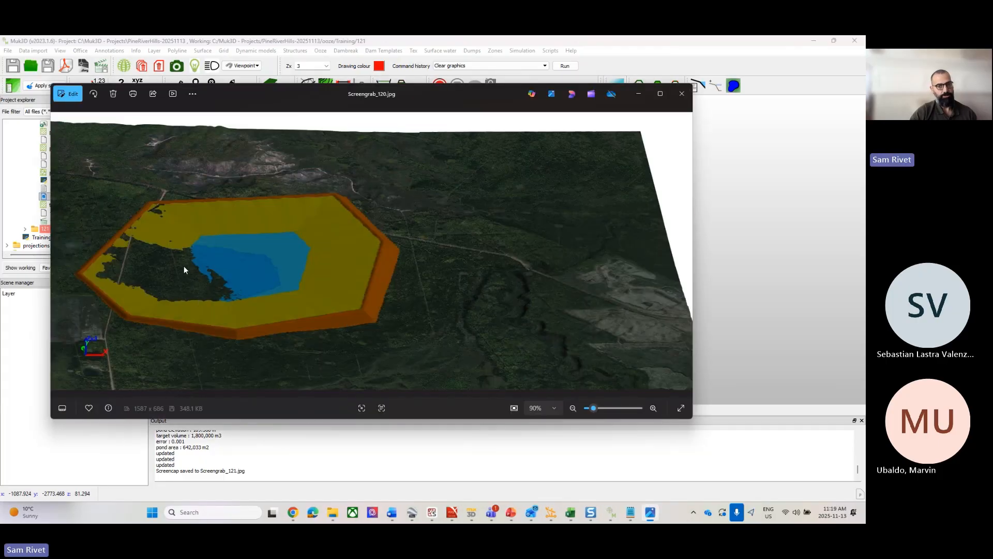
click(683, 95)
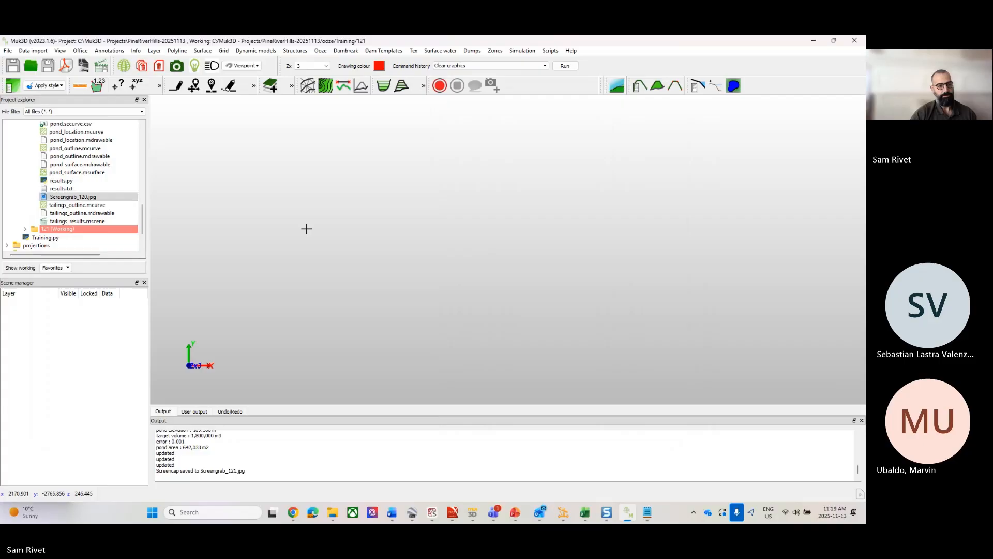
scroll(30, 230, down, 1)
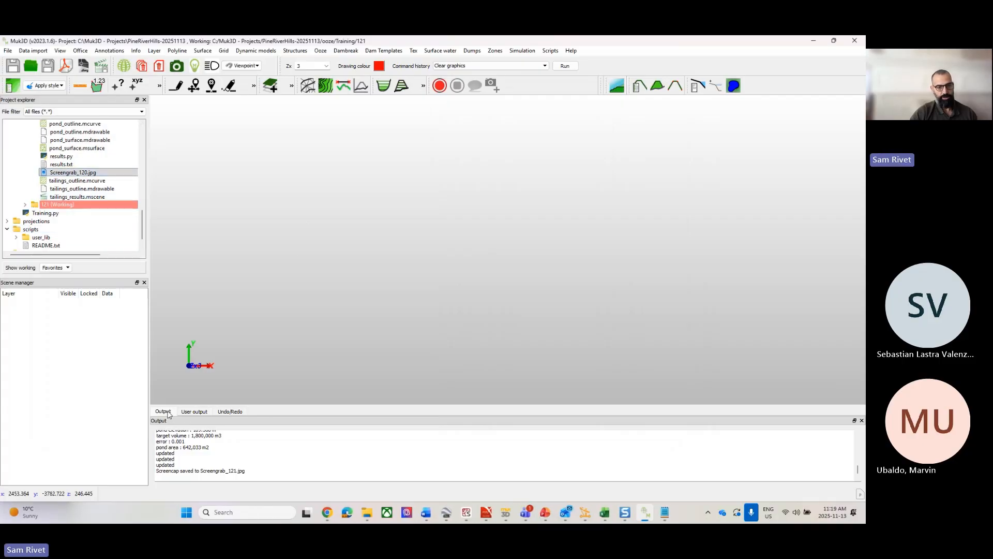
Detach the Output log into a floating window, review the deposition trials and final results in it, and close it.
drag(186, 424, 256, 97)
scroll(299, 319, down, 20)
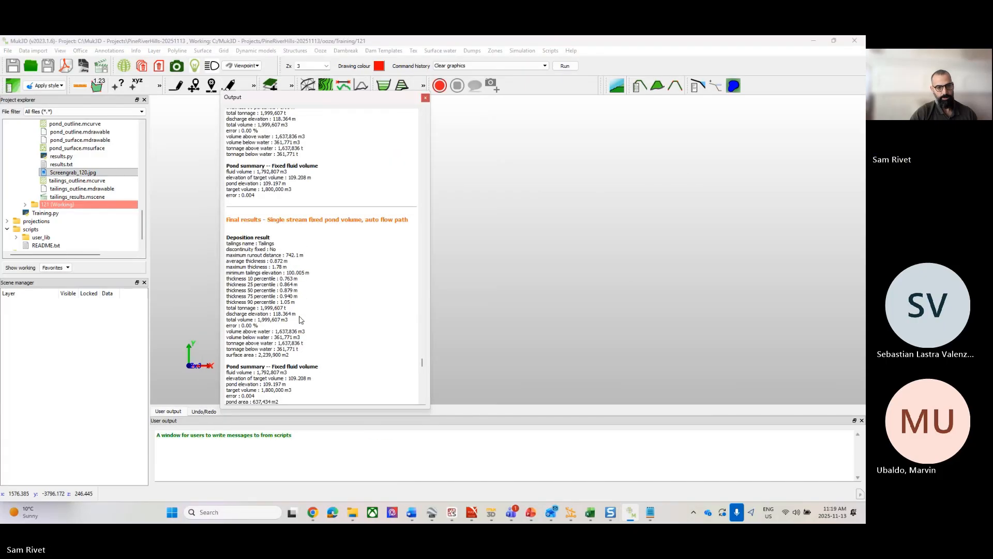
scroll(312, 330, down, 20)
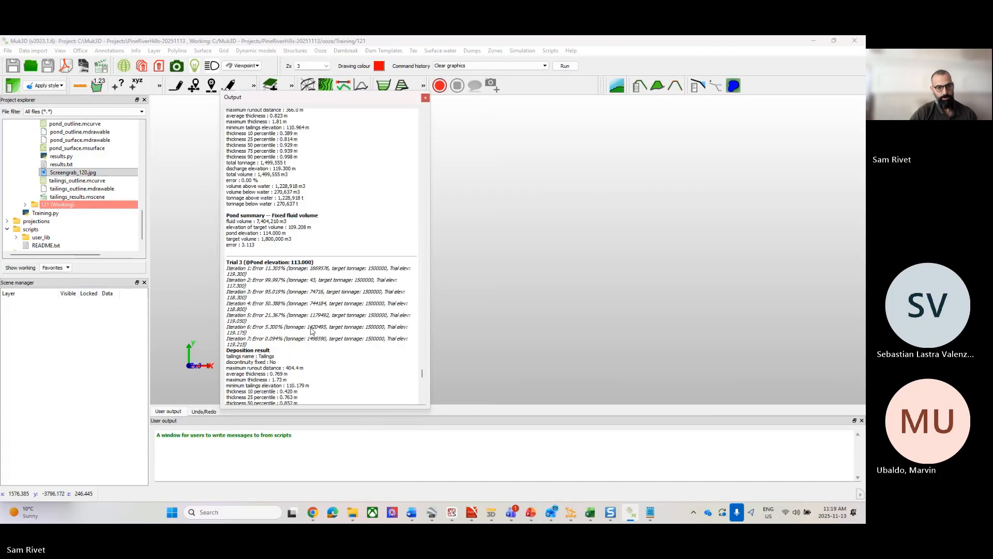
scroll(316, 334, down, 10)
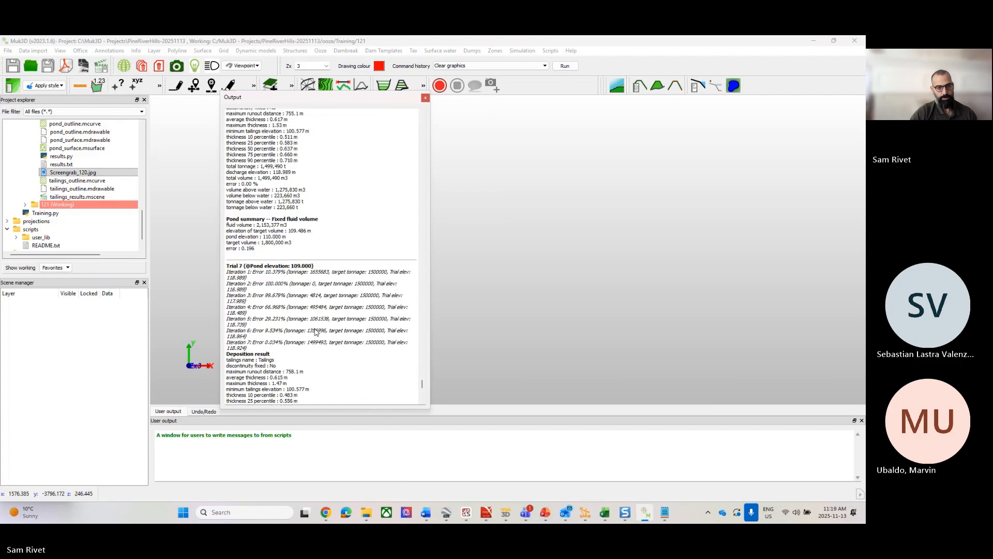
drag(422, 383, 424, 405)
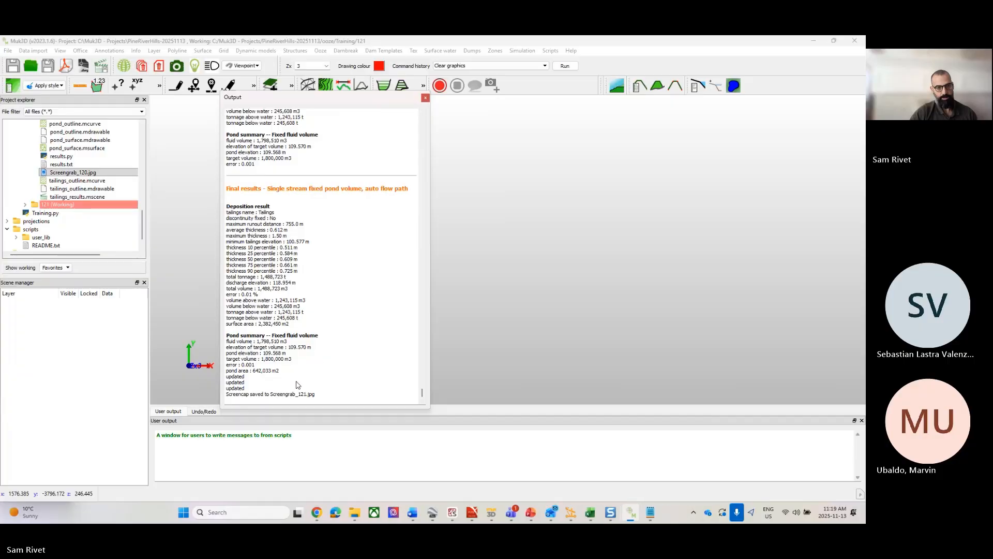
scroll(299, 383, up, 8)
scroll(302, 338, up, 20)
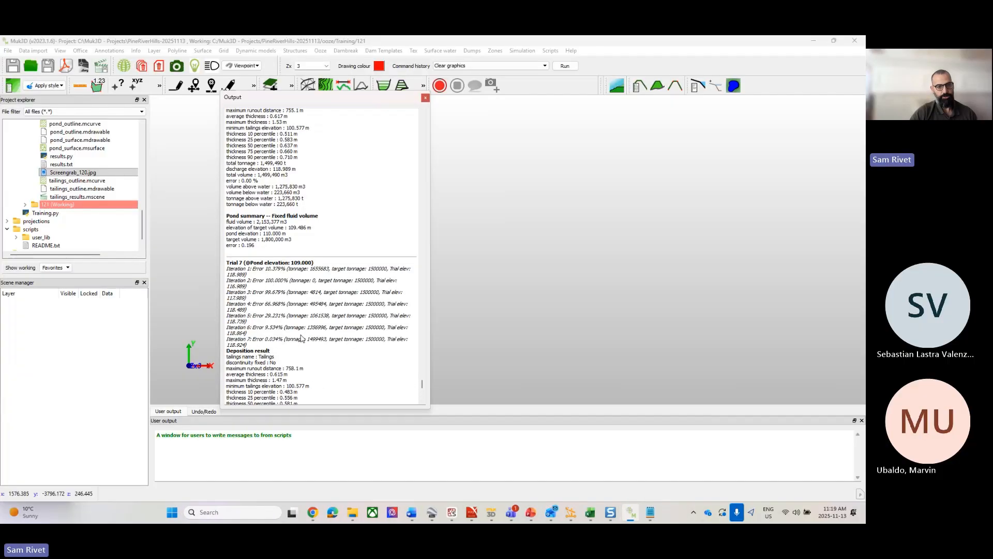
scroll(302, 338, up, 9)
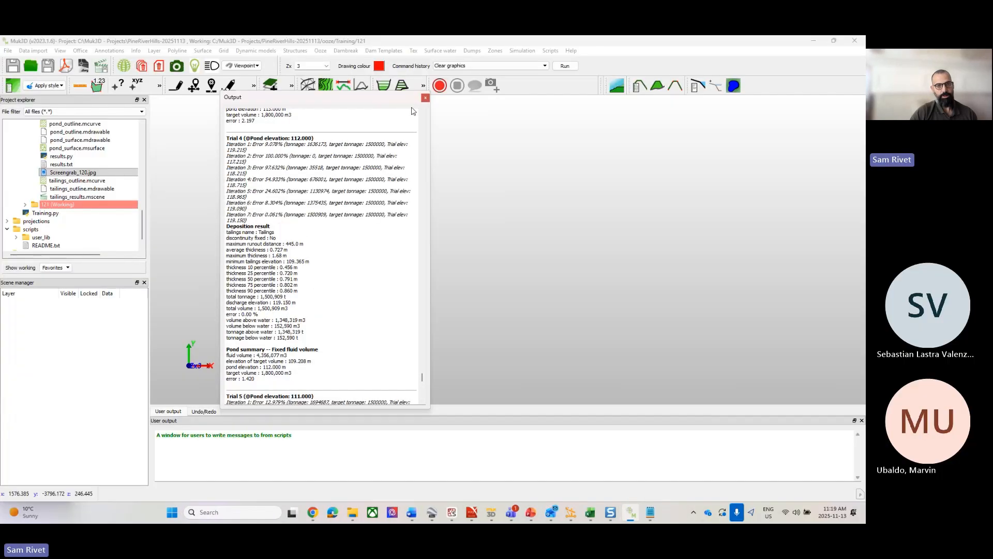
click(425, 97)
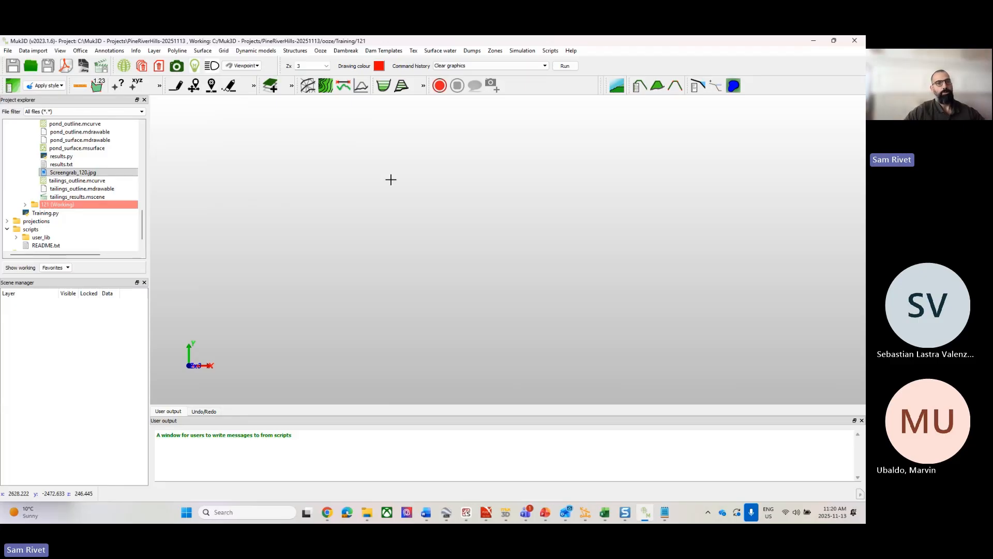
click(321, 50)
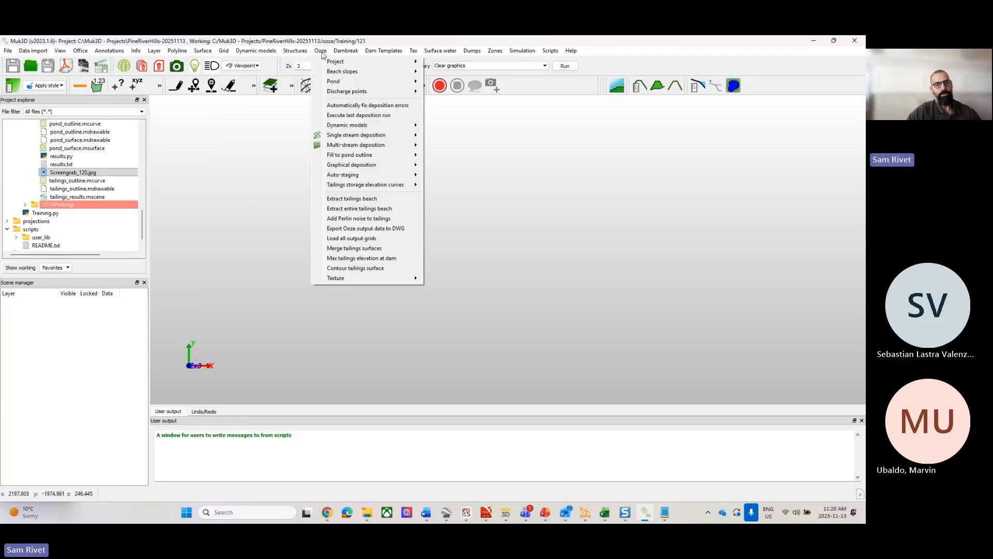
mouse_move(363, 61)
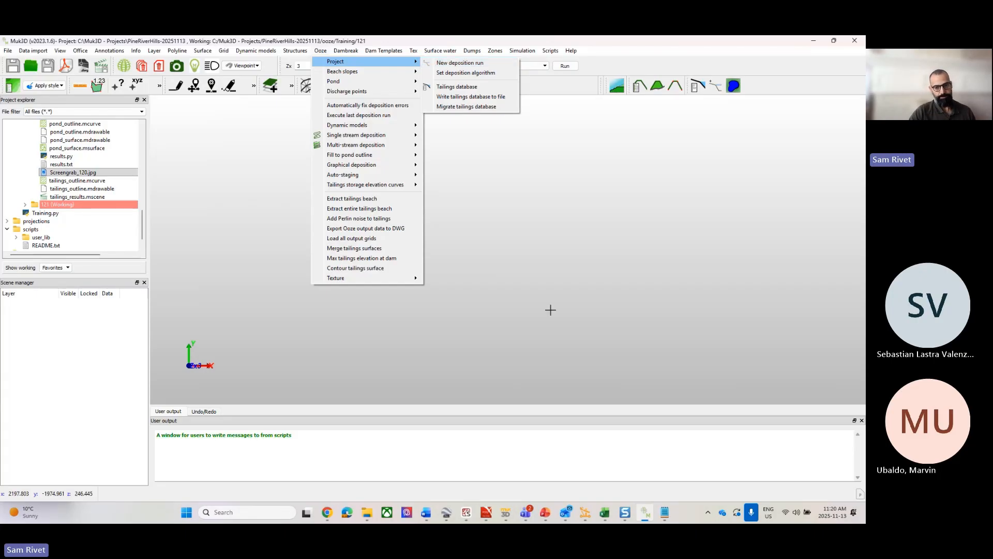
click(512, 514)
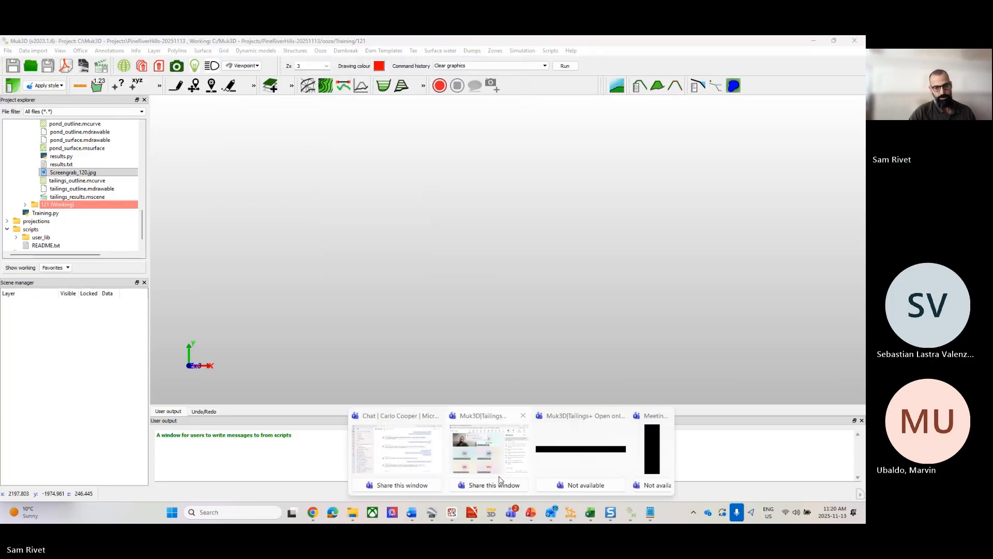
click(499, 450)
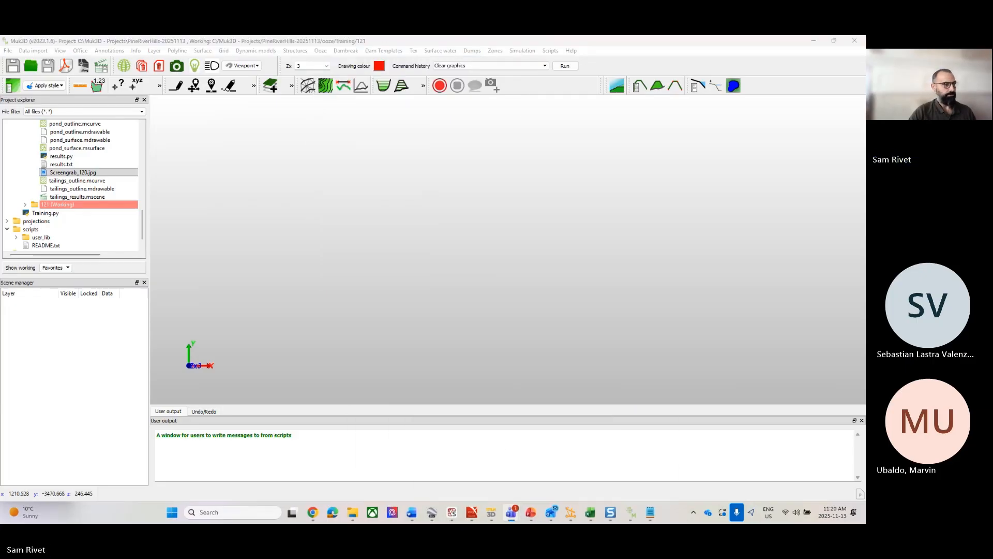